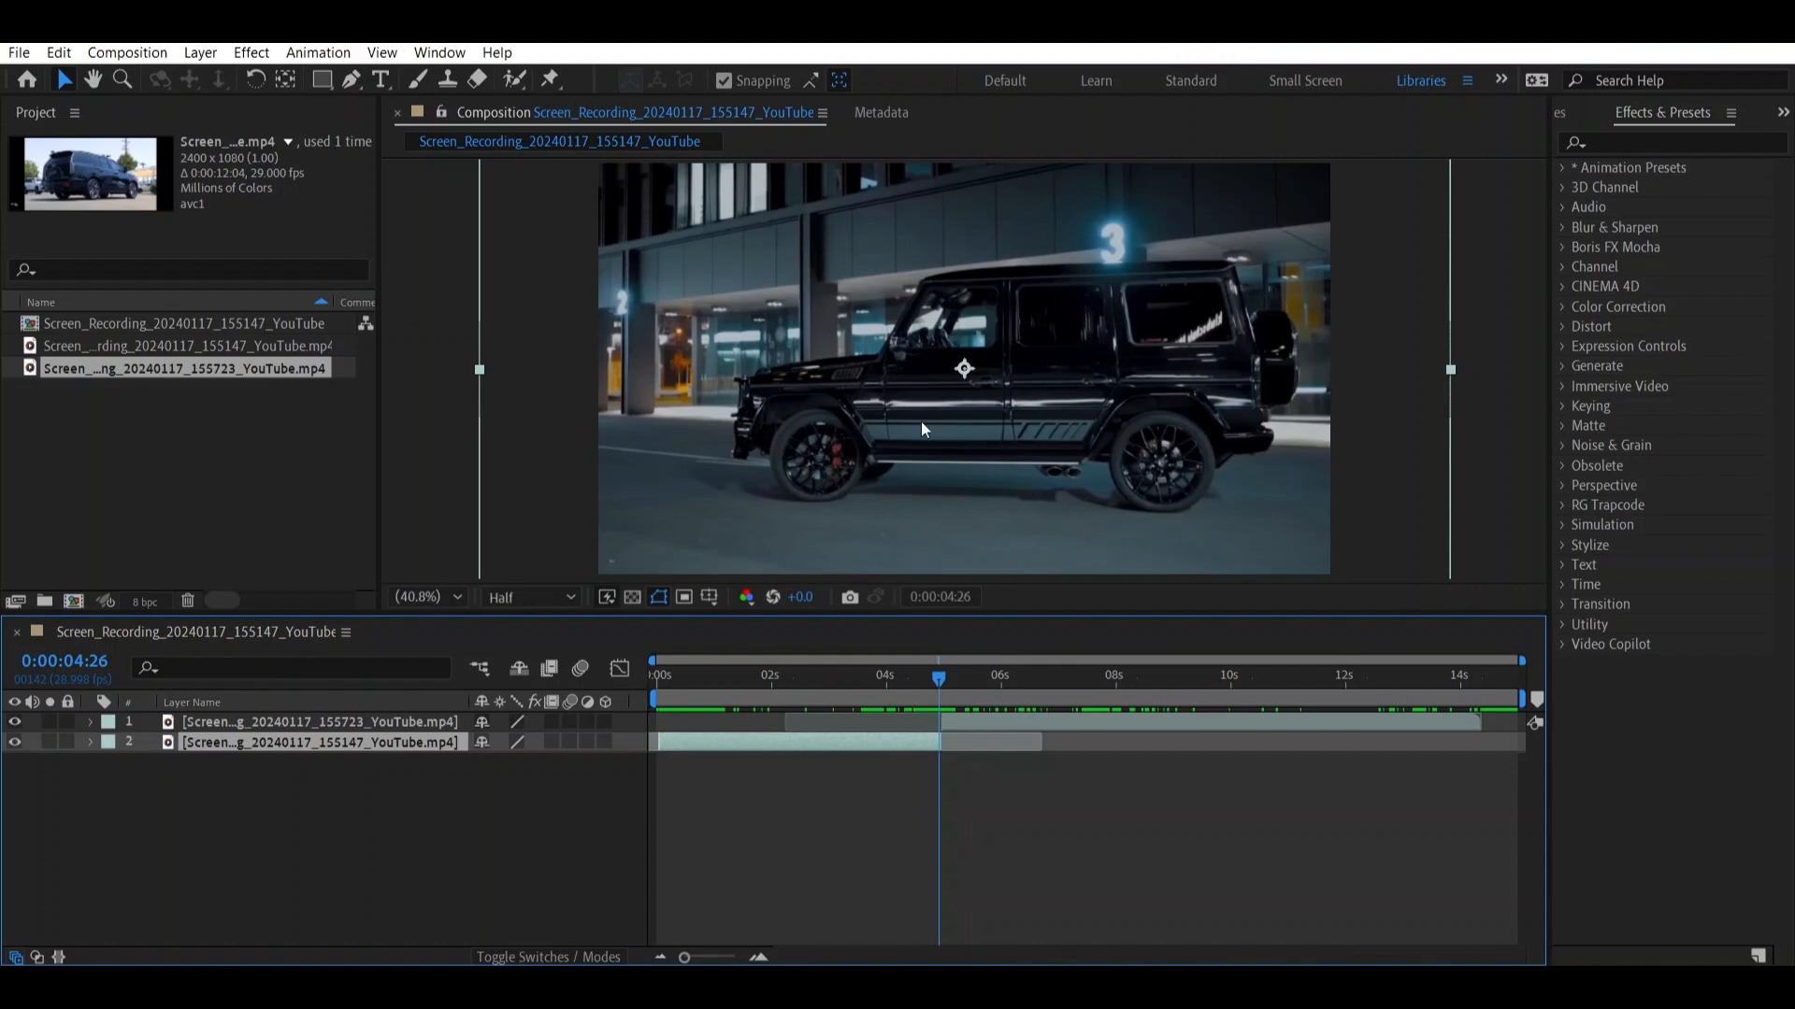
# Move to the first clip's ending frame at 0:00:04:25 and queue that frame for saving as a still image file
pyautogui.click(972, 682)
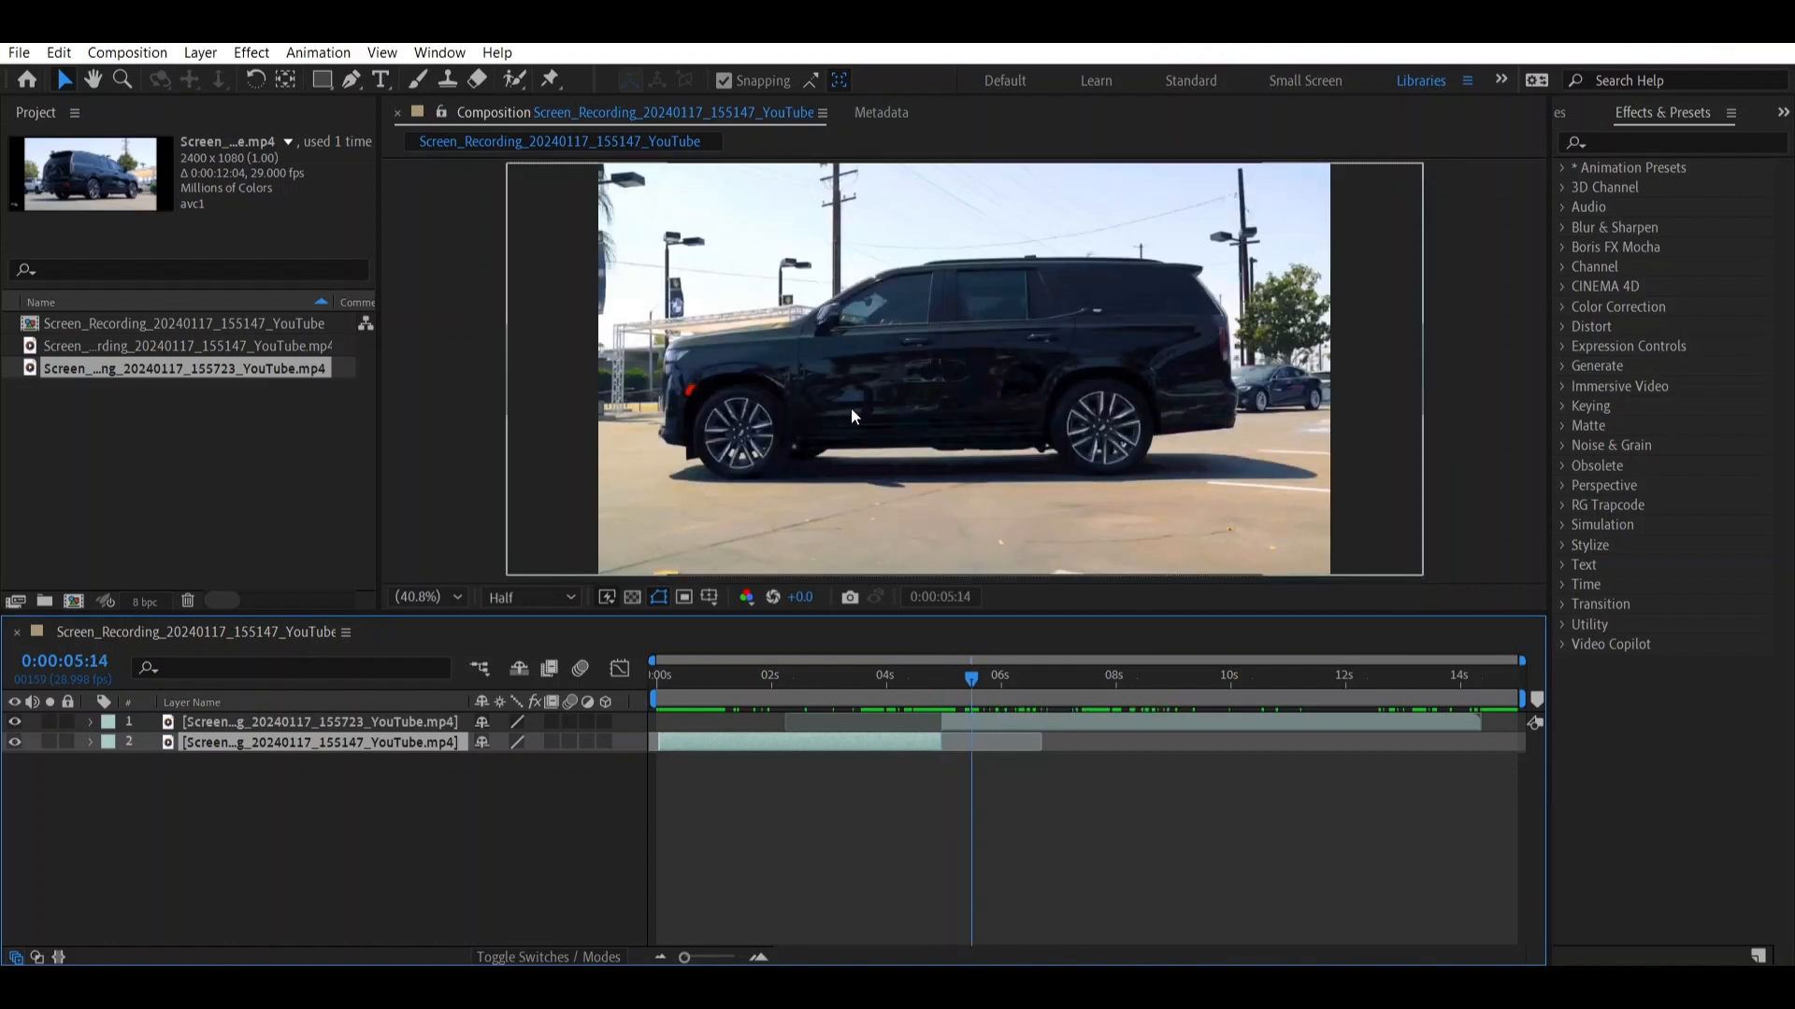
pyautogui.moveTo(972, 679); pyautogui.dragTo(924, 703)
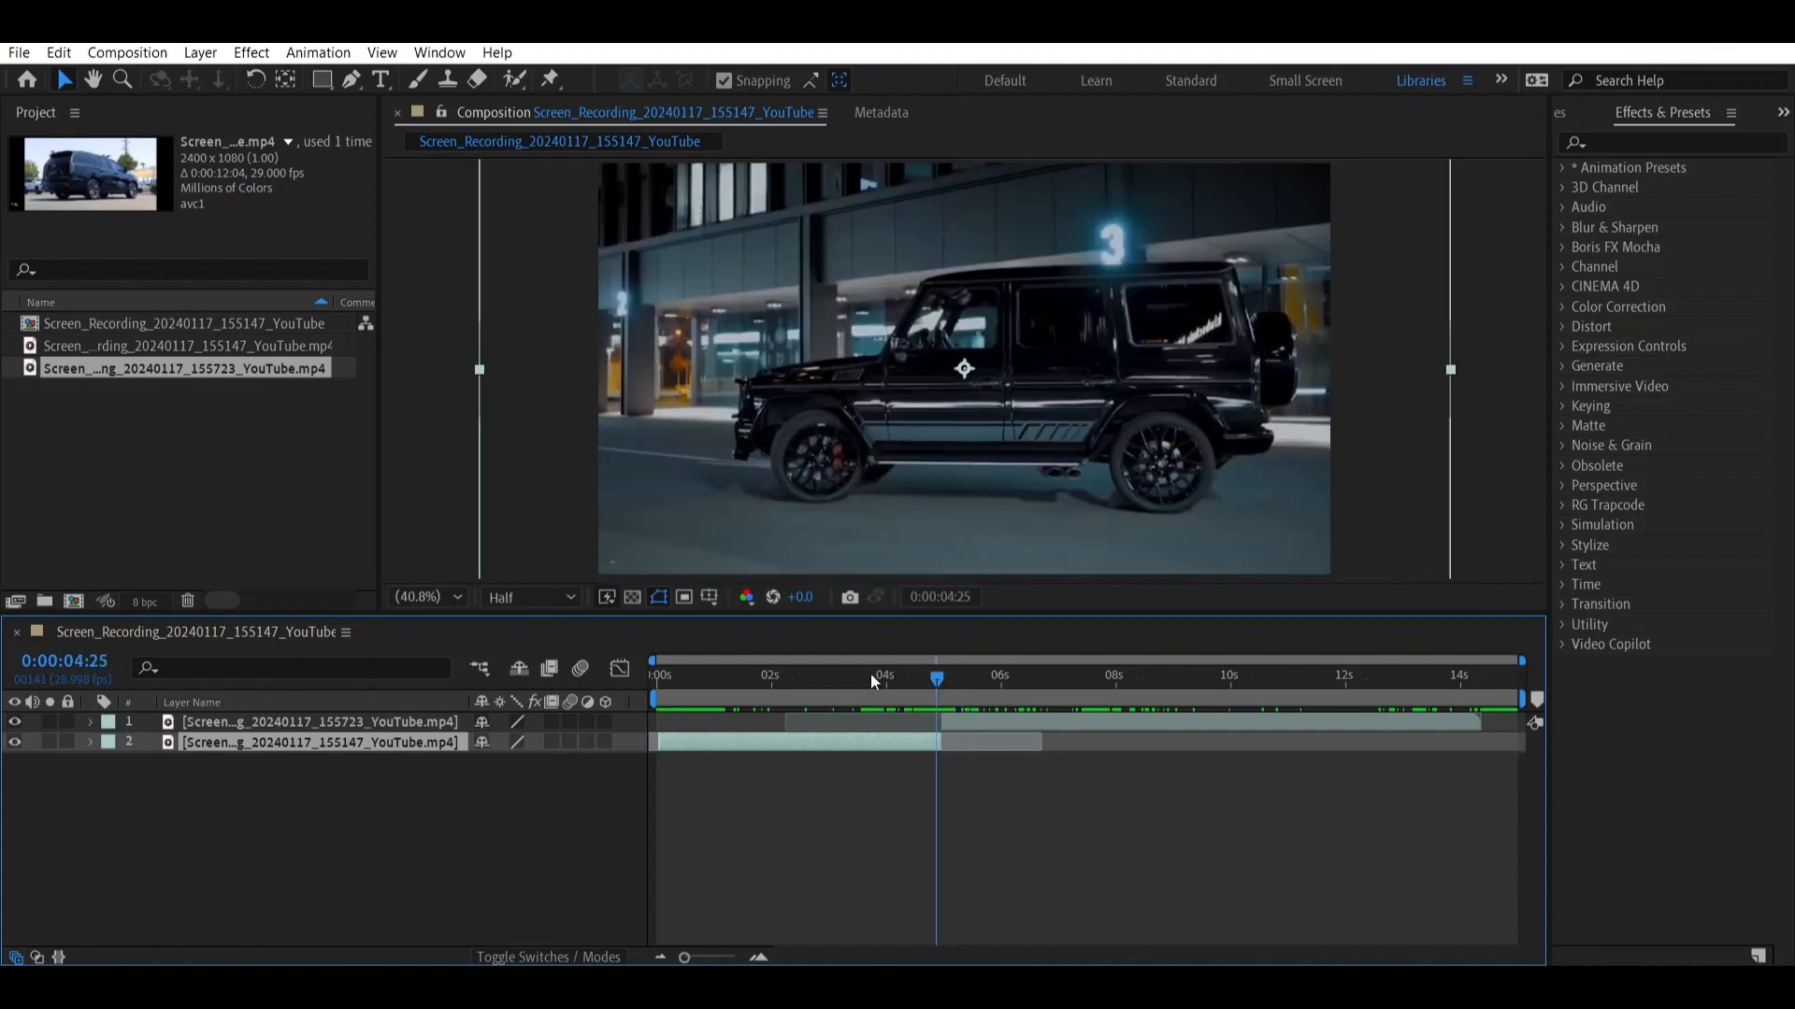
pyautogui.click(128, 53)
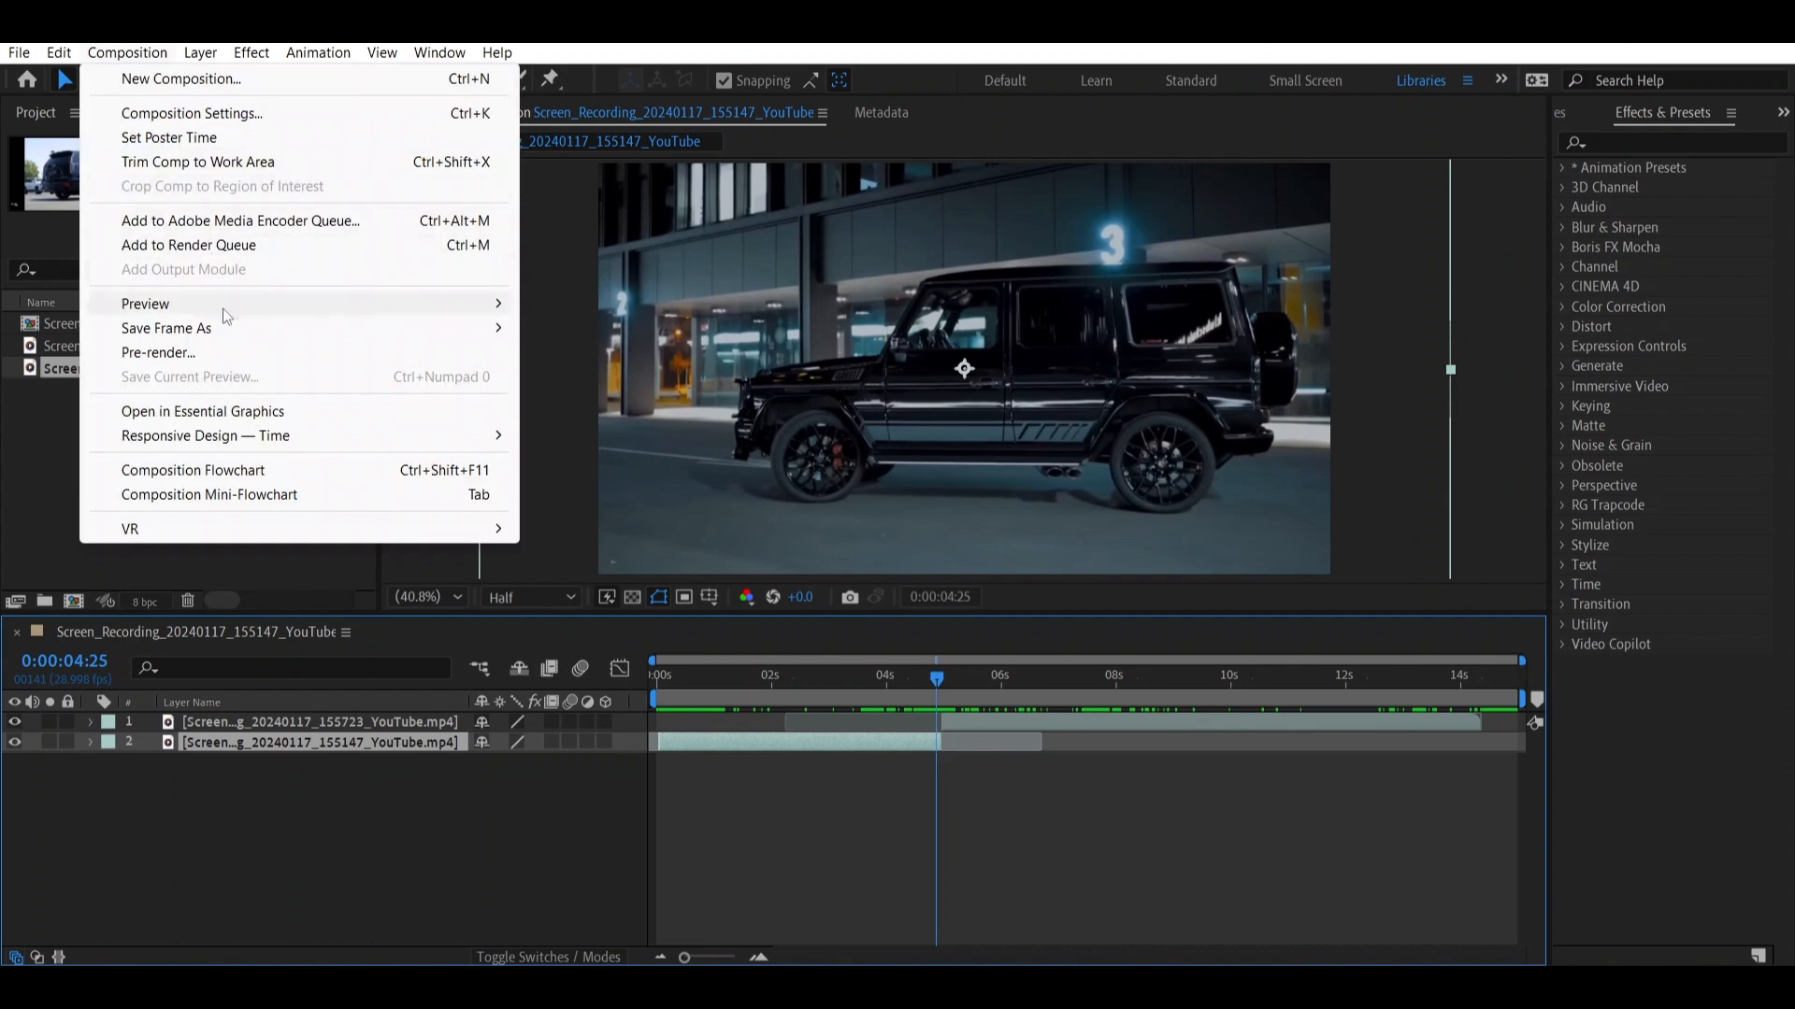
pyautogui.moveTo(229, 339)
pyautogui.click(527, 328)
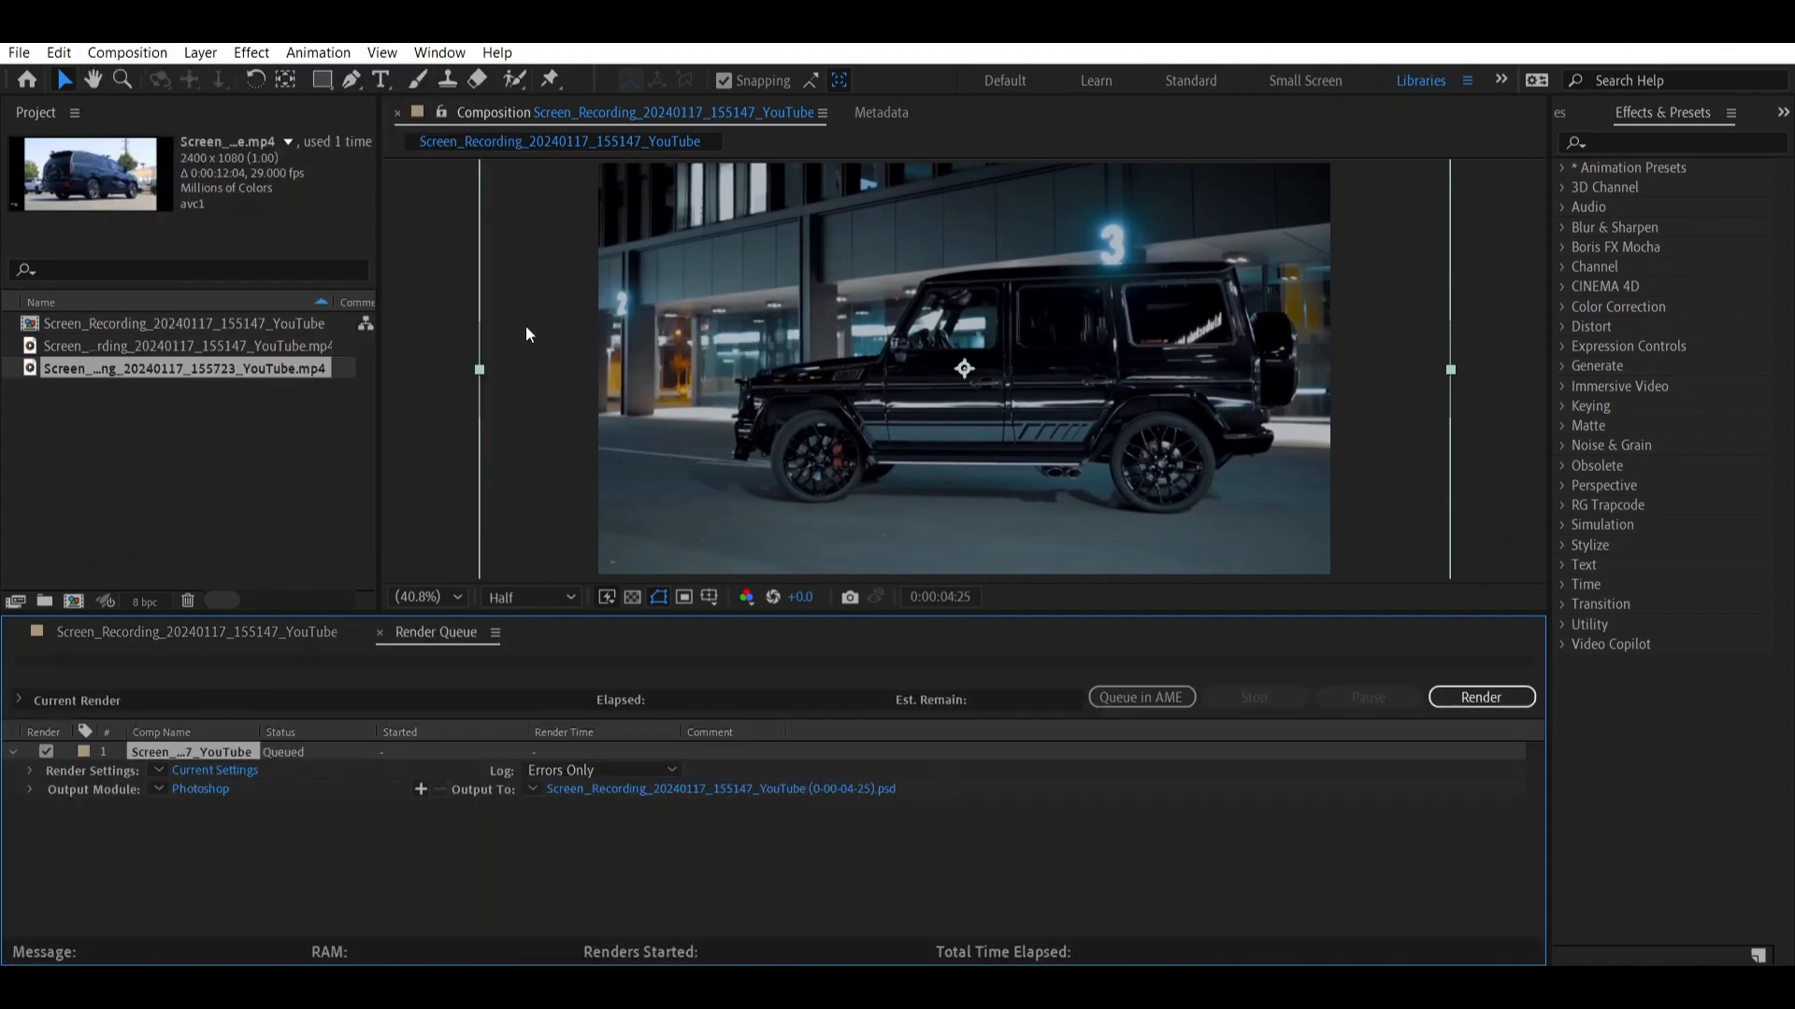
# Set the queued frame's output file name to fram1 in the Desktop folder
pyautogui.click(582, 785)
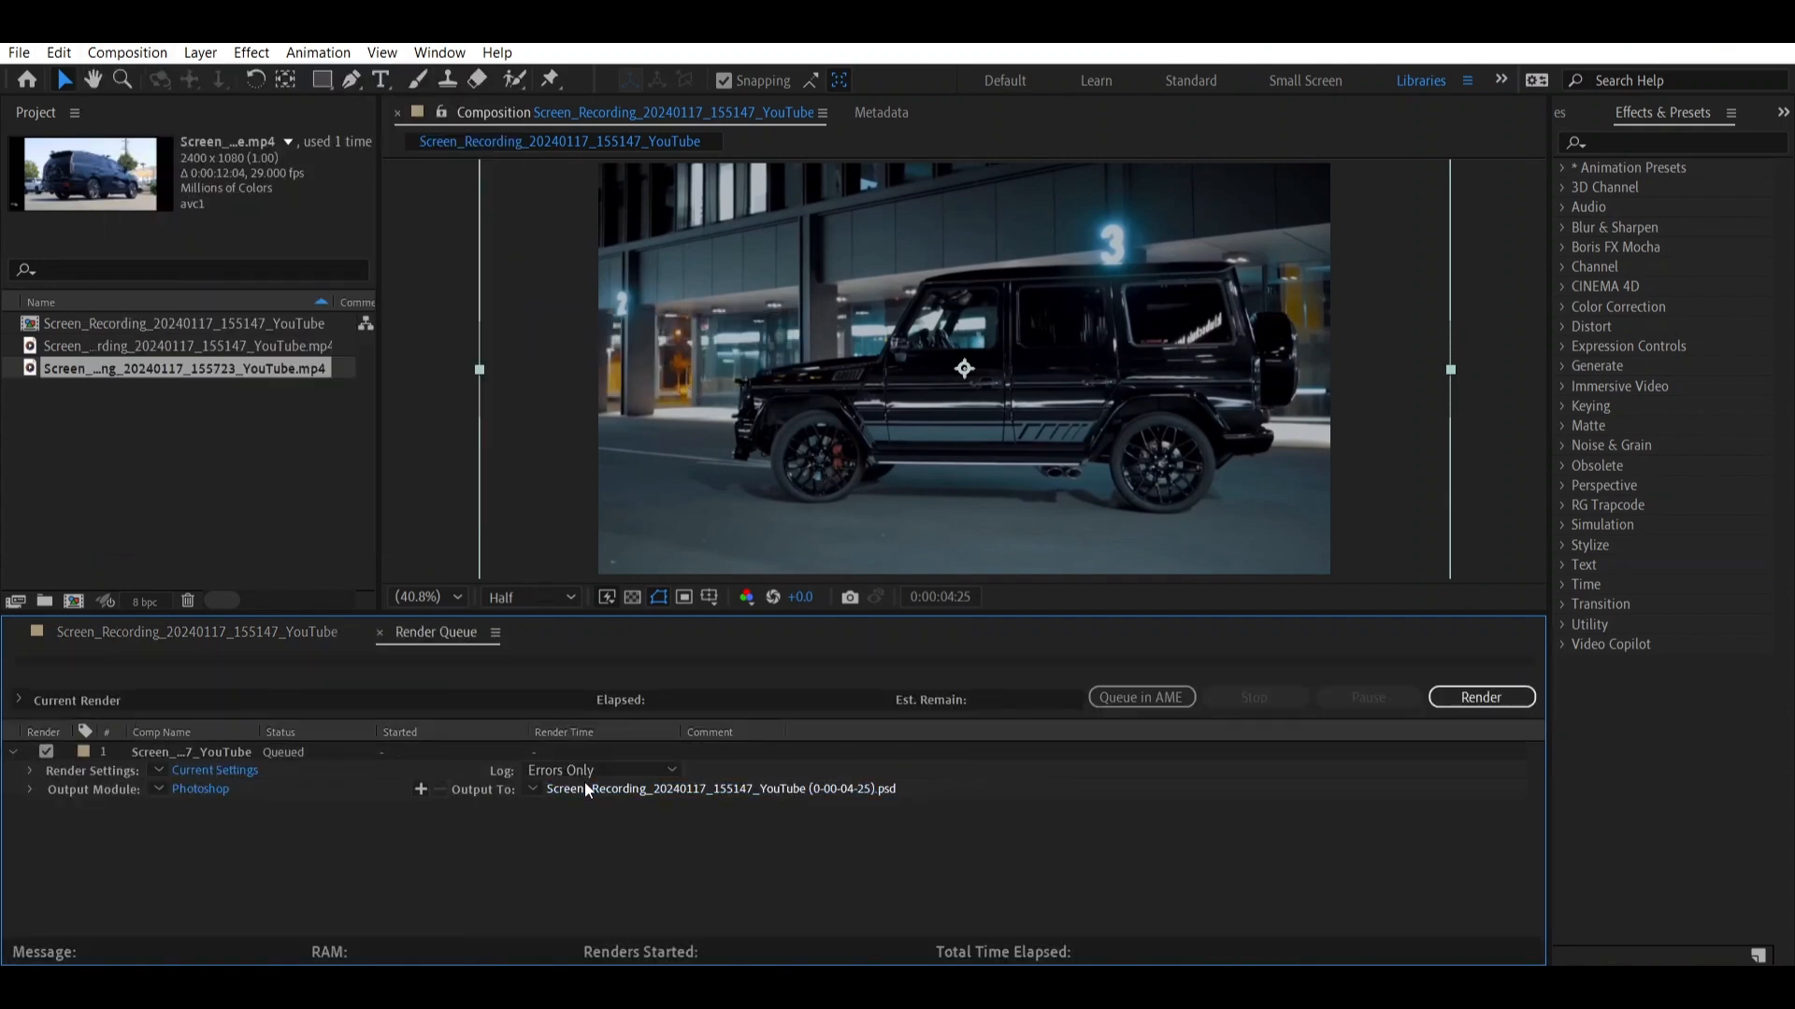
pyautogui.press('BackSpace')
pyautogui.write('fram')
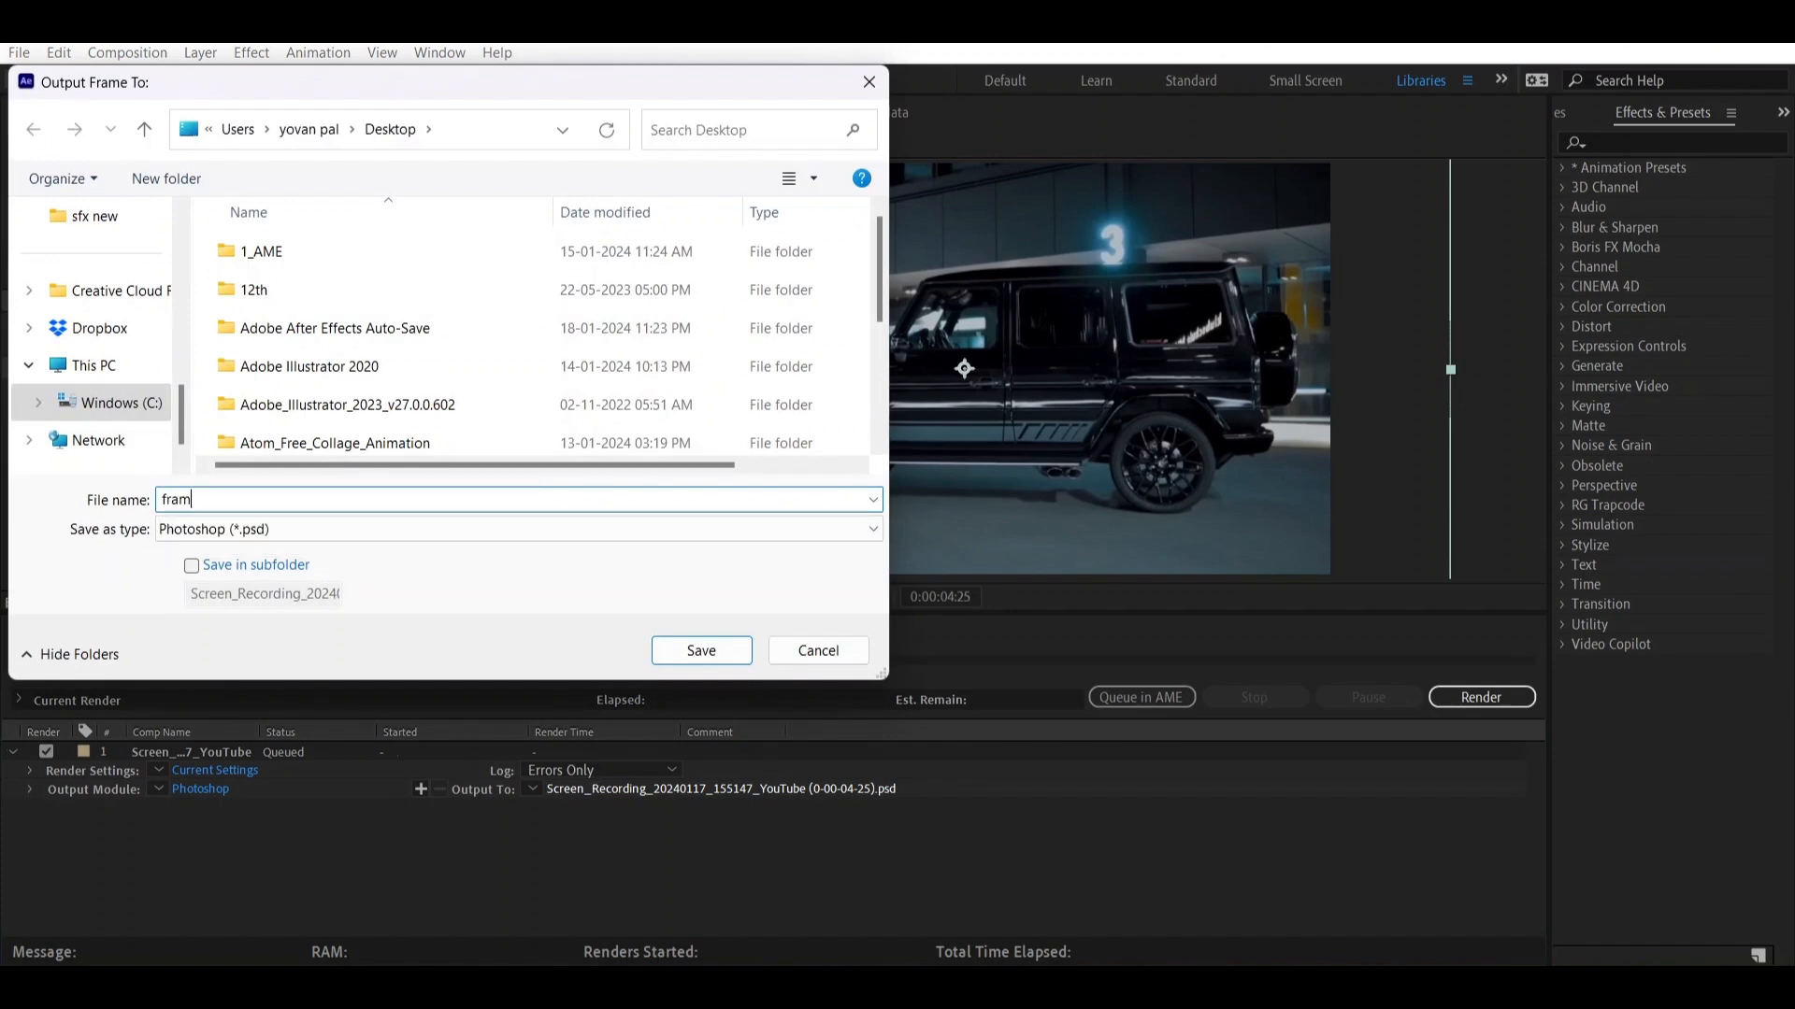
pyautogui.write('1')
pyautogui.click(670, 656)
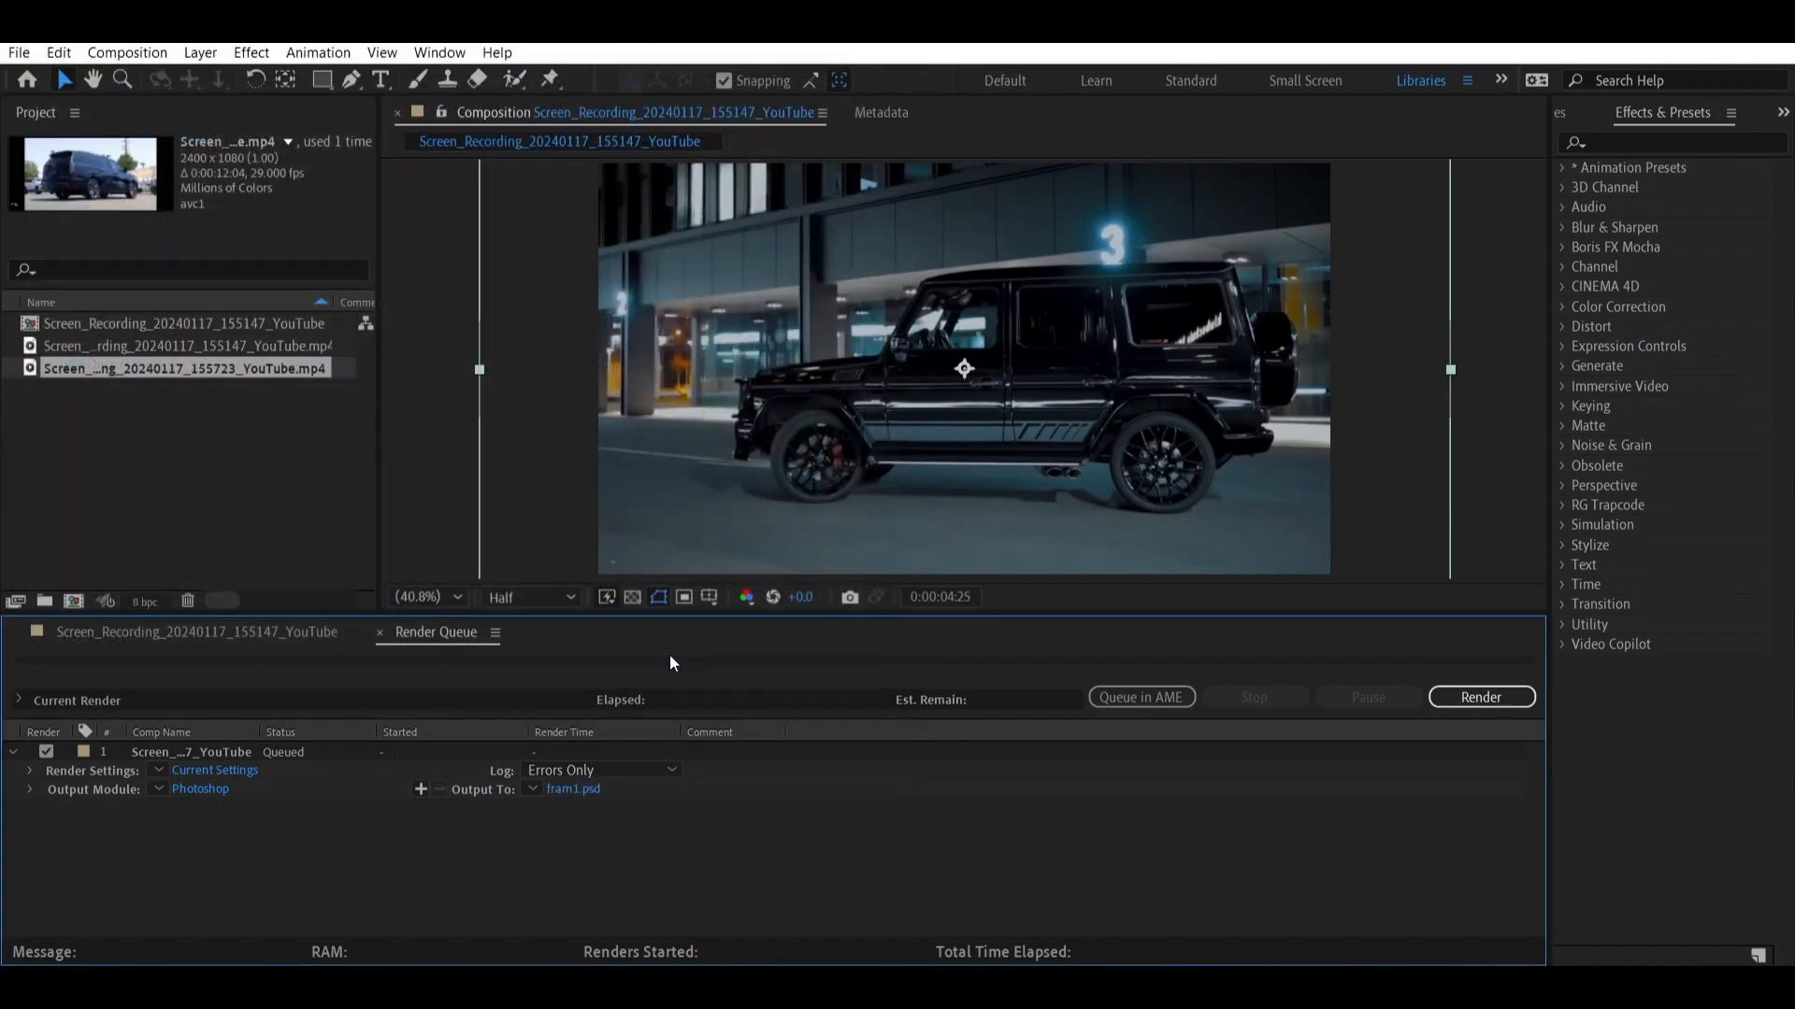
# Set the output format to PNG Sequence and render the queued frame
pyautogui.click(199, 790)
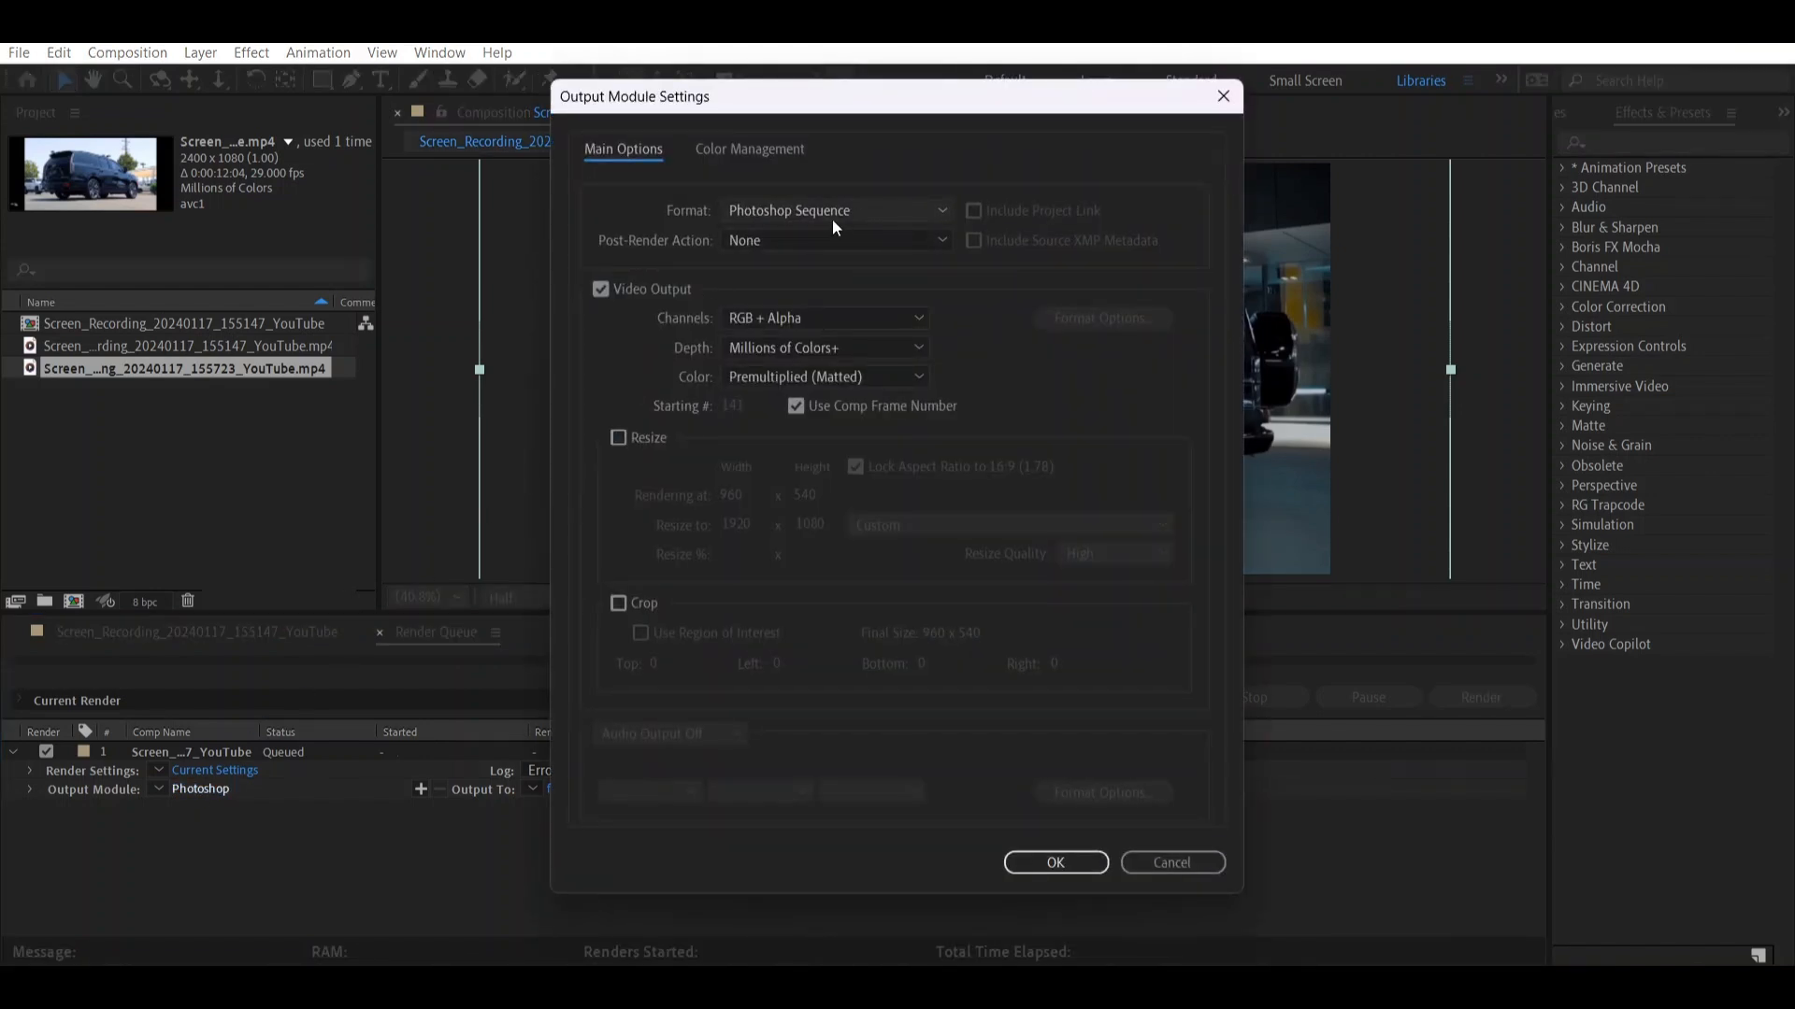
pyautogui.click(938, 214)
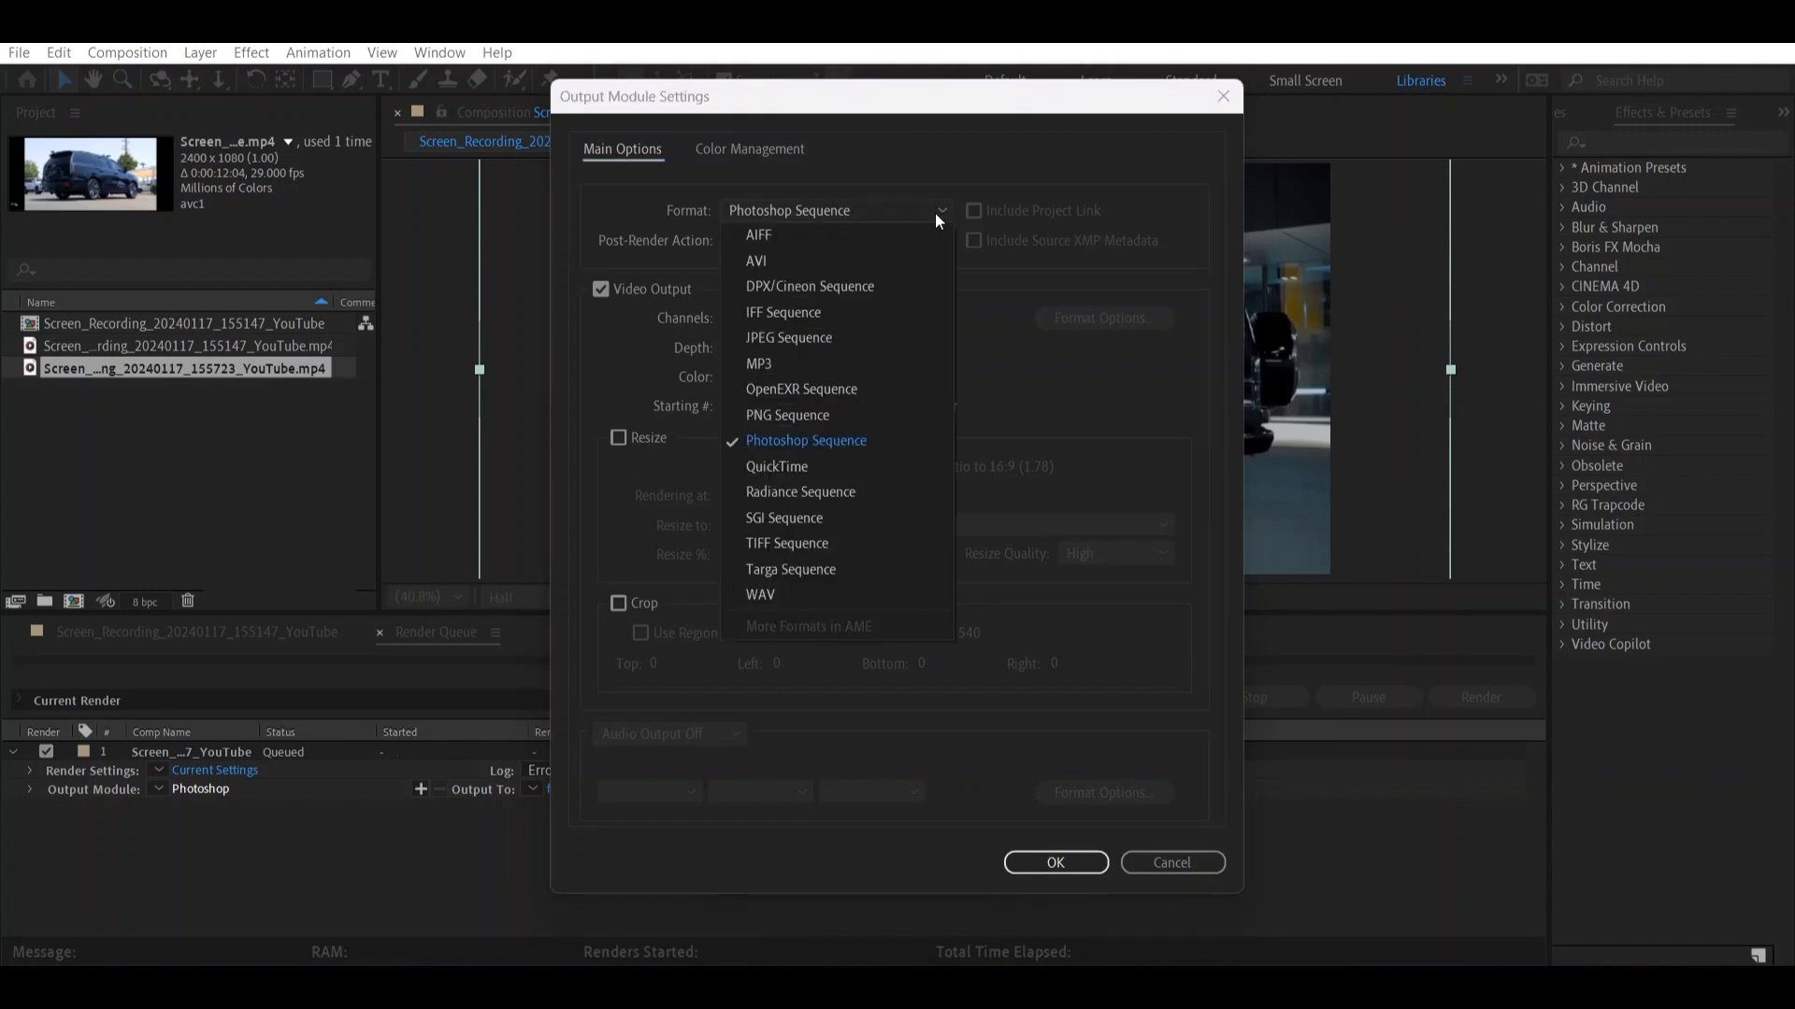
pyautogui.click(853, 415)
pyautogui.click(1057, 863)
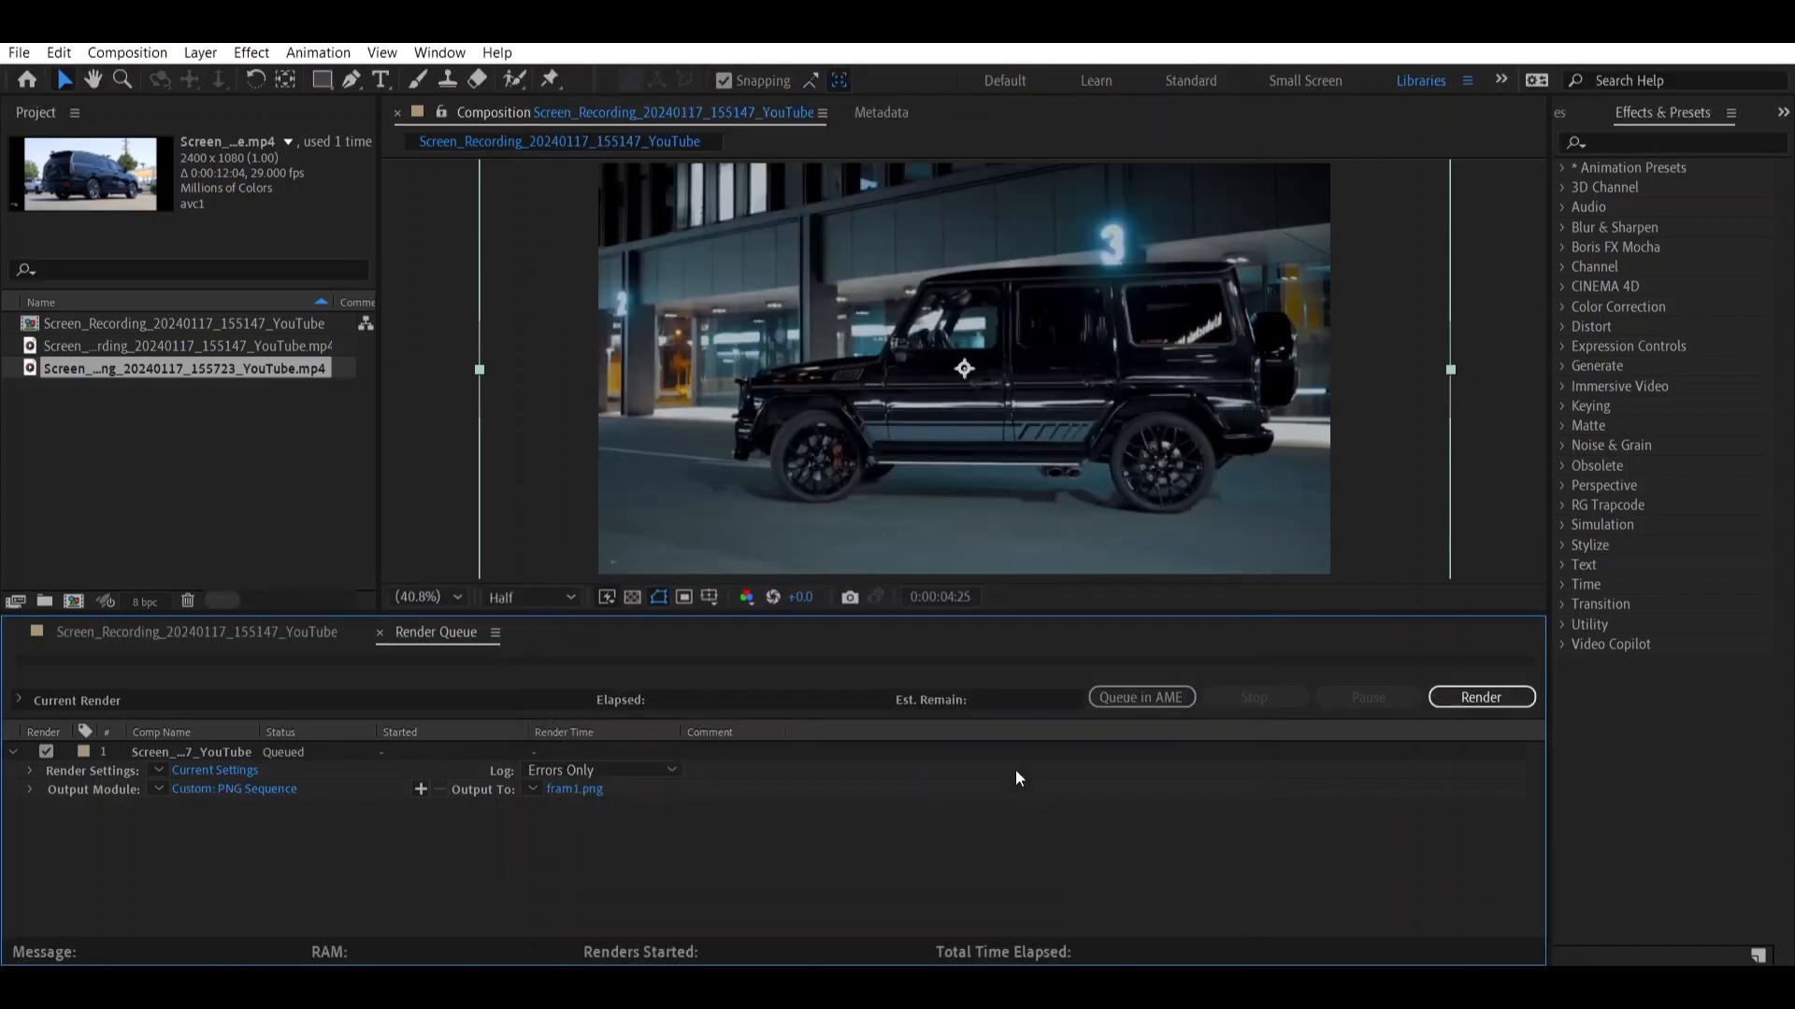
pyautogui.click(1510, 697)
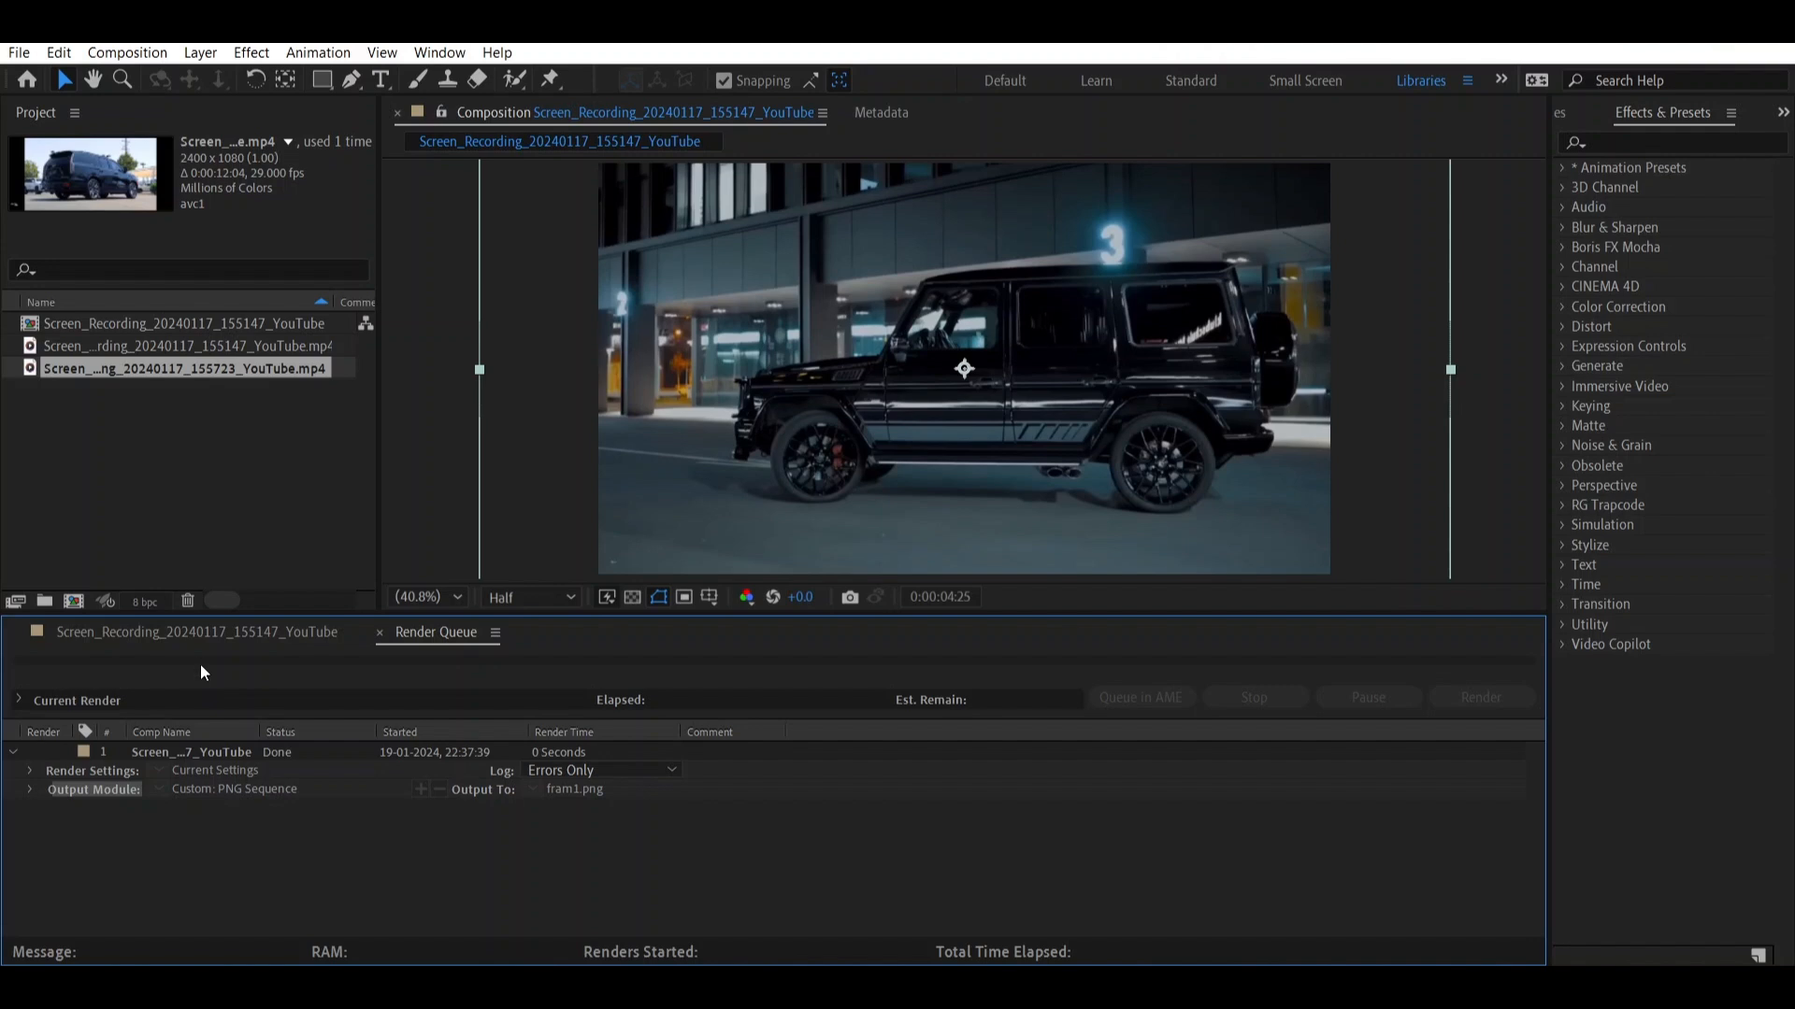
# Save the second clip's opening frame at 0:00:05:01 as a still image file named frame2
pyautogui.click(204, 632)
pyautogui.click(945, 677)
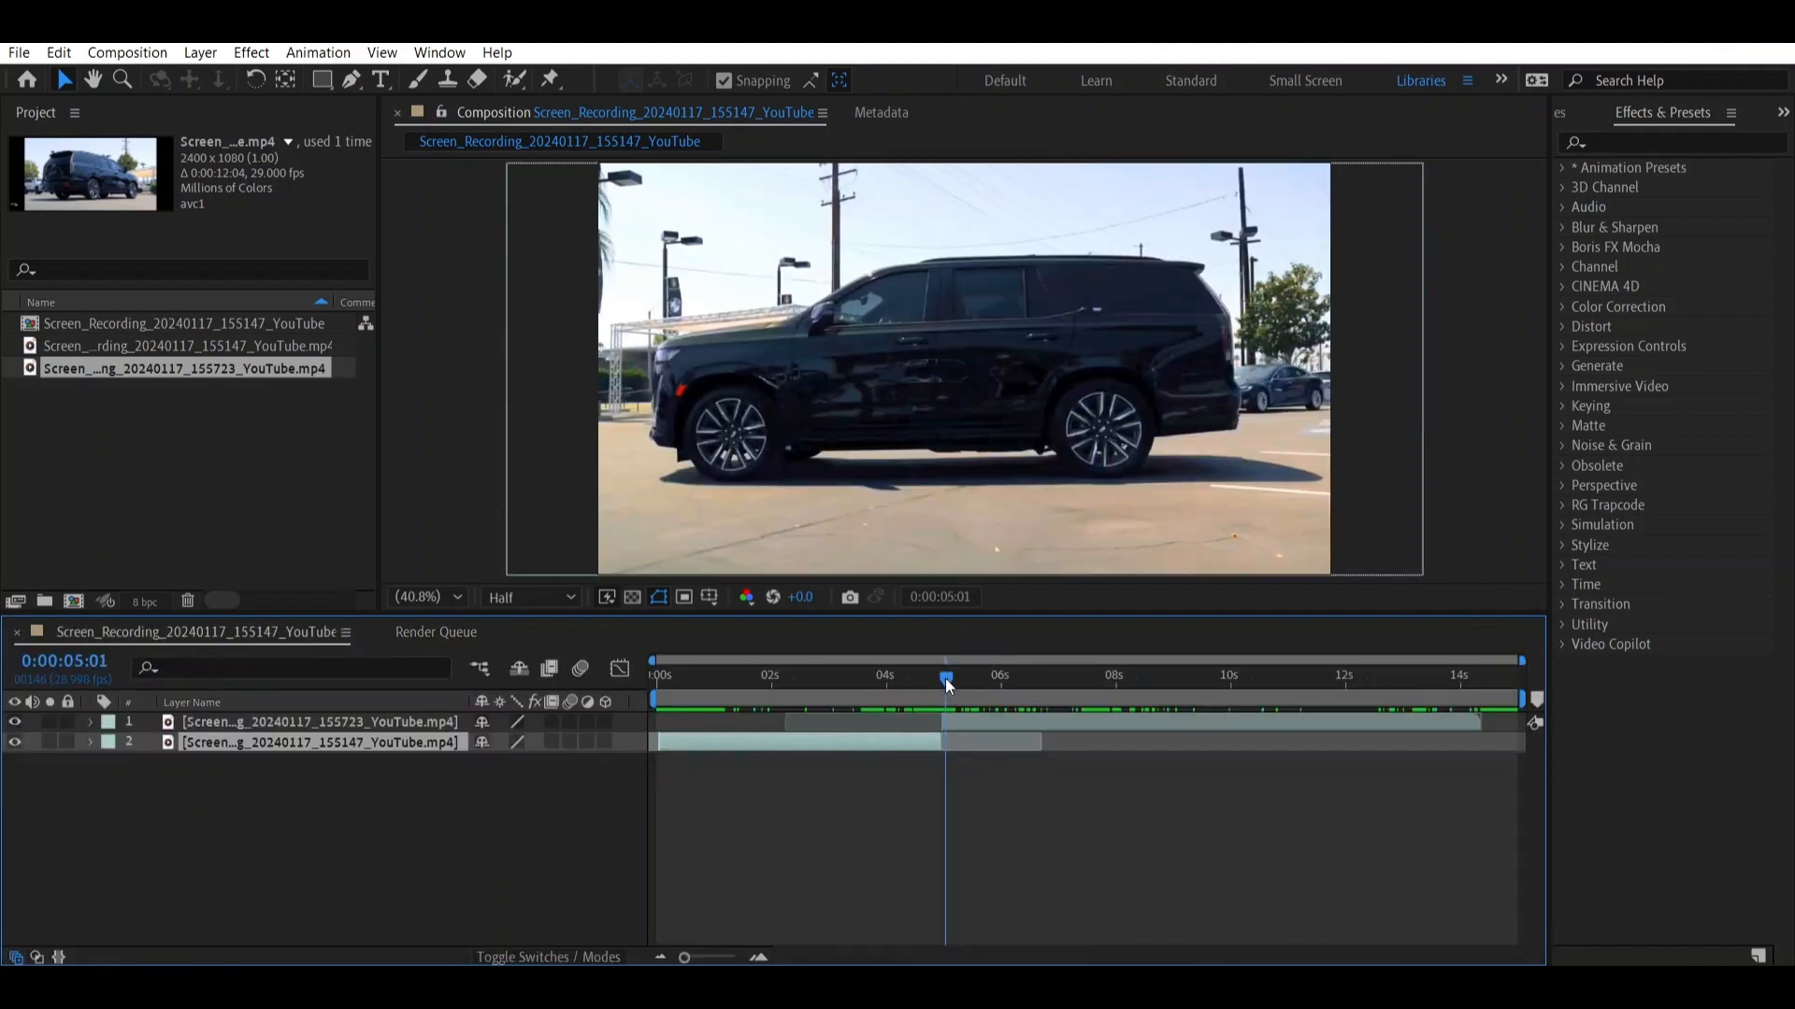
pyautogui.click(968, 718)
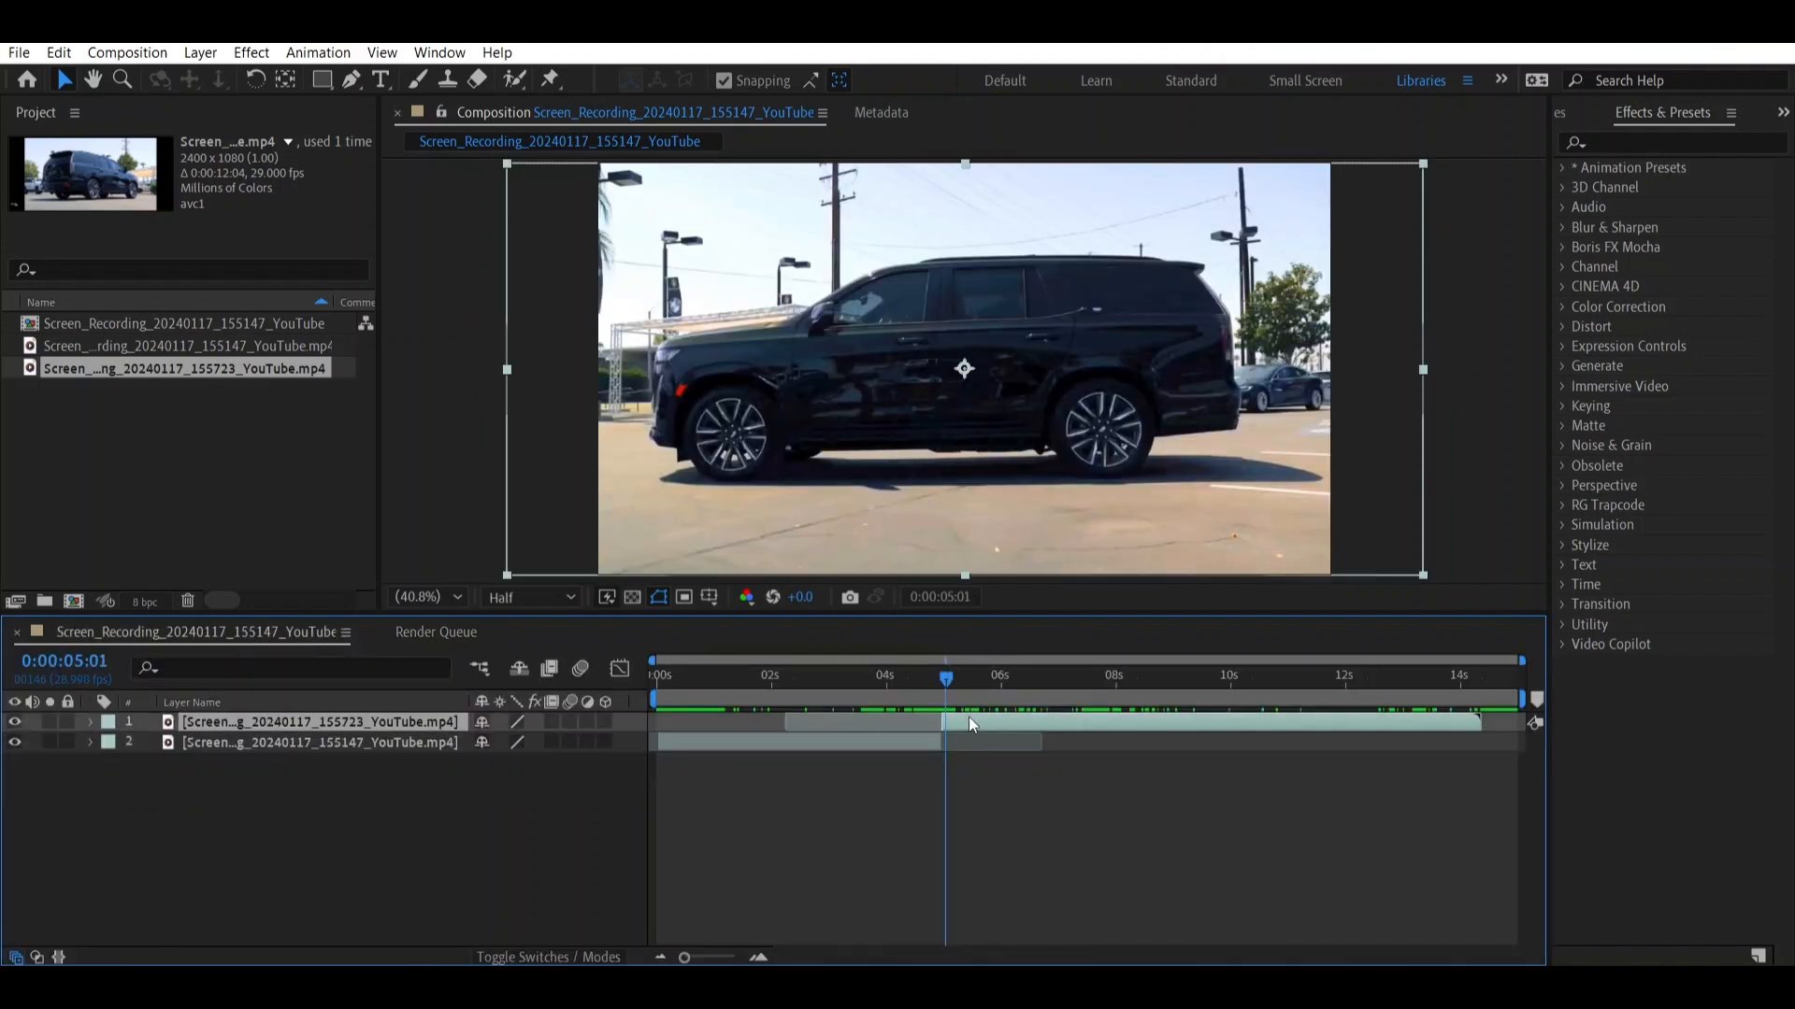
pyautogui.click(127, 53)
pyautogui.moveTo(203, 335)
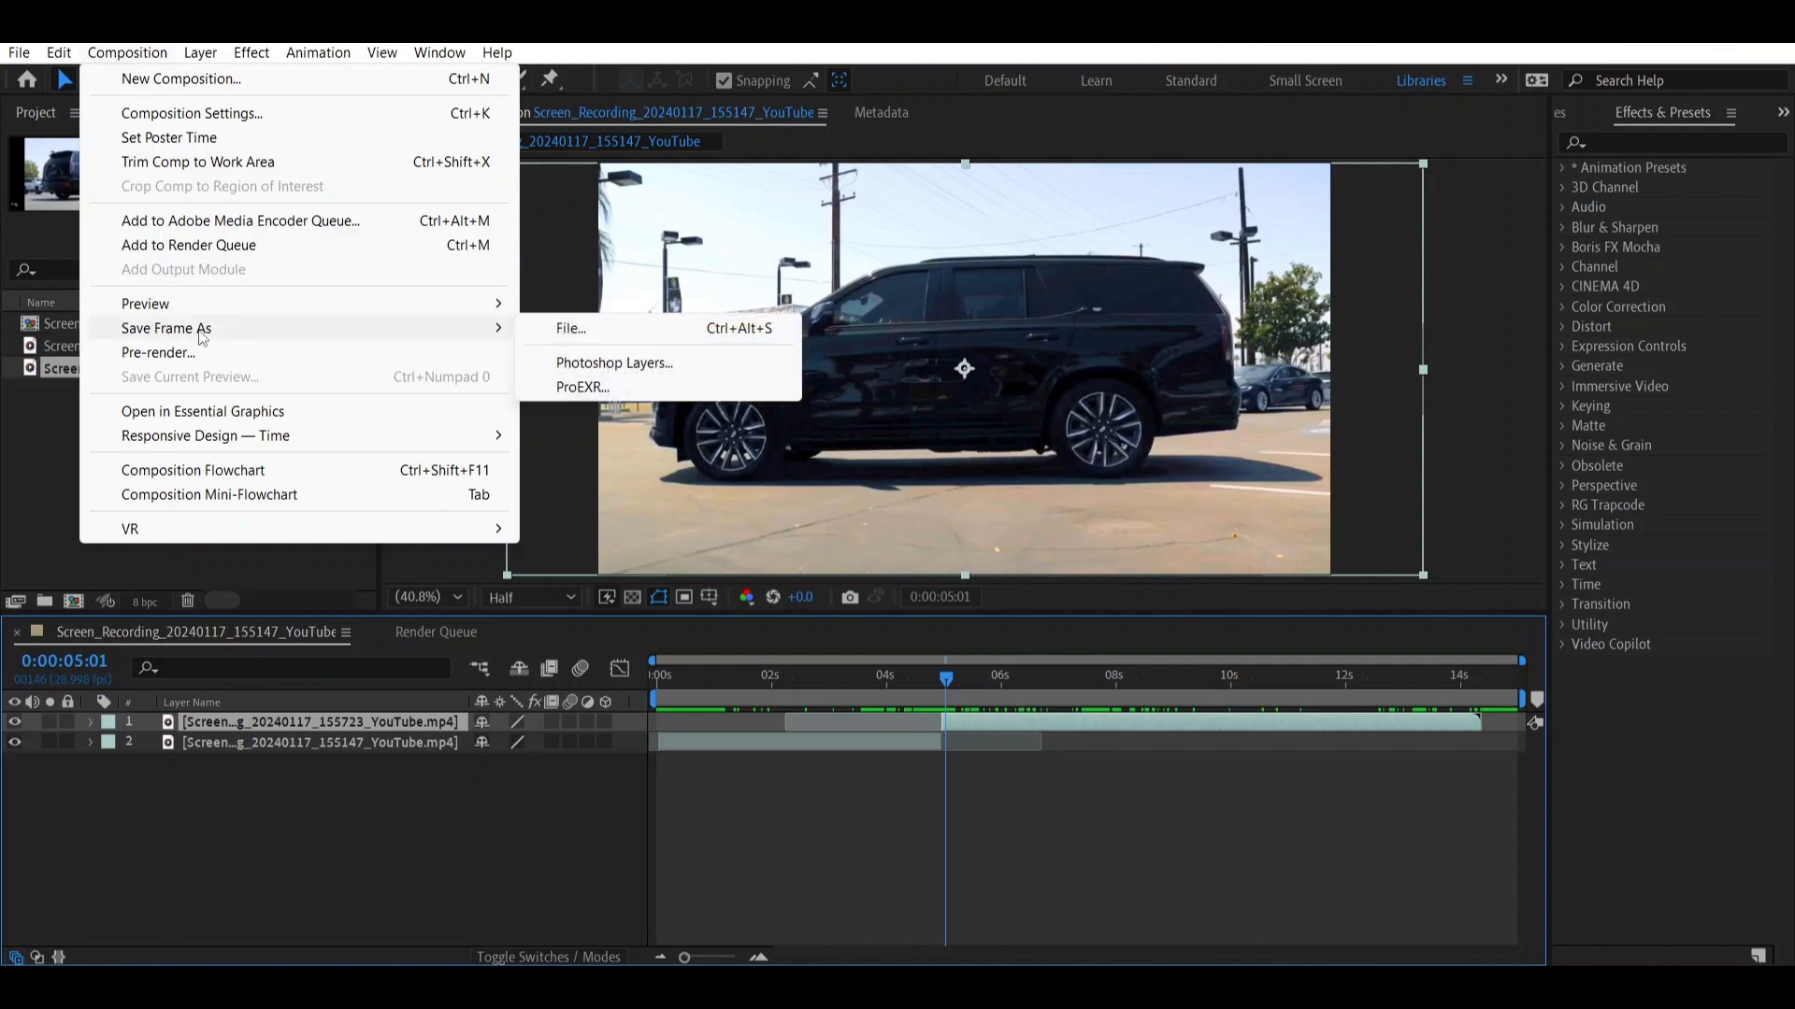
pyautogui.click(622, 332)
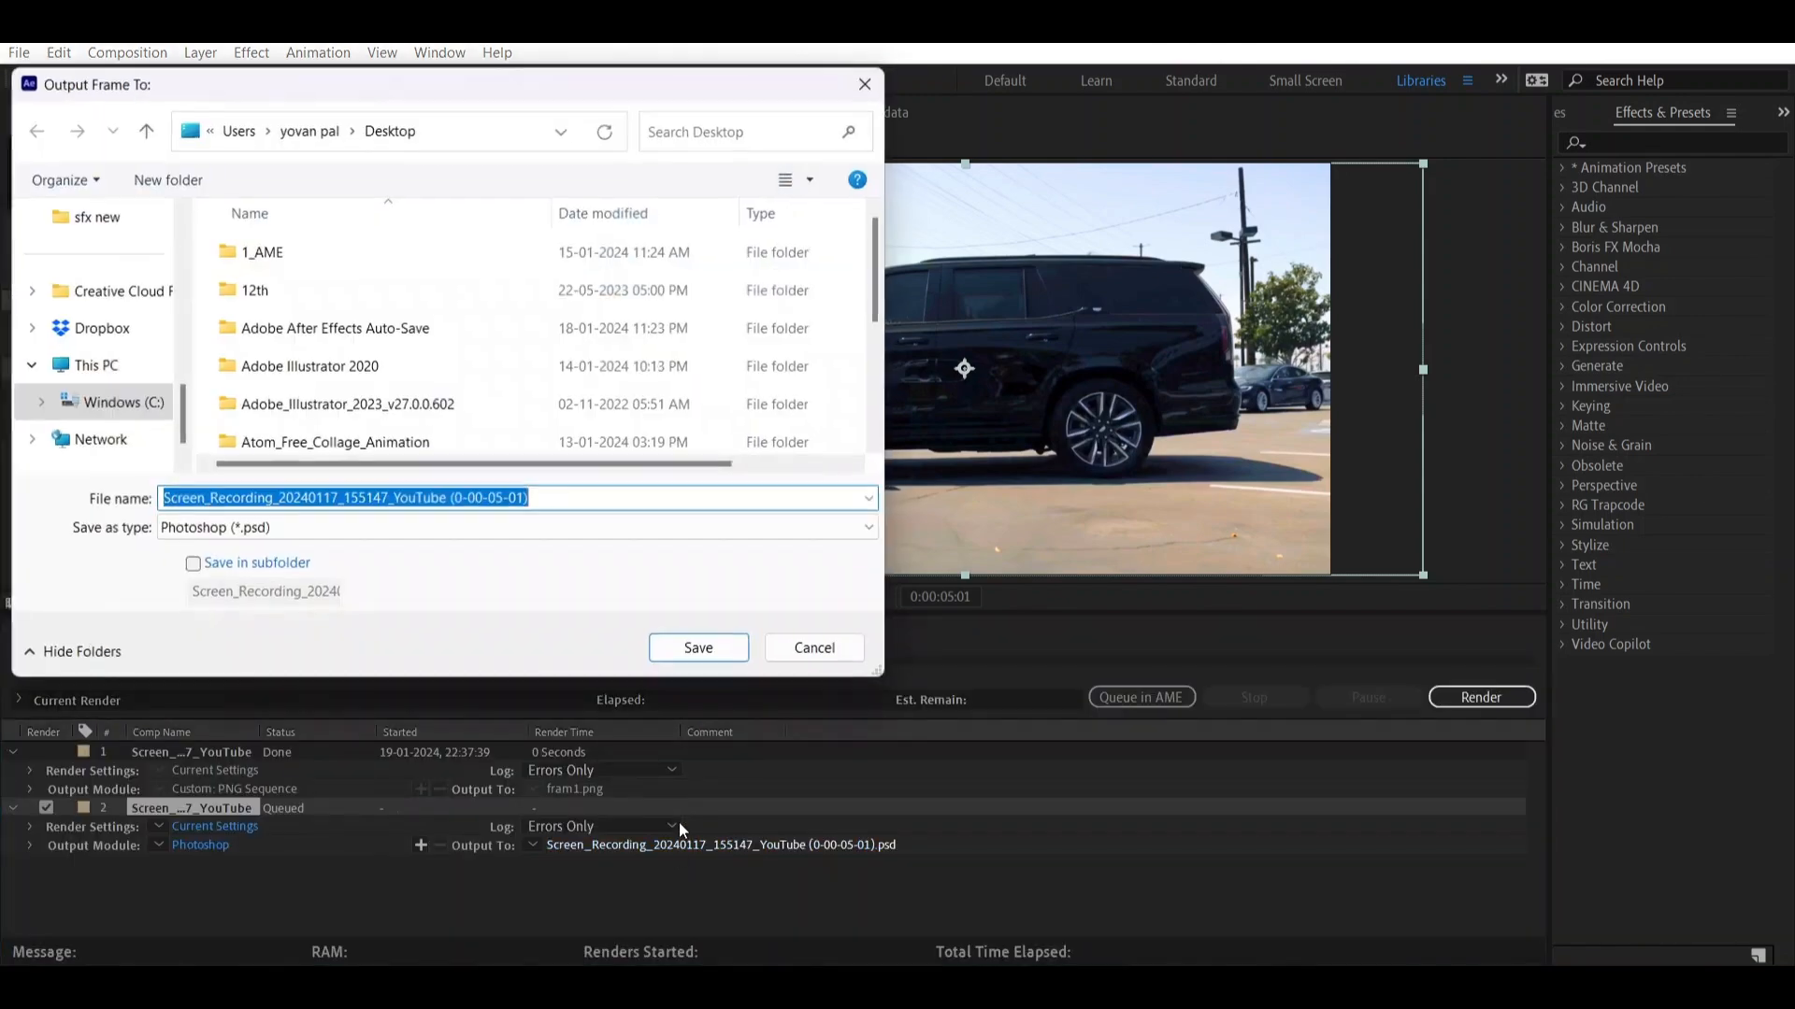
pyautogui.write('frame2')
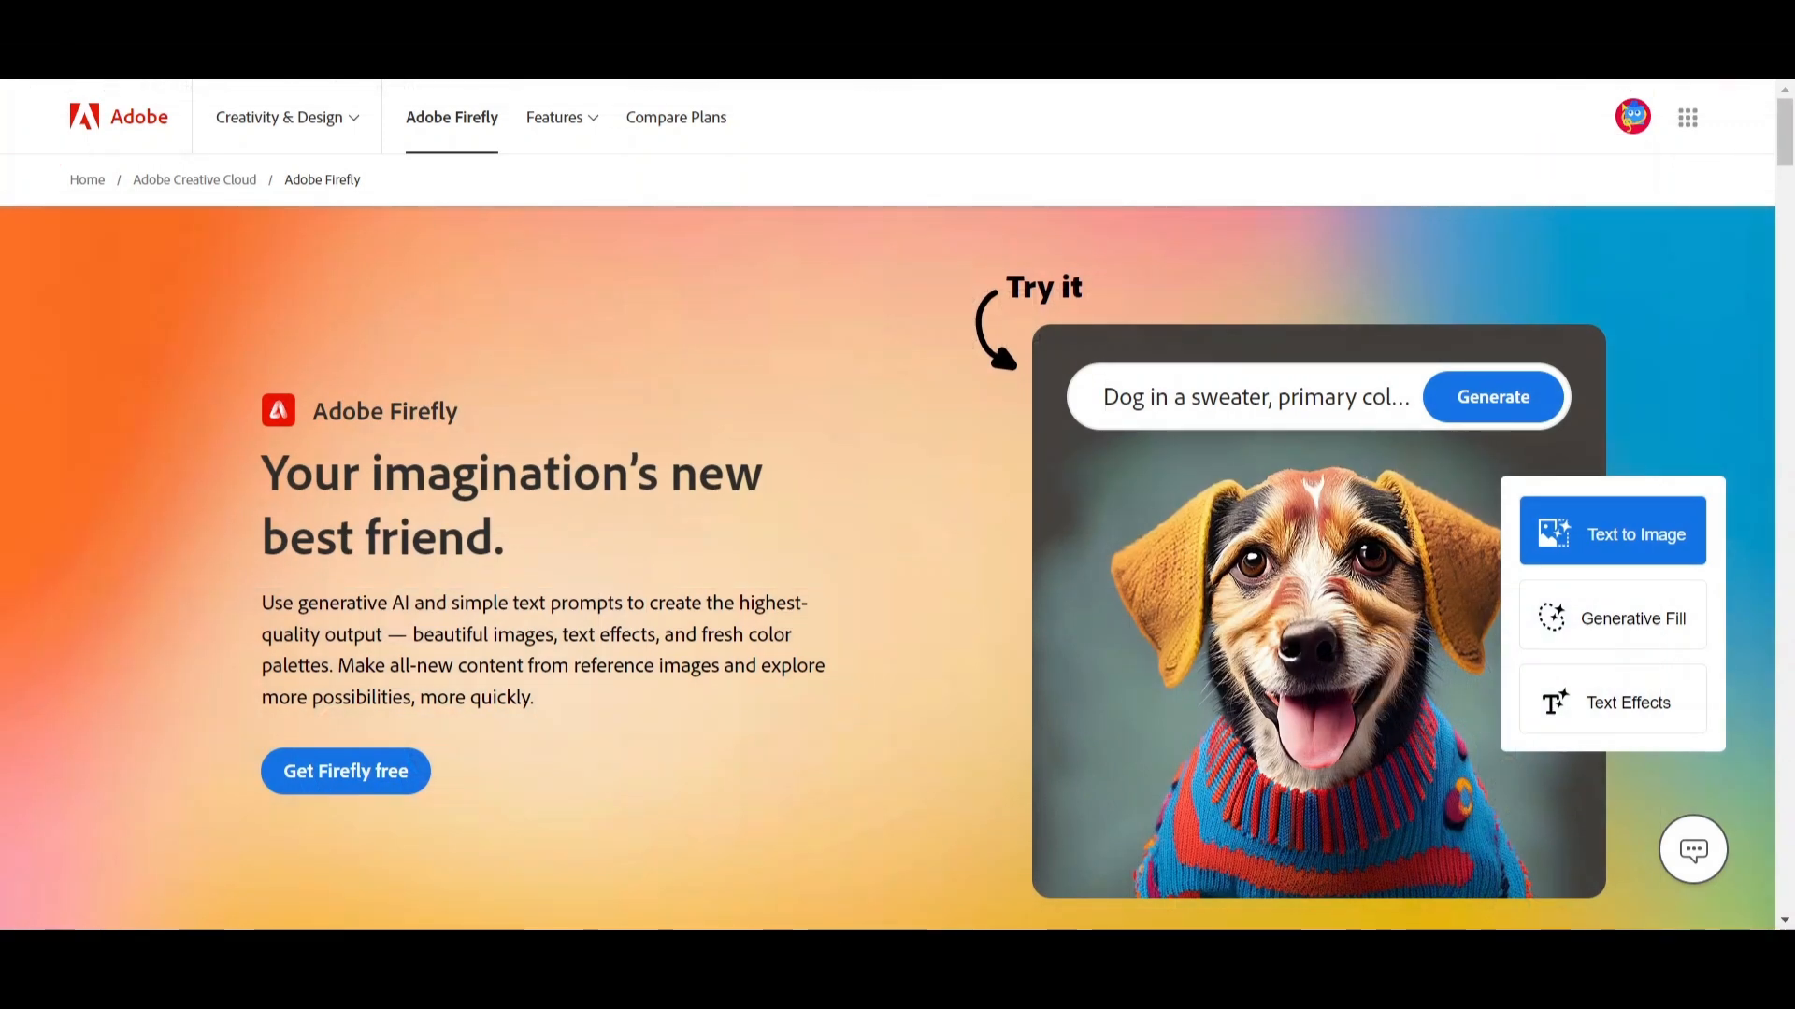
# Switch to the Adobe Firefly website, open Generative Fill and upload the frame of the black SUV in the parking lot
pyautogui.scroll(-10, 580, 592)
pyautogui.scroll(-4, 815, 726)
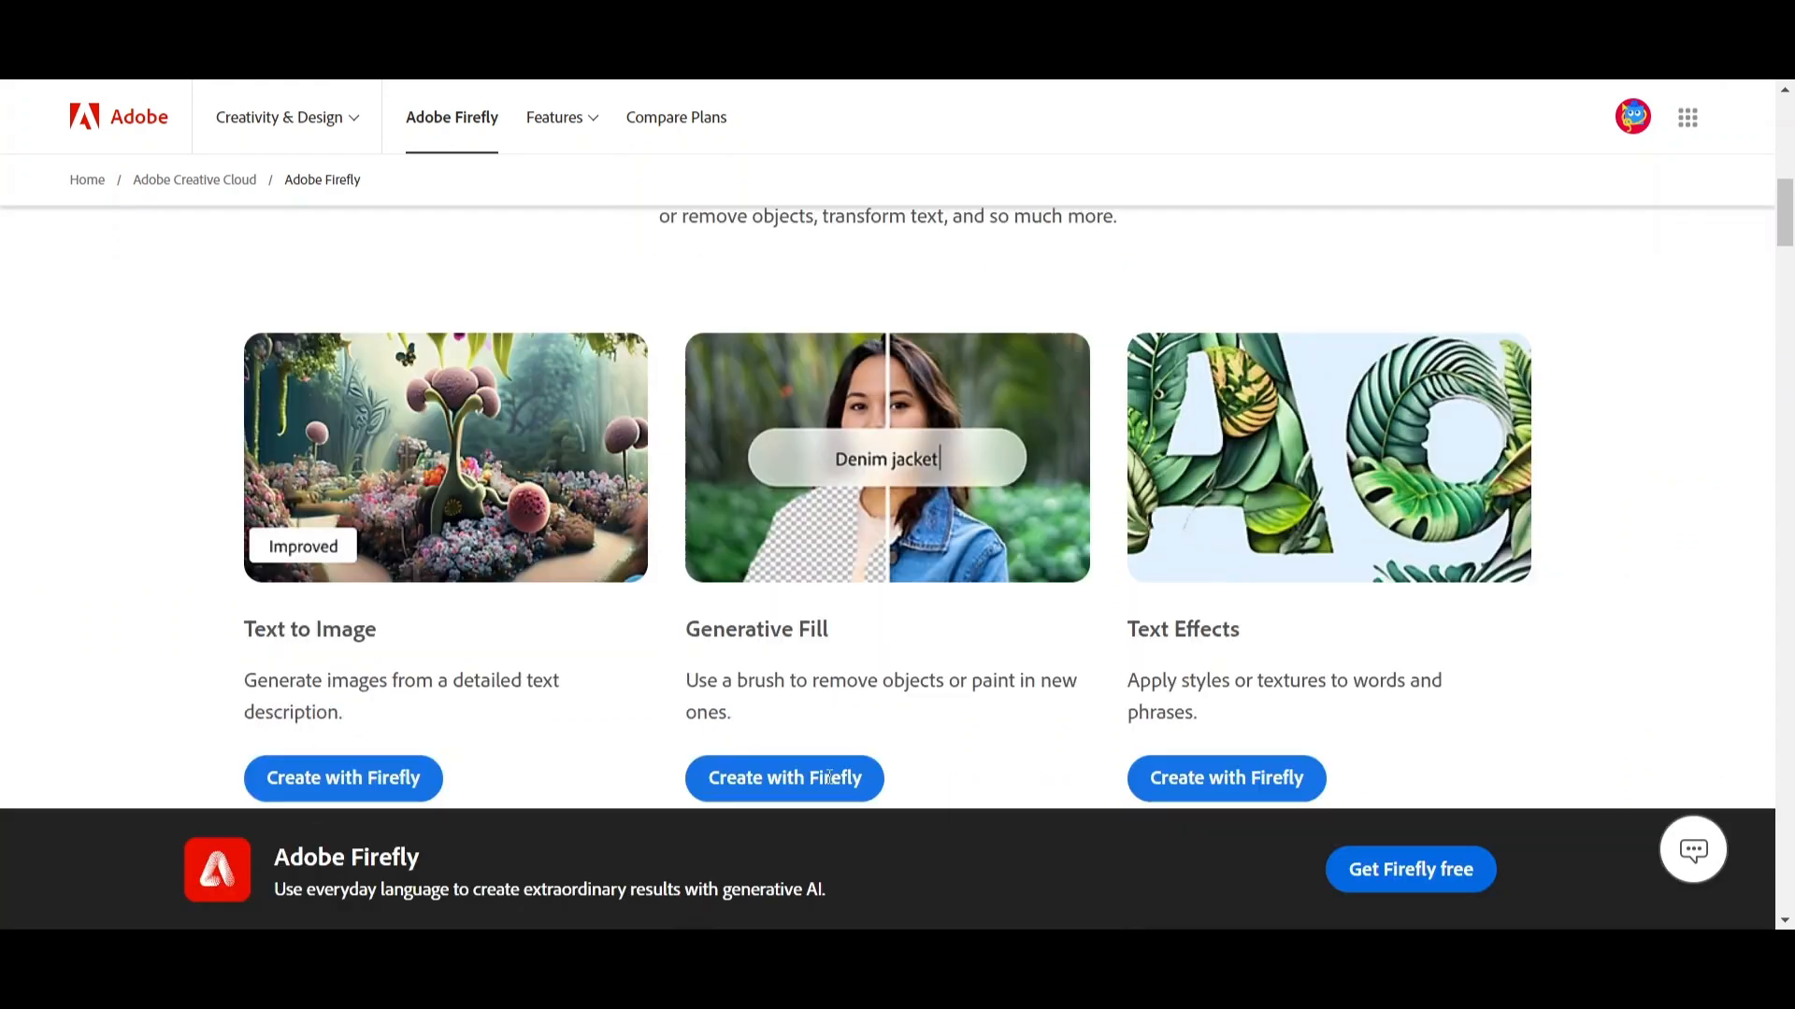
pyautogui.click(777, 652)
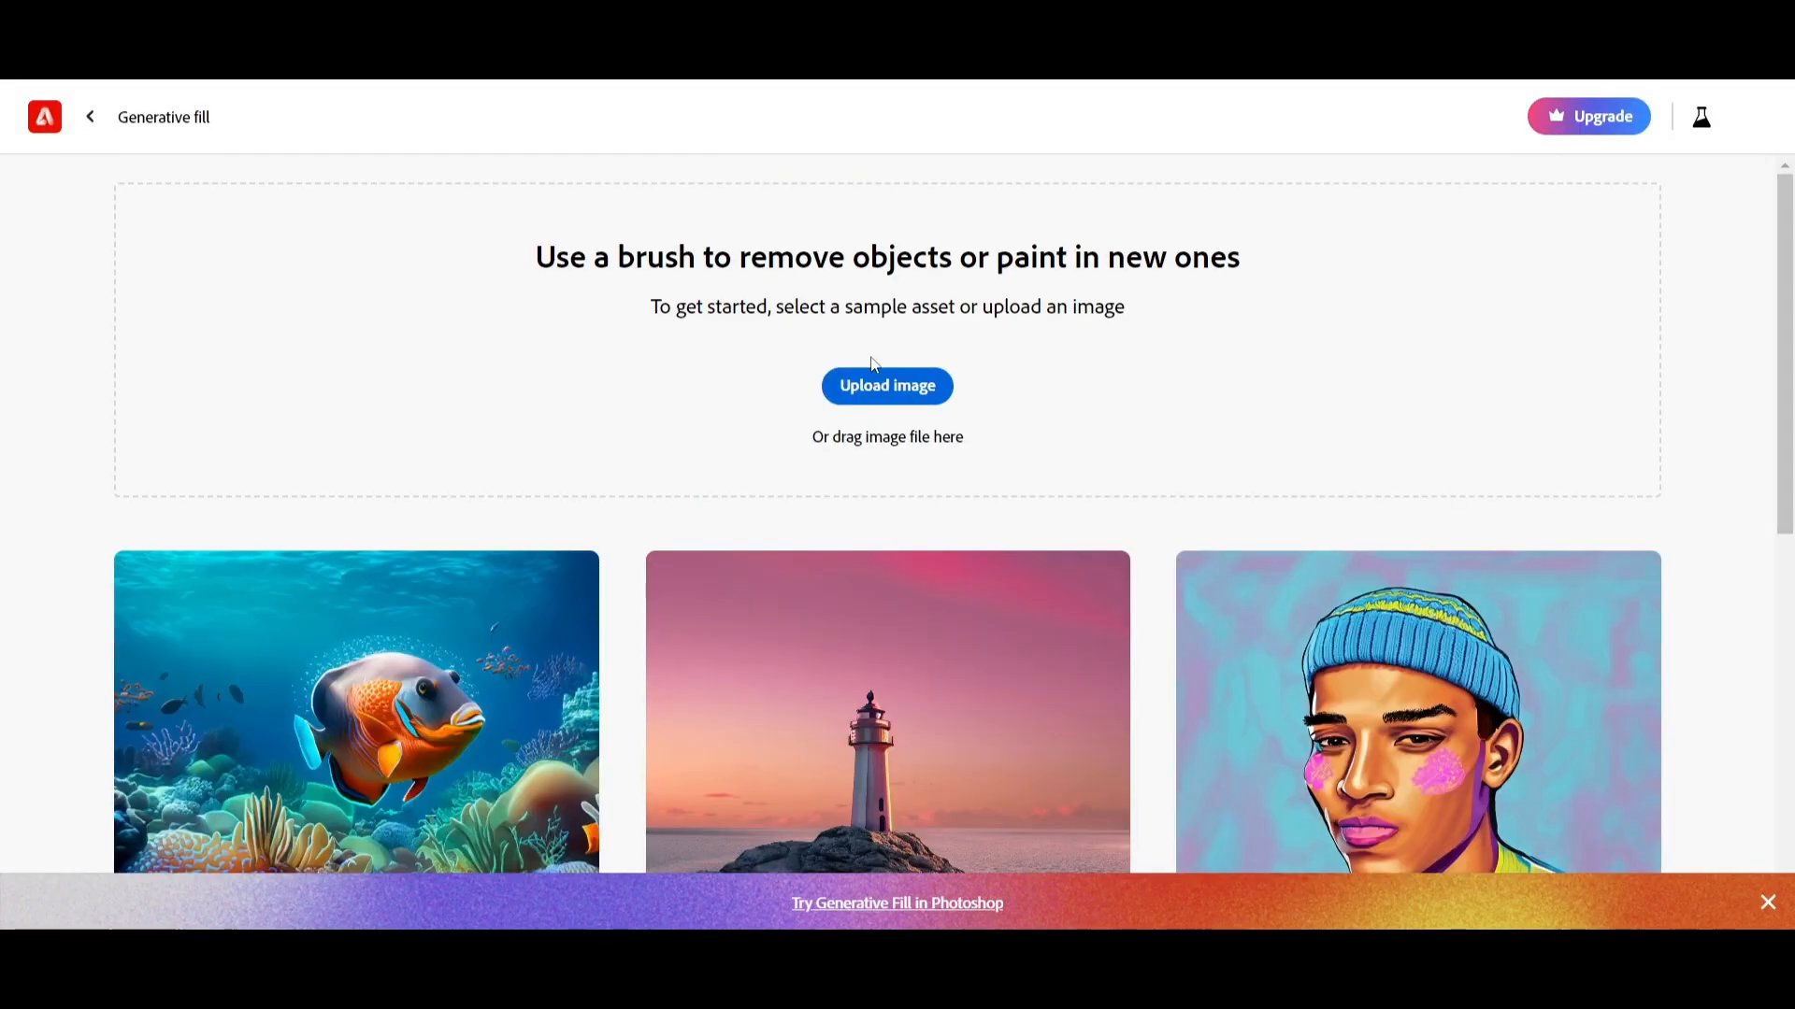
pyautogui.click(885, 387)
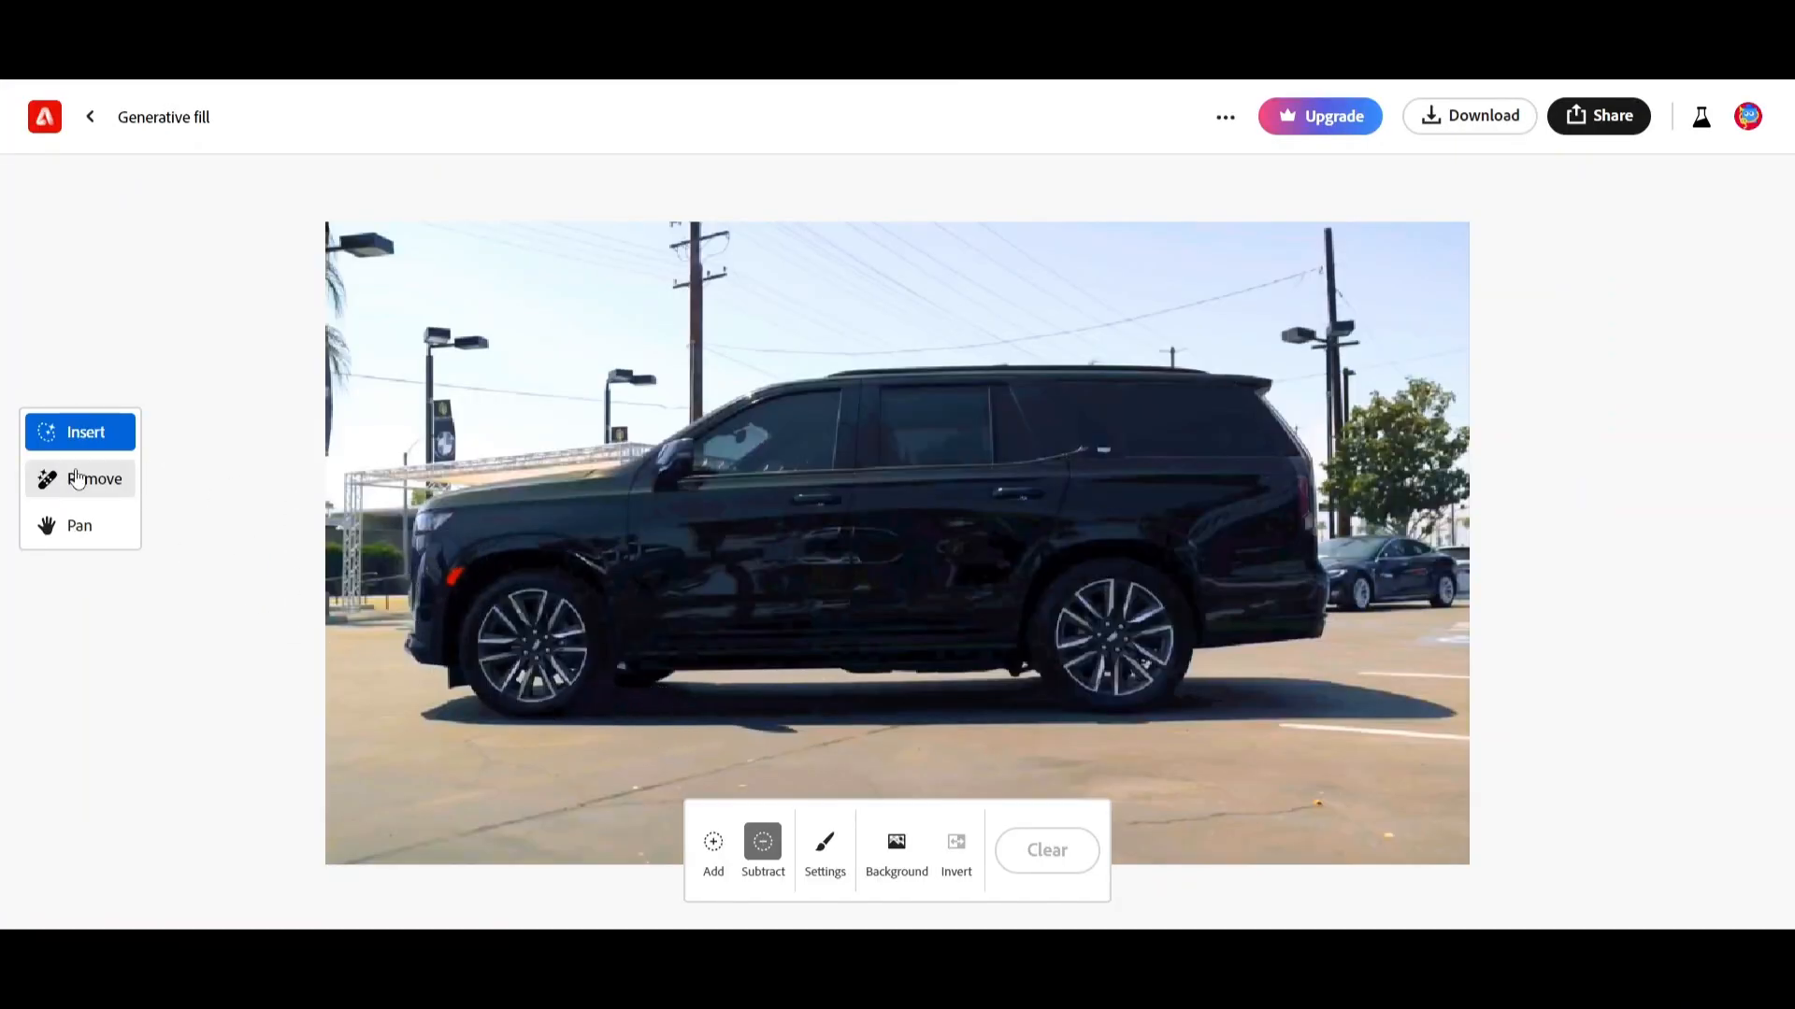
# Brush over the whole black SUV and its shadow with the Remove tool and generate the removal
pyautogui.click(77, 478)
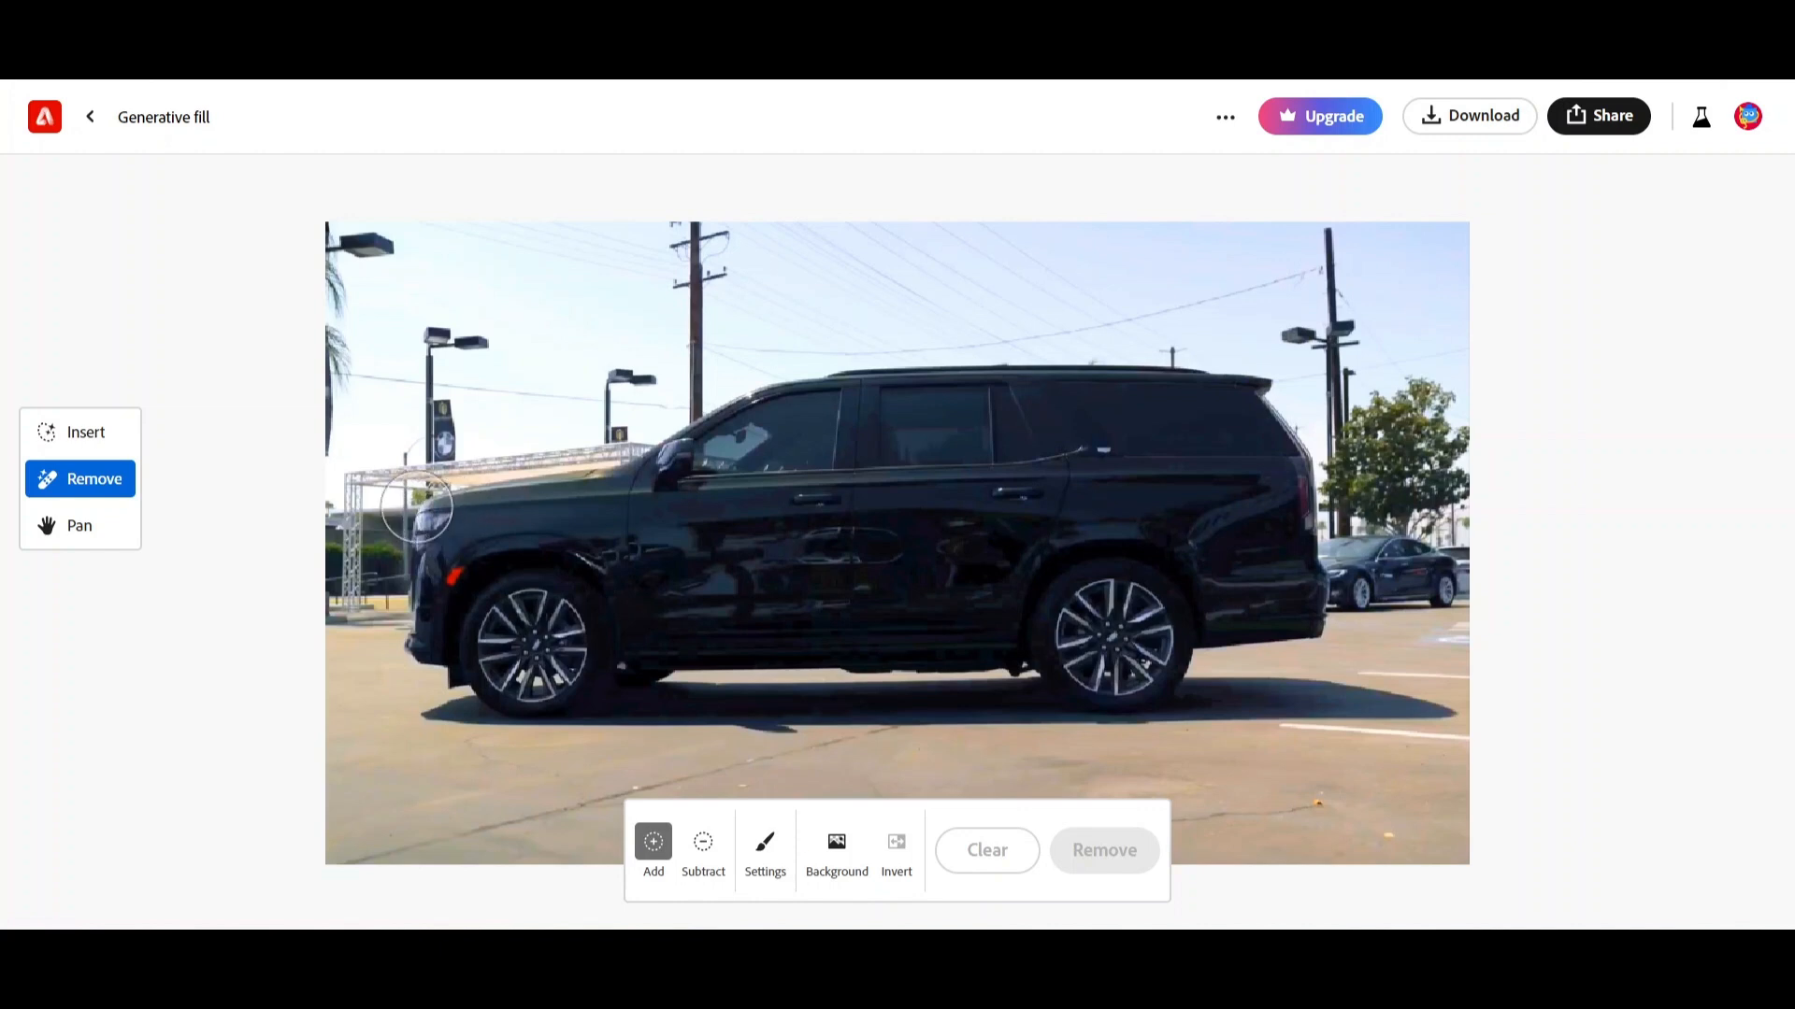
pyautogui.moveTo(417, 508)
pyautogui.mouseDown()
pyautogui.moveTo(435, 647)
pyautogui.moveTo(464, 689)
pyautogui.moveTo(653, 660)
pyautogui.moveTo(1057, 676)
pyautogui.moveTo(1017, 701)
pyautogui.moveTo(433, 704)
pyautogui.moveTo(436, 566)
pyautogui.moveTo(668, 445)
pyautogui.moveTo(1426, 693)
pyautogui.moveTo(1330, 711)
pyautogui.moveTo(1439, 710)
pyautogui.moveTo(1170, 722)
pyautogui.moveTo(1033, 701)
pyautogui.moveTo(1175, 692)
pyautogui.moveTo(1229, 667)
pyautogui.moveTo(1282, 556)
pyautogui.moveTo(1276, 393)
pyautogui.mouseUp()
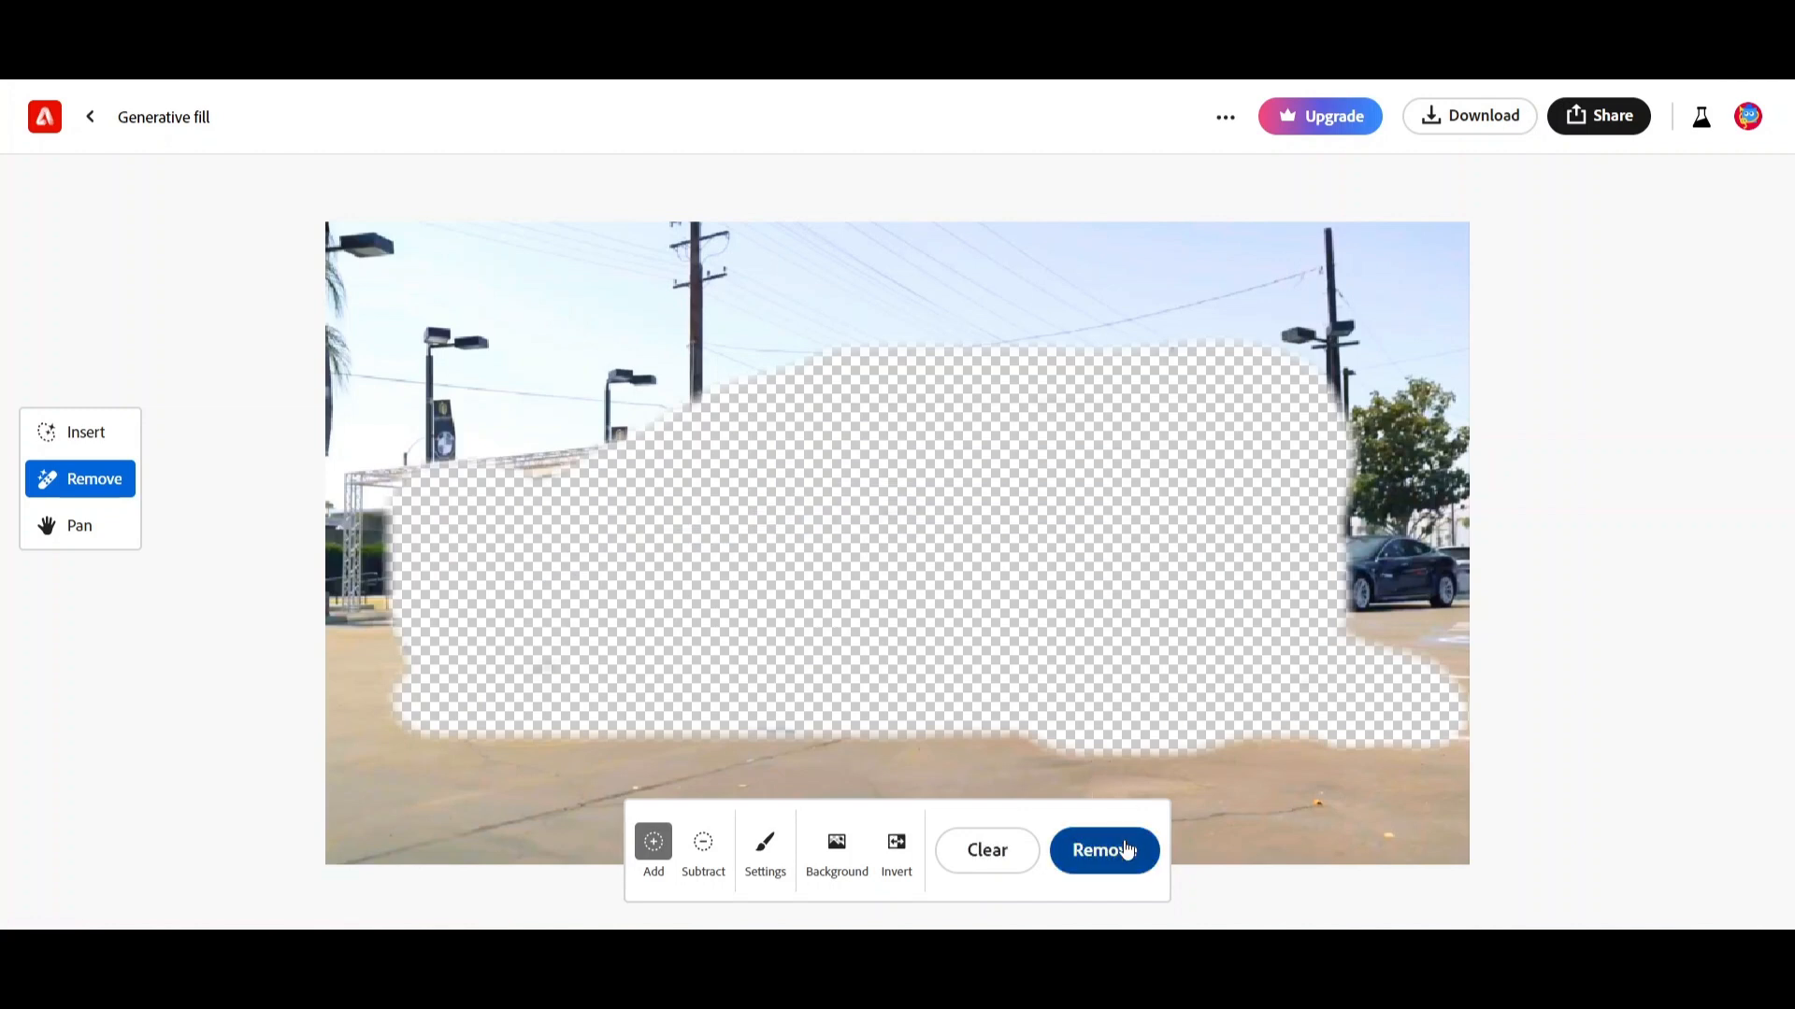
pyautogui.click(1126, 850)
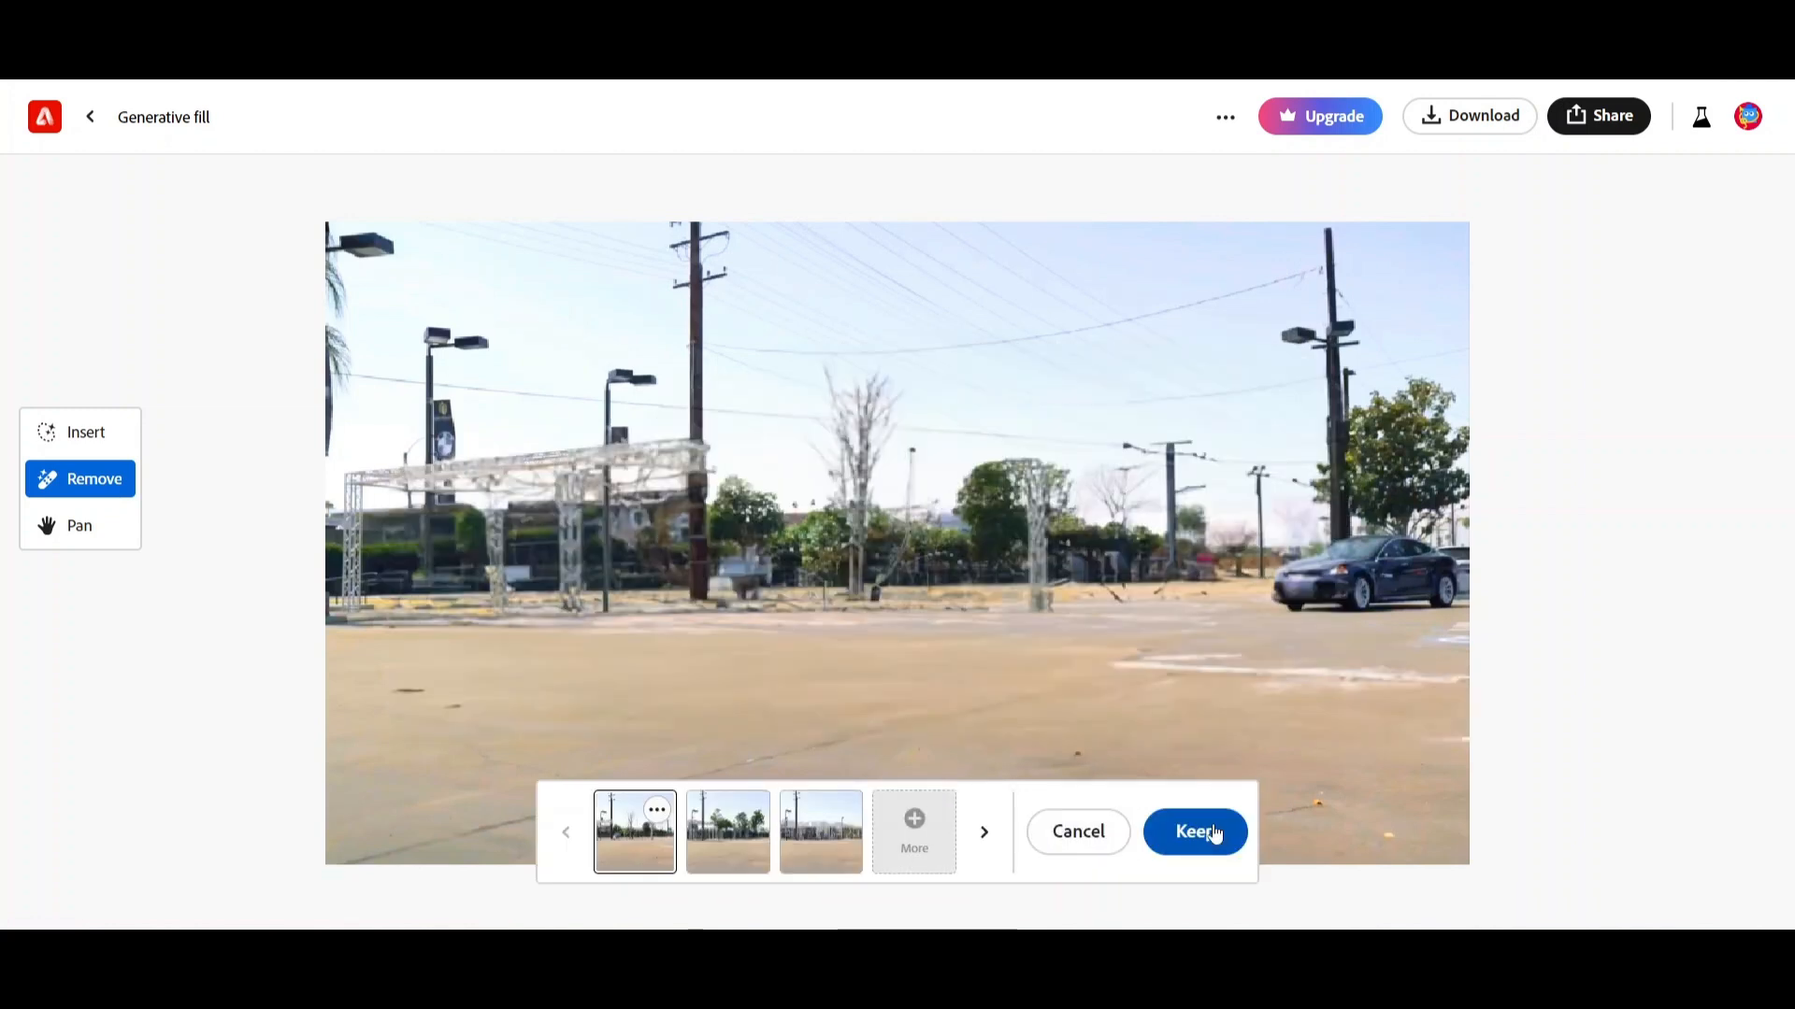
# Compare the three generated backgrounds, keep the first variation and download the image
pyautogui.click(733, 860)
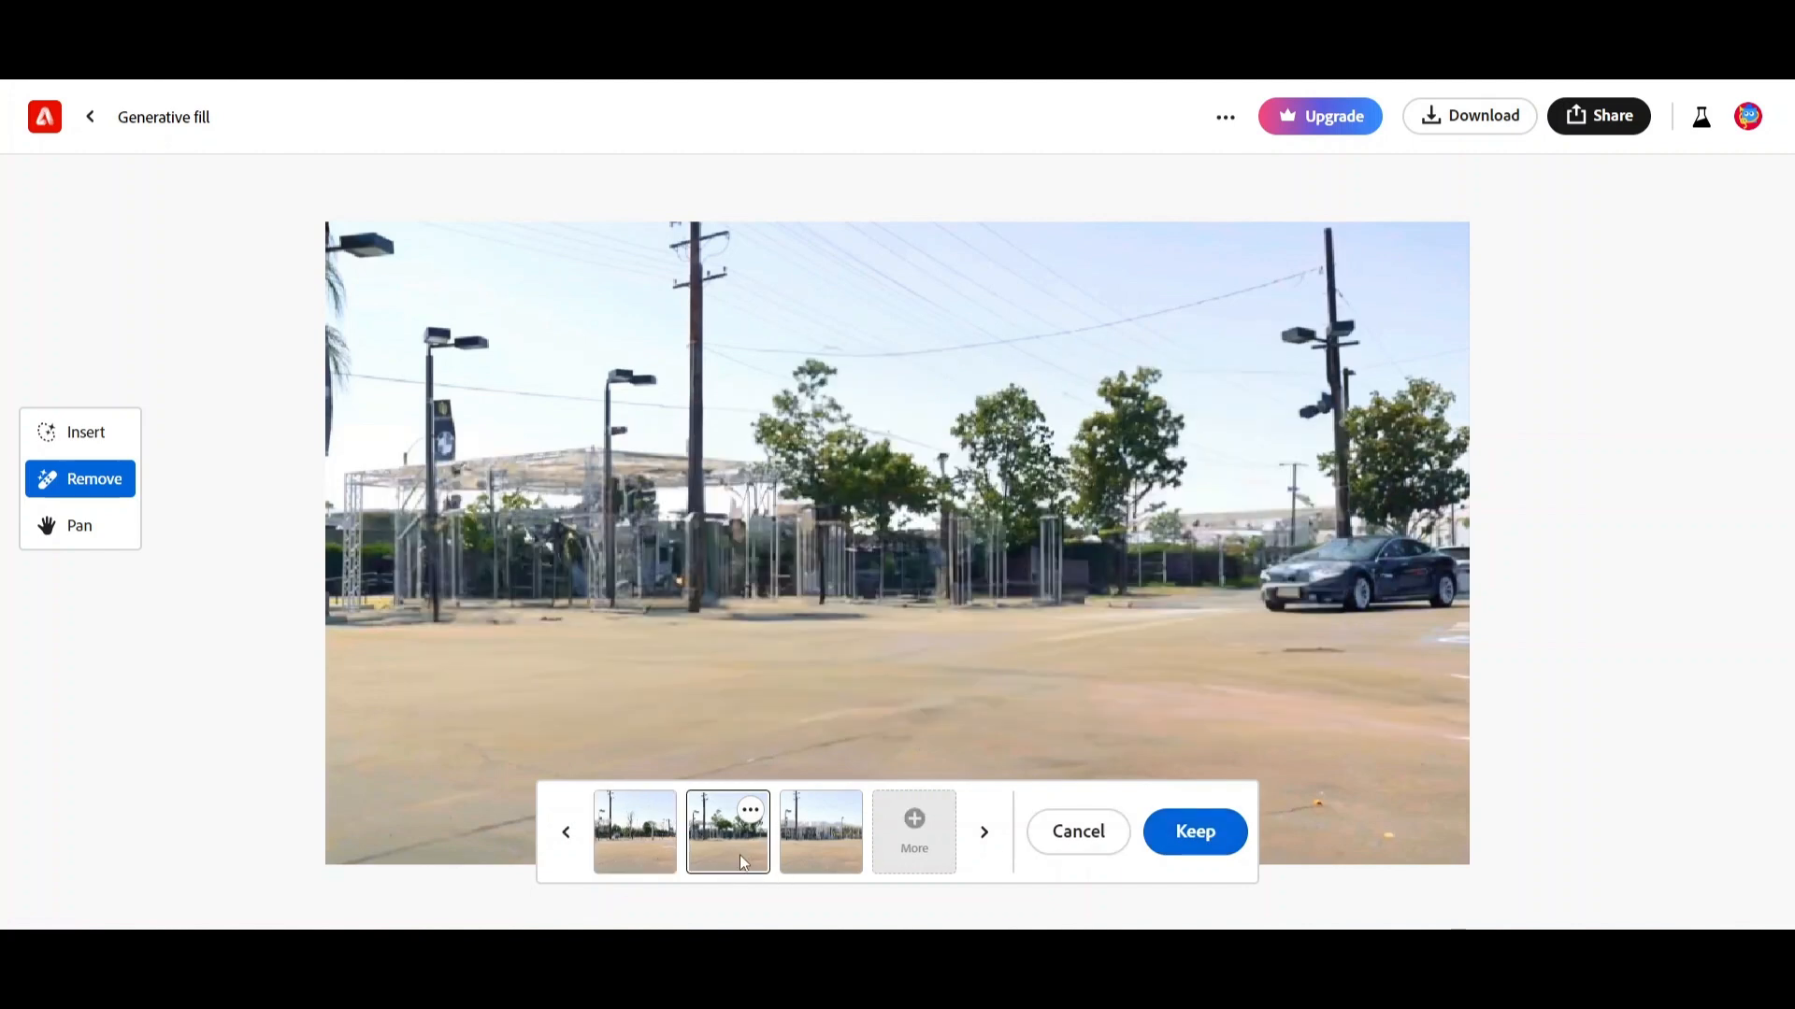
pyautogui.click(843, 847)
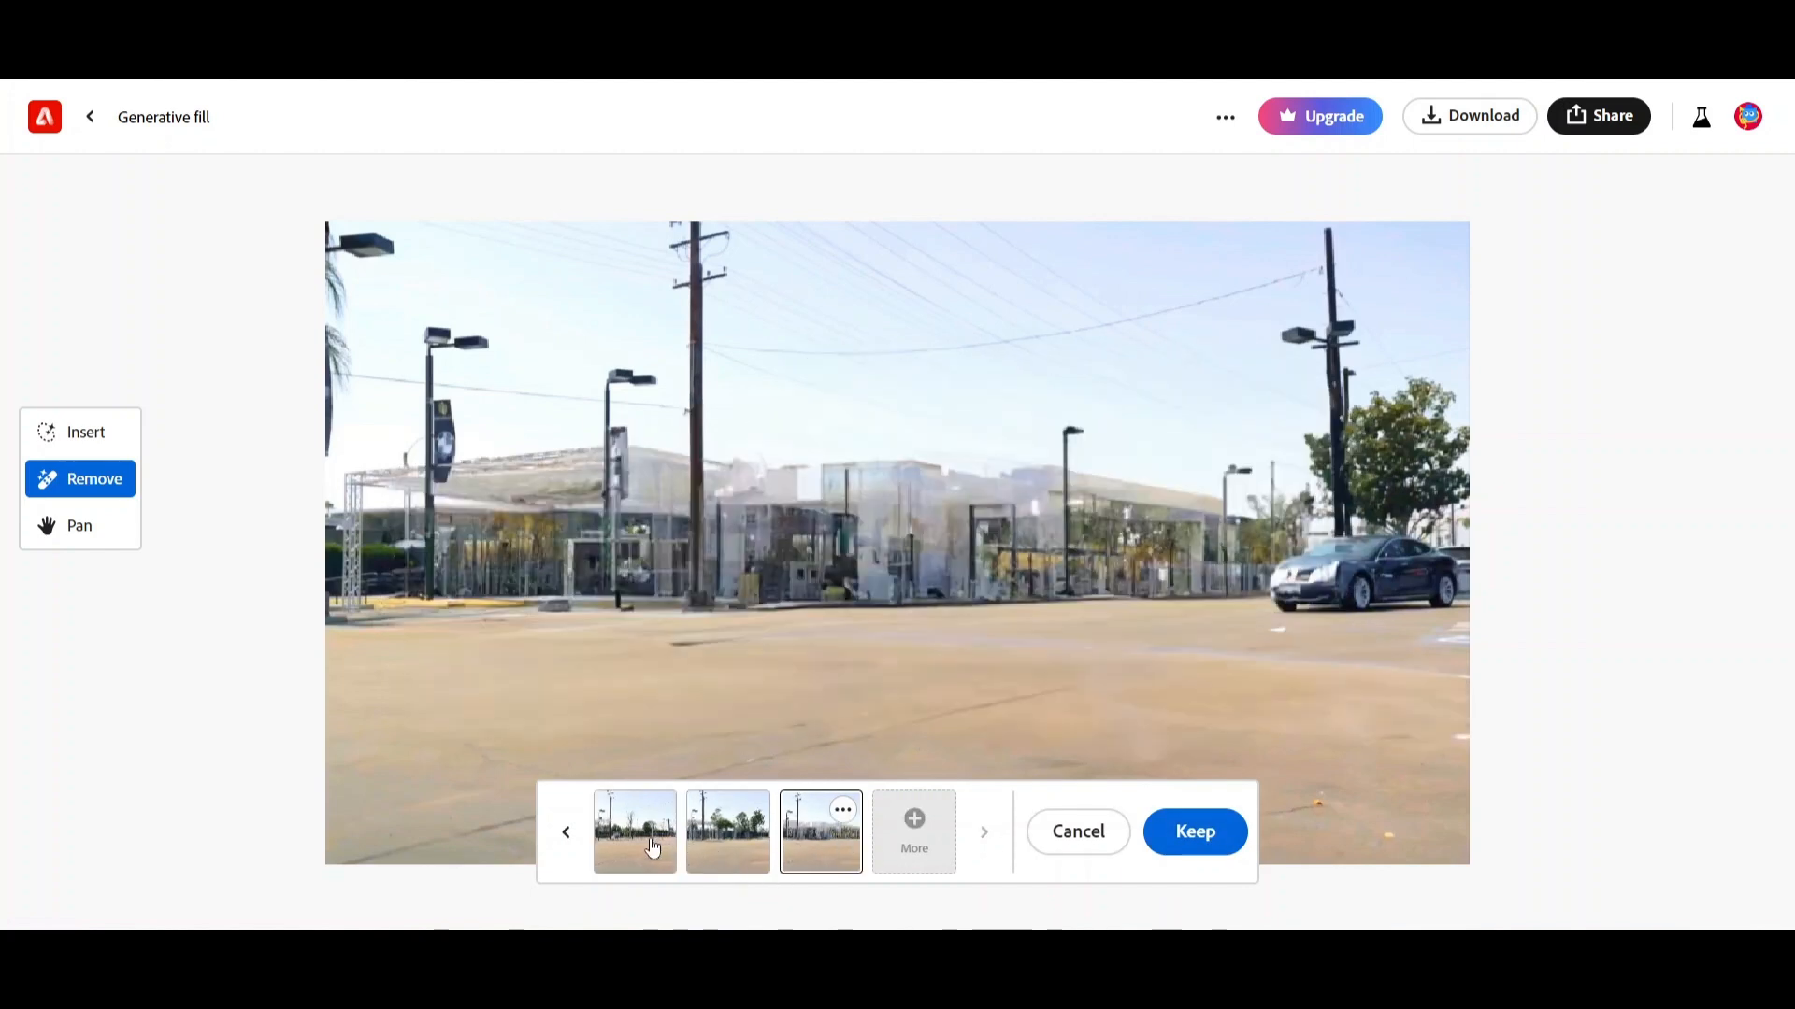
pyautogui.click(654, 846)
pyautogui.click(1189, 832)
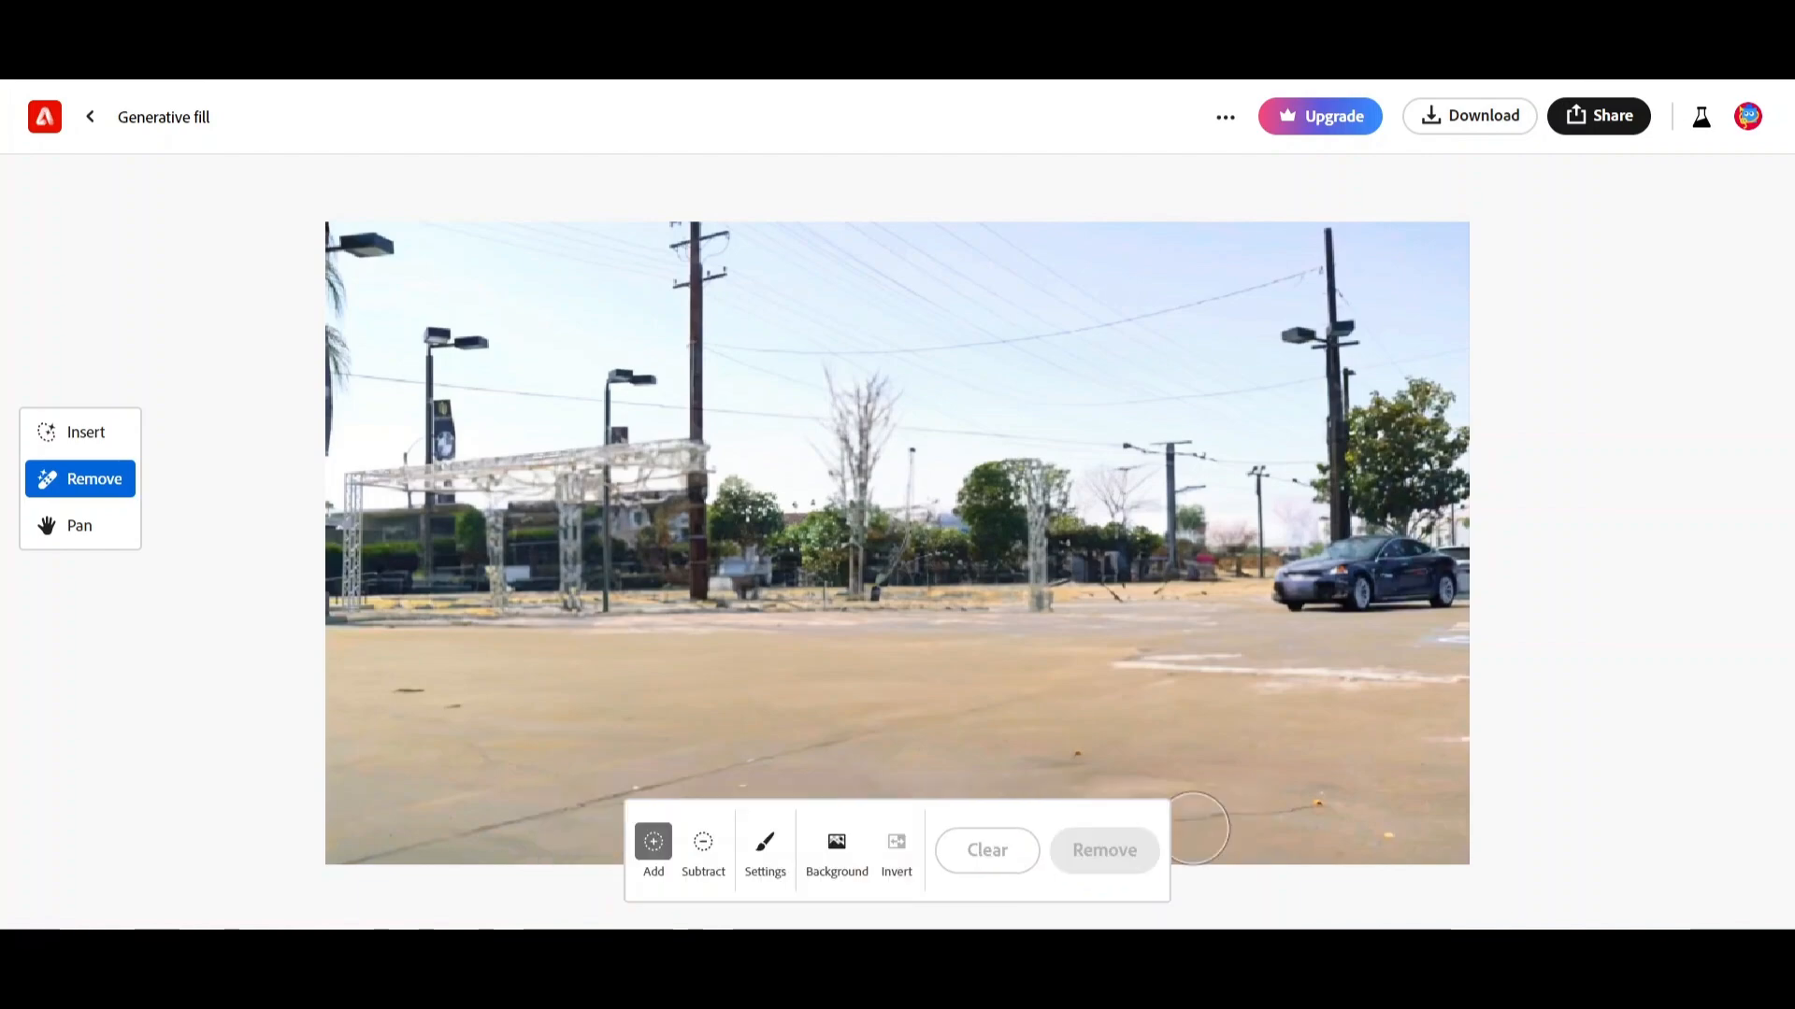
pyautogui.click(1464, 123)
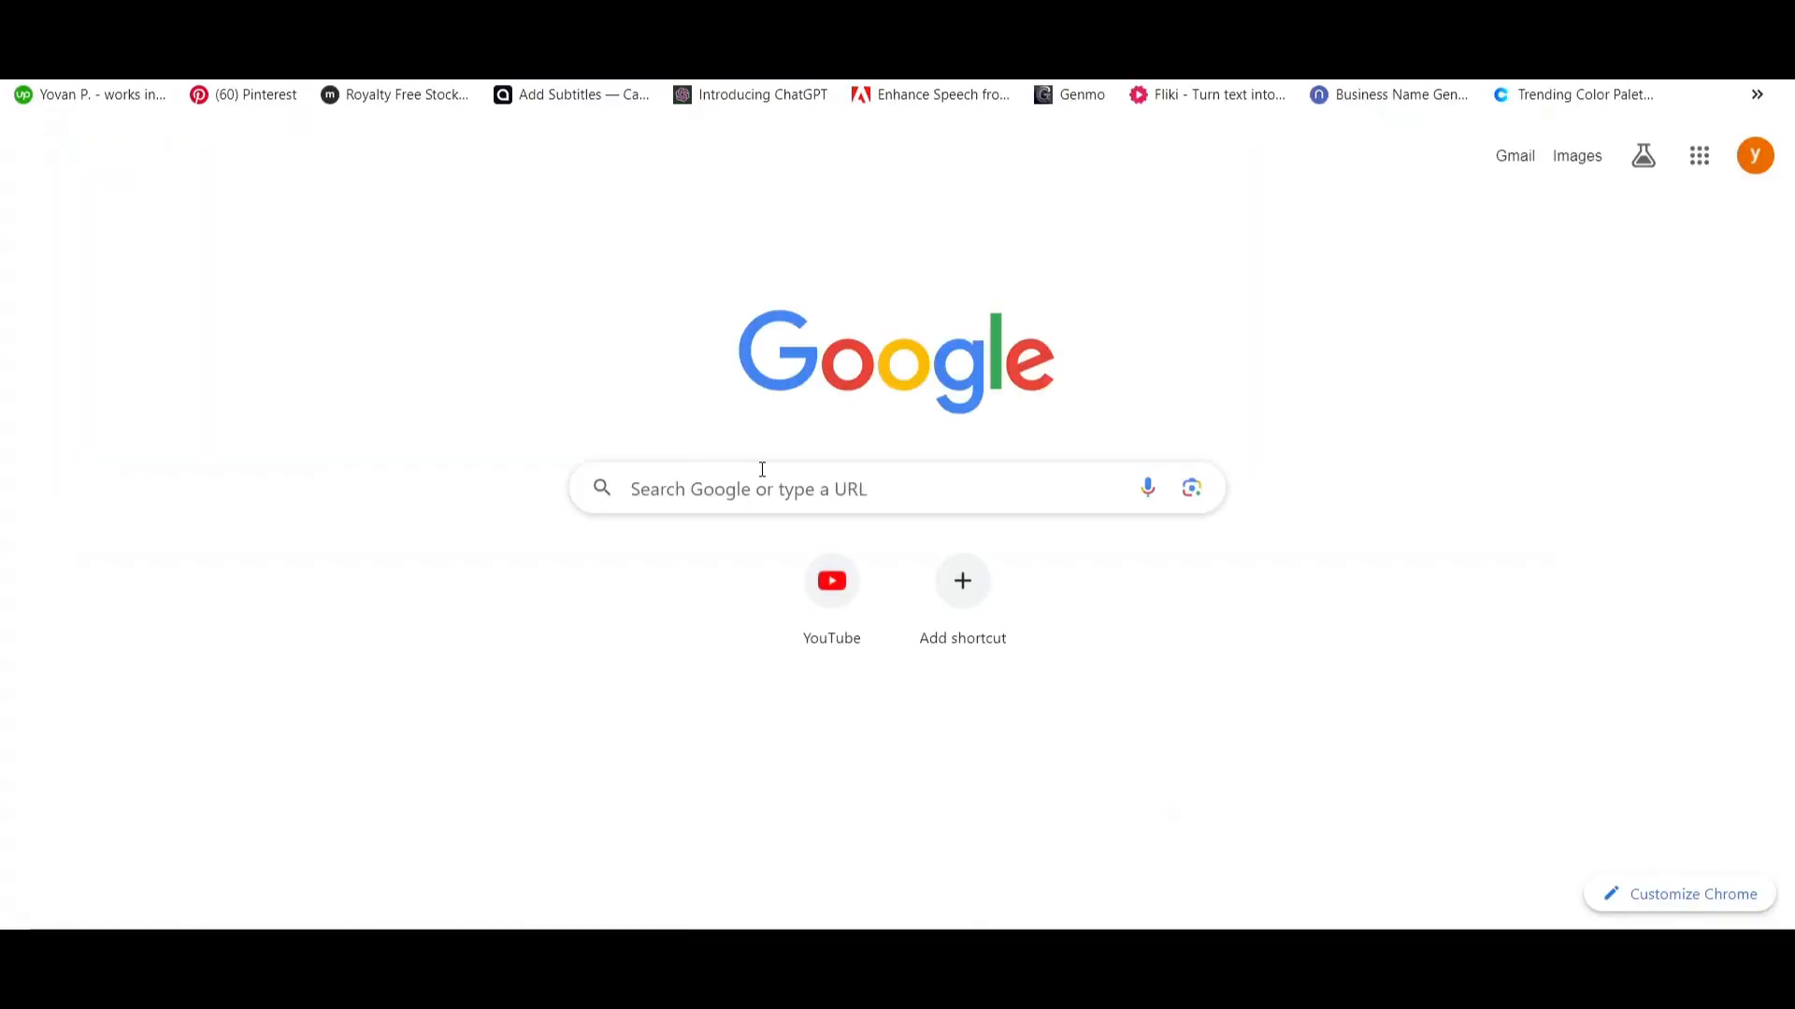
# Search Google for "watermark remover" and open the Media.io Free Online Watermark Remover
pyautogui.click(777, 505)
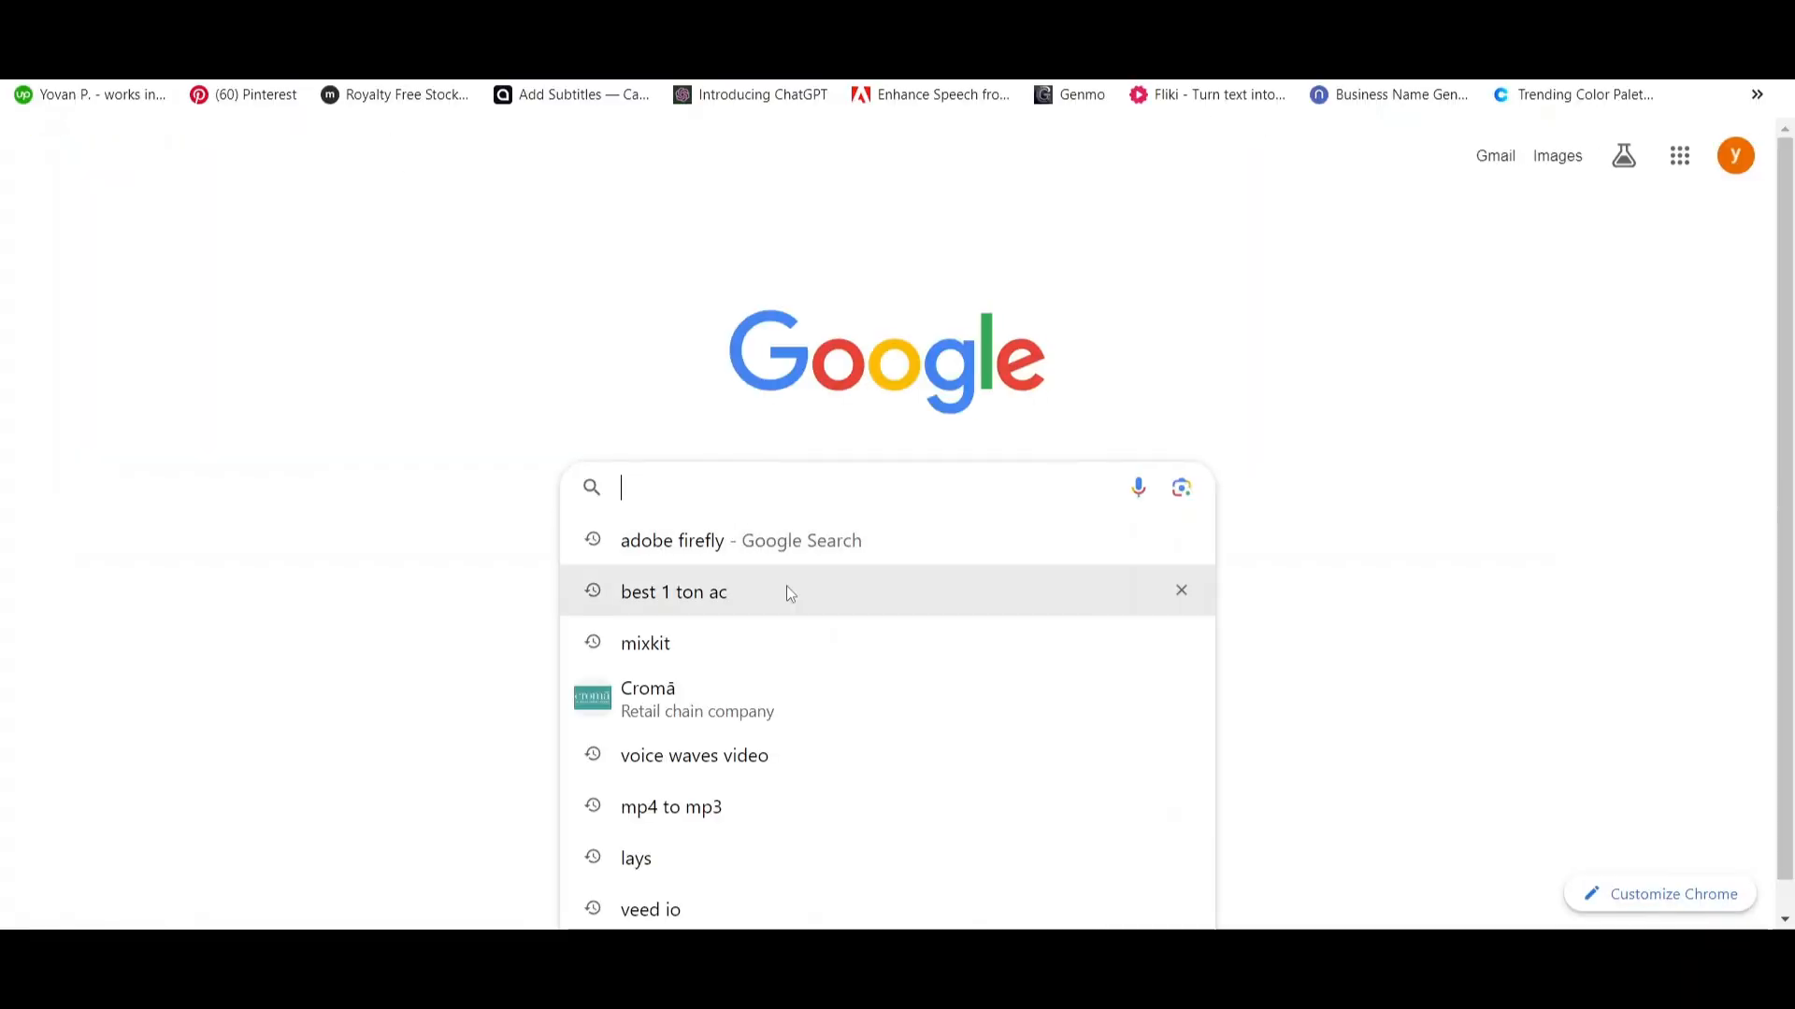
pyautogui.write('watermark remover')
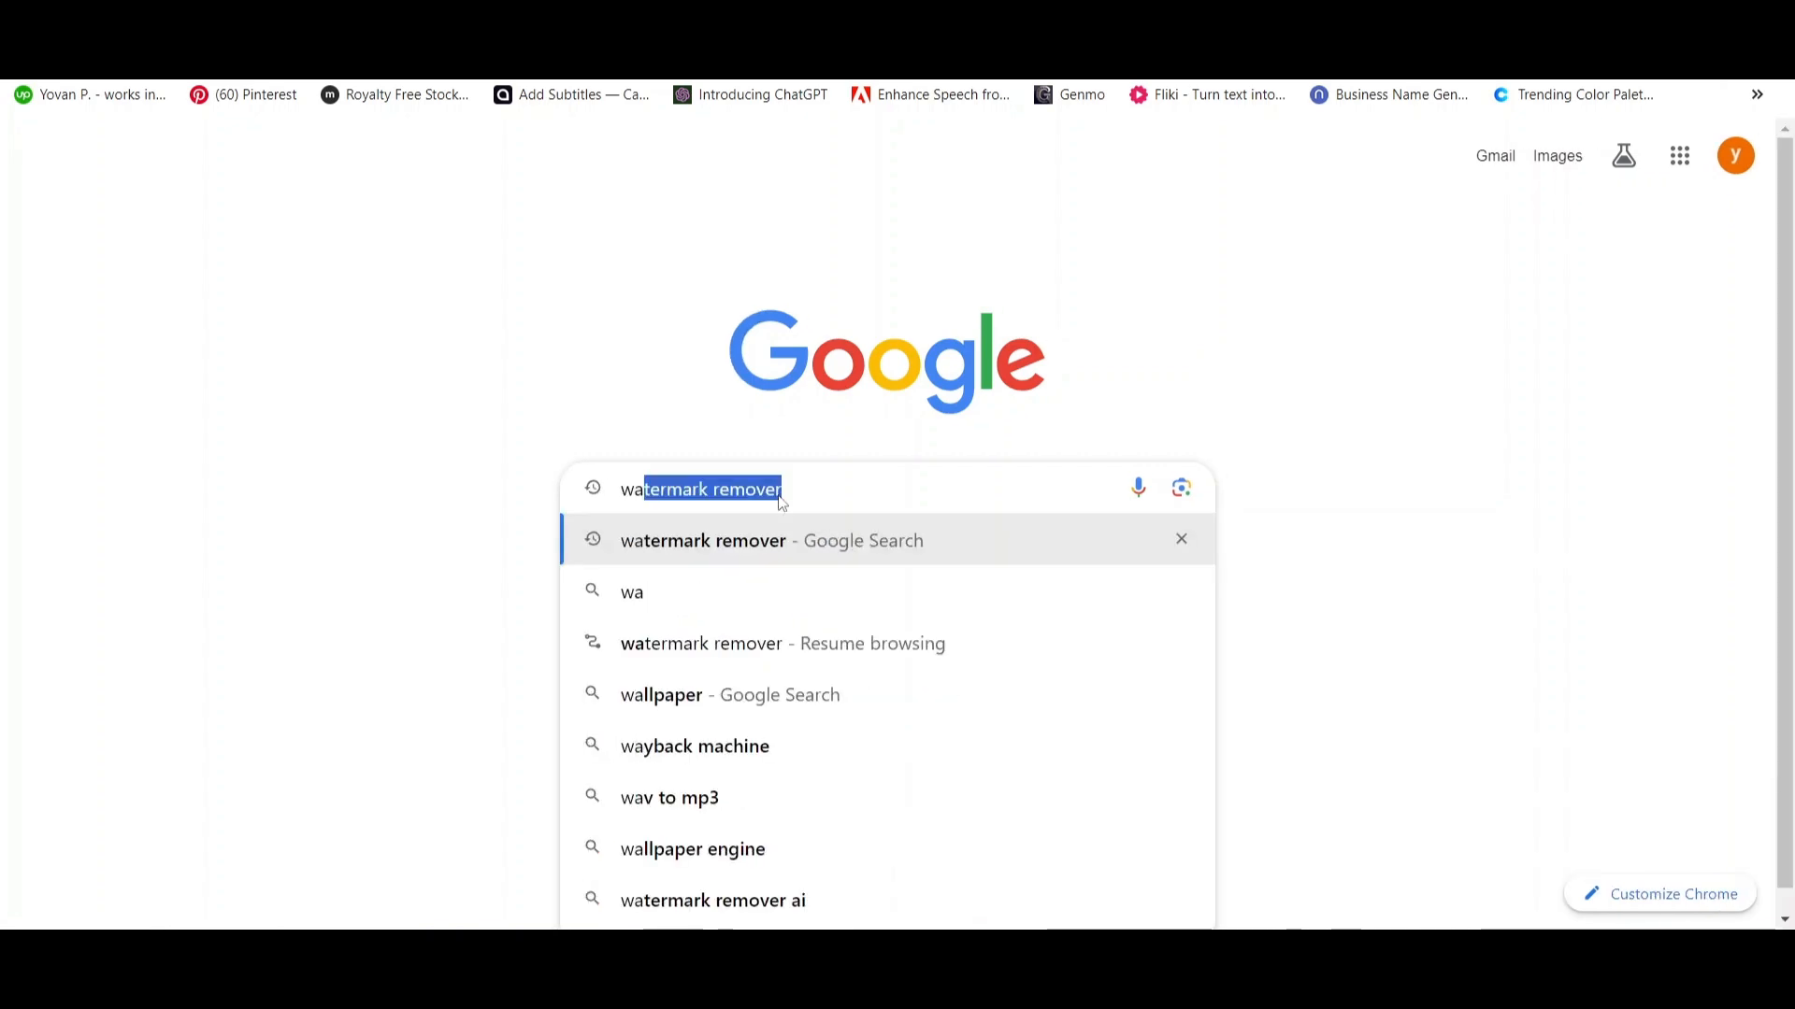
pyautogui.press('Return')
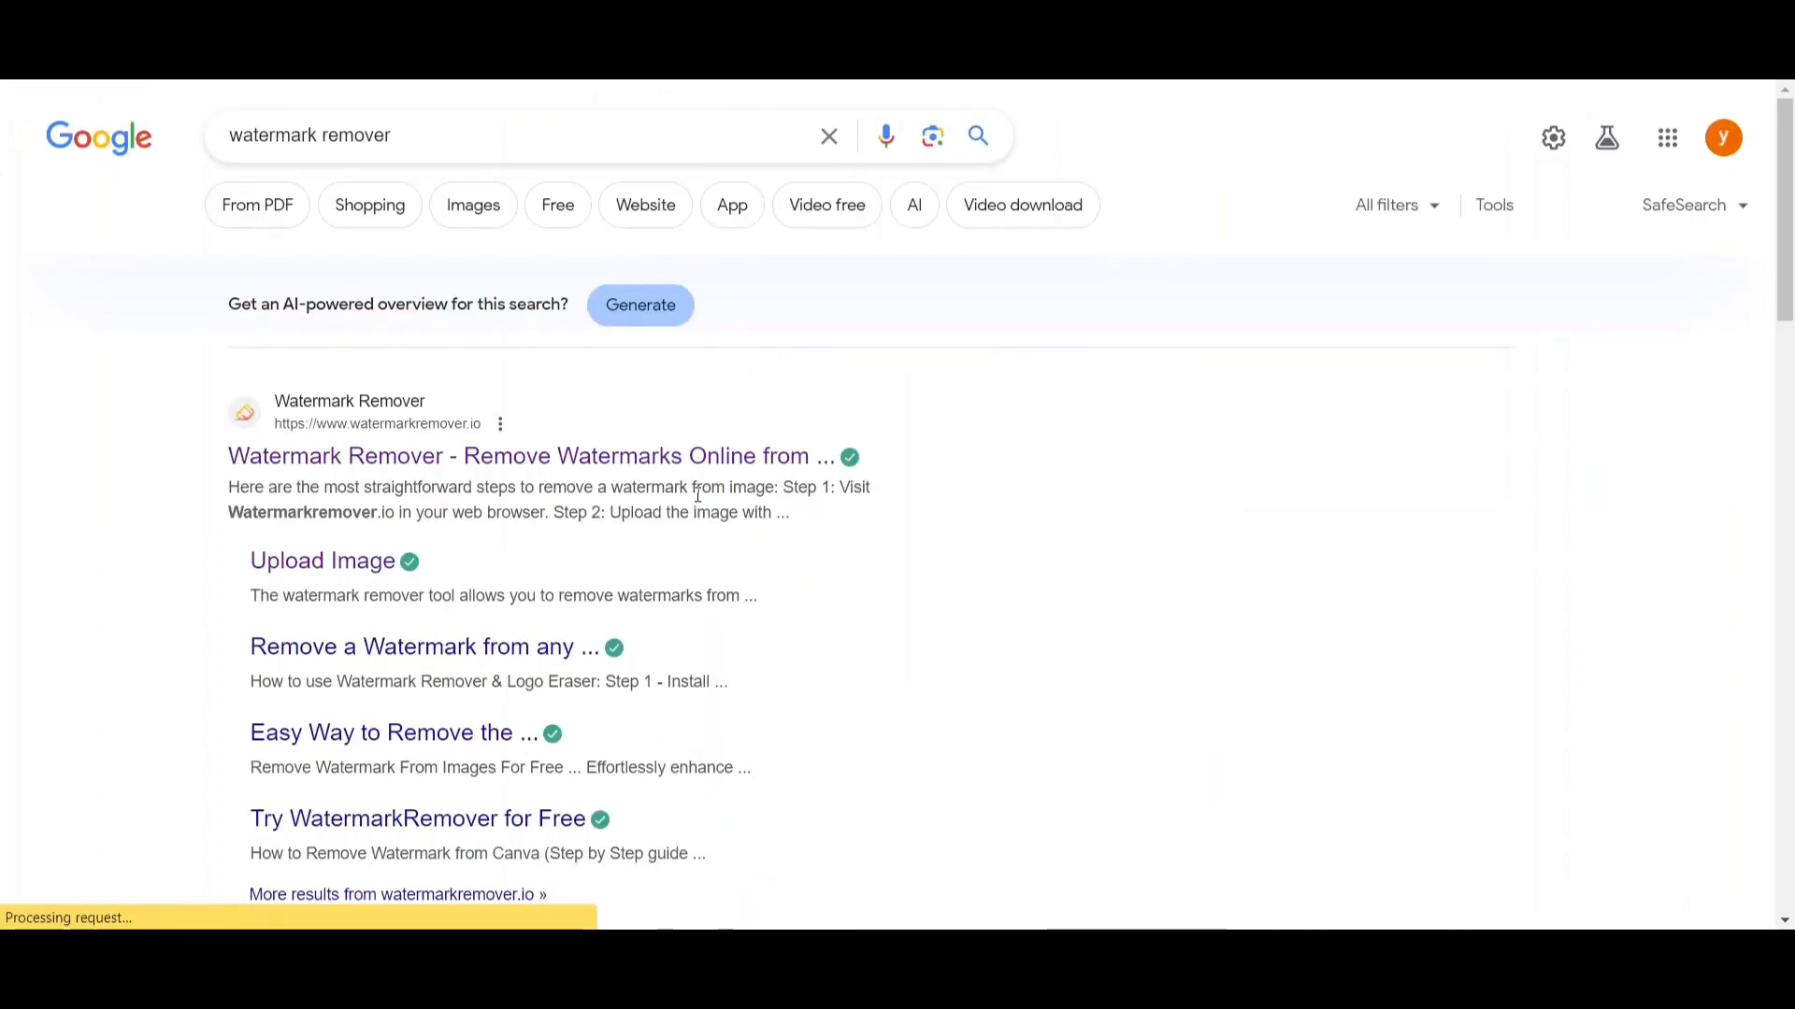
pyautogui.scroll(-6, 697, 495)
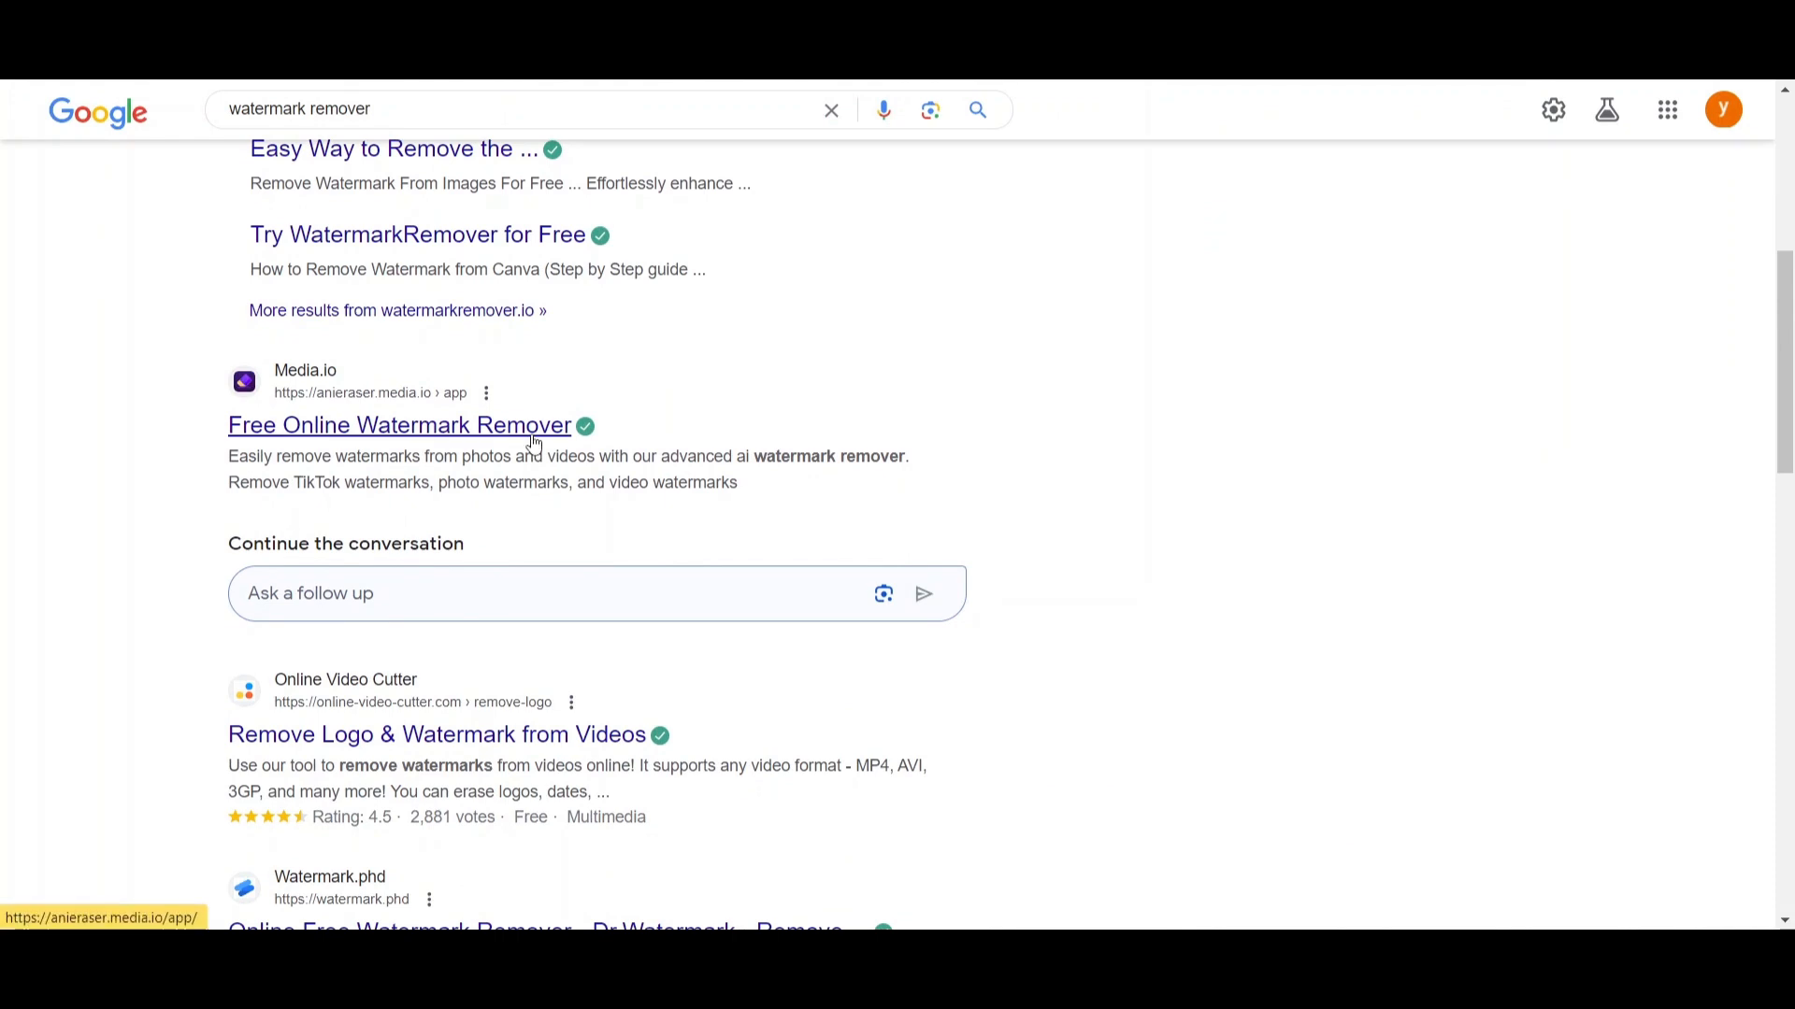
pyautogui.click(533, 443)
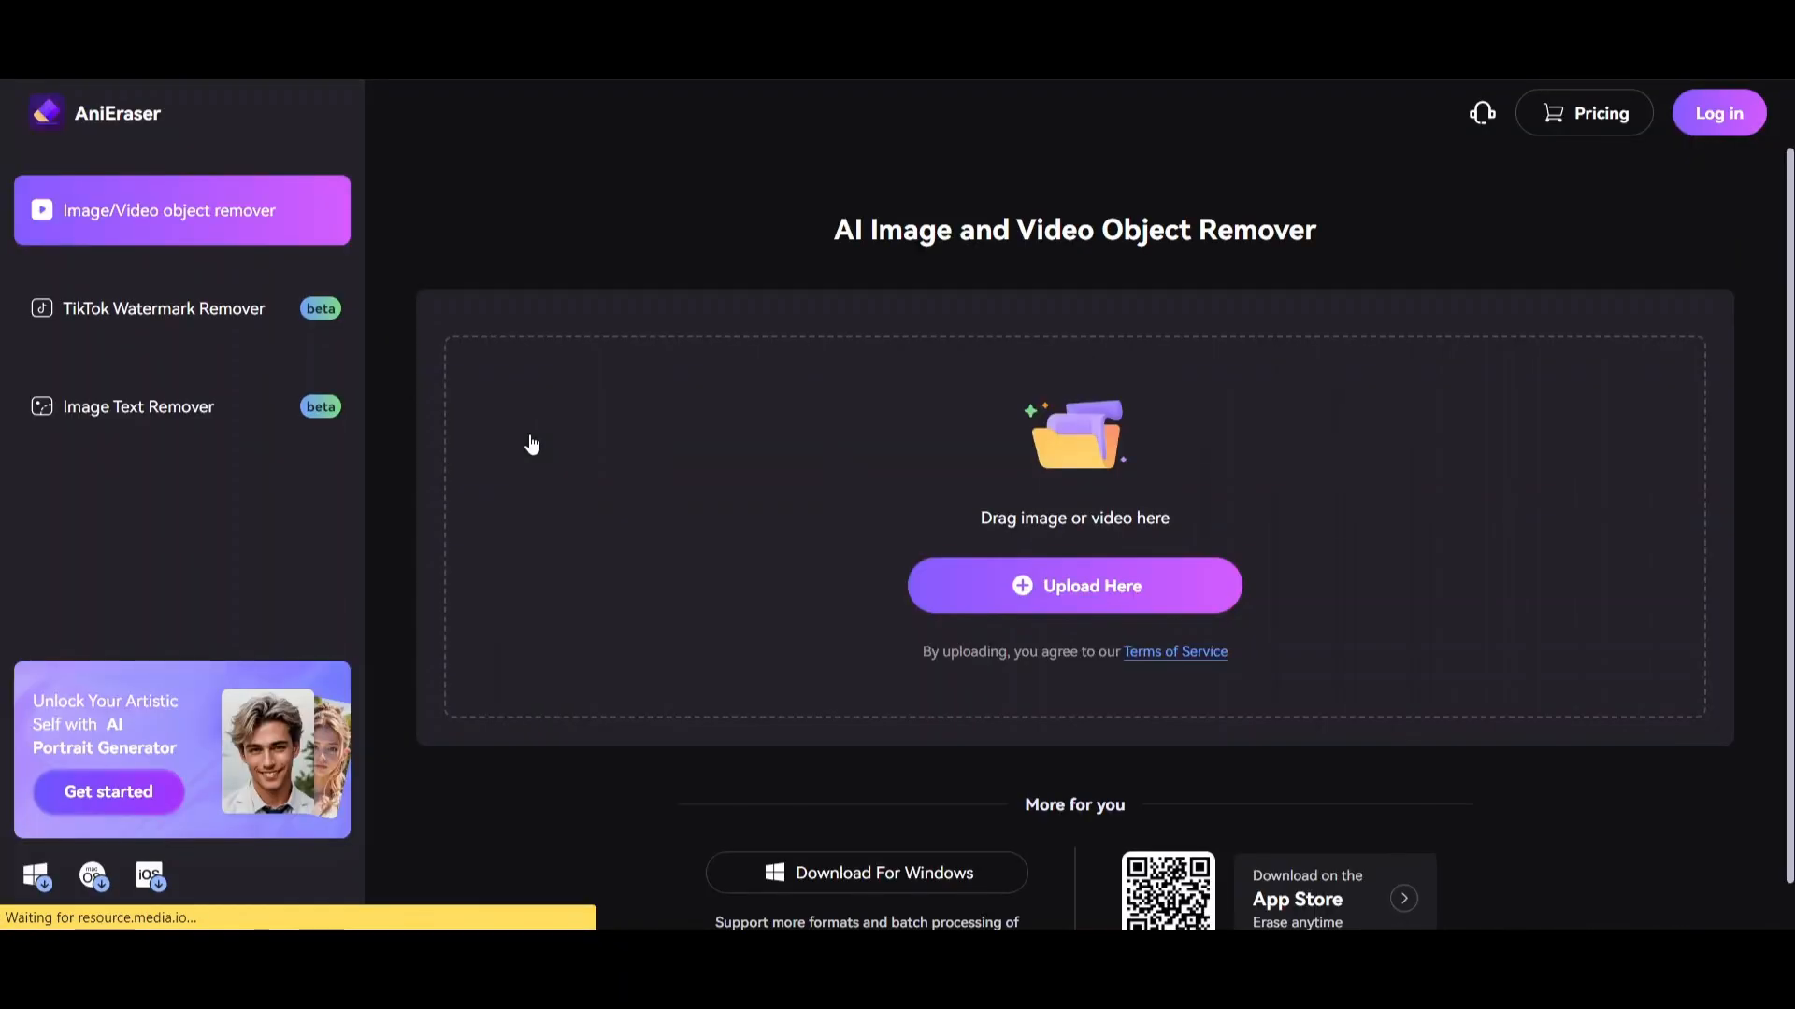
pyautogui.click(993, 593)
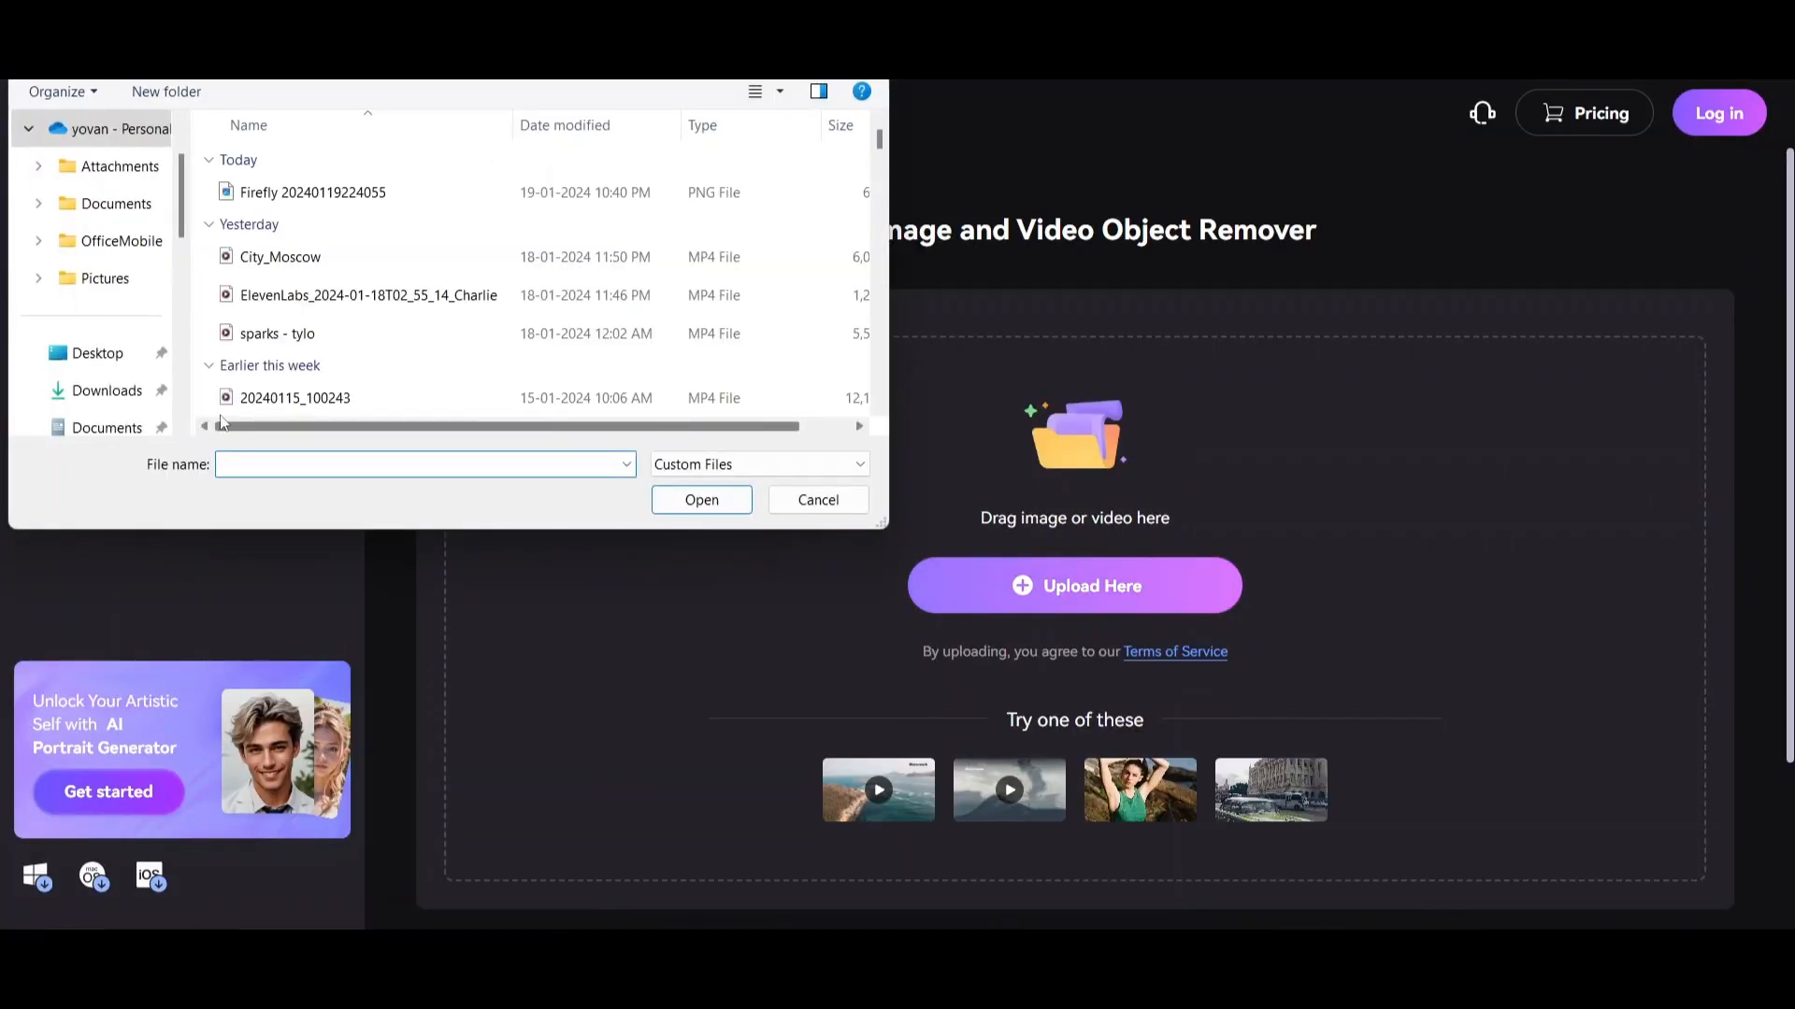
pyautogui.doubleClick(283, 195)
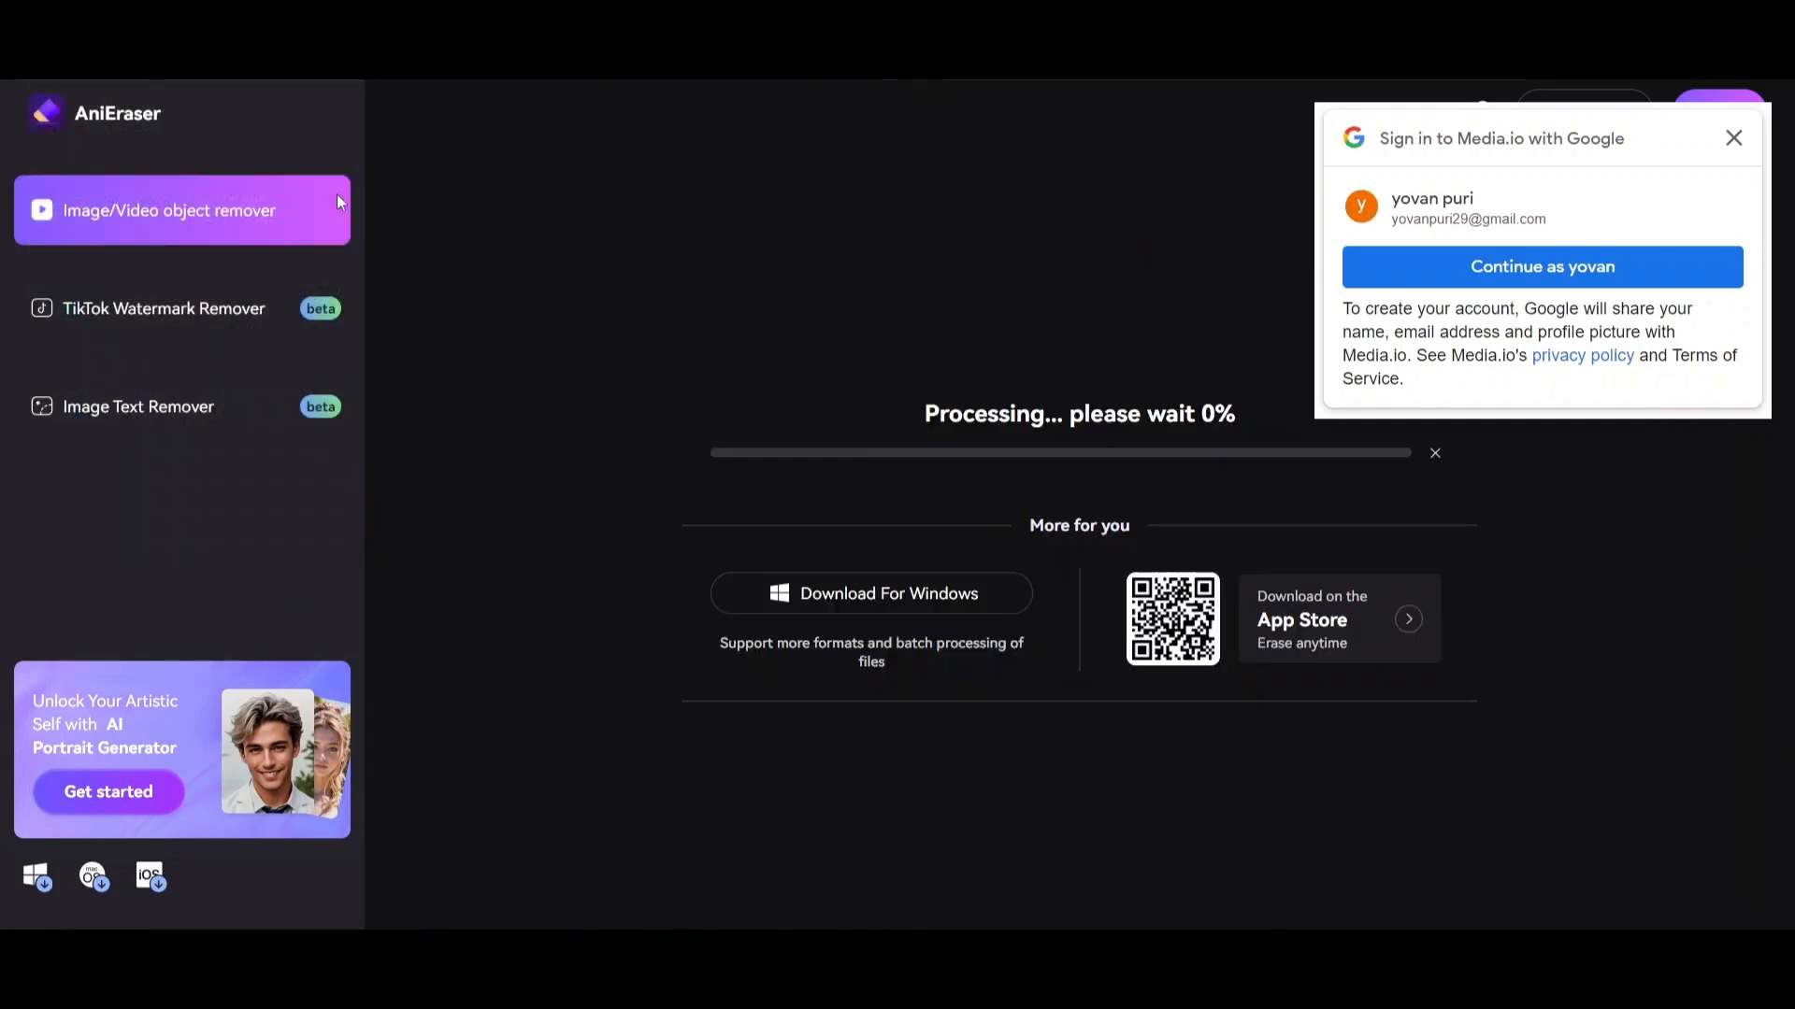
pyautogui.click(1727, 138)
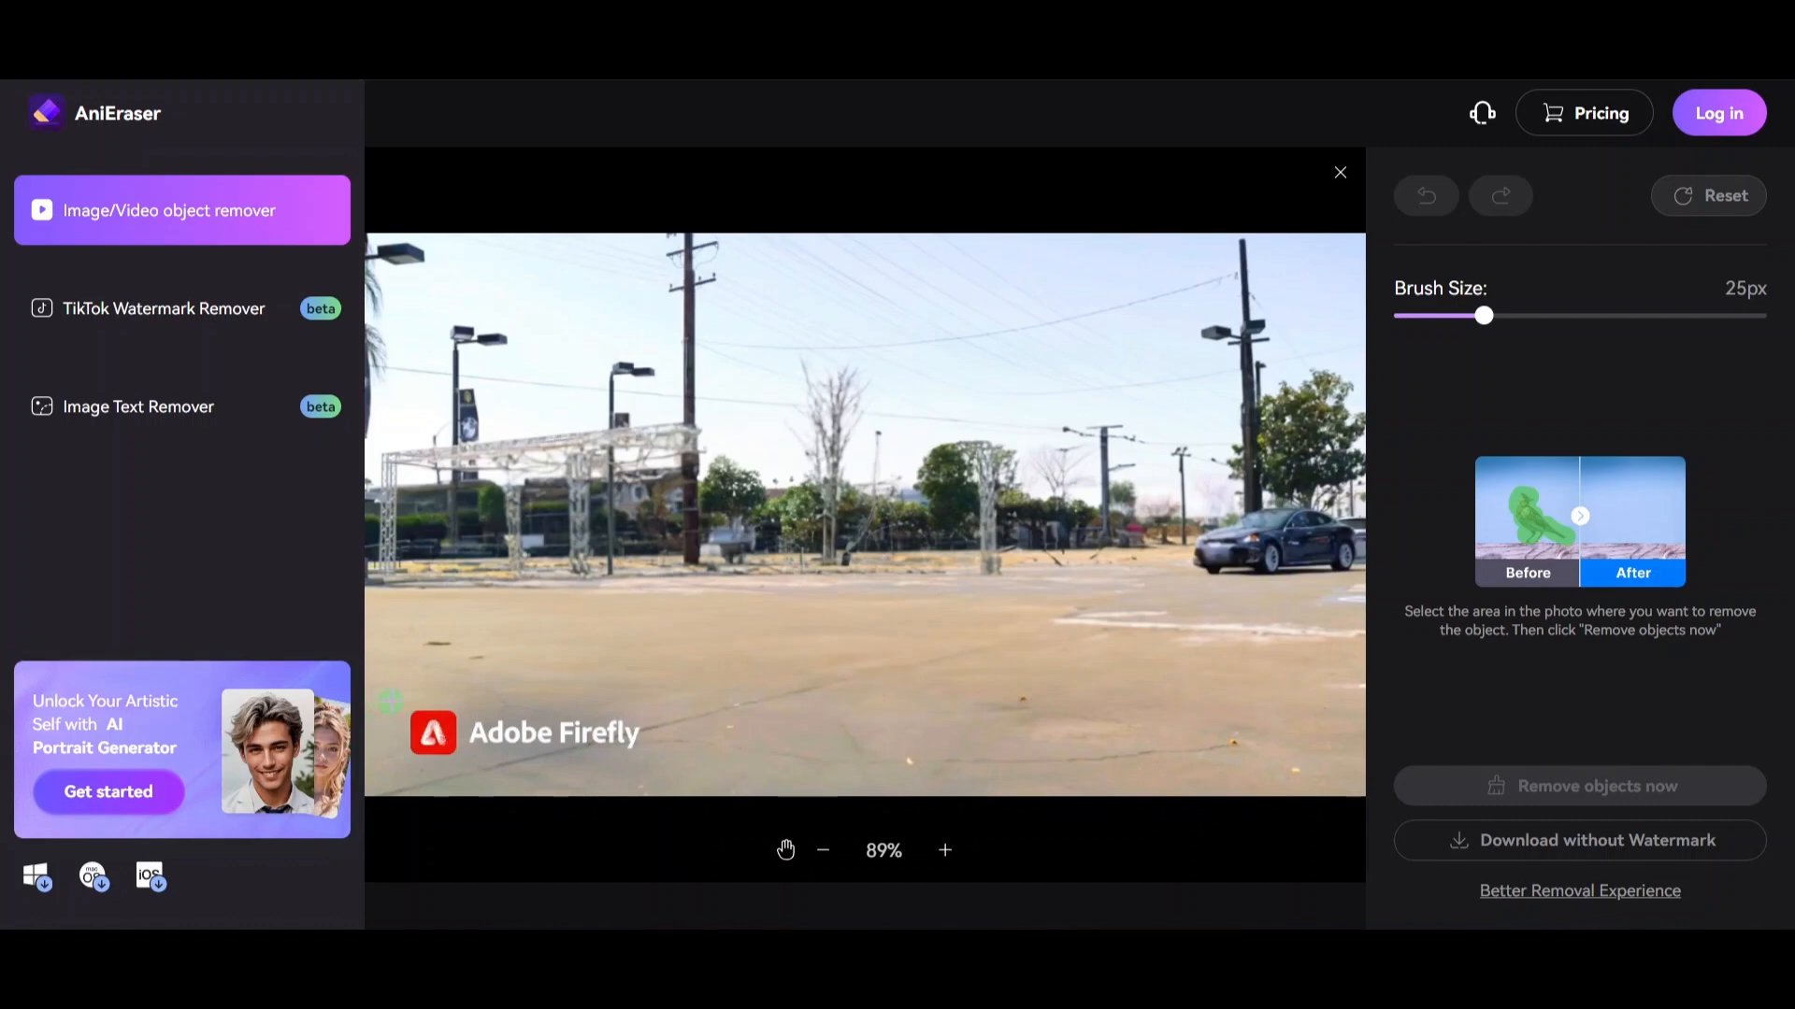
# Brush over the Adobe Firefly logo and text in the image and remove the marked area
pyautogui.moveTo(393, 712)
pyautogui.mouseDown()
pyautogui.moveTo(516, 759)
pyautogui.moveTo(665, 734)
pyautogui.mouseUp()
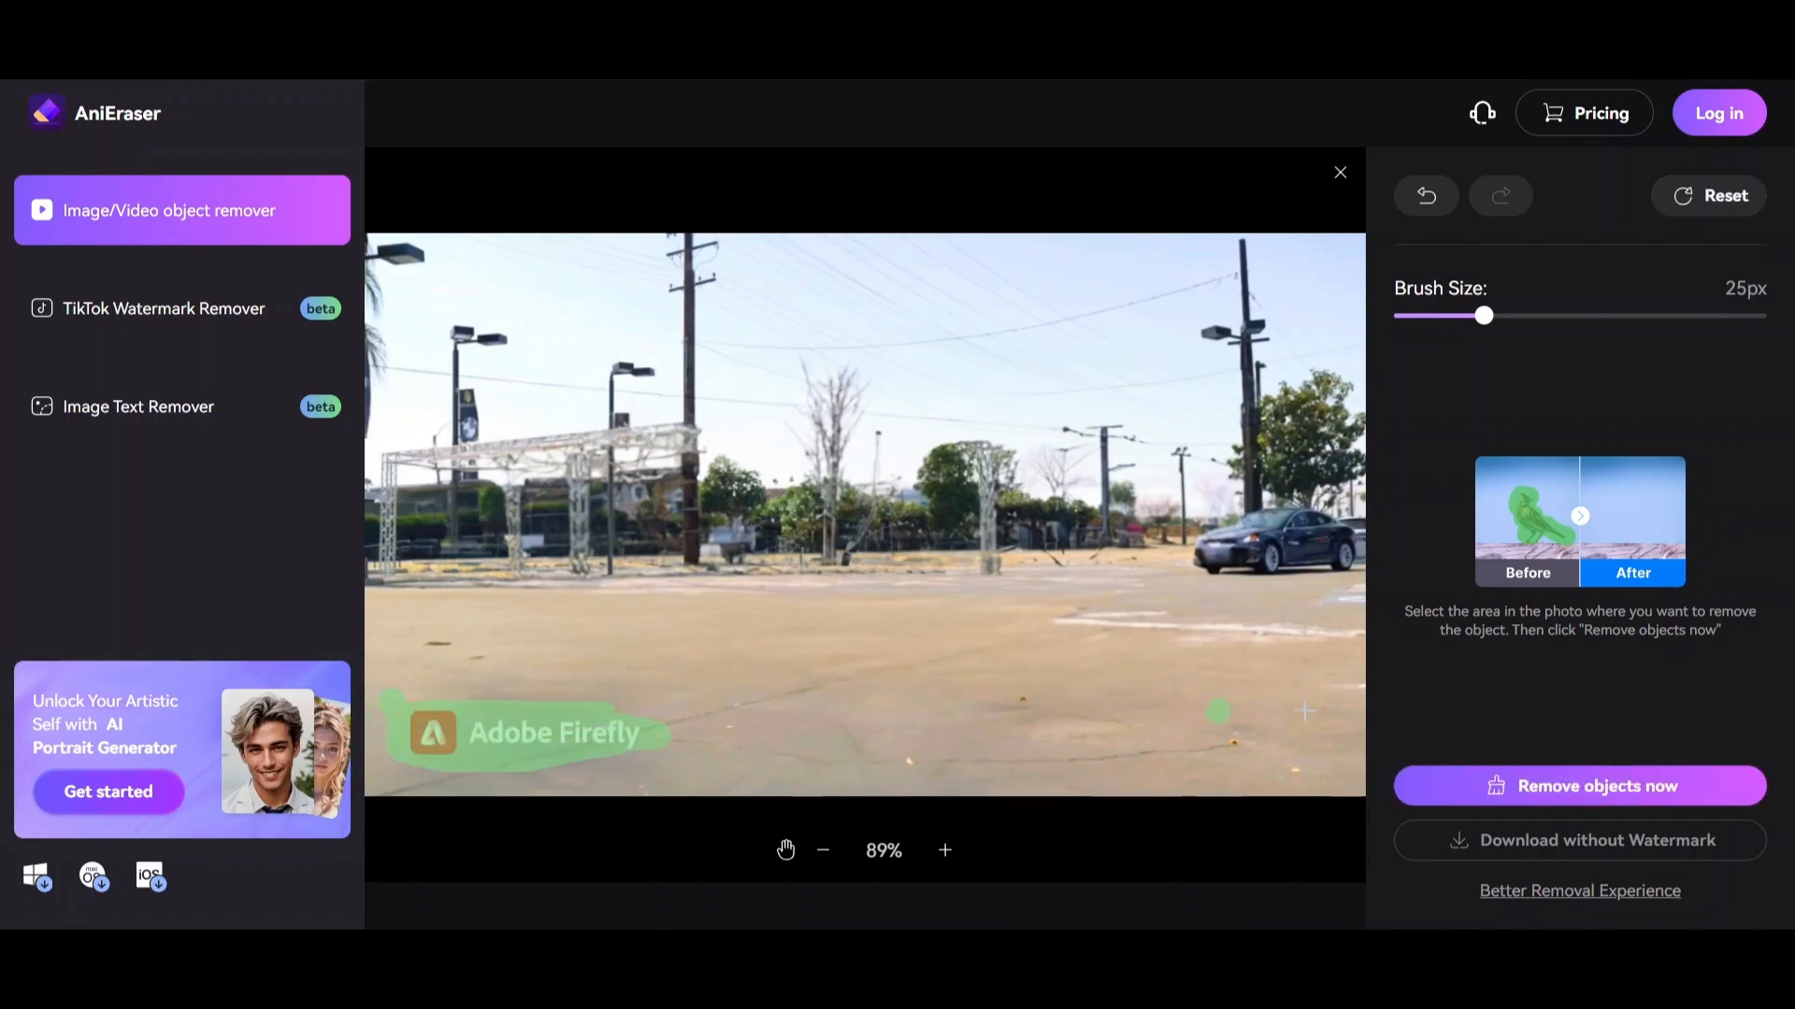
pyautogui.click(1620, 795)
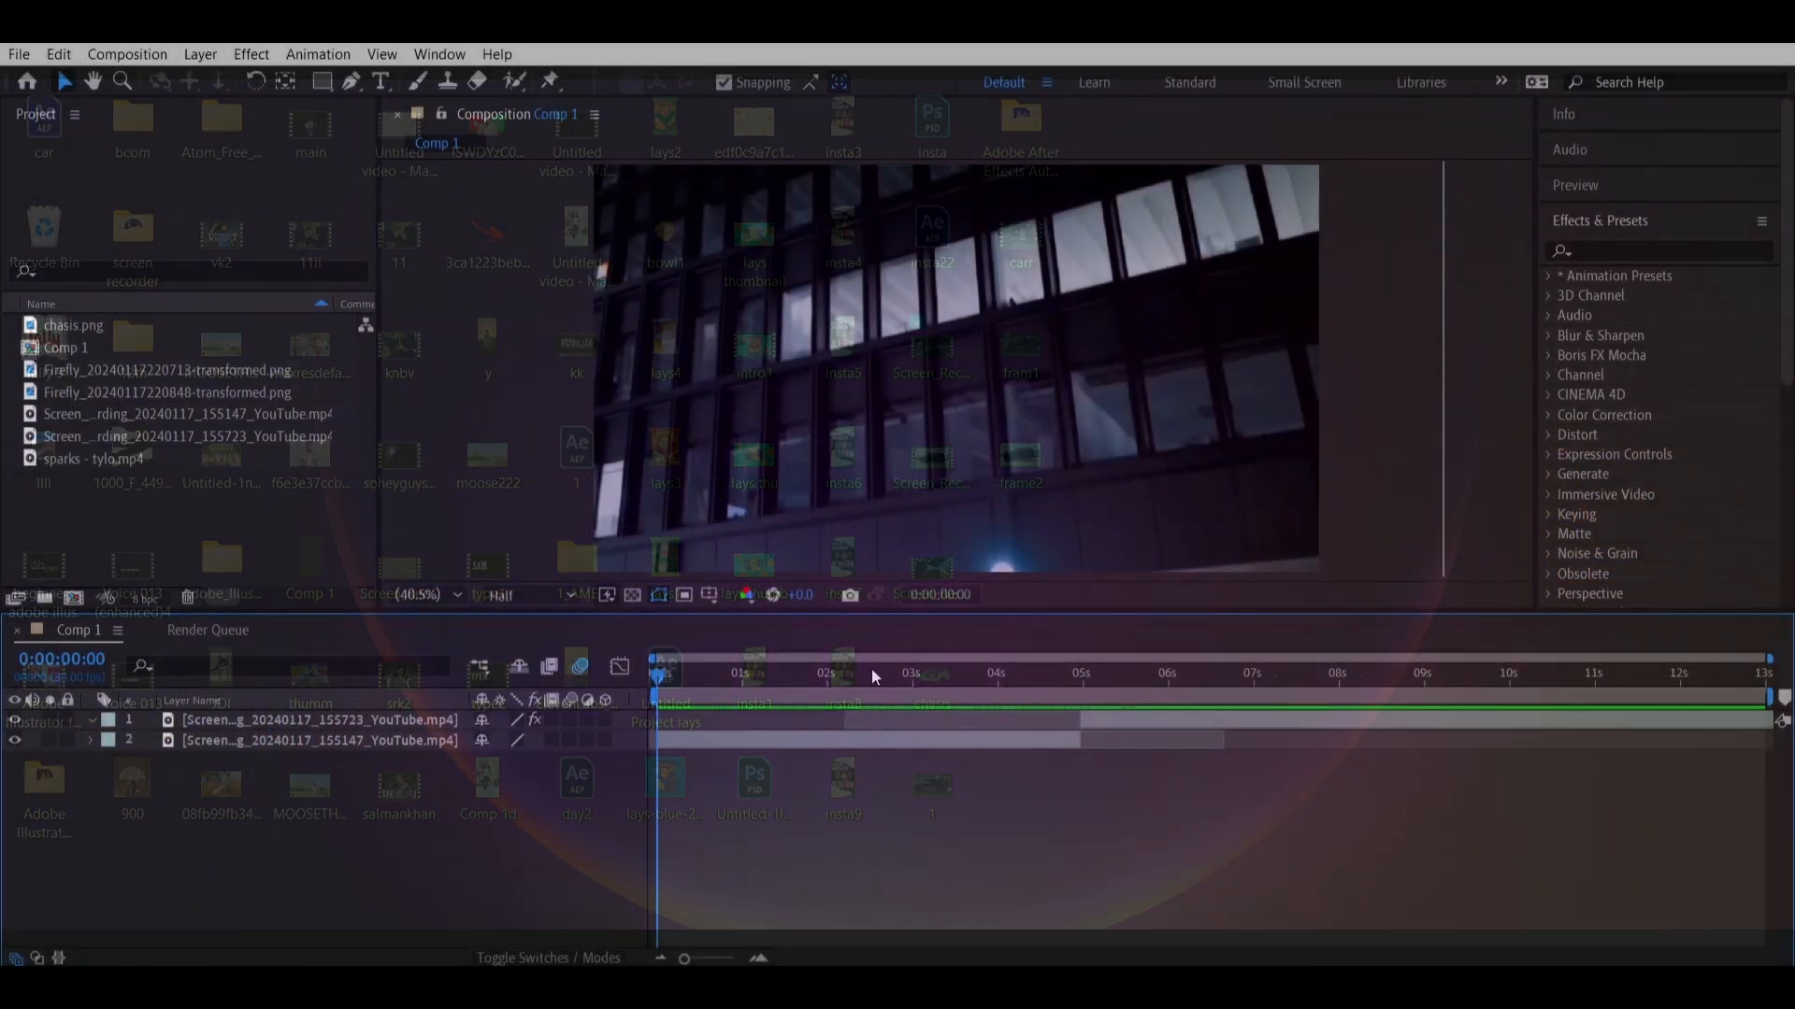
# In After Effects, scrub Comp 1 and examine chasis.png, the two Firefly background images and the sparks - tylo.mp4 footage
pyautogui.moveTo(871, 669); pyautogui.dragTo(1041, 680)
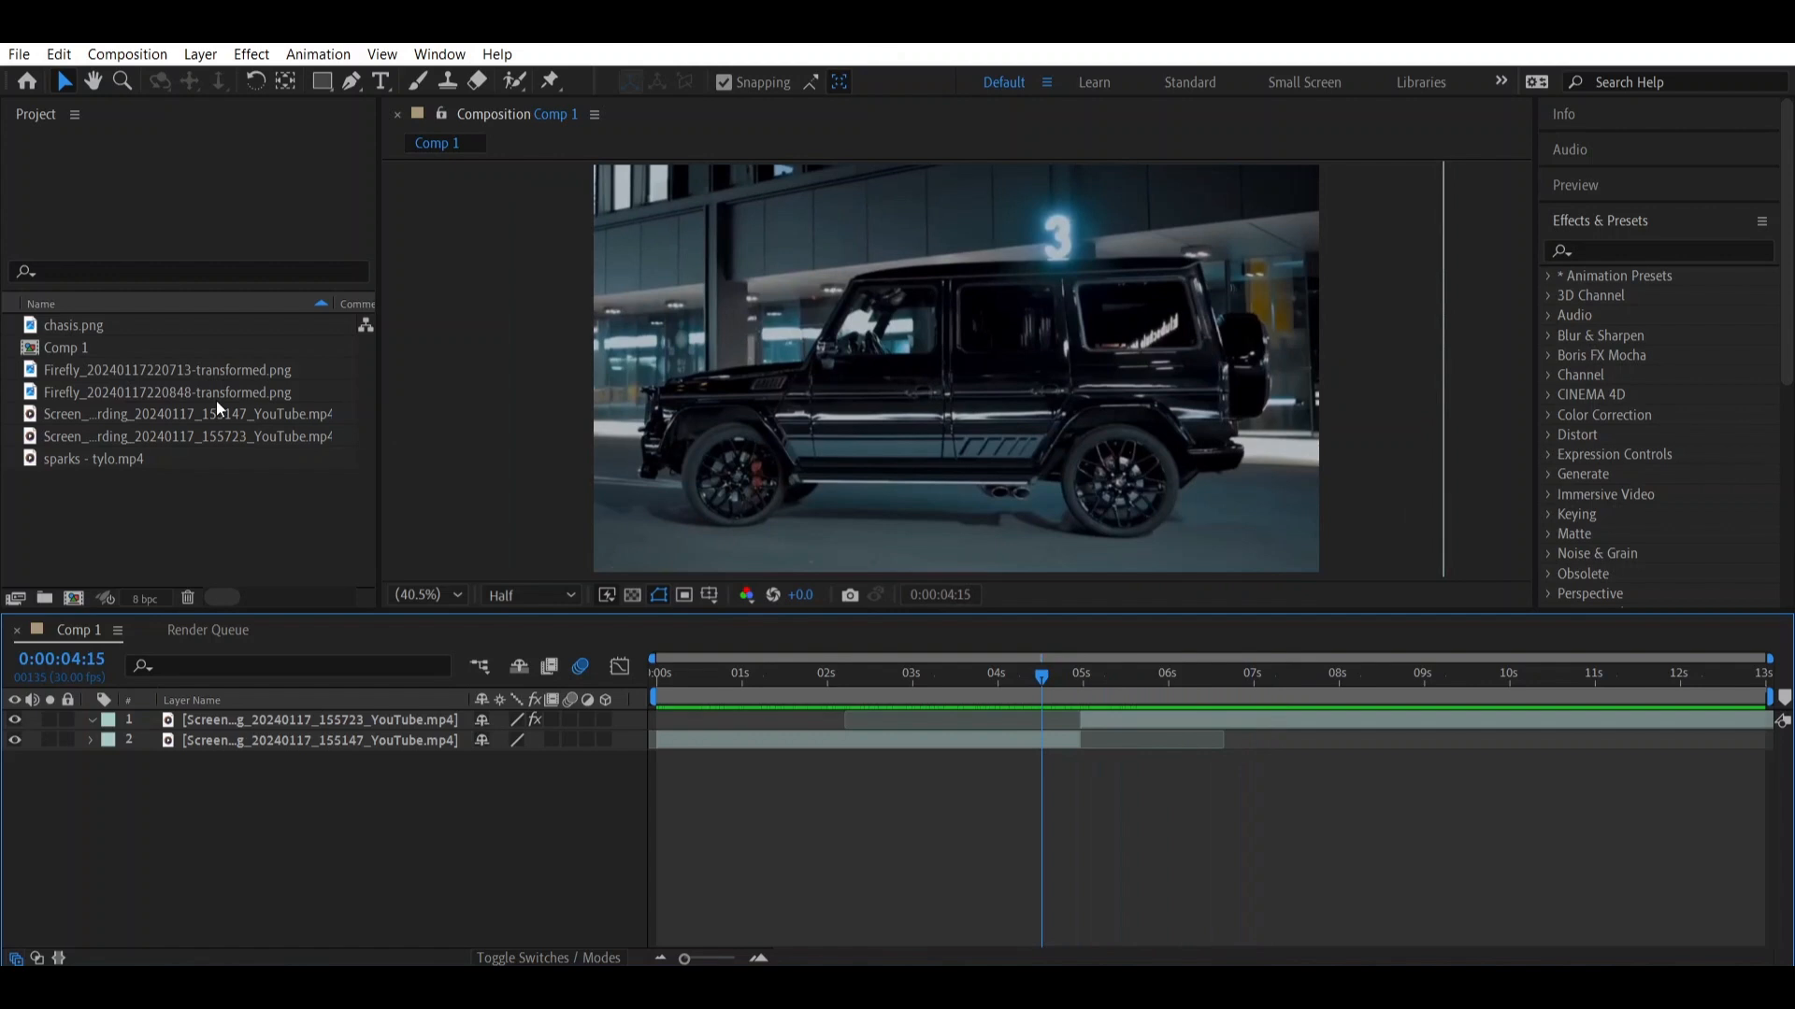
pyautogui.click(137, 327)
pyautogui.doubleClick(138, 330)
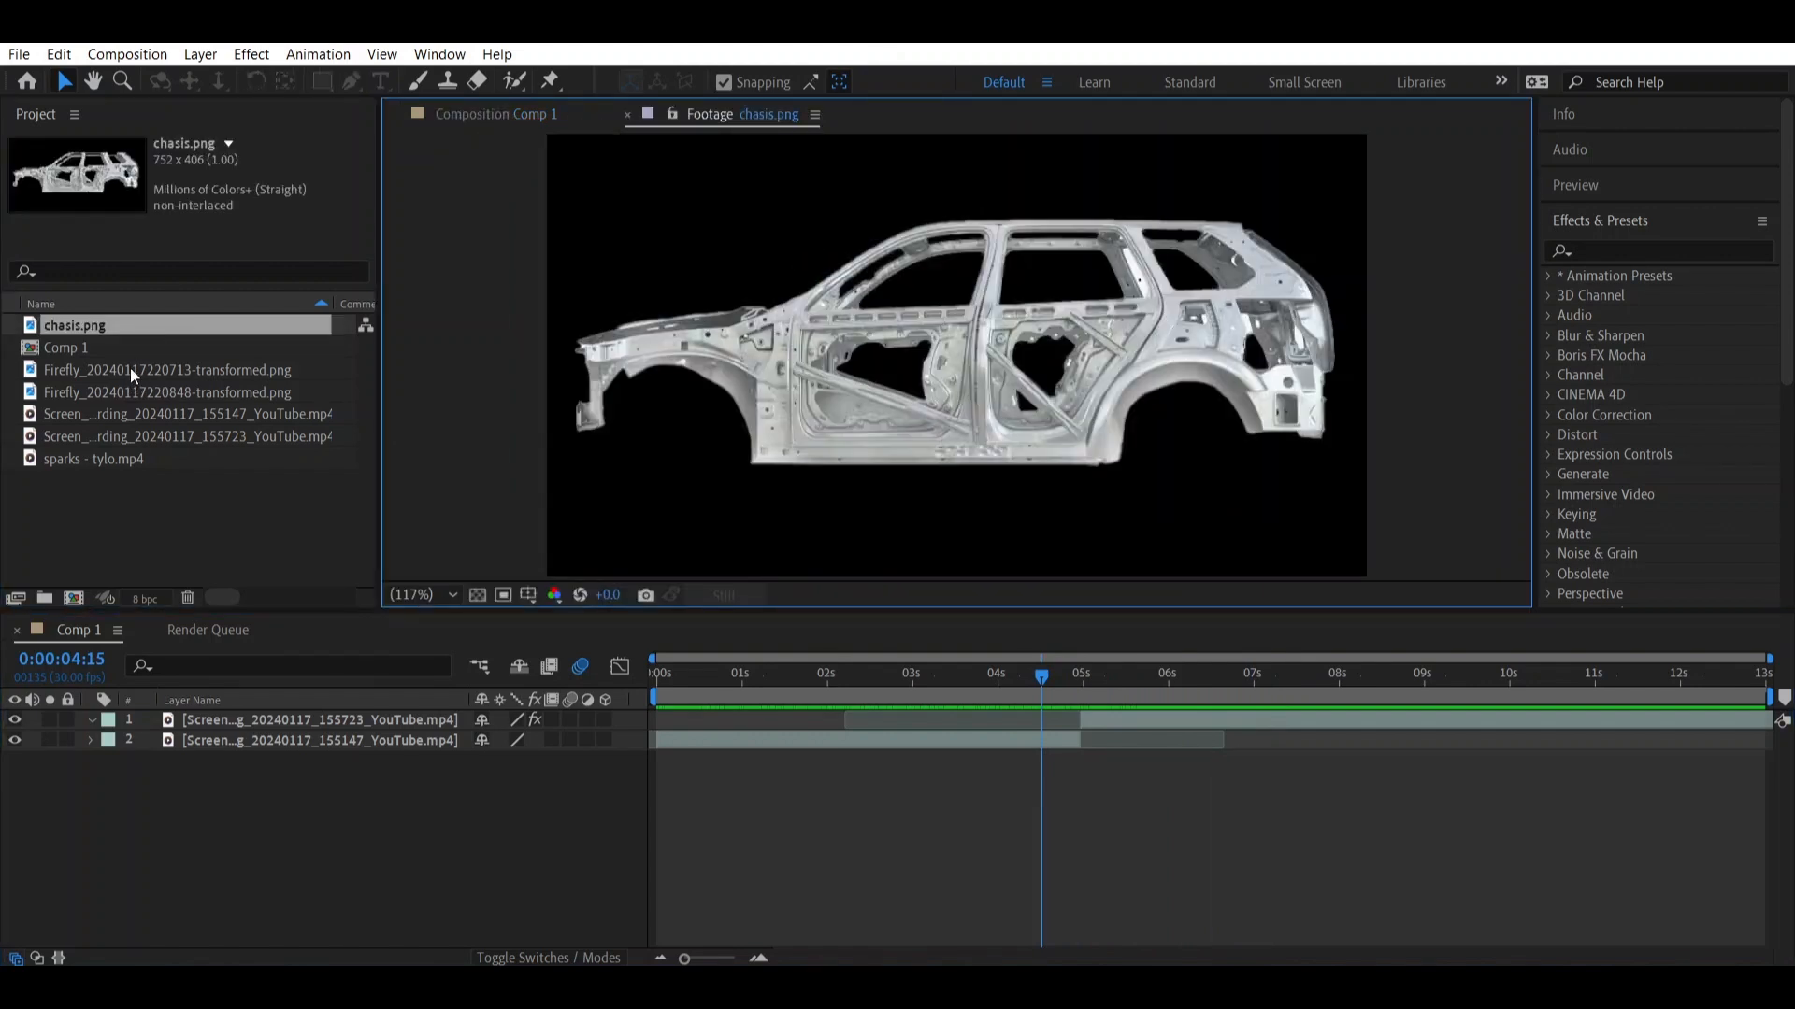
pyautogui.click(133, 368)
pyautogui.doubleClick(132, 370)
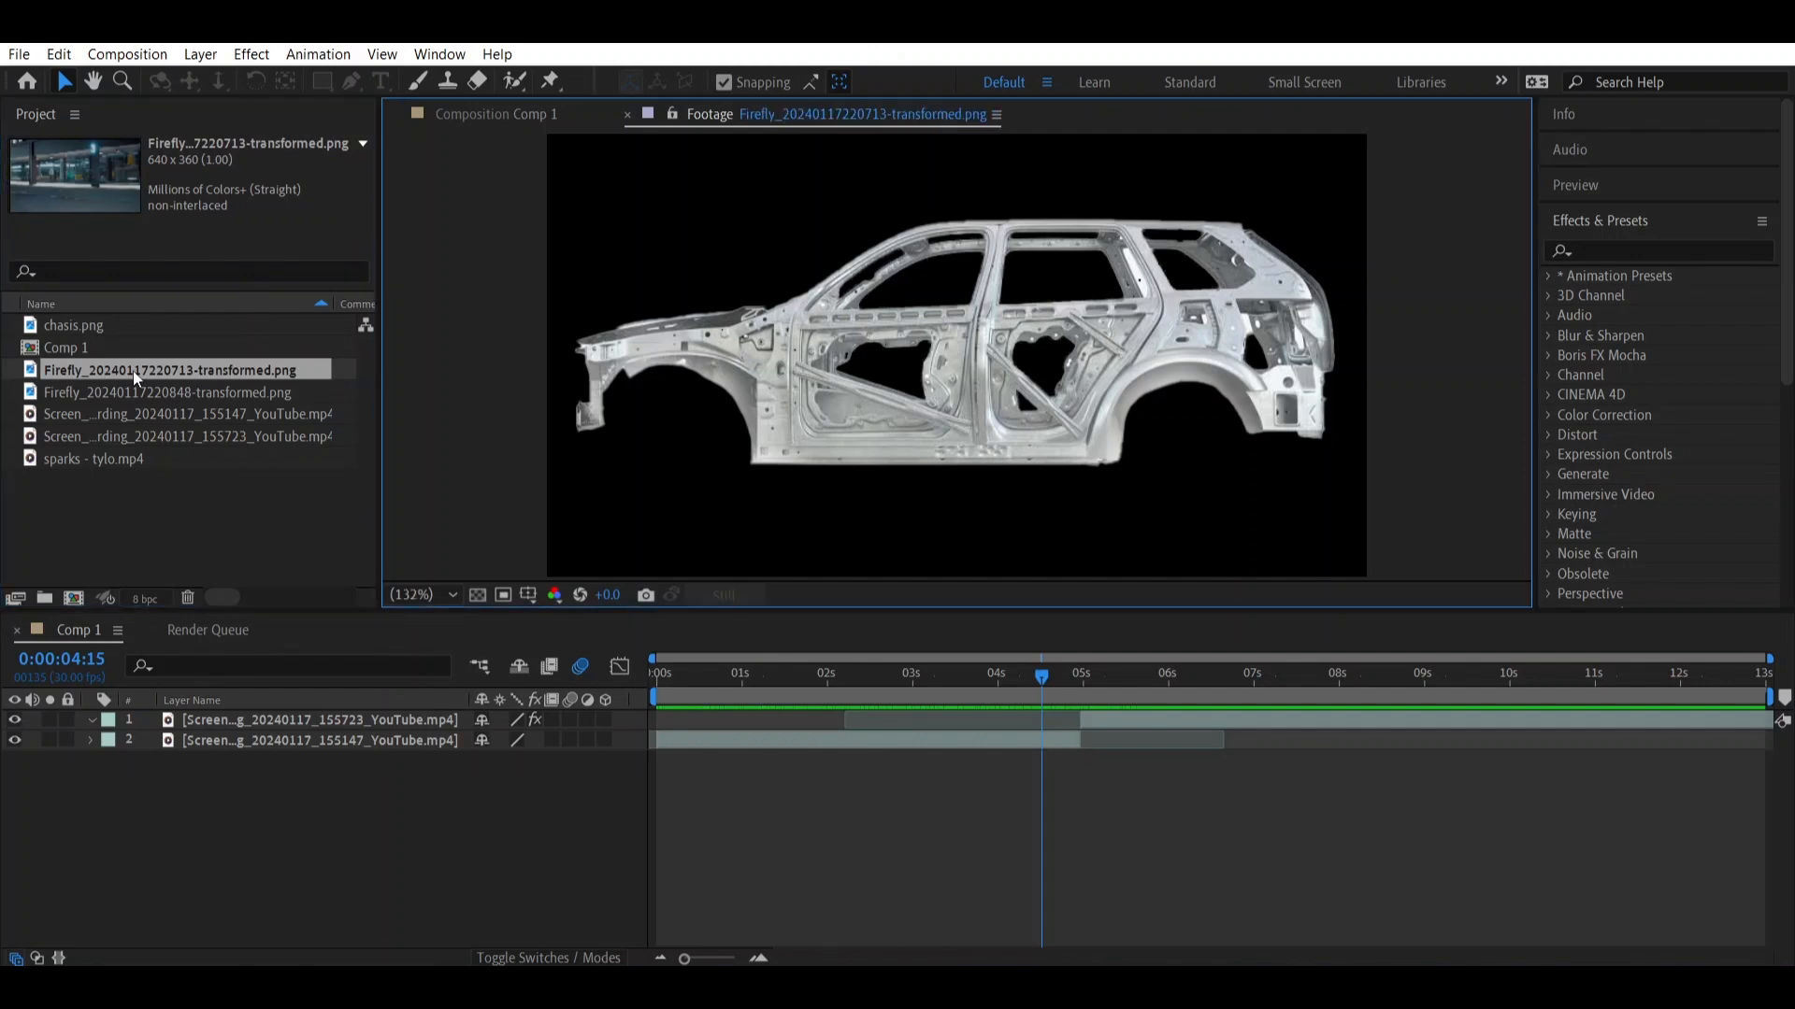
pyautogui.doubleClick(129, 390)
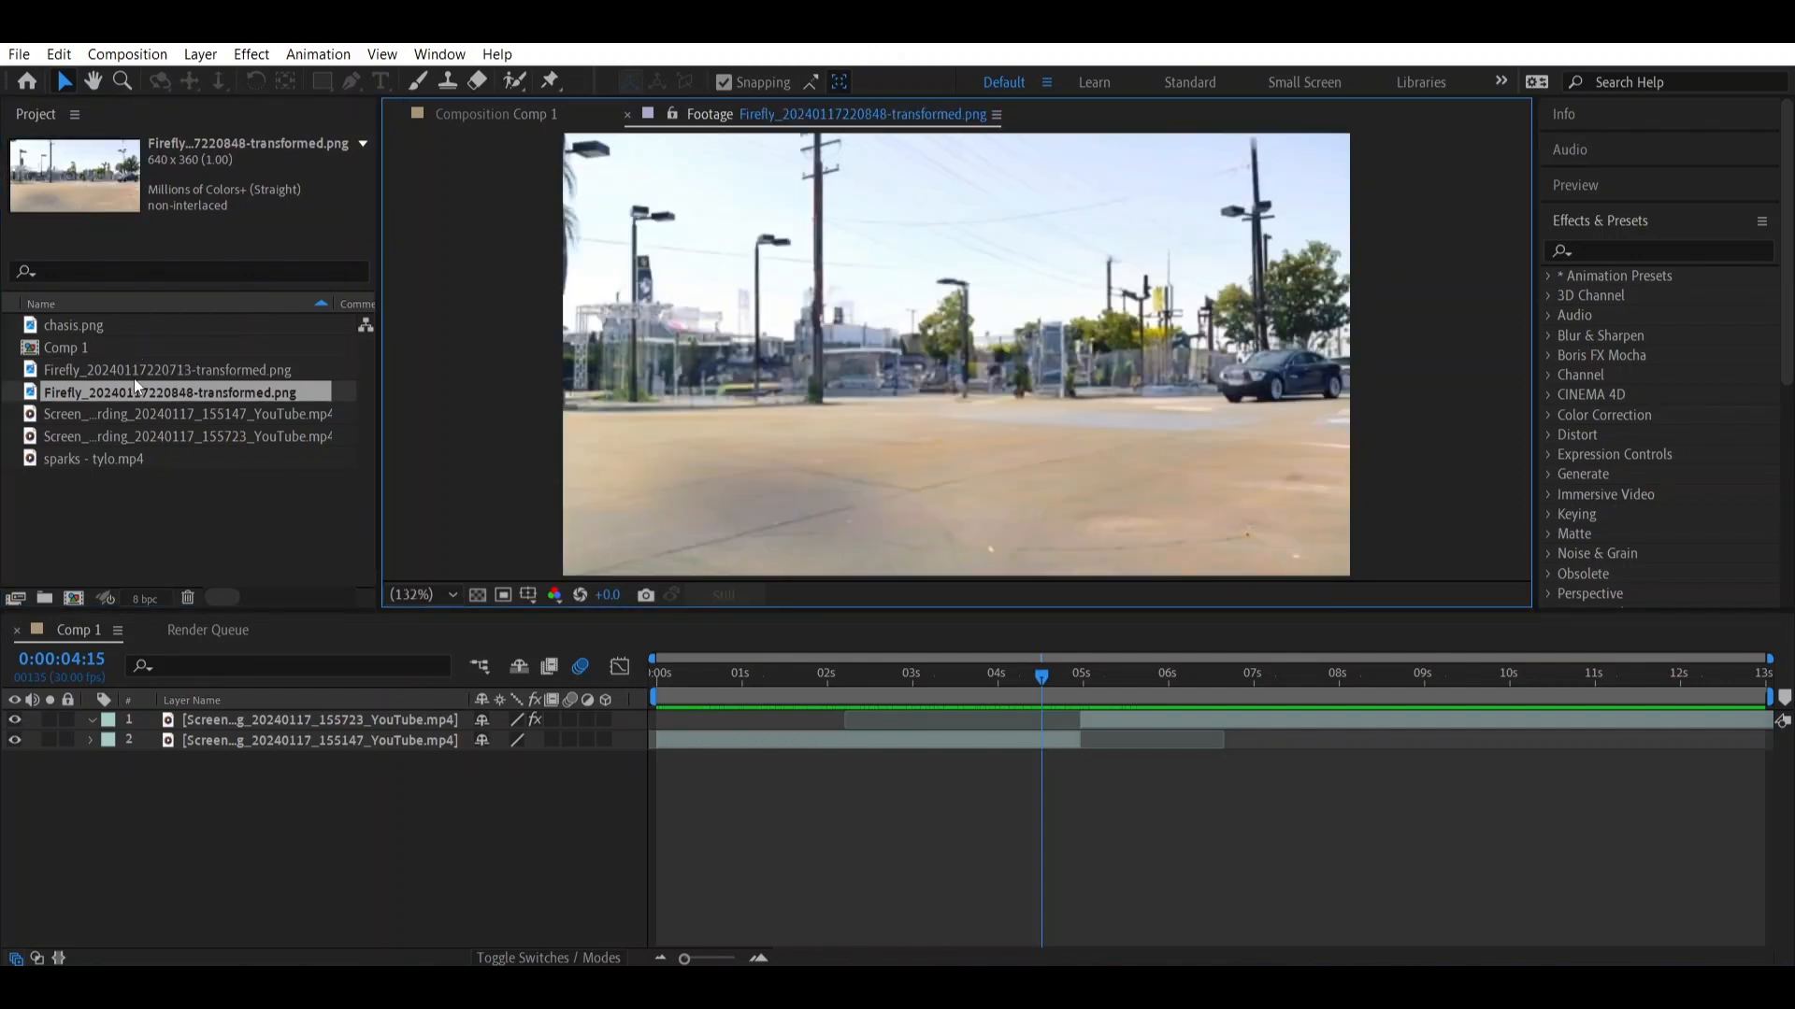
pyautogui.doubleClick(132, 379)
pyautogui.doubleClick(135, 390)
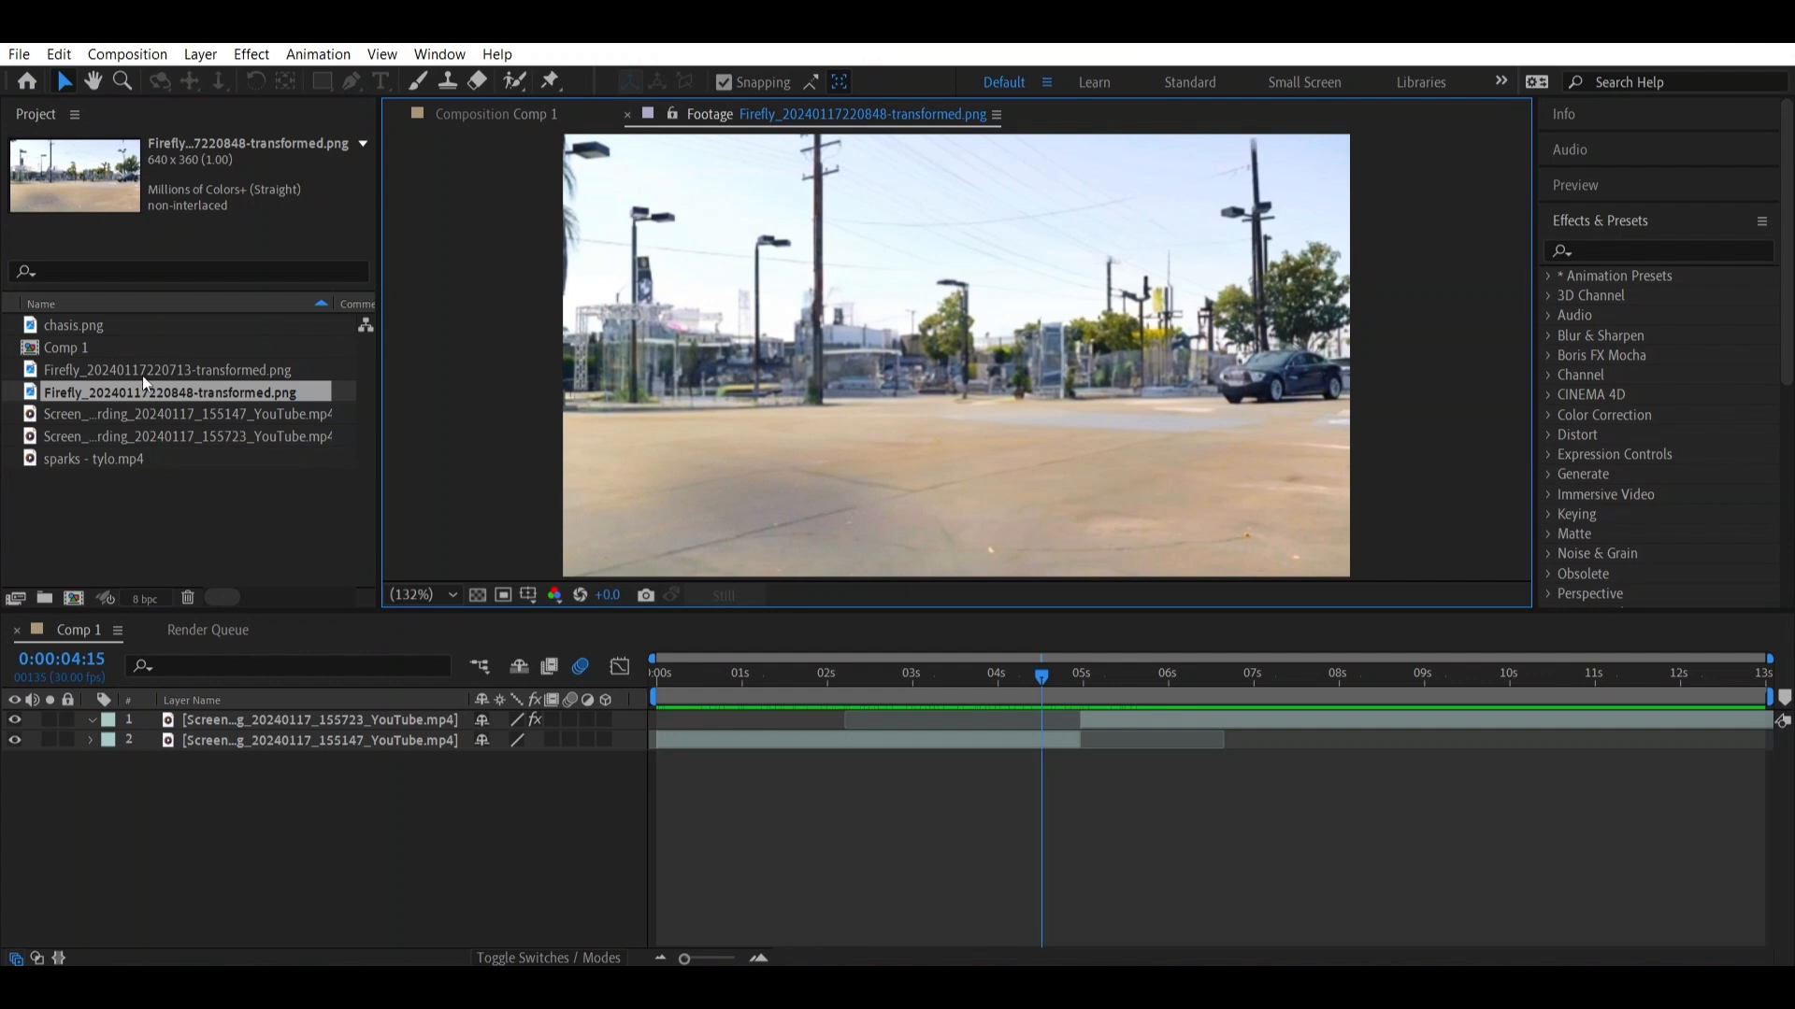
pyautogui.doubleClick(154, 368)
pyautogui.doubleClick(142, 456)
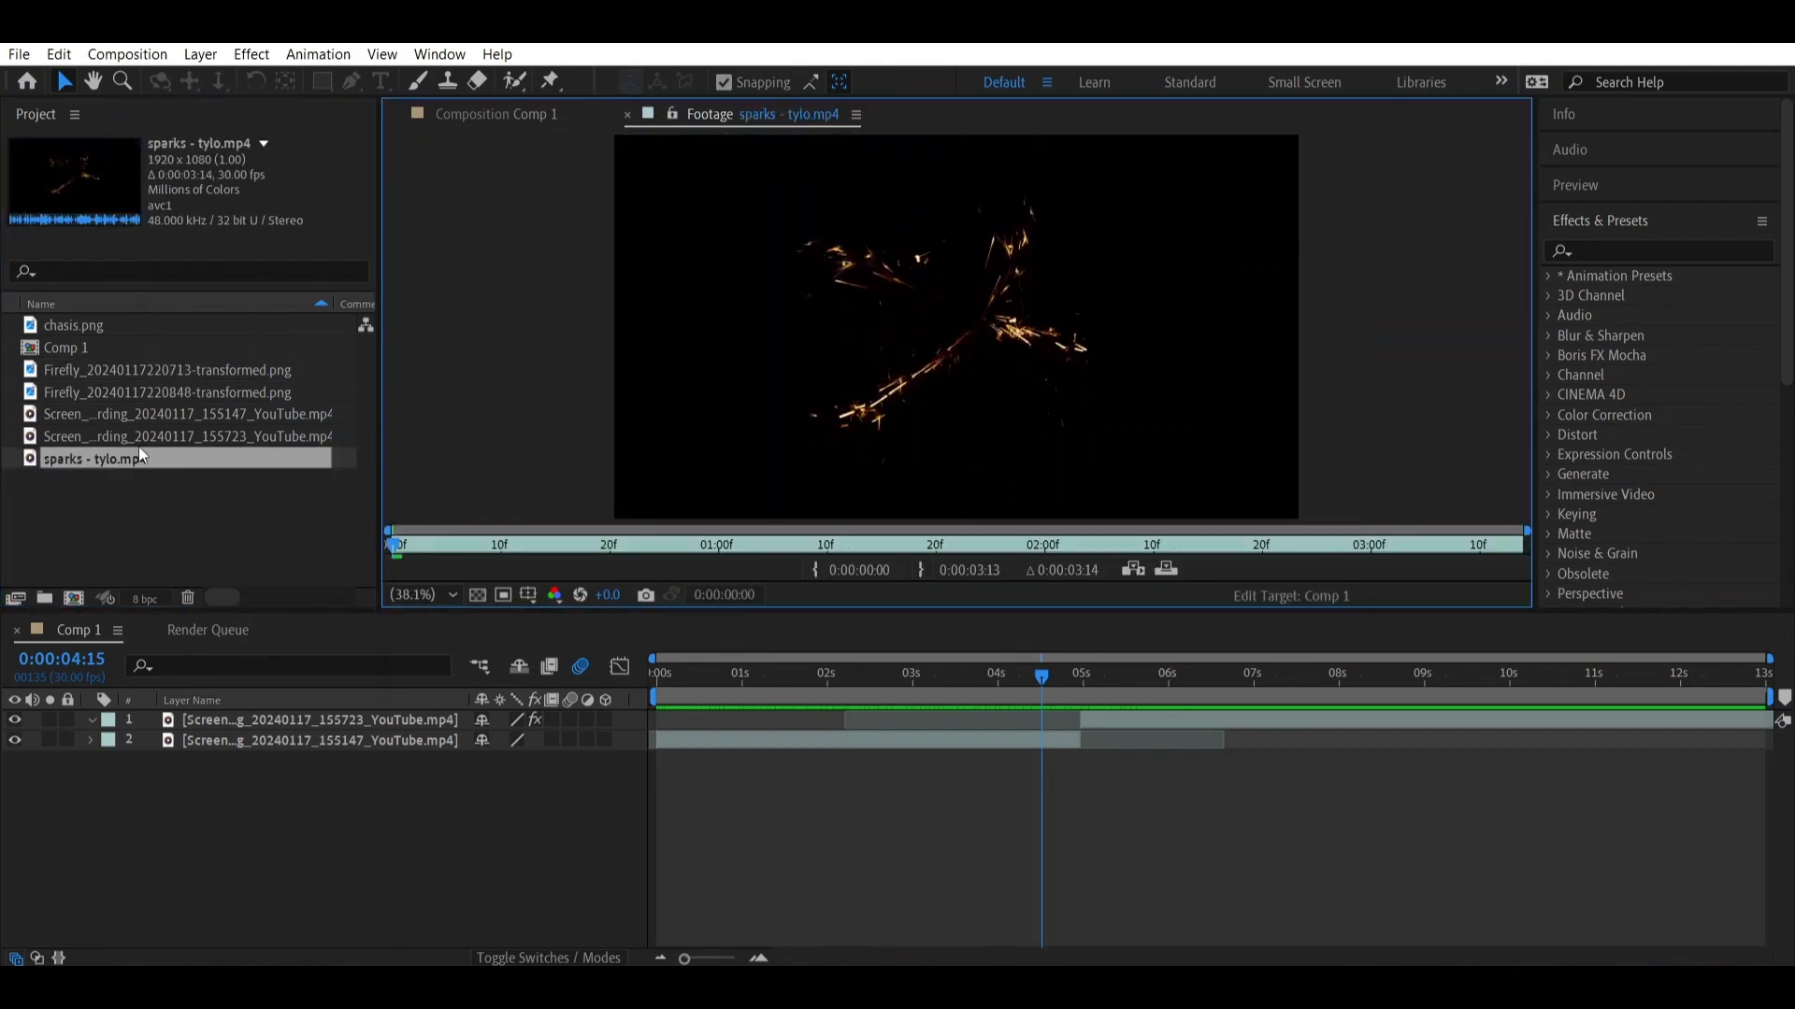
pyautogui.press('space')
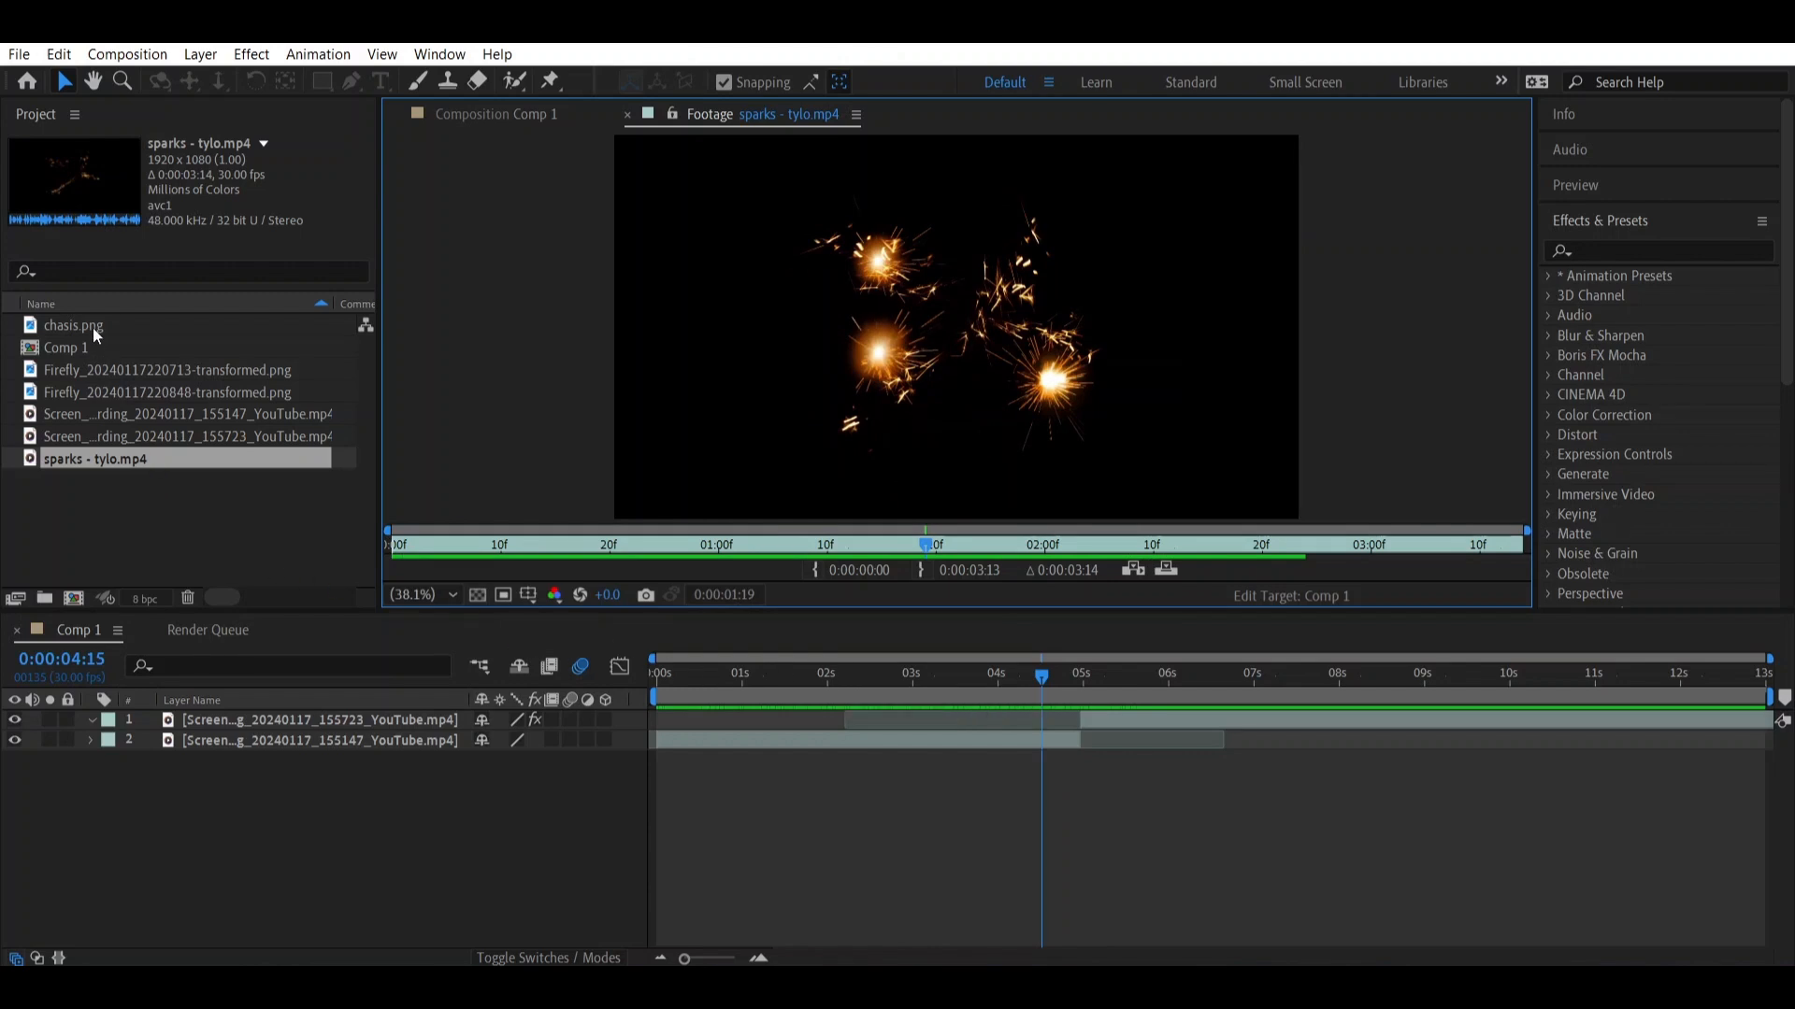
pyautogui.doubleClick(118, 368)
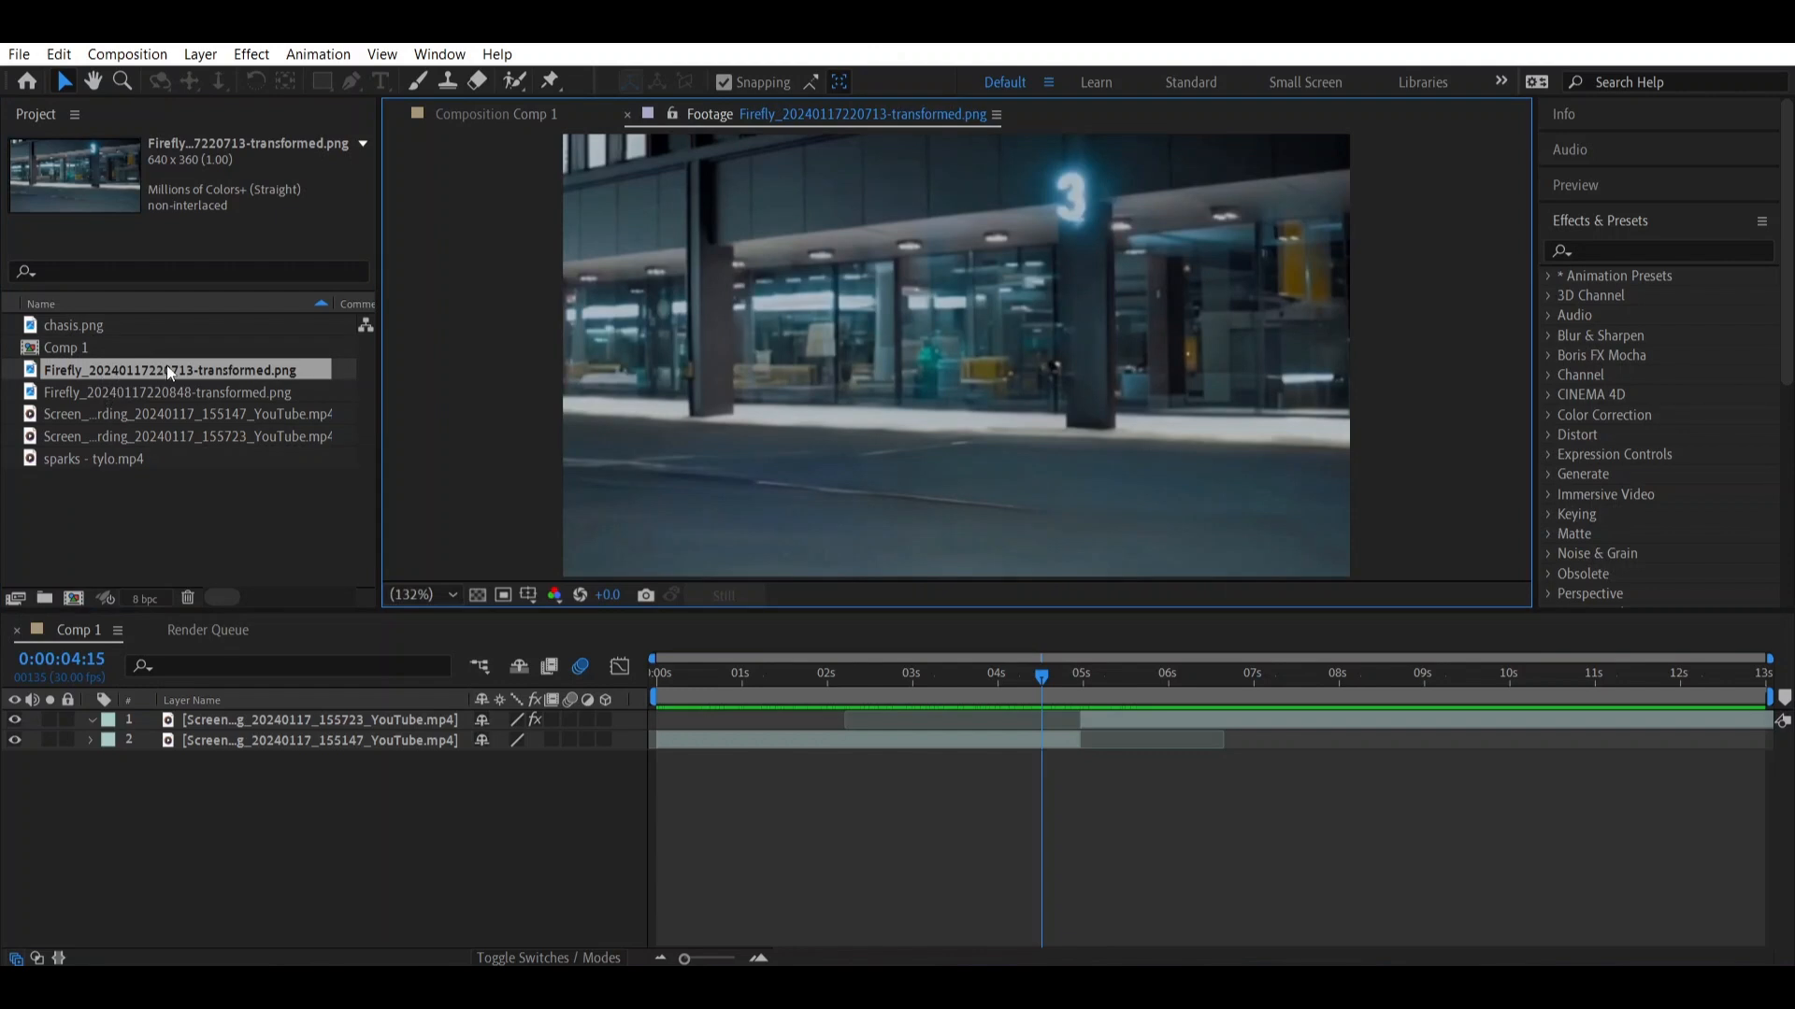
pyautogui.moveTo(169, 372); pyautogui.dragTo(626, 638)
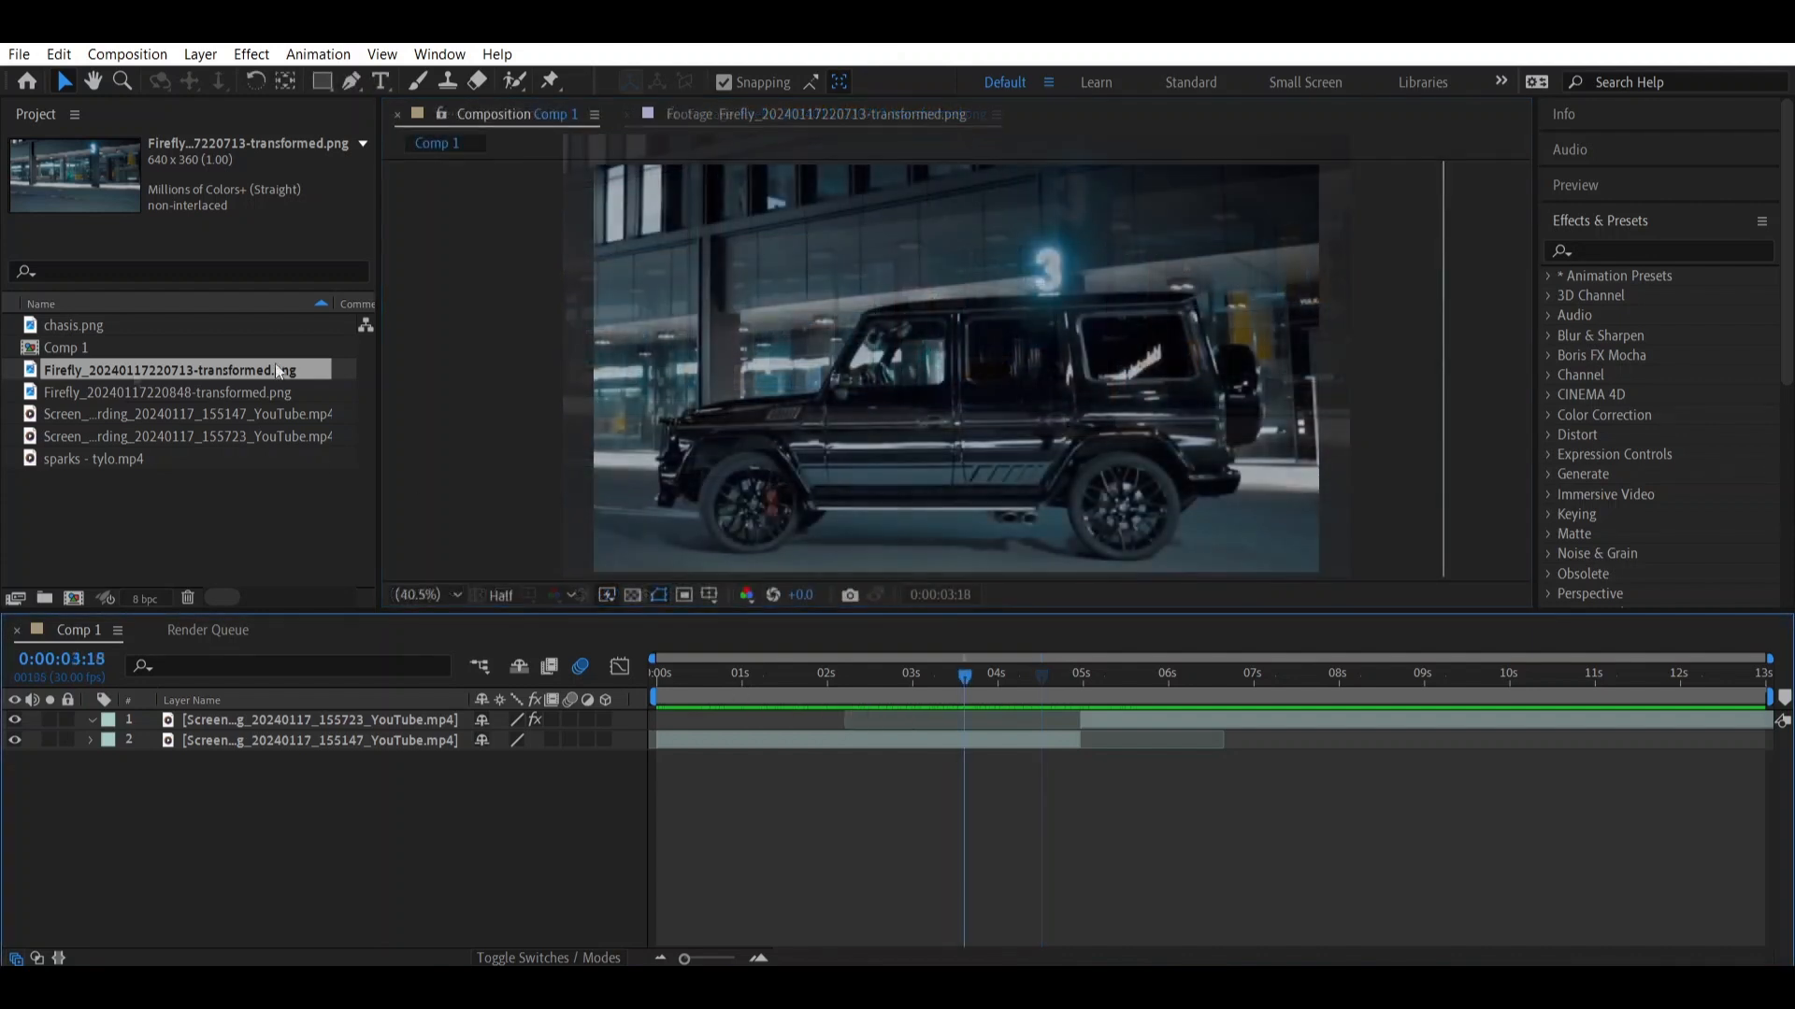
pyautogui.moveTo(275, 366); pyautogui.dragTo(791, 729)
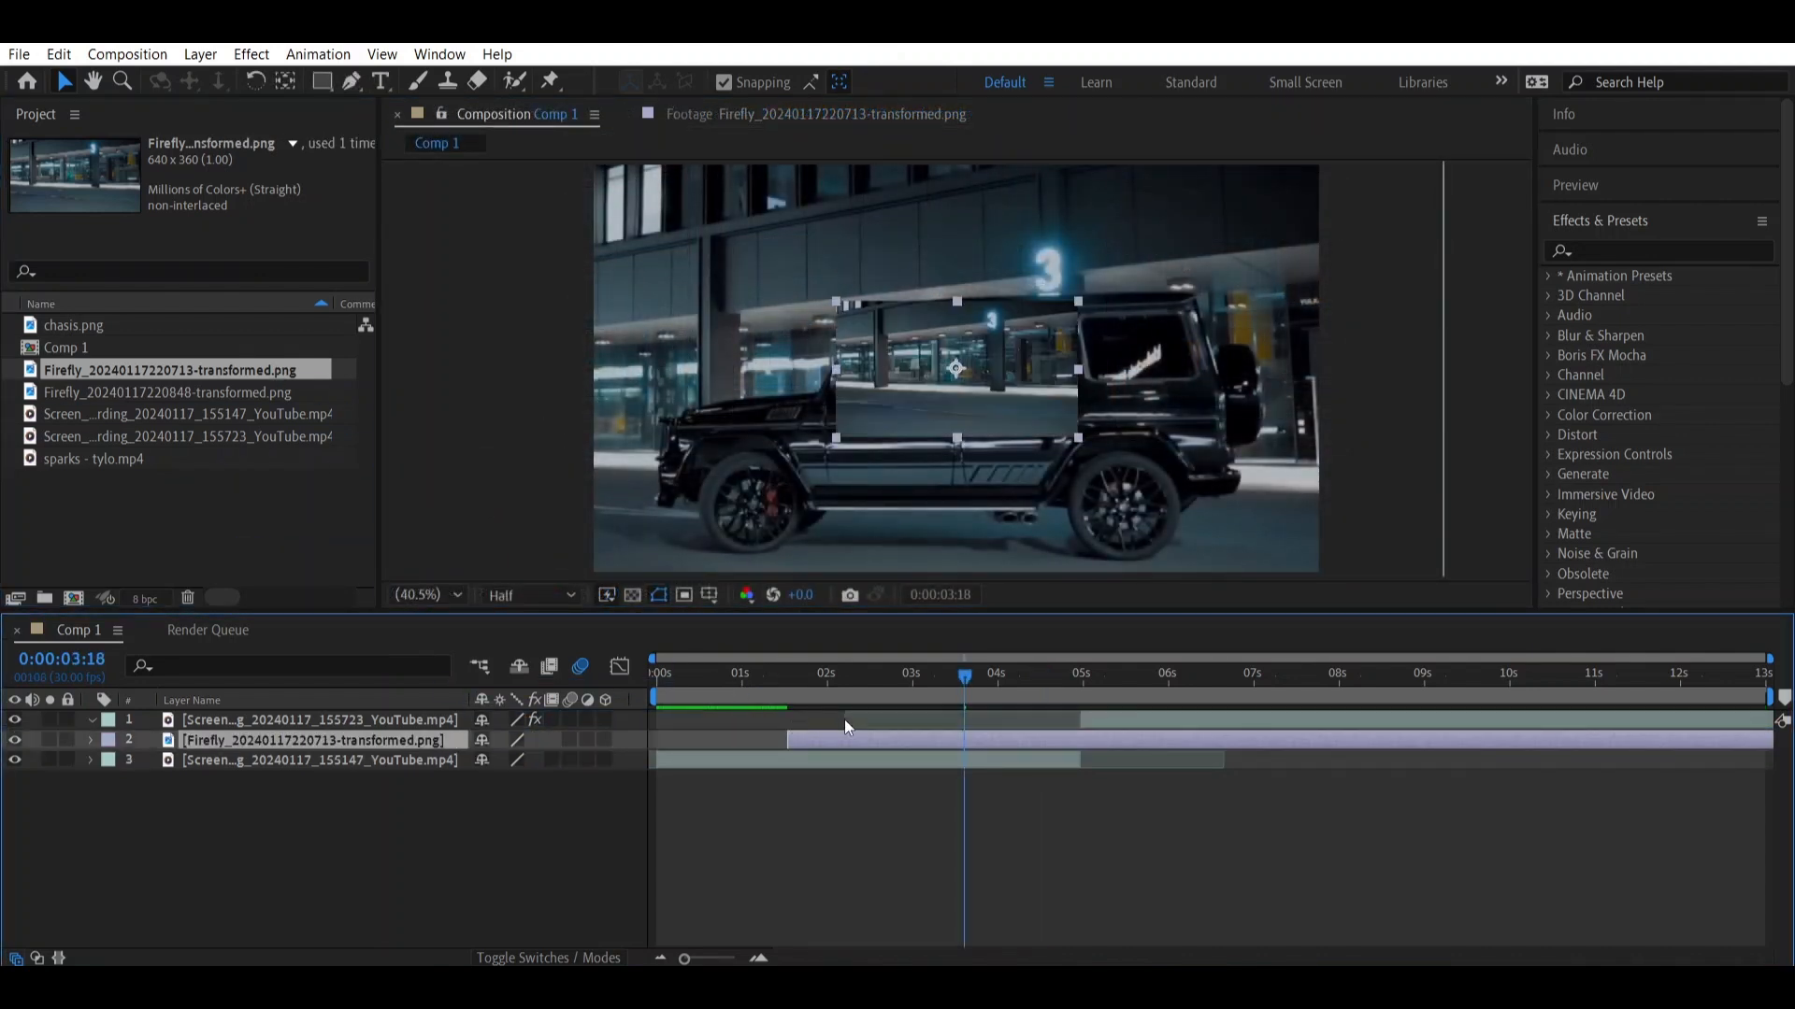
pyautogui.click(1083, 683)
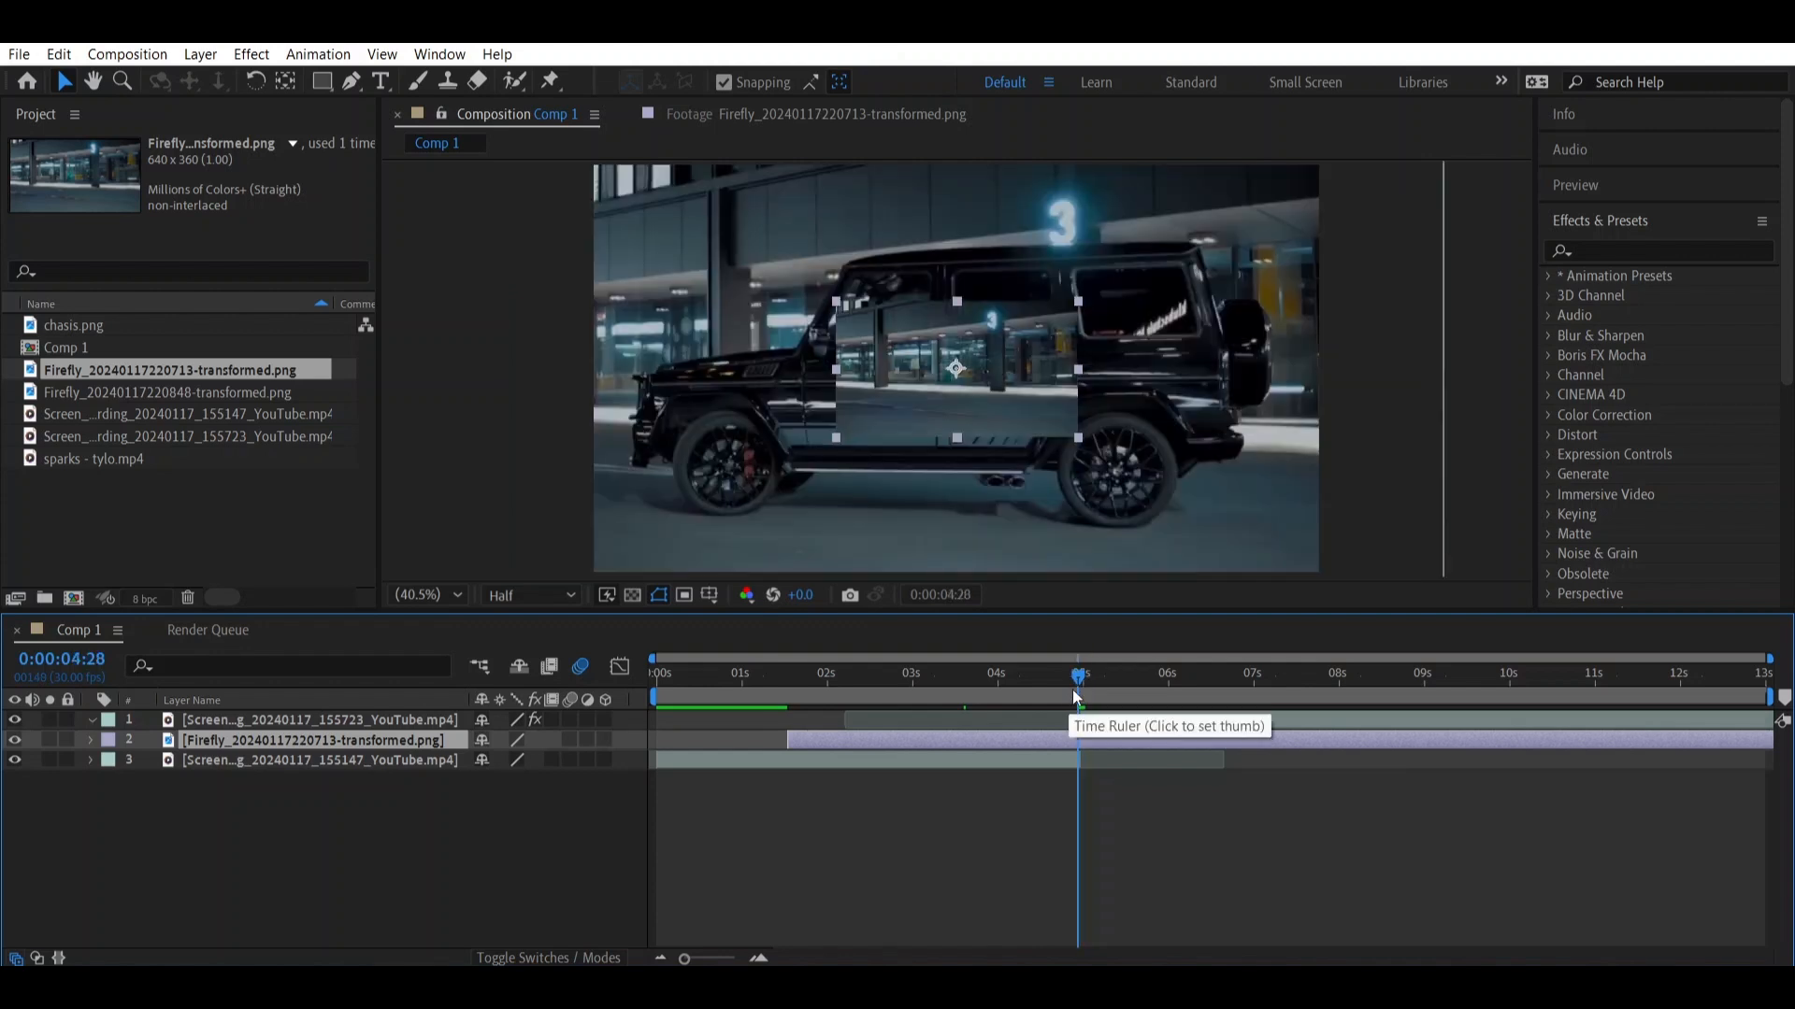
pyautogui.click(759, 959)
pyautogui.click(759, 958)
pyautogui.click(796, 884)
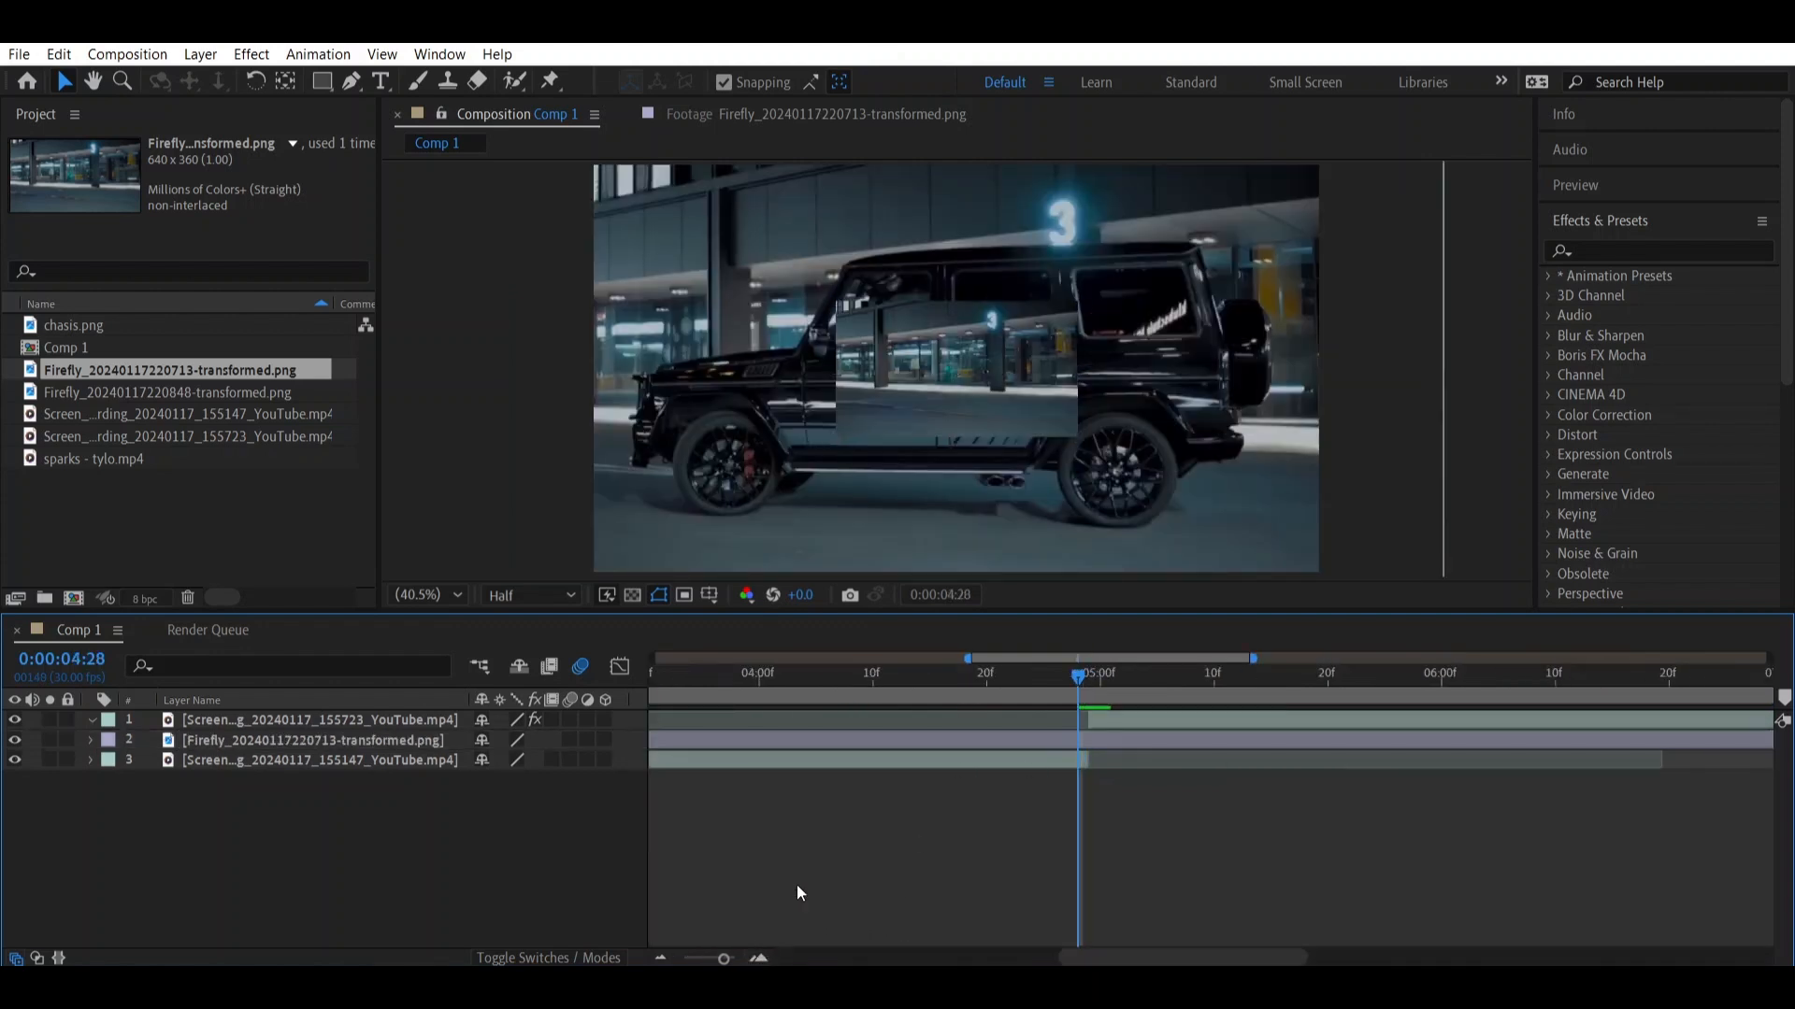
pyautogui.click(1082, 678)
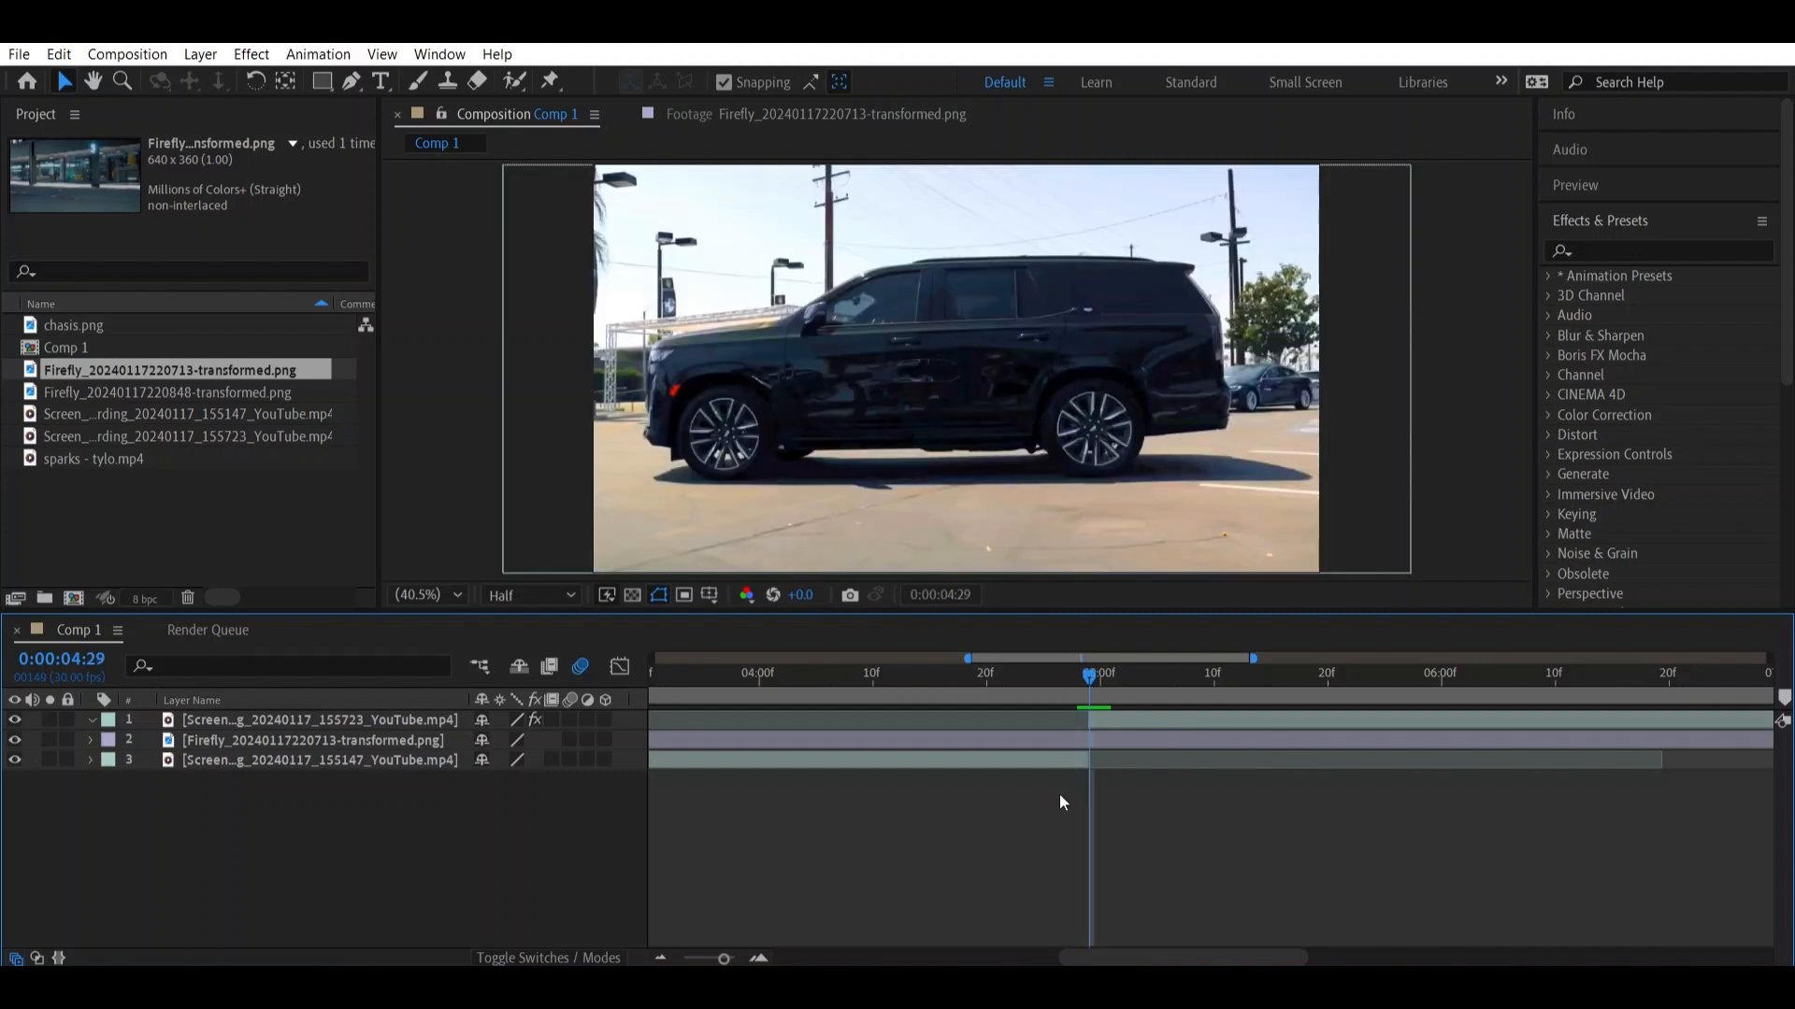
pyautogui.press('pageup')
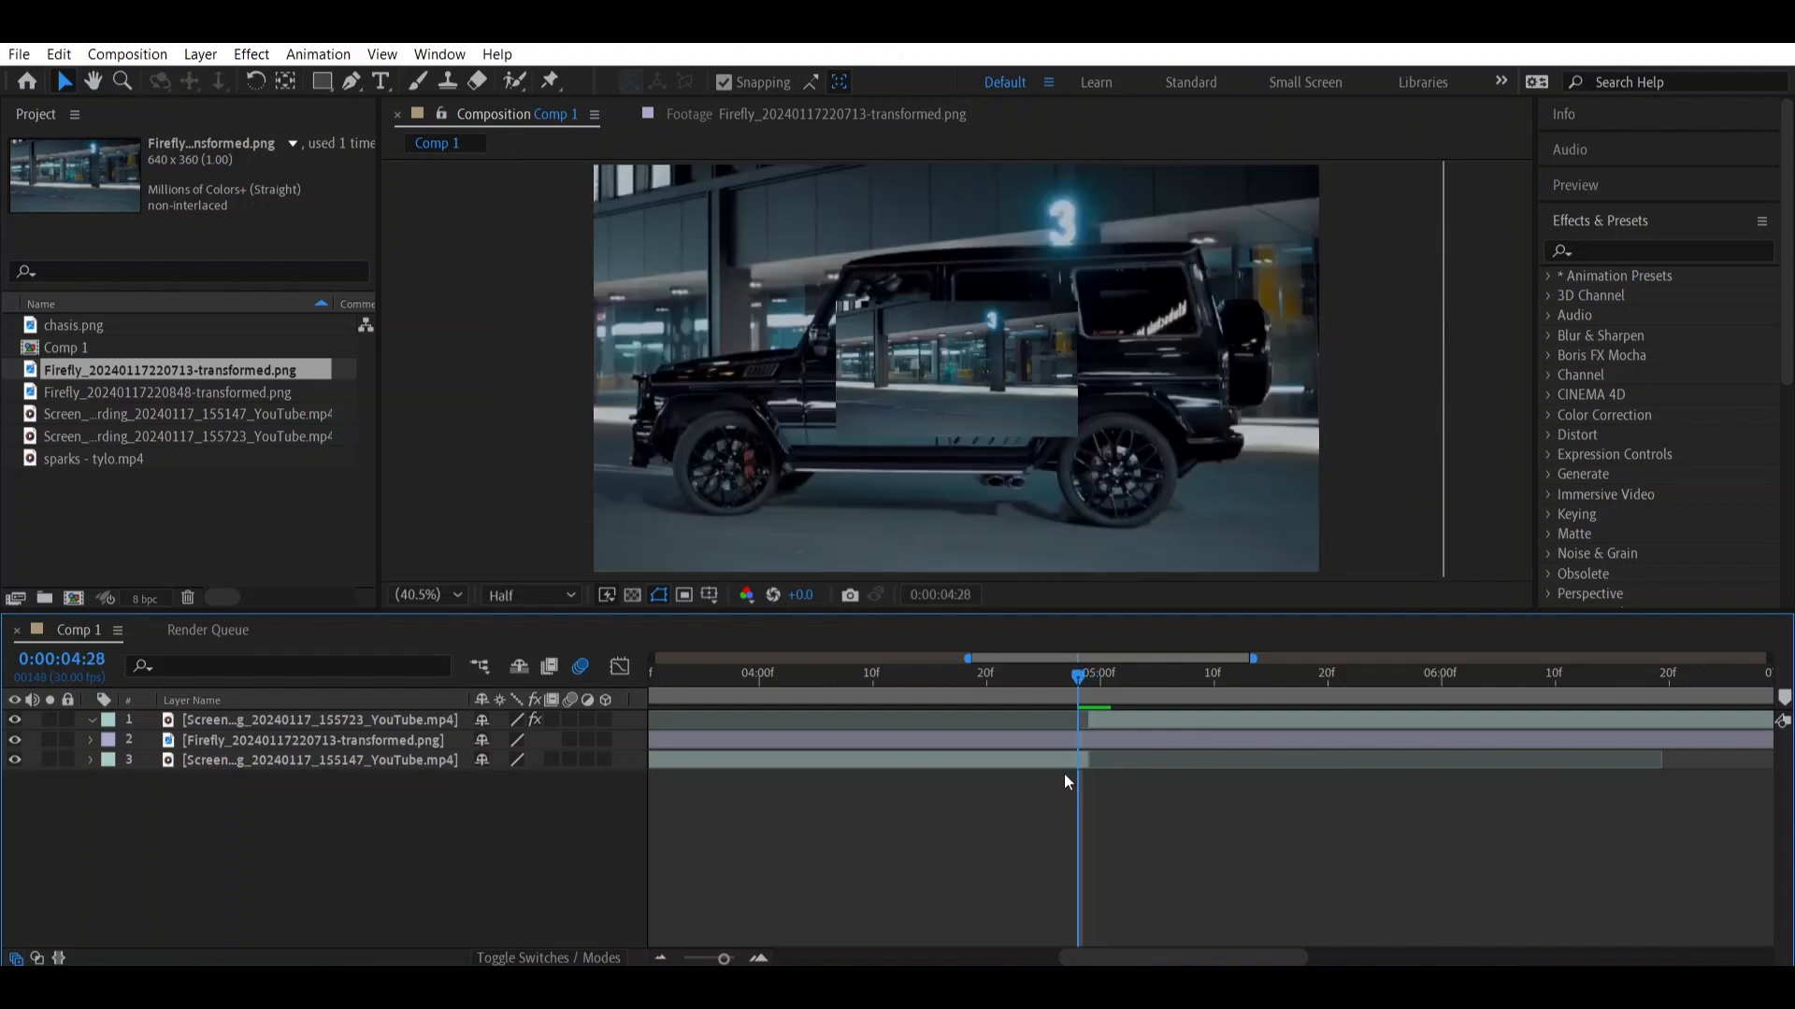
pyautogui.click(1067, 740)
pyautogui.hotkey('ctrl', 'shift', 'd')
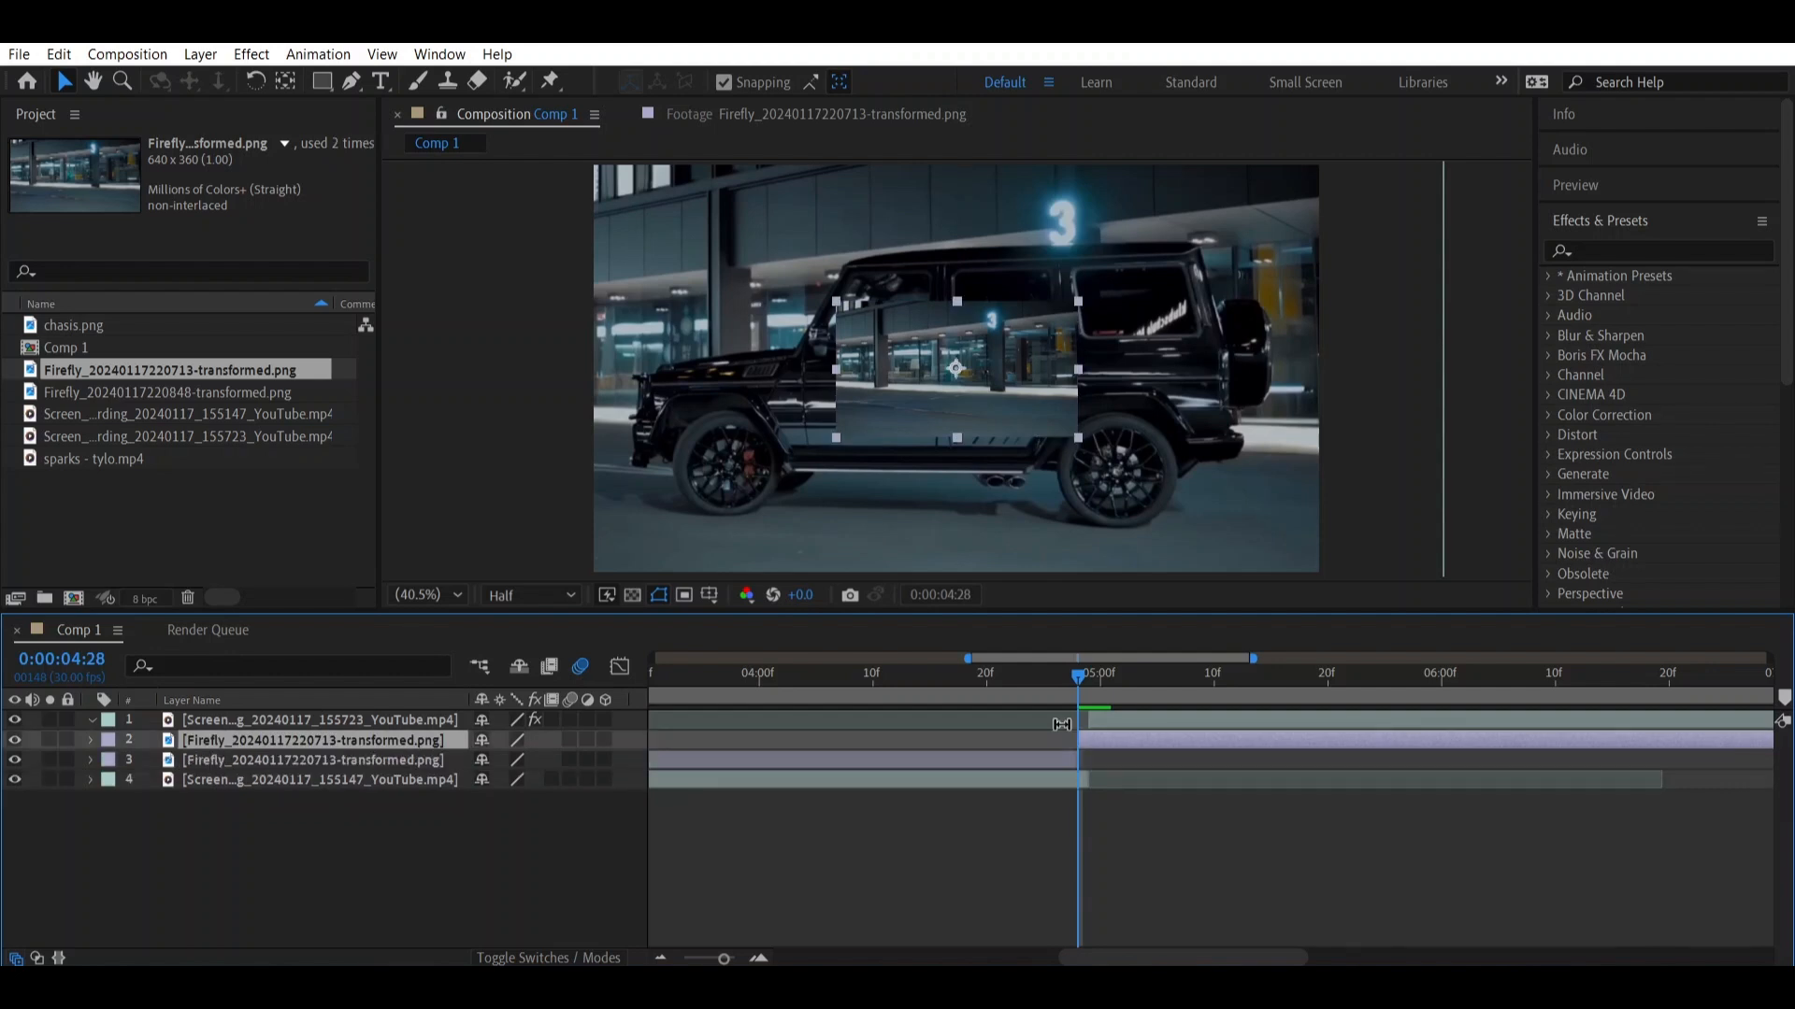
pyautogui.click(1041, 751)
pyautogui.press('Delete')
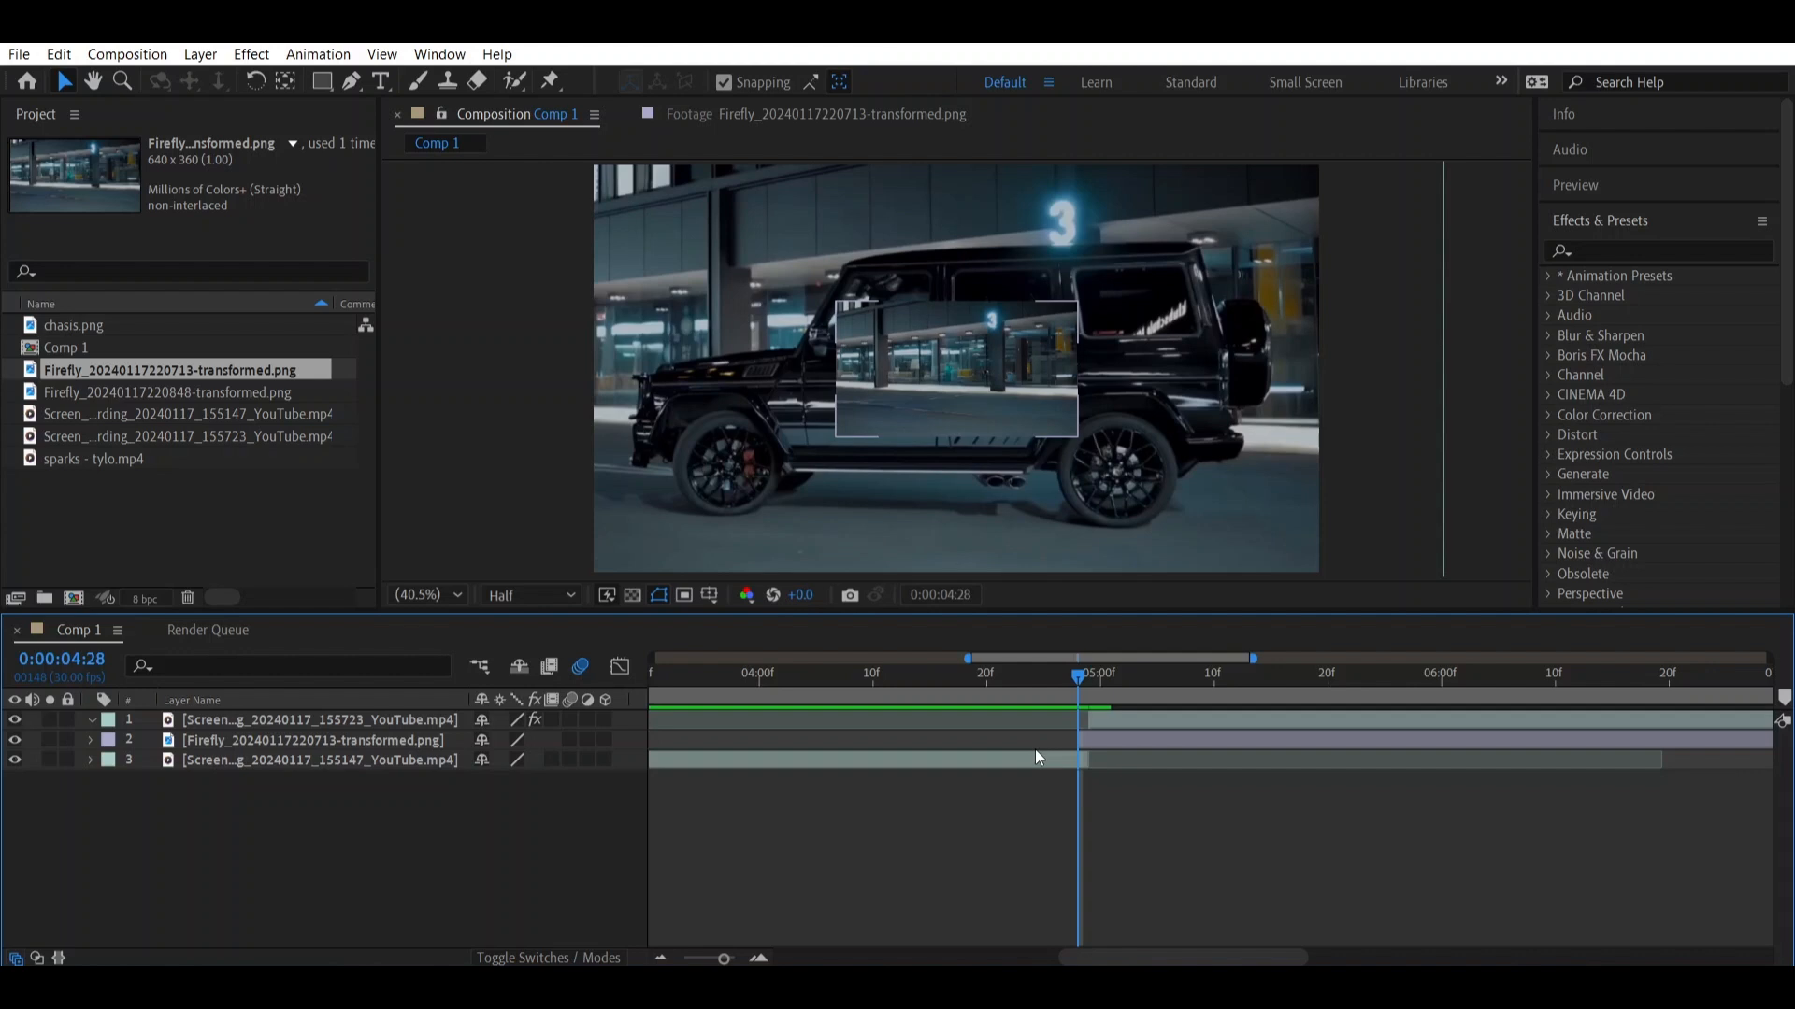
pyautogui.press('space')
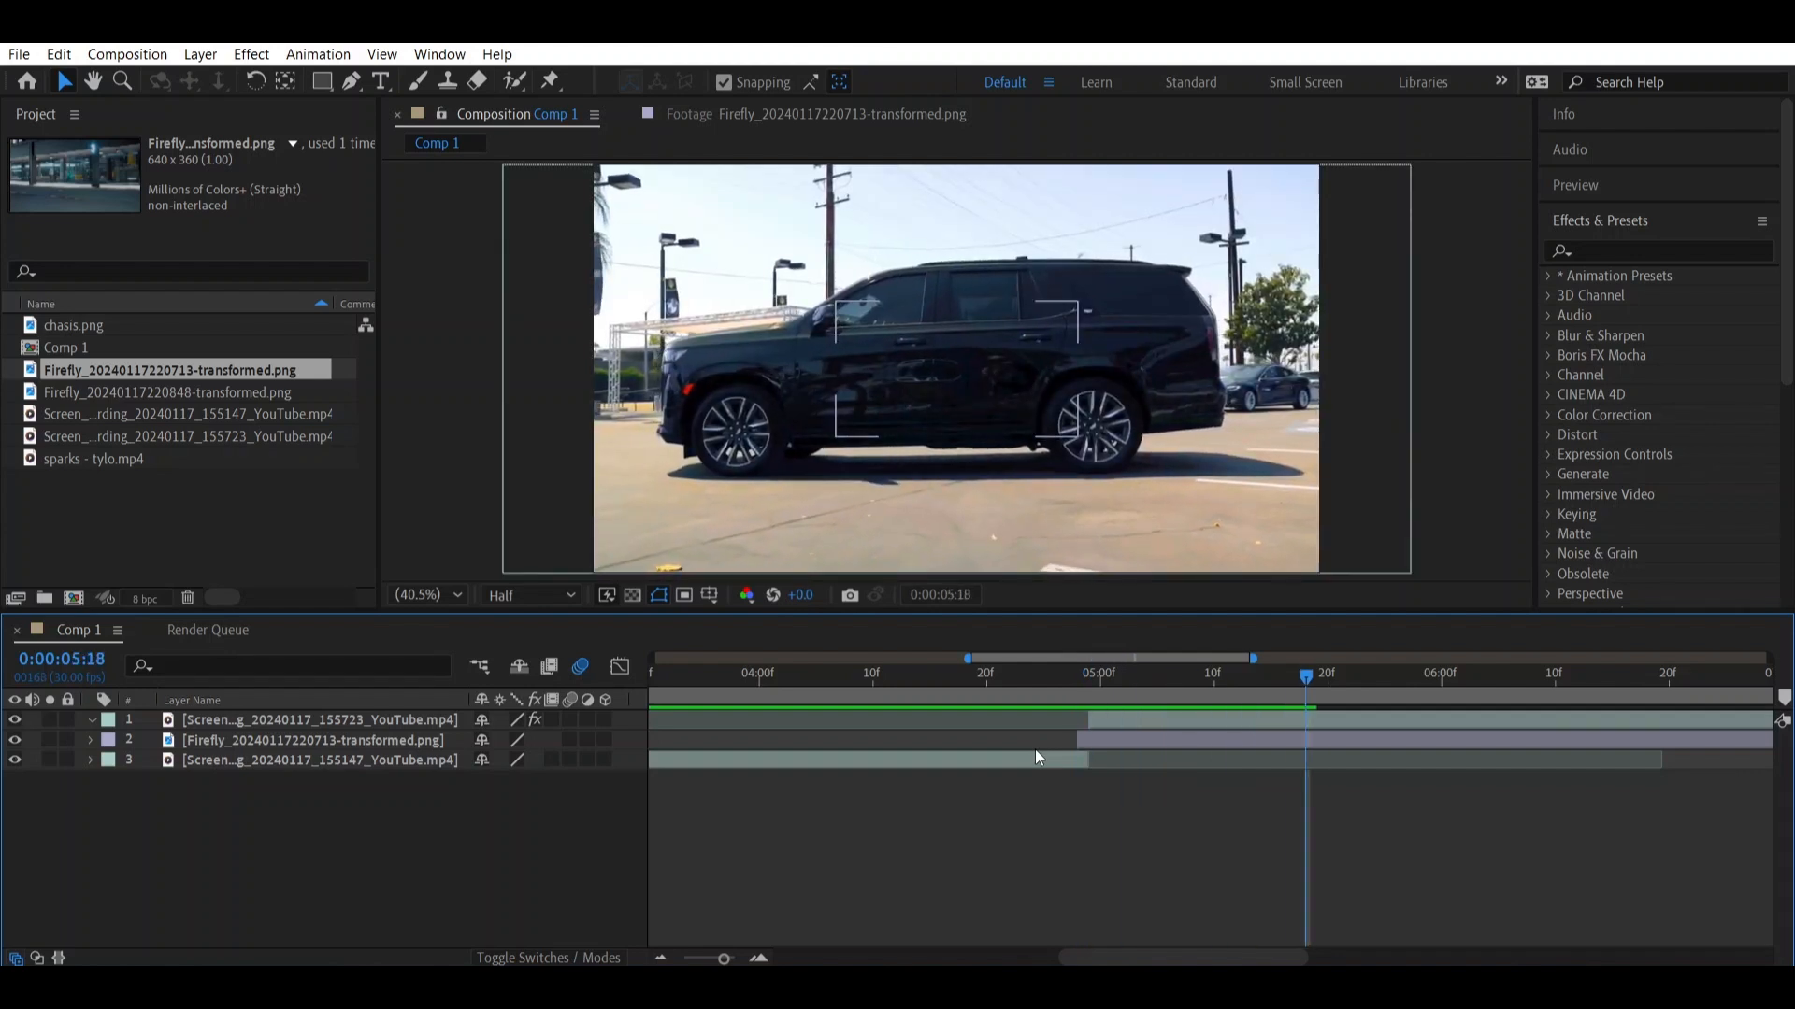
pyautogui.click(1090, 739)
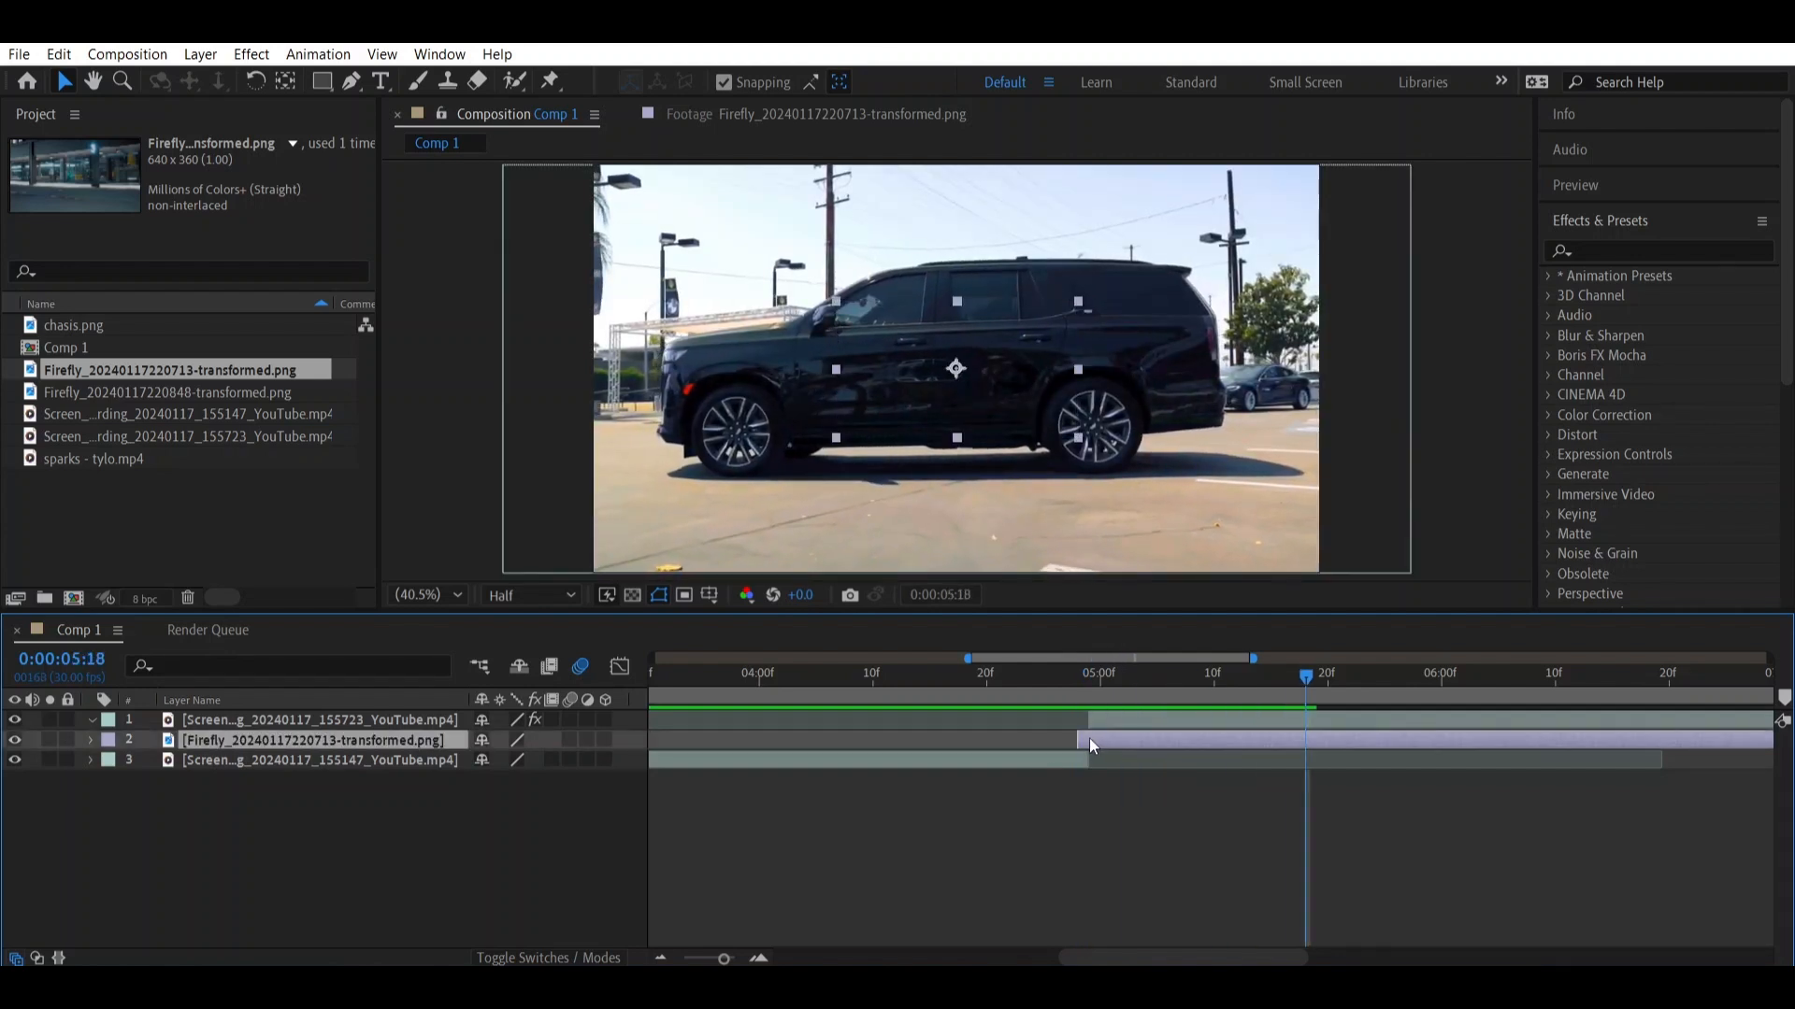
pyautogui.hotkey('ctrl', 'shift', 'd')
pyautogui.press('Delete')
pyautogui.moveTo(1152, 720); pyautogui.dragTo(1365, 715)
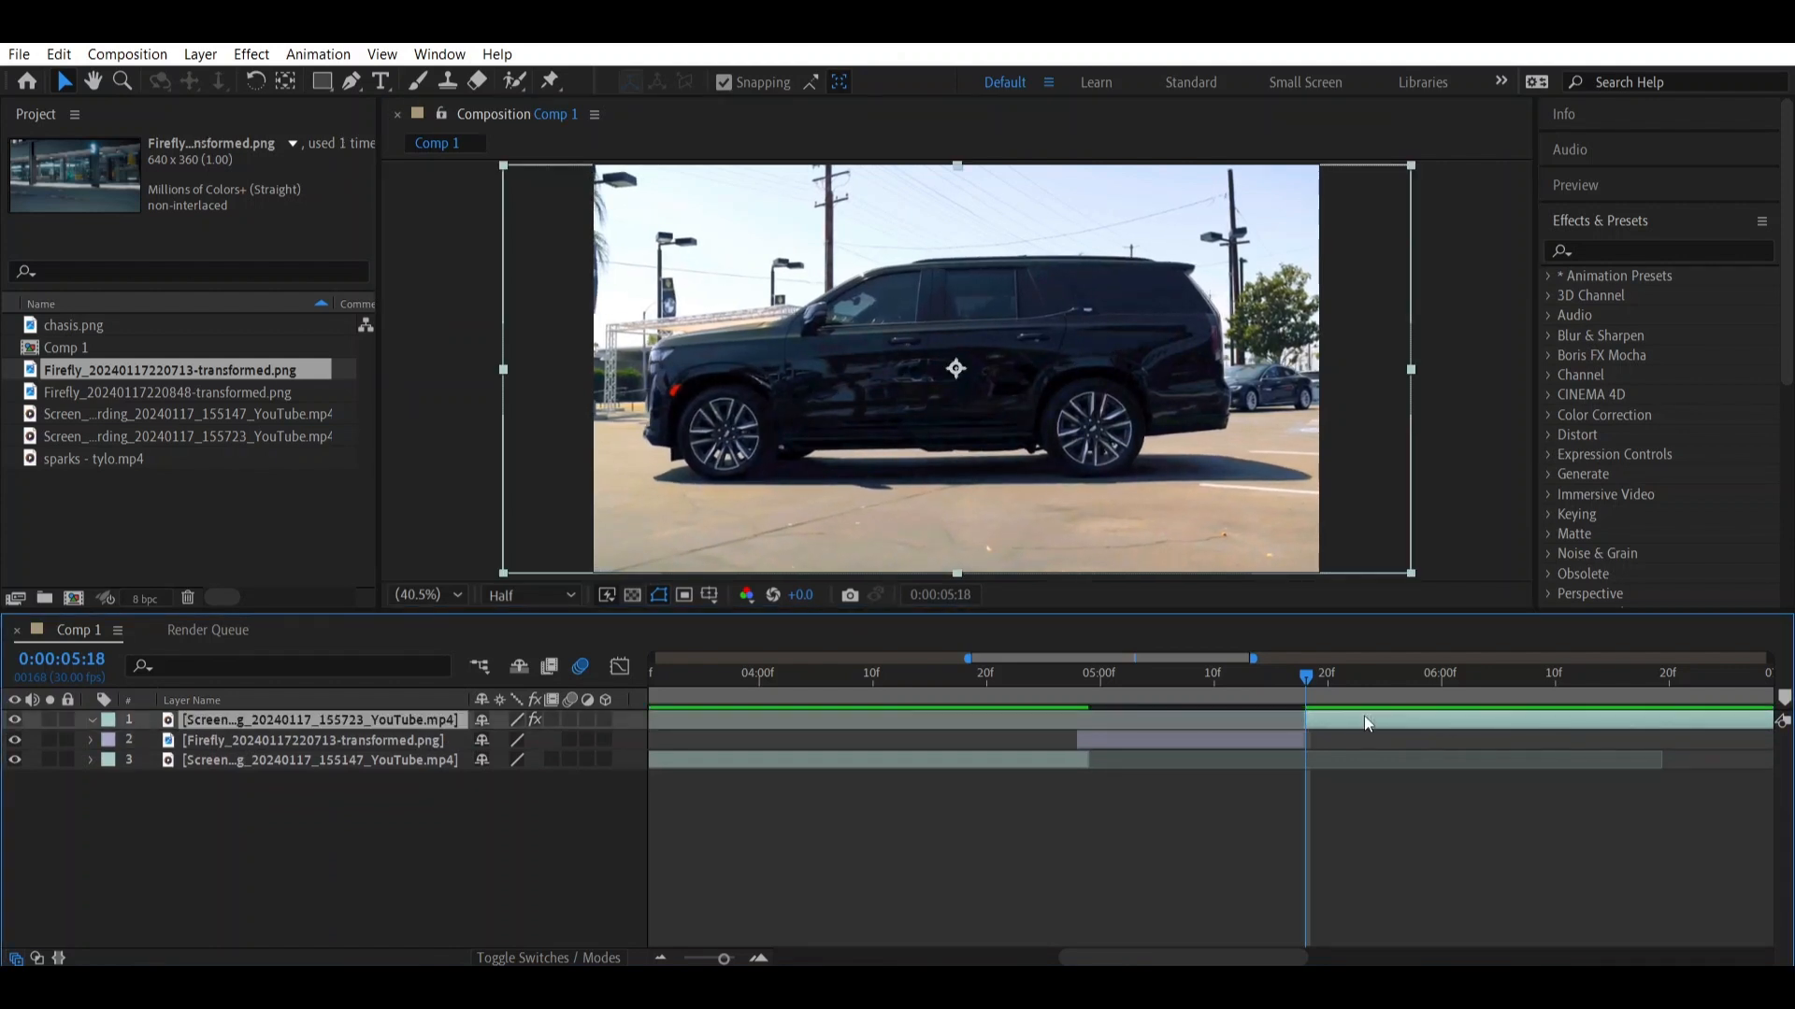
pyautogui.click(1193, 741)
pyautogui.click(1203, 690)
pyautogui.press('s')
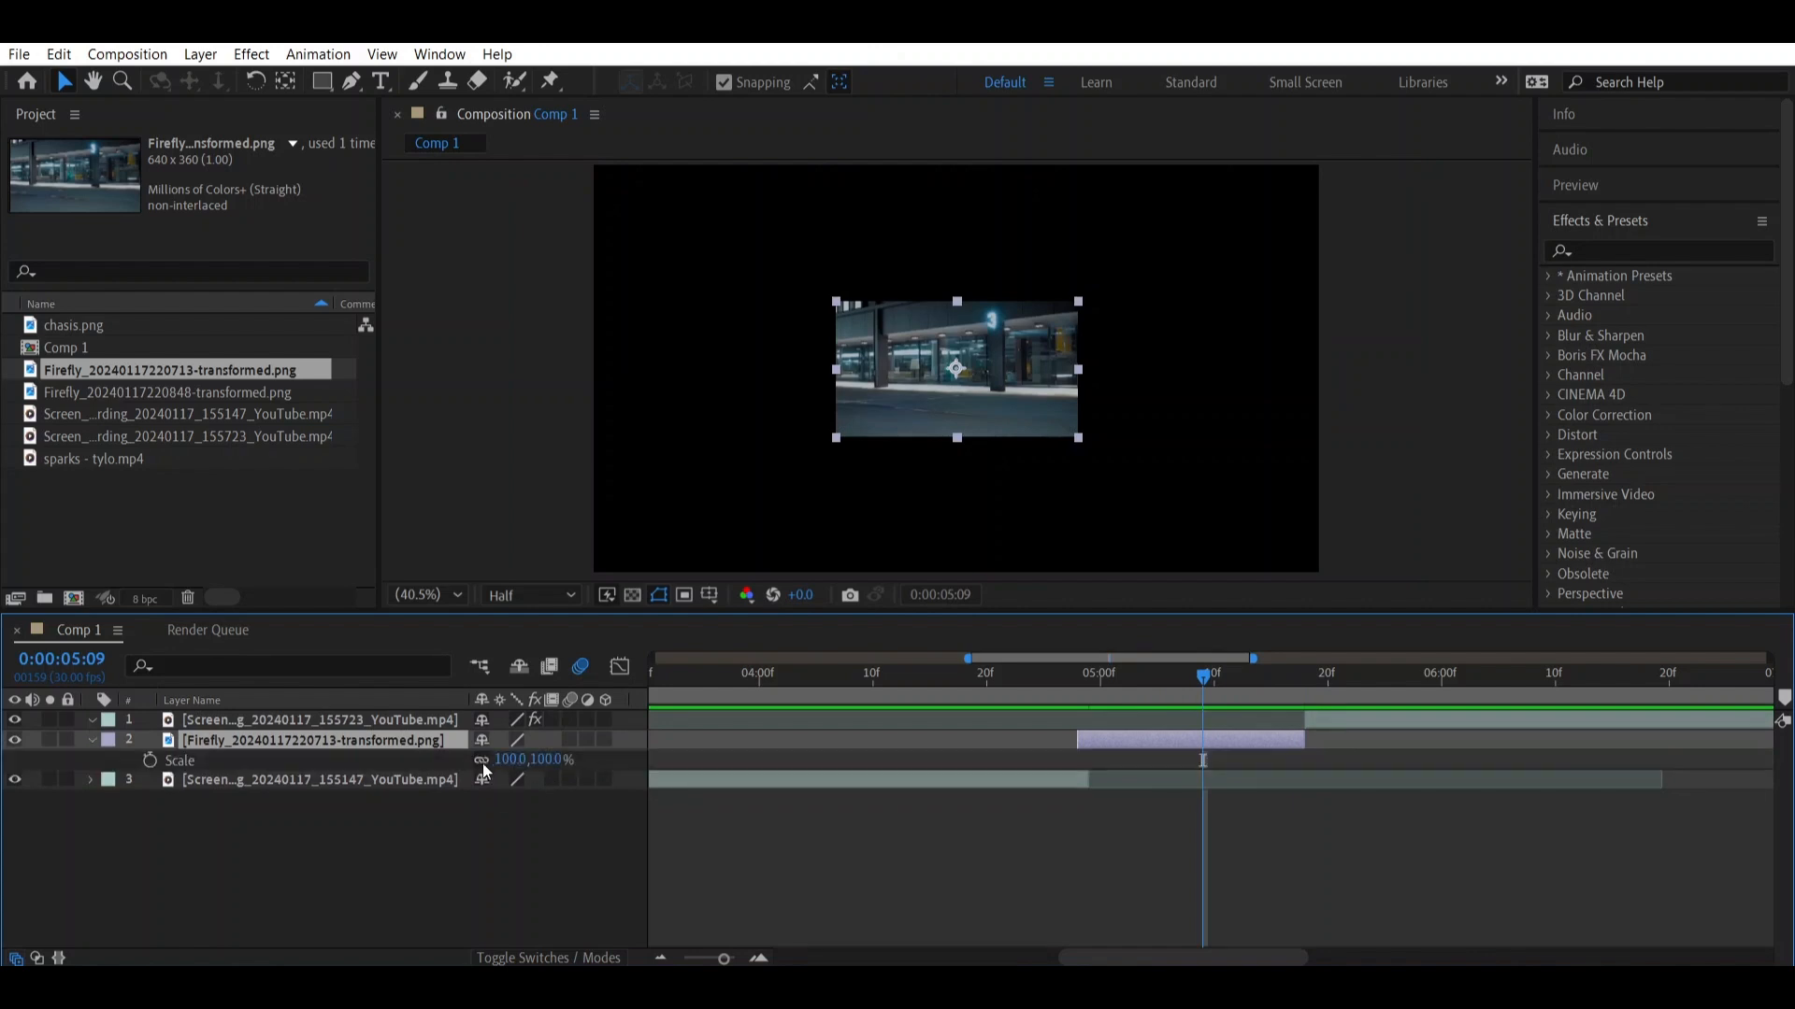
pyautogui.click(517, 758)
pyautogui.press('Return')
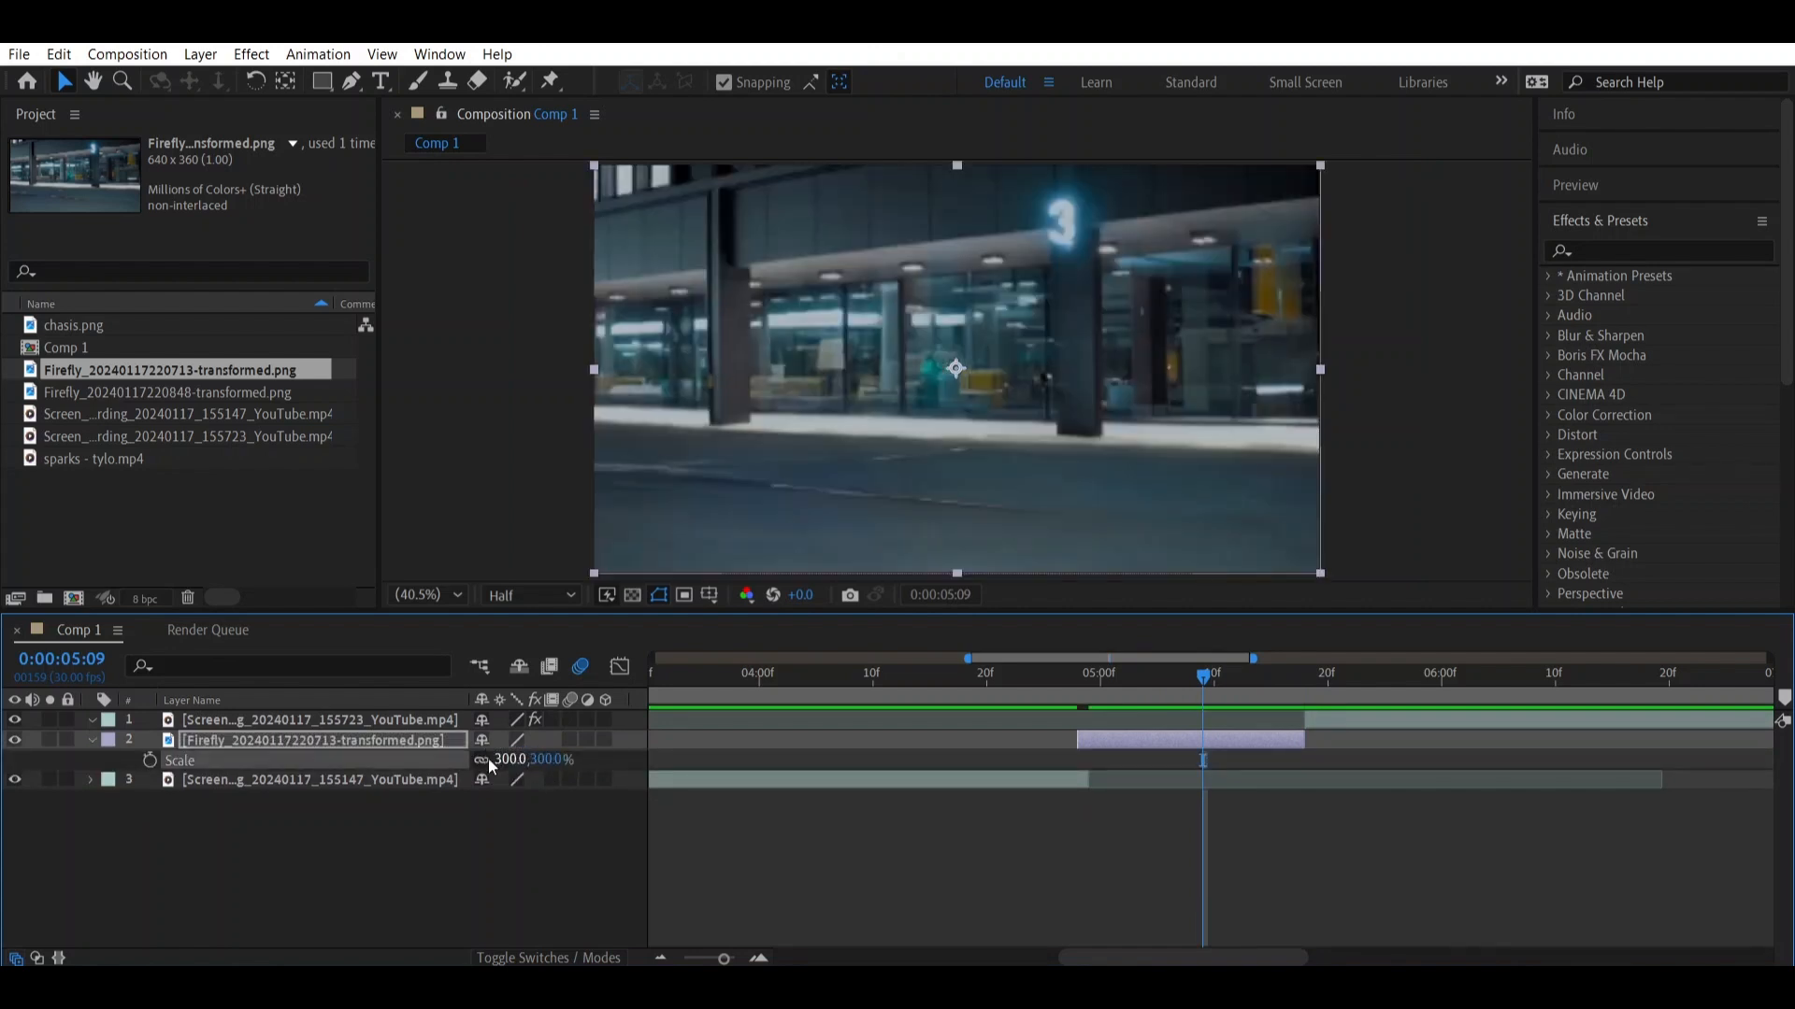
pyautogui.moveTo(248, 392); pyautogui.dragTo(305, 718)
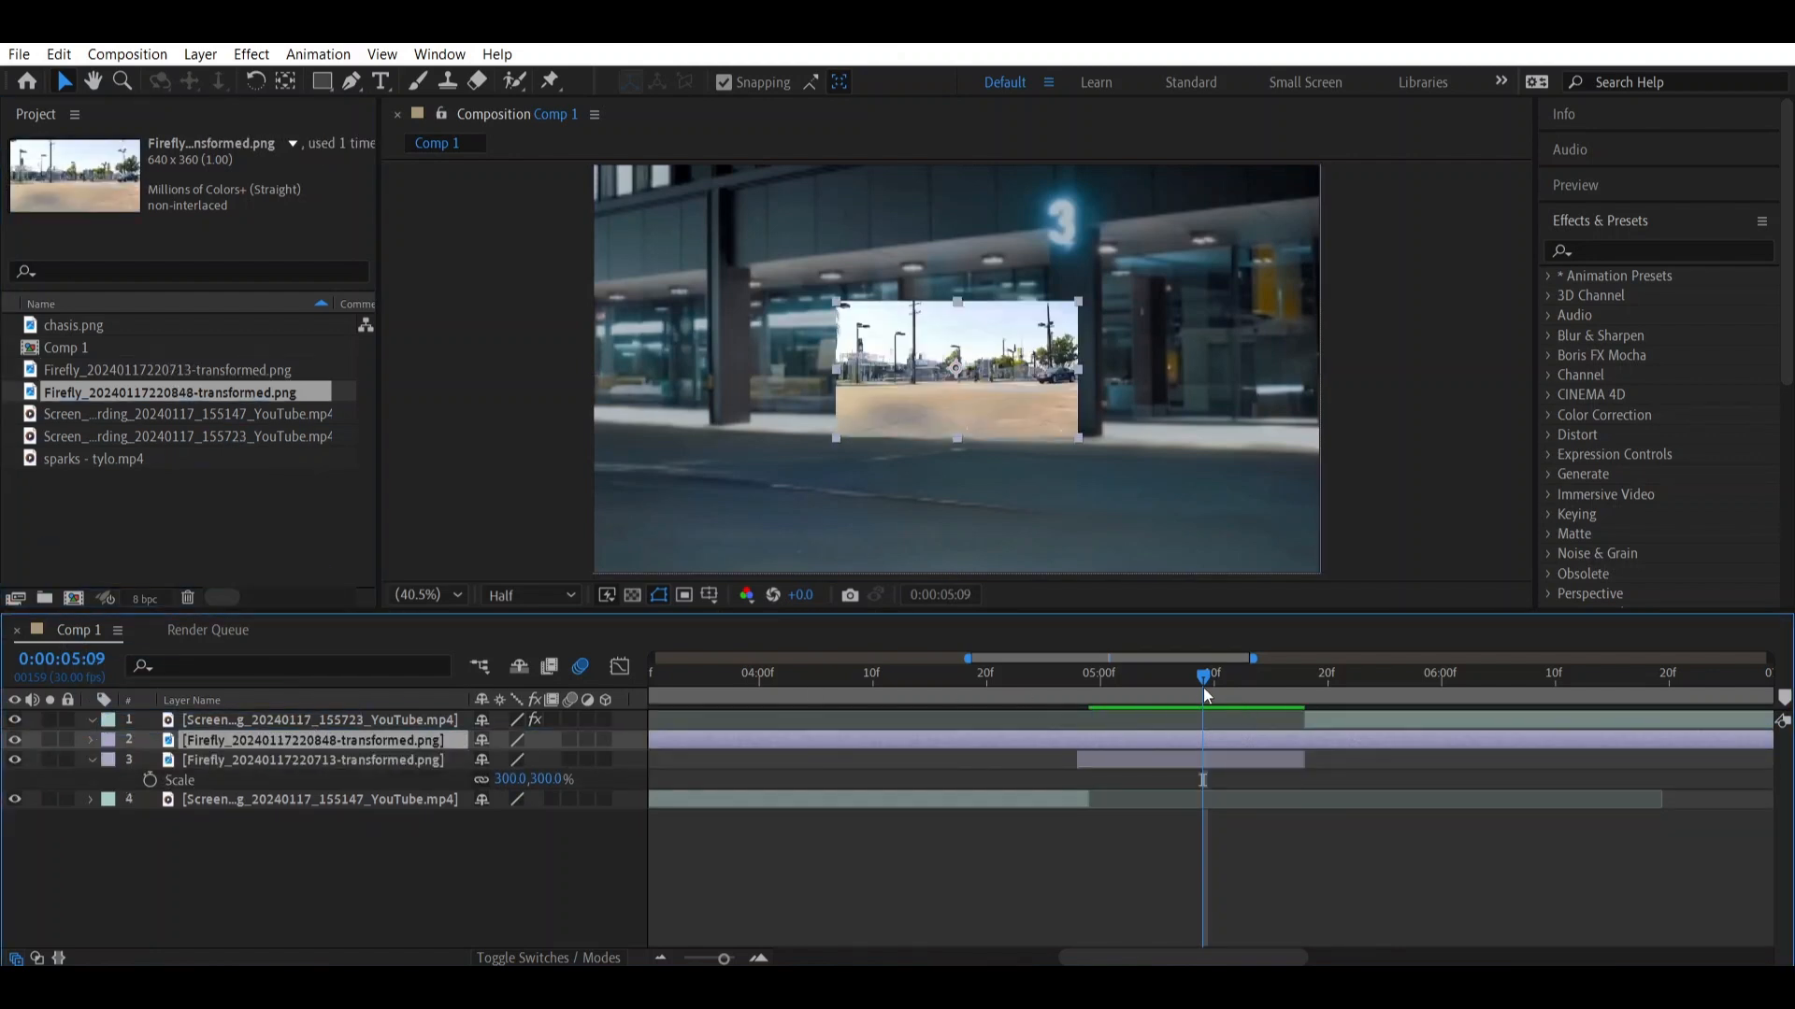
pyautogui.moveTo(1203, 687); pyautogui.dragTo(1306, 677)
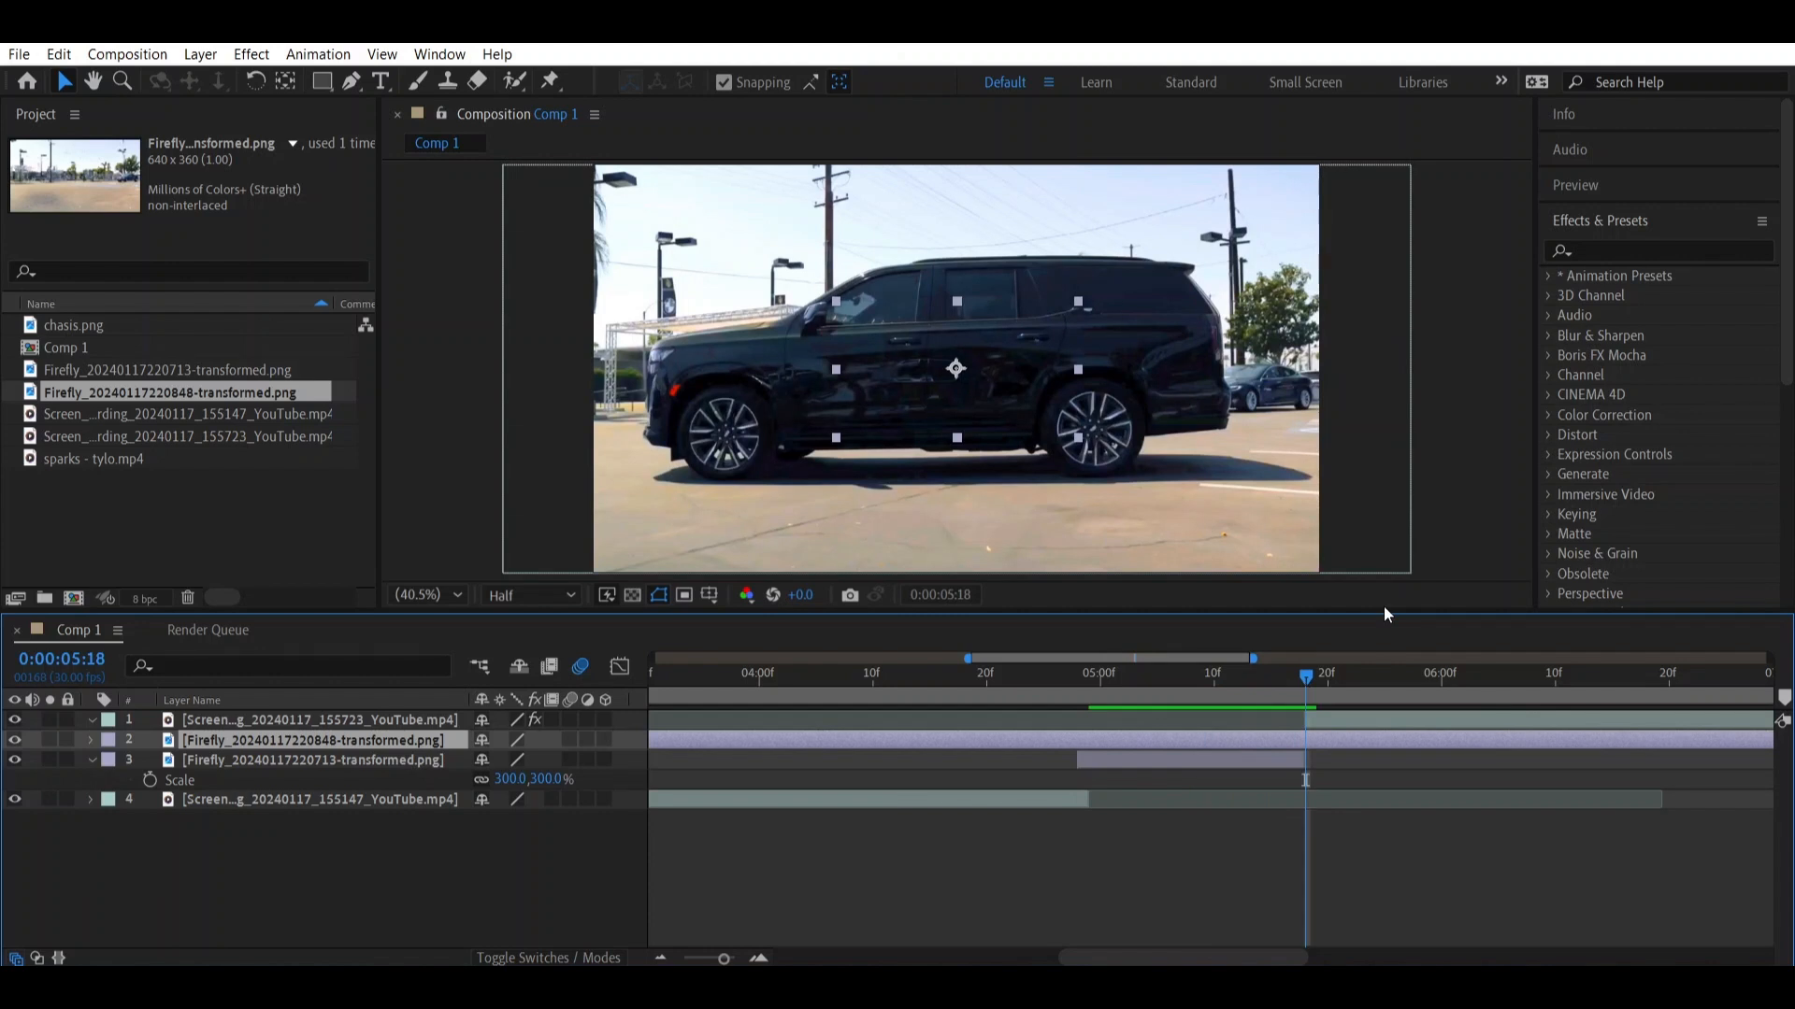
pyautogui.press('pageup')
pyautogui.press('pageup')
pyautogui.press('pageup')
pyautogui.press('pageup')
pyautogui.press('pageup')
pyautogui.press('pageup')
pyautogui.press('pageup')
pyautogui.press('pageup')
pyautogui.press('pageup')
pyautogui.press('pageup')
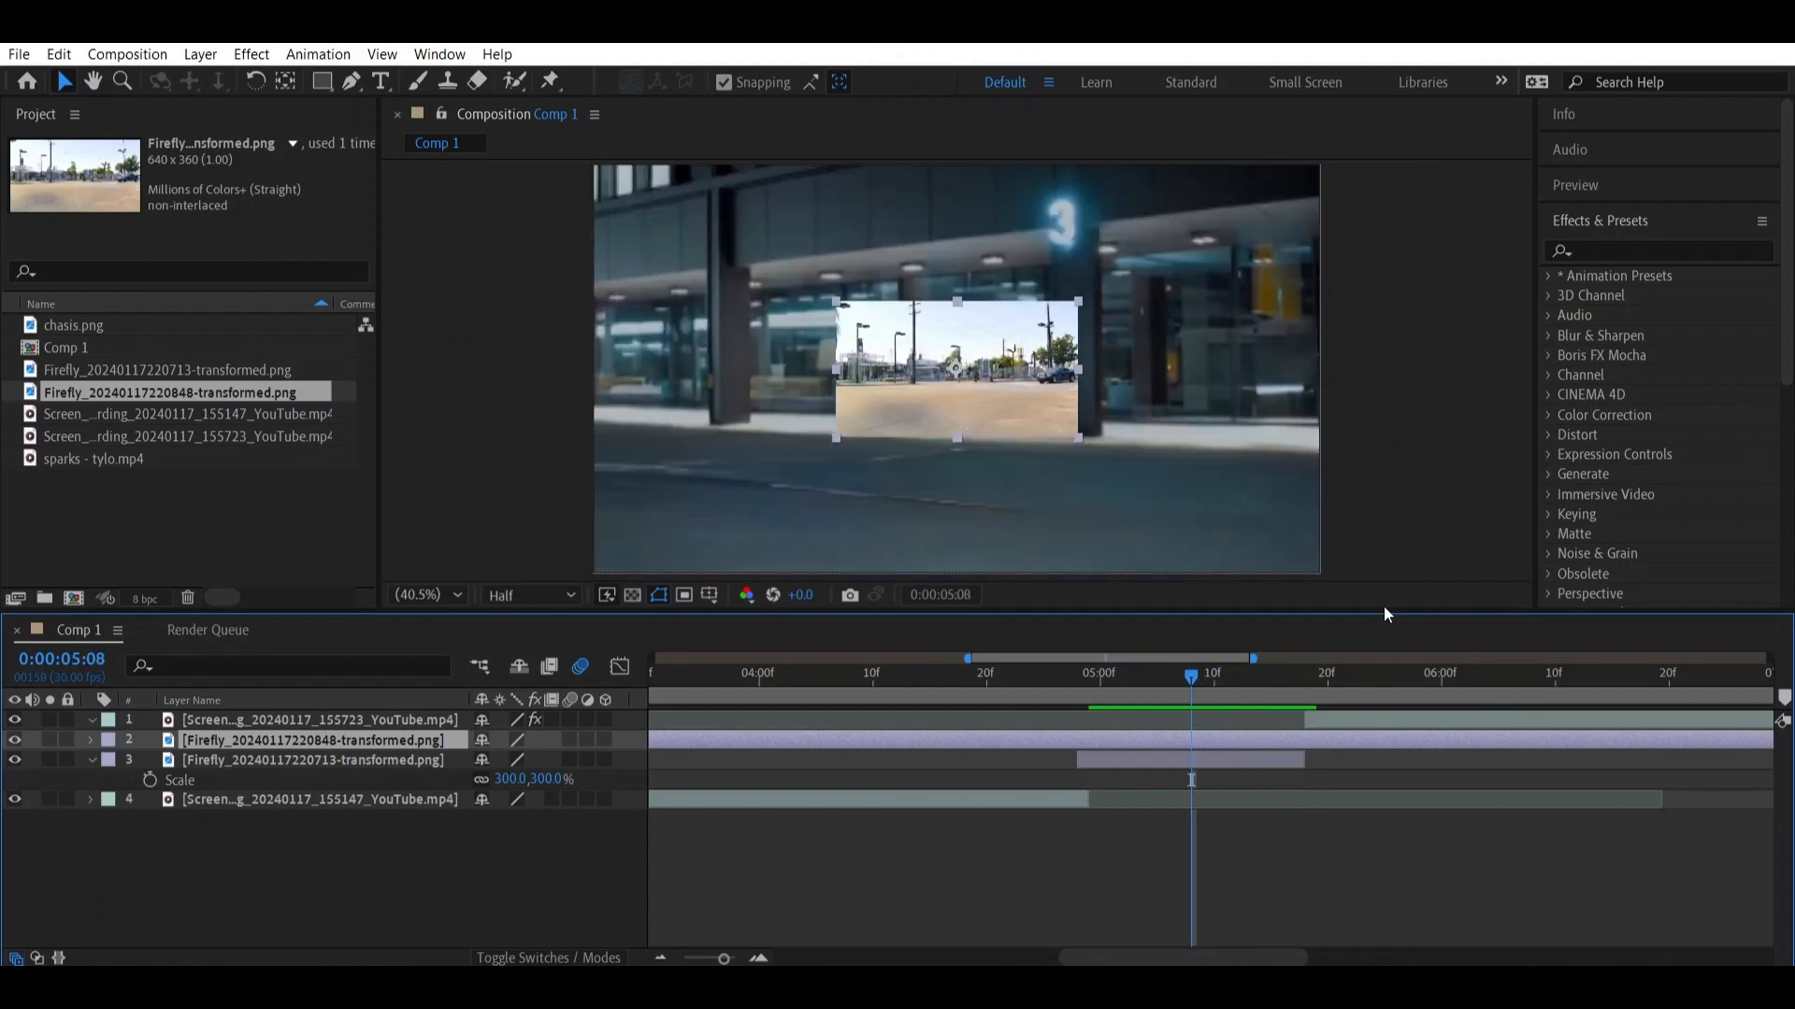
pyautogui.hotkey('ctrl', 'shift', 'd')
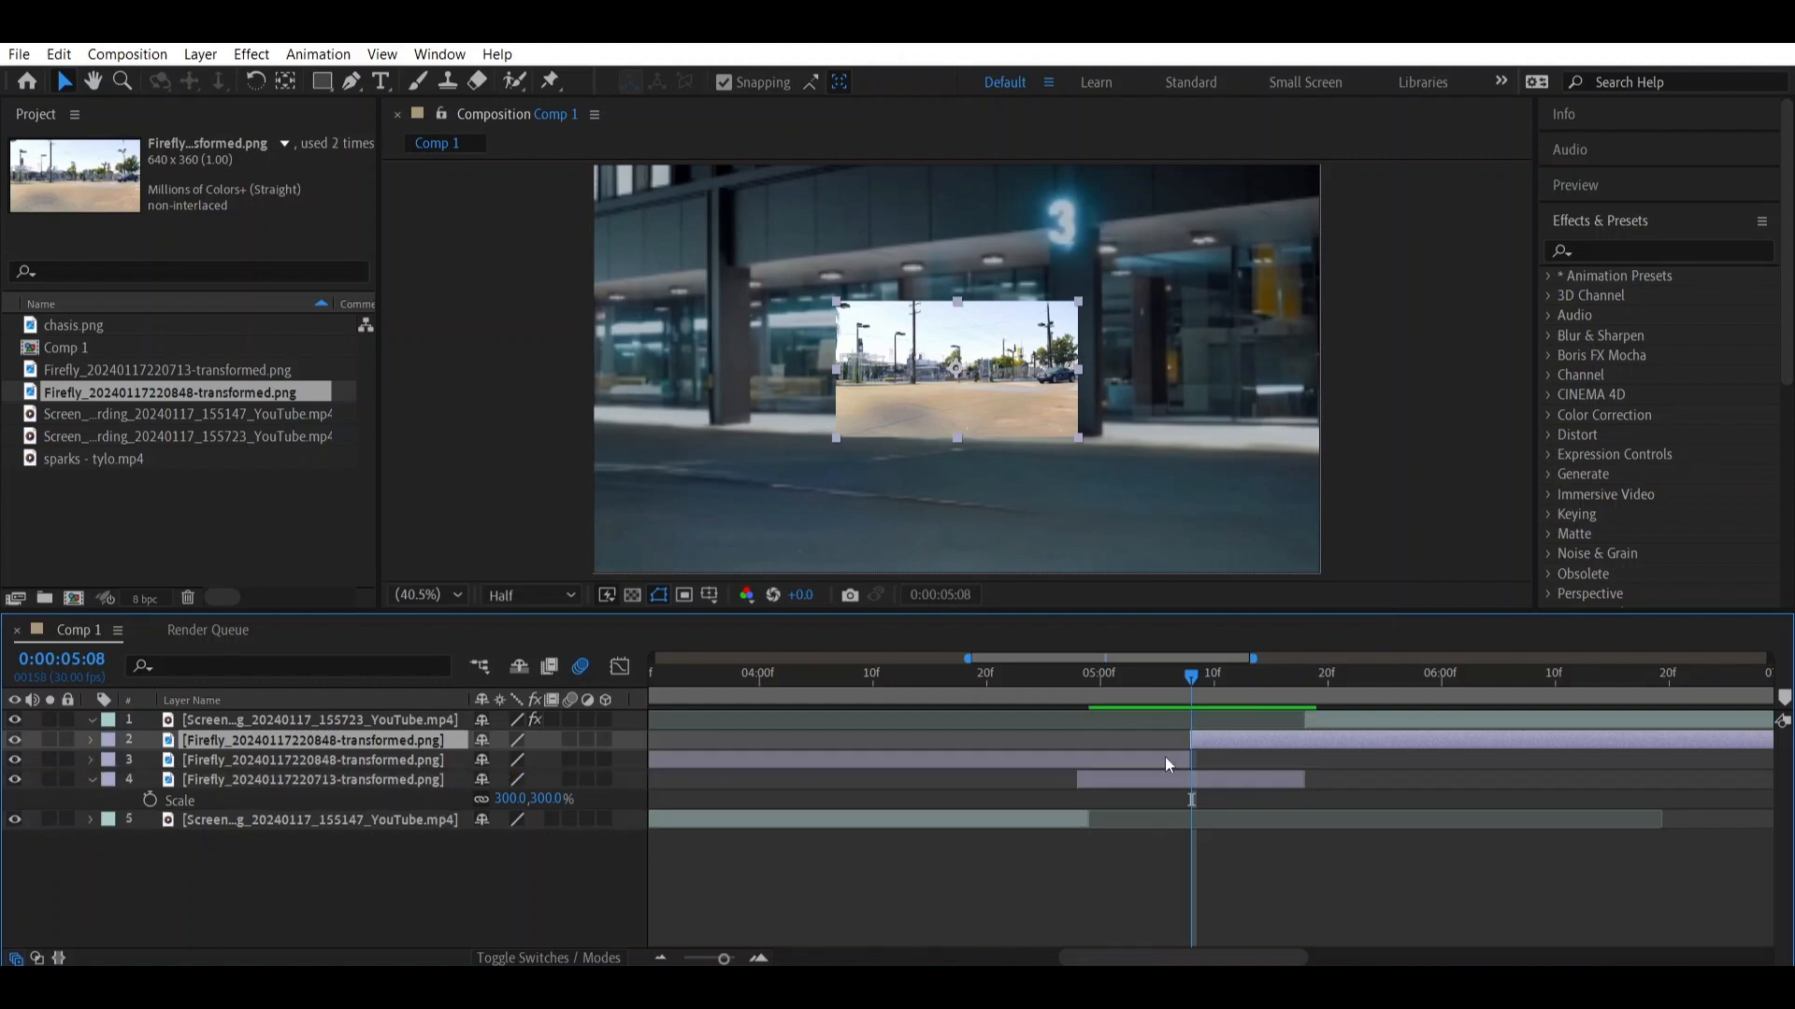
pyautogui.click(1165, 756)
pyautogui.press('Delete')
pyautogui.click(1309, 682)
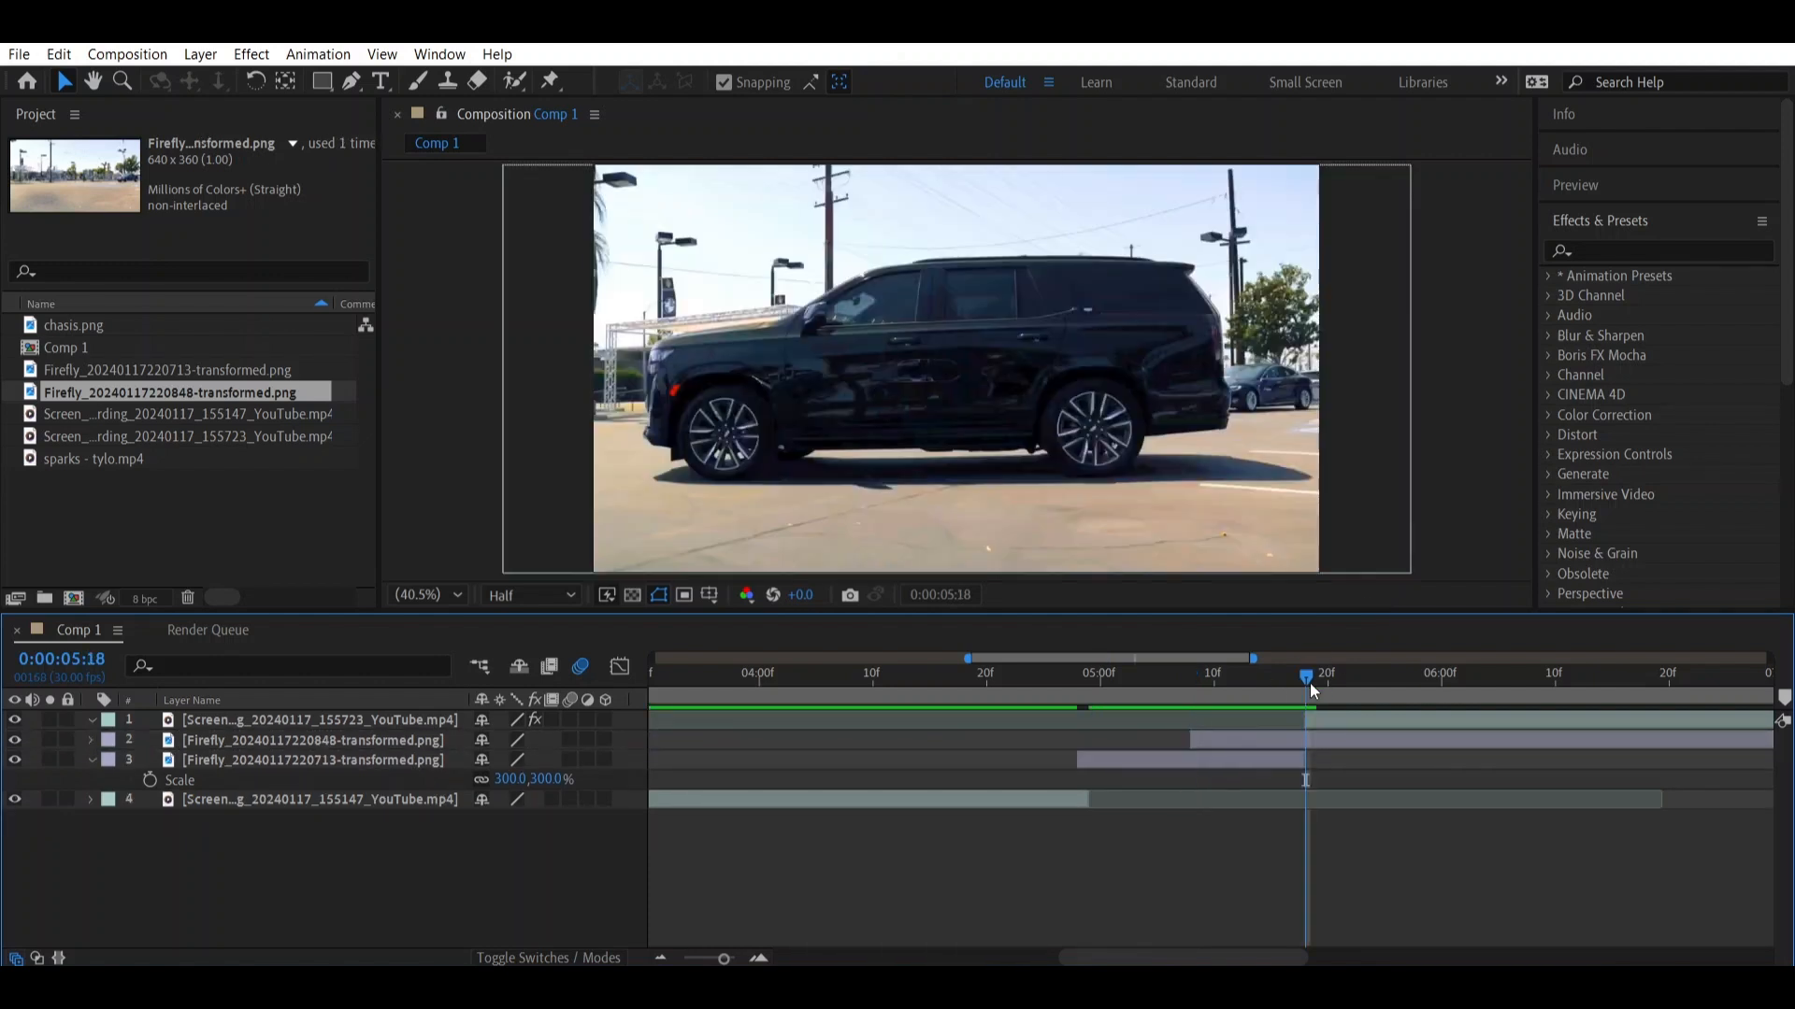
pyautogui.click(1292, 744)
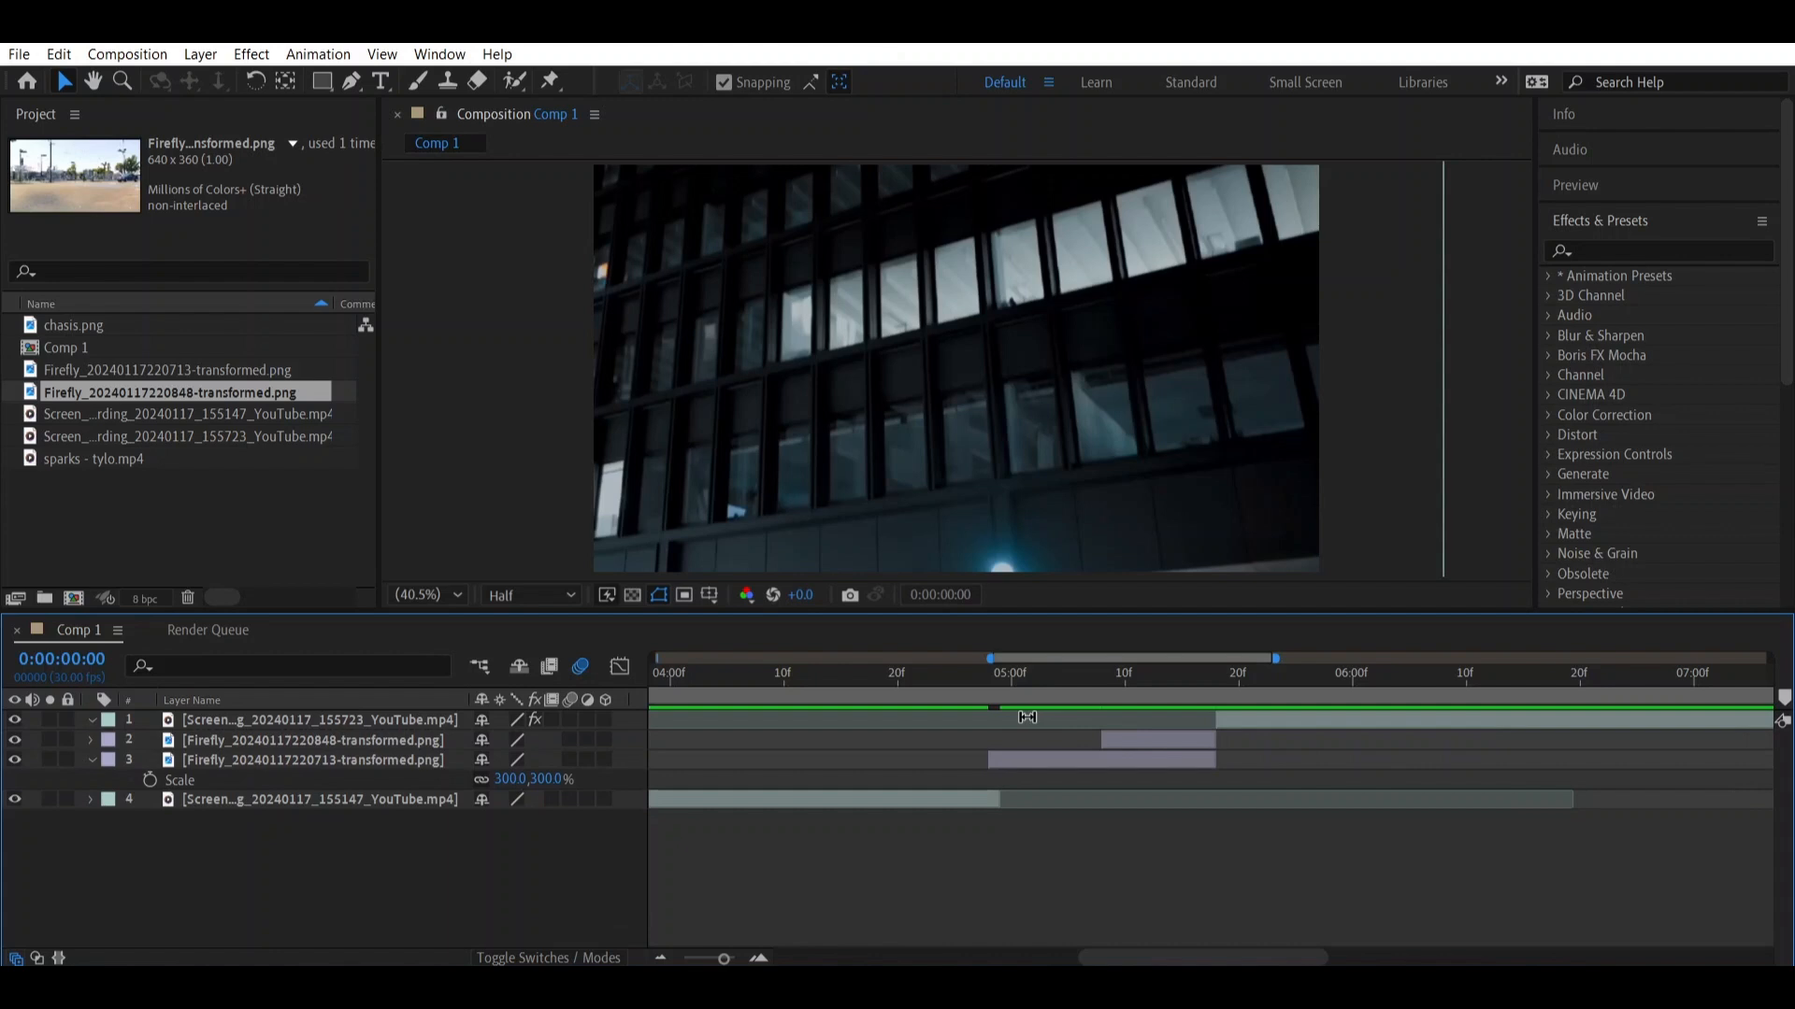
pyautogui.click(92, 760)
pyautogui.click(822, 782)
pyautogui.hotkey('ctrl', 'd')
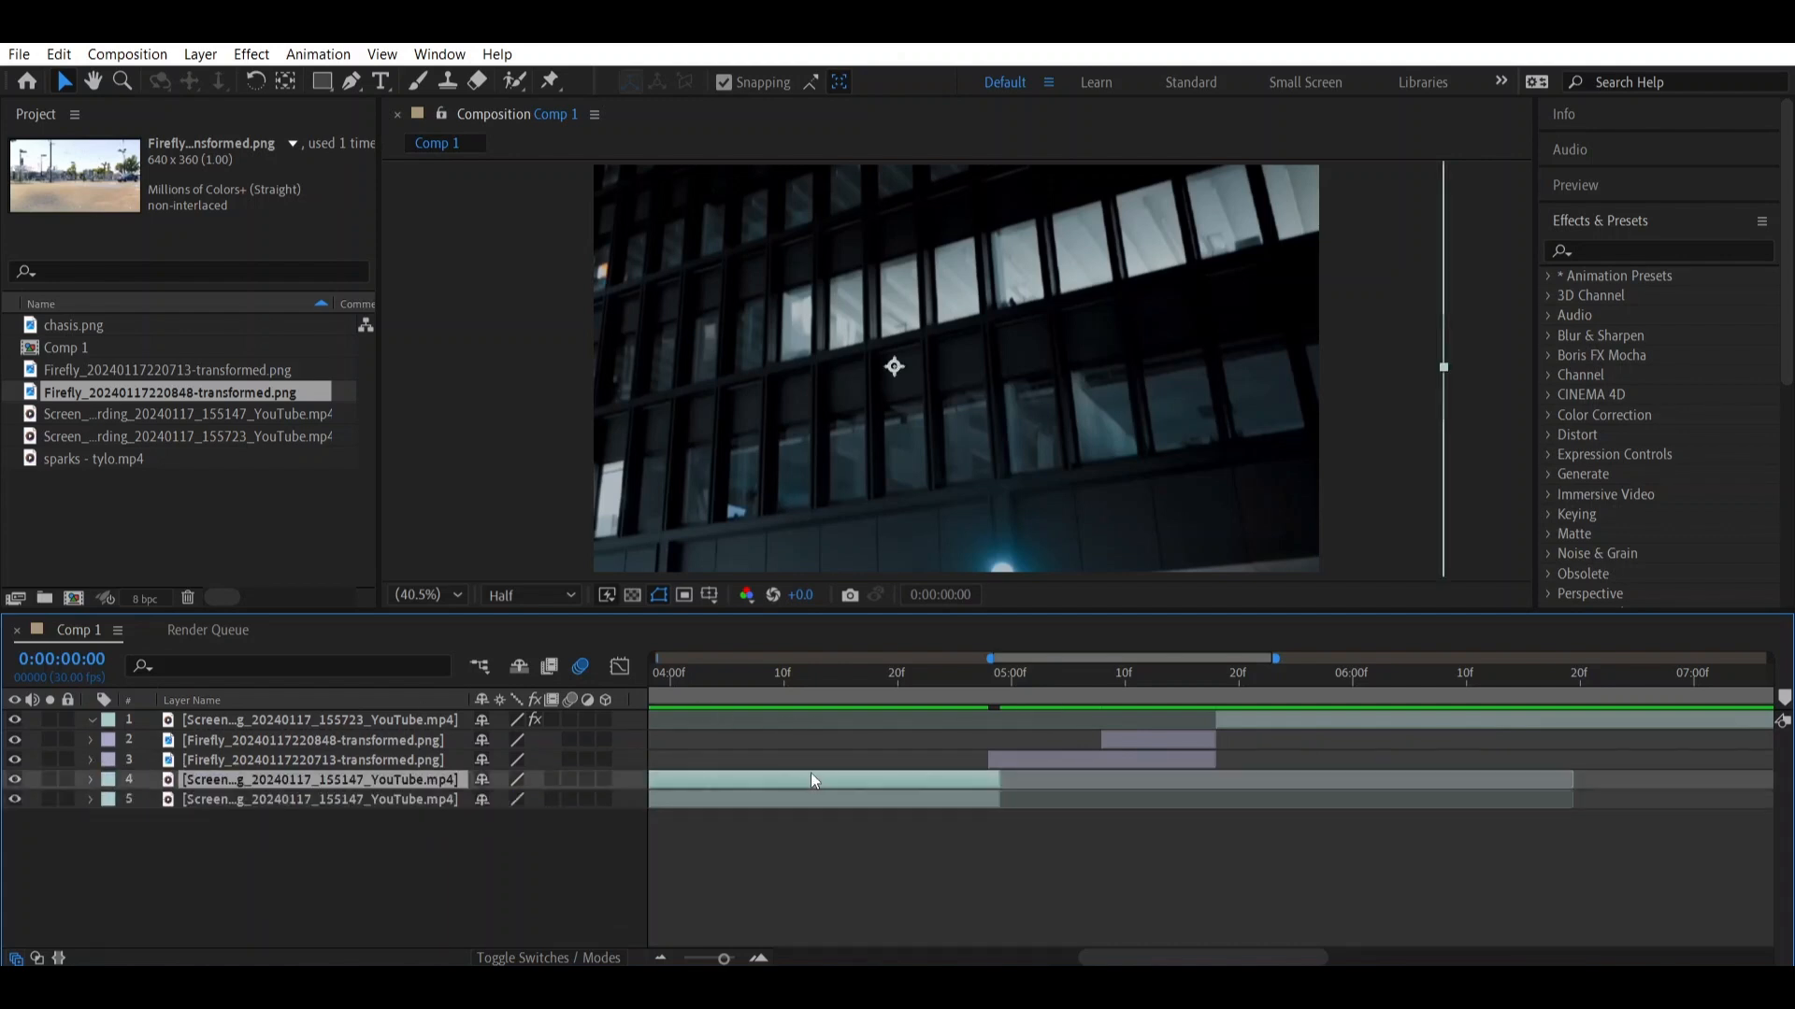
pyautogui.moveTo(1008, 690); pyautogui.dragTo(994, 689)
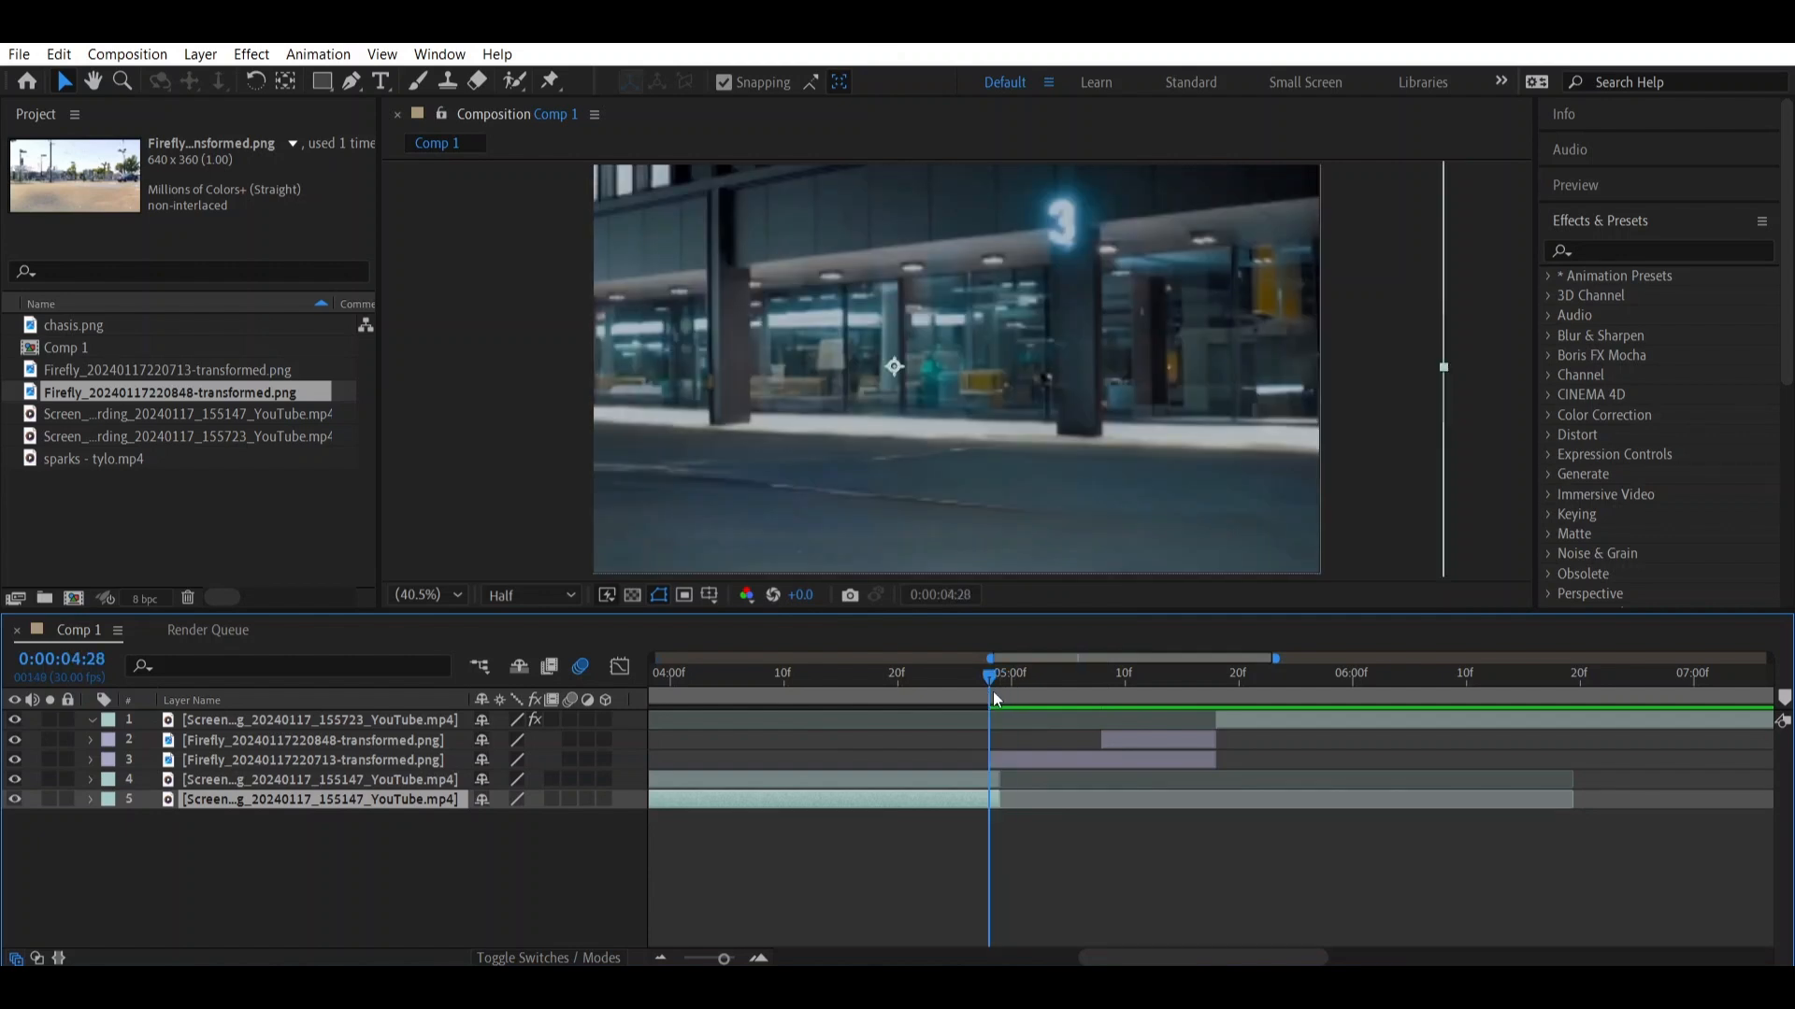
pyautogui.click(965, 780)
pyautogui.rightClick(945, 772)
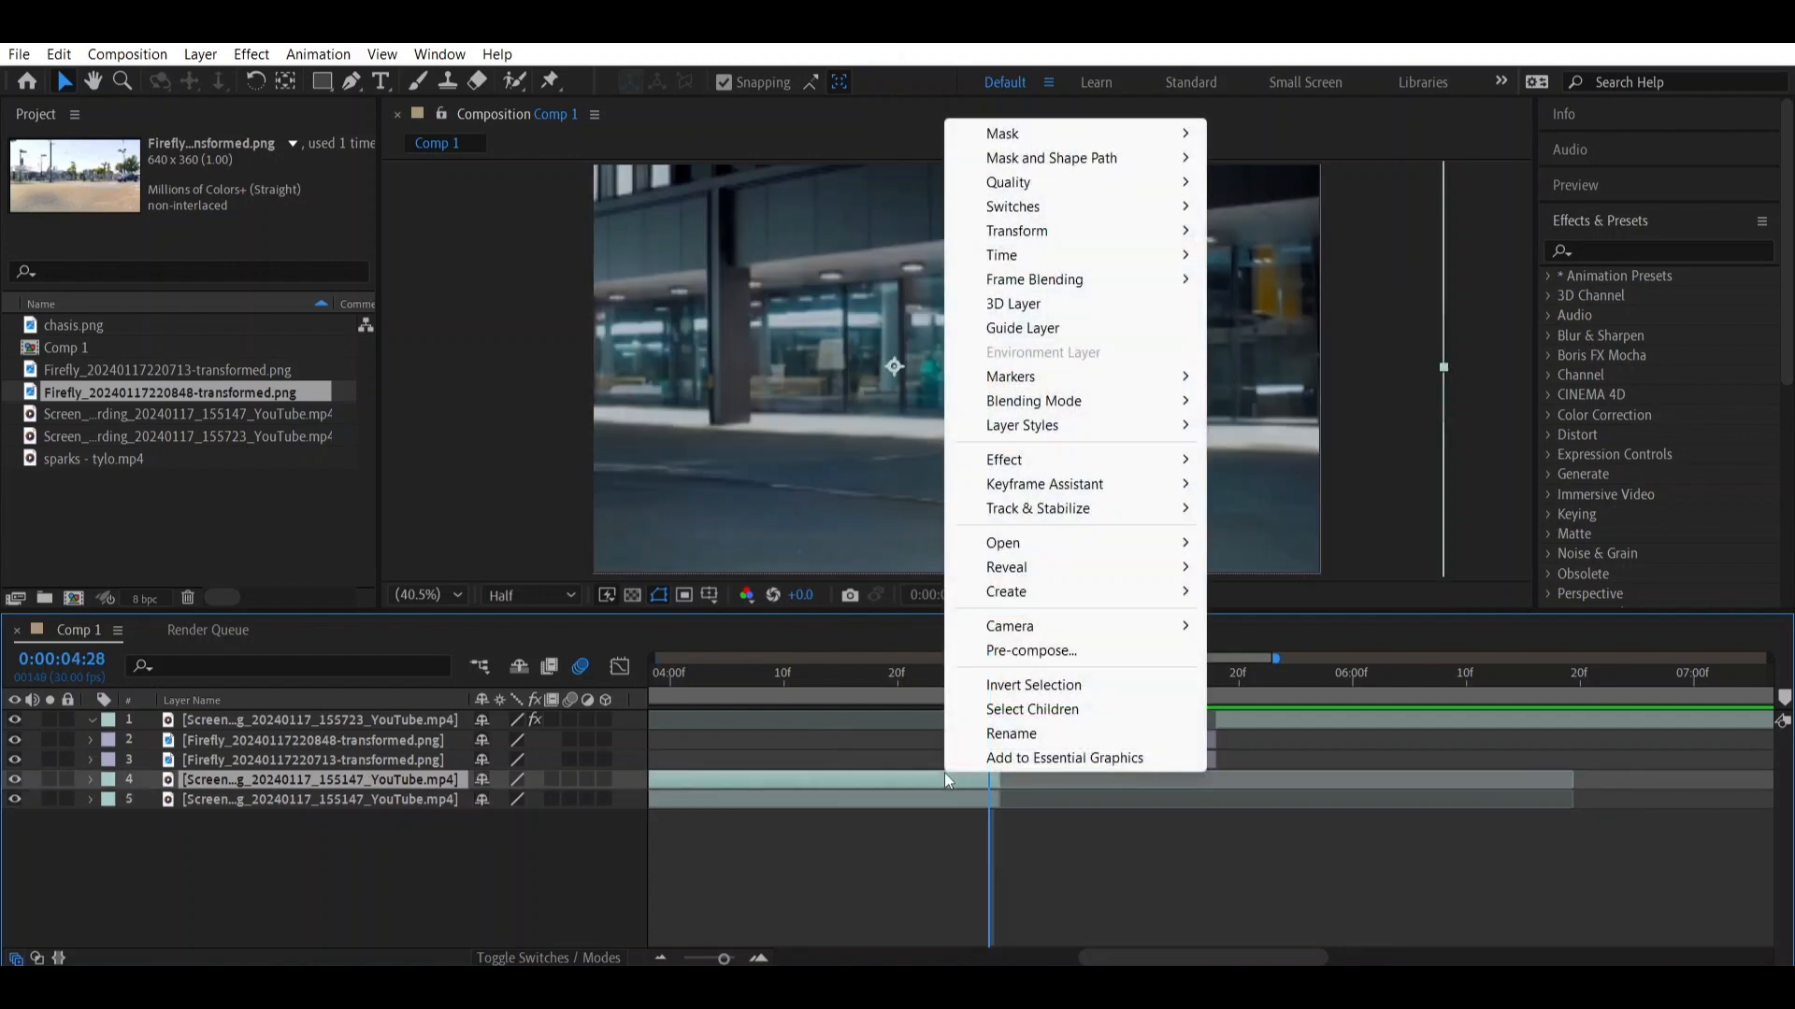
pyautogui.moveTo(998, 258)
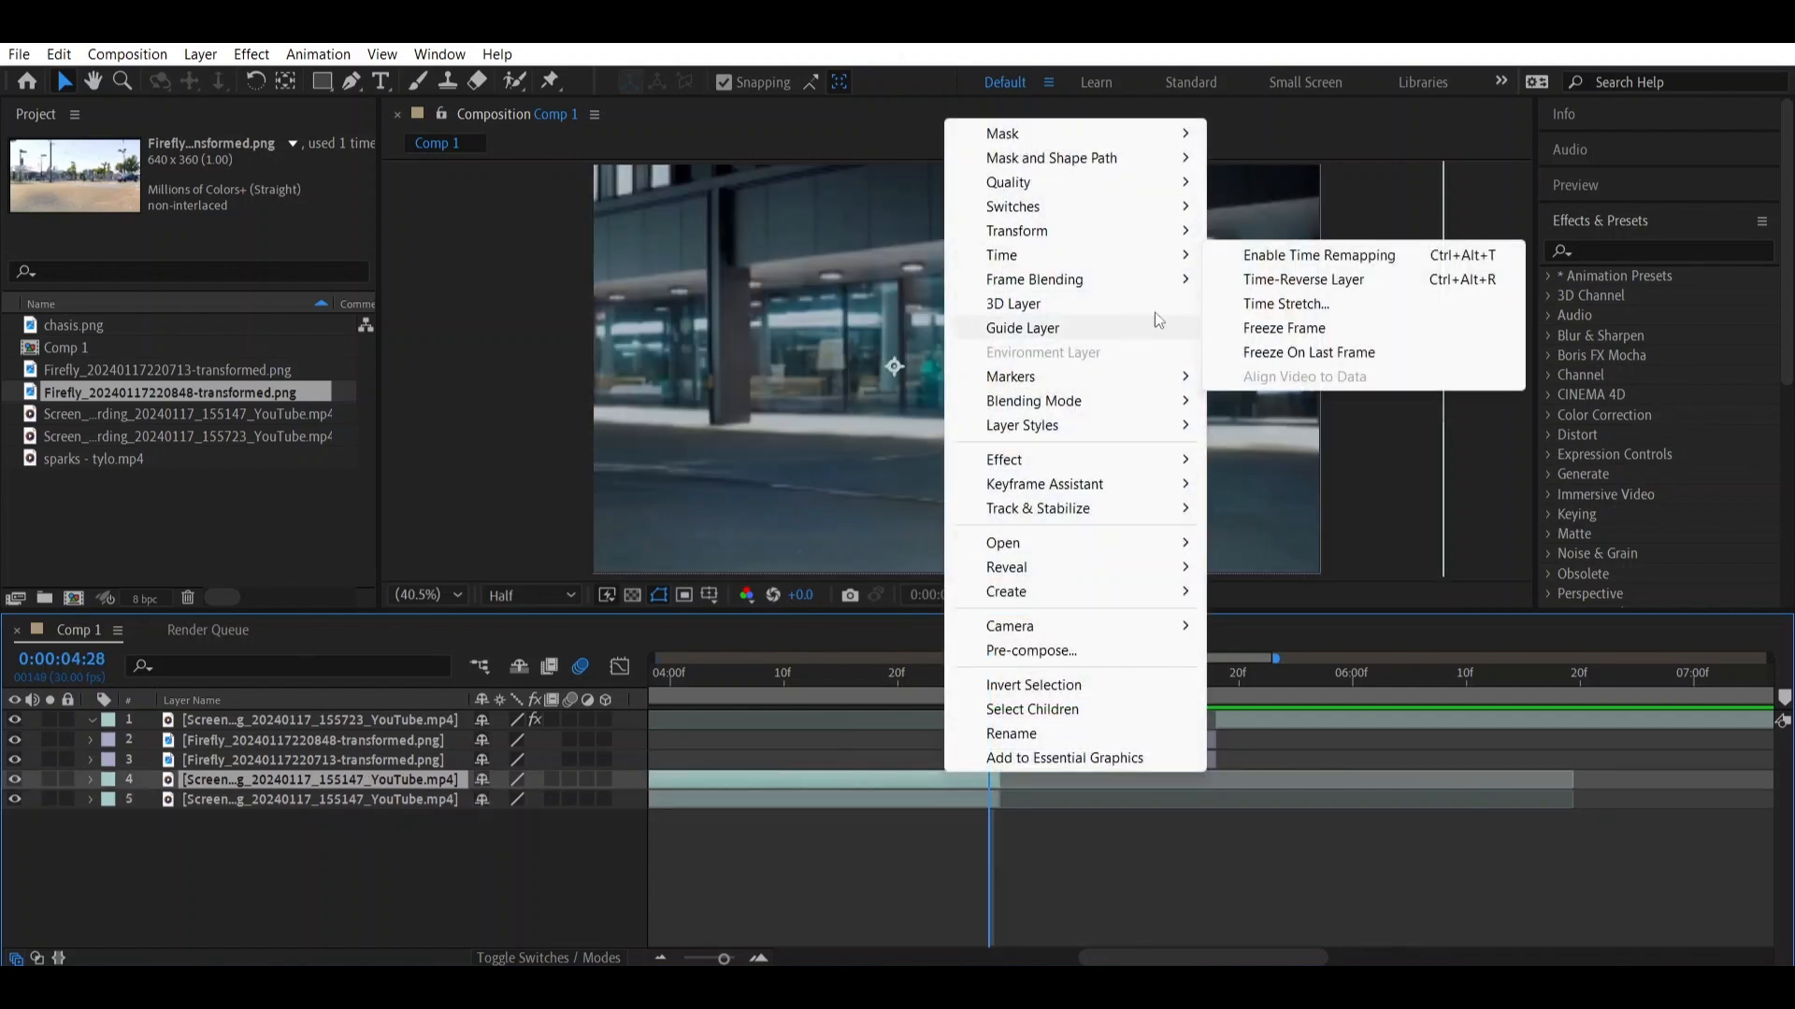
pyautogui.click(1262, 328)
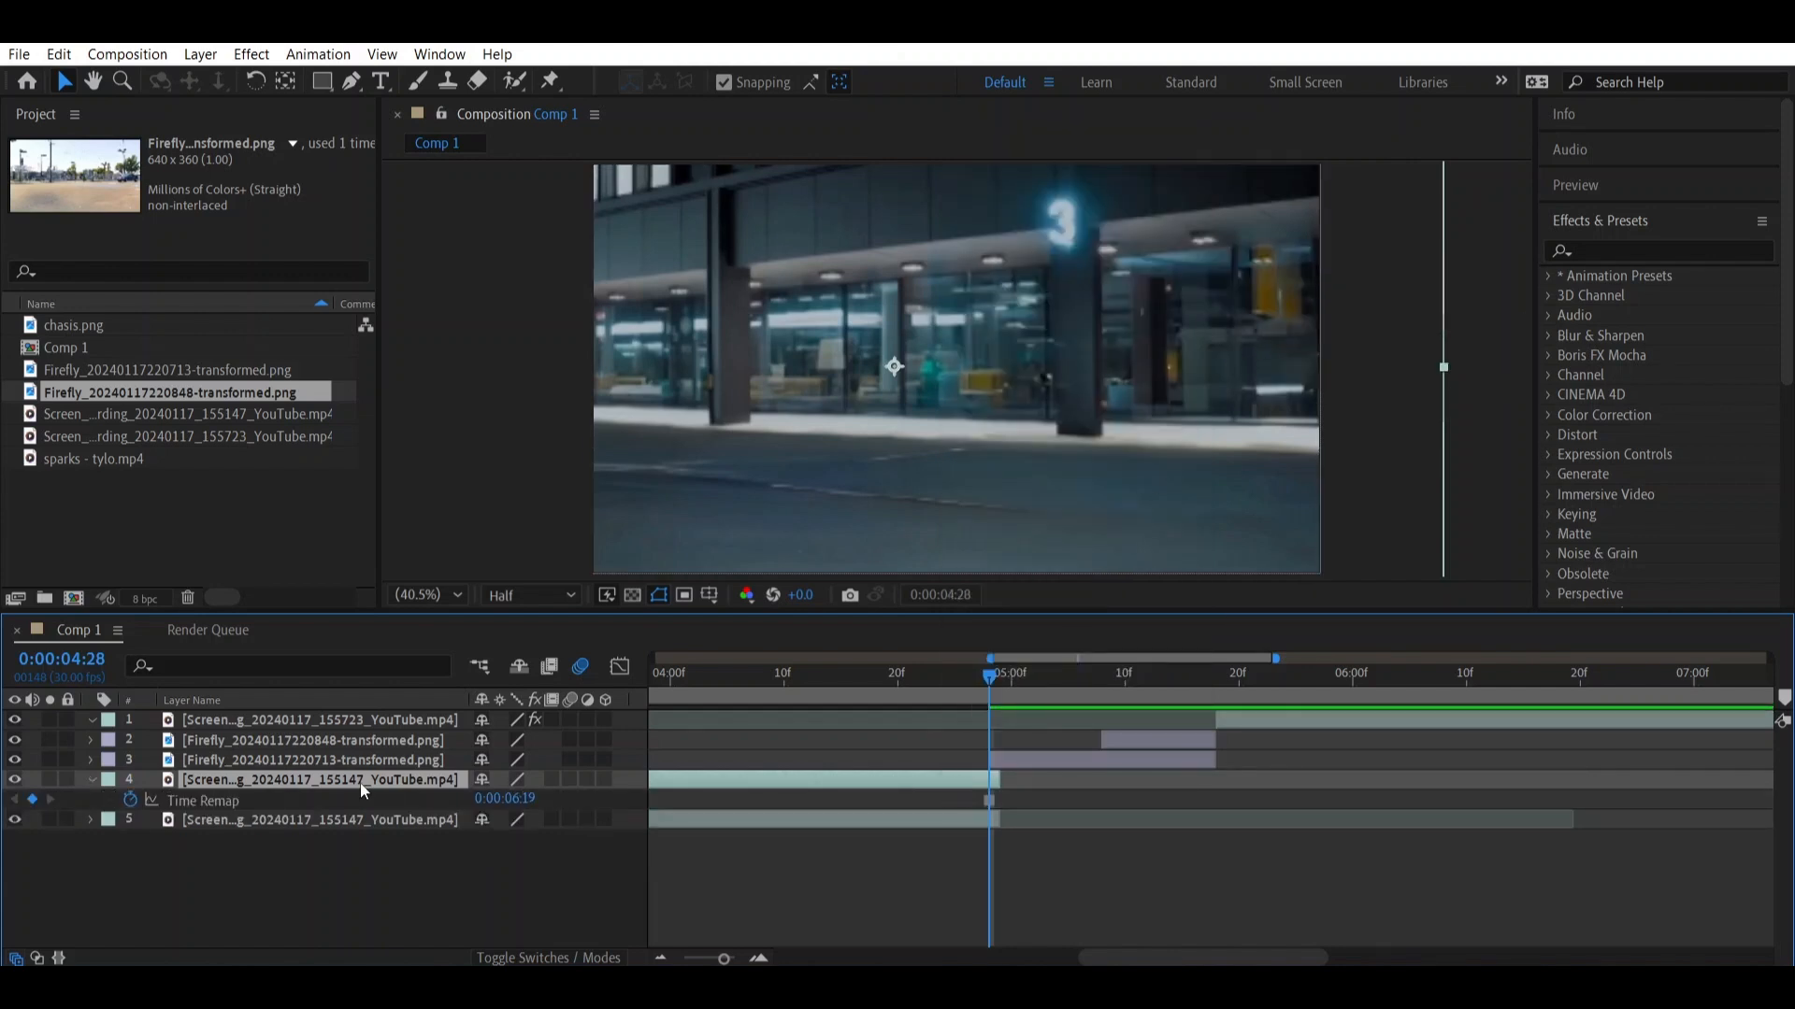
pyautogui.moveTo(365, 787); pyautogui.dragTo(383, 762)
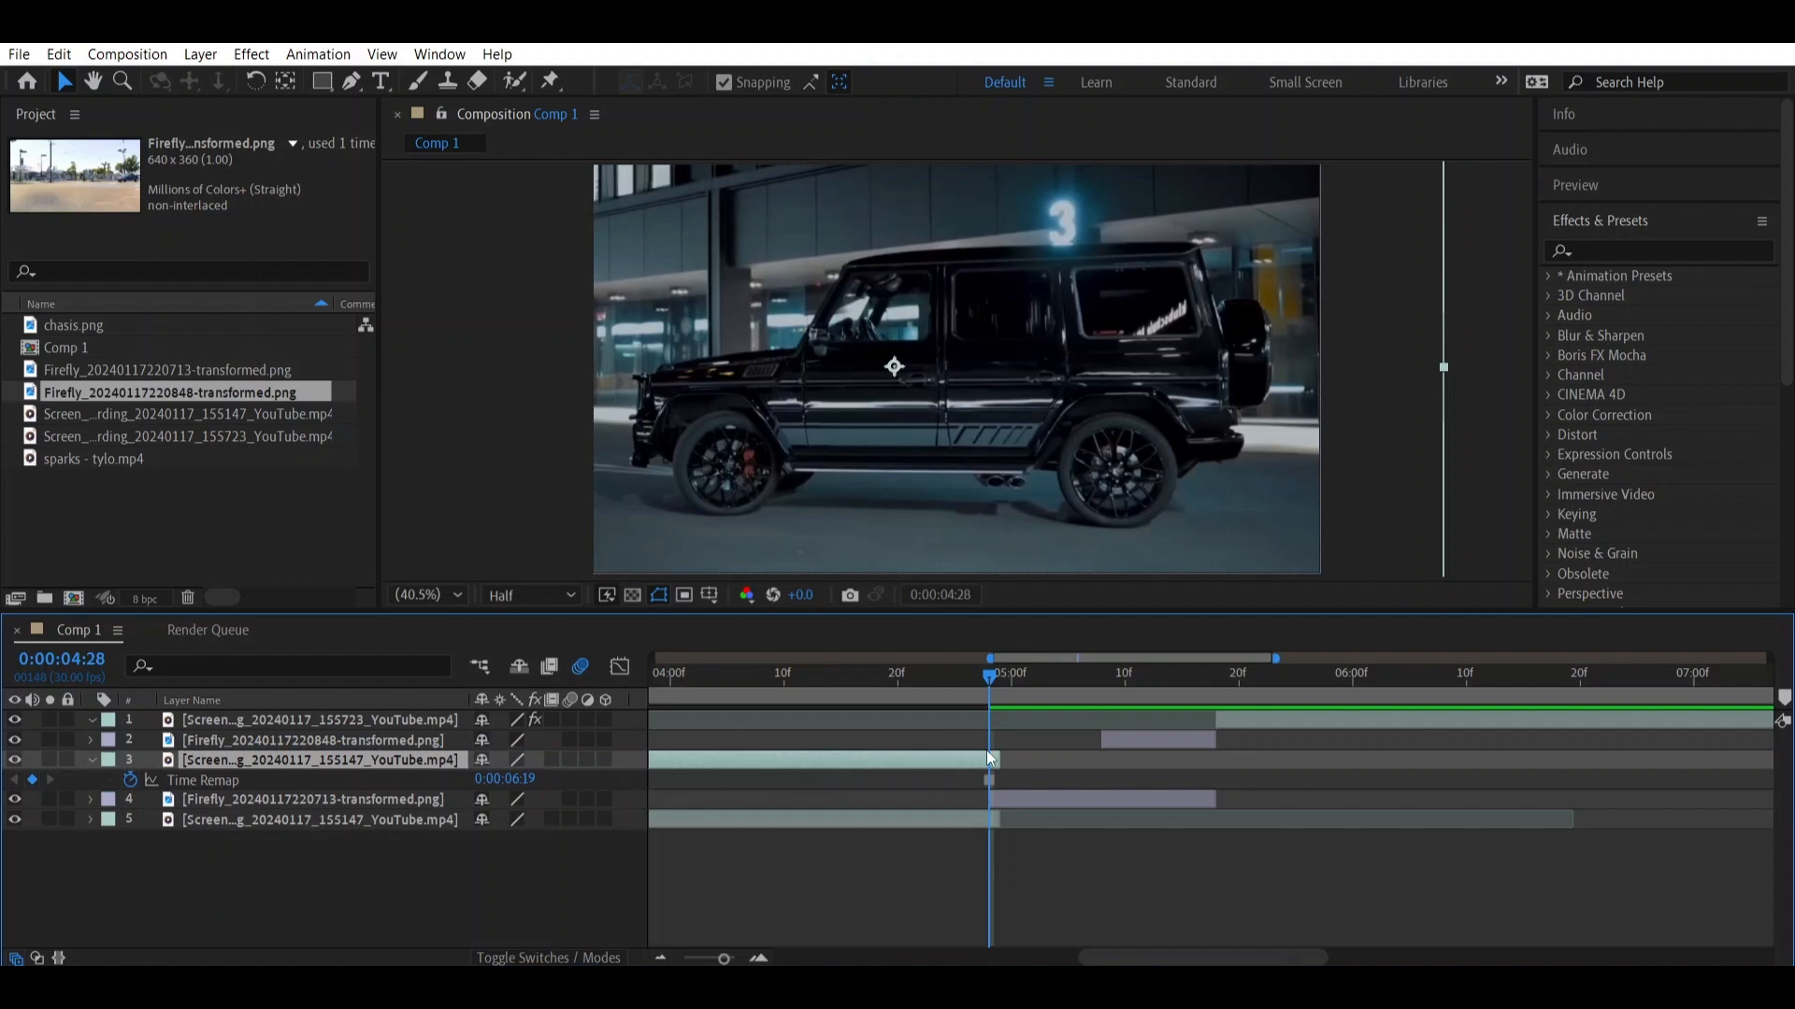
# Trim the frozen 155147 clip layer so it runs only from 0:00:04:28 to 0:00:05:08
pyautogui.hotkey('ctrl', 'shift', 'd')
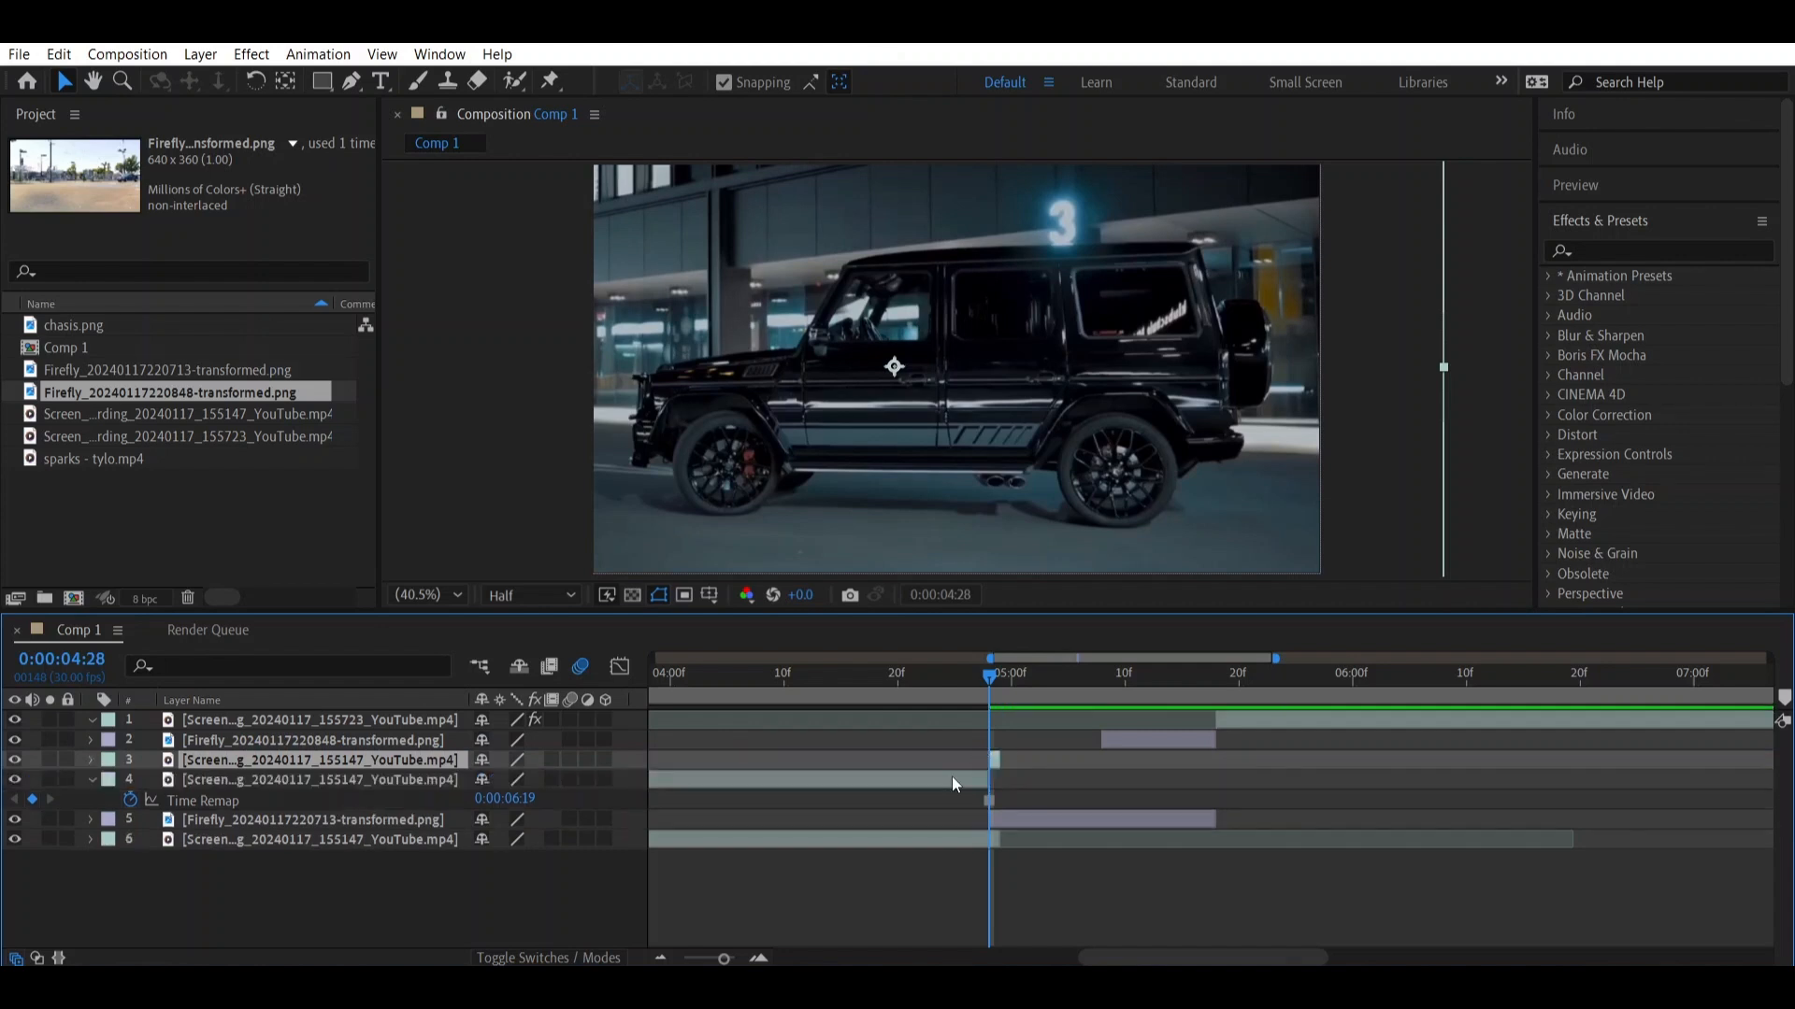
pyautogui.press('Delete')
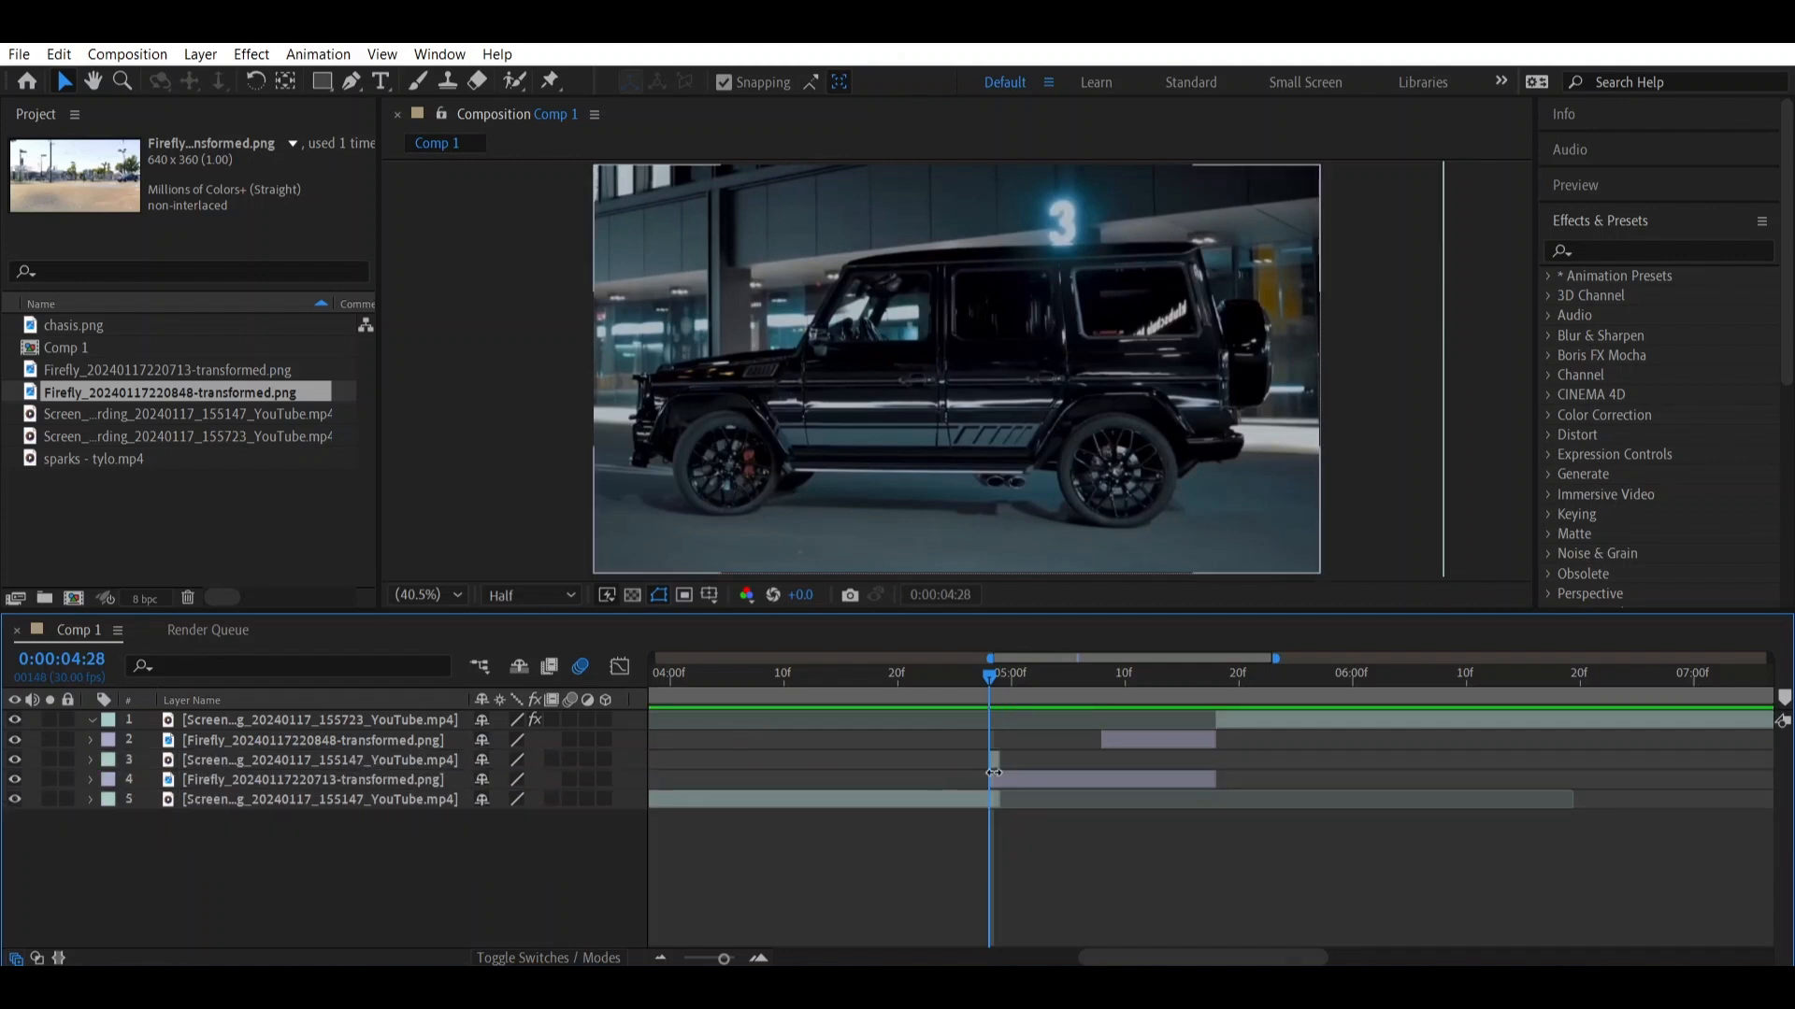
pyautogui.click(1003, 762)
pyautogui.moveTo(1003, 762); pyautogui.dragTo(1100, 766)
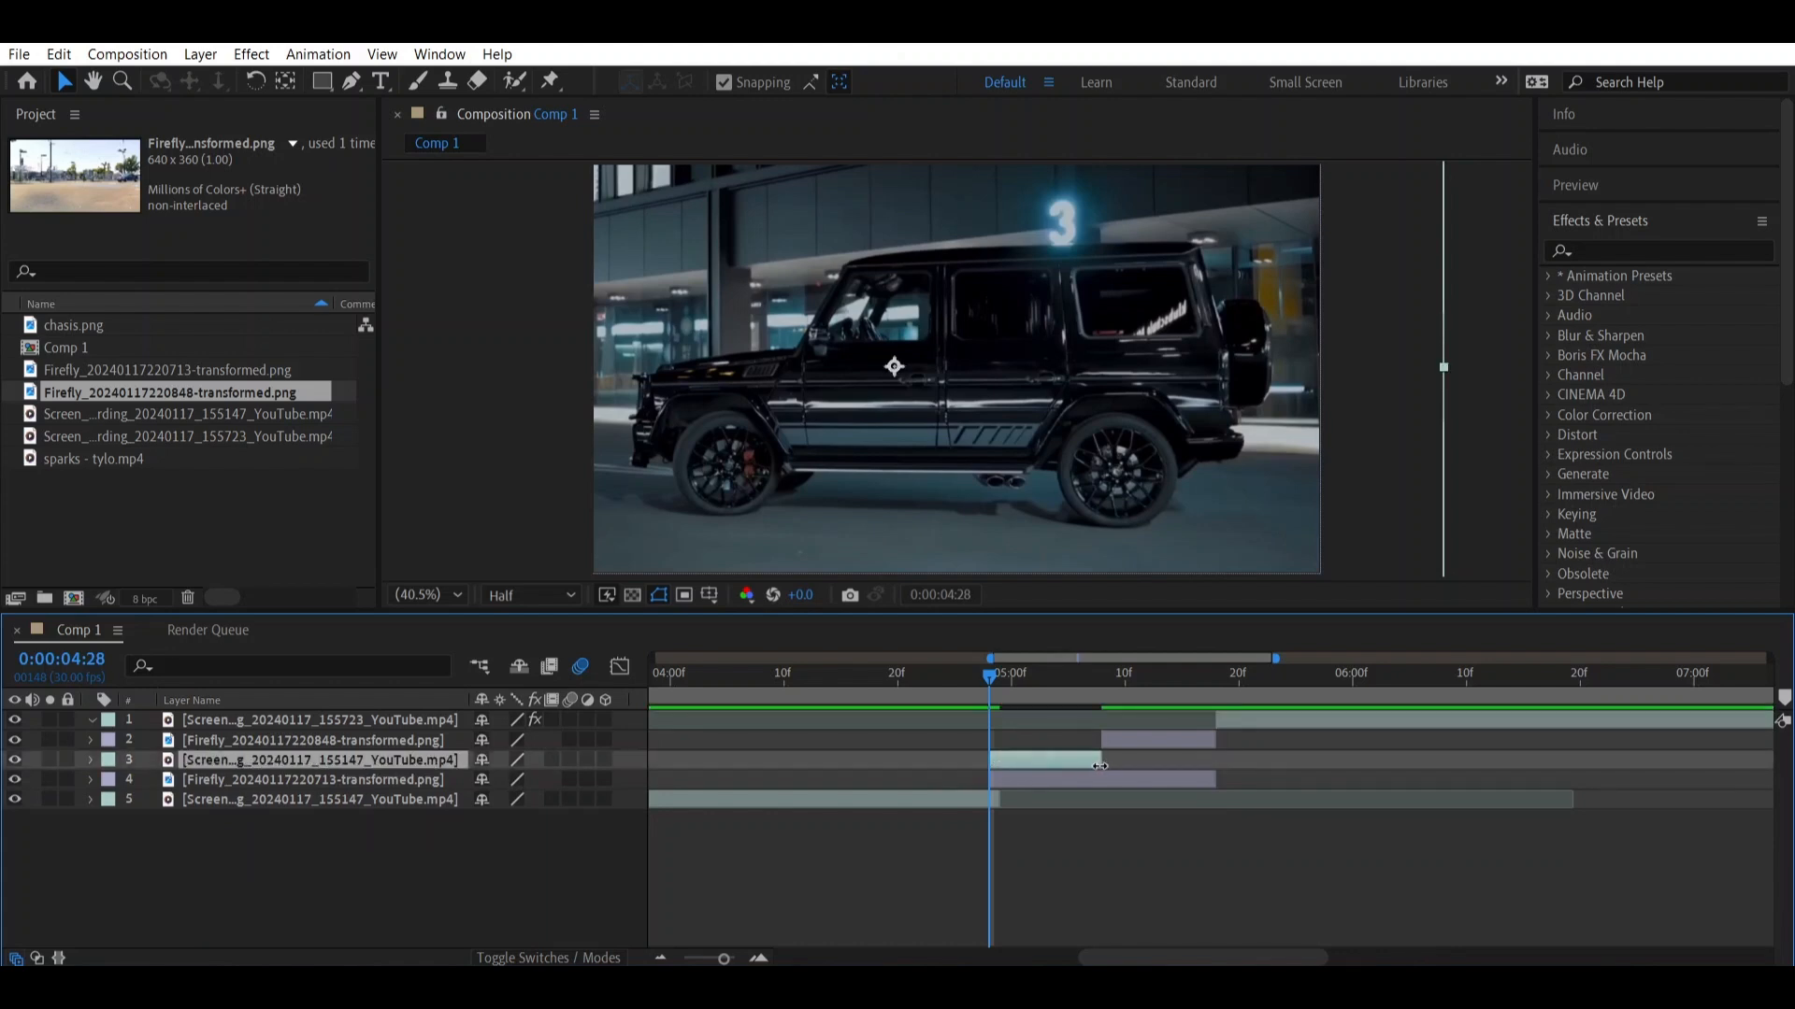
pyautogui.moveTo(990, 693); pyautogui.dragTo(1169, 699)
pyautogui.click(1141, 739)
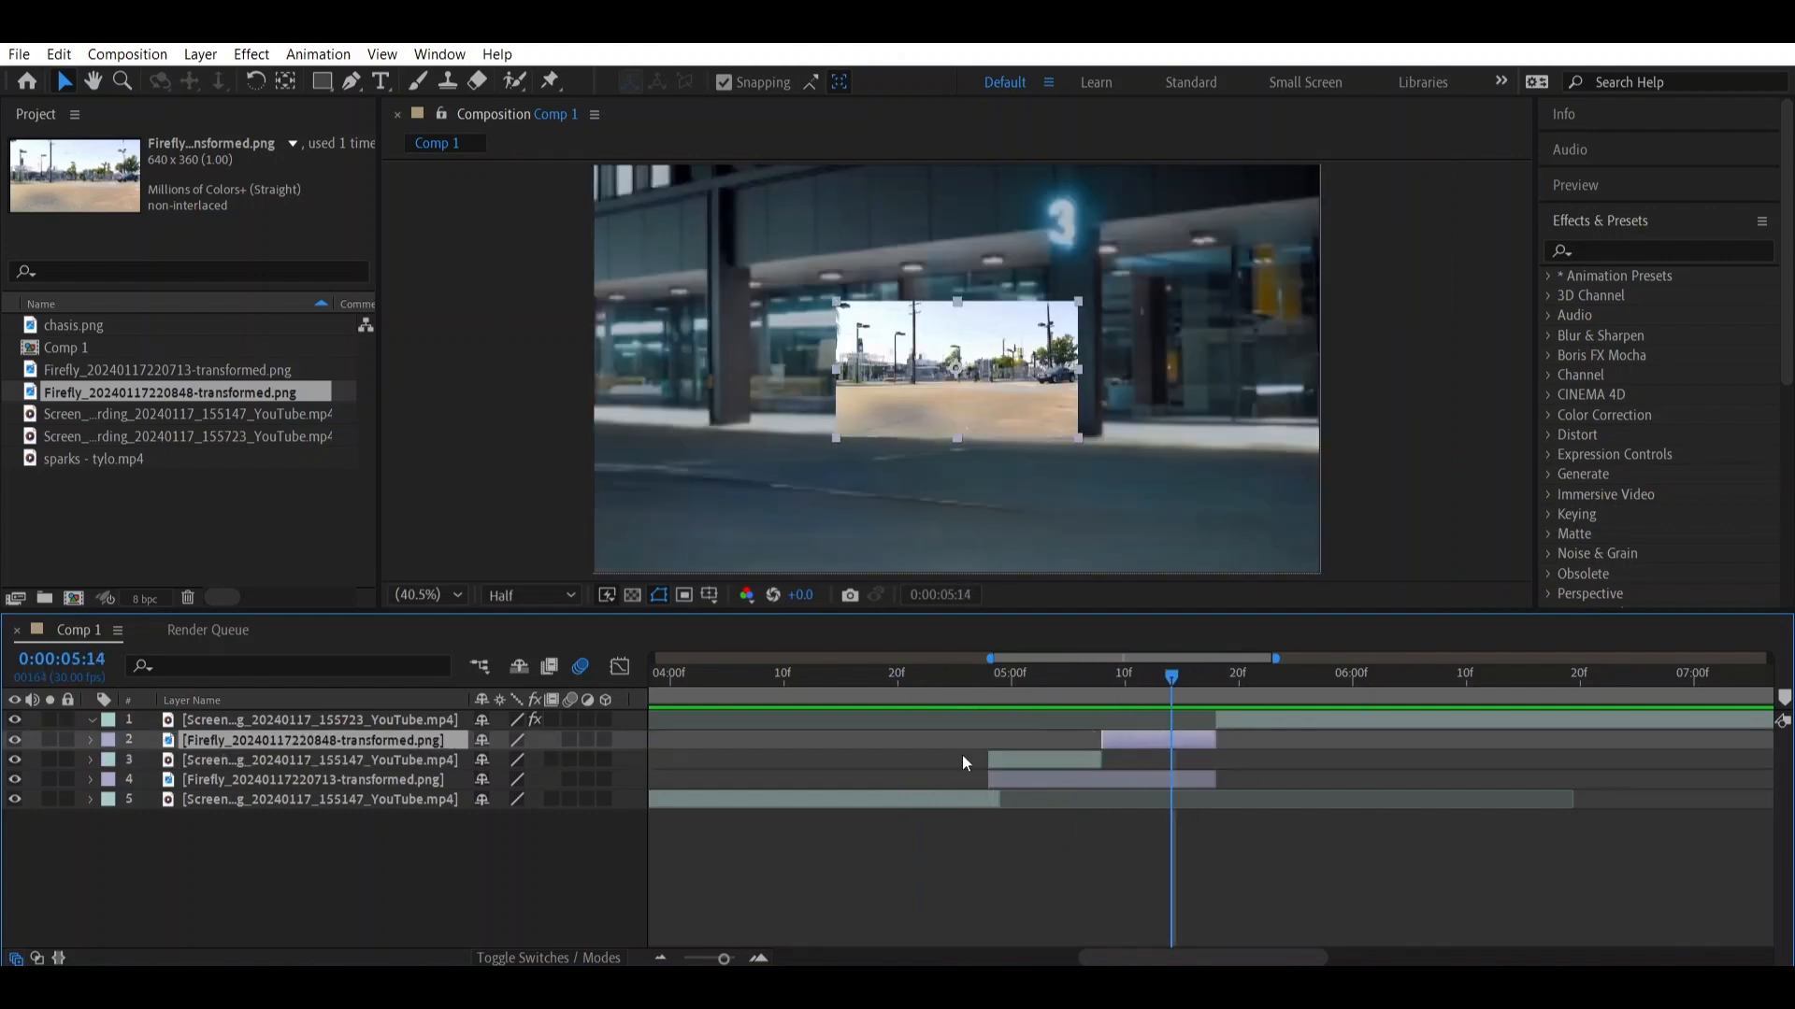
pyautogui.press('s')
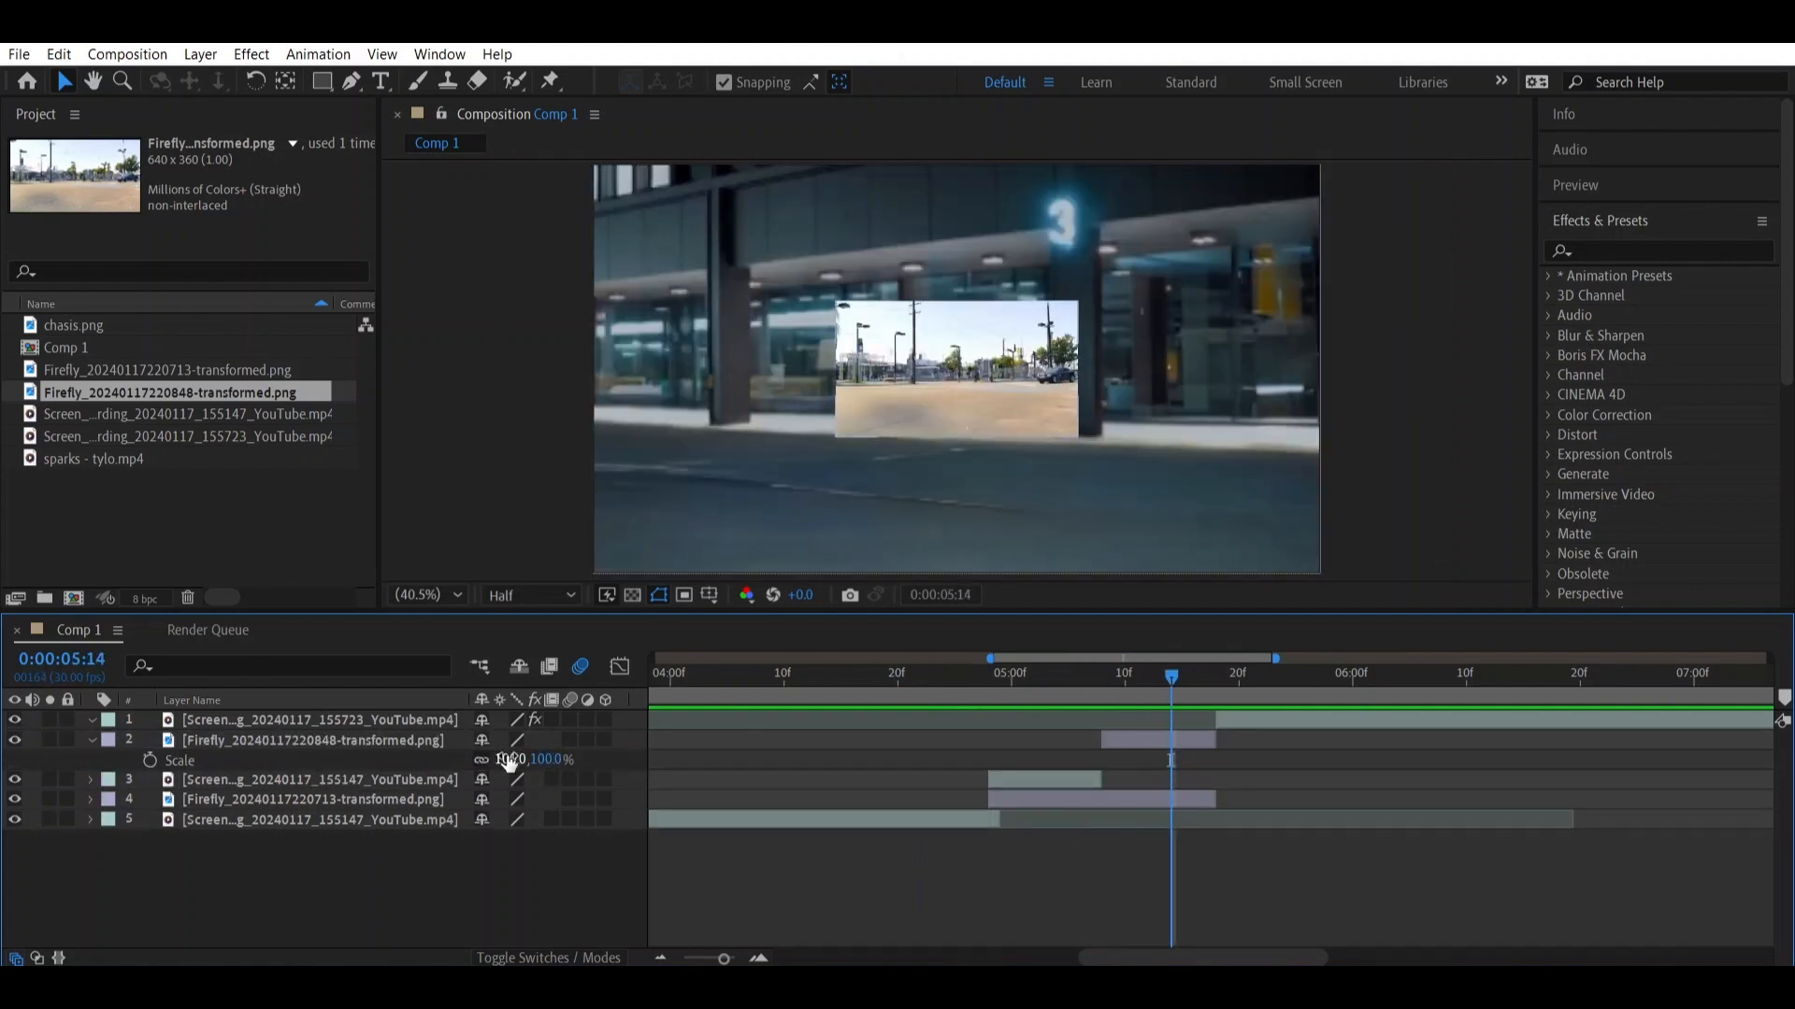
pyautogui.click(514, 759)
pyautogui.write('300')
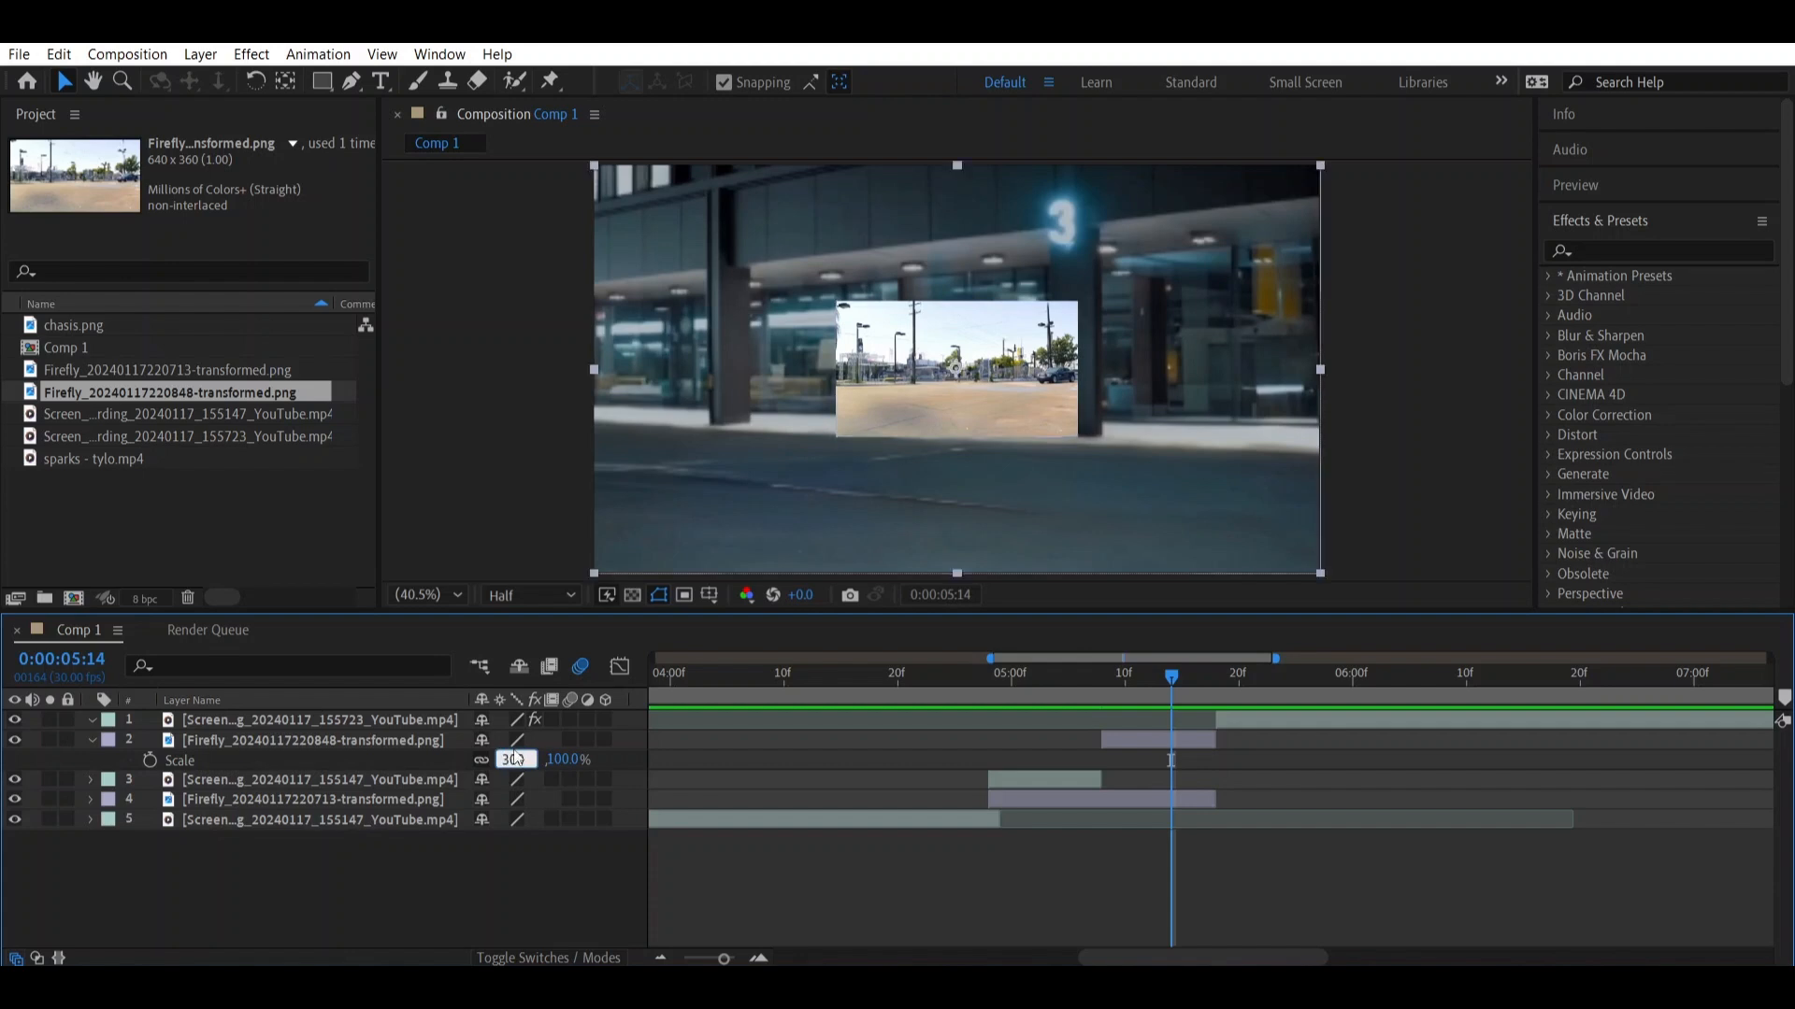
pyautogui.press('Return')
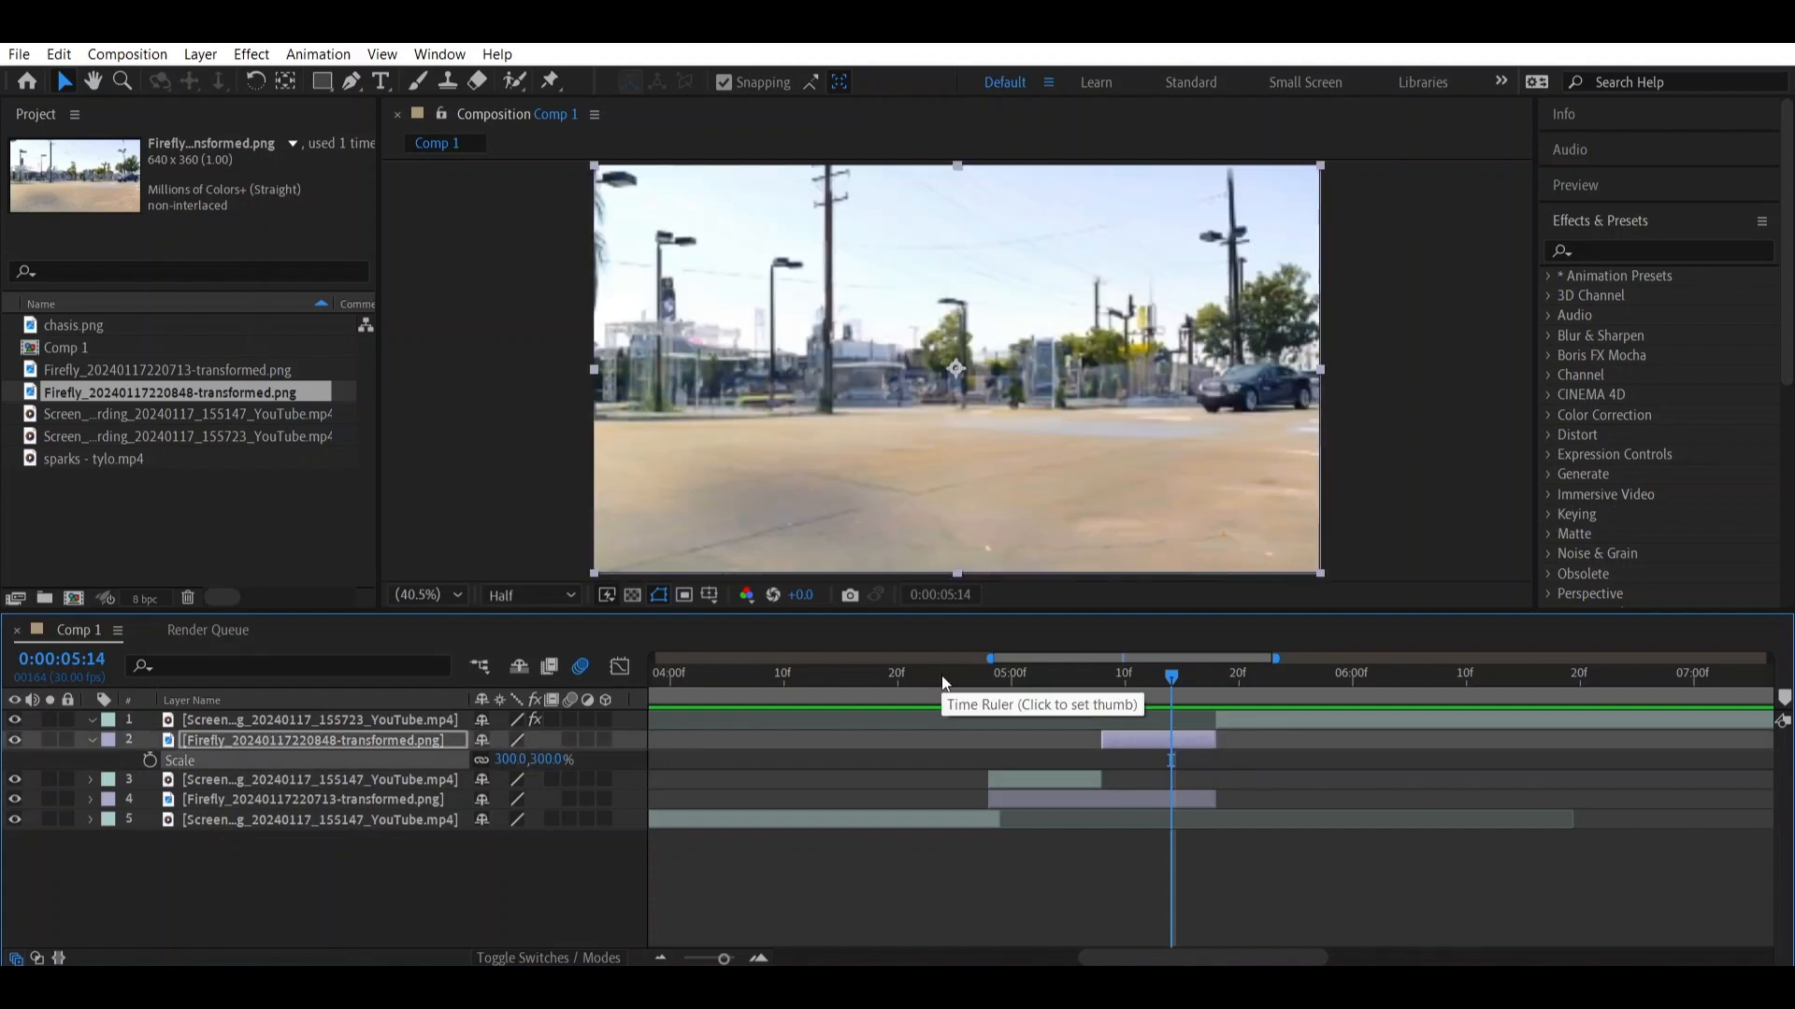
# Mask the front wheel on the frozen 155147 layer at 0:00:04:28 with a closed Pen tool outline around the tyre
pyautogui.moveTo(939, 675)
pyautogui.mouseDown()
pyautogui.moveTo(1122, 688)
pyautogui.moveTo(921, 688)
pyautogui.mouseUp()
pyautogui.click(354, 757)
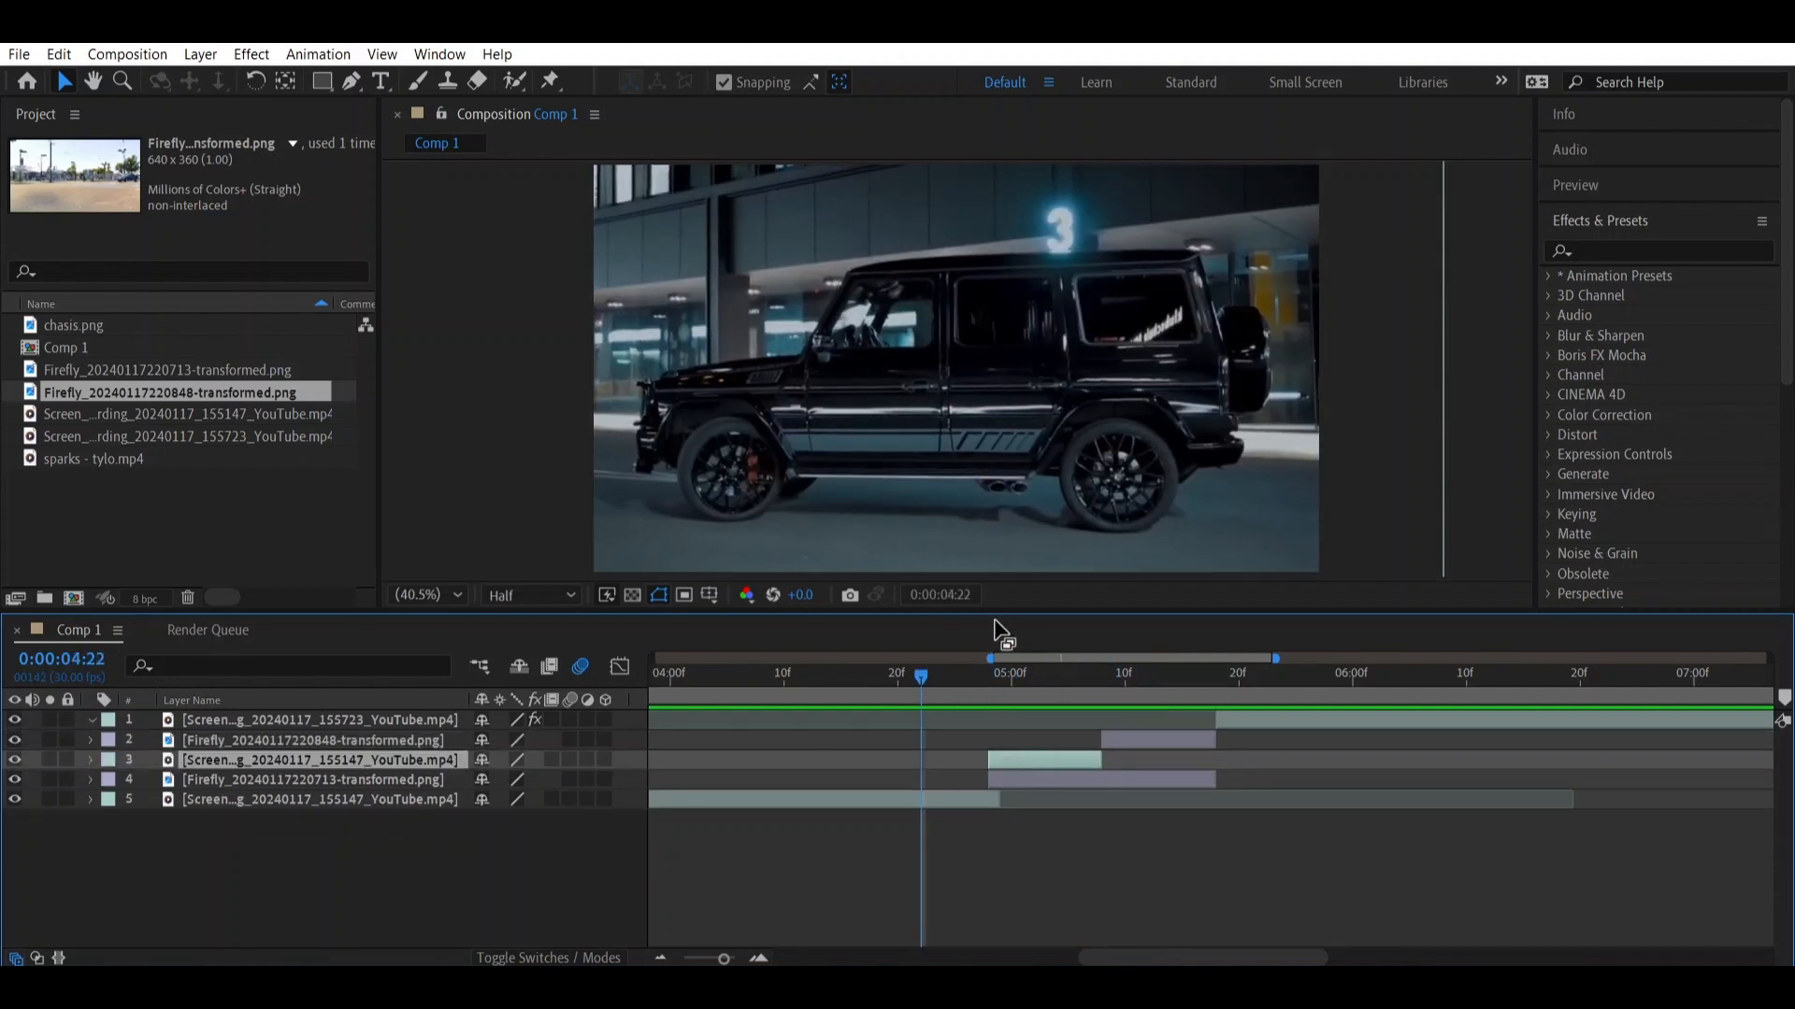
pyautogui.moveTo(1003, 612); pyautogui.dragTo(996, 745)
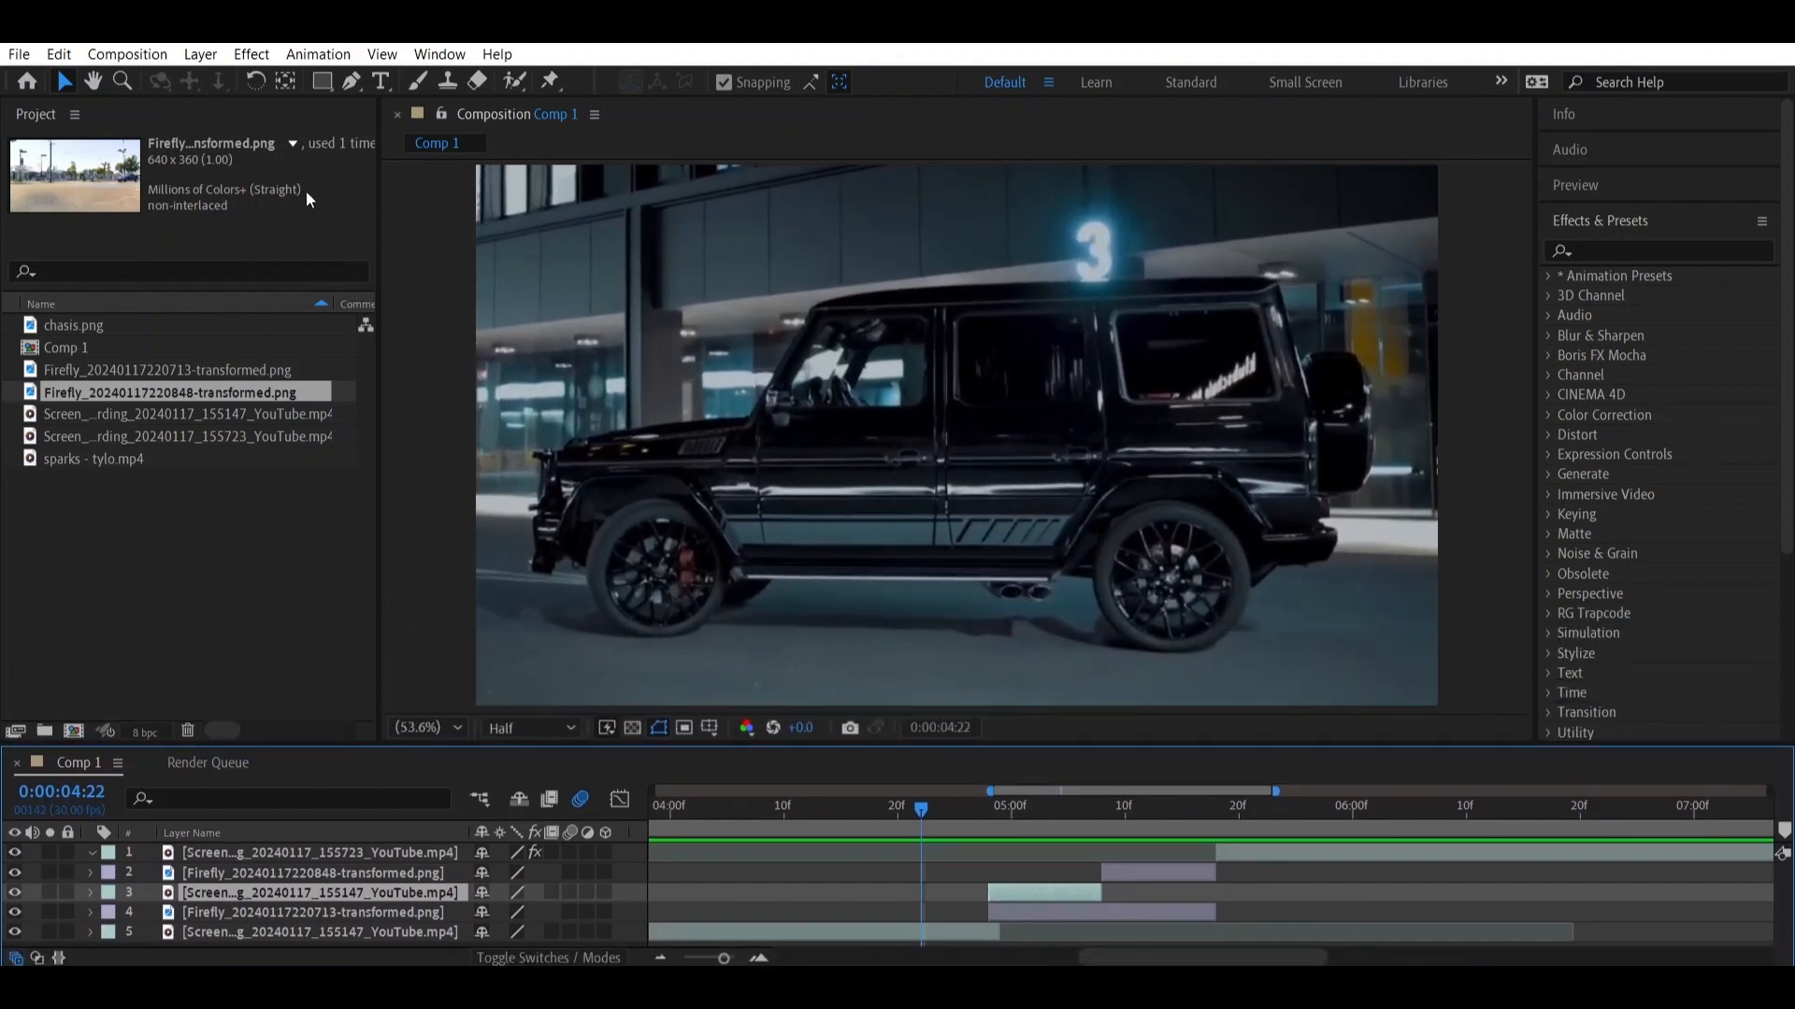
pyautogui.click(351, 83)
pyautogui.press('/')
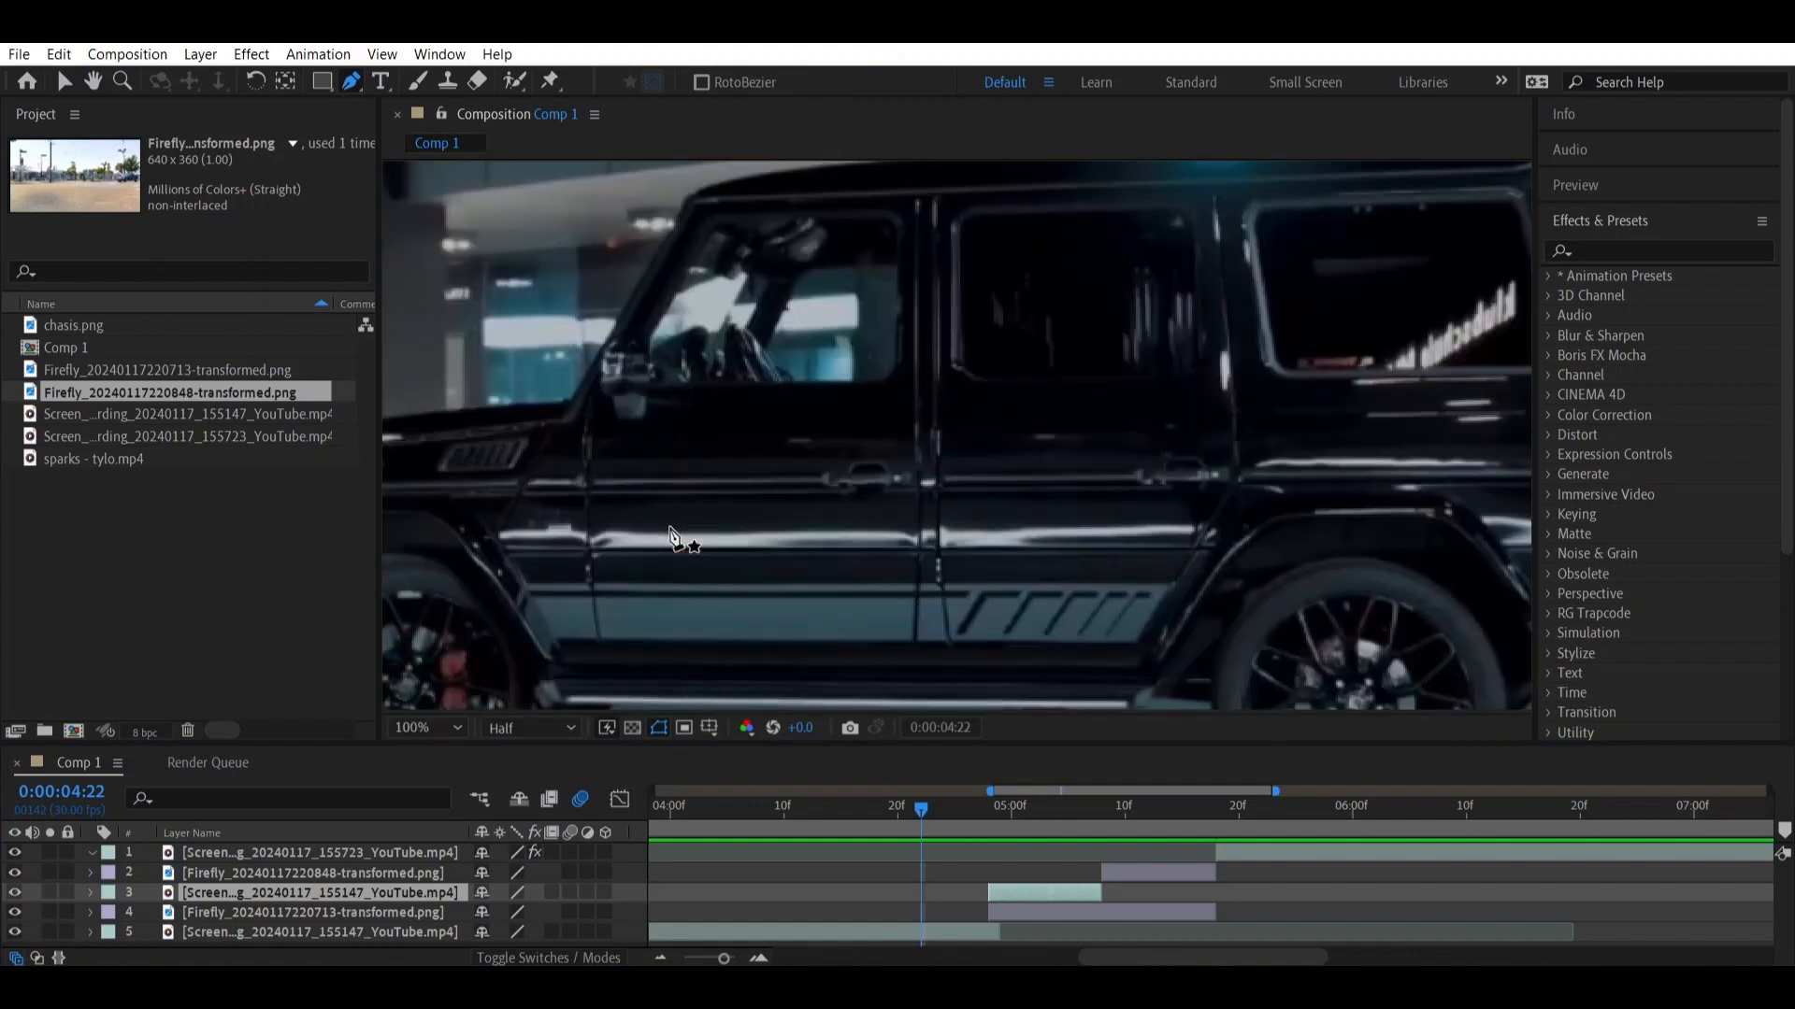
pyautogui.click(944, 931)
pyautogui.press('space')
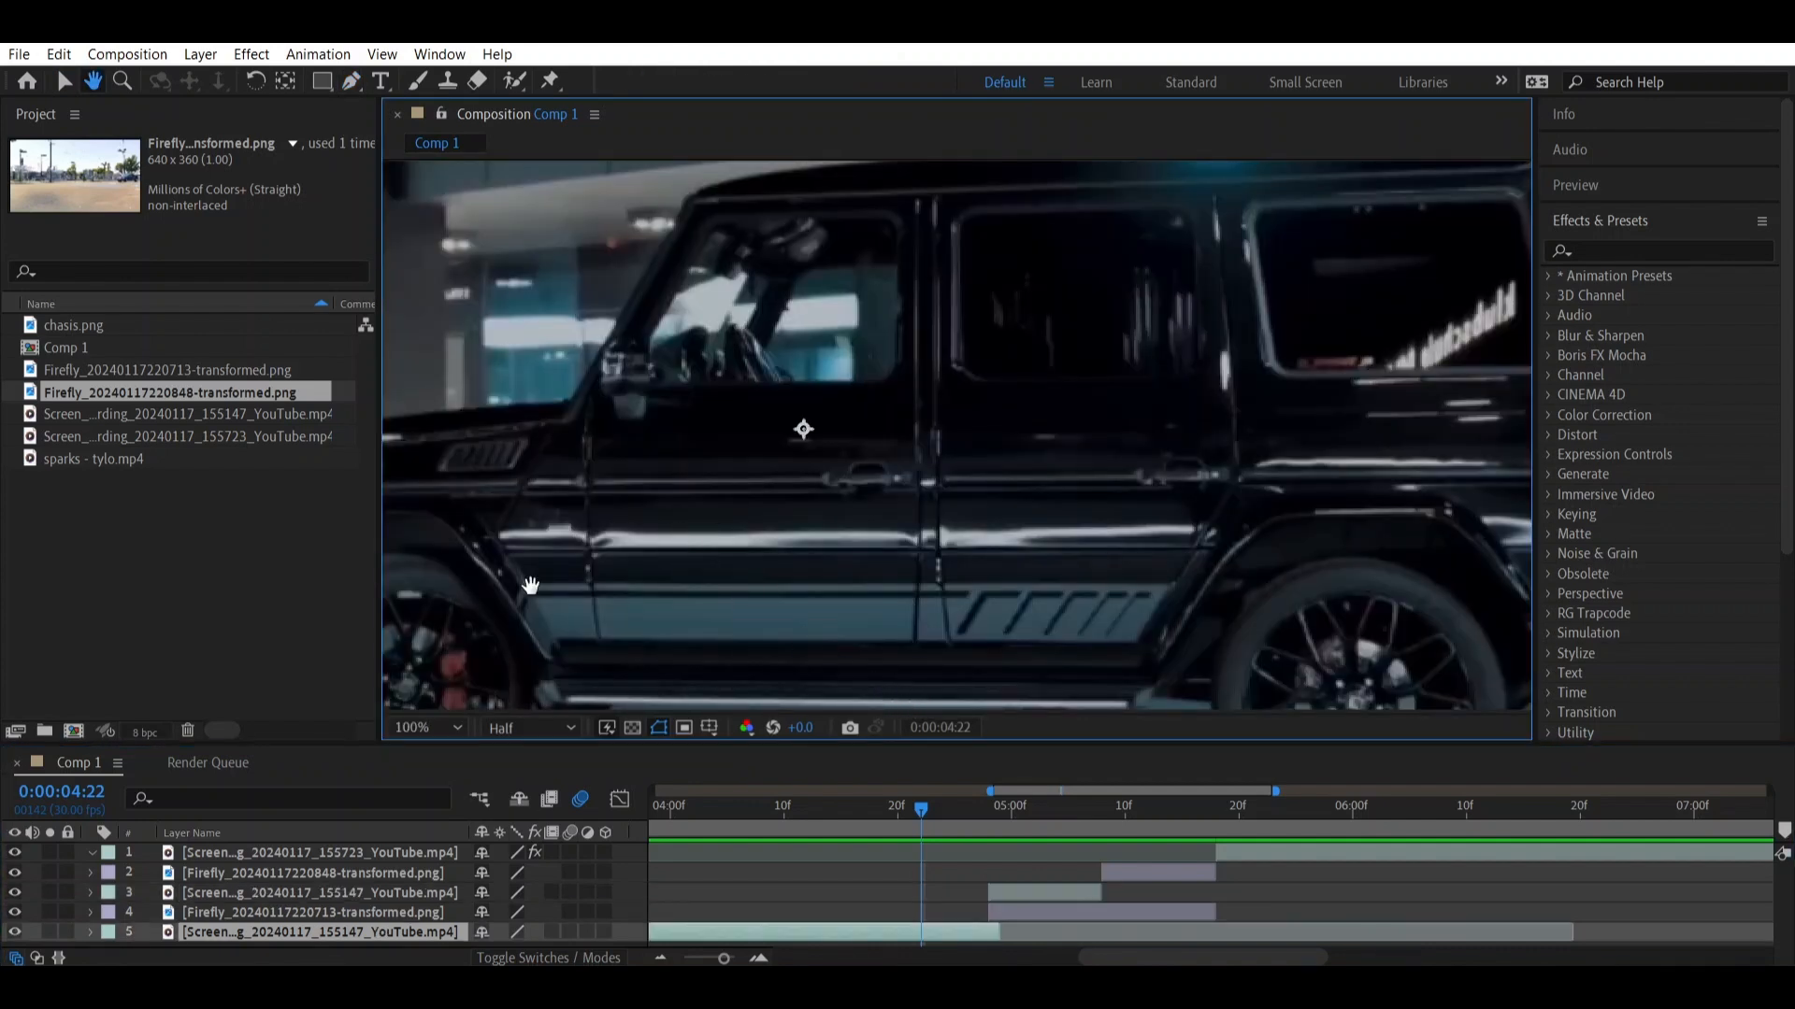
pyautogui.moveTo(532, 589); pyautogui.dragTo(920, 437)
pyautogui.click(987, 809)
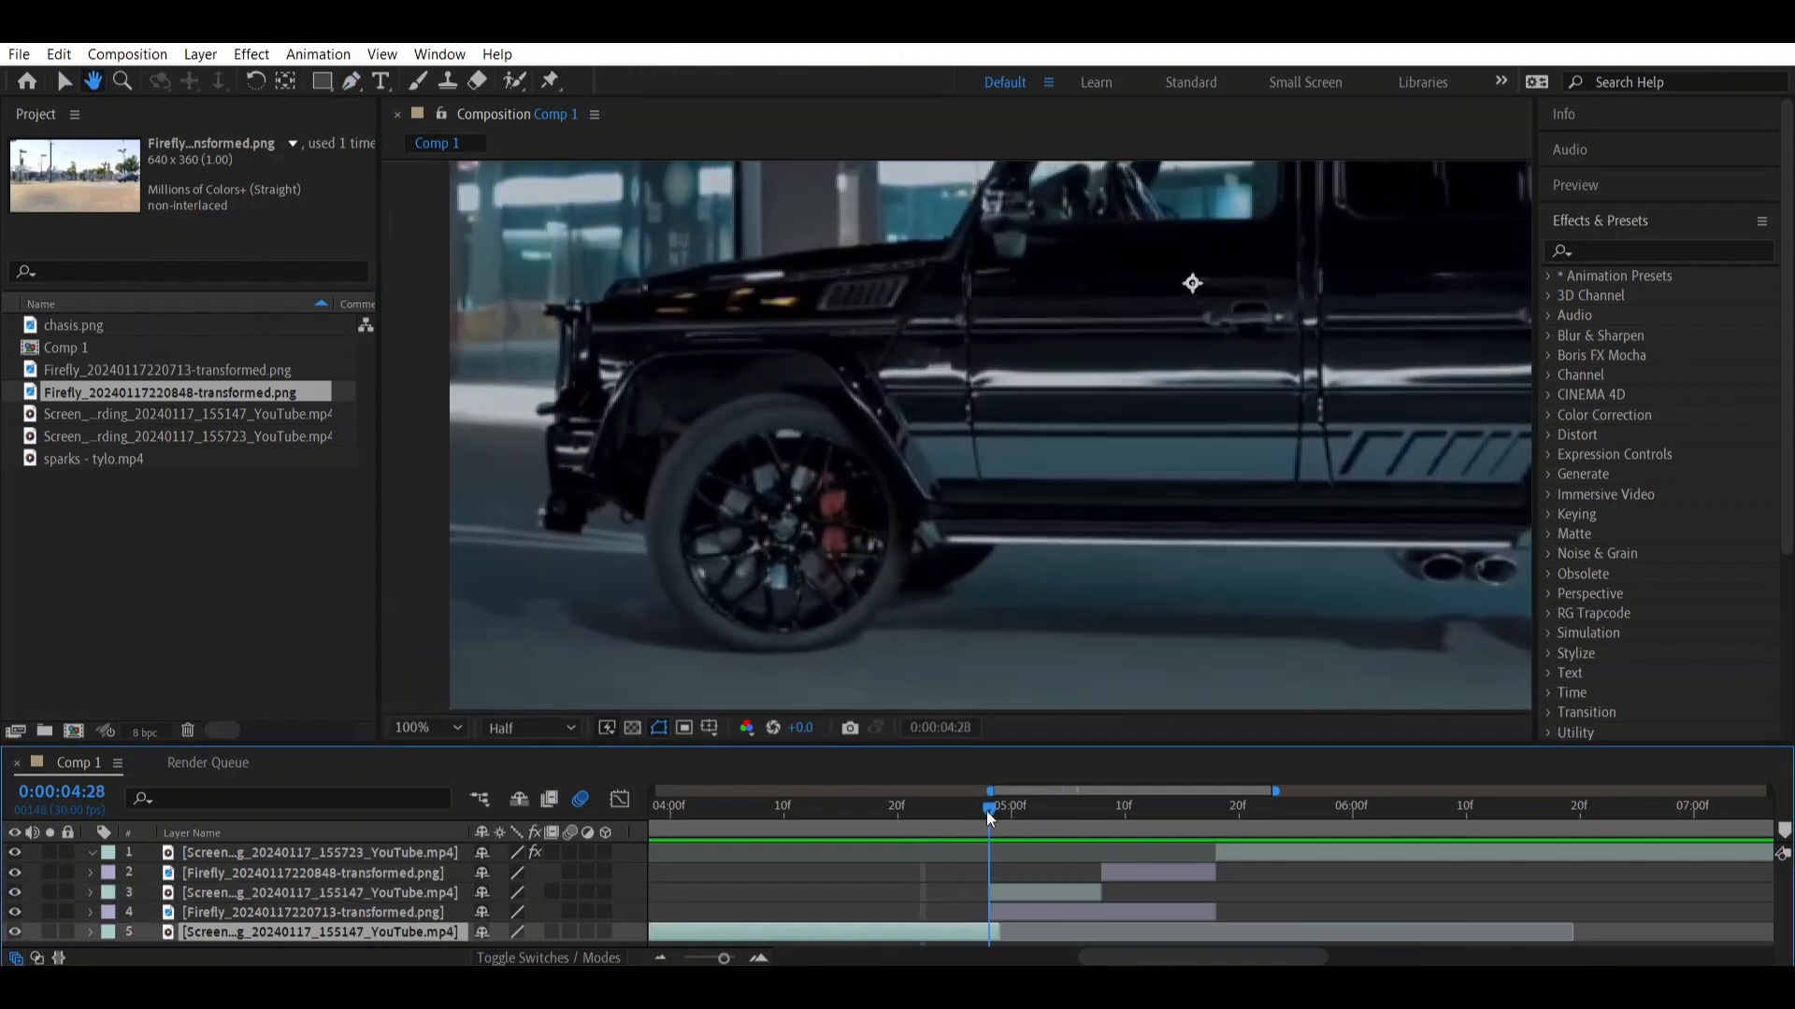
pyautogui.click(1008, 889)
pyautogui.press('g')
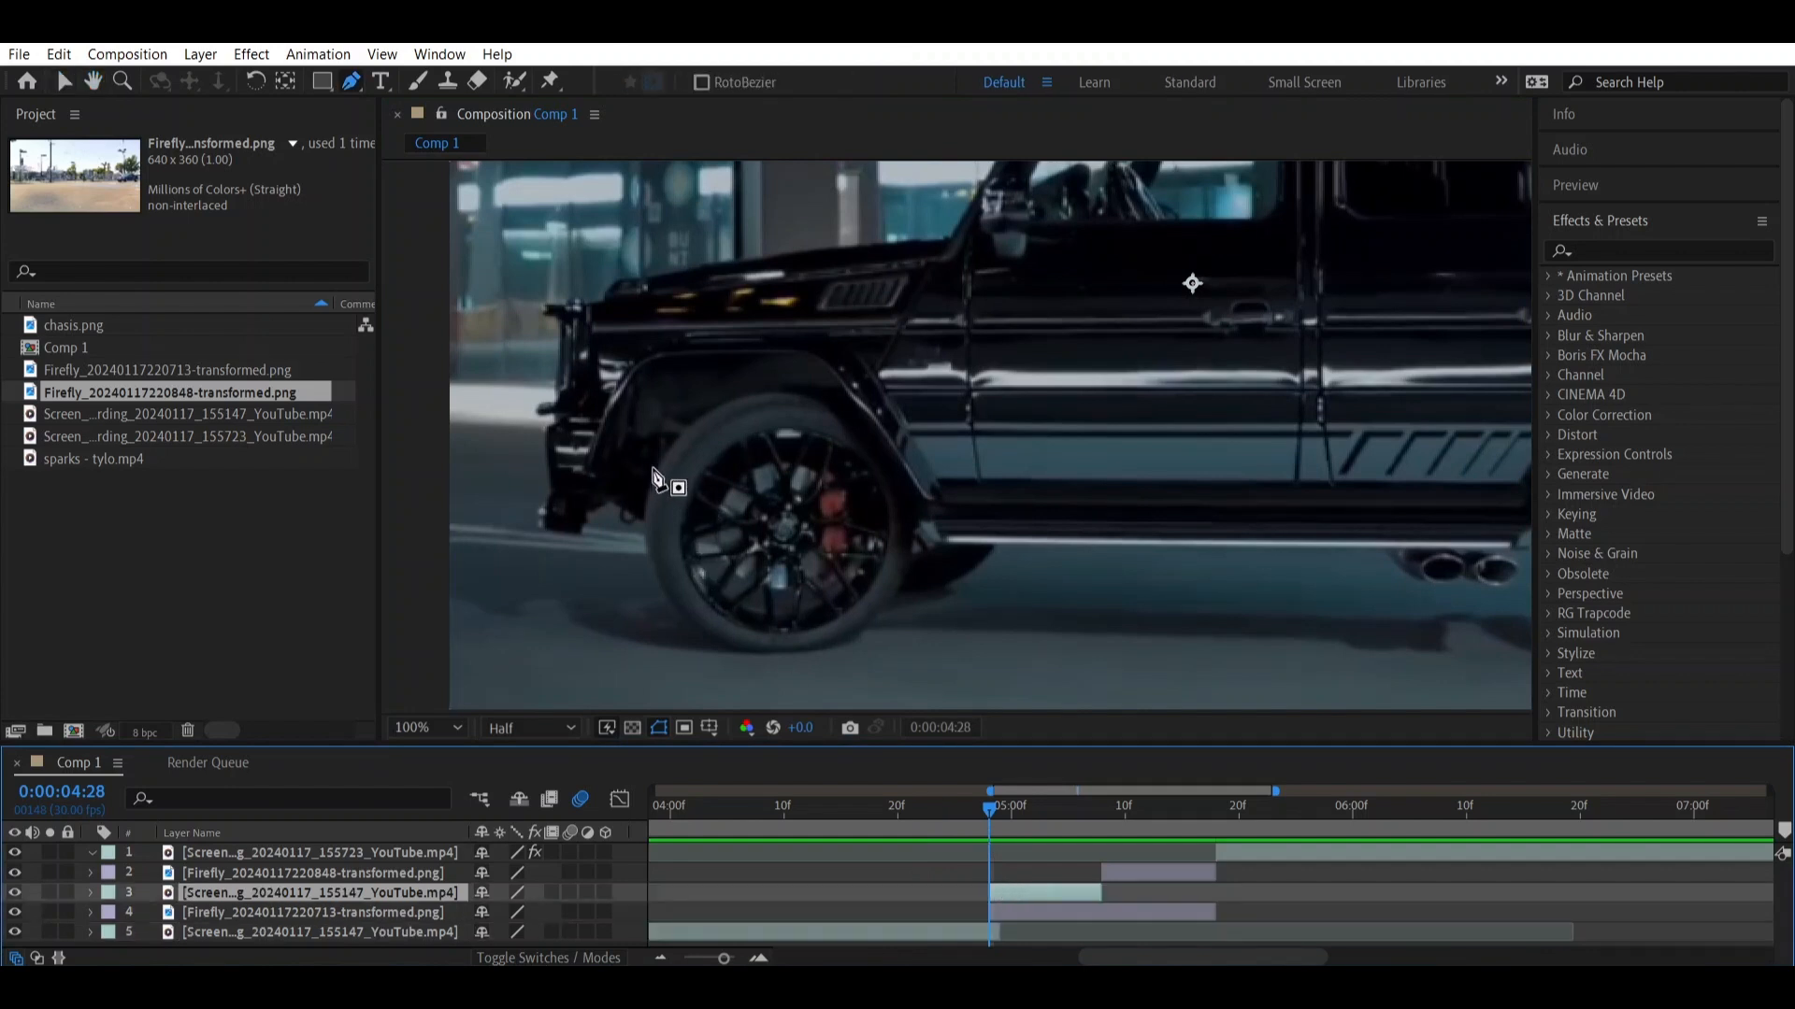
pyautogui.click(651, 468)
pyautogui.click(640, 512)
pyautogui.click(648, 559)
pyautogui.click(656, 594)
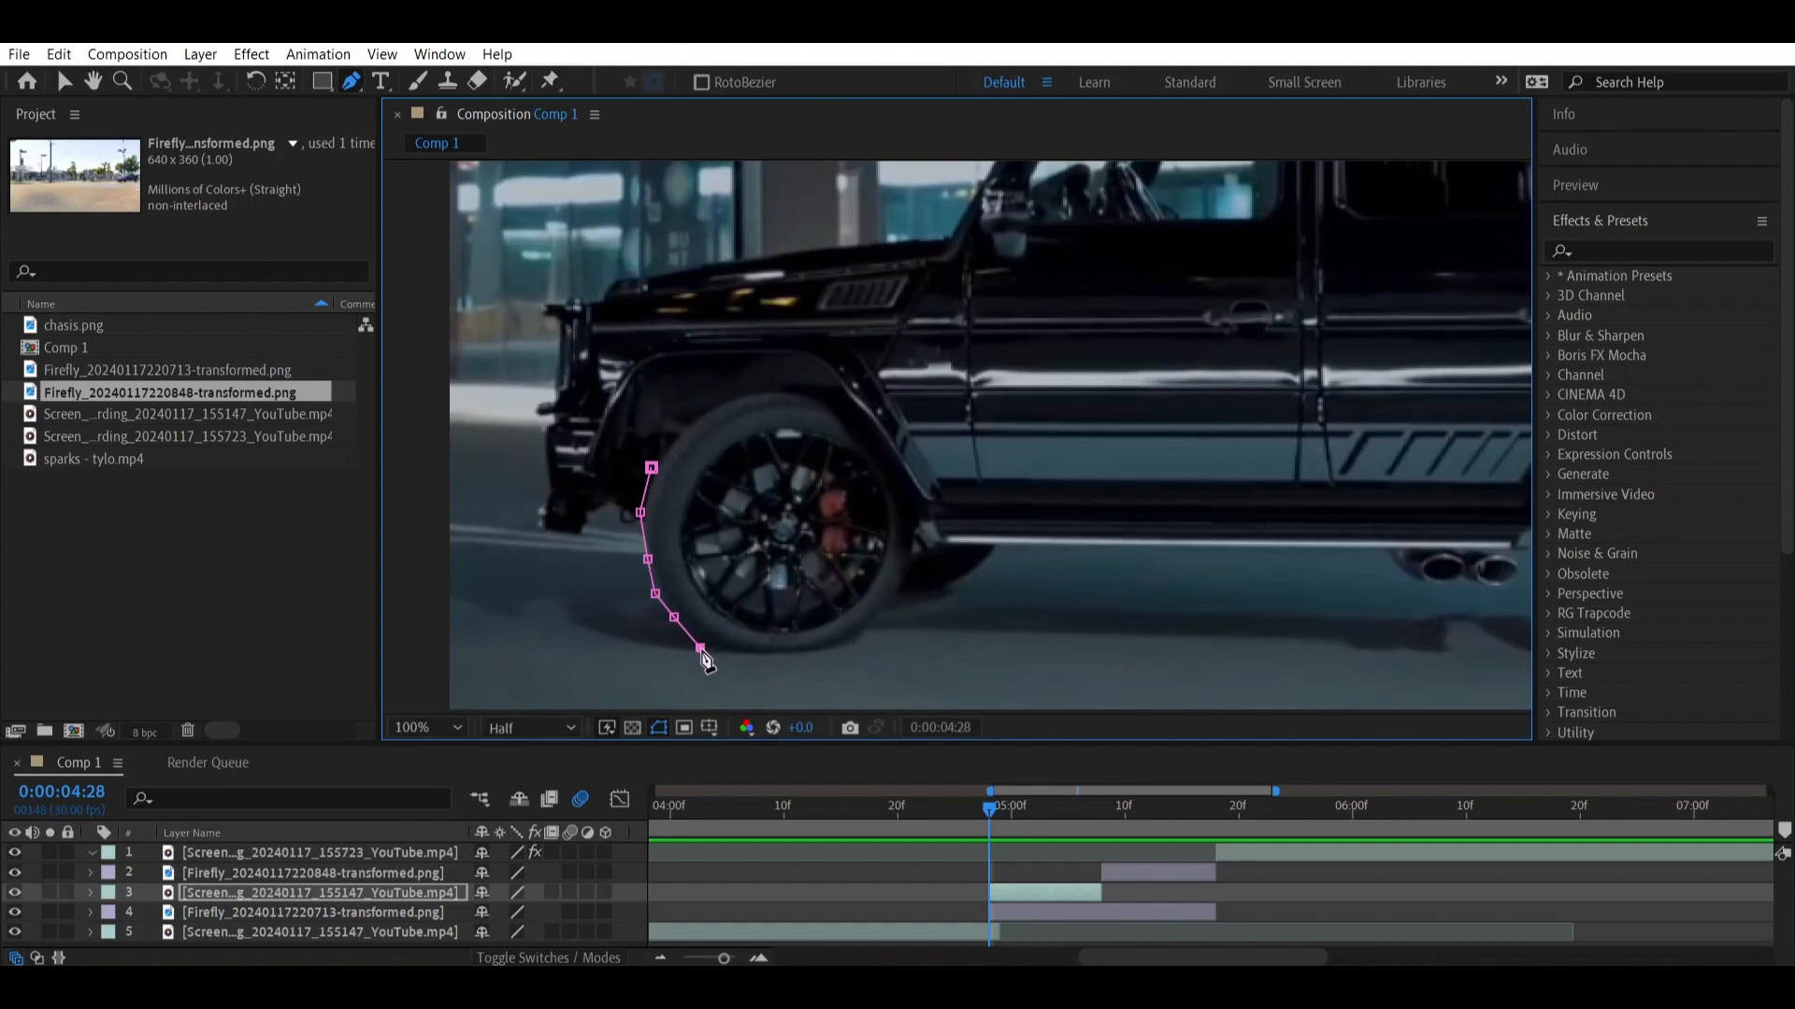
pyautogui.hotkey('ctrl', 'z')
pyautogui.click(716, 647)
pyautogui.click(747, 659)
pyautogui.click(811, 660)
pyautogui.click(866, 644)
pyautogui.click(898, 616)
pyautogui.click(920, 570)
pyautogui.click(912, 485)
pyautogui.click(880, 449)
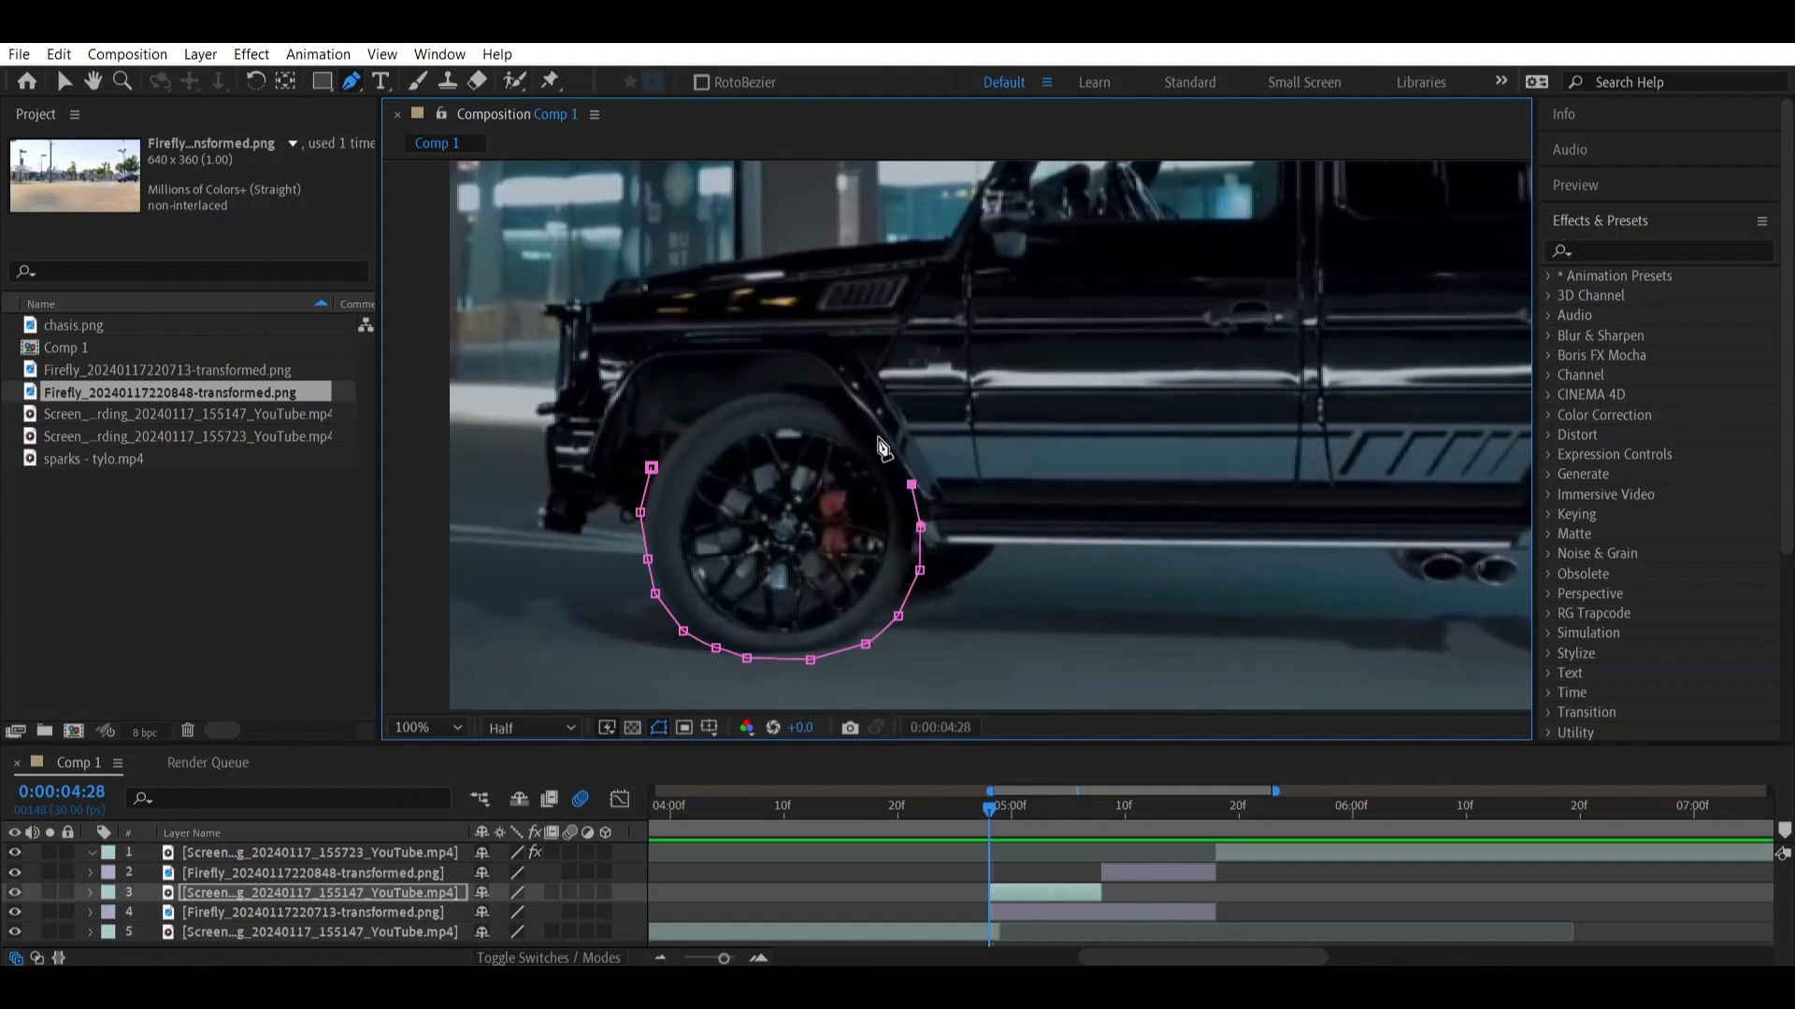
pyautogui.click(878, 436)
pyautogui.click(848, 412)
pyautogui.click(803, 395)
pyautogui.click(763, 388)
pyautogui.click(714, 399)
pyautogui.click(673, 425)
pyautogui.click(652, 467)
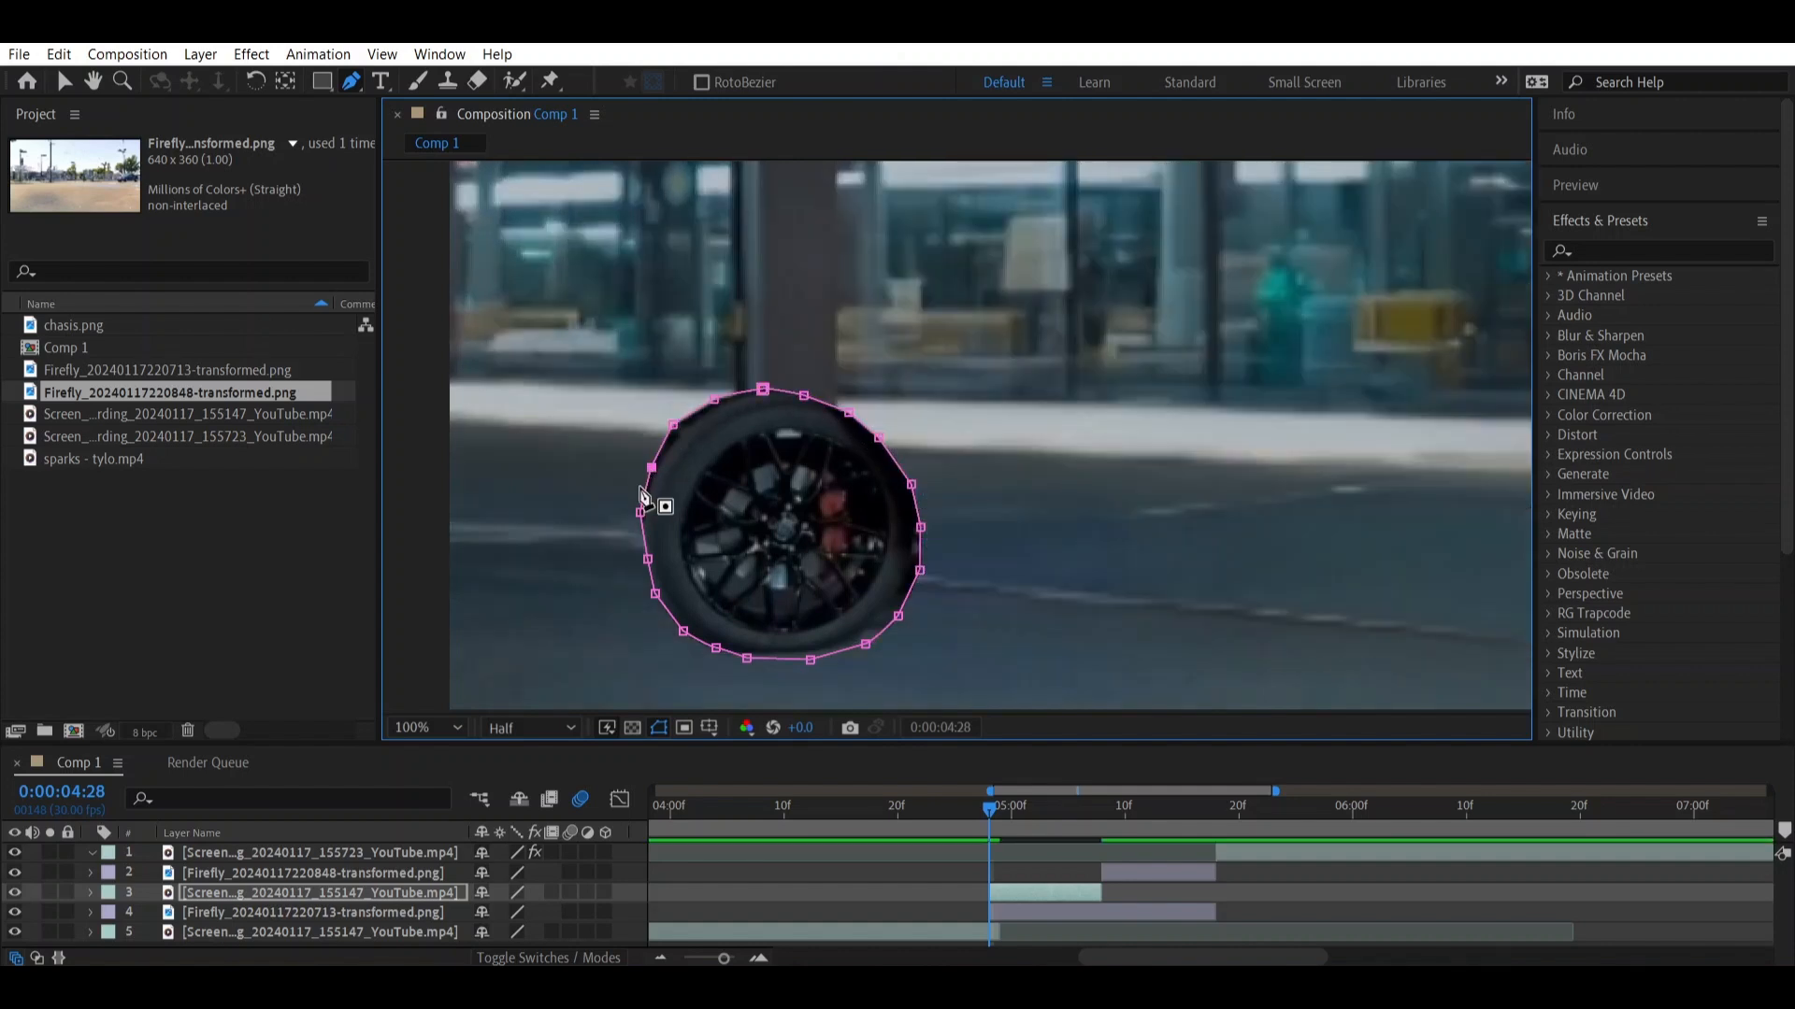
# Duplicate the masked front wheel layer and delete the mask from the upper copy
pyautogui.click(1035, 893)
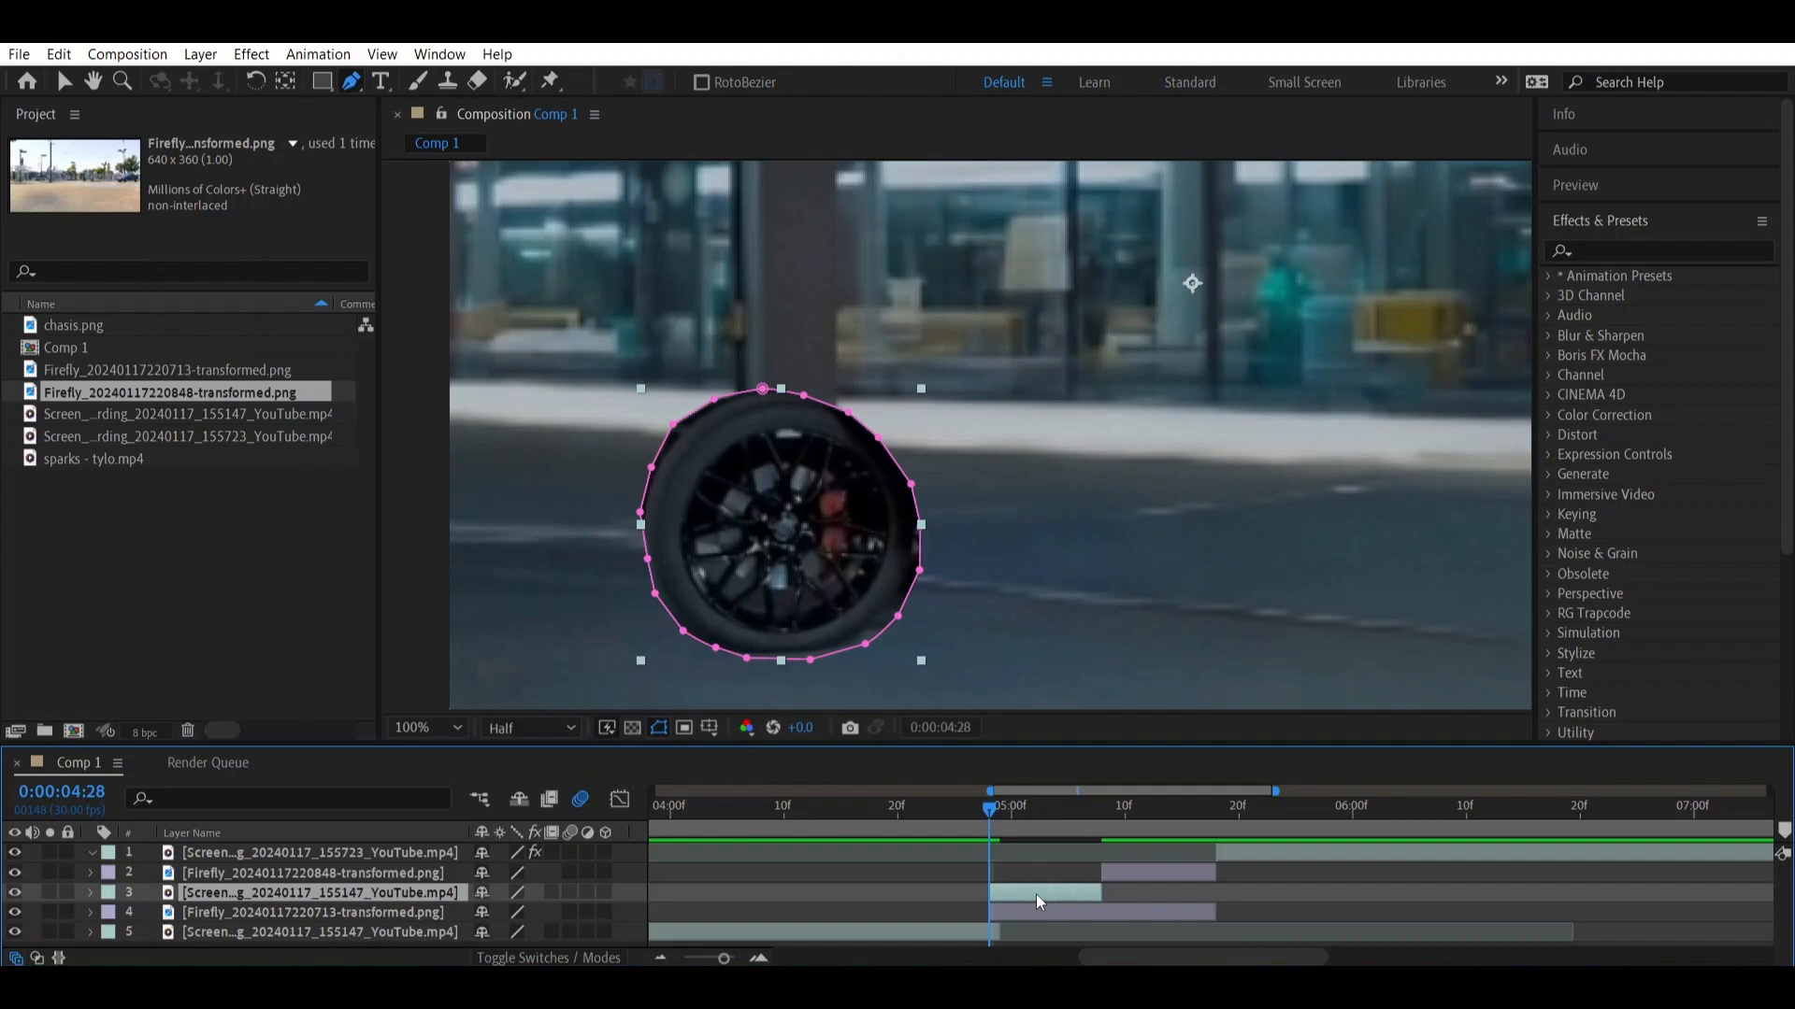
pyautogui.hotkey('ctrl', 'd')
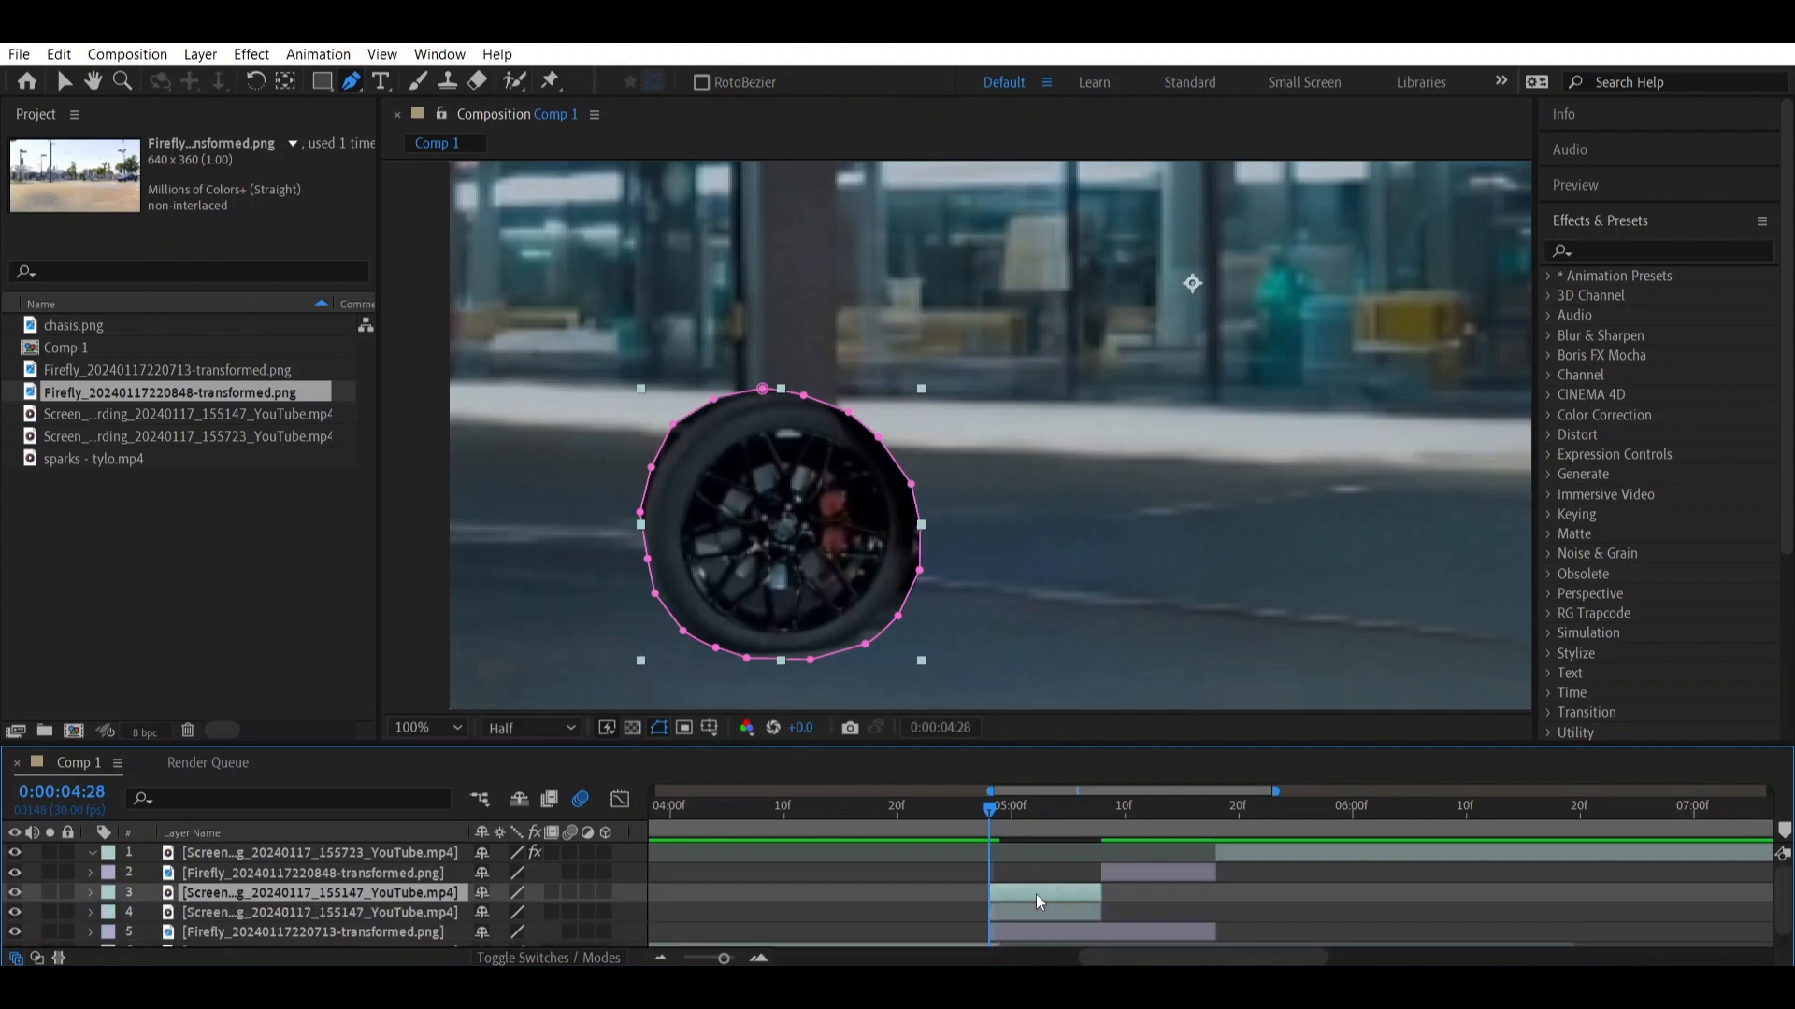
pyautogui.press('m')
pyautogui.click(346, 912)
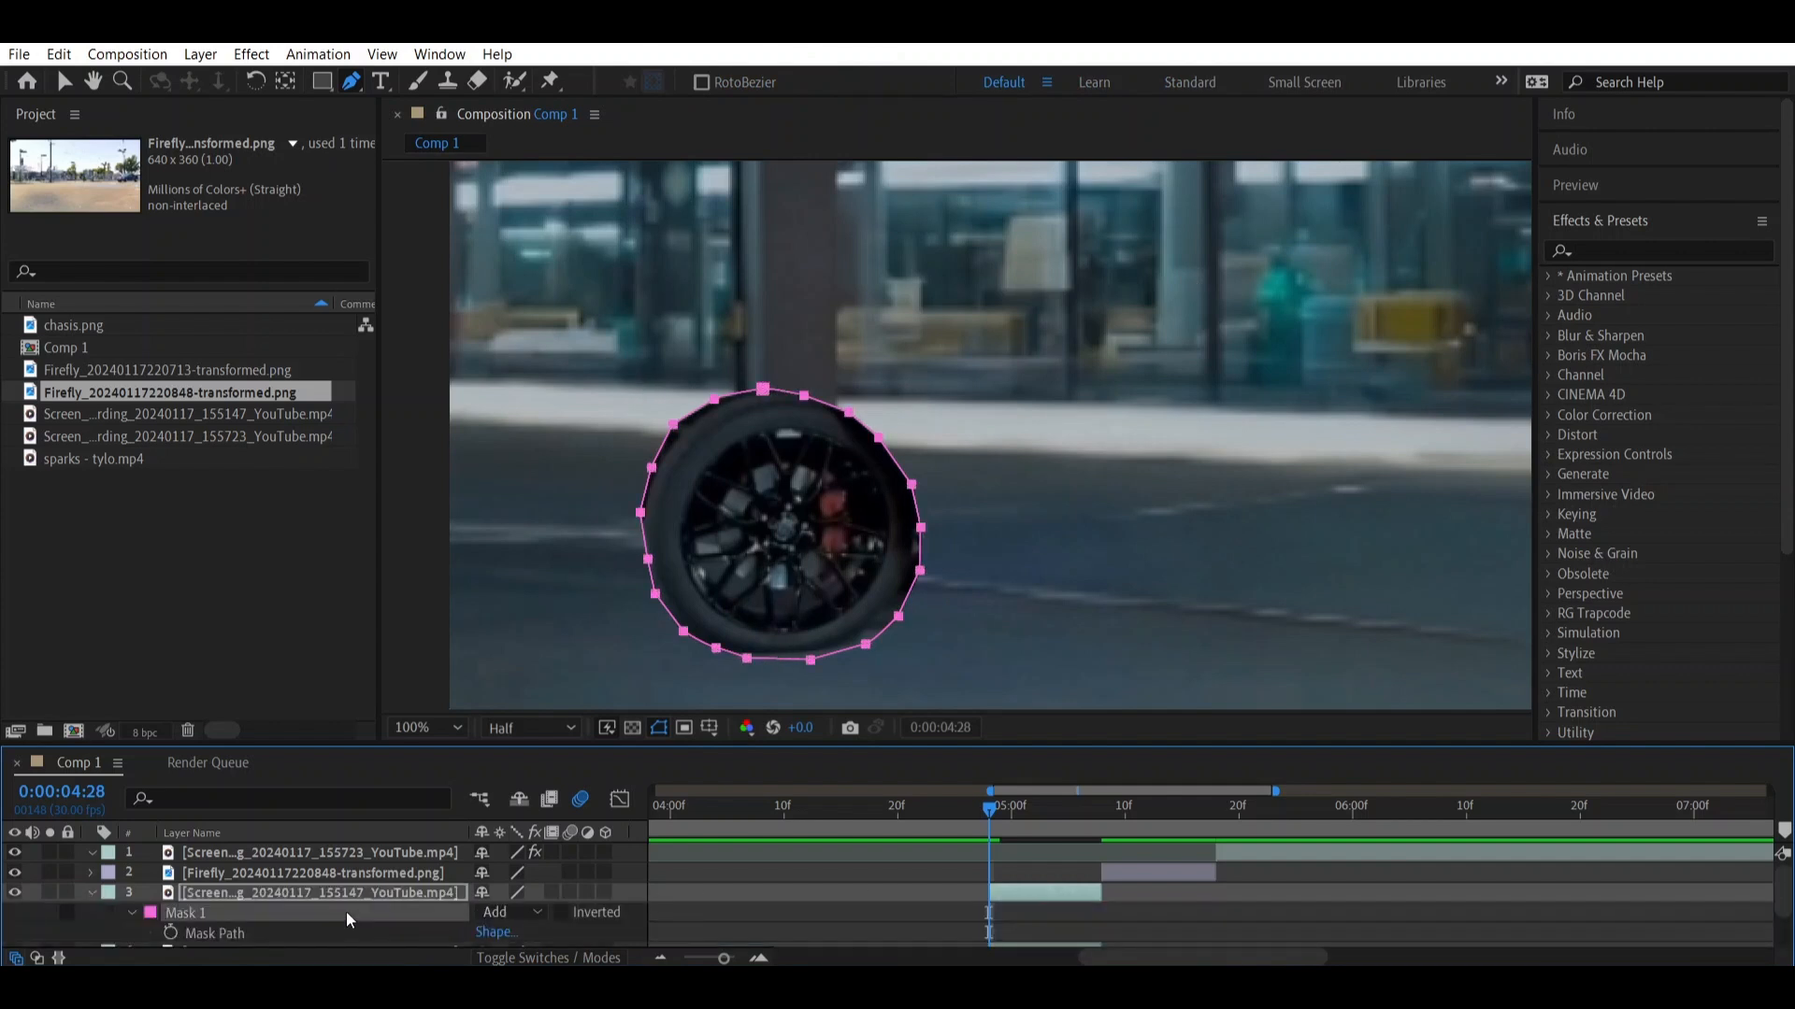
pyautogui.press('Delete')
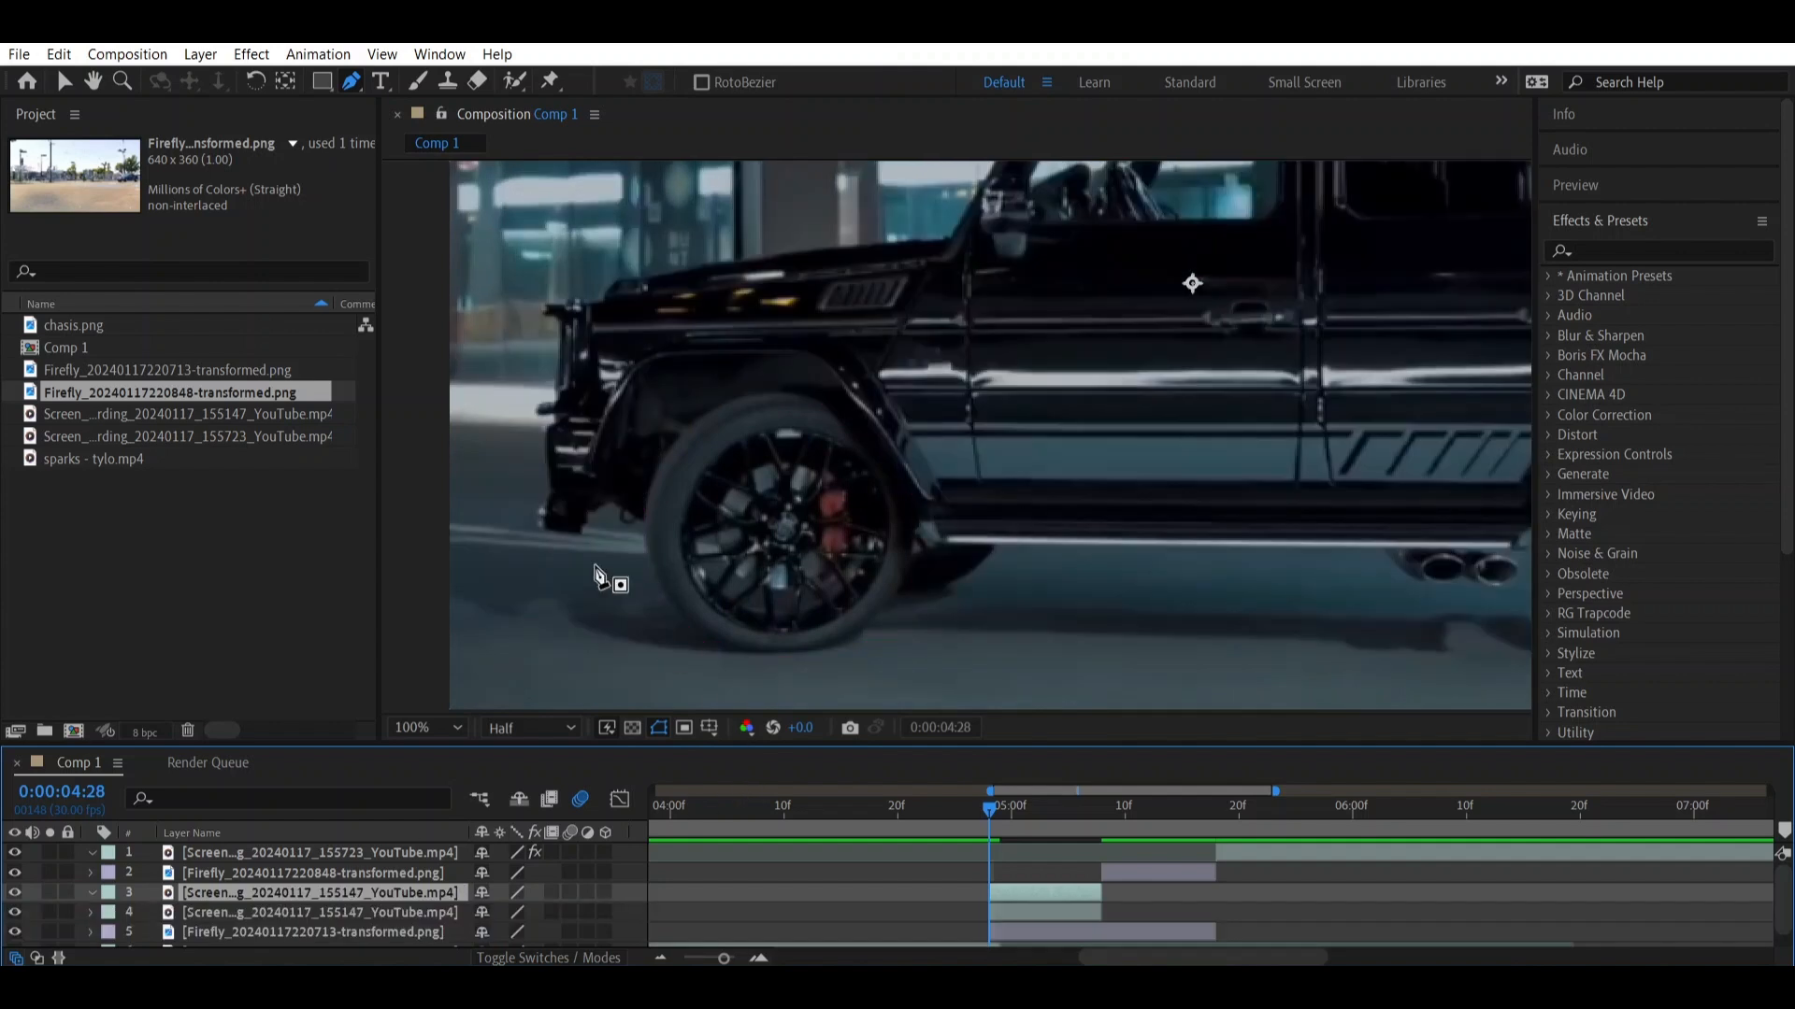
# Mask the car's front section on the new copy, tracing the bumper, hood, front door edge and wheel arch
pyautogui.click(660, 470)
pyautogui.click(643, 529)
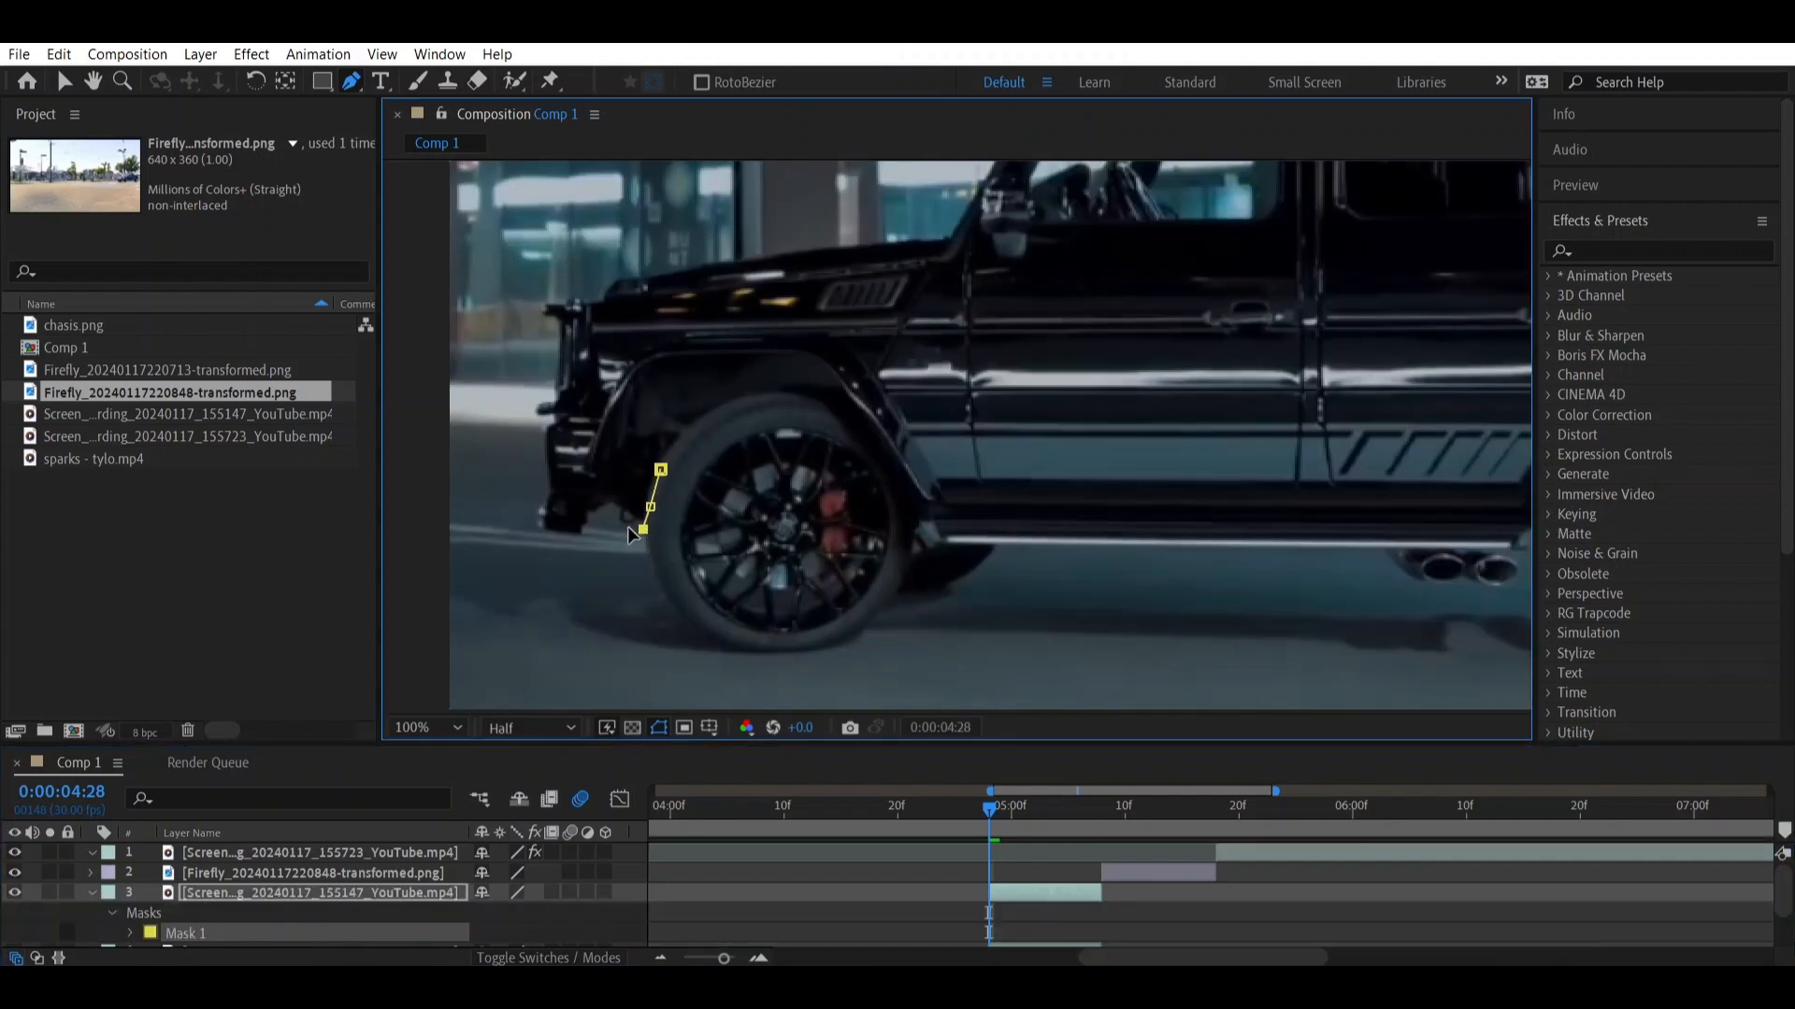
pyautogui.click(617, 511)
pyautogui.click(595, 513)
pyautogui.click(589, 529)
pyautogui.click(541, 532)
pyautogui.click(543, 507)
pyautogui.click(547, 496)
pyautogui.click(549, 461)
pyautogui.click(946, 233)
pyautogui.click(970, 389)
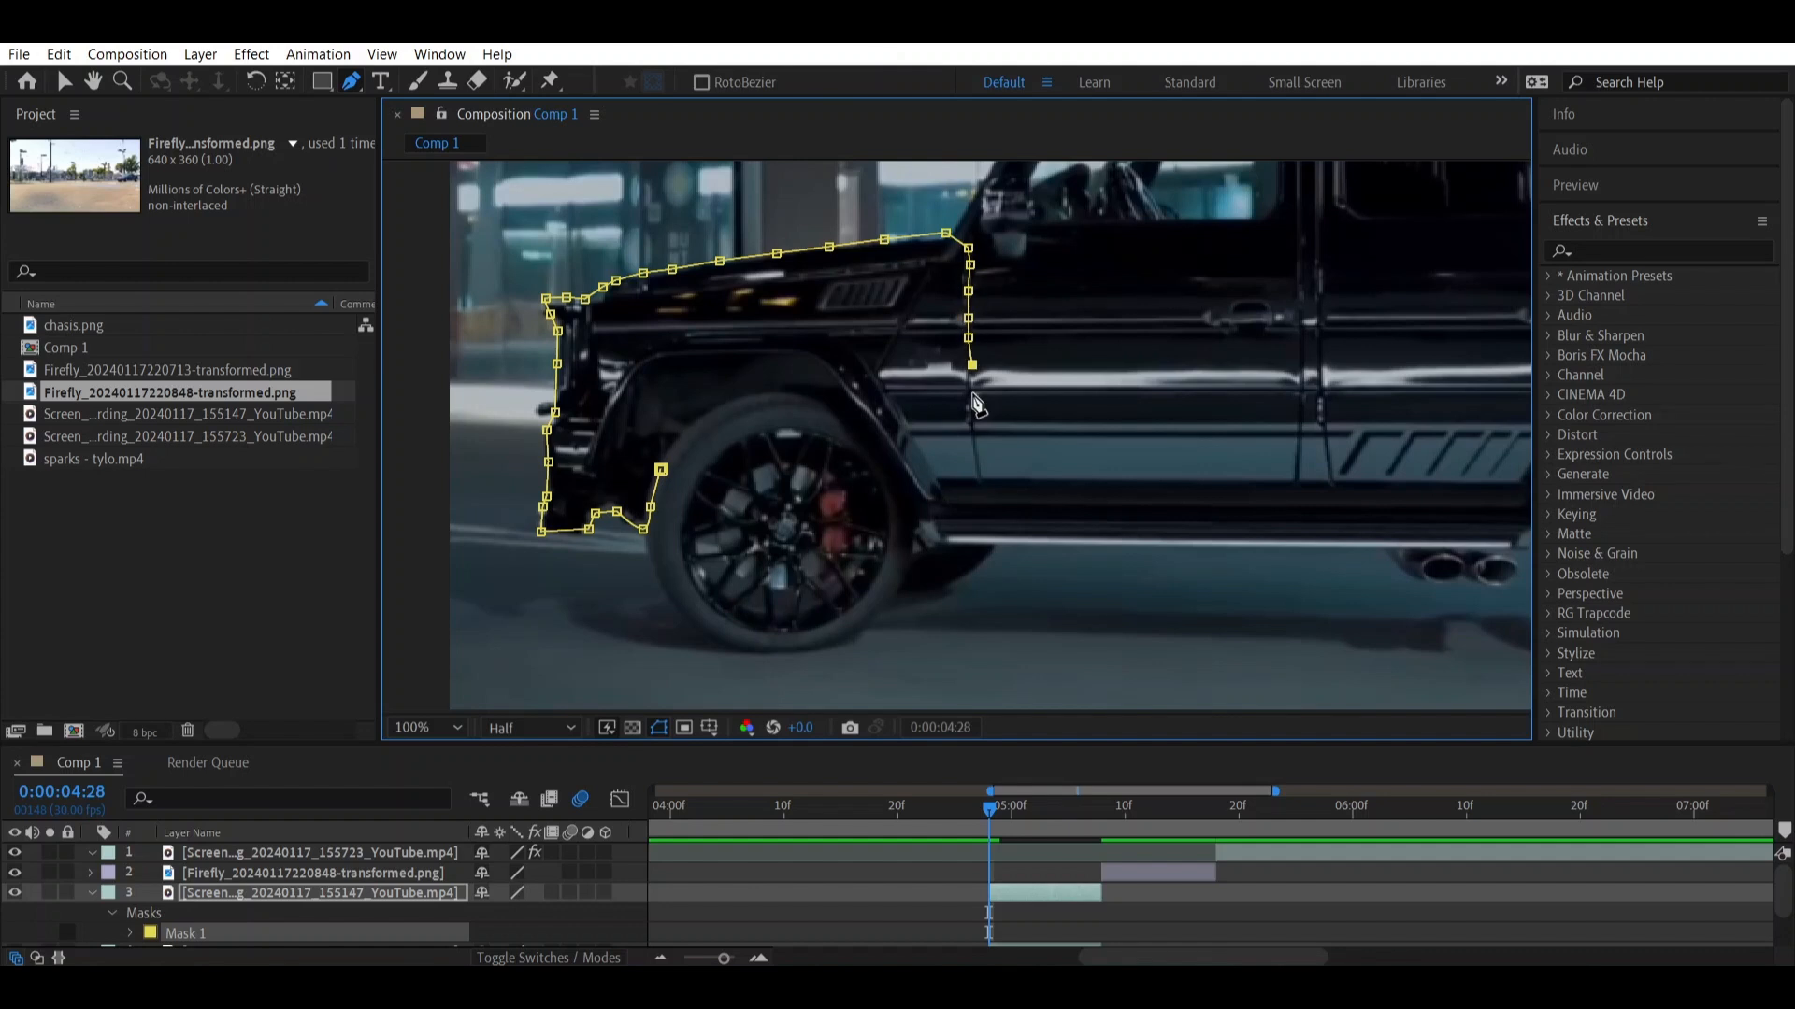
pyautogui.click(988, 502)
pyautogui.click(923, 523)
pyautogui.click(895, 465)
pyautogui.click(787, 399)
pyautogui.click(689, 435)
pyautogui.click(660, 470)
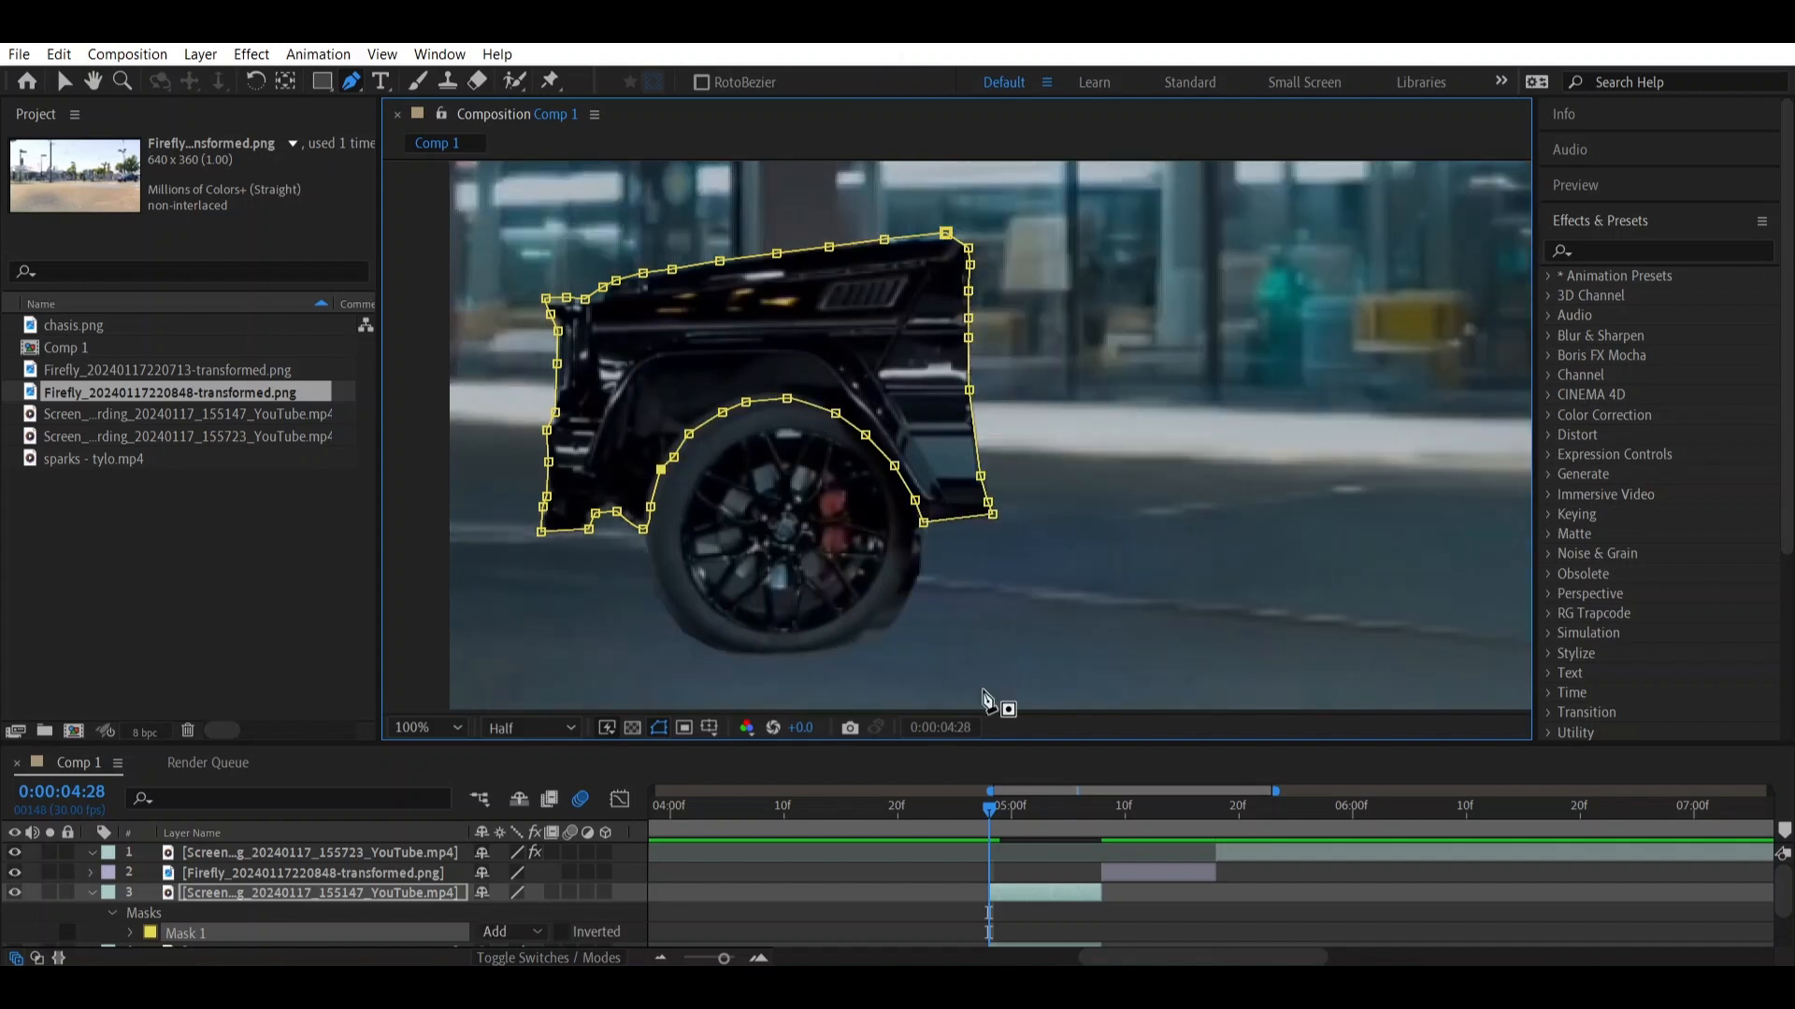
# Duplicate the masked front section layer and remove the mask from the upper copy
pyautogui.click(1033, 891)
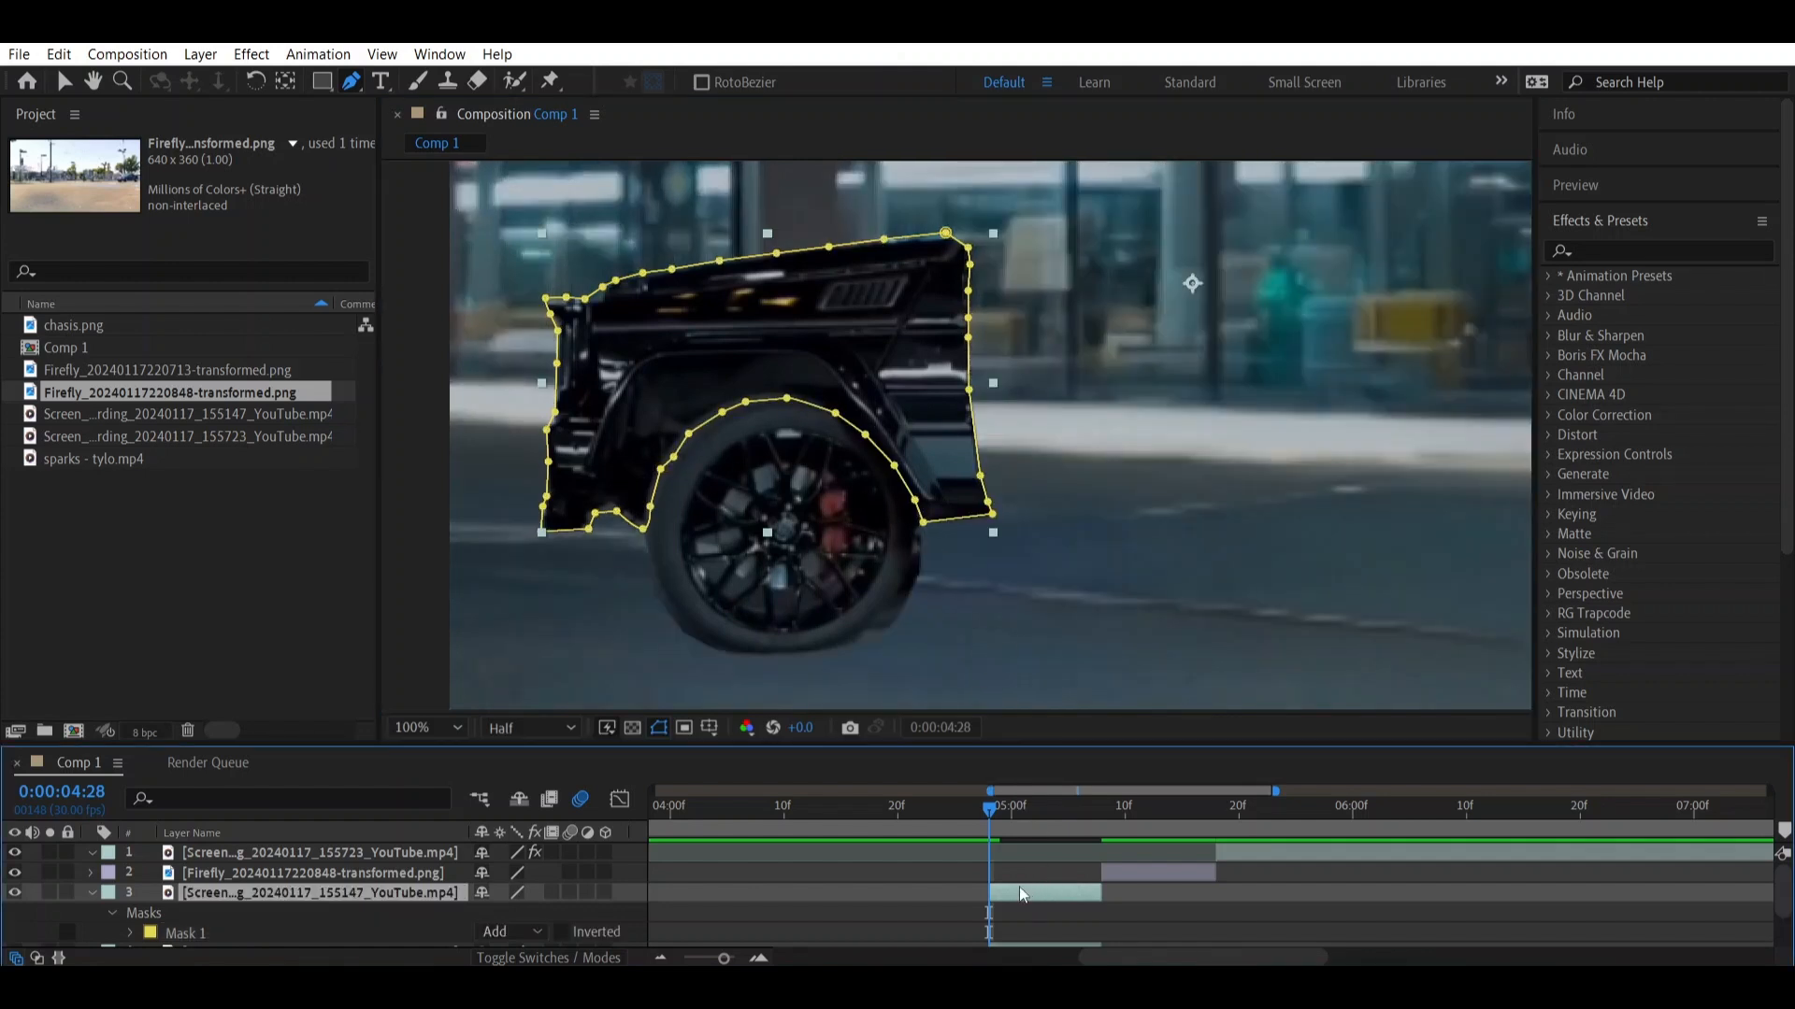
pyautogui.hotkey('ctrl', 'd')
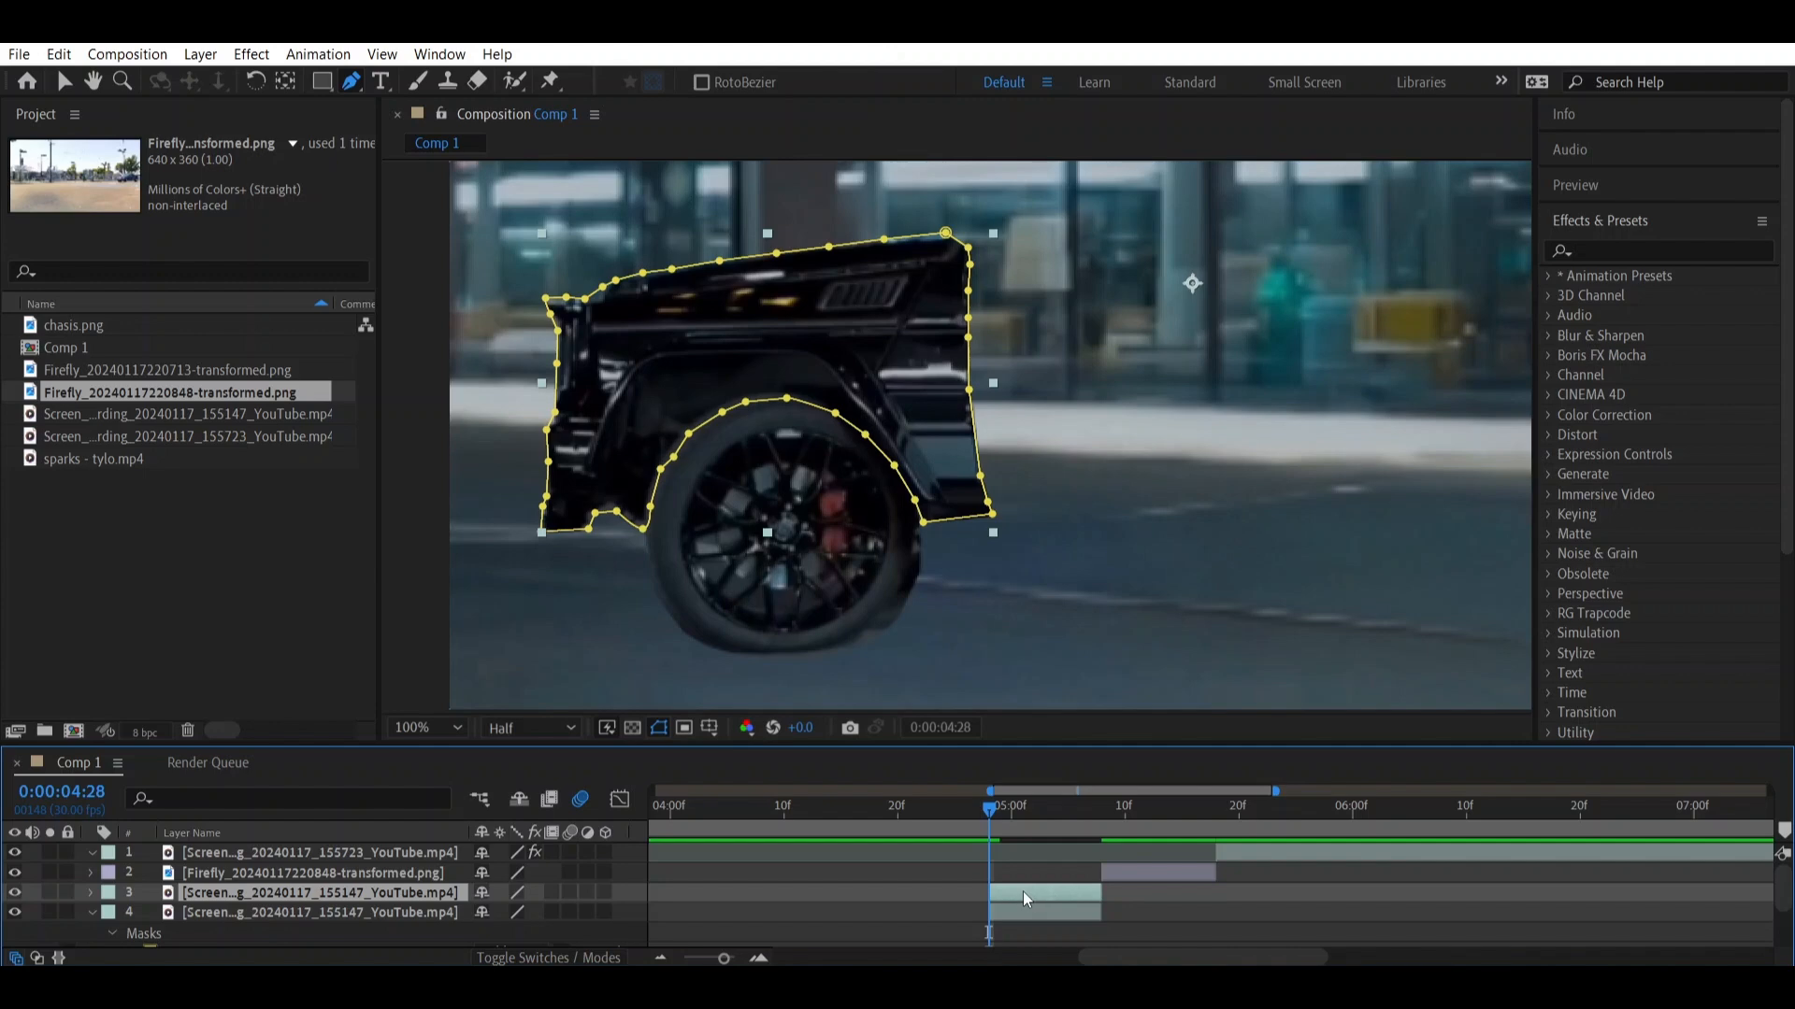
pyautogui.press('m')
pyautogui.click(312, 912)
pyautogui.press('Delete')
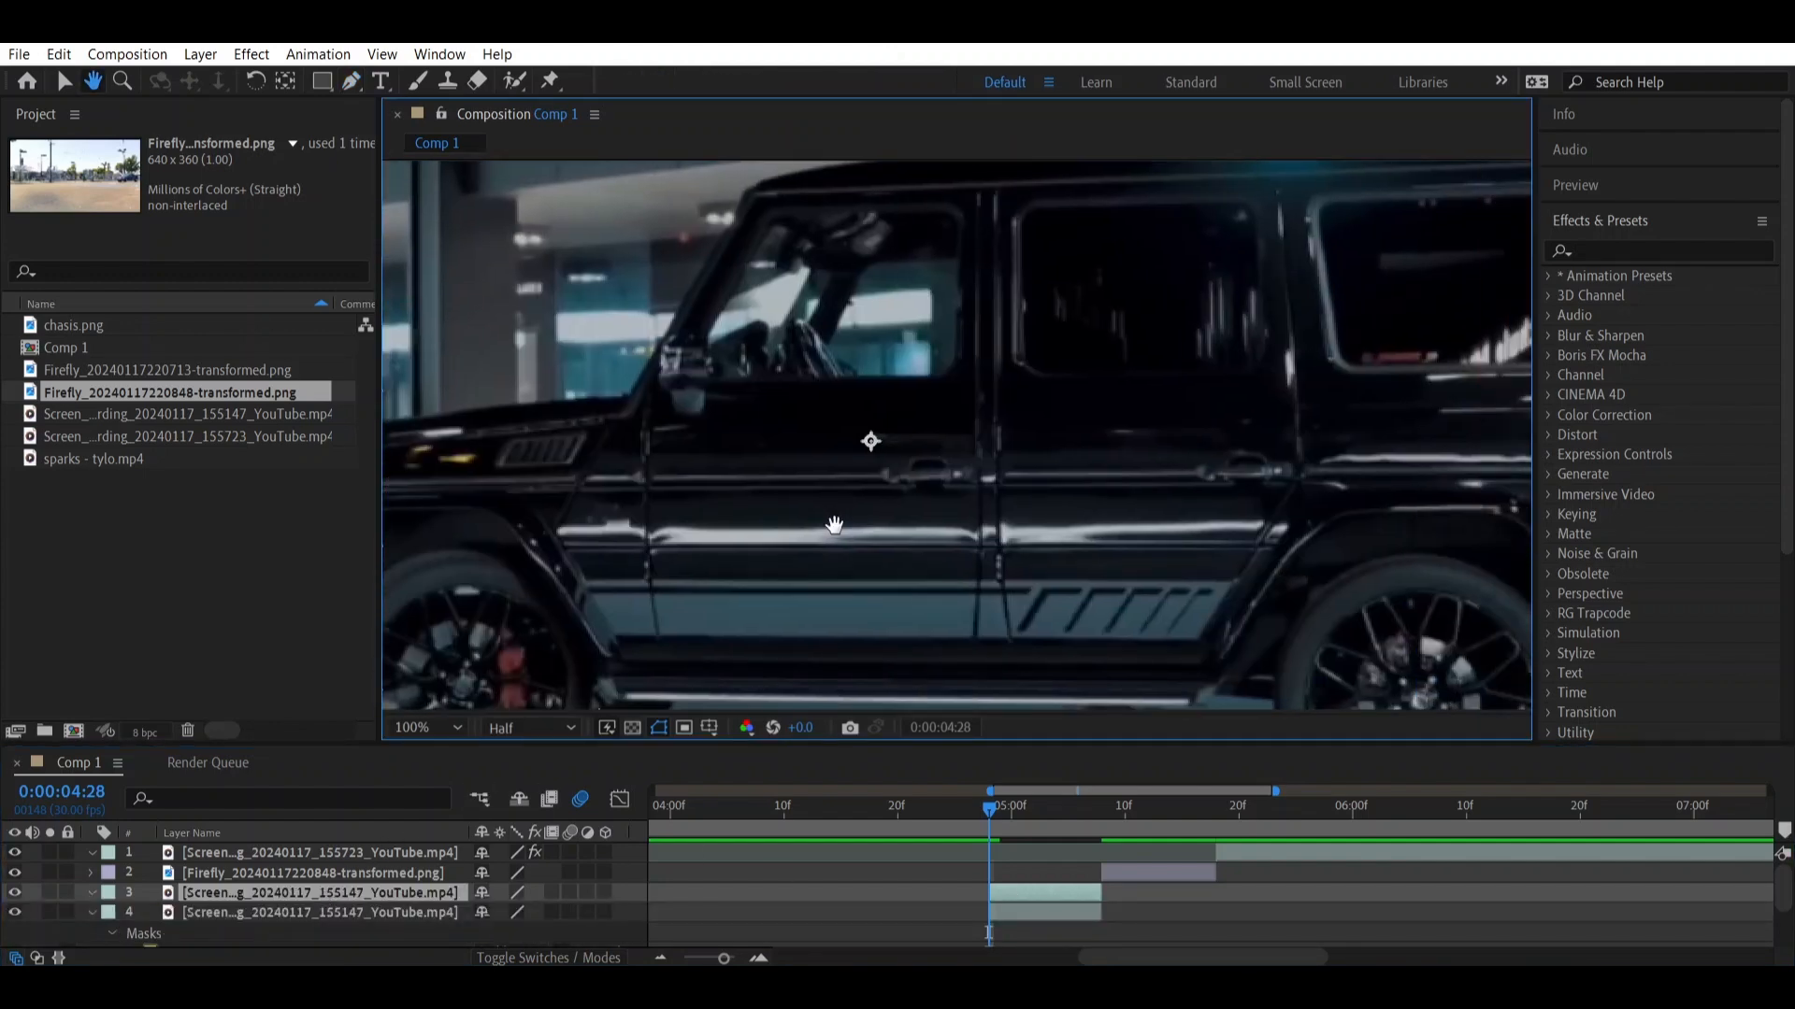
# Mask the front door on the new copy with a closed Pen tool outline including its window and mirror
pyautogui.click(634, 384)
pyautogui.click(643, 585)
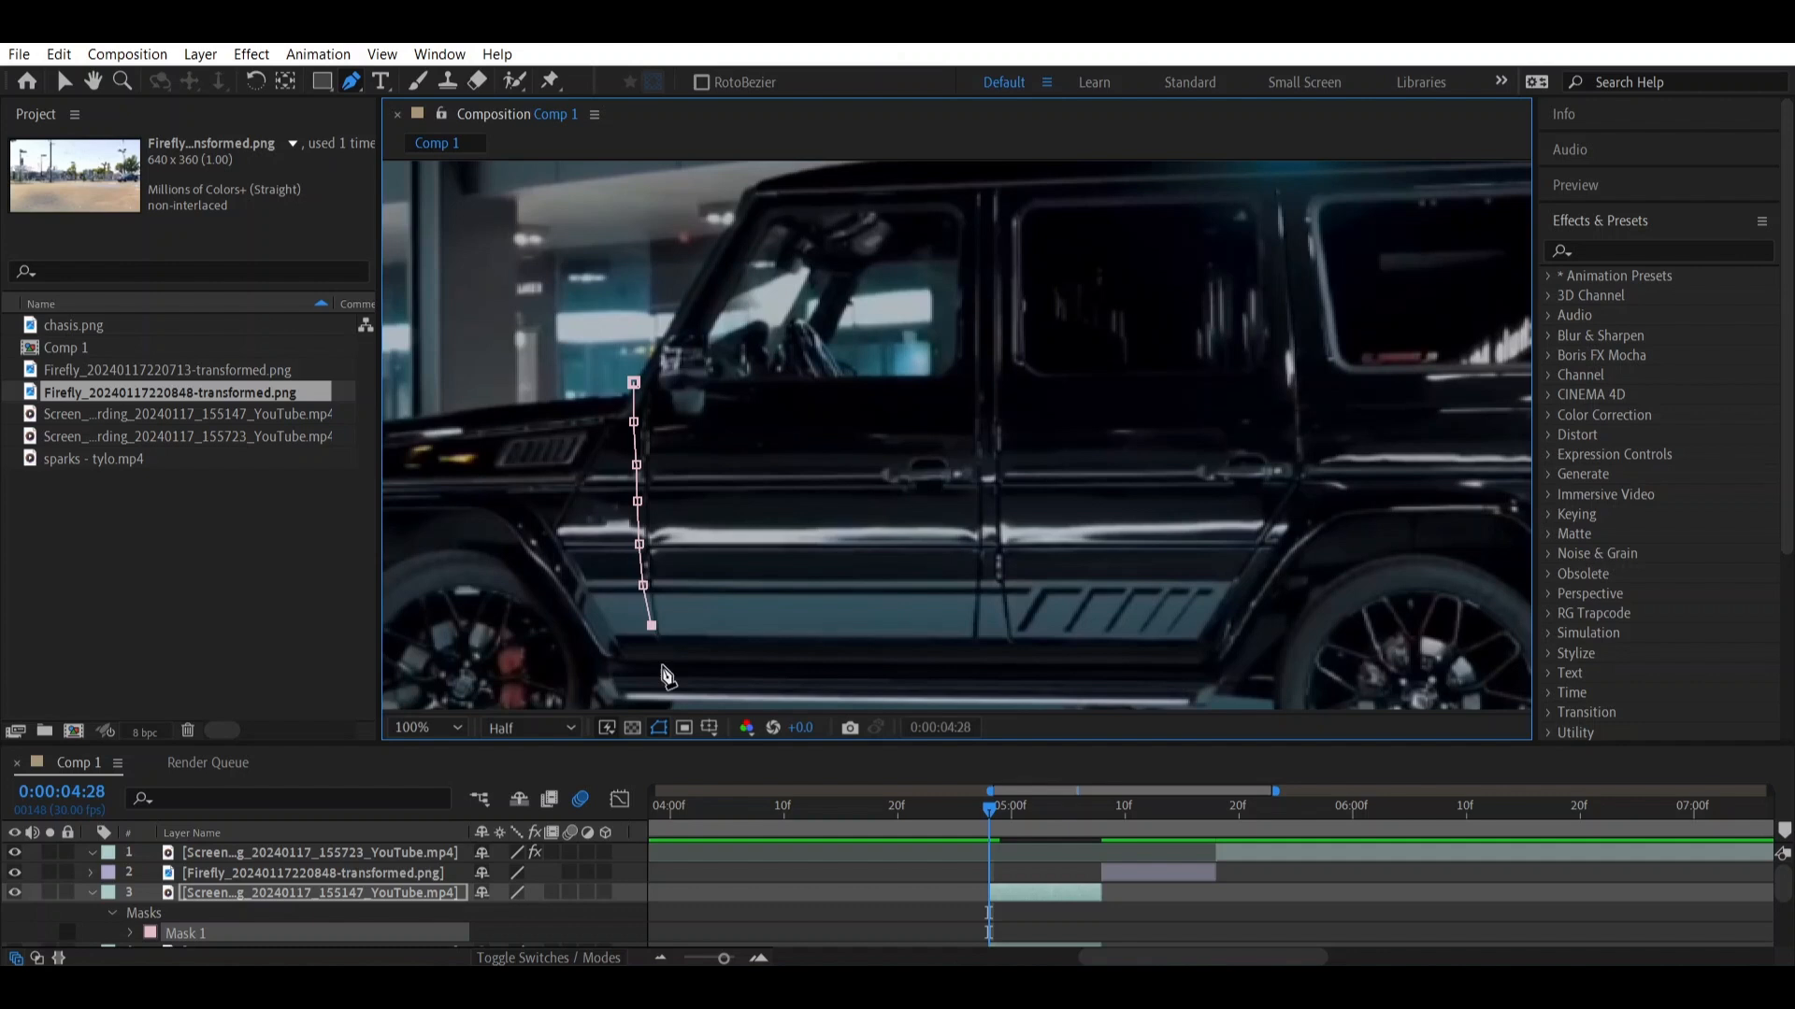
pyautogui.click(663, 681)
pyautogui.click(955, 684)
pyautogui.click(975, 543)
pyautogui.click(980, 361)
pyautogui.click(982, 199)
pyautogui.click(946, 191)
pyautogui.click(756, 199)
pyautogui.click(634, 383)
# Duplicate the masked front door layer and delete the upper copy's mask
pyautogui.click(1058, 898)
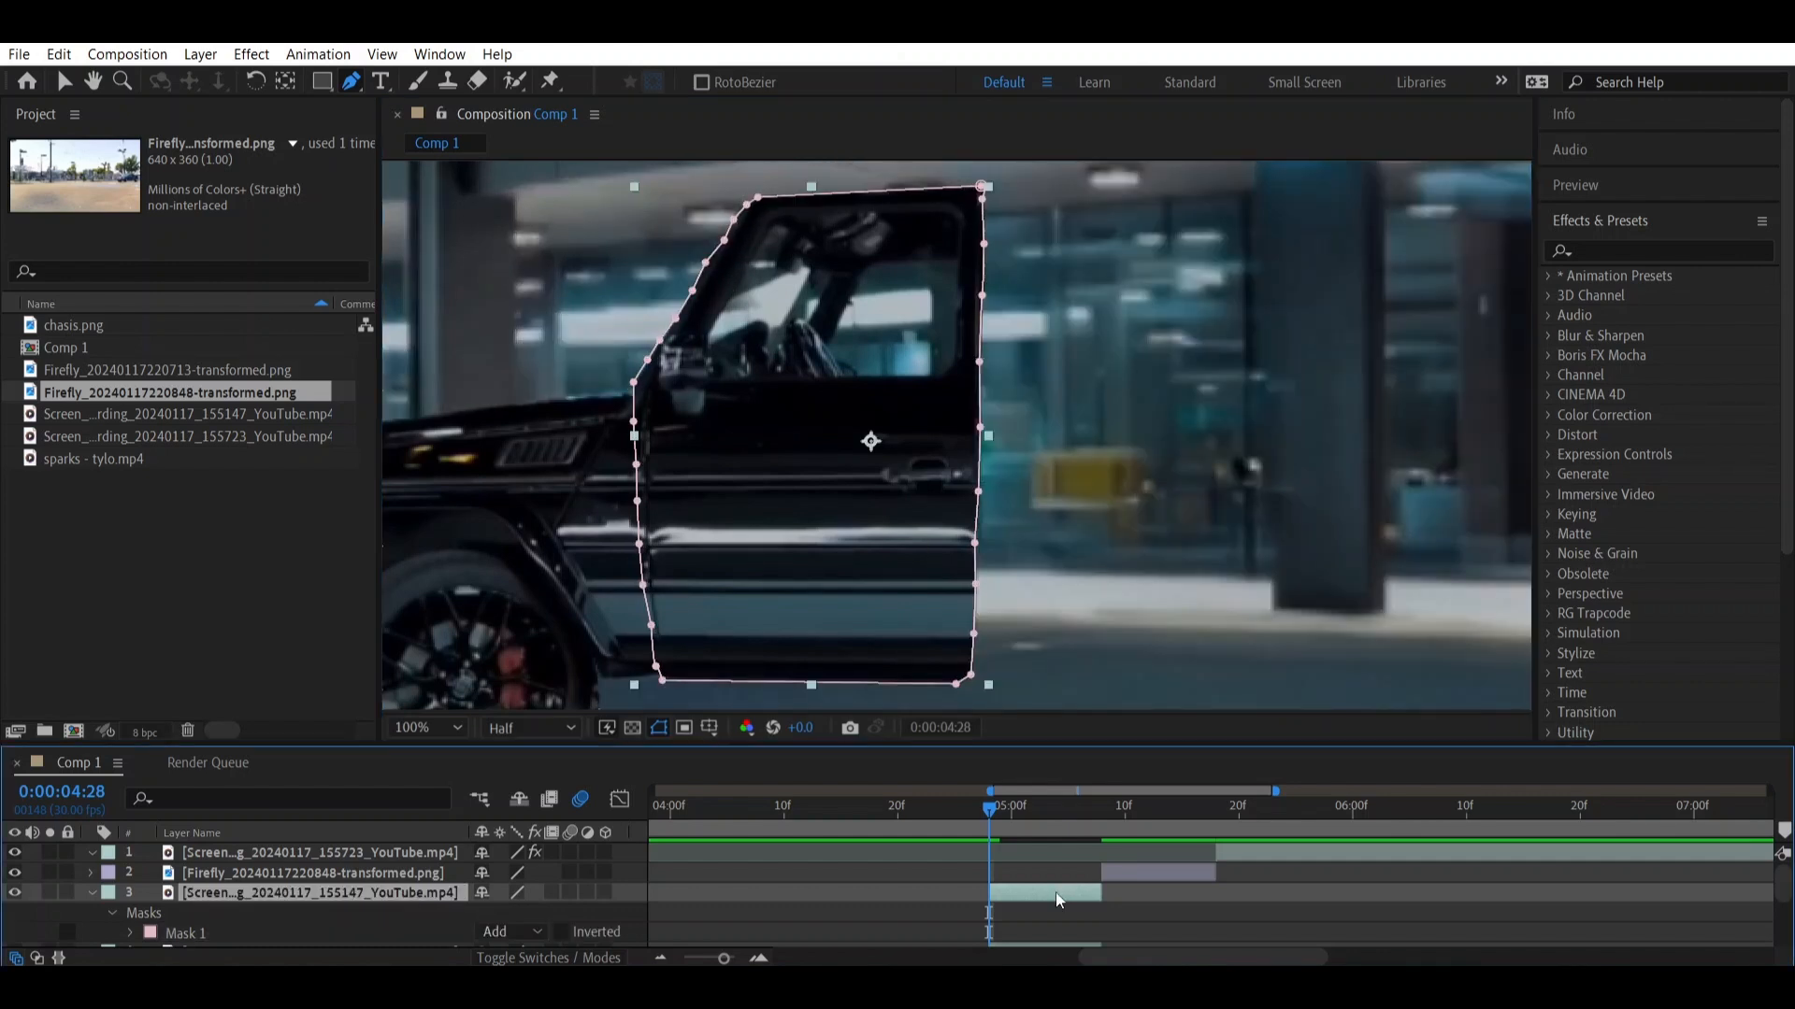
pyautogui.hotkey('ctrl', 'd')
pyautogui.click(311, 912)
pyautogui.press('Delete')
pyautogui.click(973, 190)
pyautogui.click(1033, 184)
pyautogui.hotkey('ctrl', 'z')
pyautogui.hotkey('ctrl', 'z')
# Mask the rear door on the new copy with a closed Pen tool outline that follows the rear wheel arch
pyautogui.click(980, 183)
pyautogui.click(1278, 174)
pyautogui.click(1302, 466)
pyautogui.click(1196, 642)
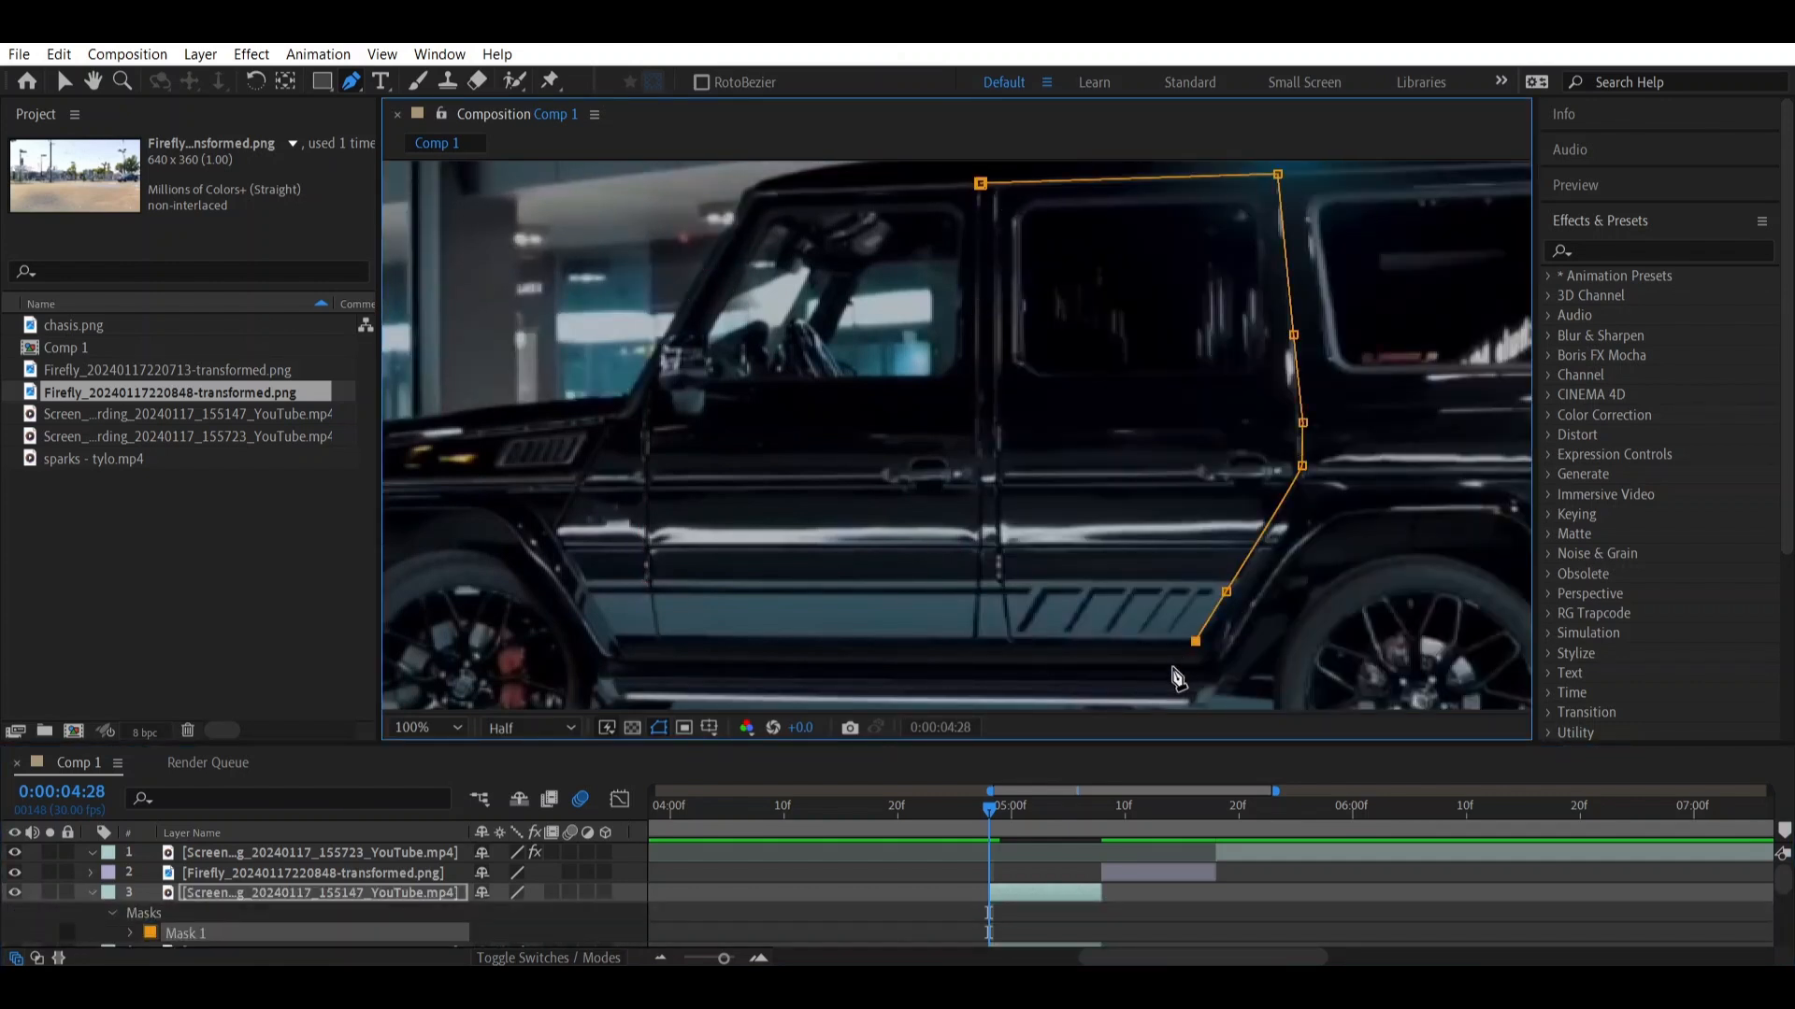
pyautogui.click(1176, 674)
pyautogui.click(971, 685)
pyautogui.click(973, 509)
pyautogui.click(979, 183)
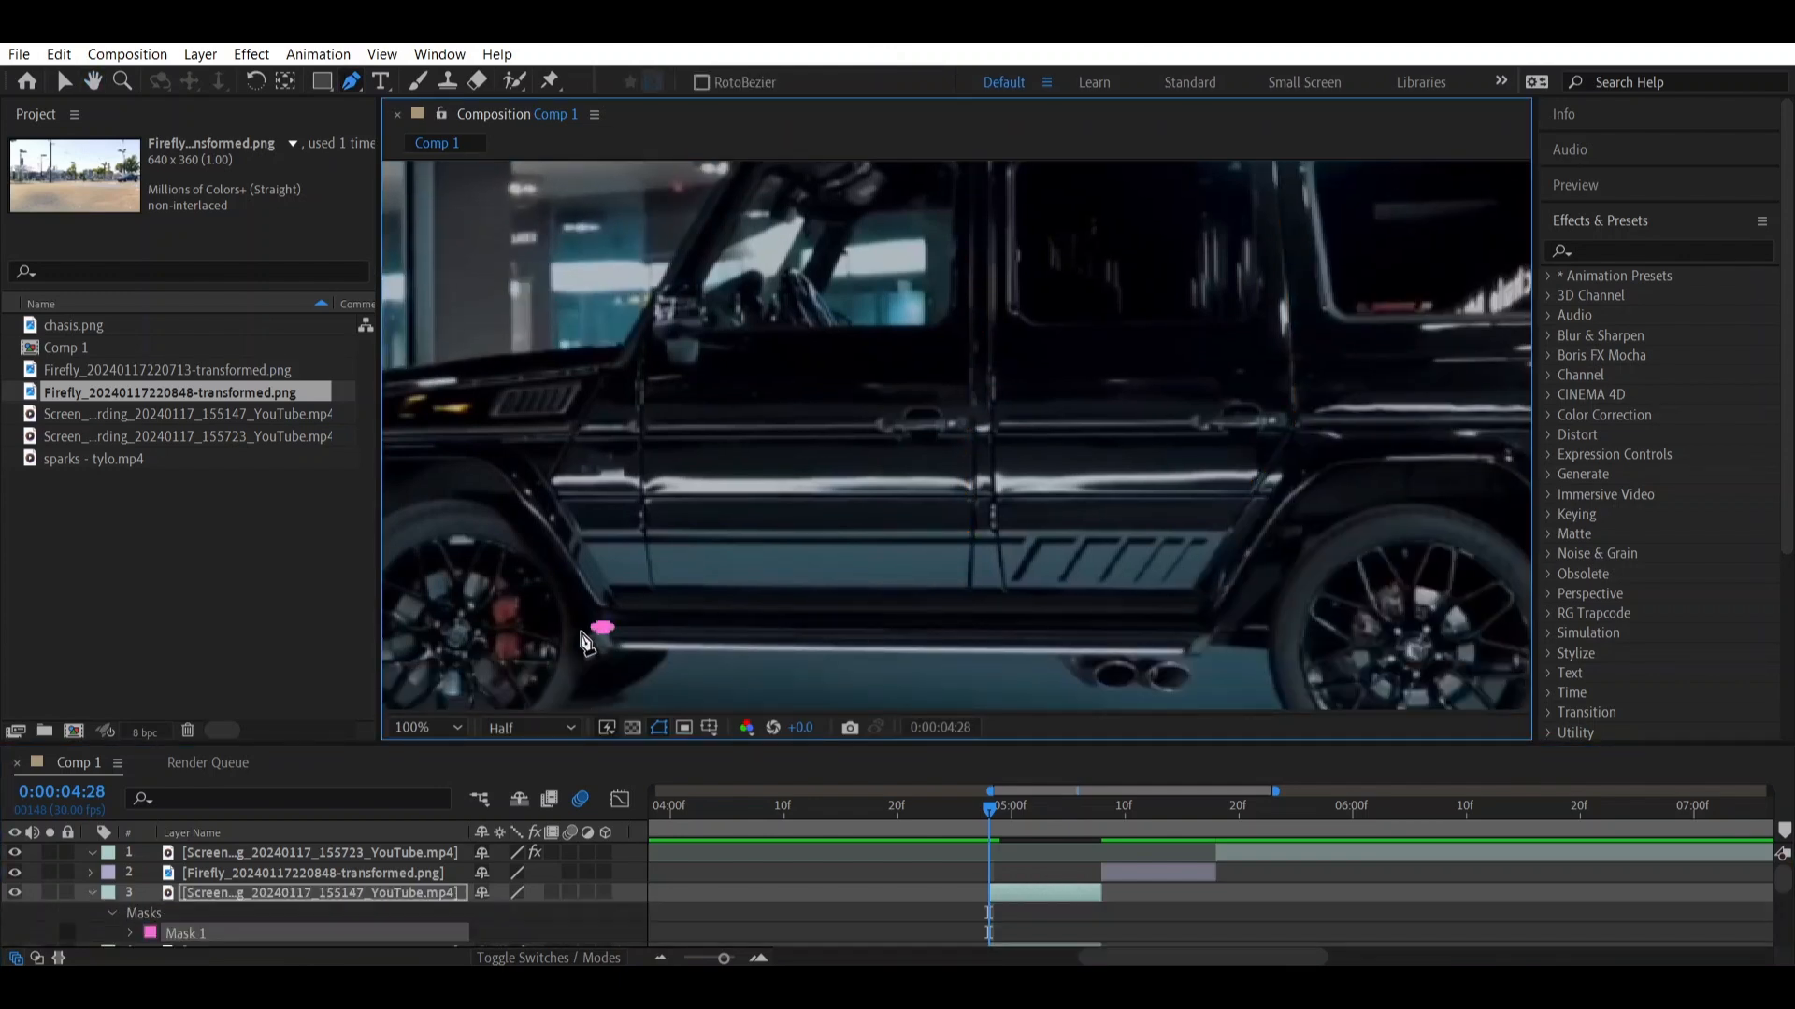
# Mask the side step and exhaust pipes below the doors on the top frozen 155147 copy
pyautogui.click(1053, 651)
pyautogui.click(1192, 690)
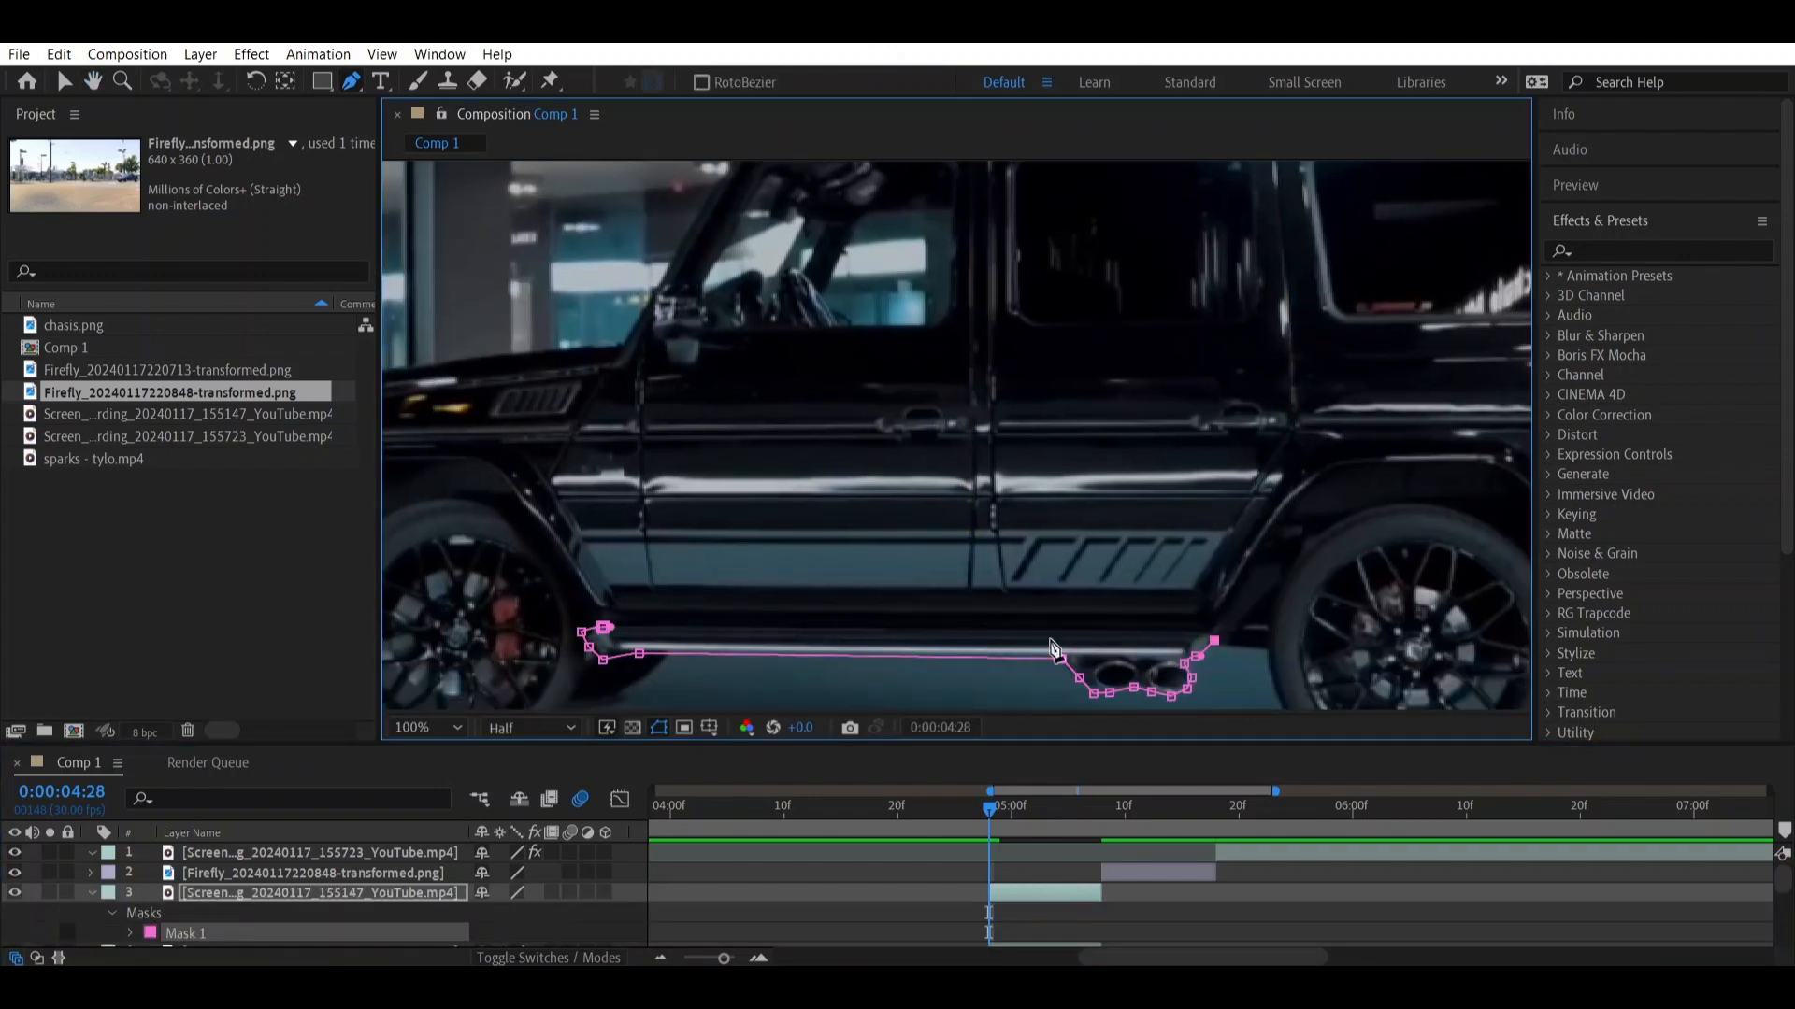
pyautogui.click(603, 627)
# Duplicate the masked side step layer and delete the mask from the upper copy
pyautogui.click(1045, 897)
pyautogui.hotkey('ctrl', 'd')
pyautogui.click(311, 913)
pyautogui.press('Delete')
# Mask the rear wheel on the new copy by tracing around the tyre with the Pen tool
pyautogui.moveTo(1325, 635)
pyautogui.mouseDown()
pyautogui.moveTo(1167, 590)
pyautogui.moveTo(1039, 521)
pyautogui.mouseUp()
pyautogui.click(1001, 467)
pyautogui.click(986, 512)
pyautogui.click(981, 546)
pyautogui.click(986, 572)
pyautogui.click(994, 601)
pyautogui.click(1004, 625)
pyautogui.click(1033, 645)
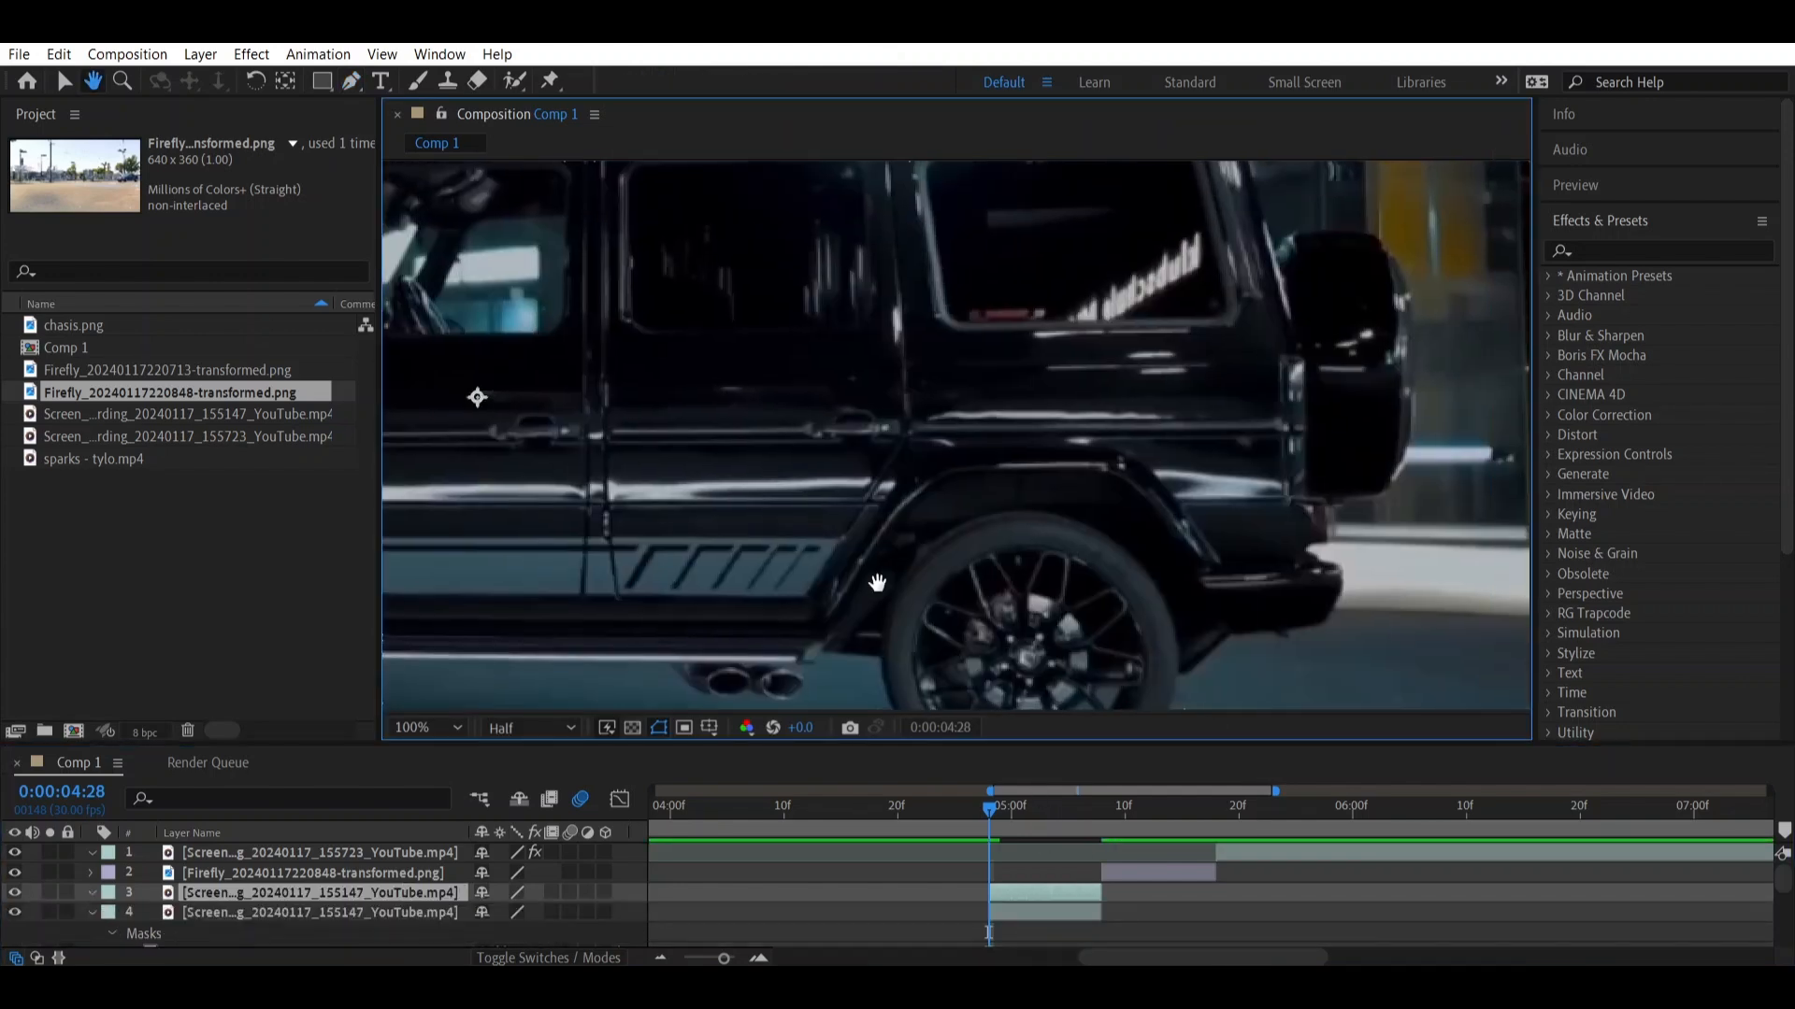
# Start the rear body mask on the top frozen 155147 copy, tracing from the sill up the rear door's back edge to the roof
pyautogui.click(831, 660)
pyautogui.click(804, 665)
pyautogui.click(790, 645)
pyautogui.click(808, 622)
pyautogui.click(803, 600)
pyautogui.click(834, 539)
pyautogui.click(860, 505)
pyautogui.click(886, 462)
pyautogui.click(903, 433)
pyautogui.click(909, 381)
pyautogui.click(904, 344)
pyautogui.click(895, 288)
pyautogui.click(884, 238)
pyautogui.click(885, 192)
pyautogui.moveTo(886, 183); pyautogui.dragTo(881, 348)
pyautogui.click(880, 338)
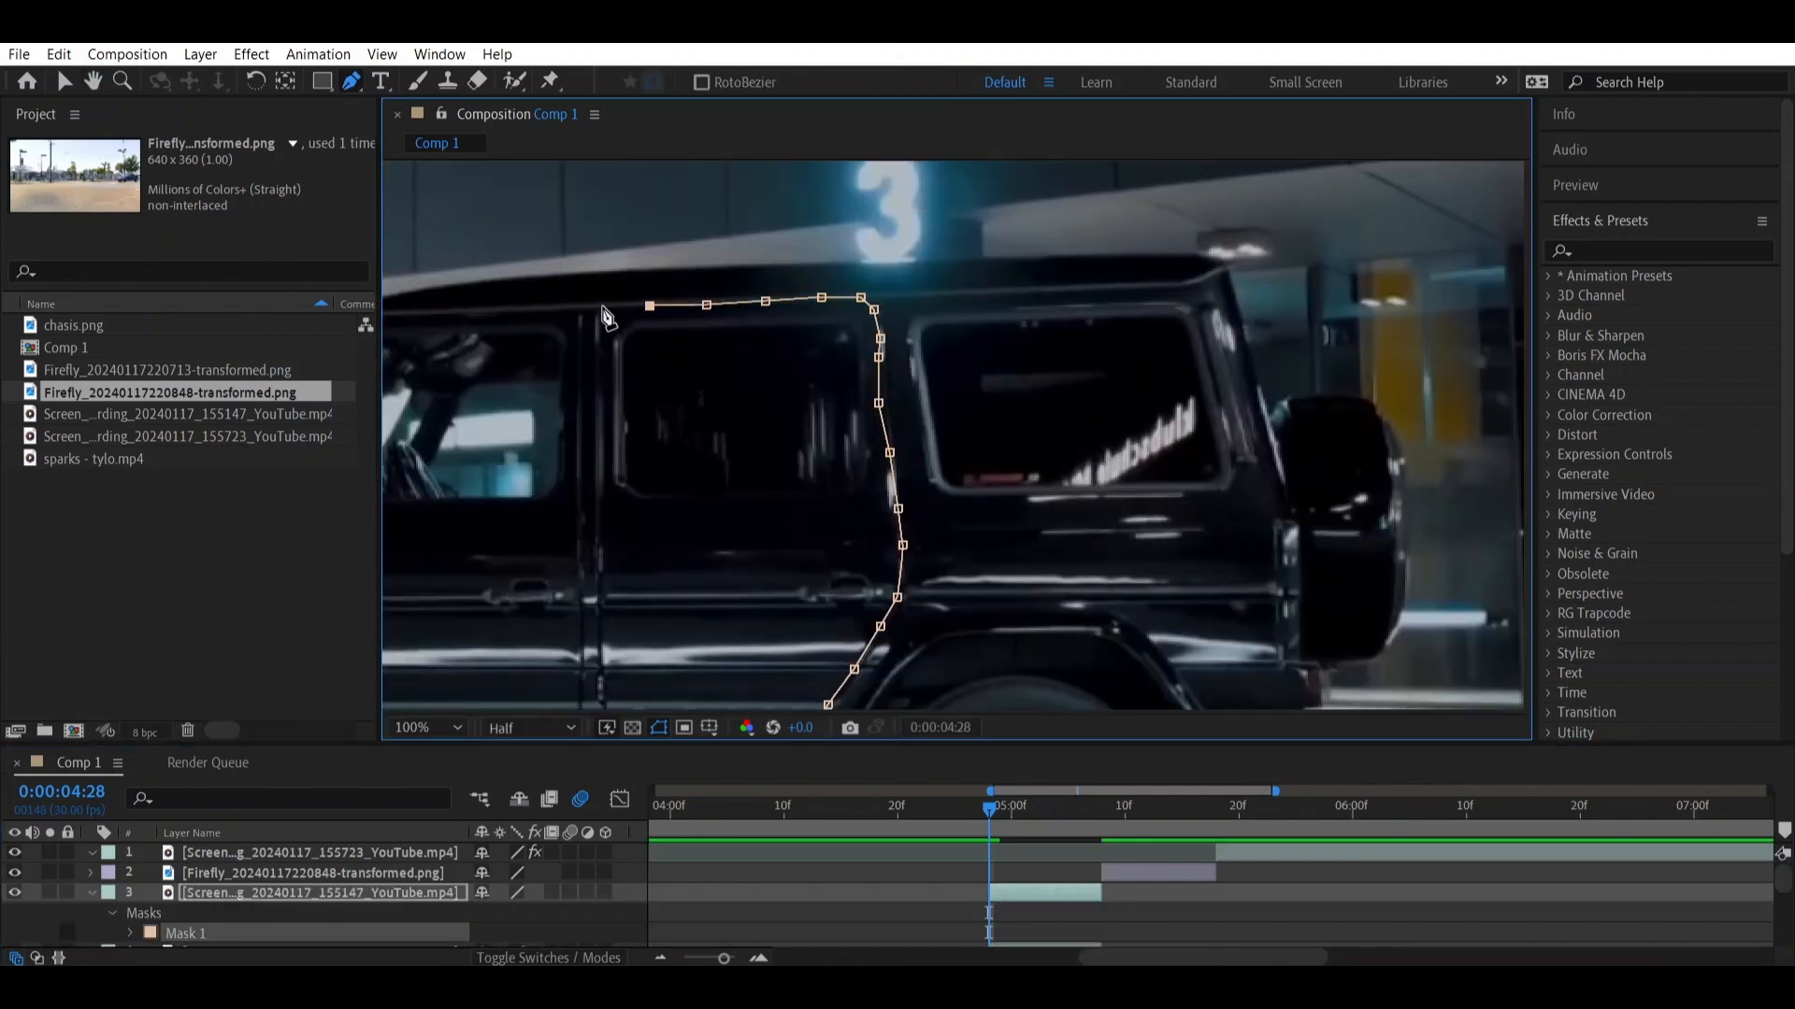
# Continue the rear body mask forward above the door frames to the windshield and back along the roofline to the rear corner
pyautogui.moveTo(400, 320); pyautogui.dragTo(467, 323)
pyautogui.click(425, 320)
pyautogui.click(485, 300)
pyautogui.click(784, 271)
pyautogui.click(1301, 271)
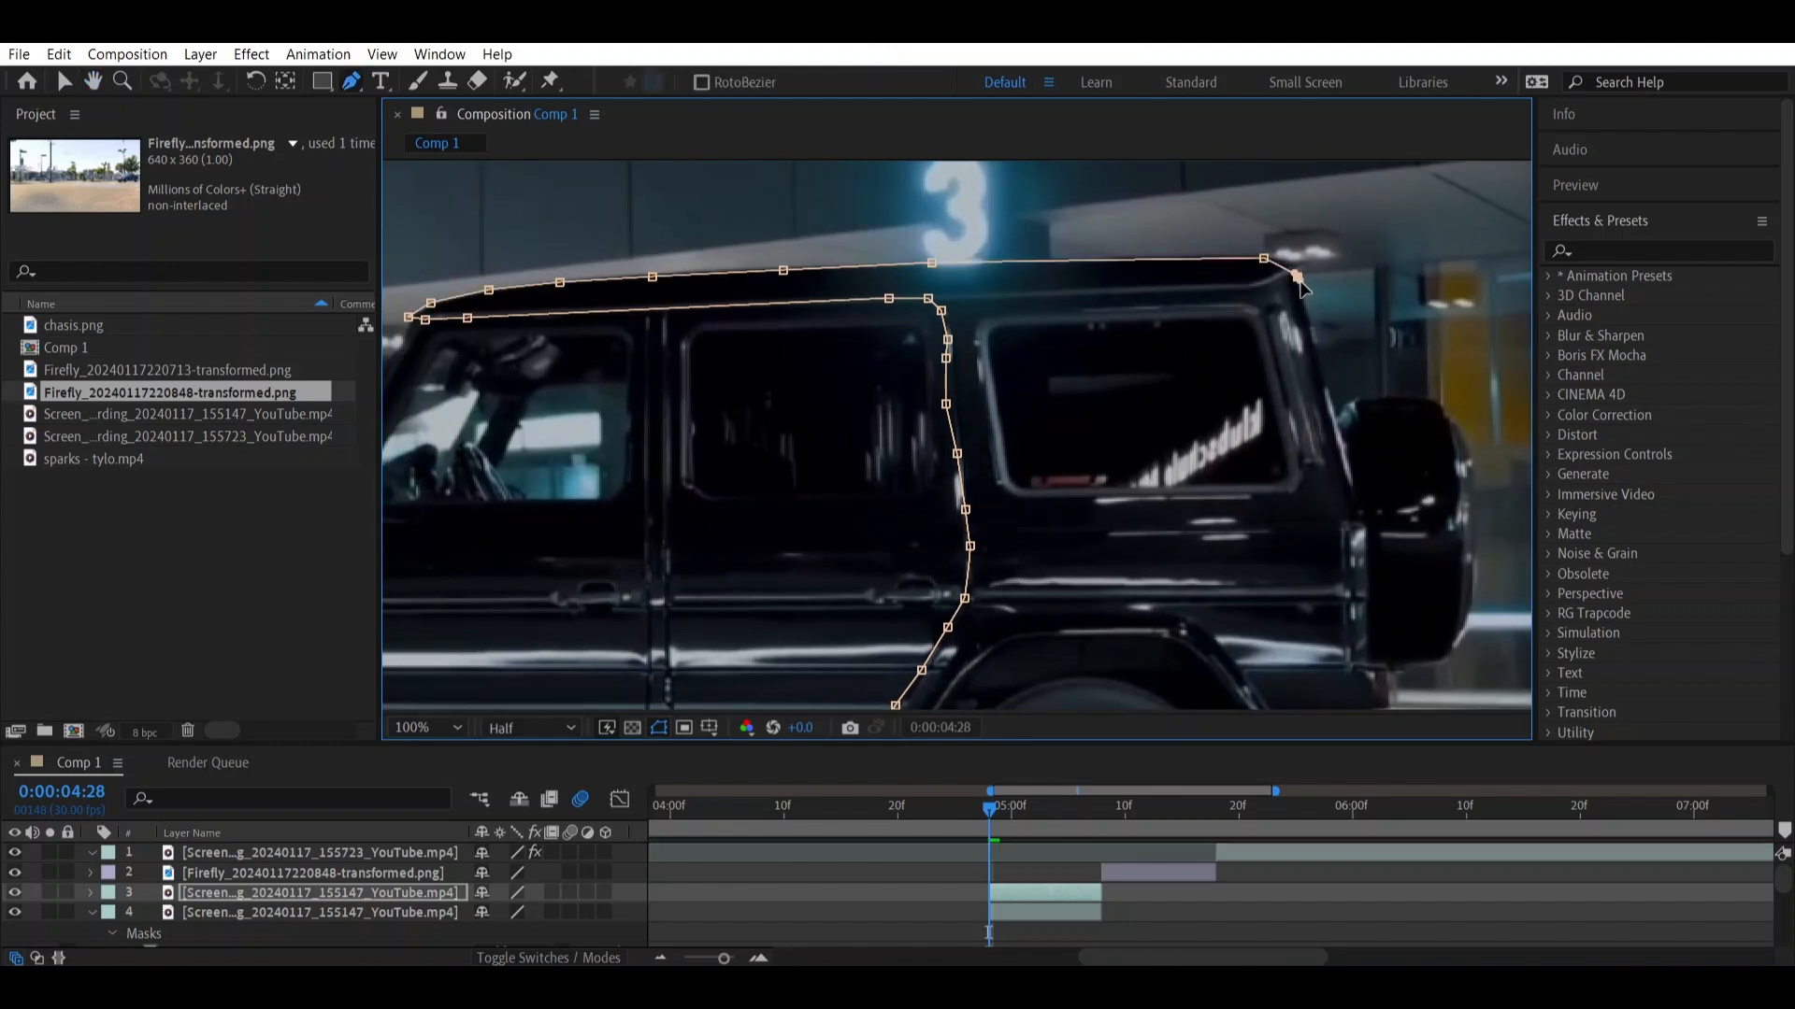
# Trace the mask down the tailgate, around the rear bumper and over the wheel arch, and close the rear body outline
pyautogui.moveTo(1397, 529); pyautogui.dragTo(1365, 389)
pyautogui.click(1356, 522)
pyautogui.click(1352, 552)
pyautogui.click(1344, 555)
pyautogui.click(1371, 596)
pyautogui.click(1353, 630)
pyautogui.click(1254, 648)
pyautogui.click(1207, 692)
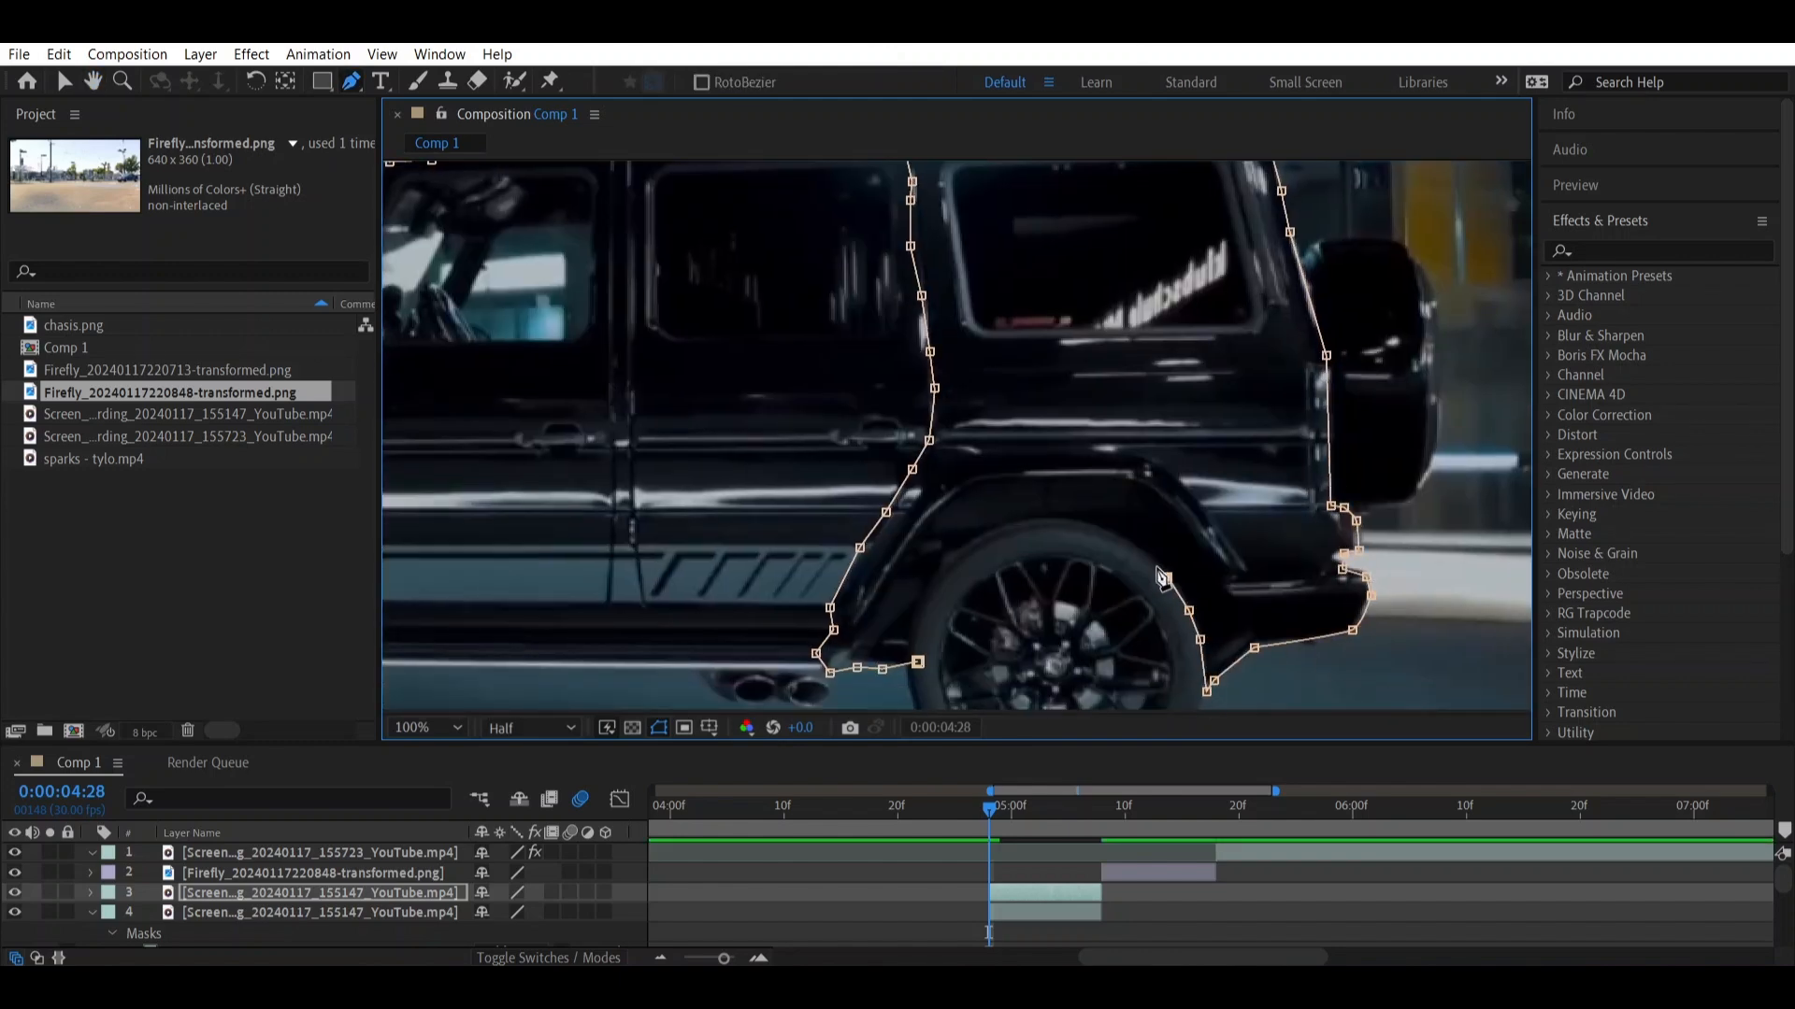
pyautogui.click(1036, 524)
pyautogui.click(918, 662)
pyautogui.moveTo(829, 673); pyautogui.dragTo(841, 664)
pyautogui.click(1029, 572)
# Enlarge the timeline, collapse the properties of all masked 155147 layers and fit the whole composition in the viewer
pyautogui.moveTo(888, 744); pyautogui.dragTo(888, 703)
pyautogui.keyDown('shift'); pyautogui.click(1036, 888); pyautogui.keyUp('shift')
pyautogui.press('u')
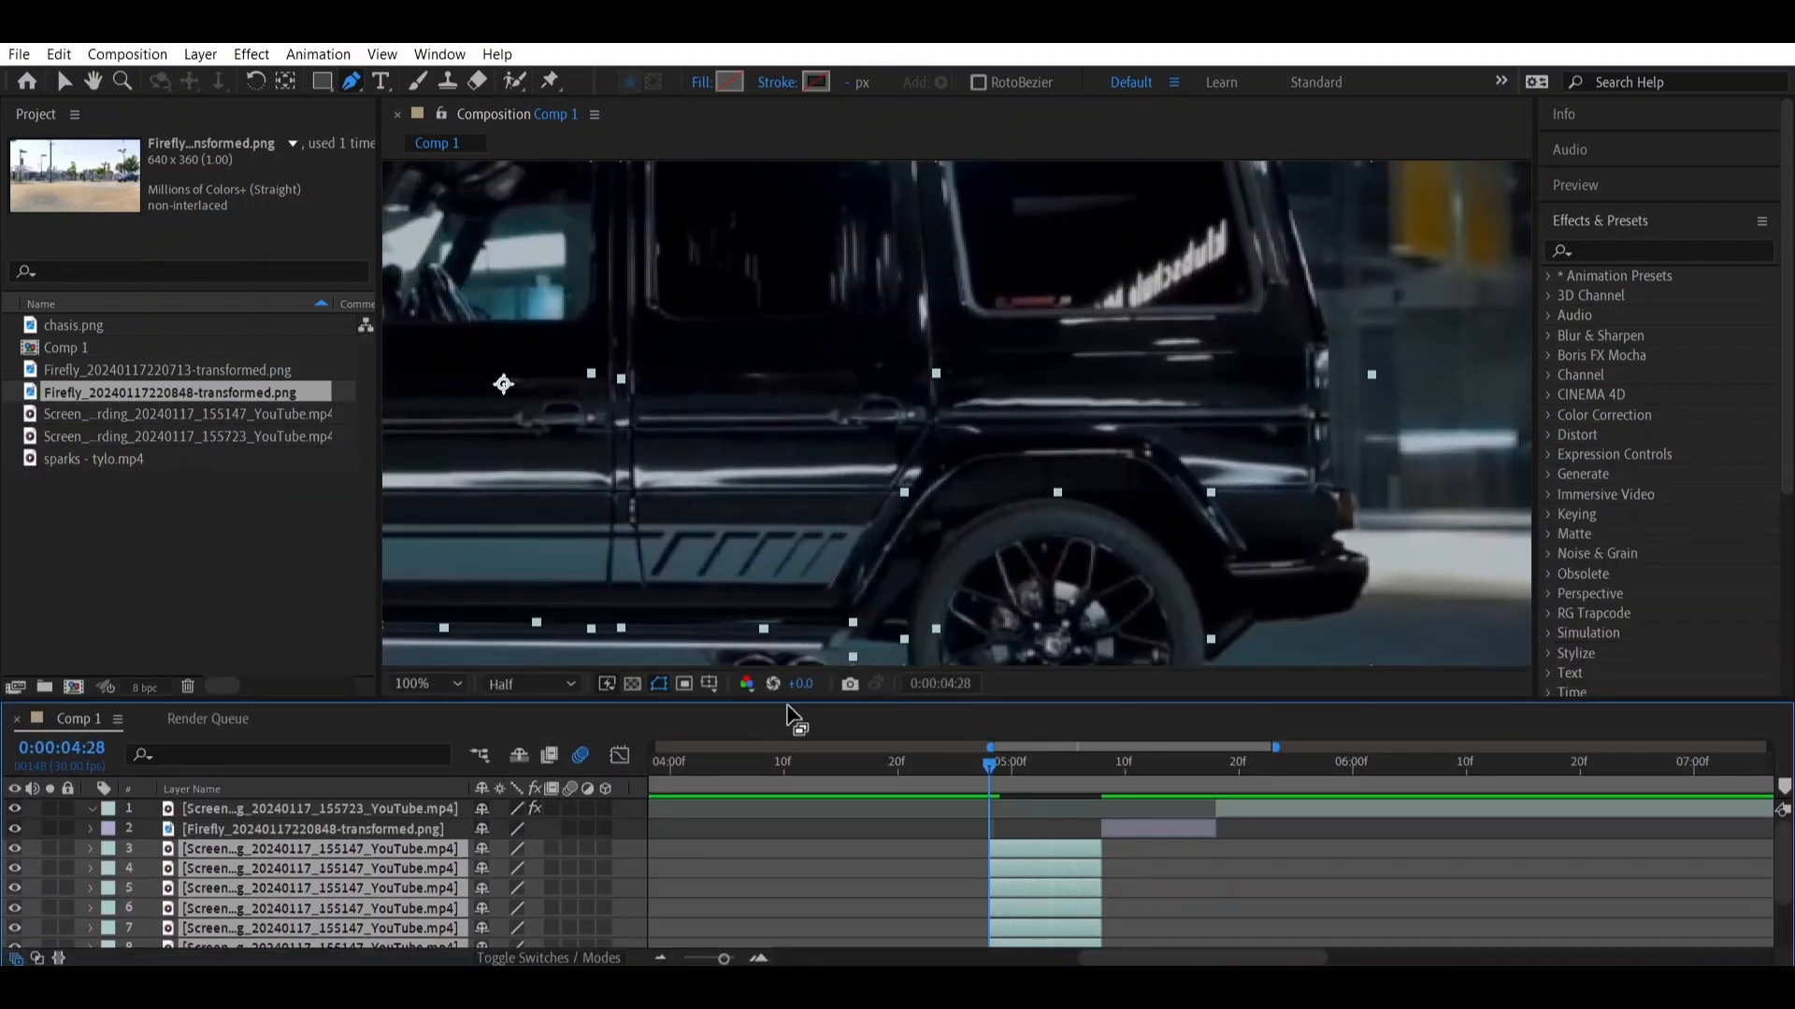
pyautogui.click(430, 684)
pyautogui.click(453, 271)
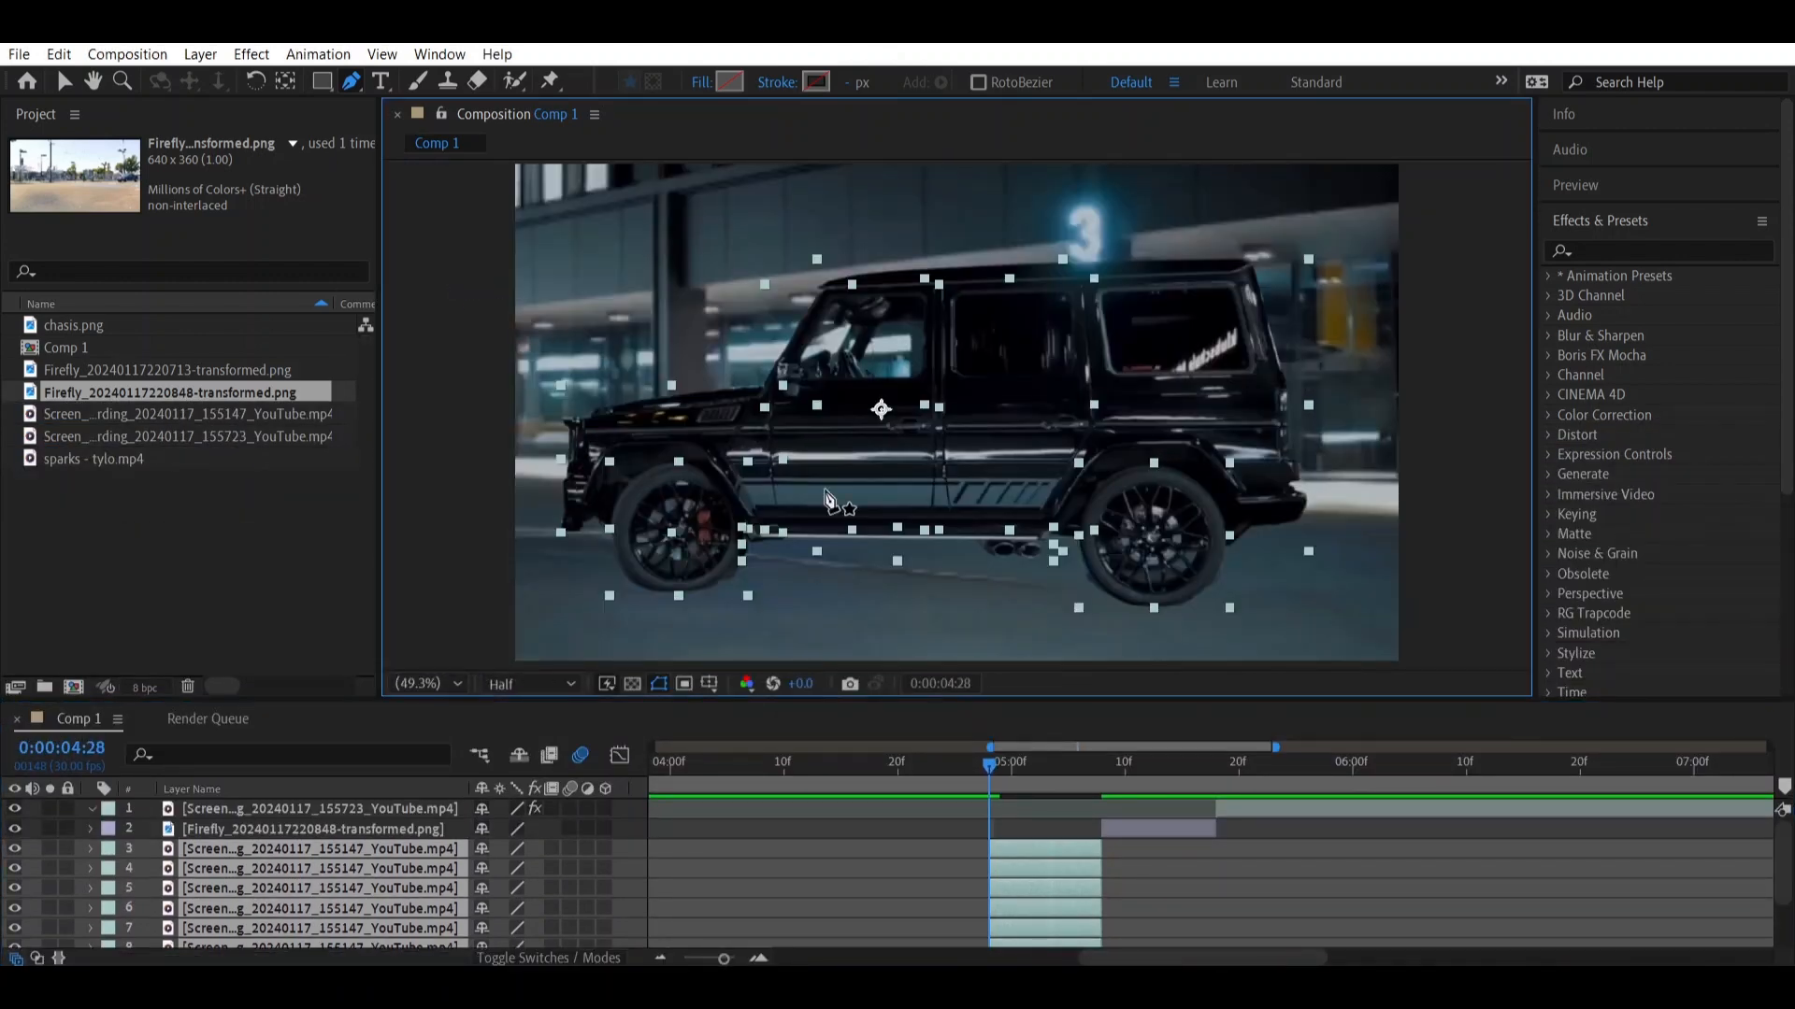
# Review the part masks on the frozen 155147 layers by selecting them one at a time
pyautogui.click(1249, 884)
pyautogui.click(1036, 854)
pyautogui.click(1034, 869)
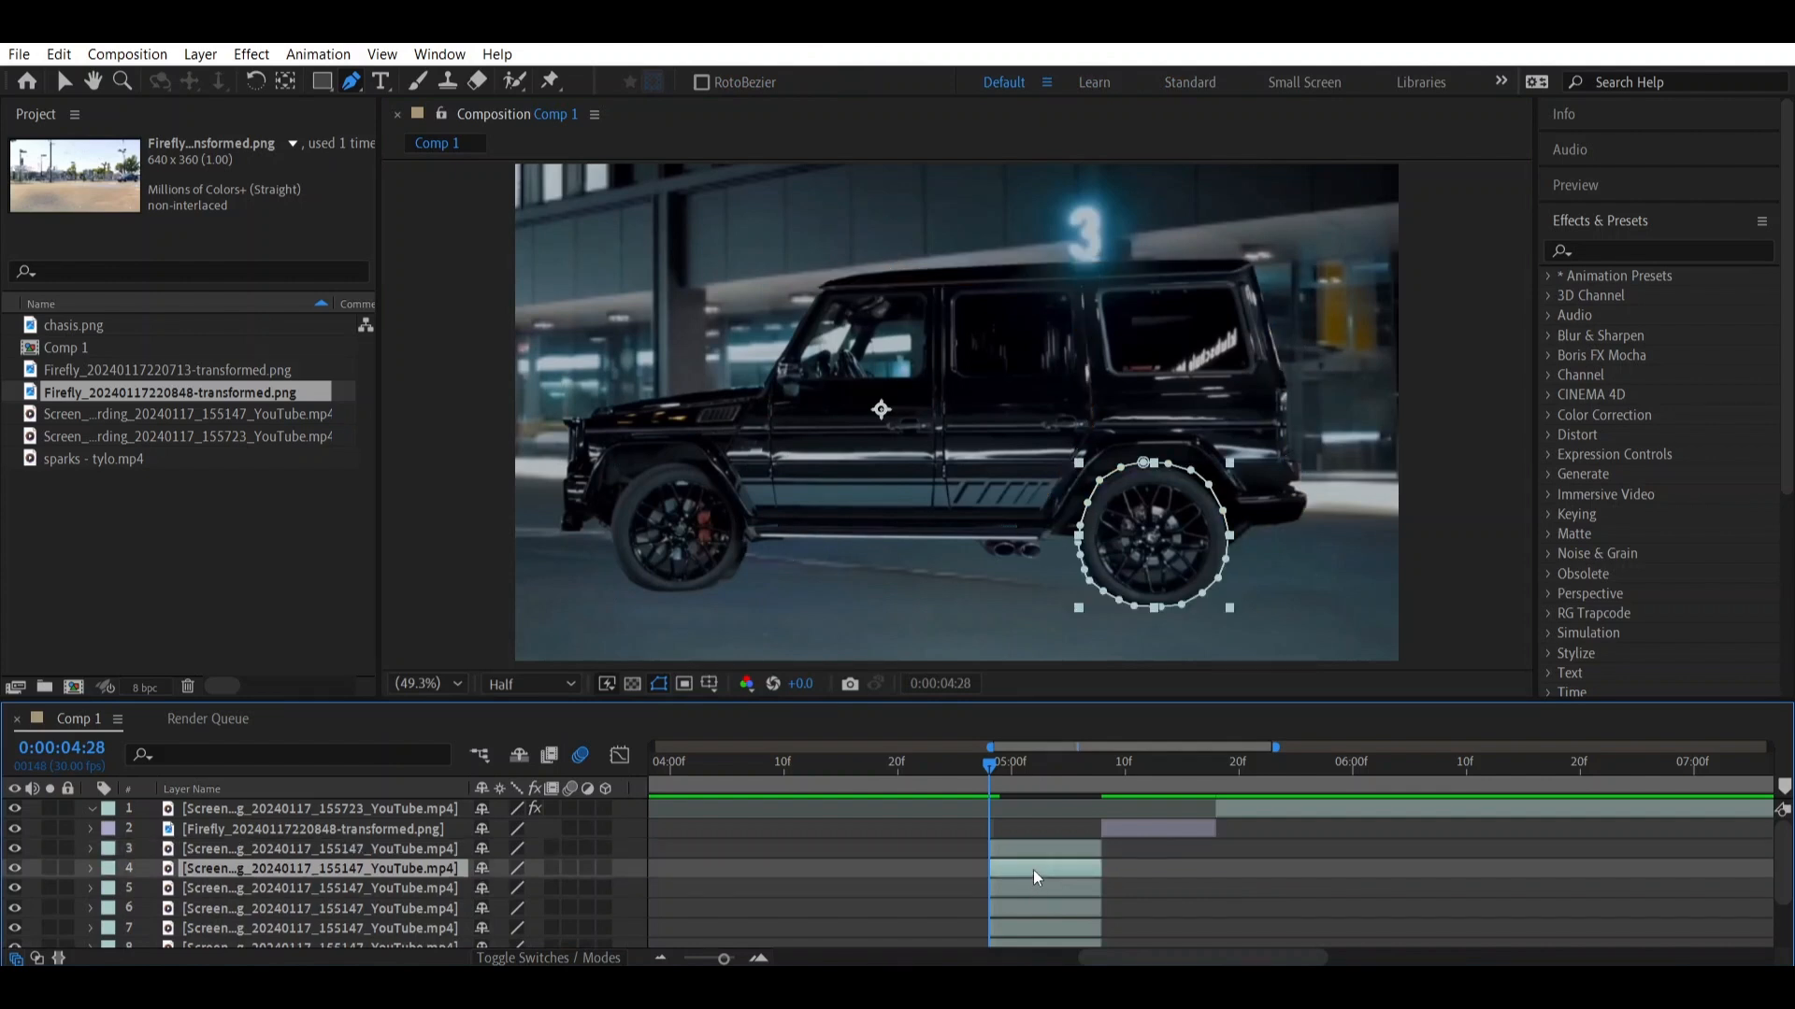
pyautogui.click(1032, 898)
pyautogui.click(1030, 904)
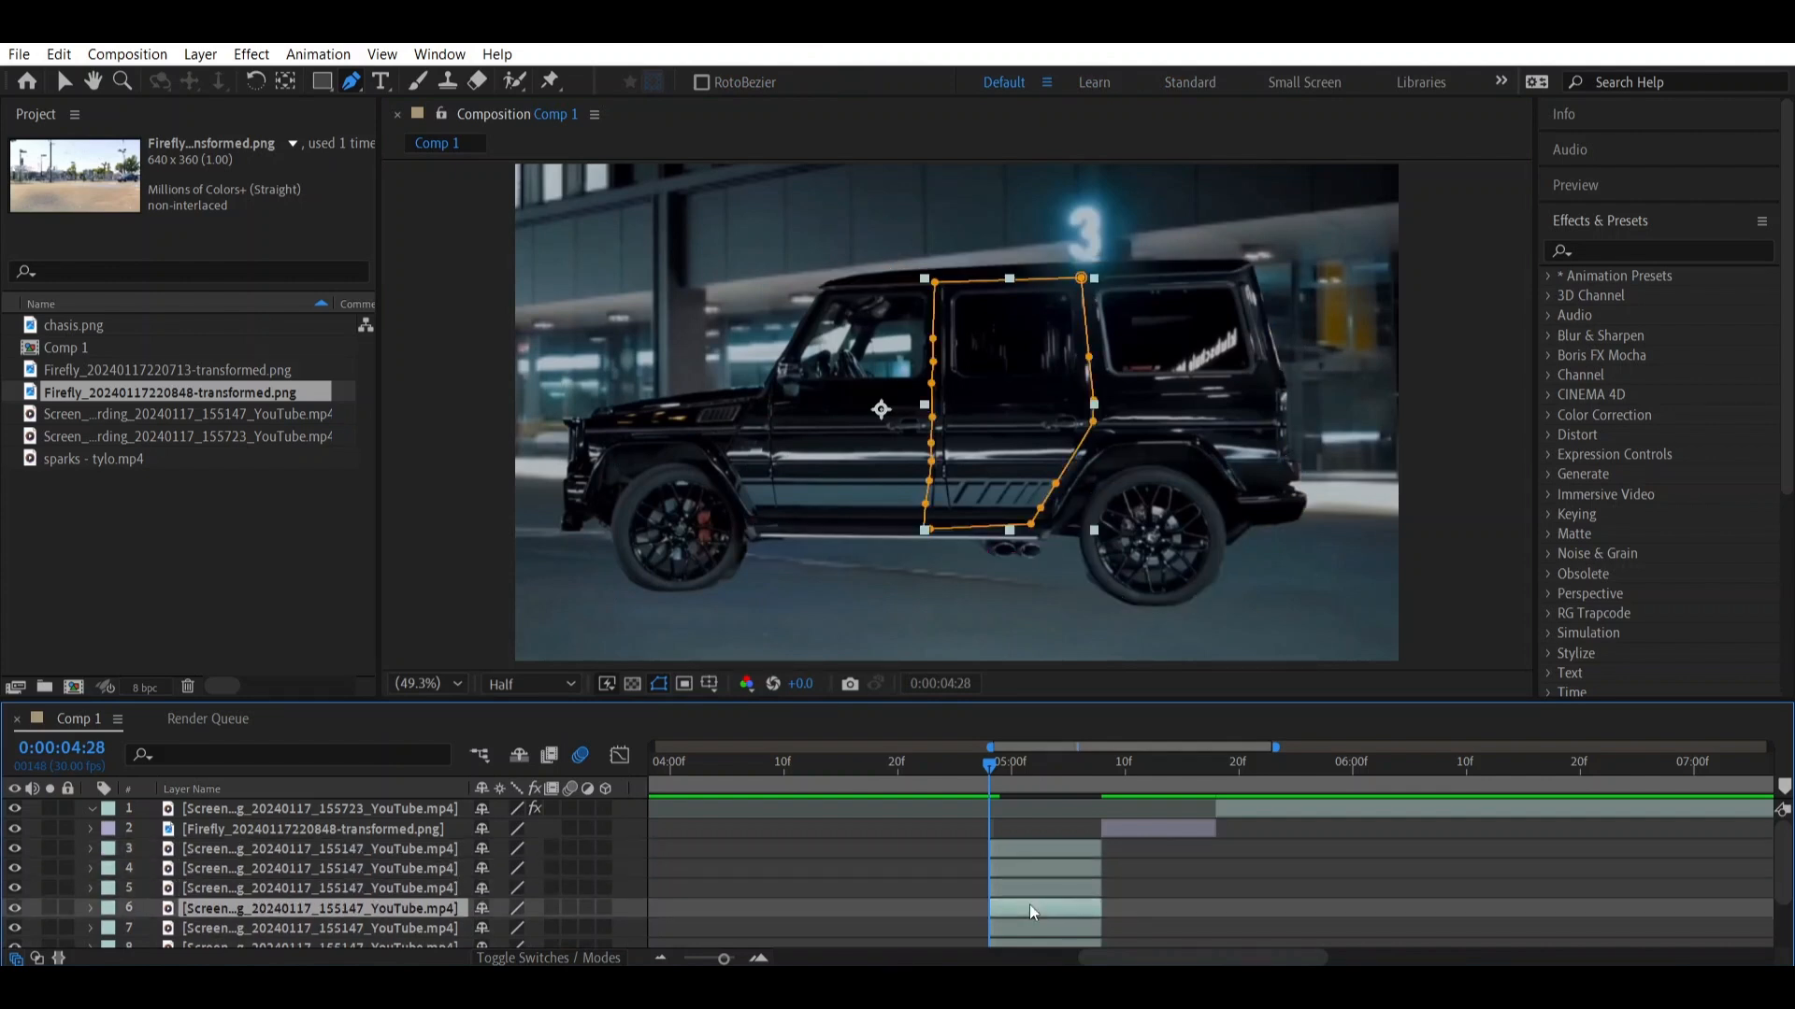
pyautogui.click(1029, 926)
pyautogui.scroll(-3, 1075, 882)
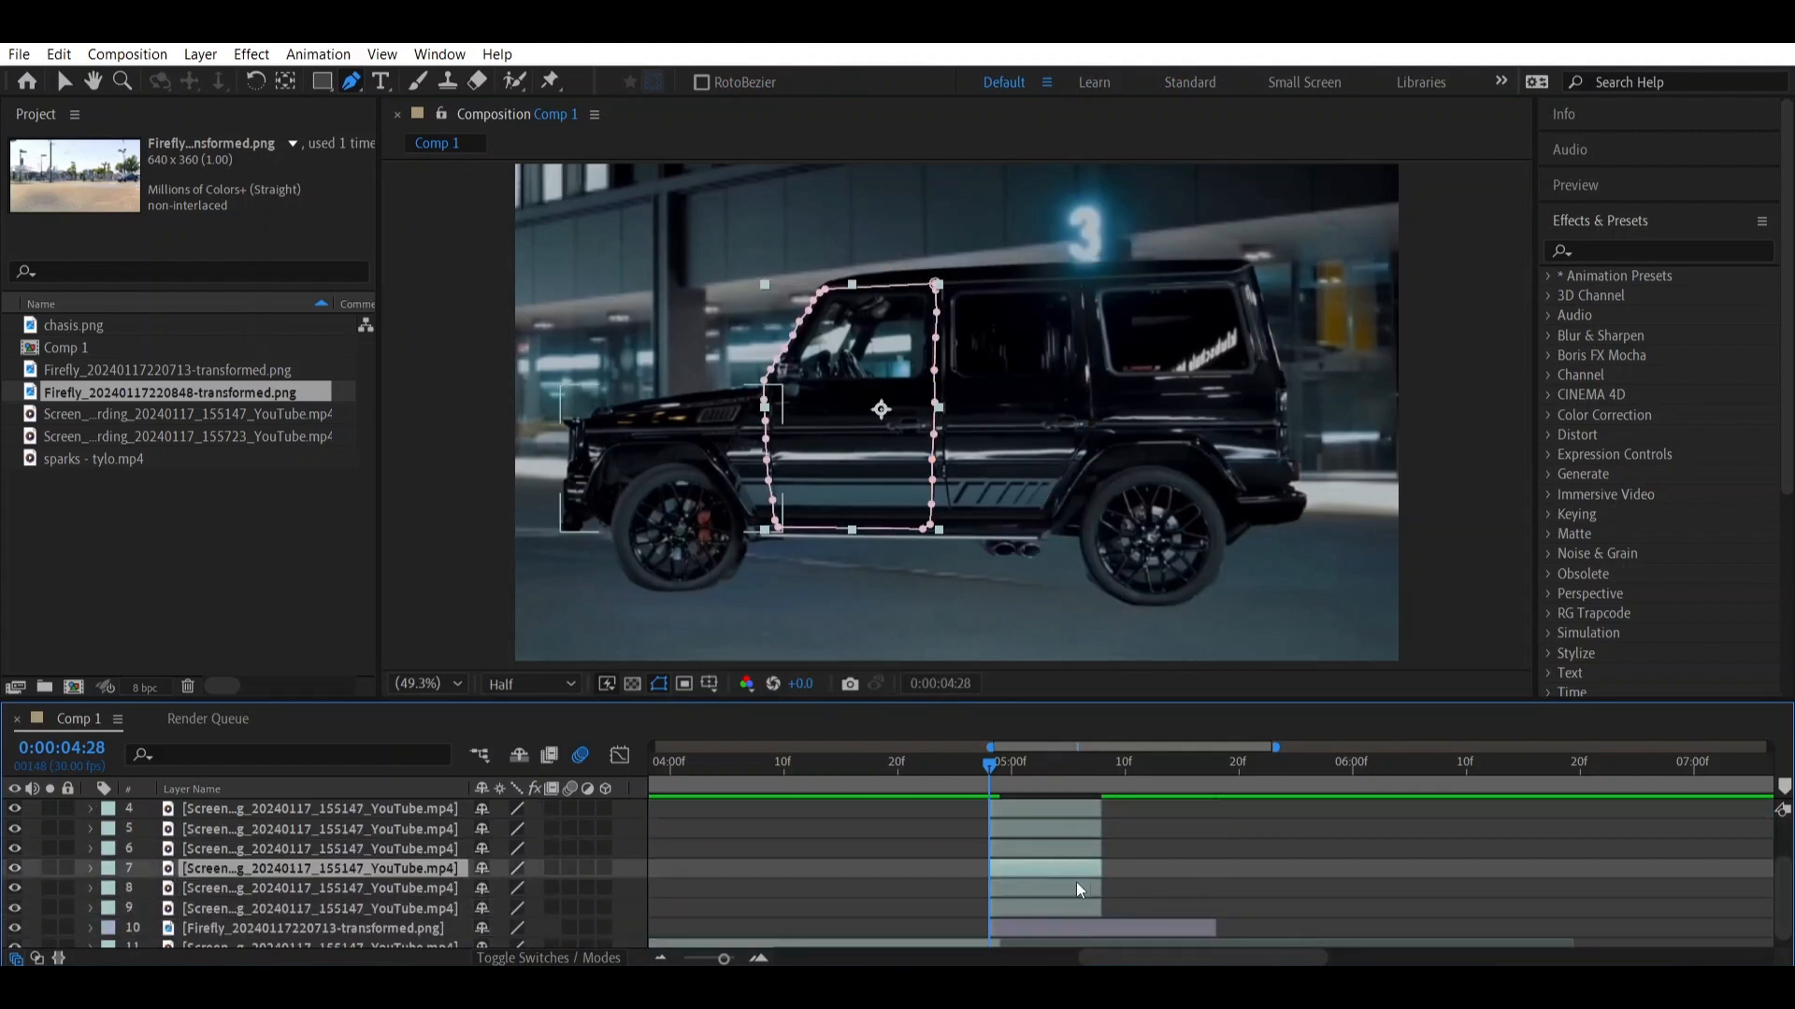
pyautogui.click(1078, 890)
pyautogui.click(1072, 908)
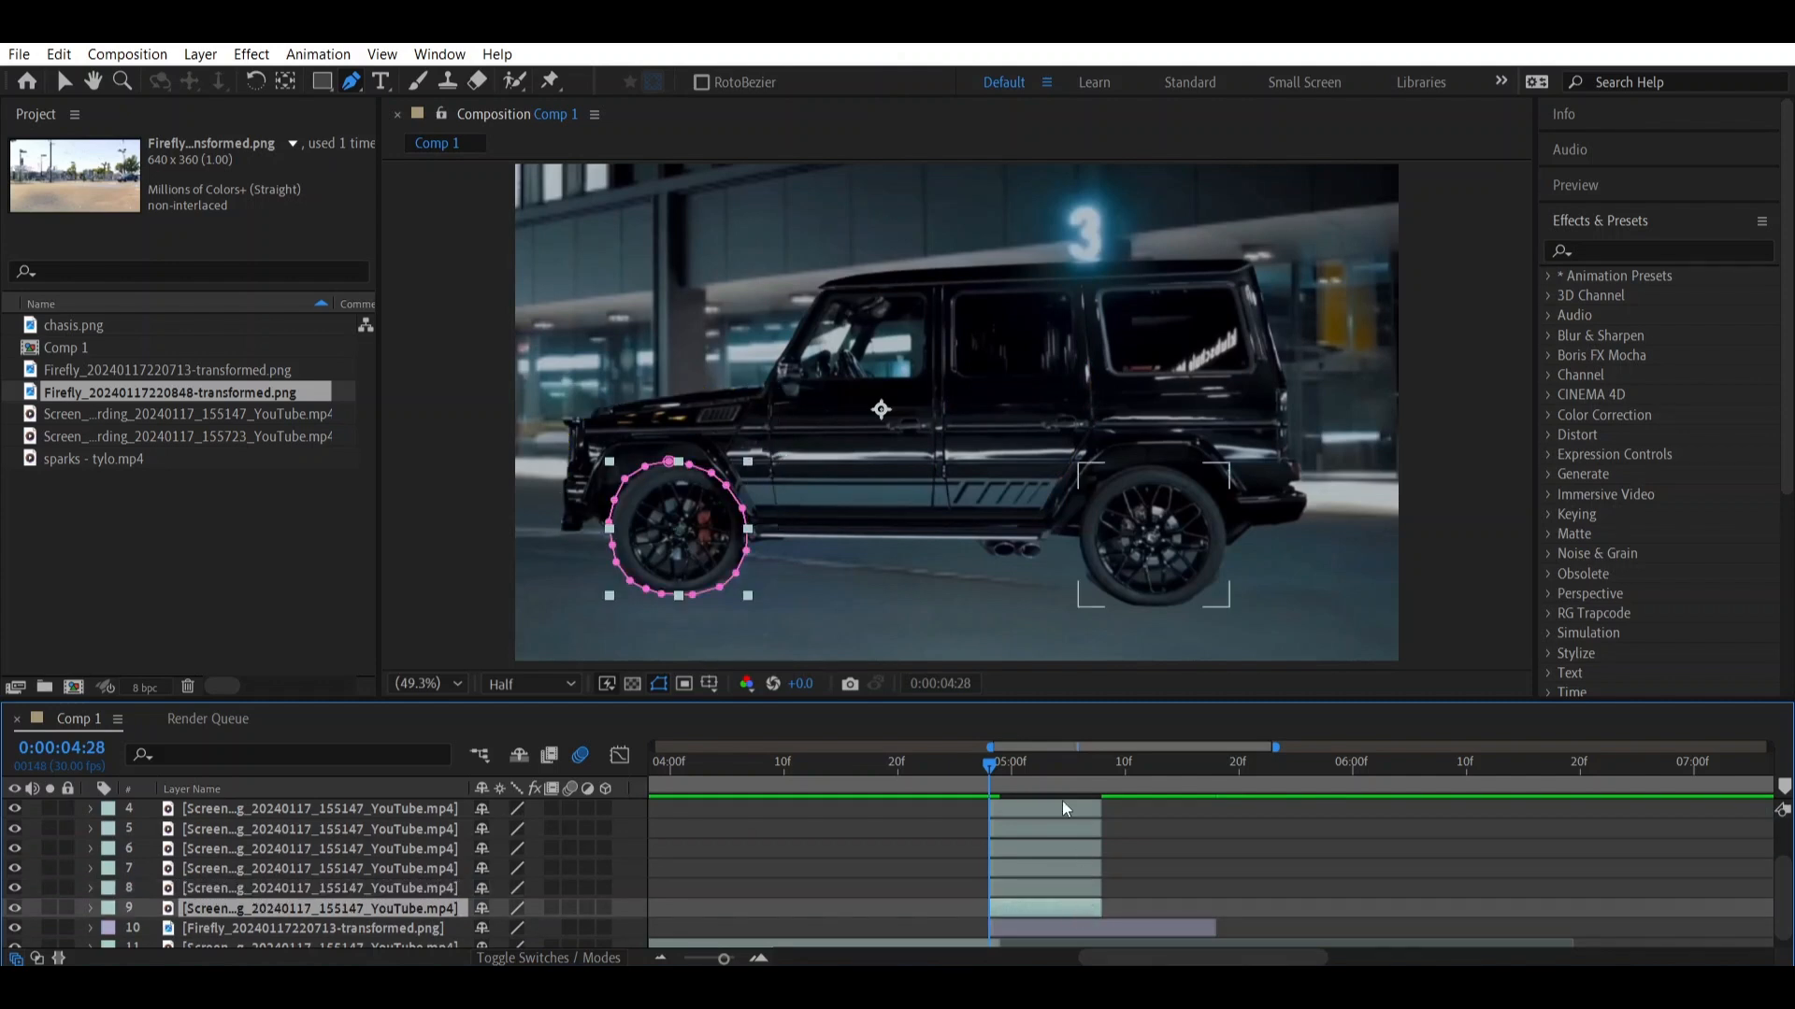
pyautogui.scroll(3, 1367, 800)
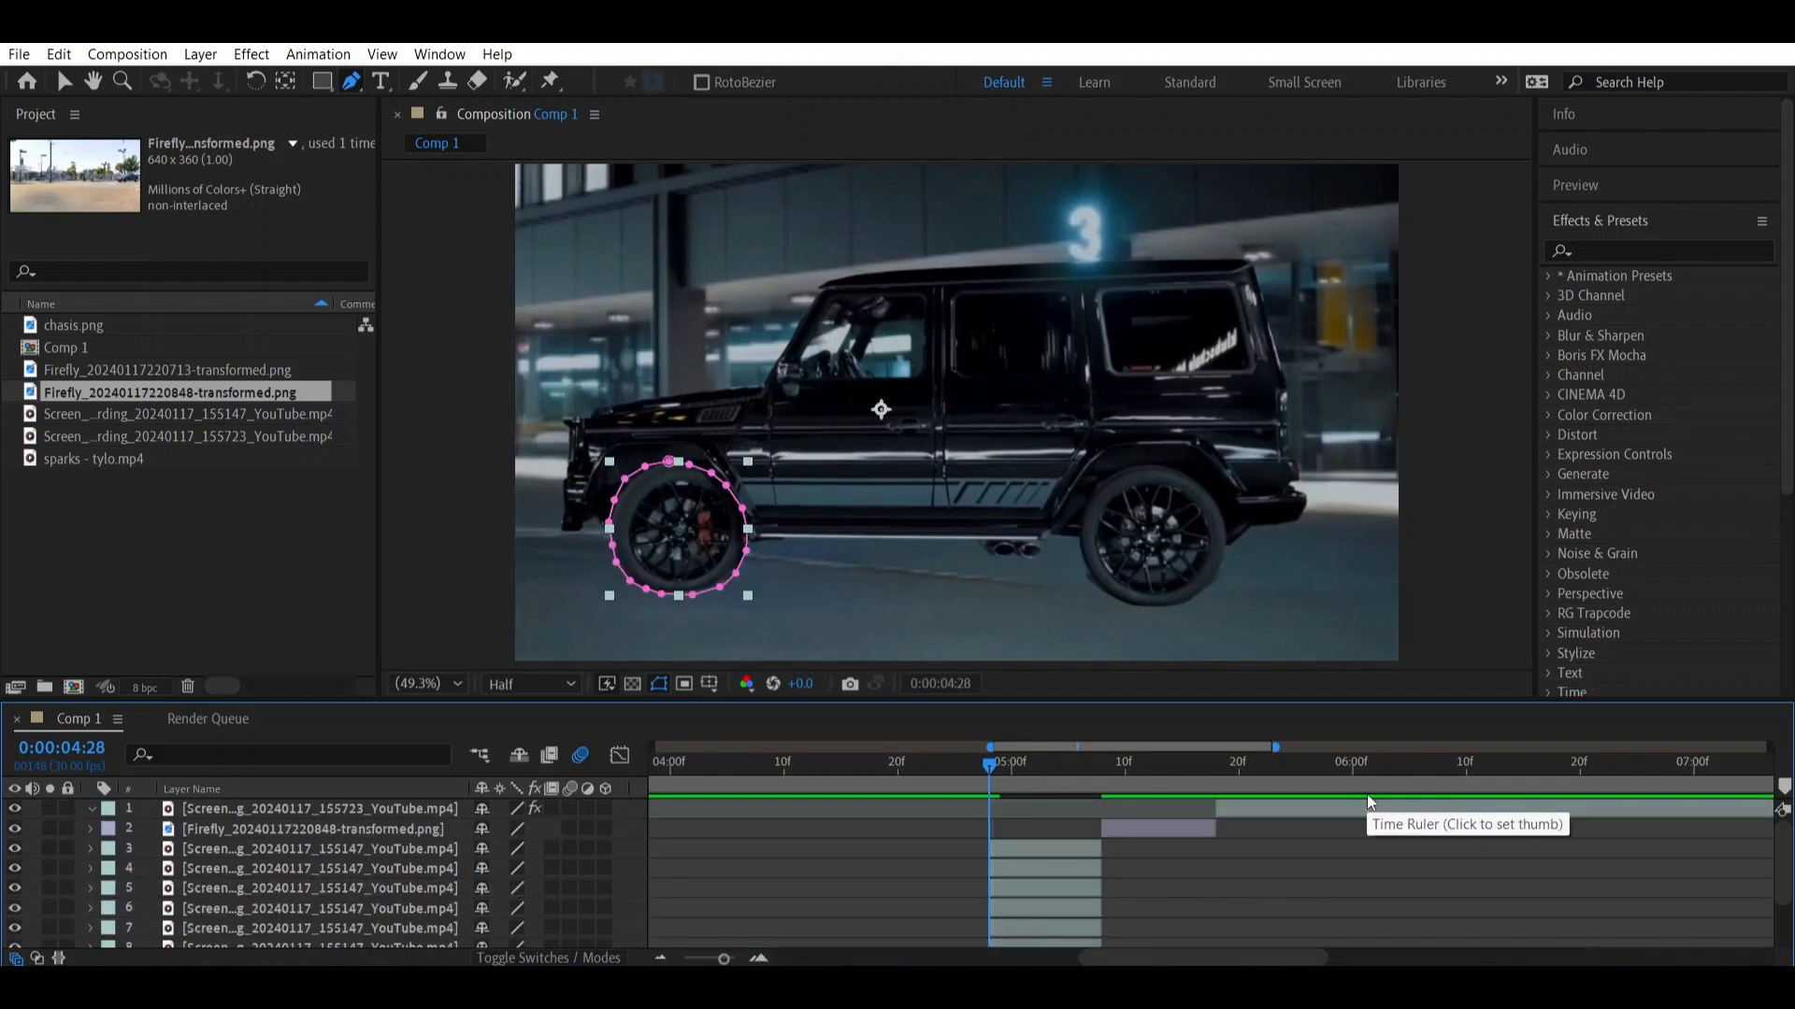
# At 0:00:05:18, duplicate the 155723 video layer and freeze the frame on the upper copy
pyautogui.click(1191, 828)
pyautogui.click(1166, 767)
pyautogui.click(1247, 807)
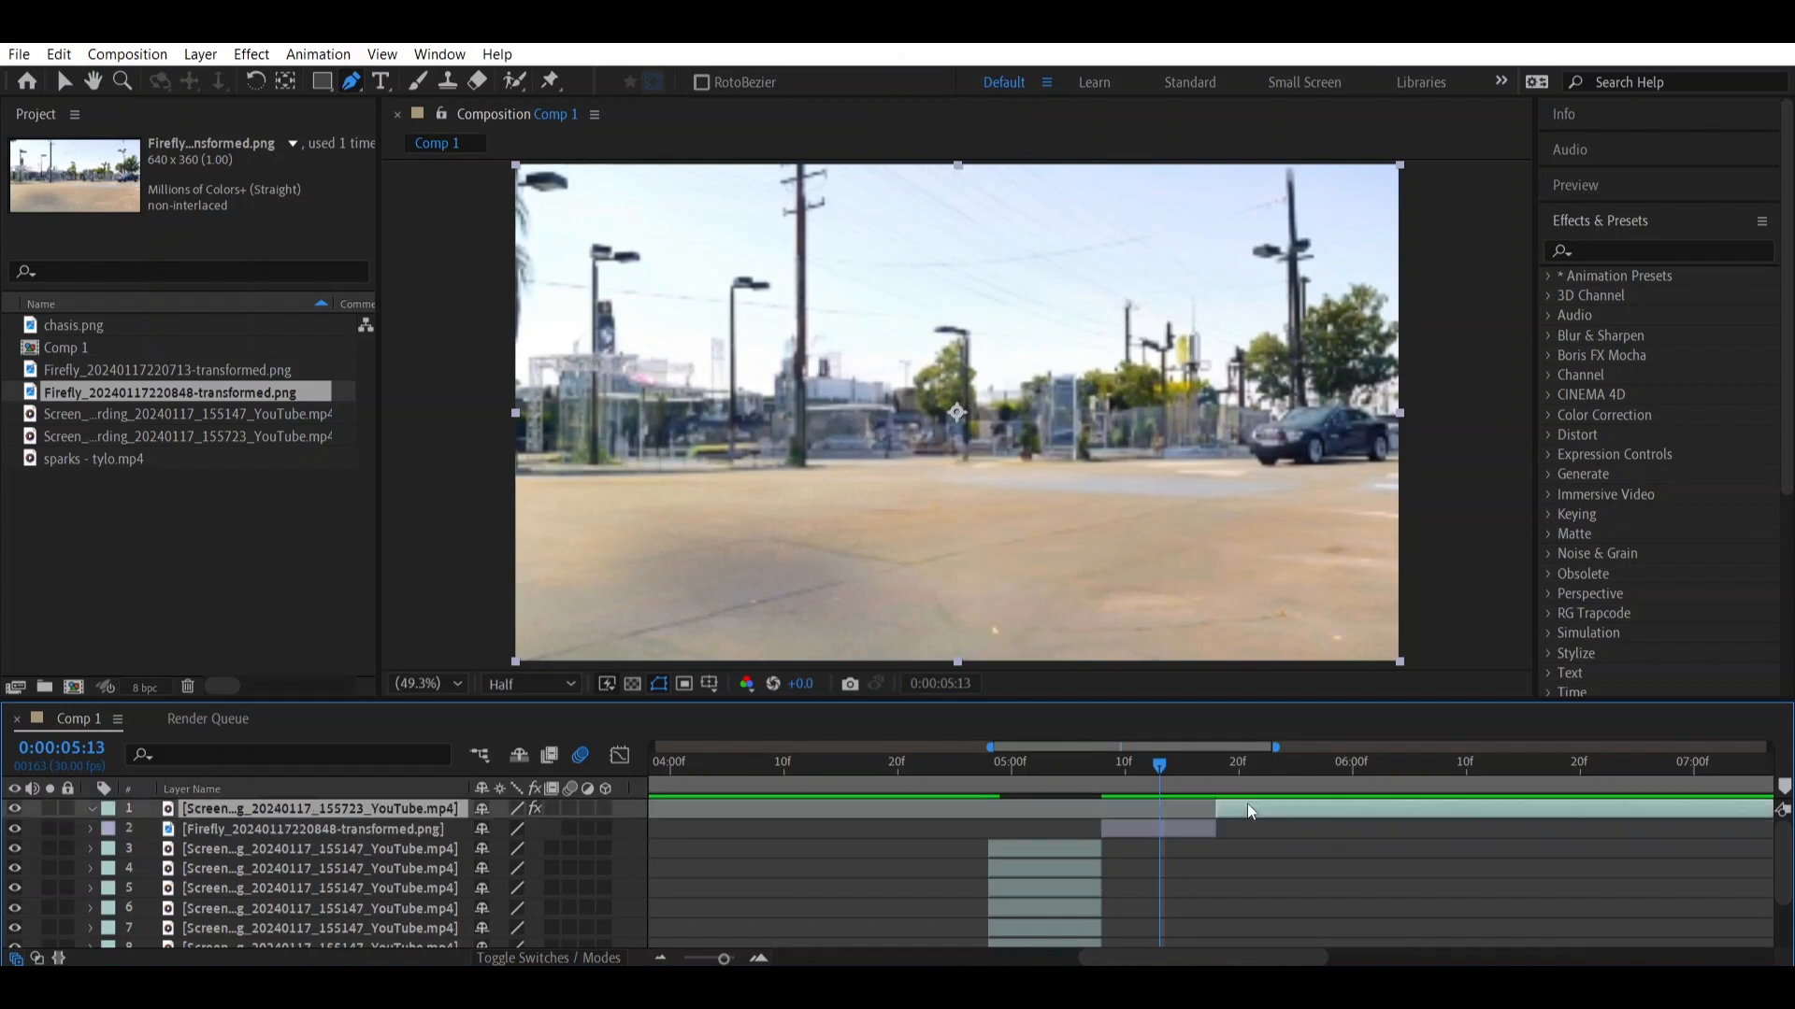
pyautogui.click(1229, 764)
pyautogui.moveTo(1227, 768); pyautogui.dragTo(1218, 772)
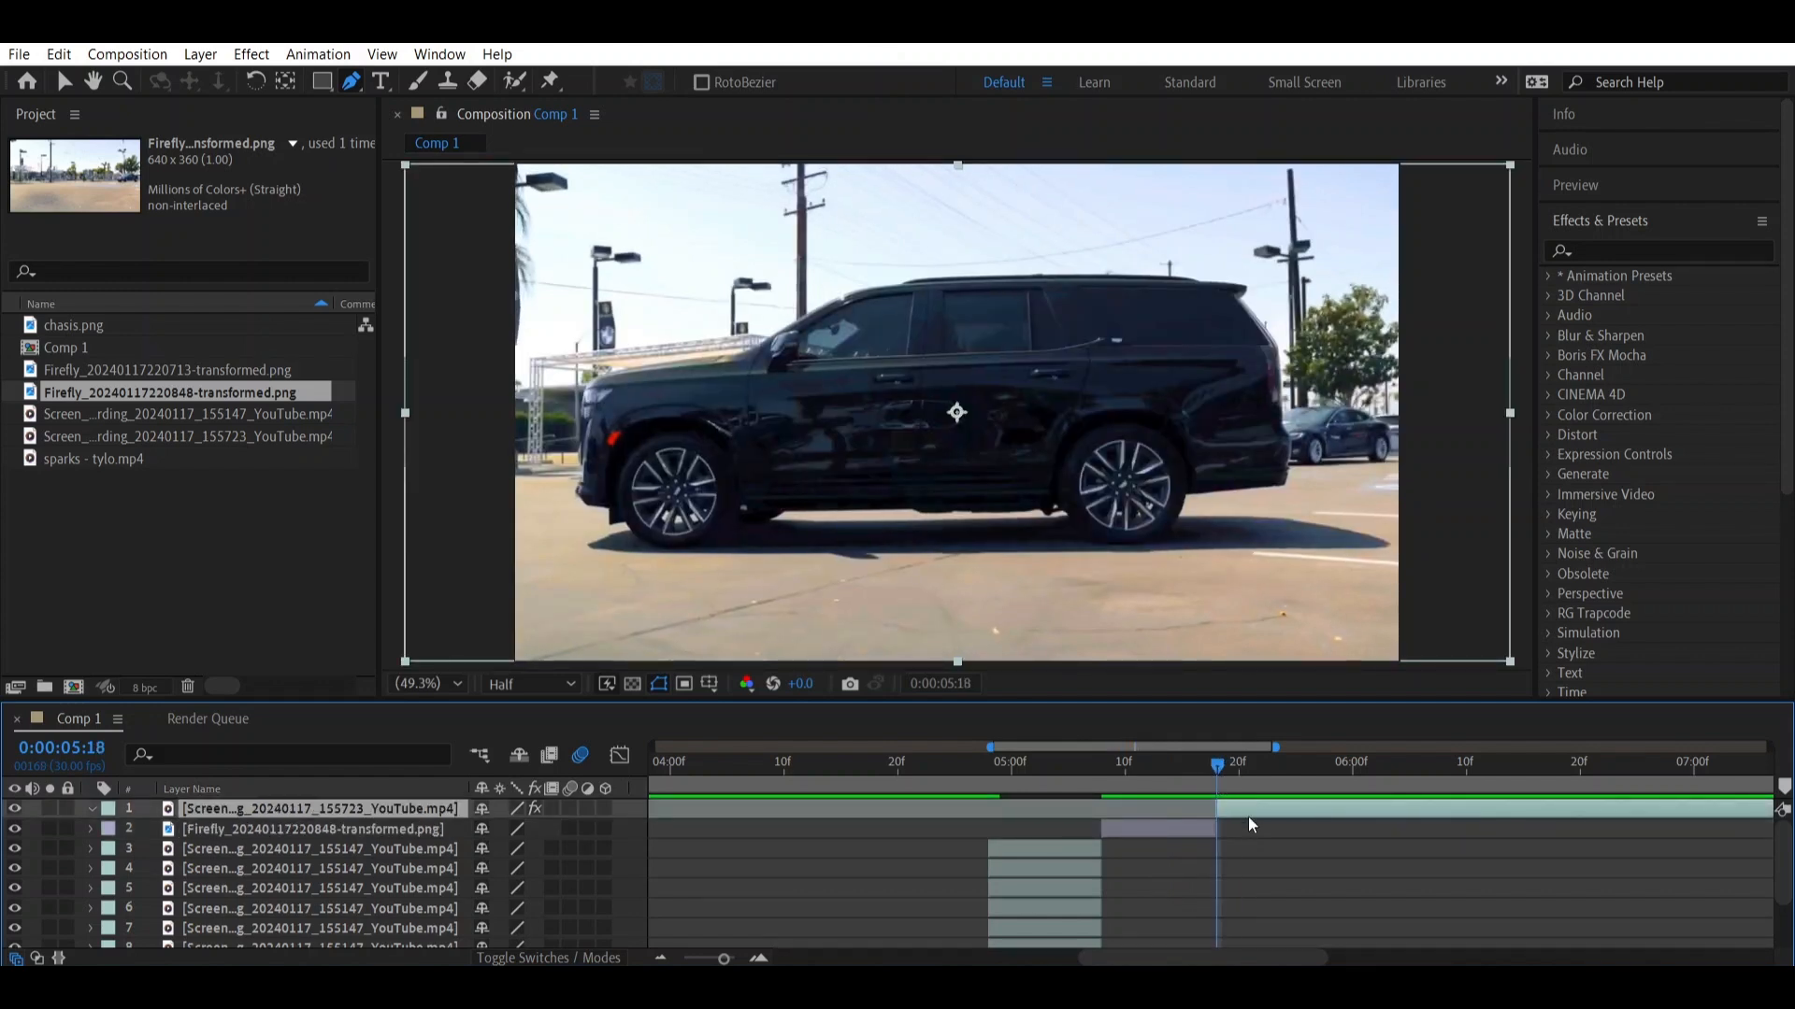
pyautogui.hotkey('ctrl', 'd')
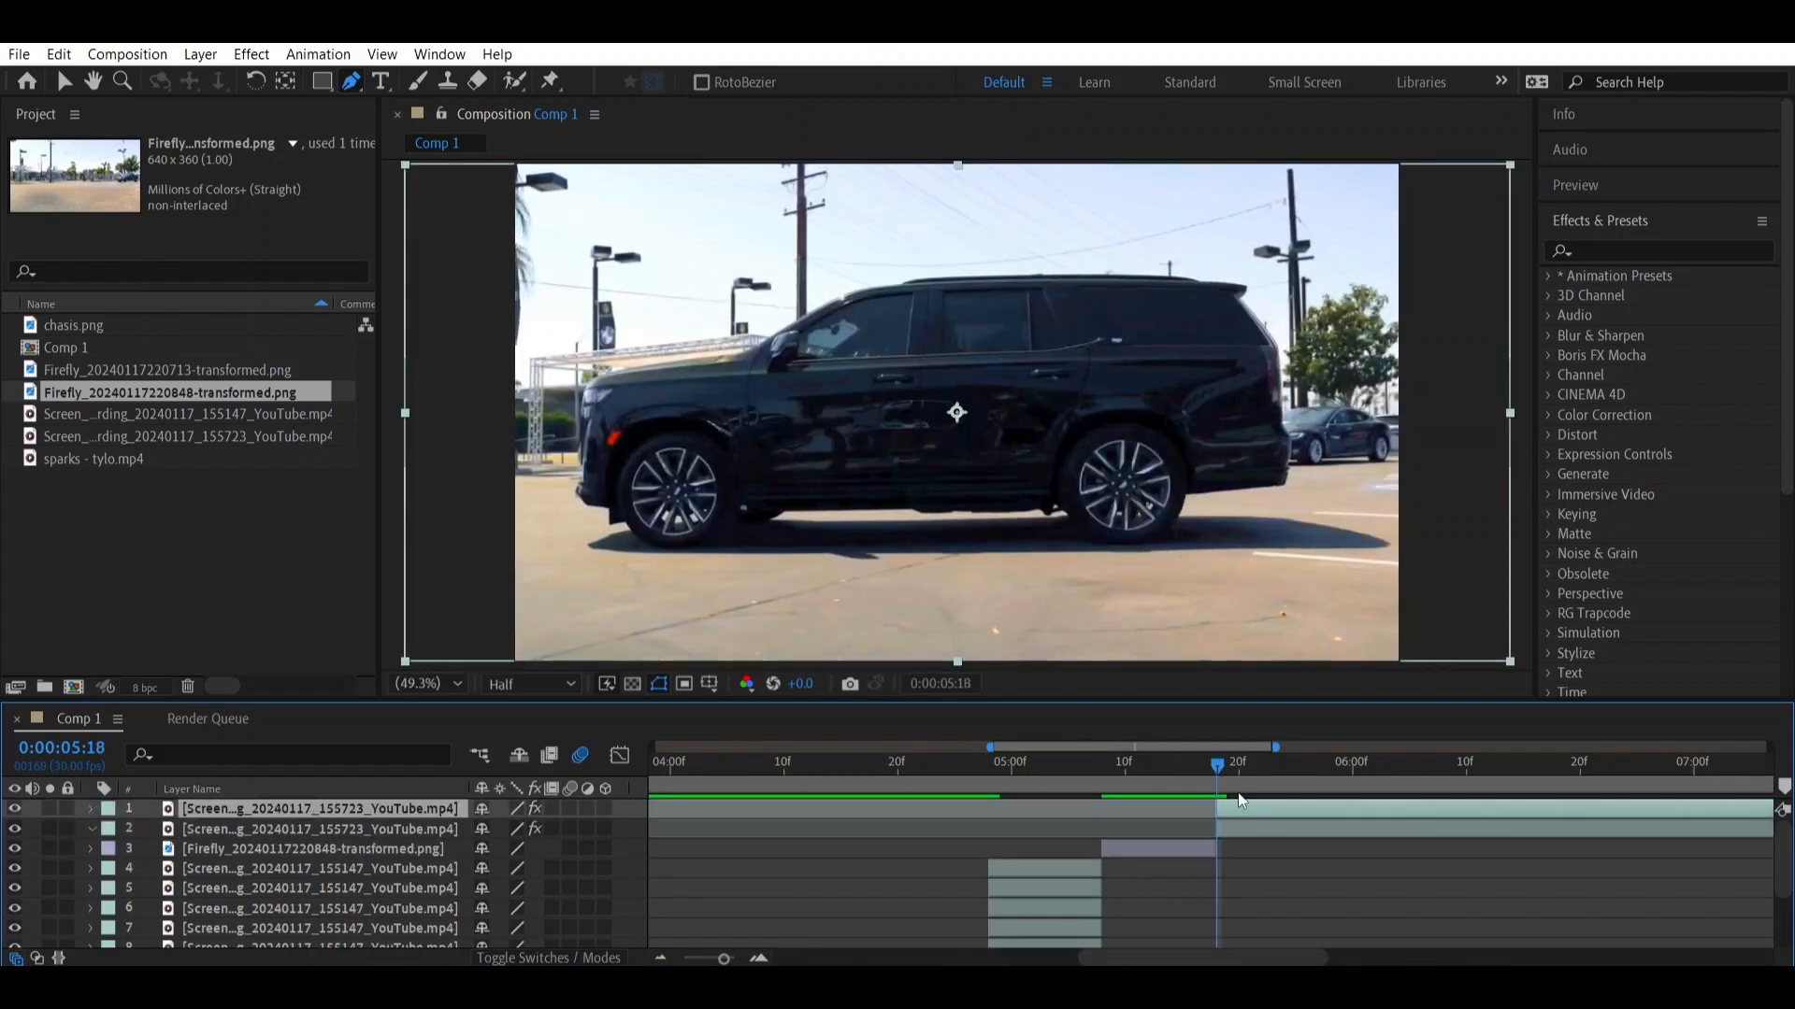
pyautogui.rightClick(1242, 806)
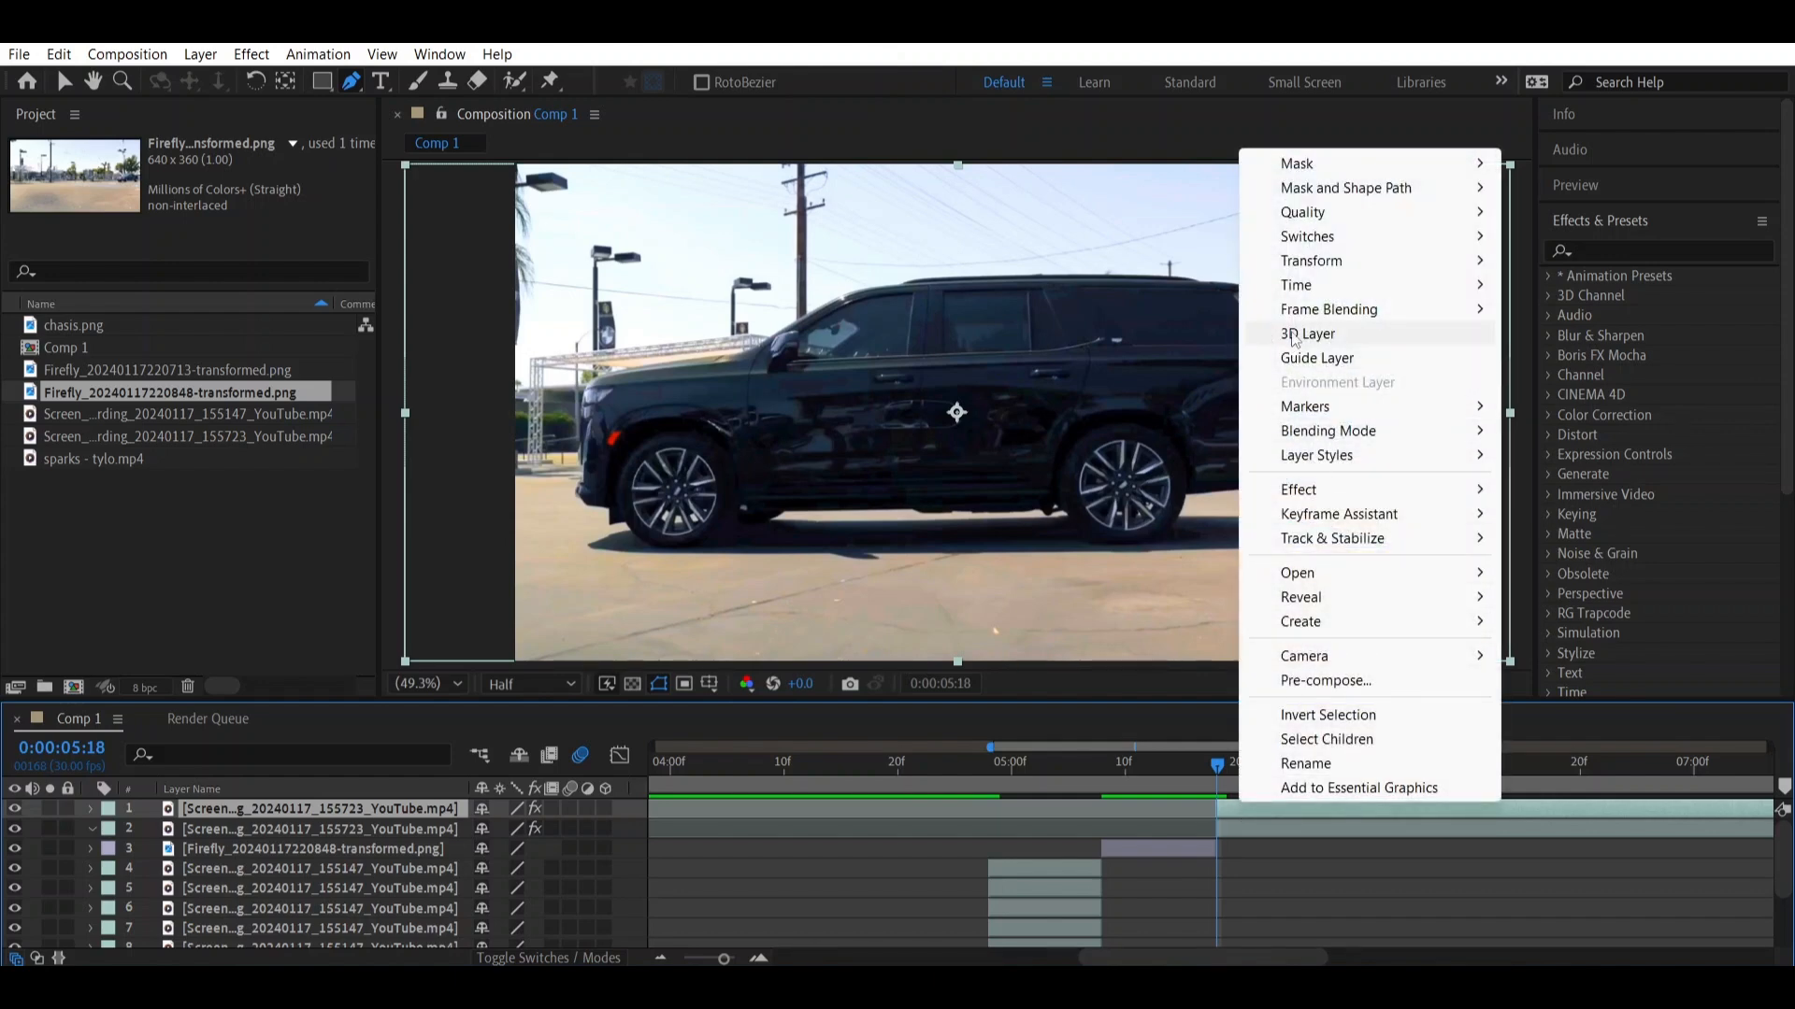
pyautogui.moveTo(1304, 290)
pyautogui.click(1075, 358)
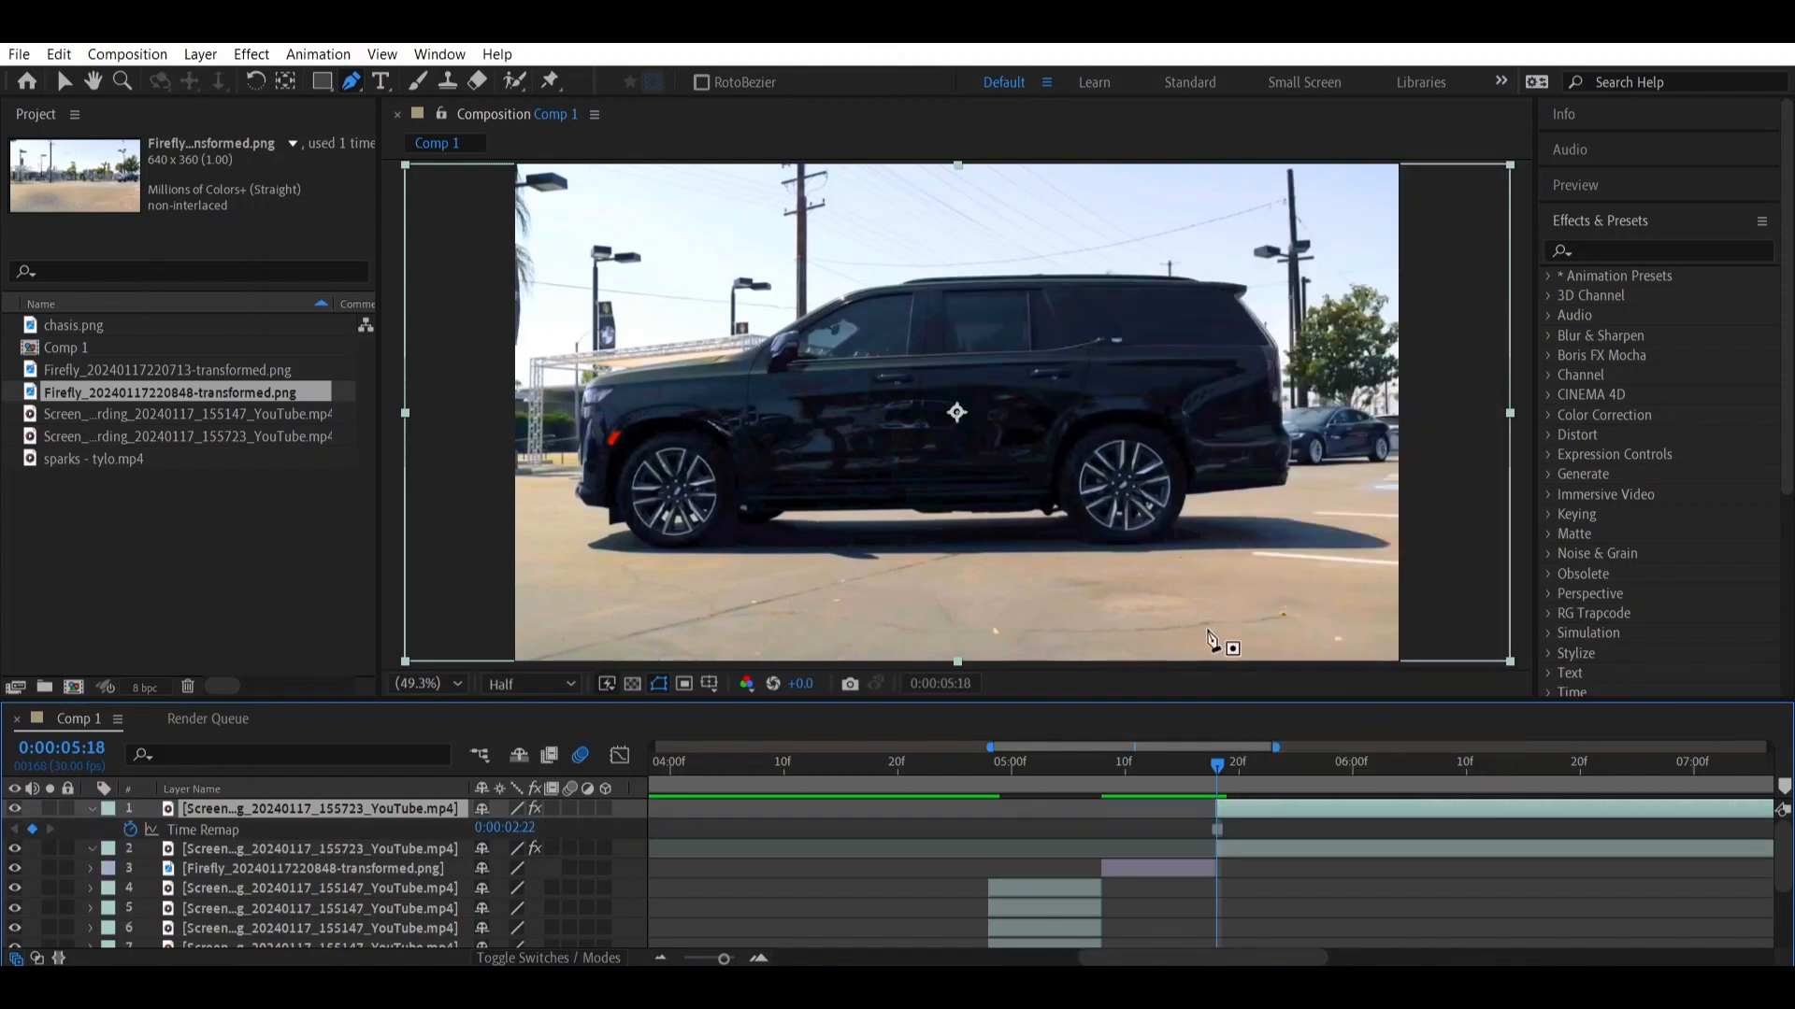
# Shift the frozen 155723 copy to start at 0:00:05:08, split it at 0:00:05:18 and delete the part after the split
pyautogui.moveTo(1258, 806); pyautogui.dragTo(1146, 826)
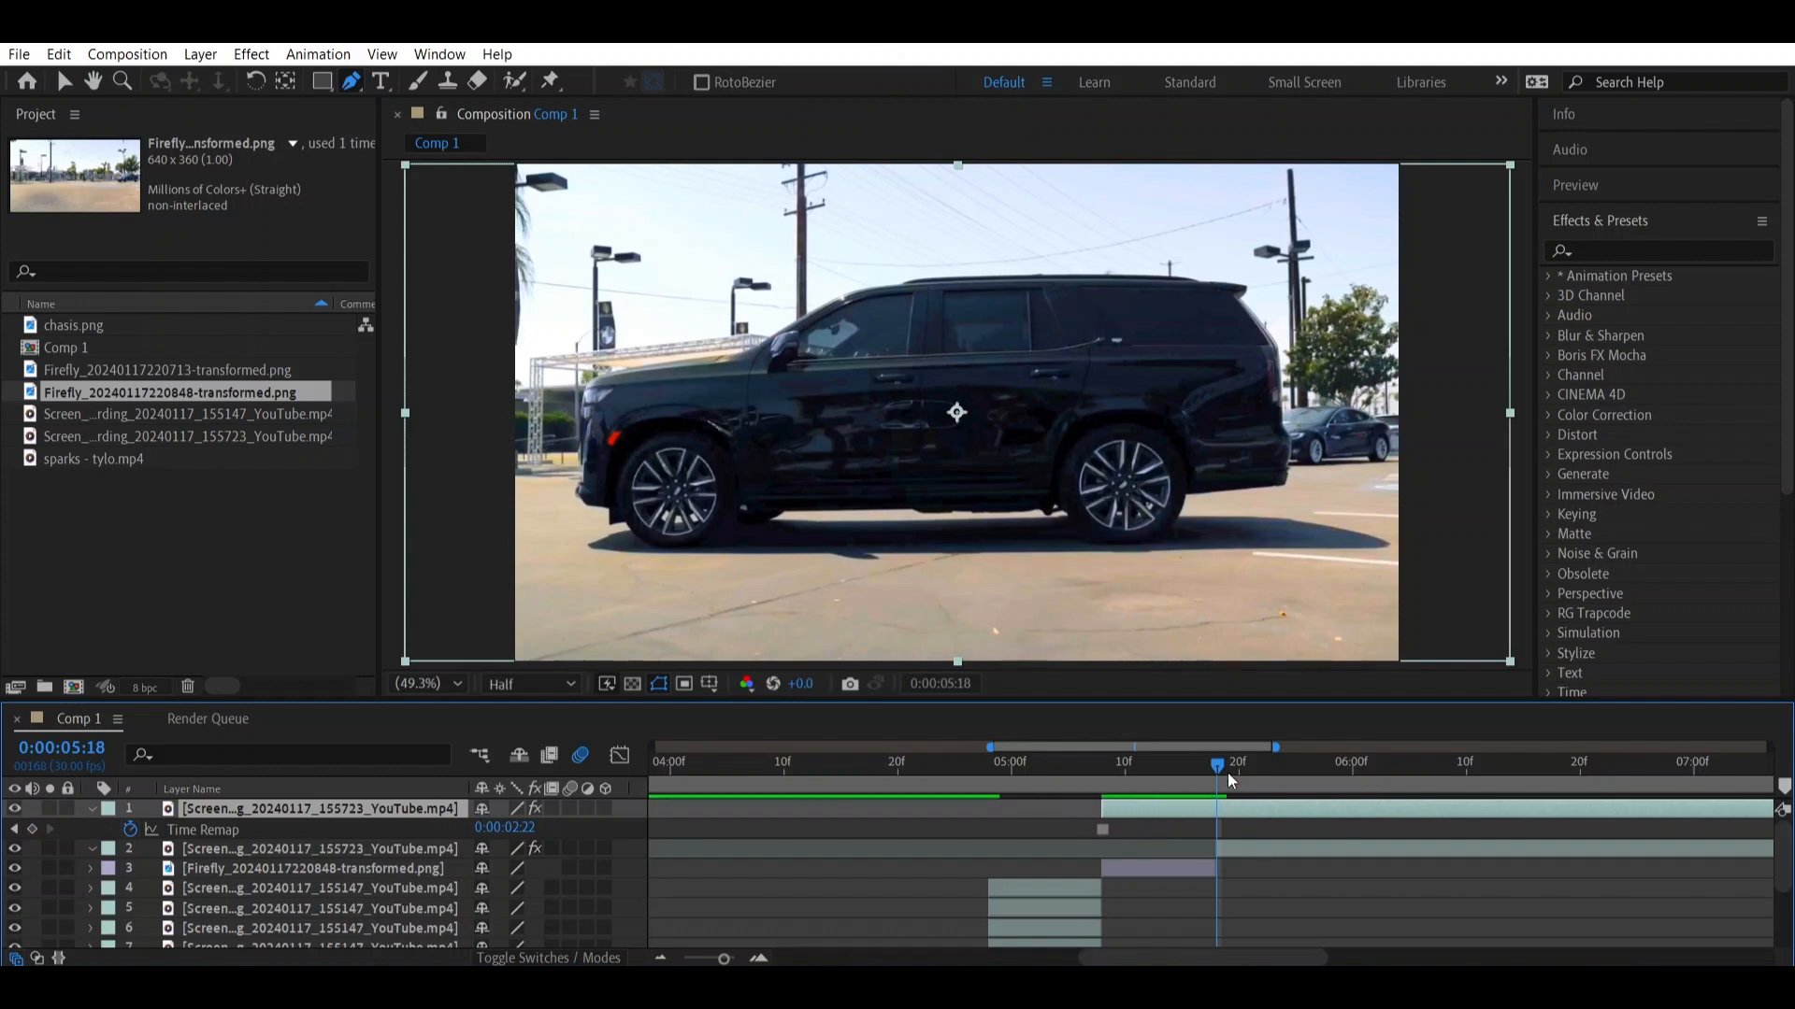
pyautogui.hotkey('ctrl', 'shift', 'd')
pyautogui.press('Delete')
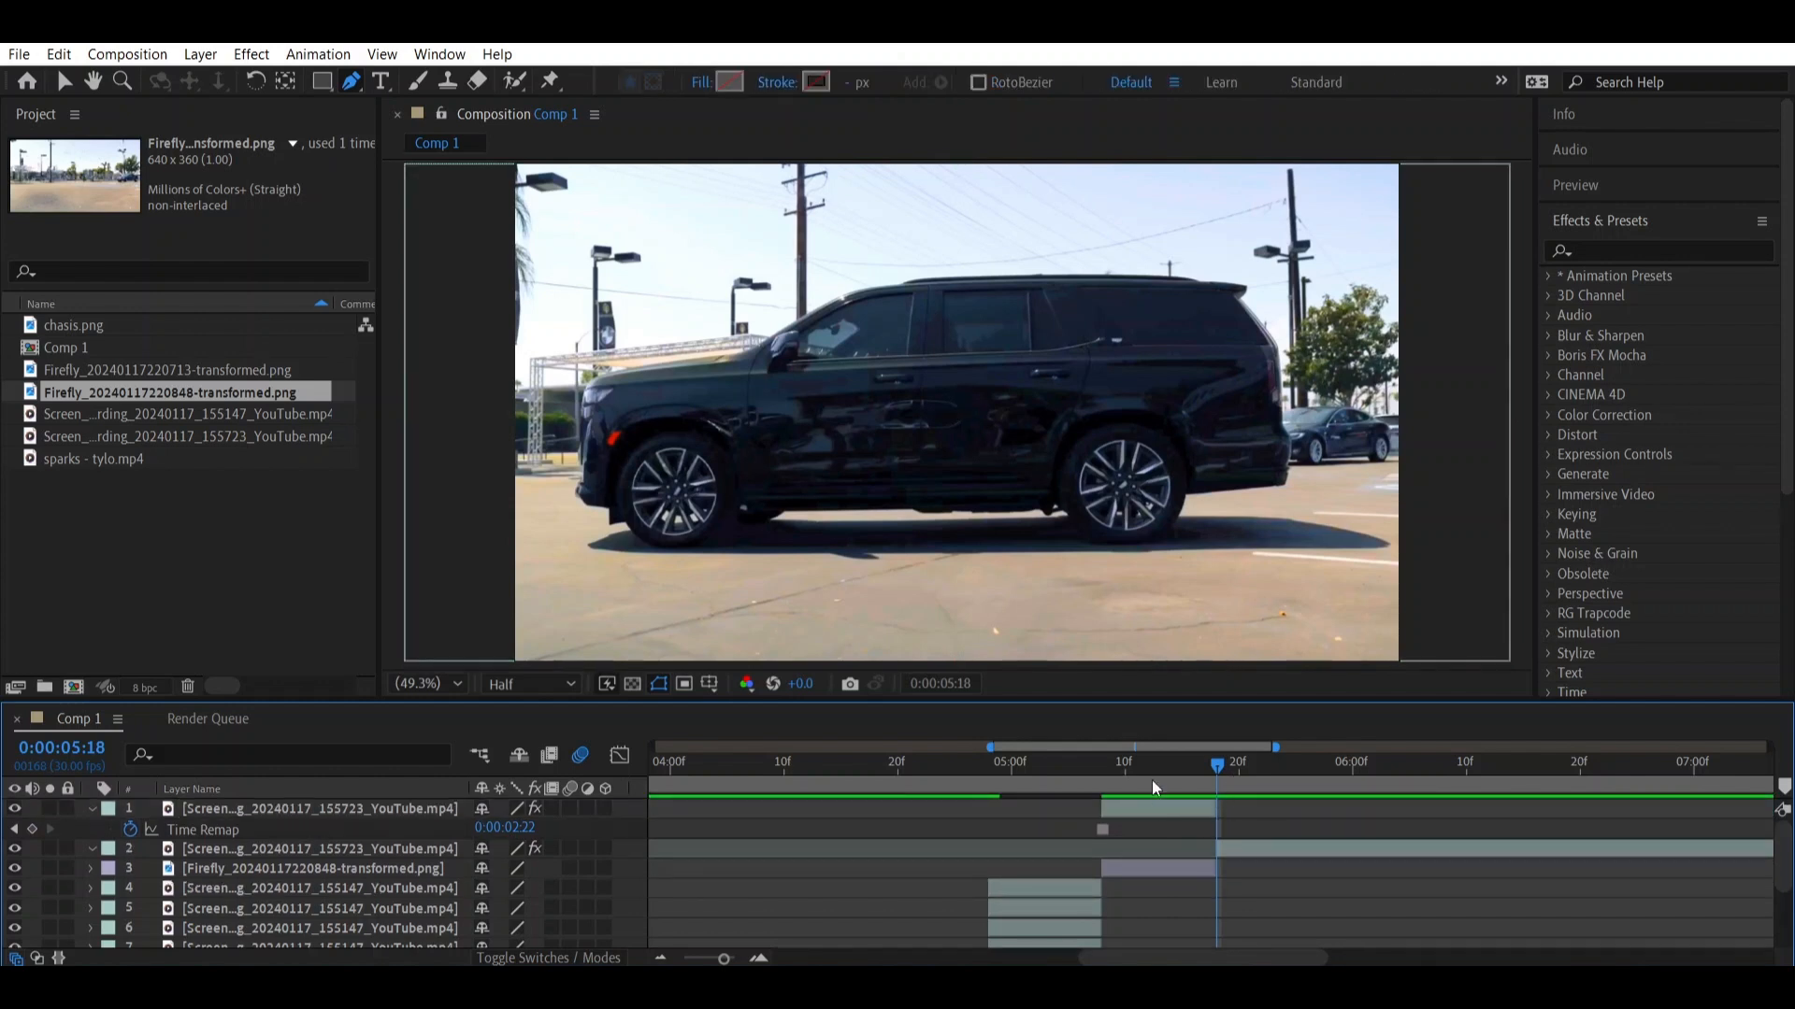
# At 0:00:05:08, mask the front wheel on the frozen 155723 layer by tracing around the tyre with the Pen tool
pyautogui.moveTo(1136, 769); pyautogui.dragTo(1105, 775)
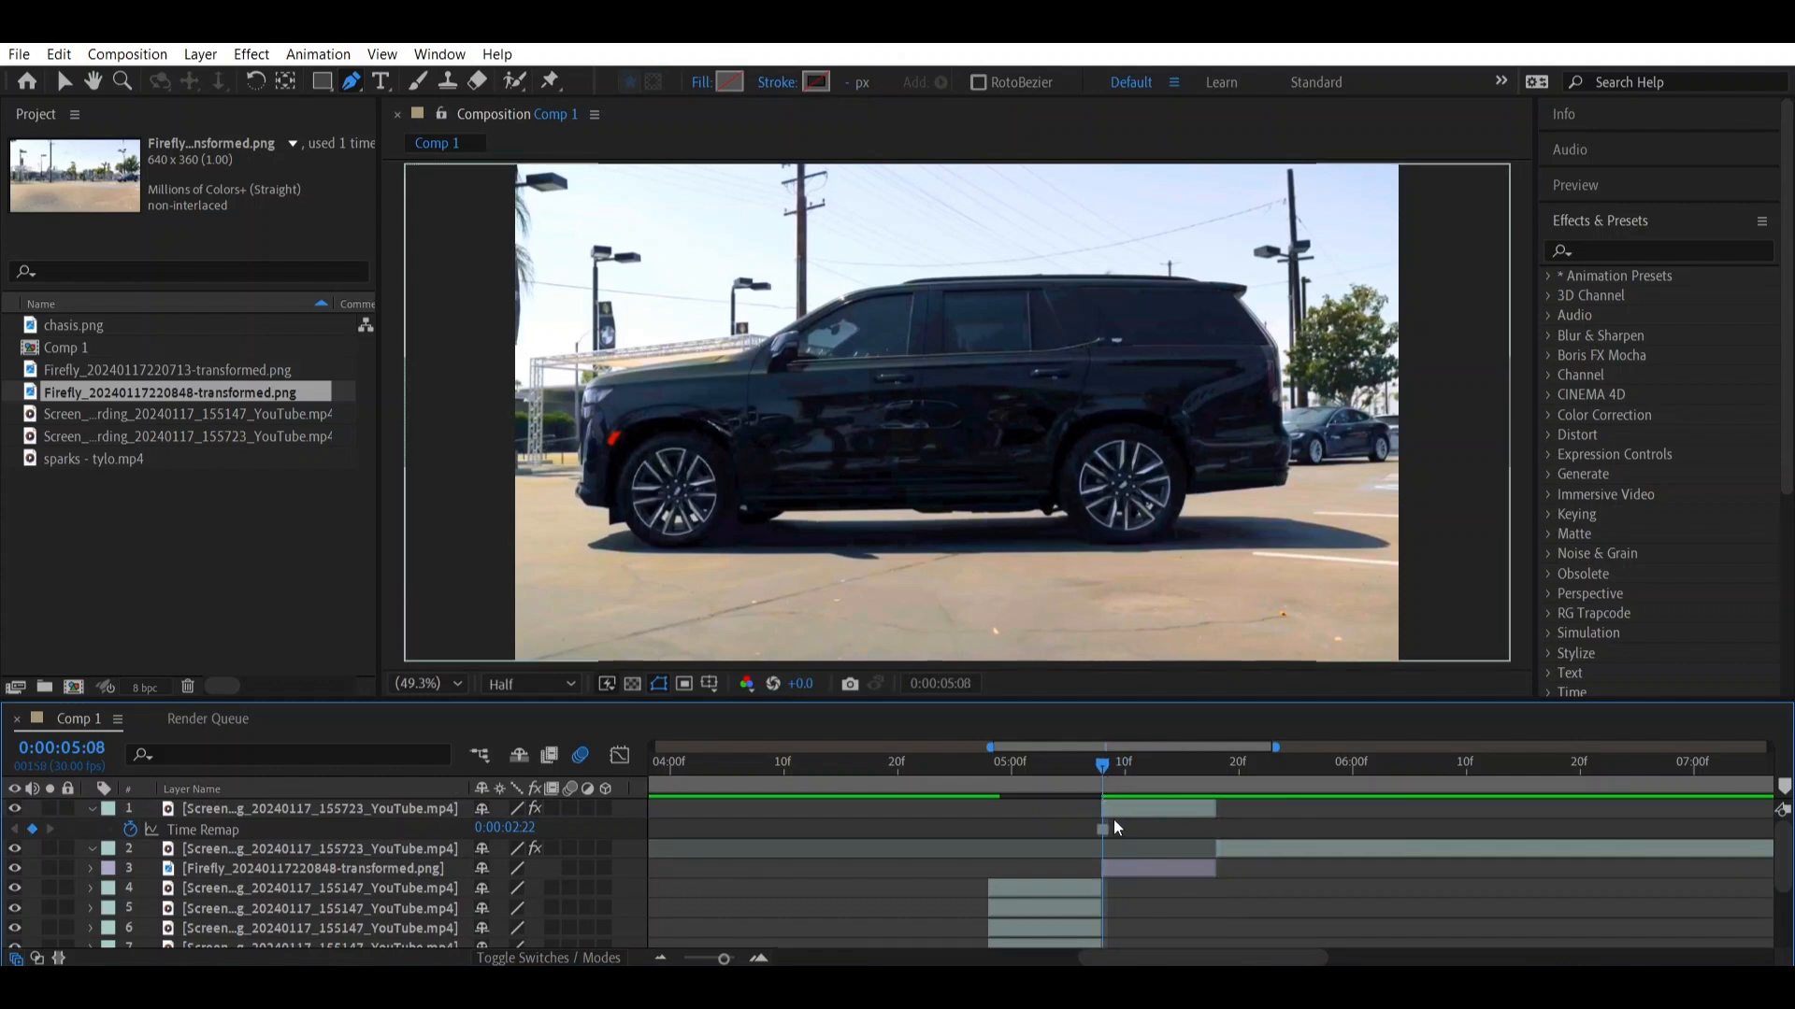
pyautogui.click(1113, 810)
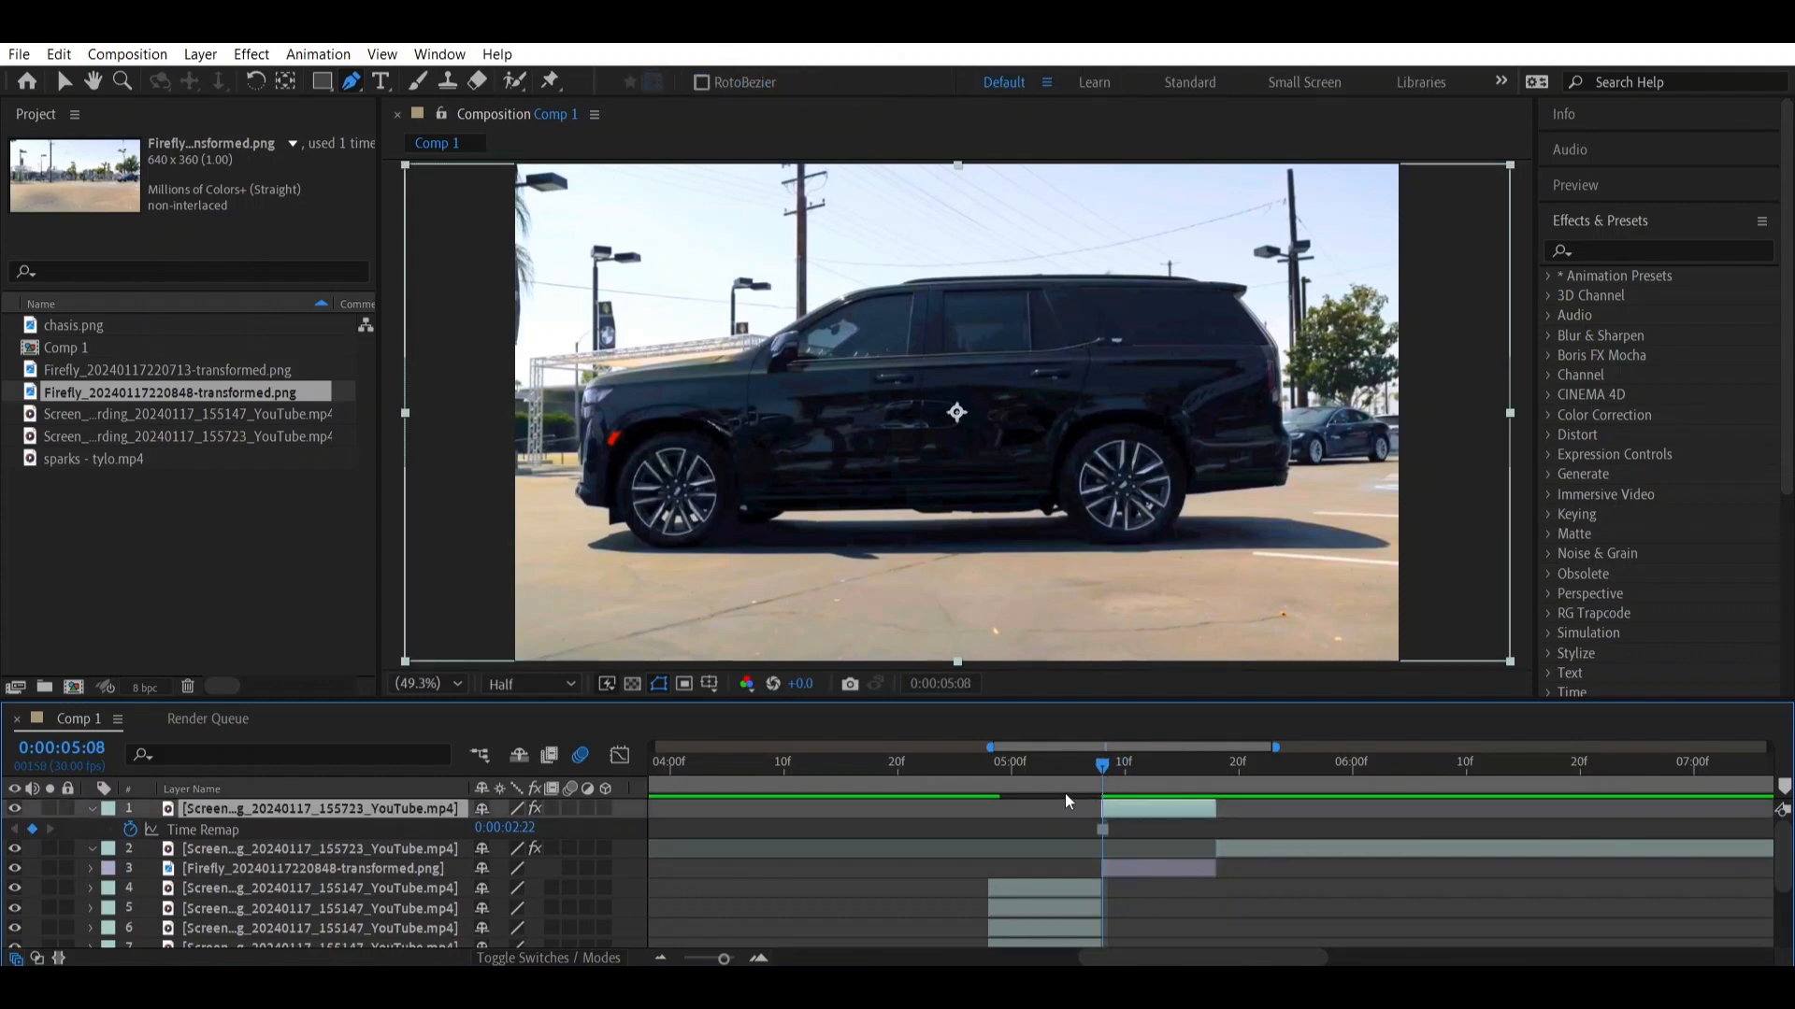
pyautogui.click(348, 84)
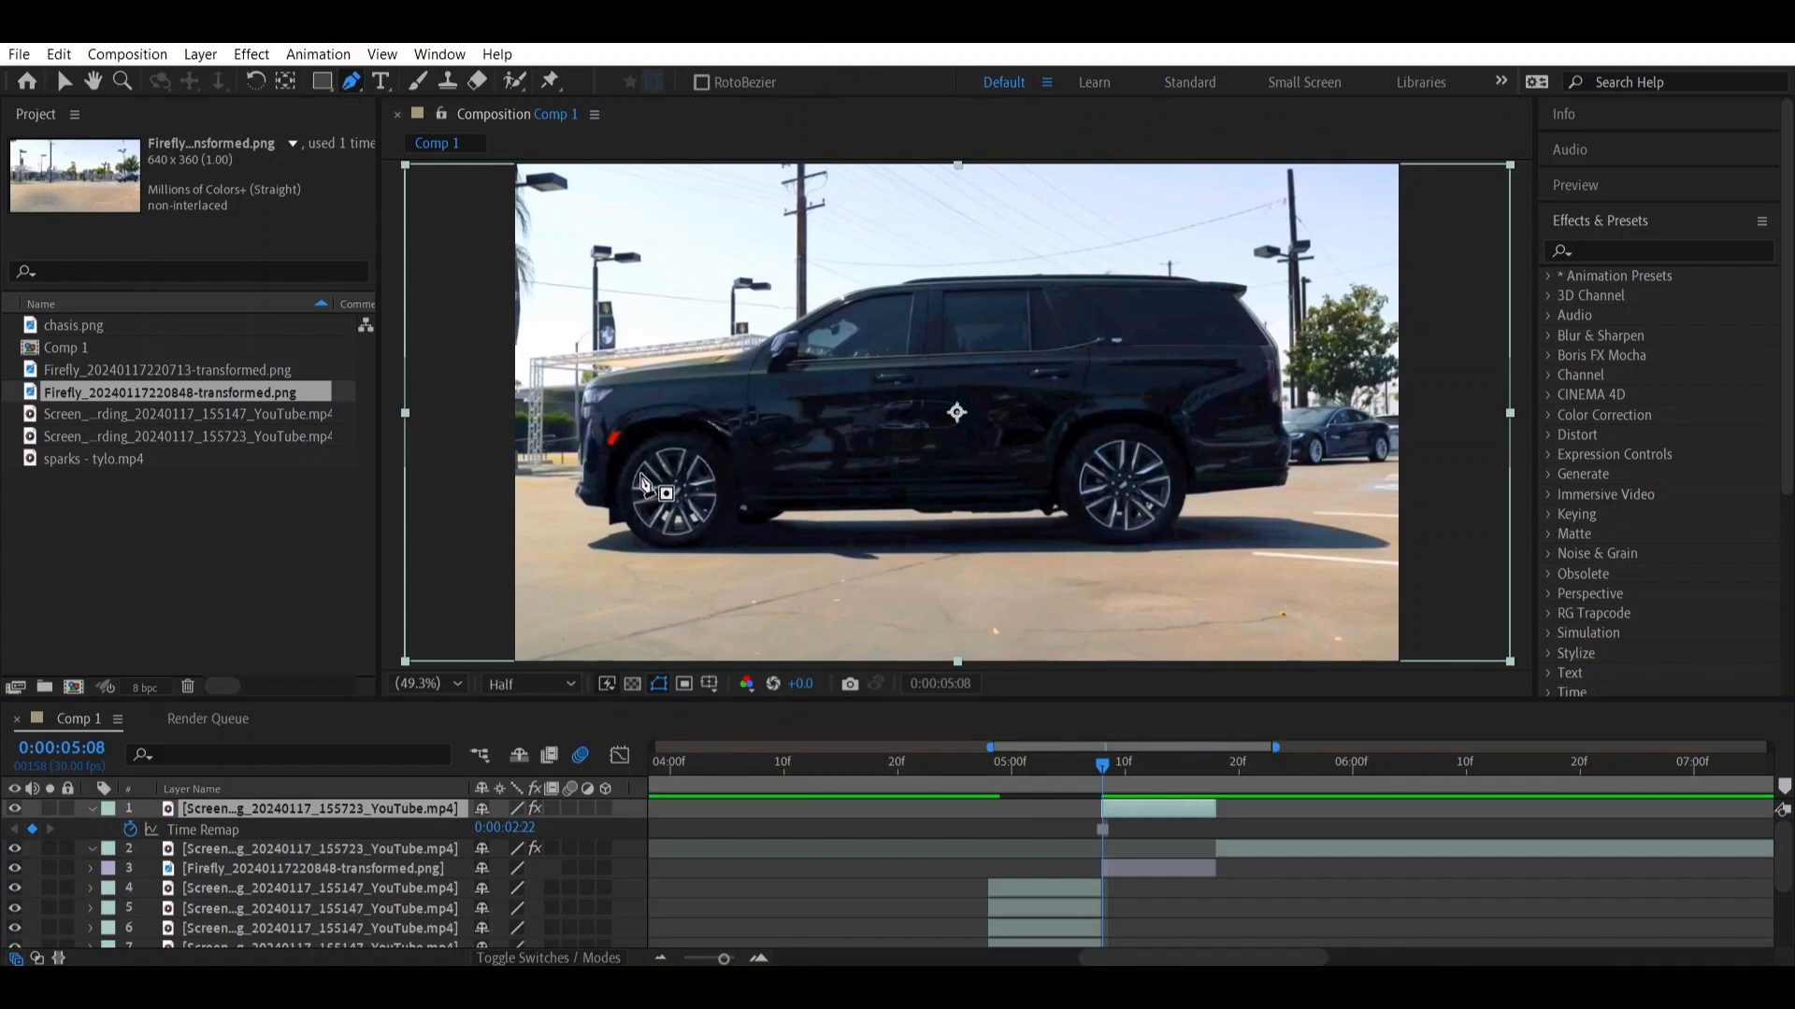
pyautogui.press('/')
pyautogui.press('space')
pyautogui.moveTo(643, 477); pyautogui.dragTo(862, 412)
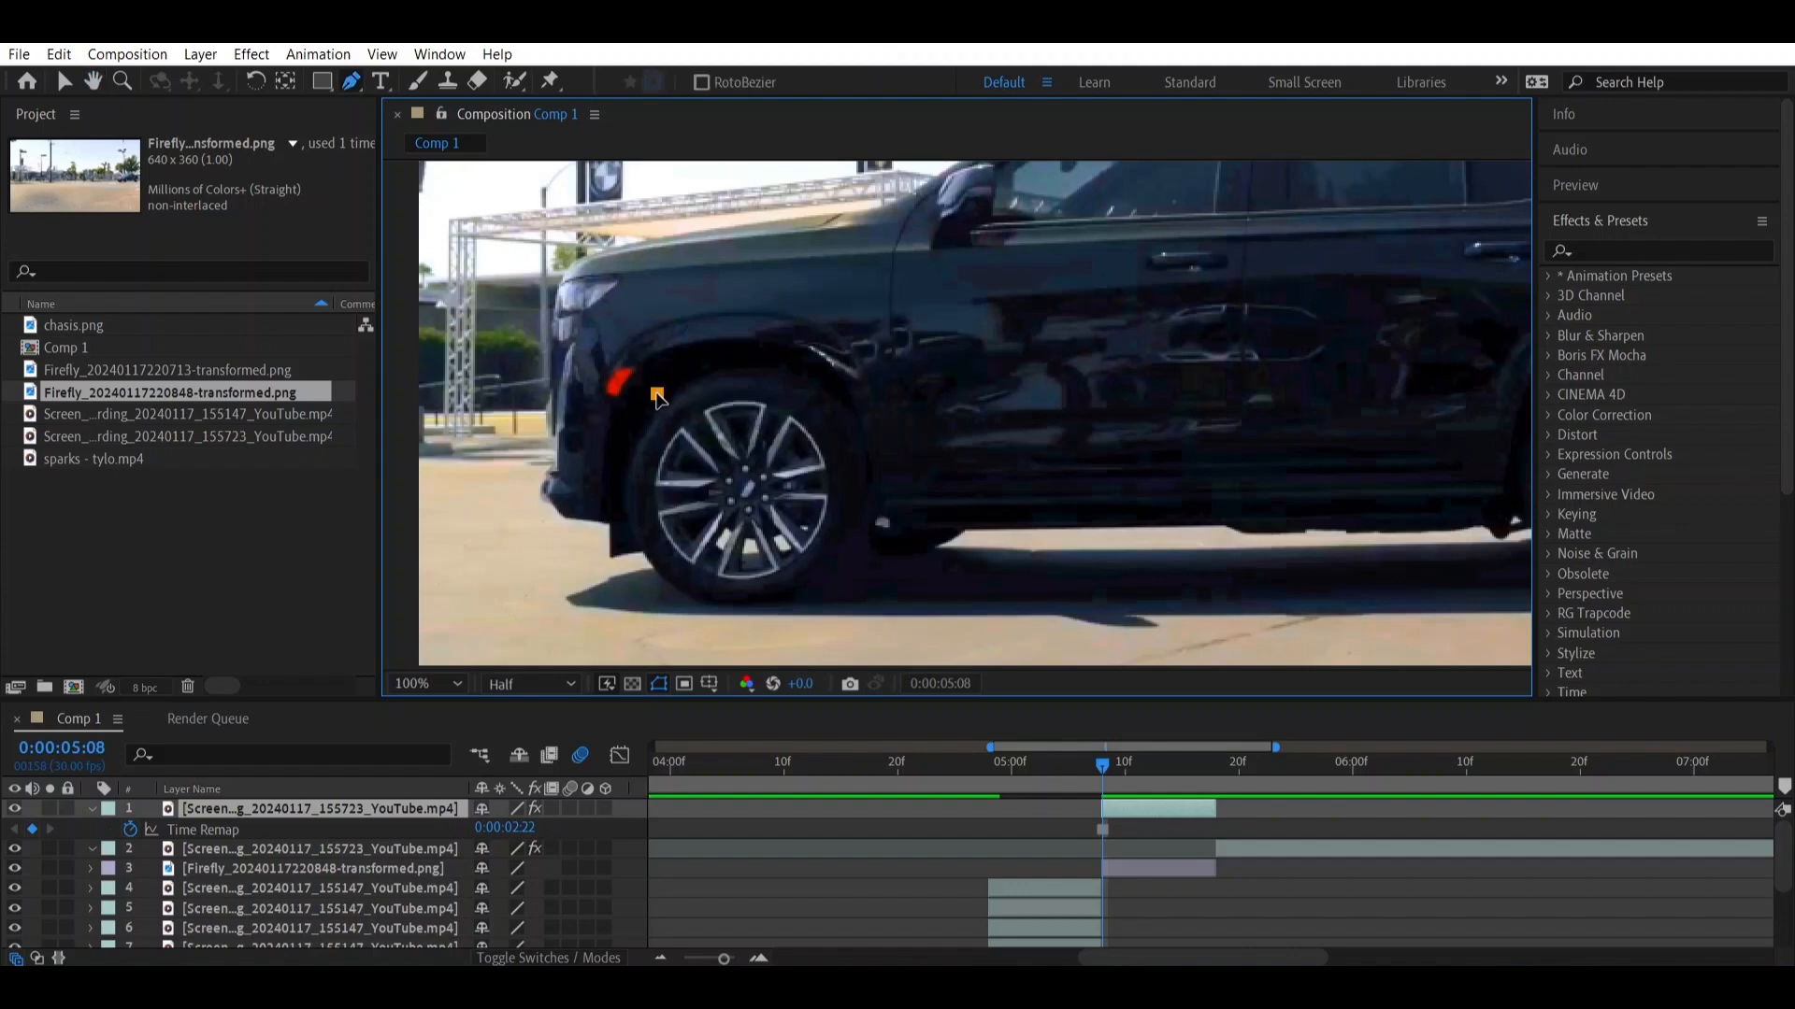
pyautogui.click(657, 393)
pyautogui.click(638, 418)
pyautogui.click(625, 461)
pyautogui.click(619, 494)
pyautogui.click(643, 559)
pyautogui.click(686, 606)
pyautogui.click(793, 604)
pyautogui.click(865, 530)
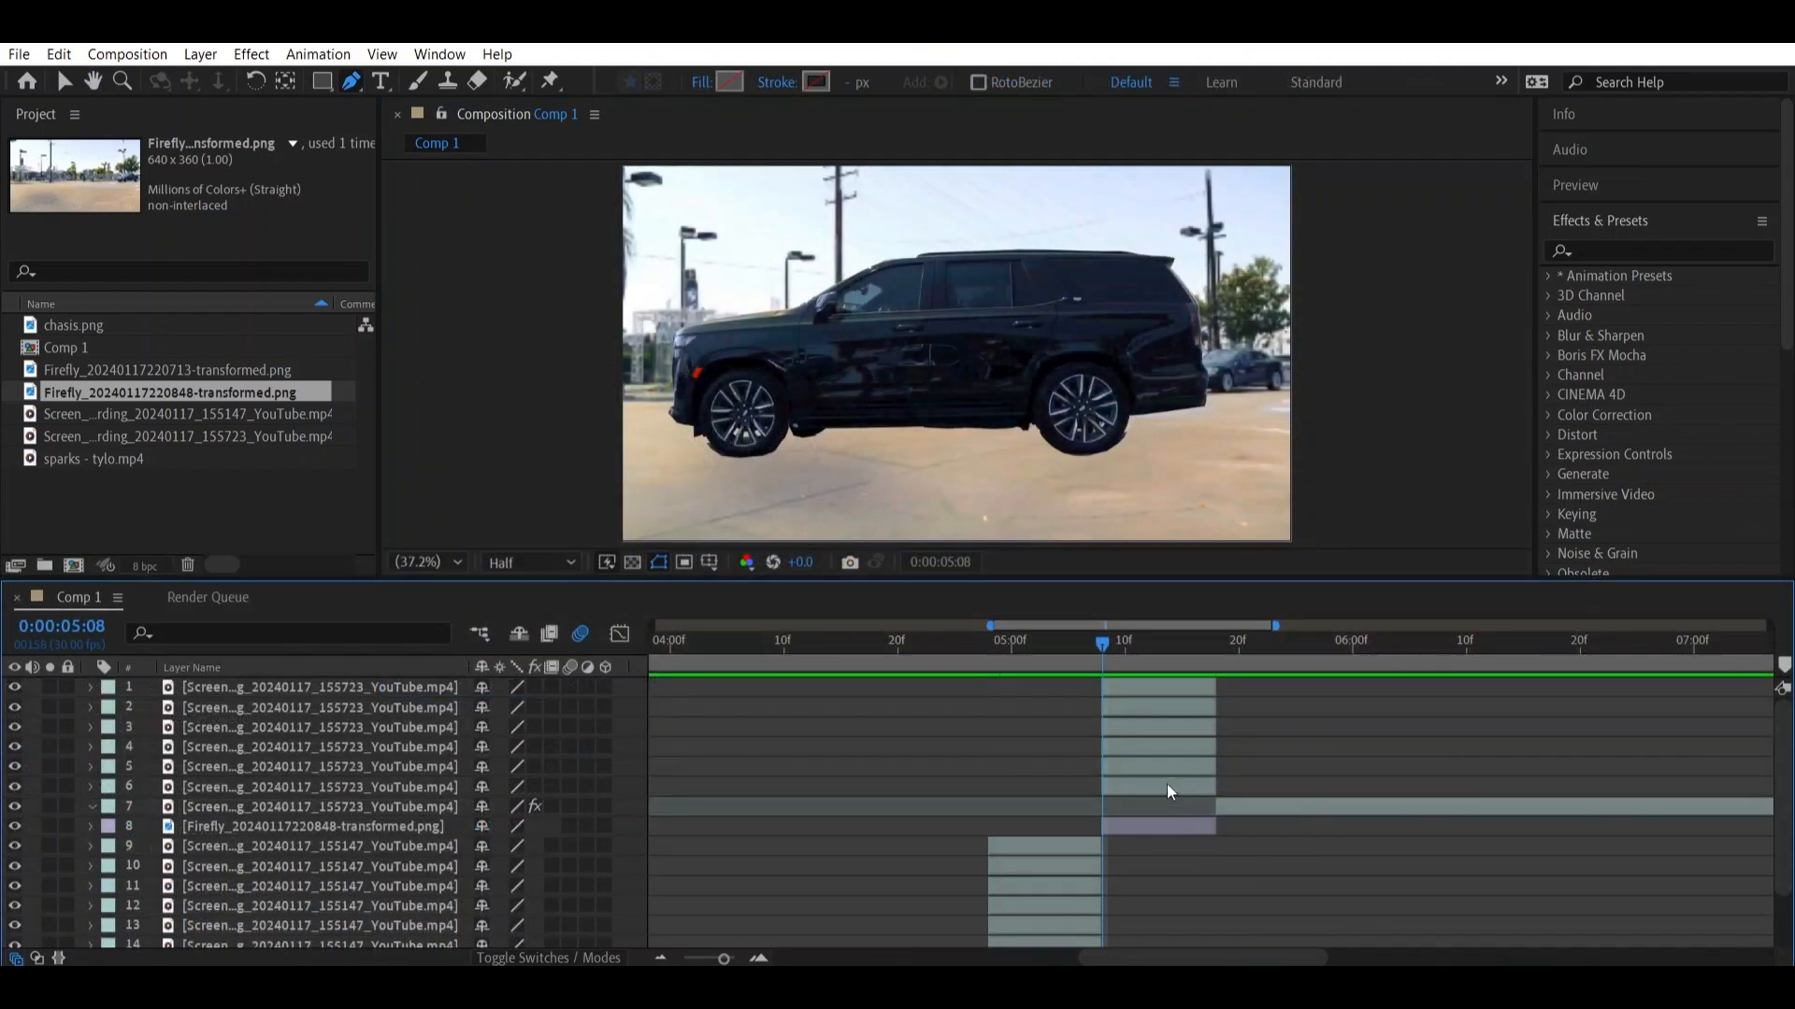
# Review the part masks on the six frozen 155723 layers by selecting them one at a time
pyautogui.click(1138, 688)
pyautogui.click(1143, 708)
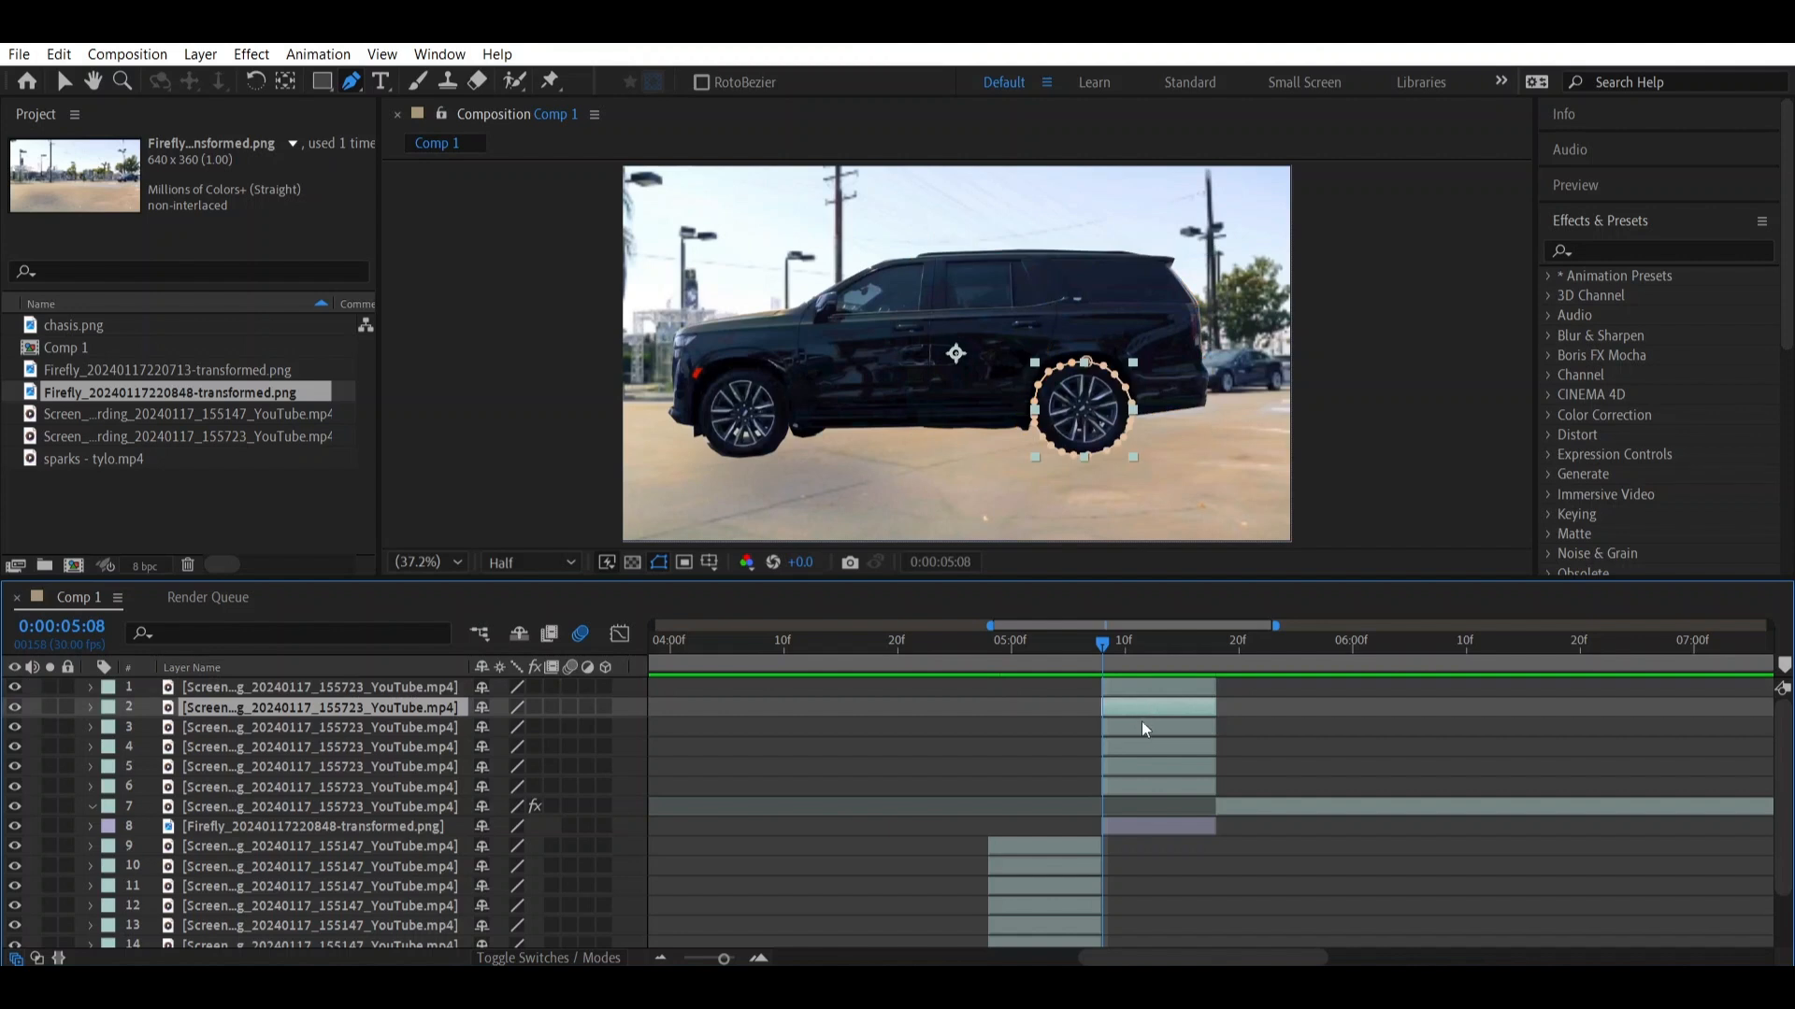
pyautogui.click(1144, 732)
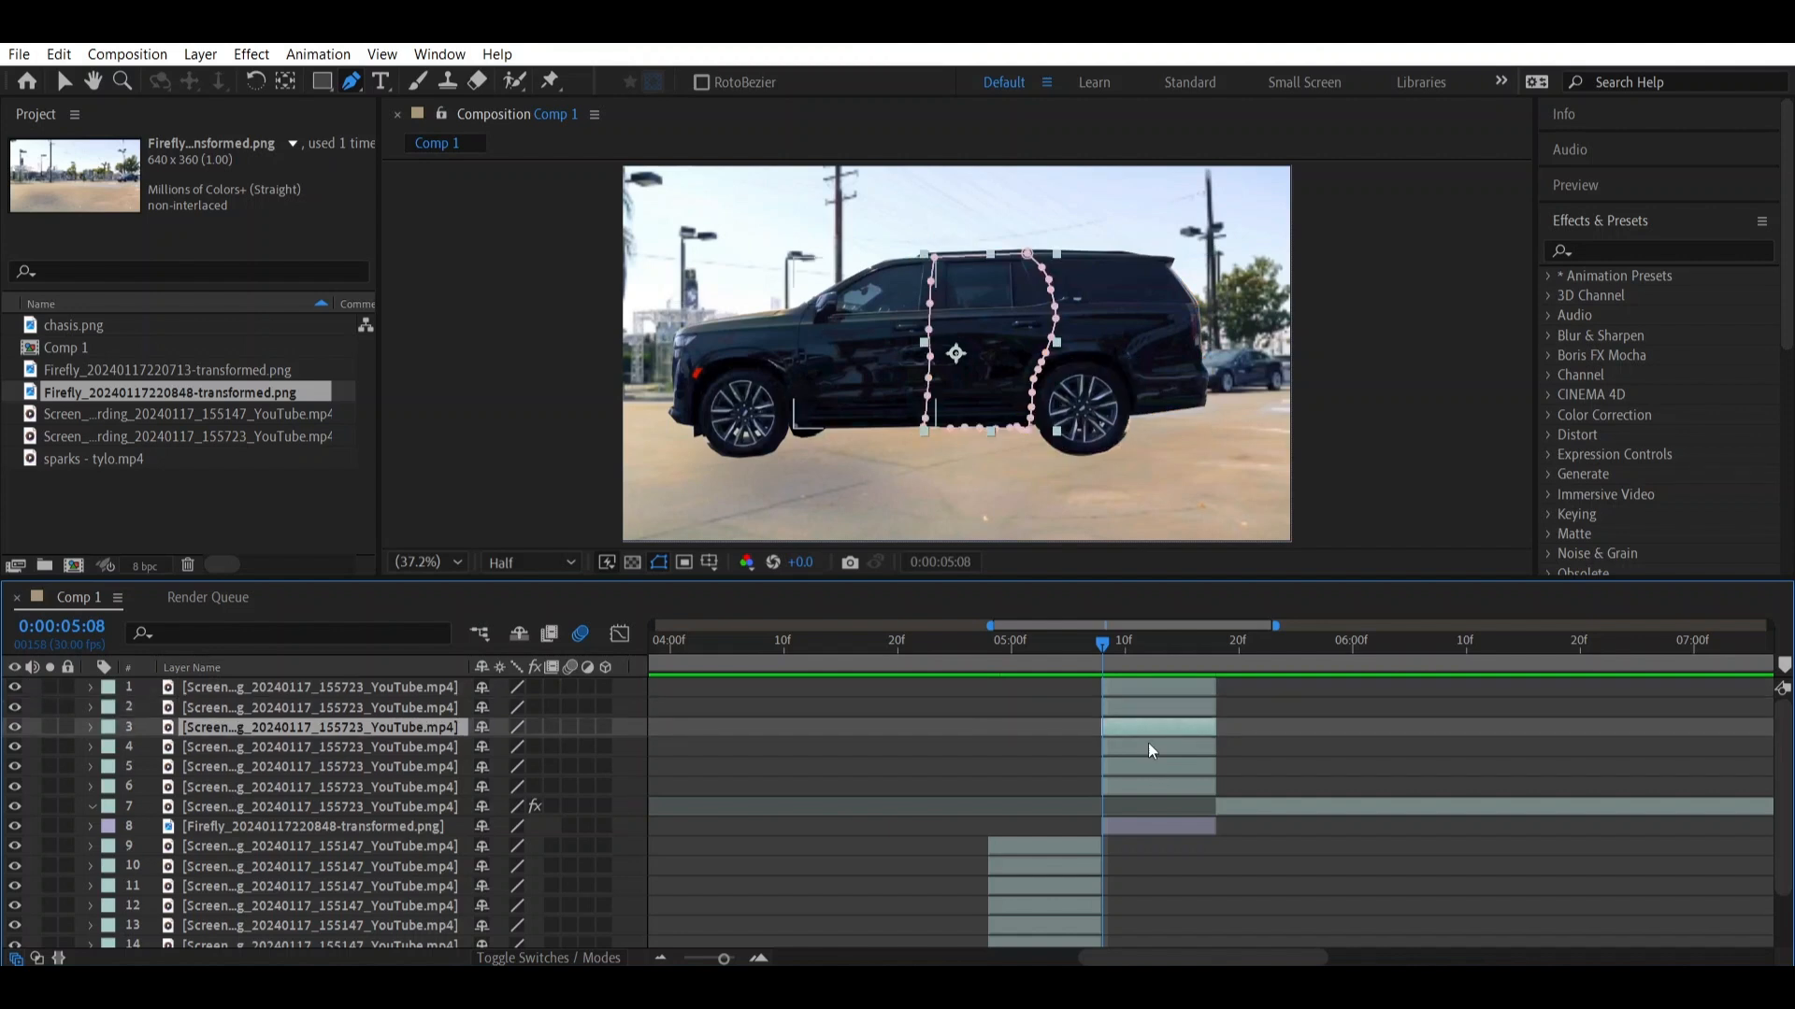
pyautogui.click(1148, 744)
pyautogui.click(1156, 768)
pyautogui.click(1157, 783)
# Add Position keyframes at 0:00:04:28 to all seven masked 155147 part layers
pyautogui.moveTo(1008, 655); pyautogui.dragTo(983, 703)
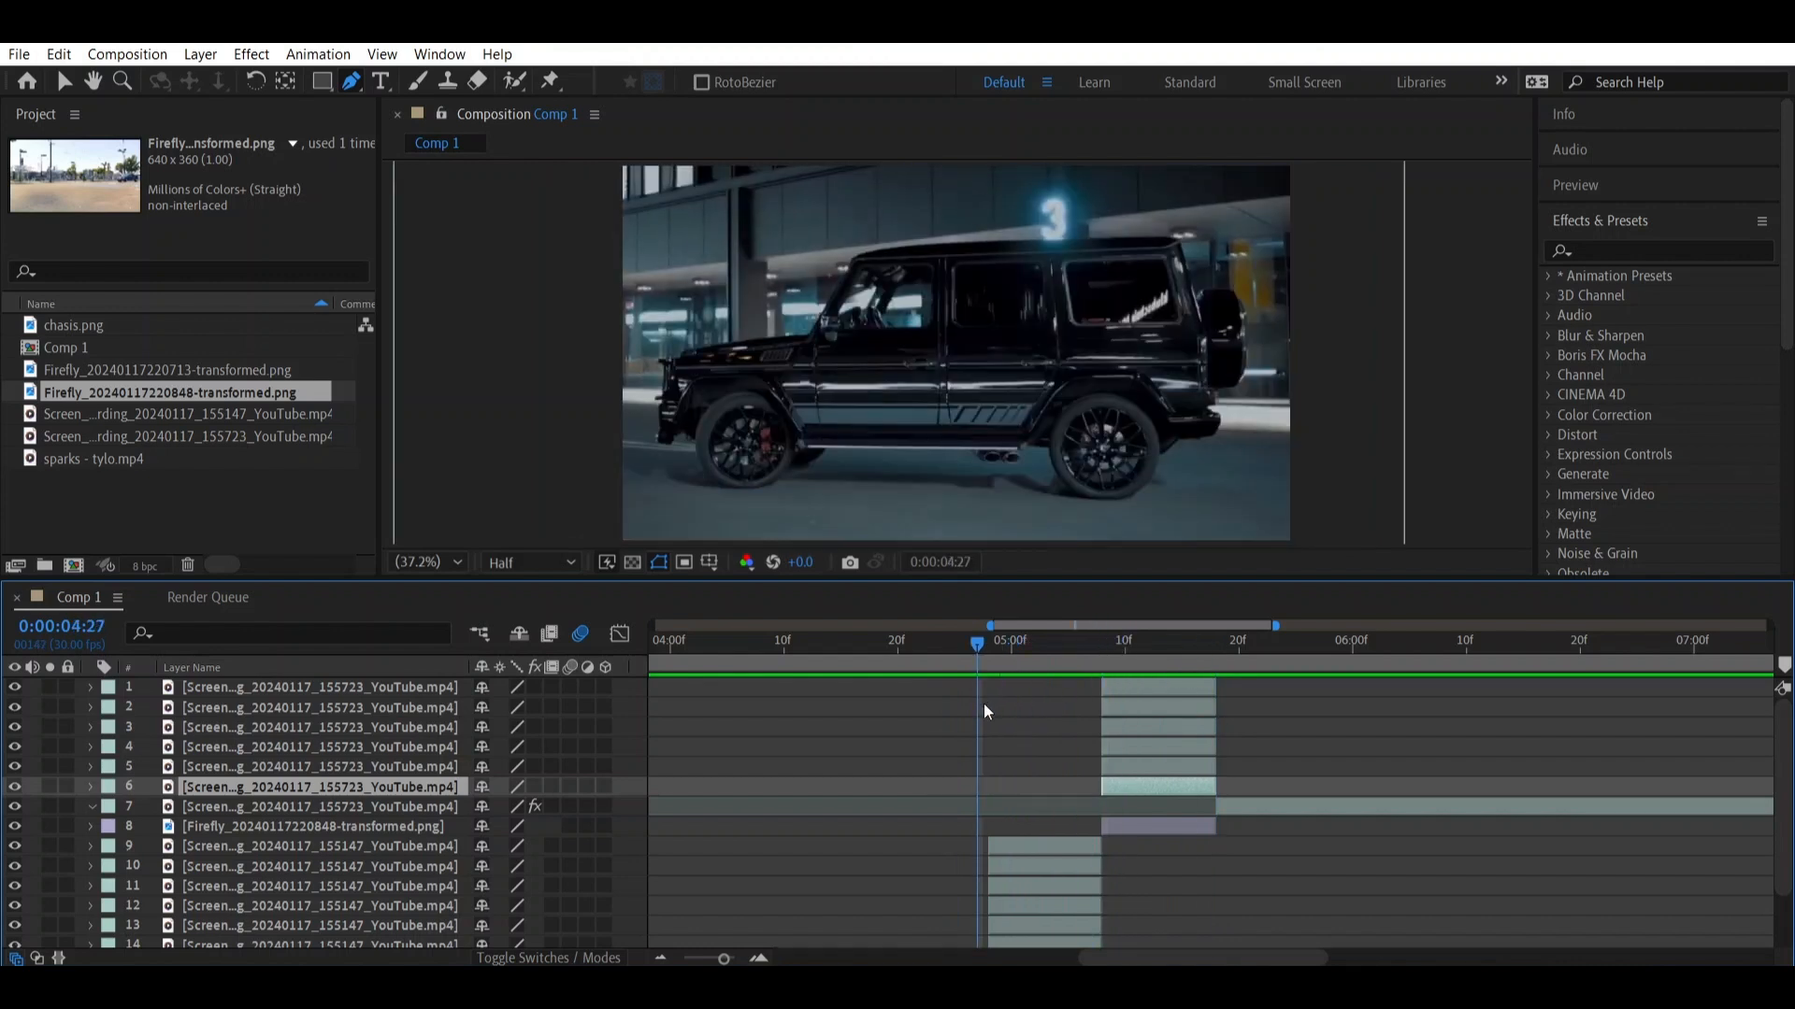
pyautogui.scroll(-2, 1306, 844)
pyautogui.click(1061, 787)
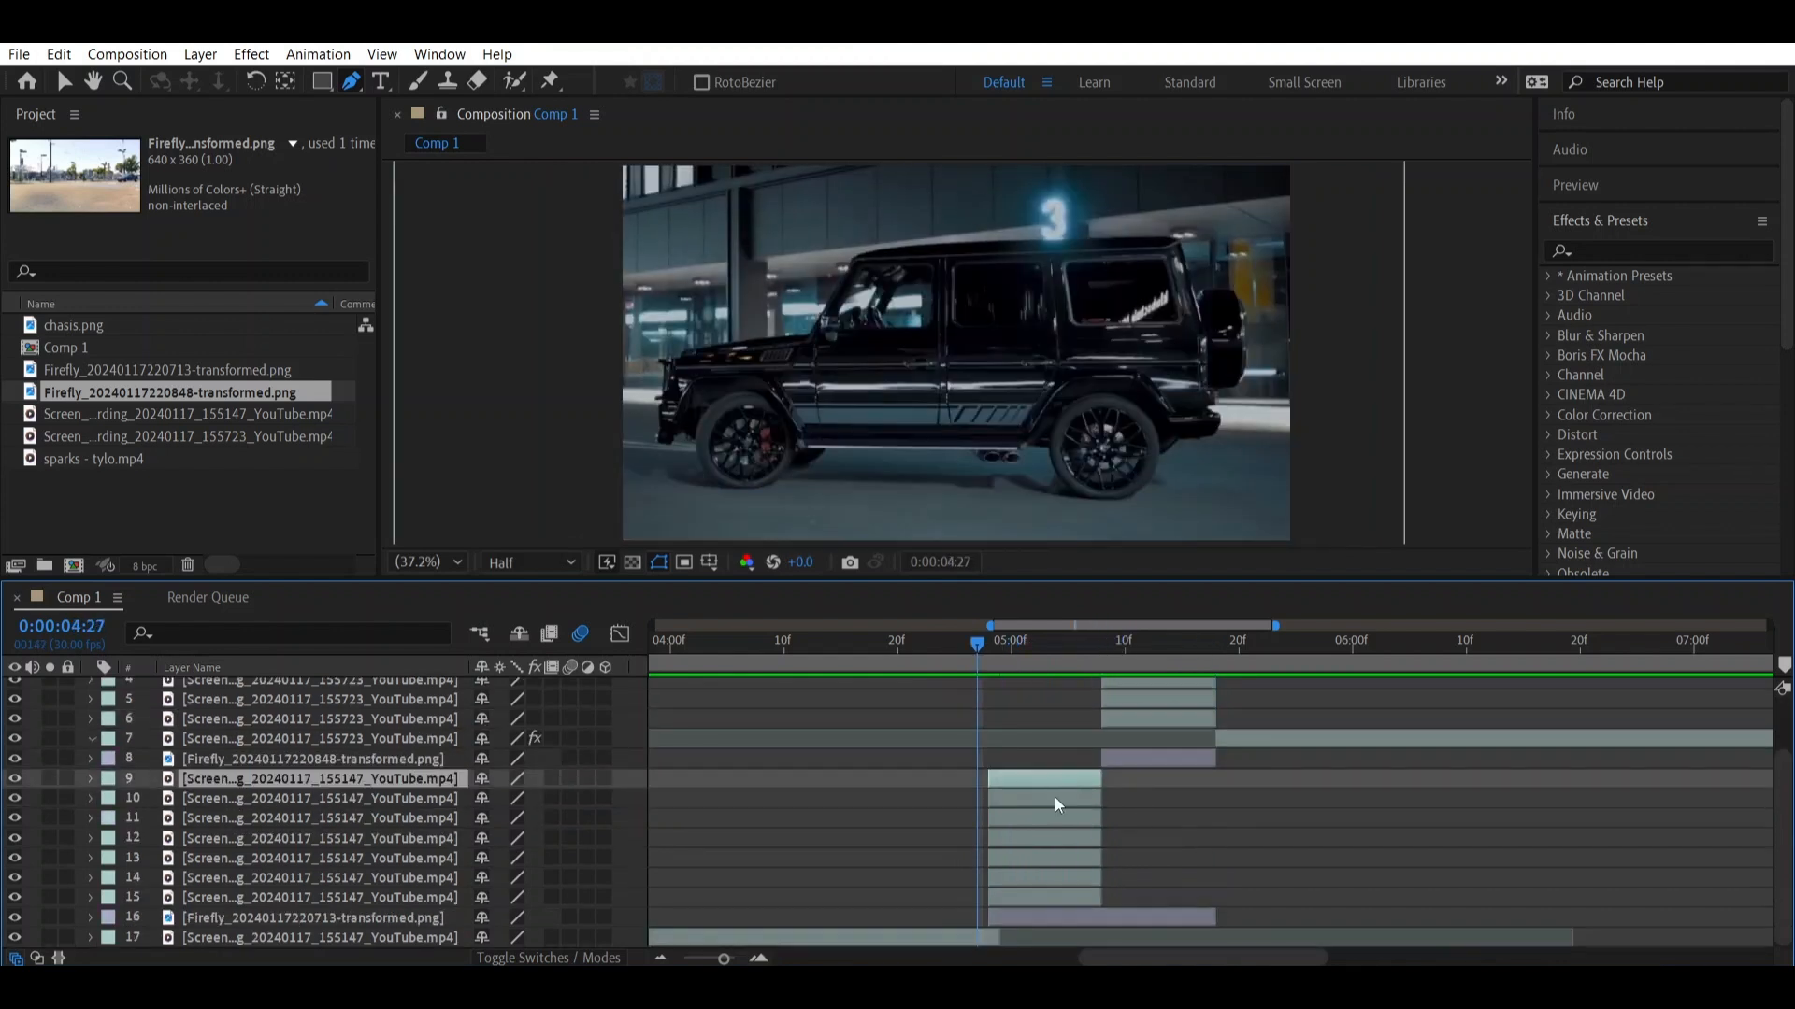
pyautogui.keyDown('shift'); pyautogui.click(1059, 890); pyautogui.keyUp('shift')
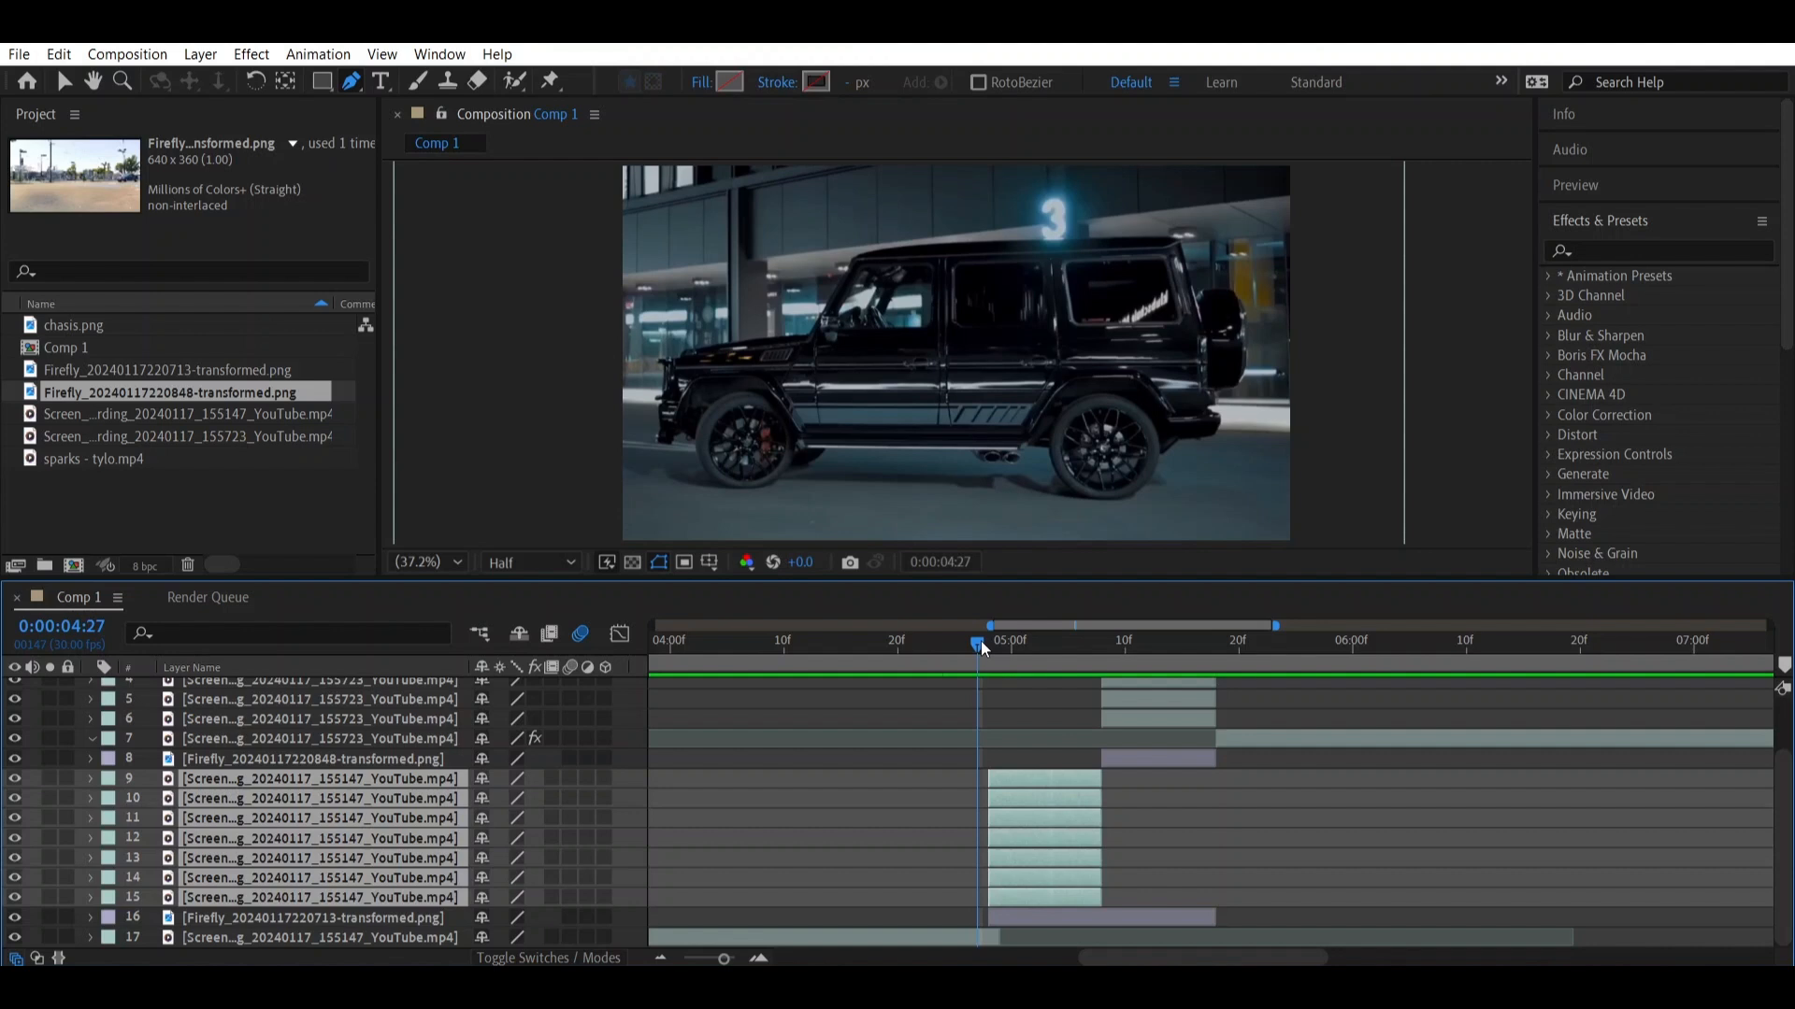
pyautogui.moveTo(981, 648); pyautogui.dragTo(994, 651)
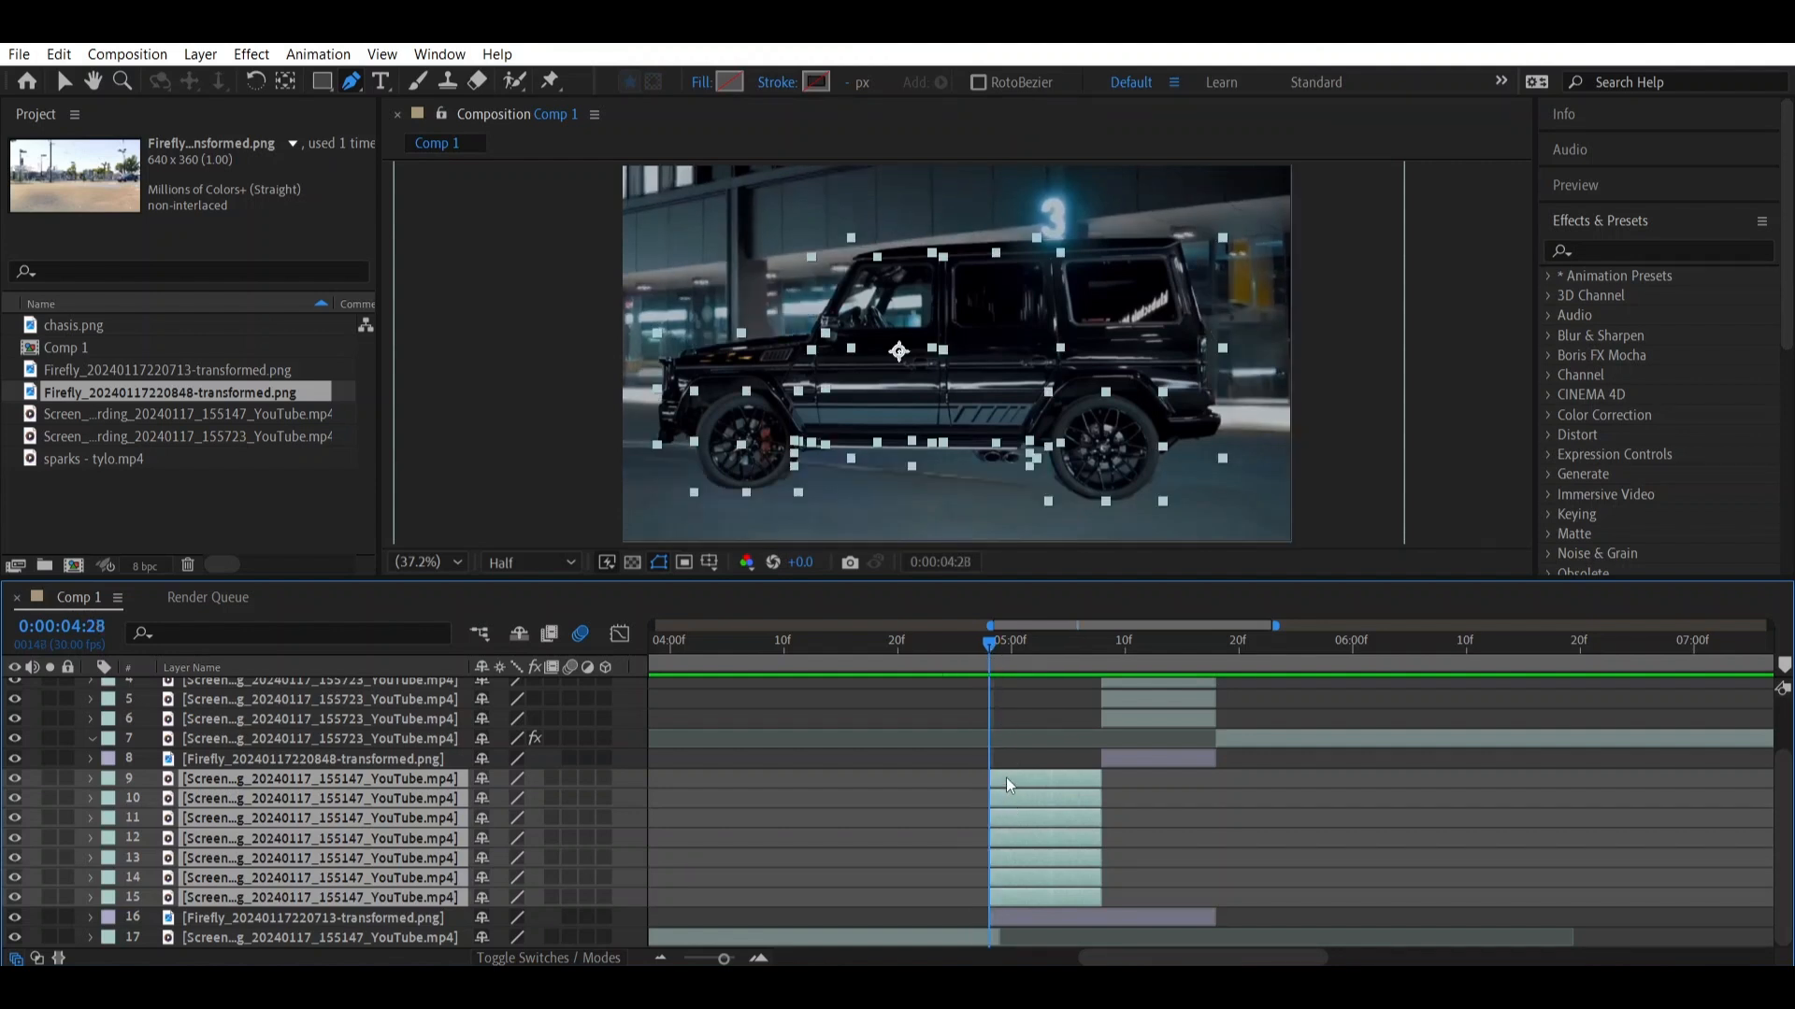
pyautogui.press('p')
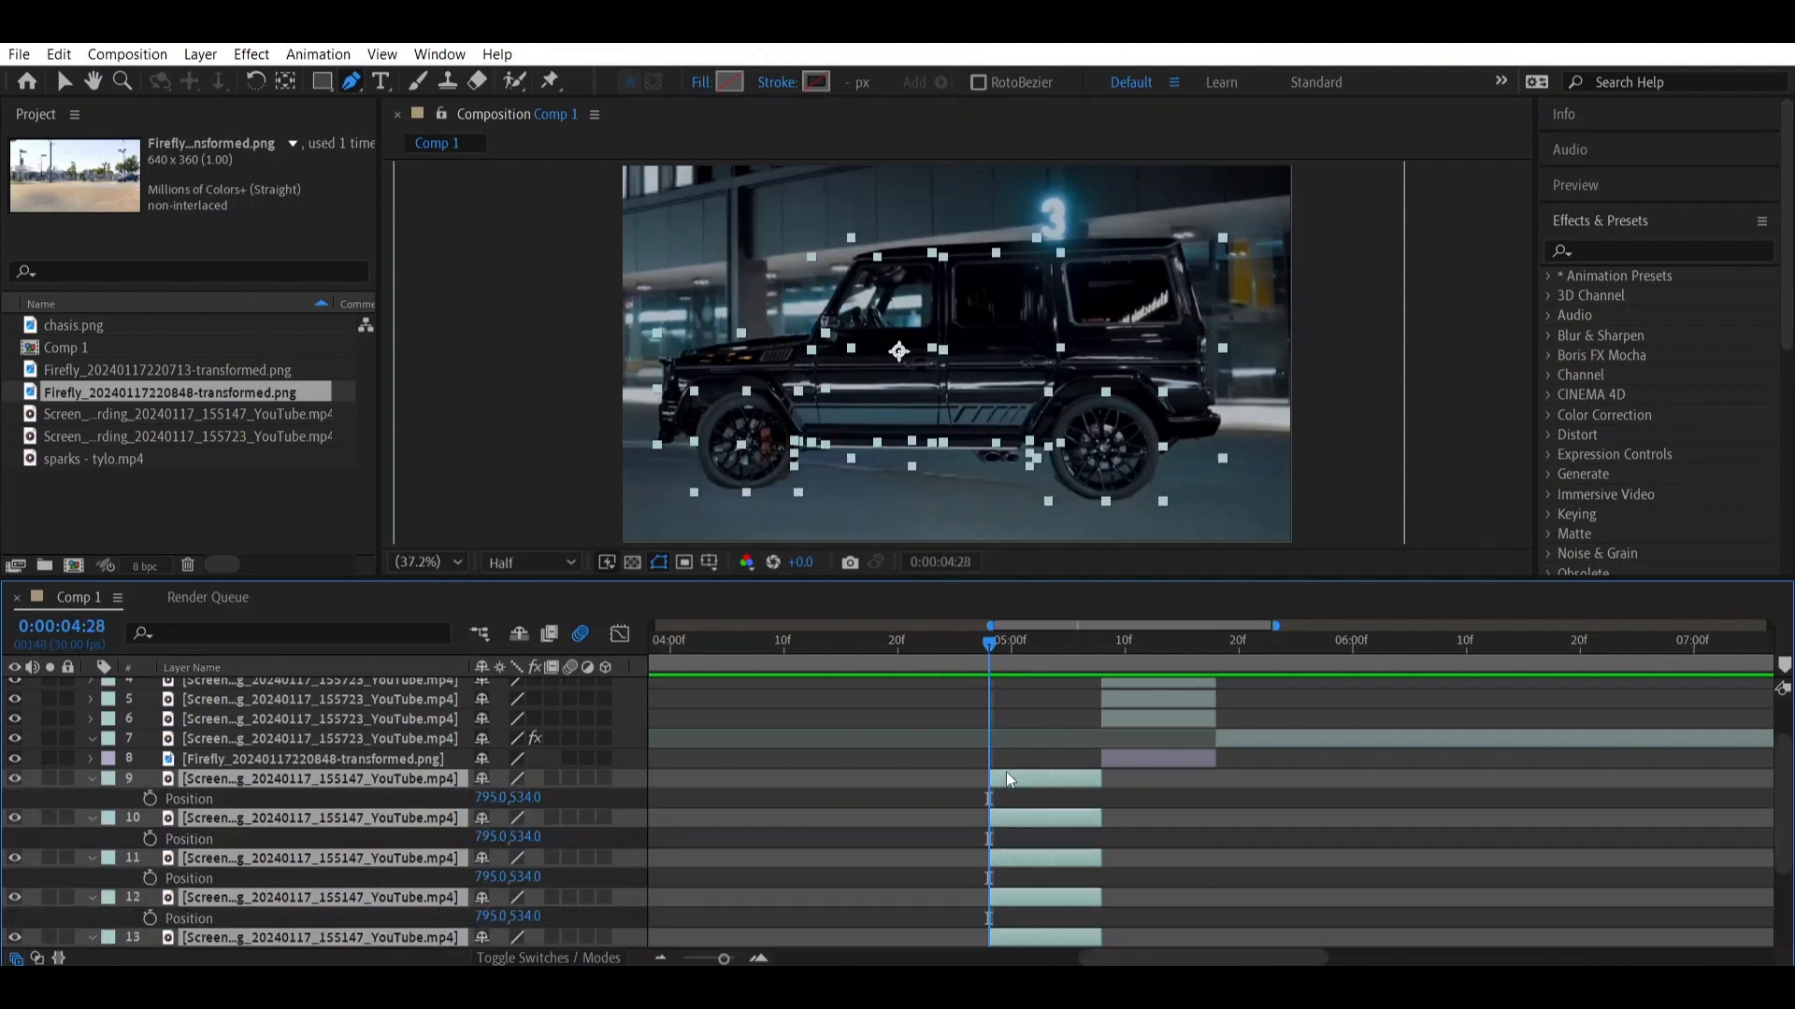
pyautogui.click(149, 799)
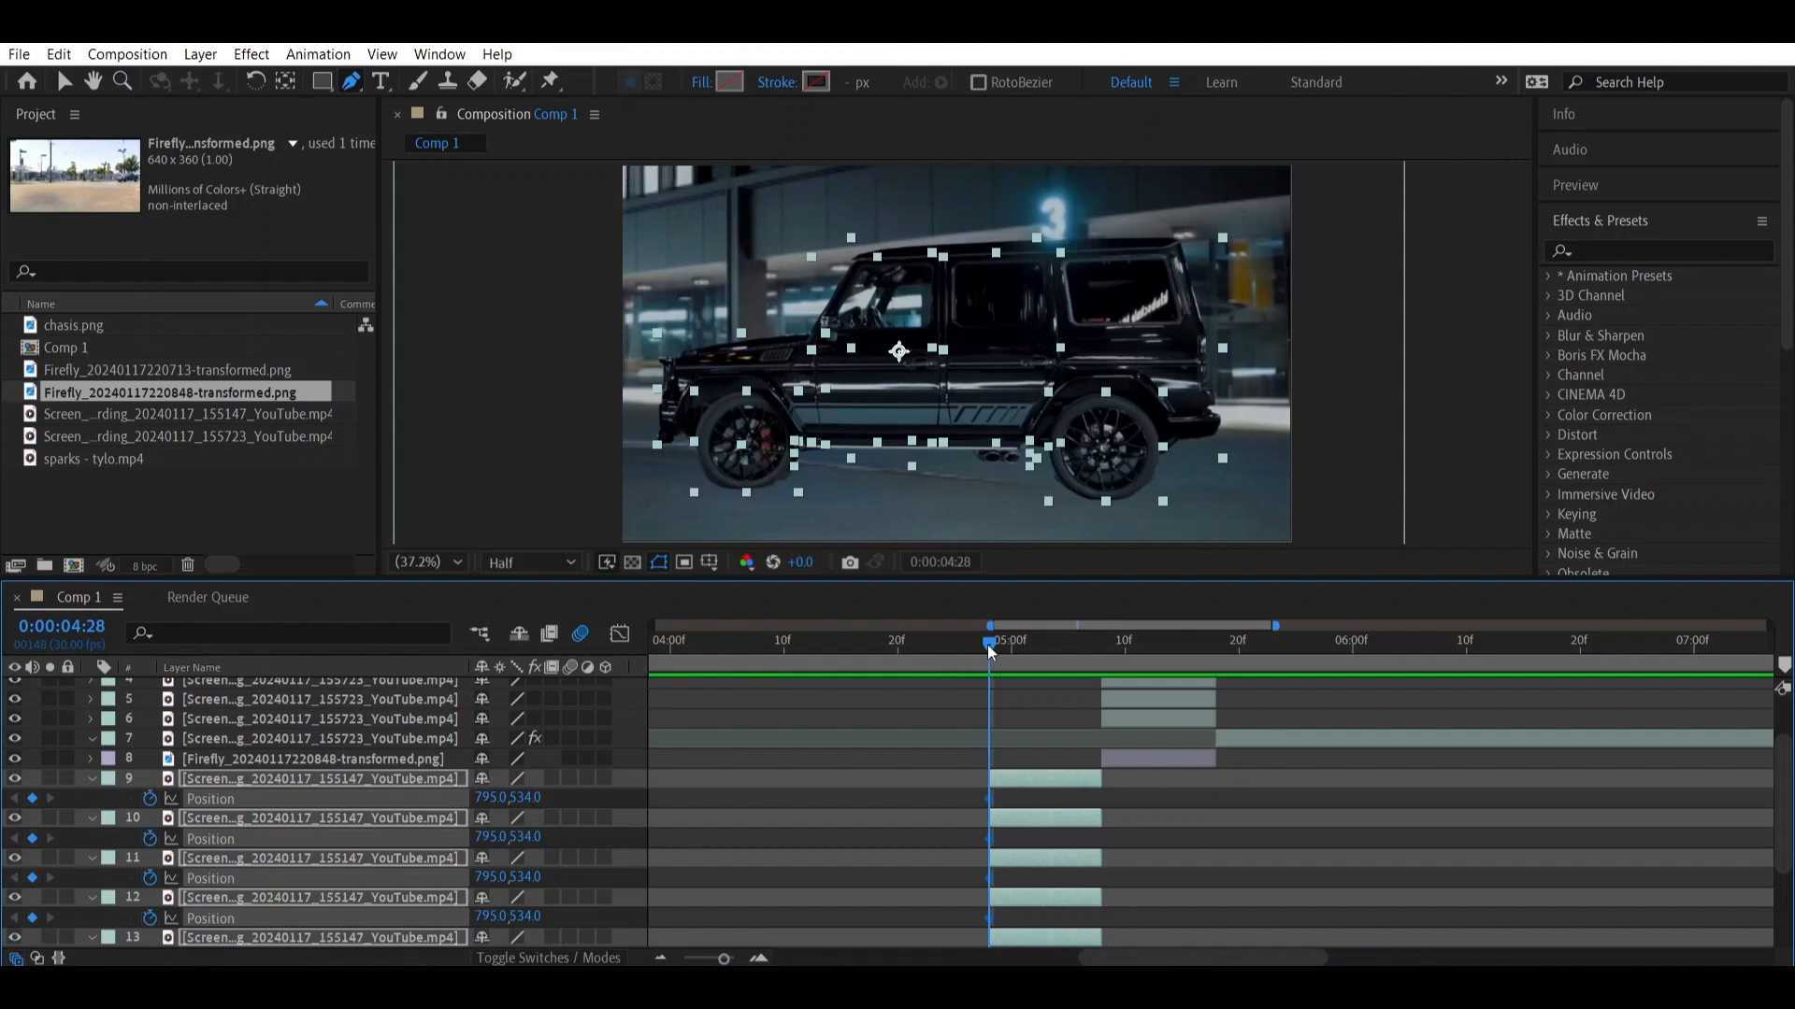
# At 0:00:05:03, move the rear body layer up and backward from the car to about 999, 381
pyautogui.press('pagedown')
pyautogui.press('pagedown')
pyautogui.press('pagedown')
pyautogui.press('pagedown')
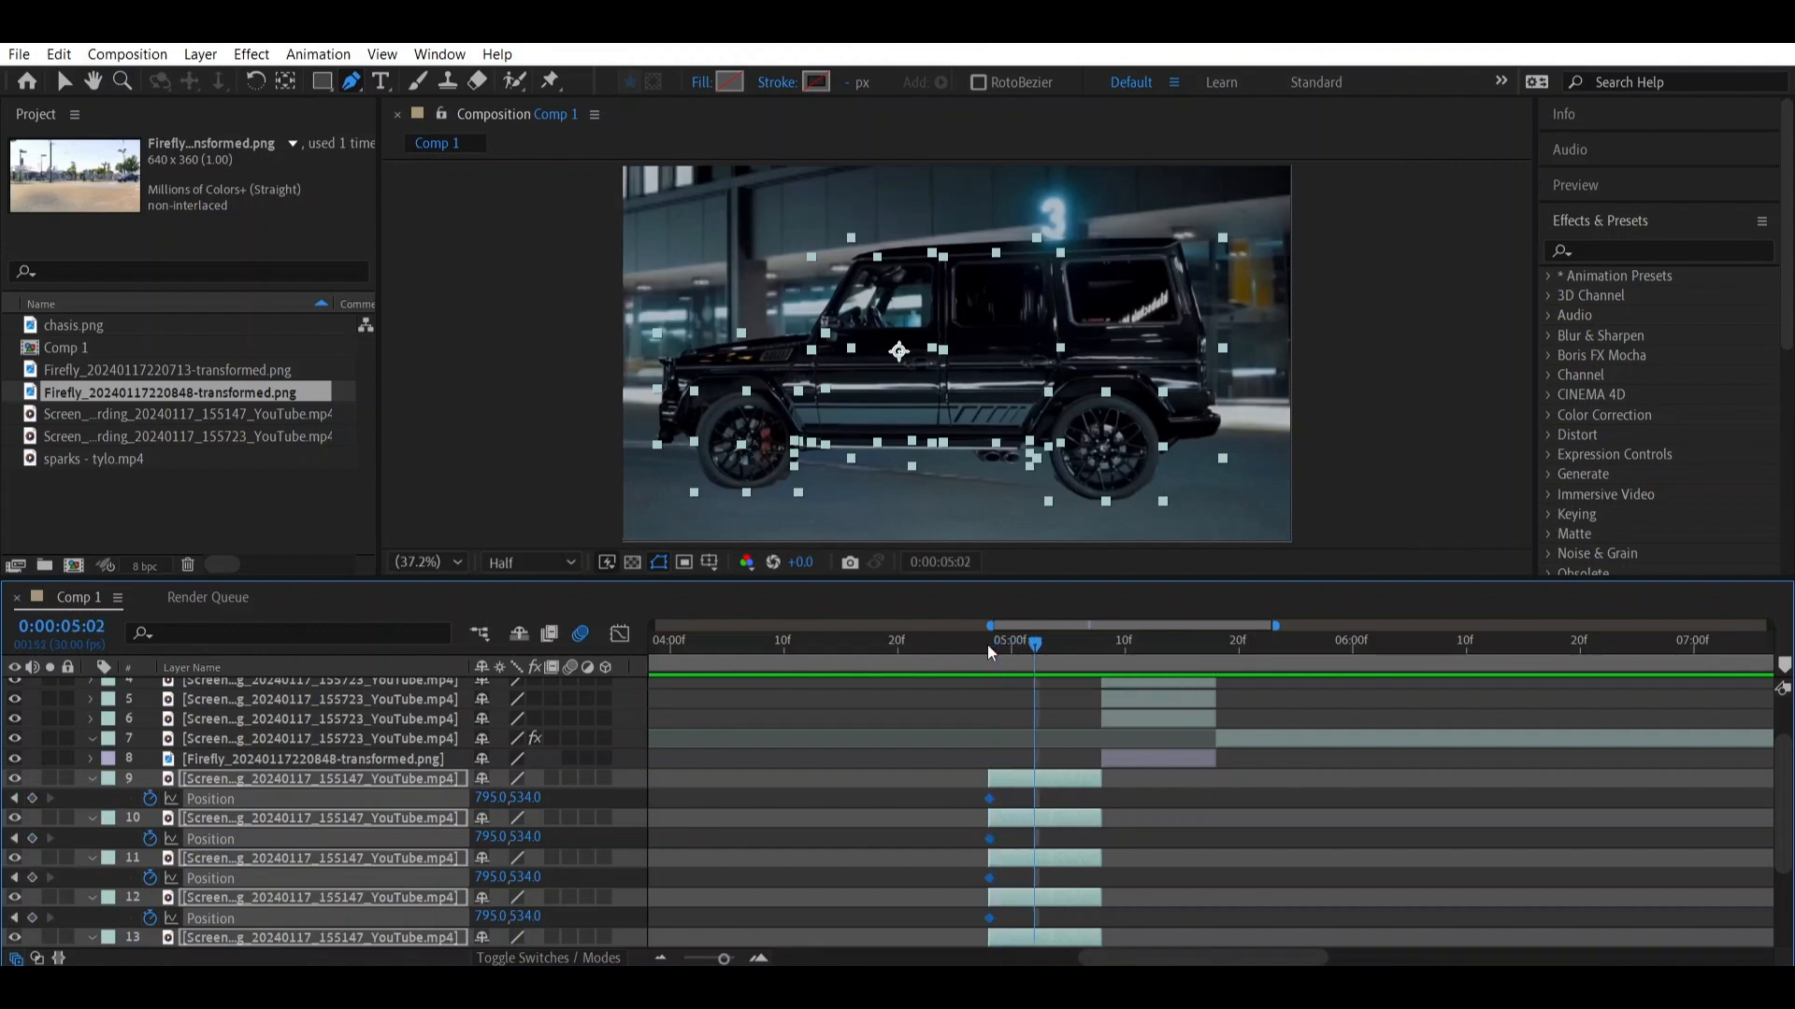
pyautogui.press('pagedown')
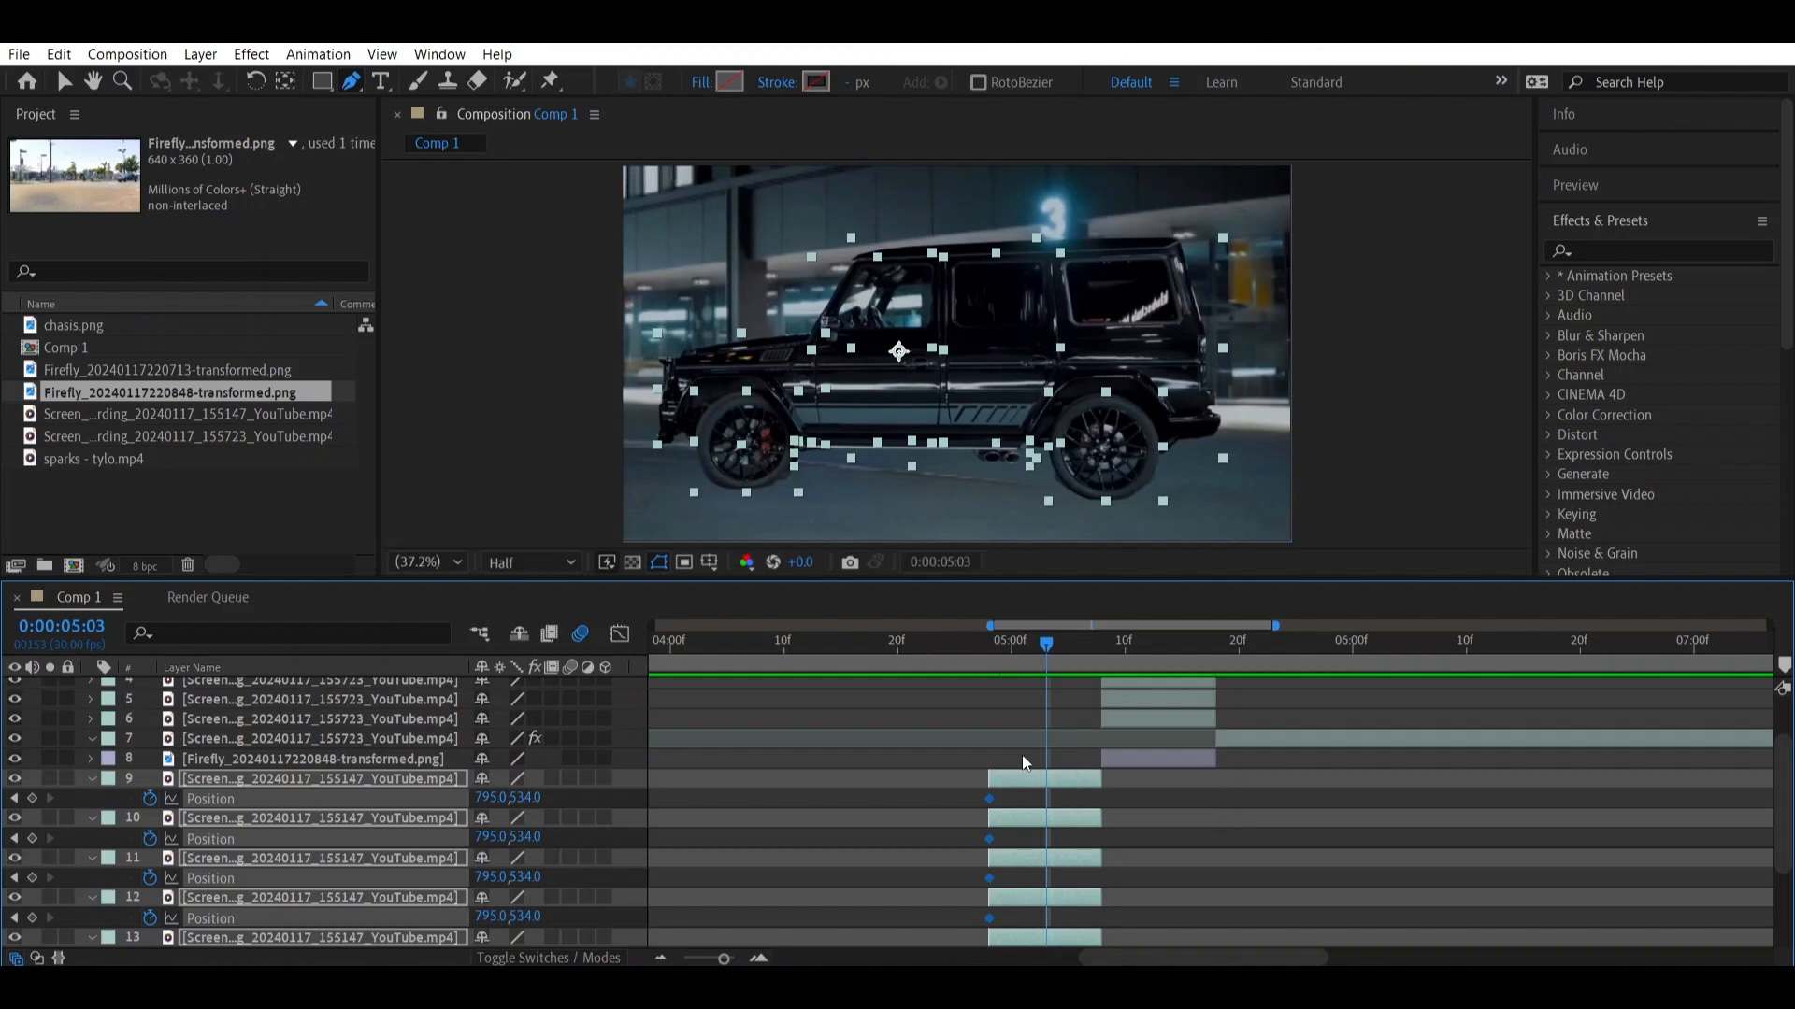
pyautogui.click(1214, 839)
pyautogui.click(1064, 772)
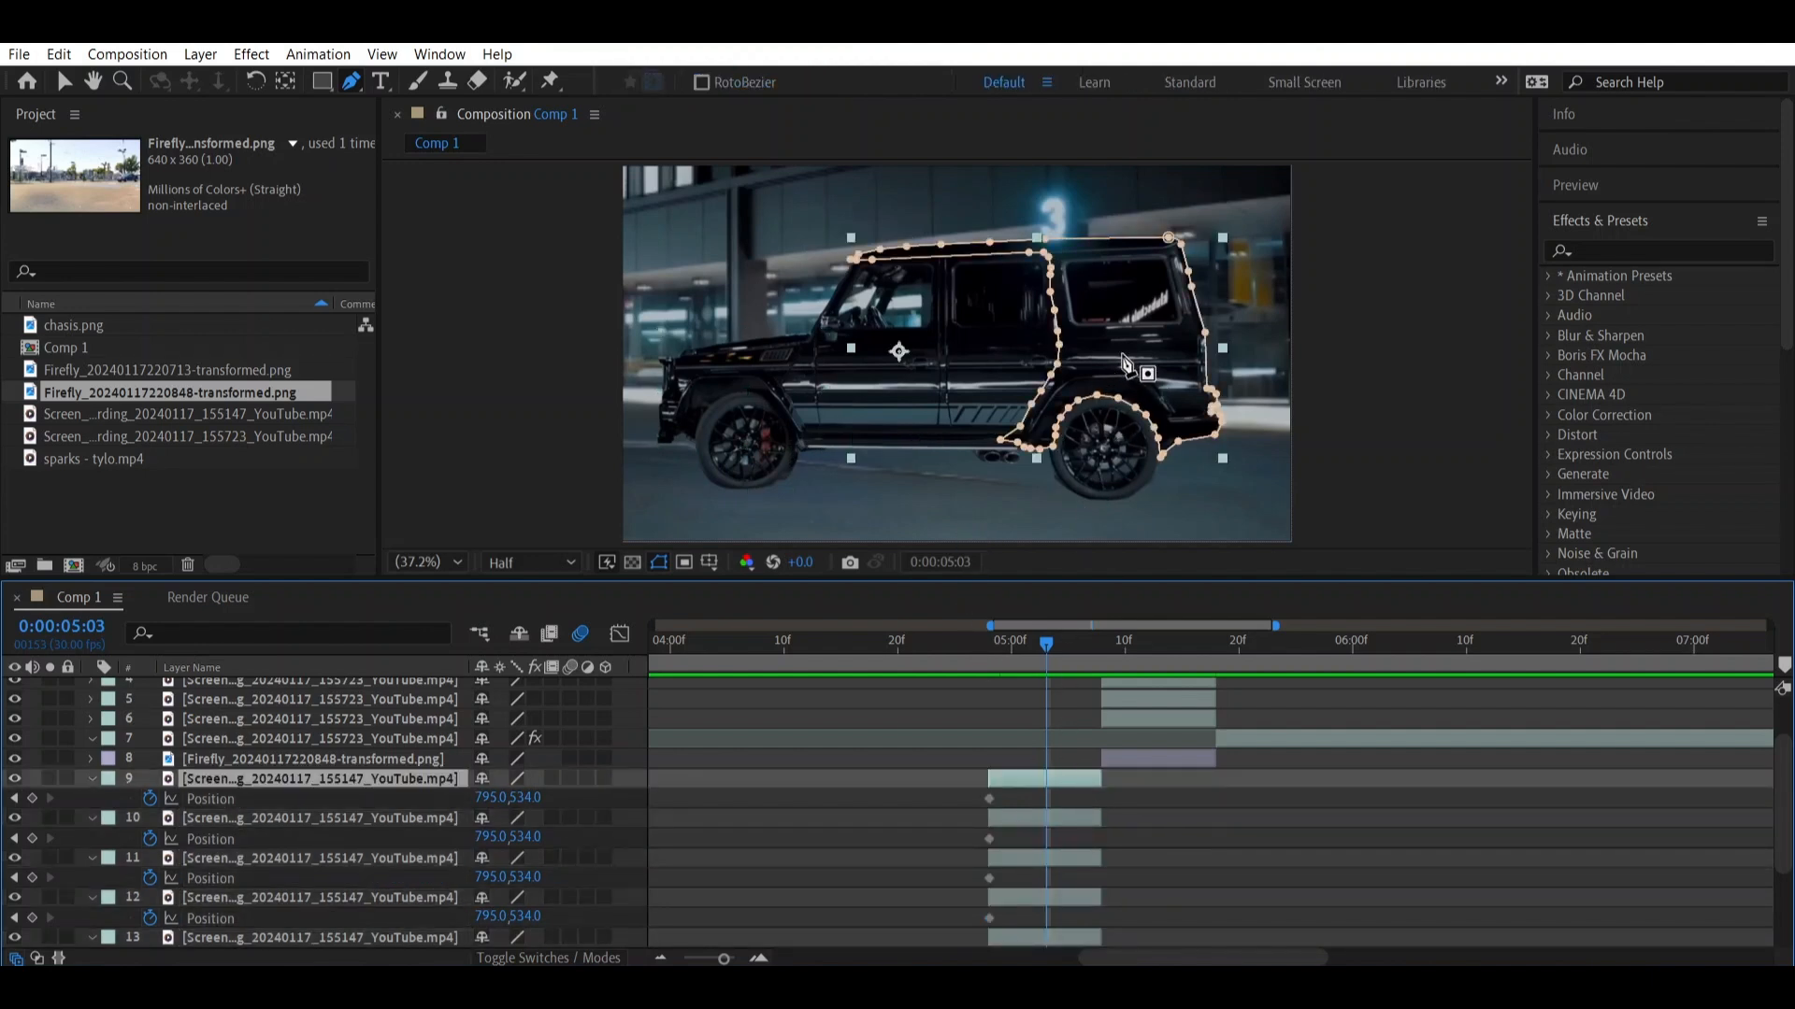
pyautogui.press('v')
pyautogui.moveTo(1125, 365); pyautogui.dragTo(1175, 296)
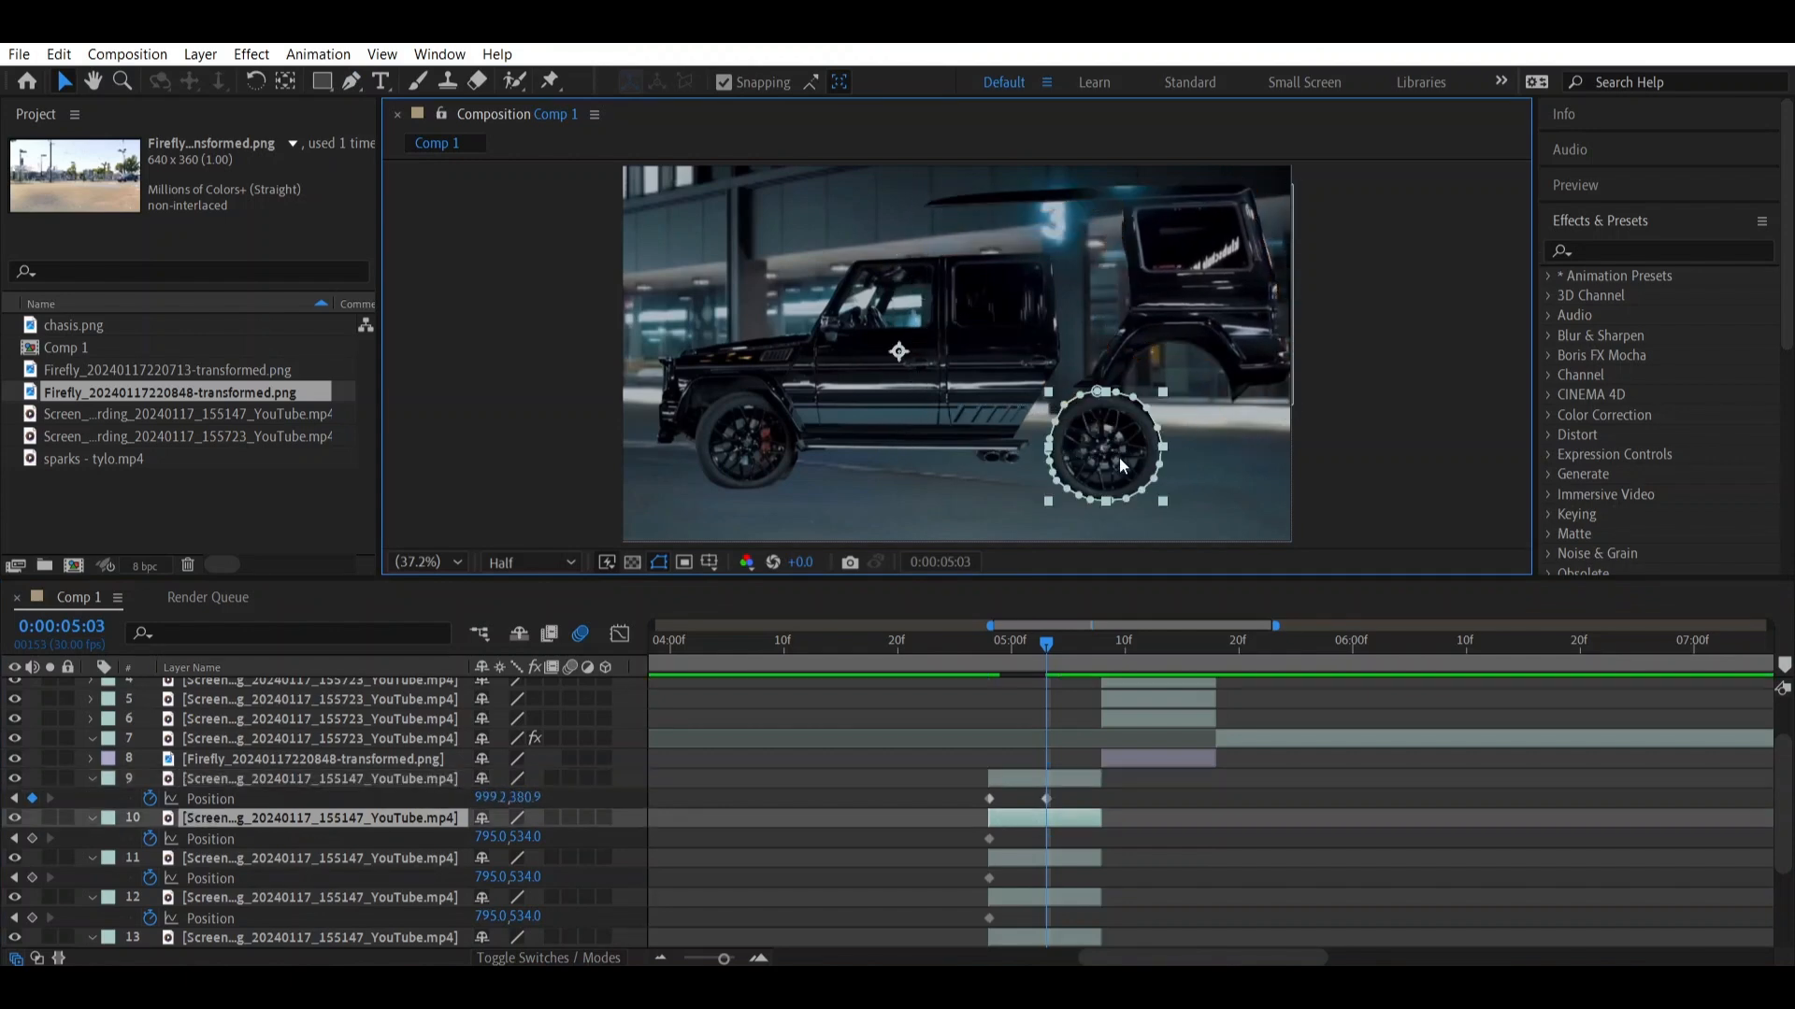
# Move the rear wheel to about 1042, 617 and the side step with exhausts to about 986, 660
pyautogui.moveTo(1119, 457); pyautogui.dragTo(1205, 486)
pyautogui.moveTo(1008, 452); pyautogui.dragTo(1074, 498)
# At 0:00:05:03, move the rear door layer to about 999, 645 and the front door layer to about 649, 402
pyautogui.click(1069, 902)
pyautogui.moveTo(1000, 370); pyautogui.dragTo(1071, 408)
pyautogui.scroll(-3, 1086, 856)
pyautogui.moveTo(881, 374); pyautogui.dragTo(830, 328)
# Move the front body layer forward to about 663, 481 and the front wheel to about 704, 644
pyautogui.click(1075, 859)
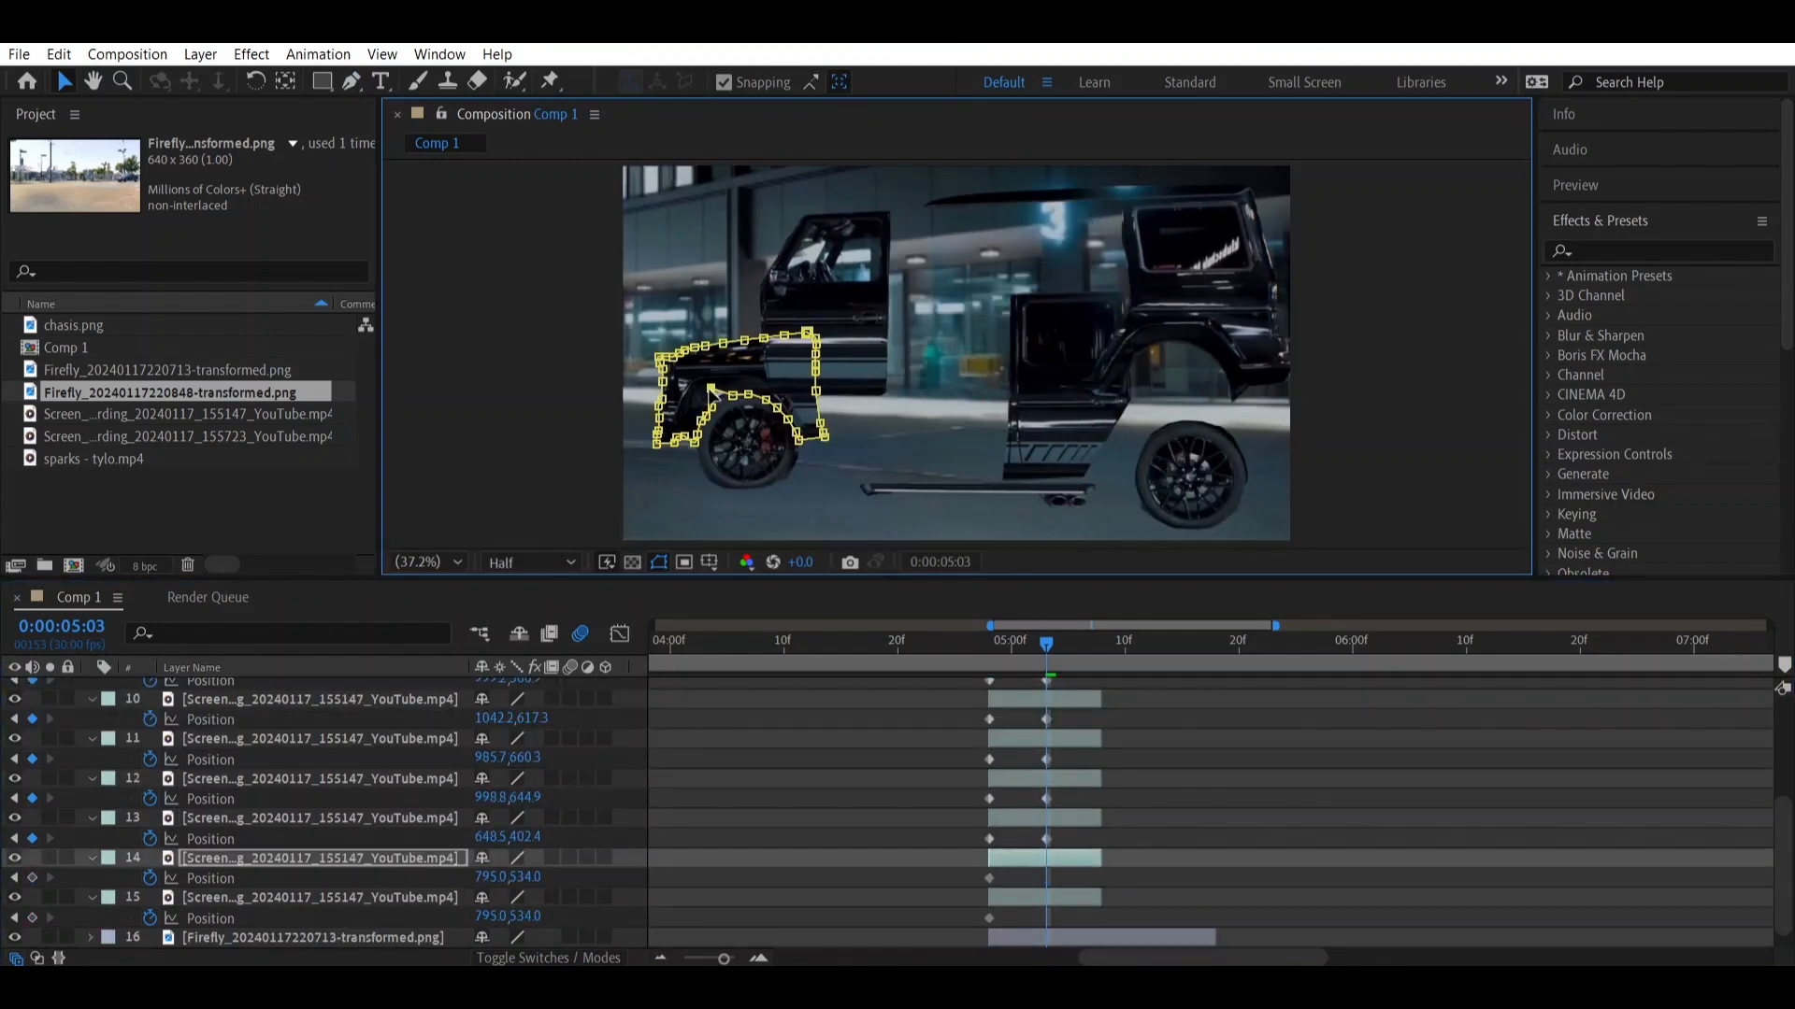
pyautogui.moveTo(733, 365); pyautogui.dragTo(688, 346)
pyautogui.click(1066, 898)
pyautogui.moveTo(774, 456); pyautogui.dragTo(742, 494)
# At 0:00:05:07, pull the part layers back together, with the front wheel at about 959, 525, front body at 880, 489 and front door at 855, 517
pyautogui.click(1067, 646)
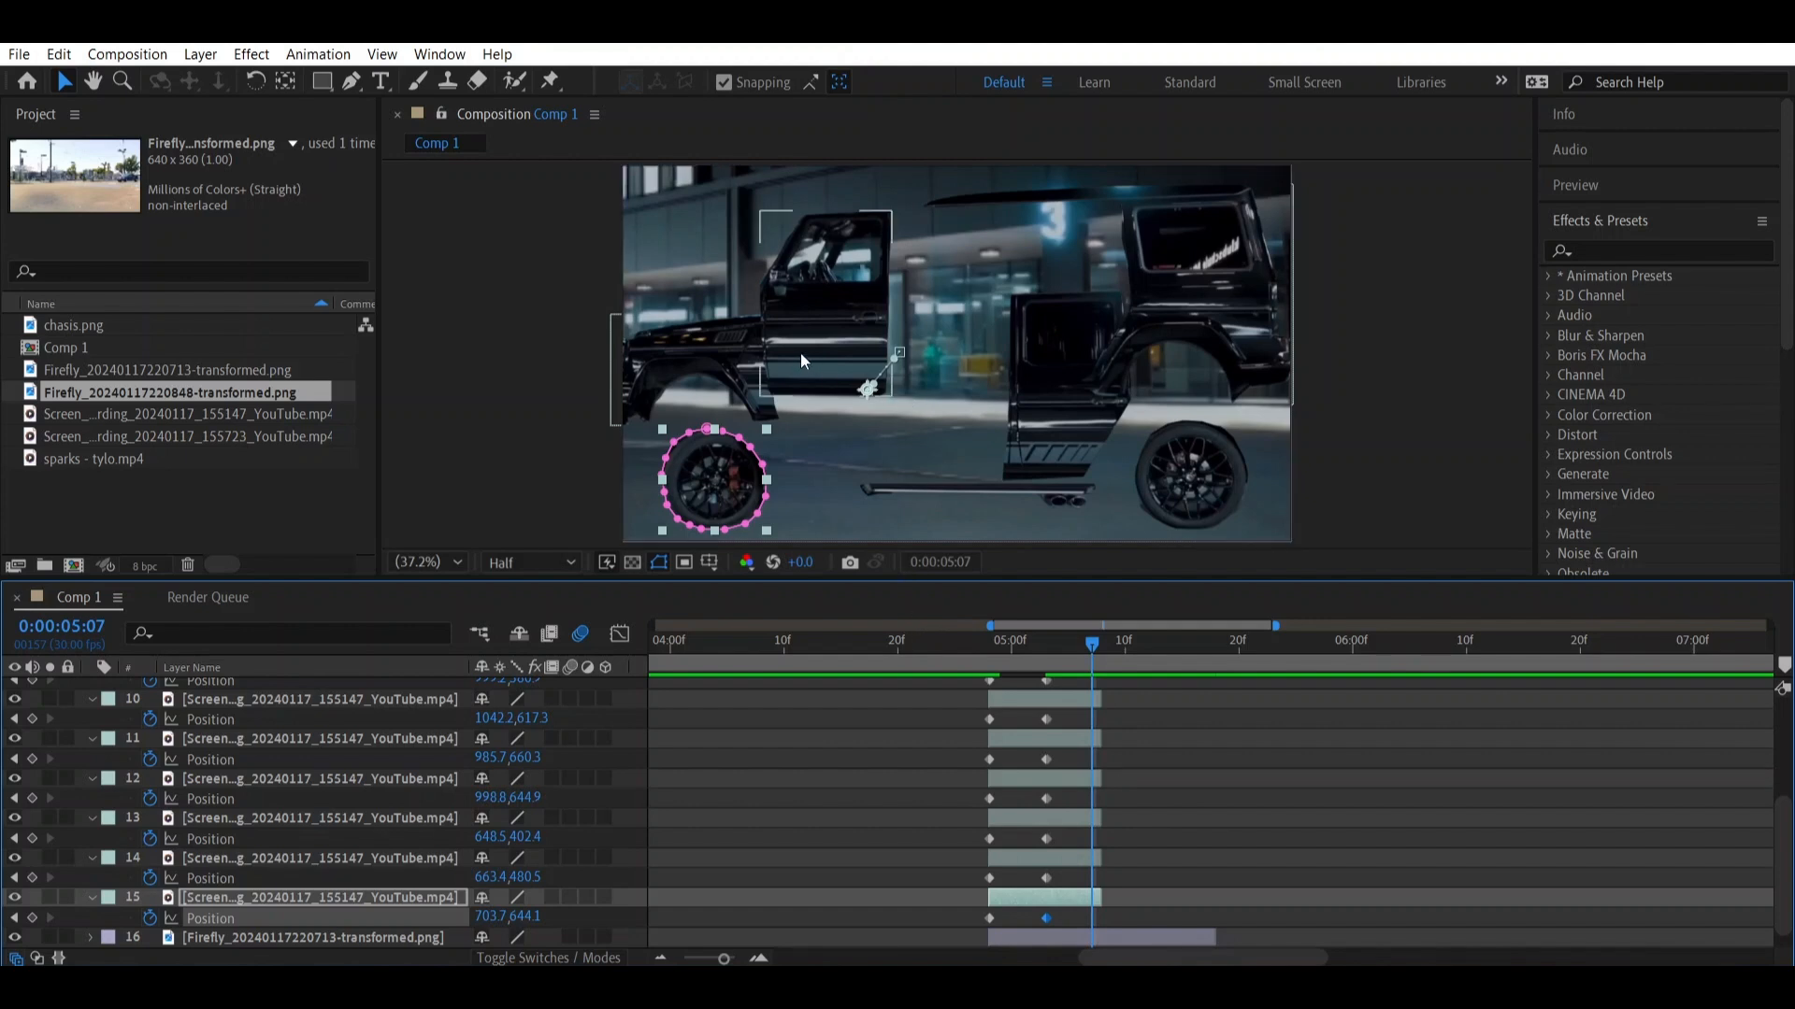
pyautogui.moveTo(731, 493); pyautogui.dragTo(820, 451)
pyautogui.moveTo(716, 347); pyautogui.dragTo(792, 349)
pyautogui.moveTo(828, 304); pyautogui.dragTo(899, 343)
pyautogui.doubleClick(1198, 477)
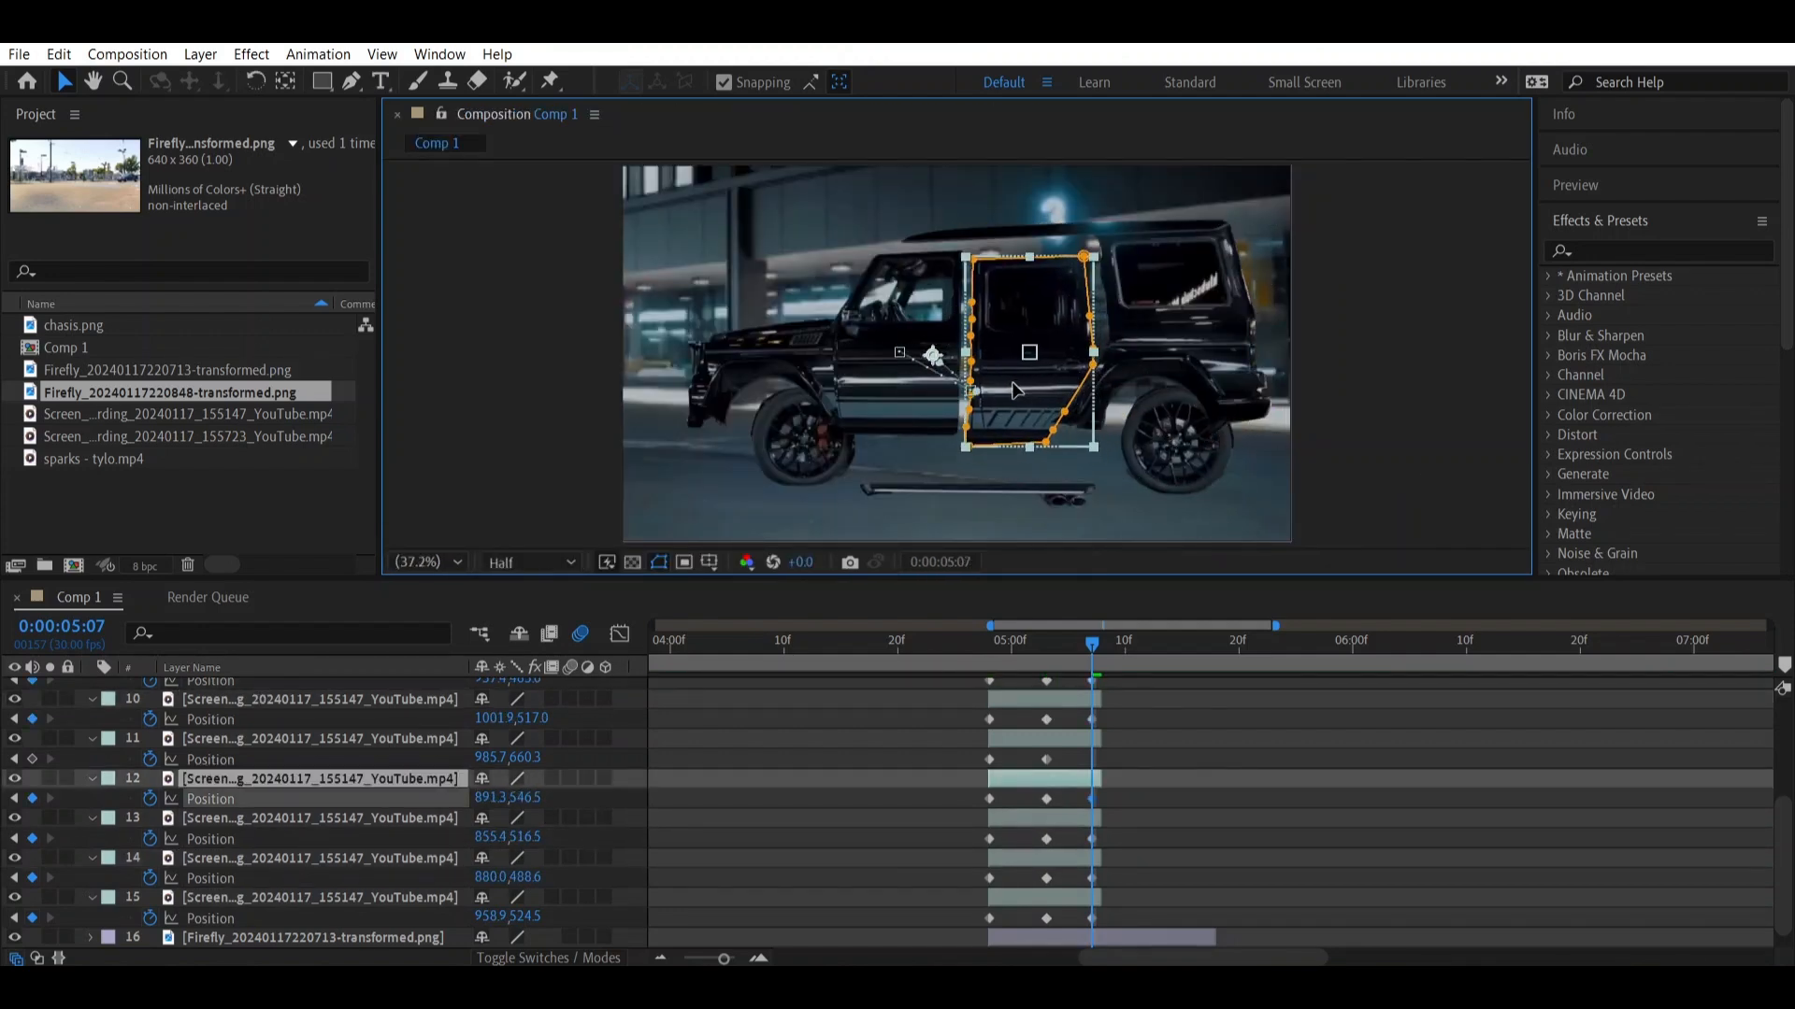
# Scrub back through the animated 155147 parts to 0:00:04:28 to check their motion
pyautogui.hotkey('ctrl', 'Down')
pyautogui.hotkey('ctrl', 'Down')
pyautogui.hotkey('ctrl', 'Down')
pyautogui.moveTo(1019, 643); pyautogui.dragTo(989, 681)
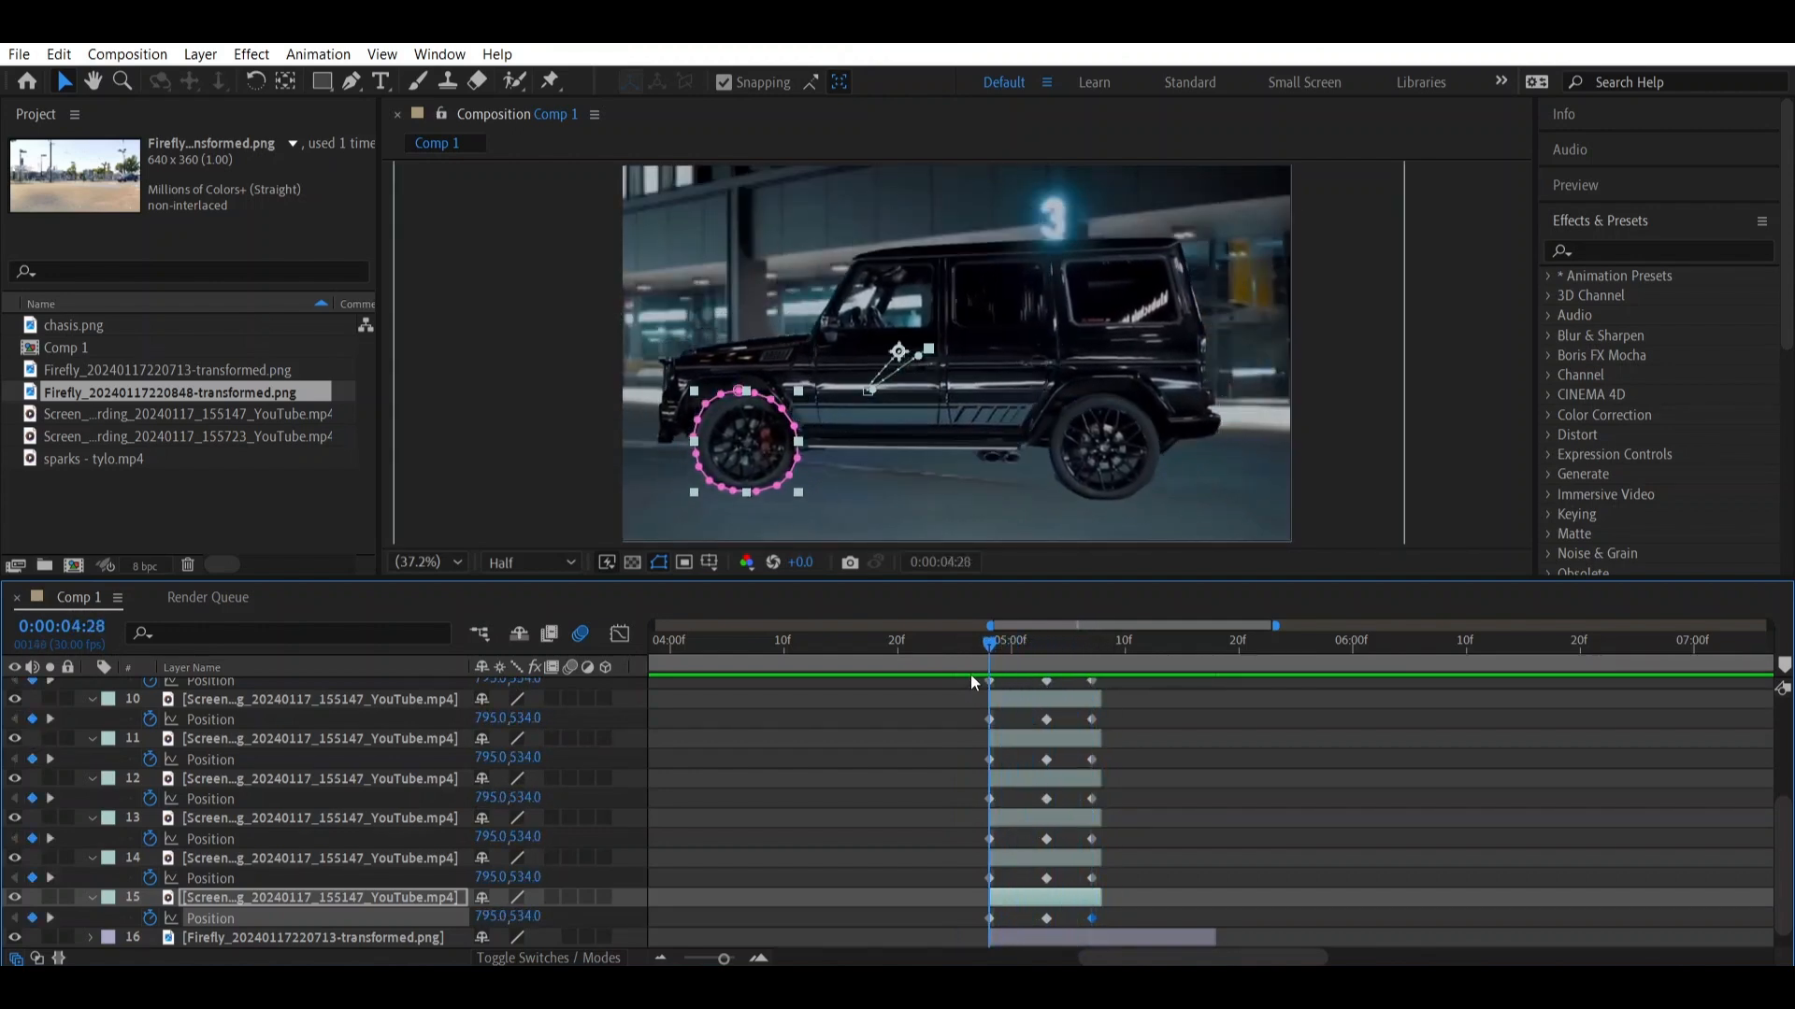
pyautogui.click(1163, 739)
# Enlarge the timeline area and apply Easy Ease to all Position keyframes of the seven 155147 part layers
pyautogui.scroll(2, 1163, 738)
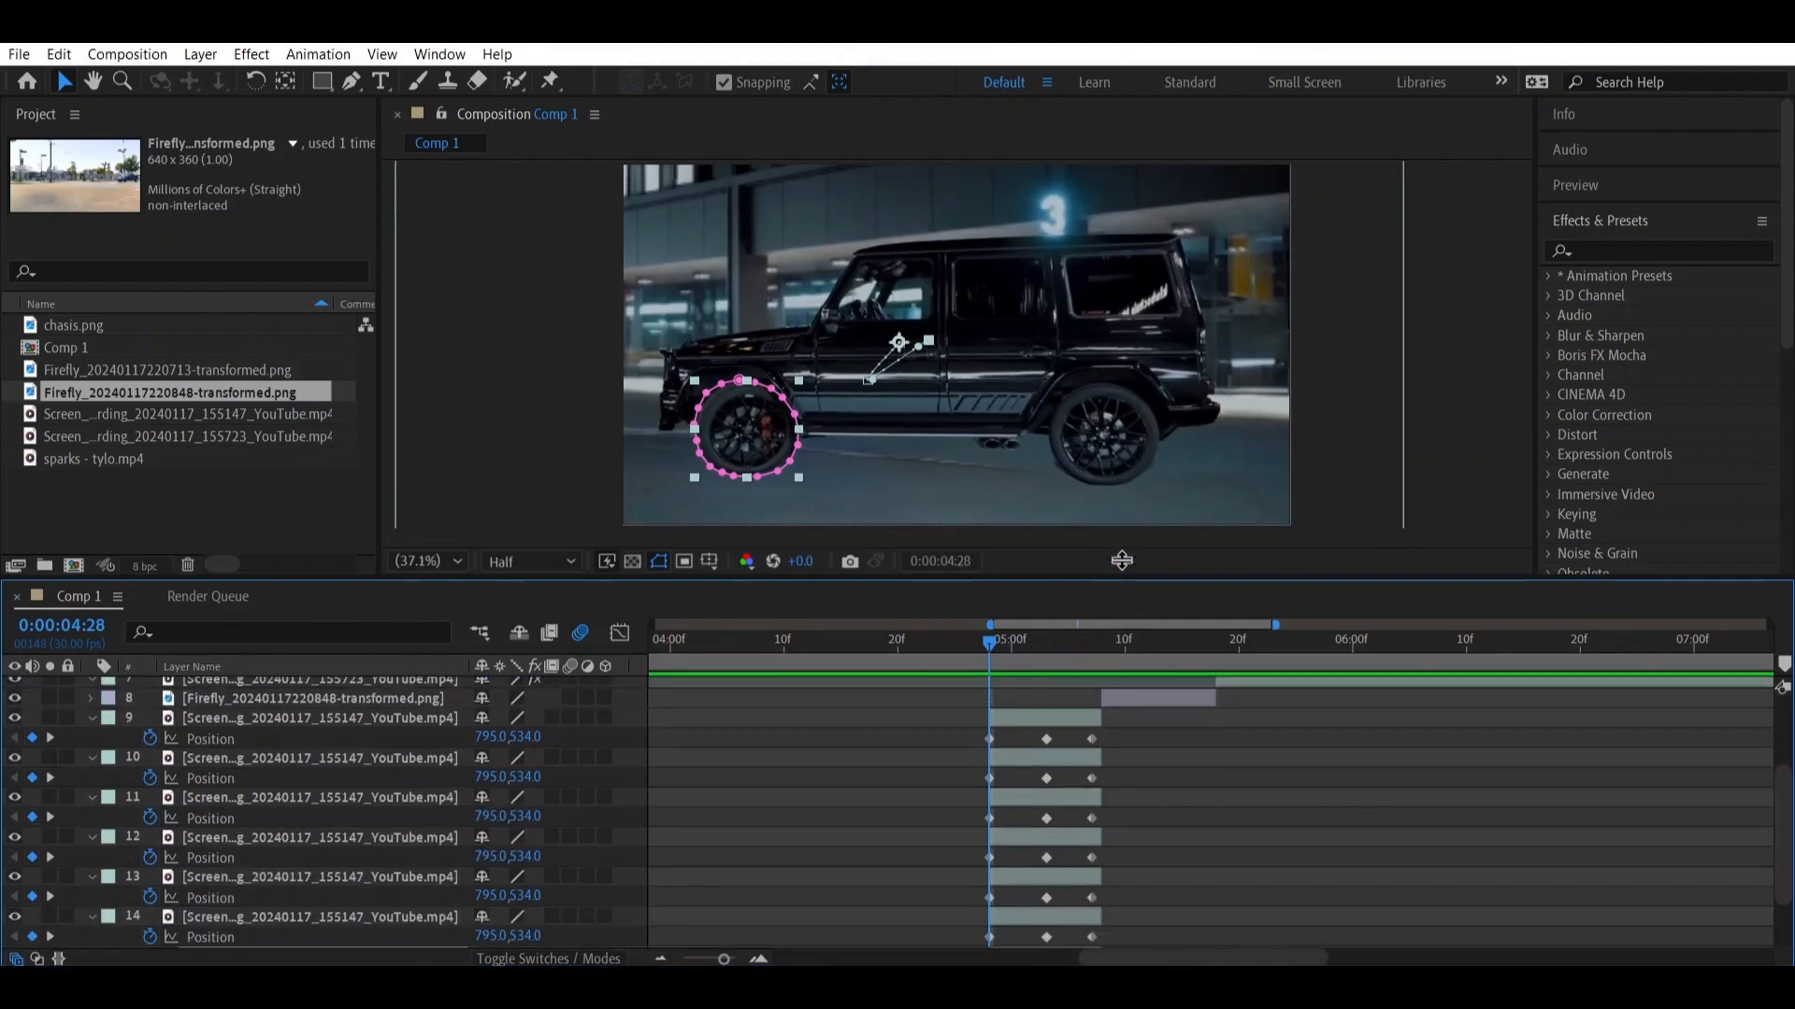
pyautogui.moveTo(1120, 576); pyautogui.dragTo(1119, 524)
pyautogui.click(1080, 664)
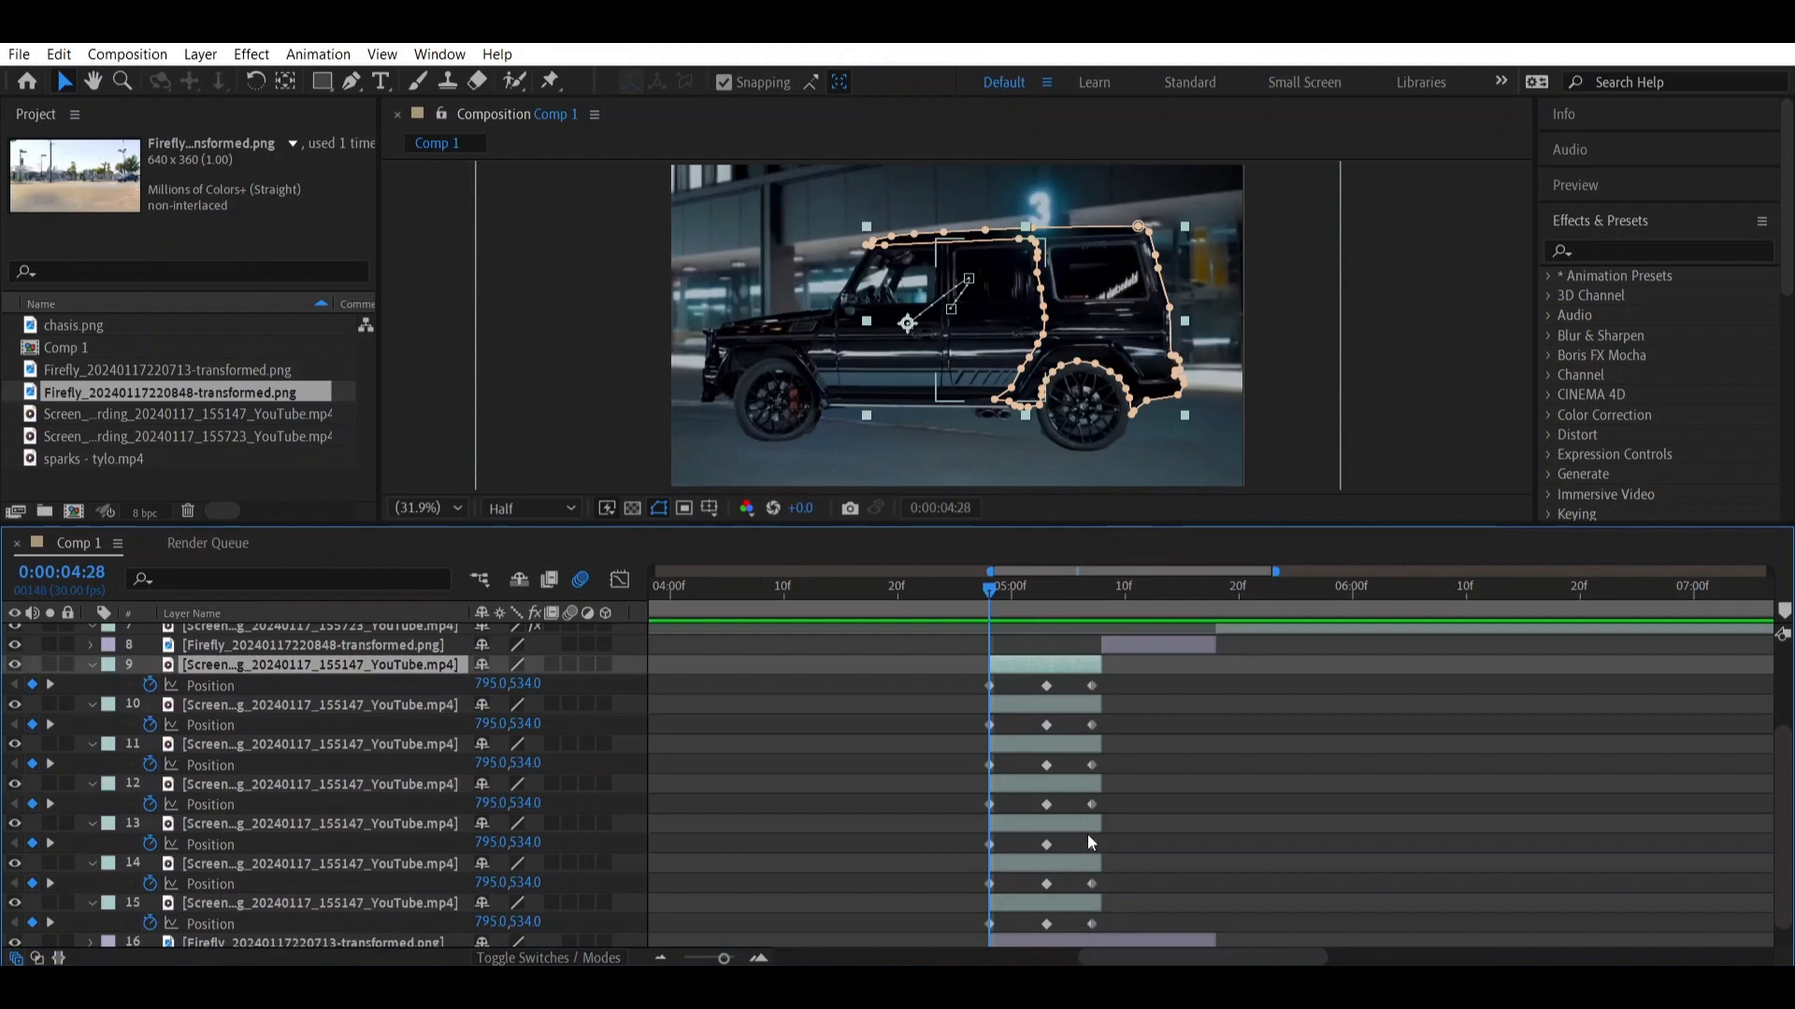
pyautogui.keyDown('shift'); pyautogui.click(1092, 905); pyautogui.keyUp('shift')
pyautogui.moveTo(1113, 686); pyautogui.dragTo(989, 948)
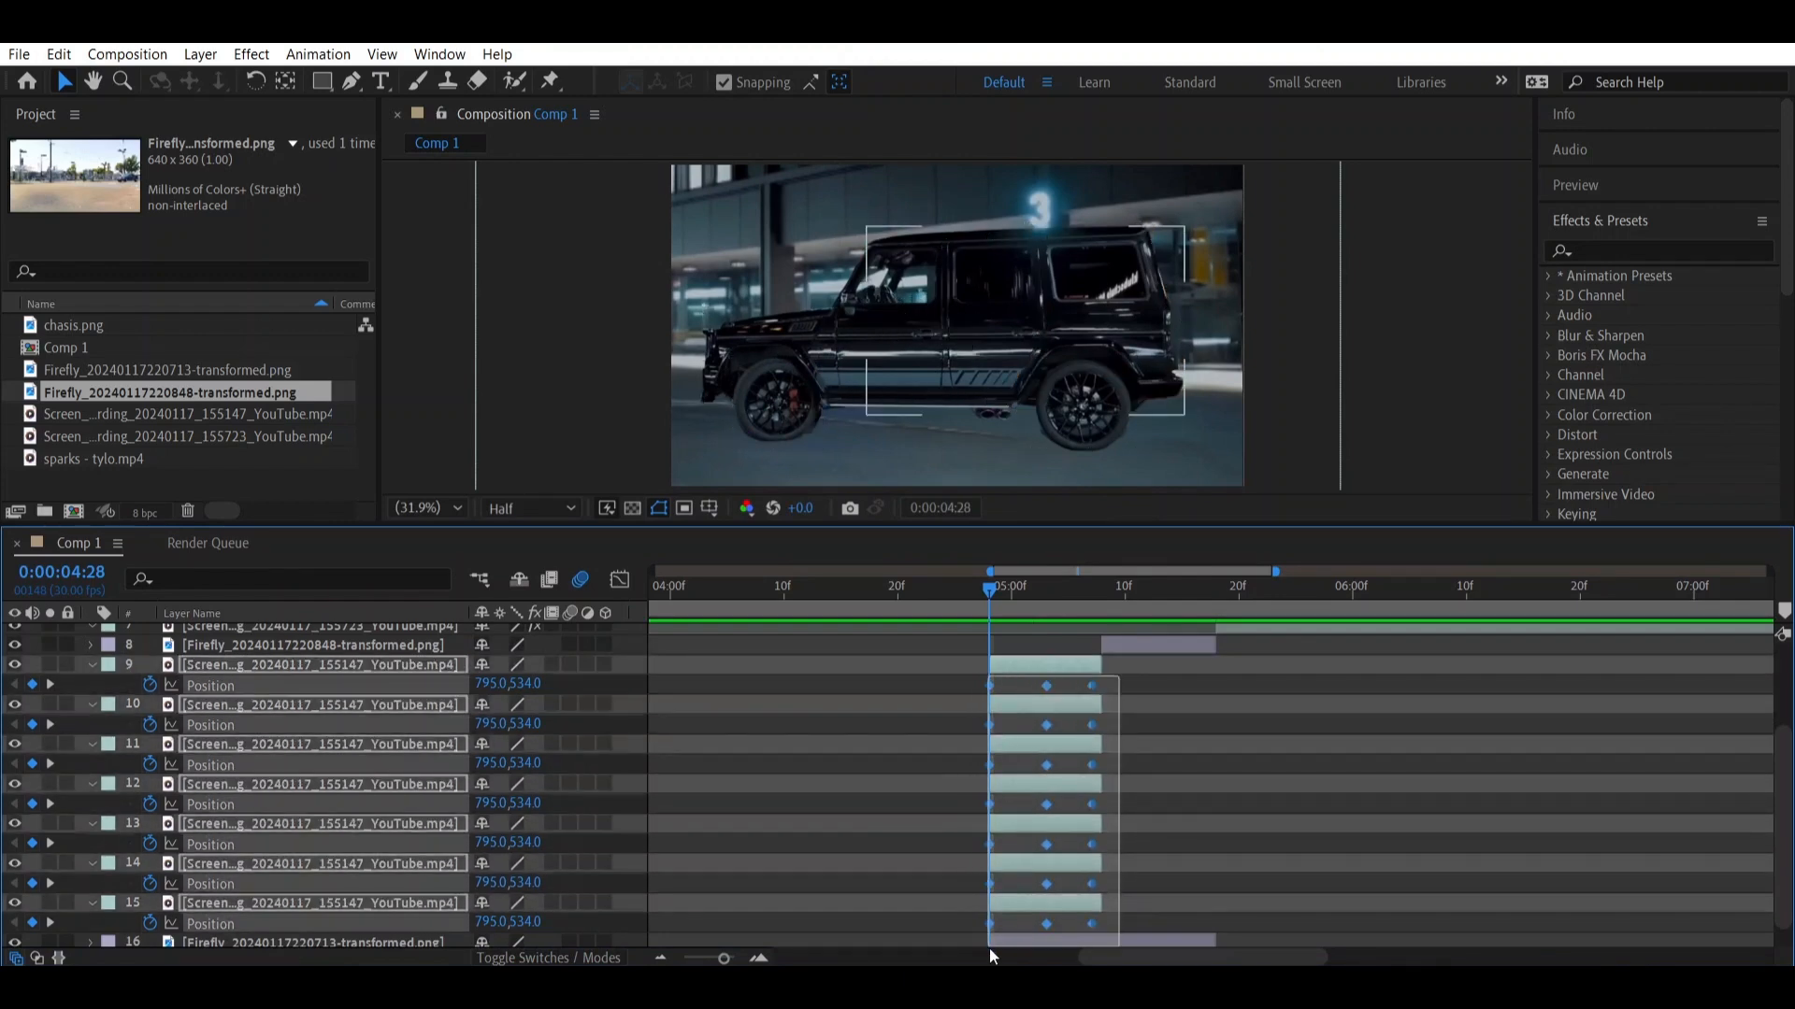
pyautogui.rightClick(1091, 921)
pyautogui.moveTo(1126, 907)
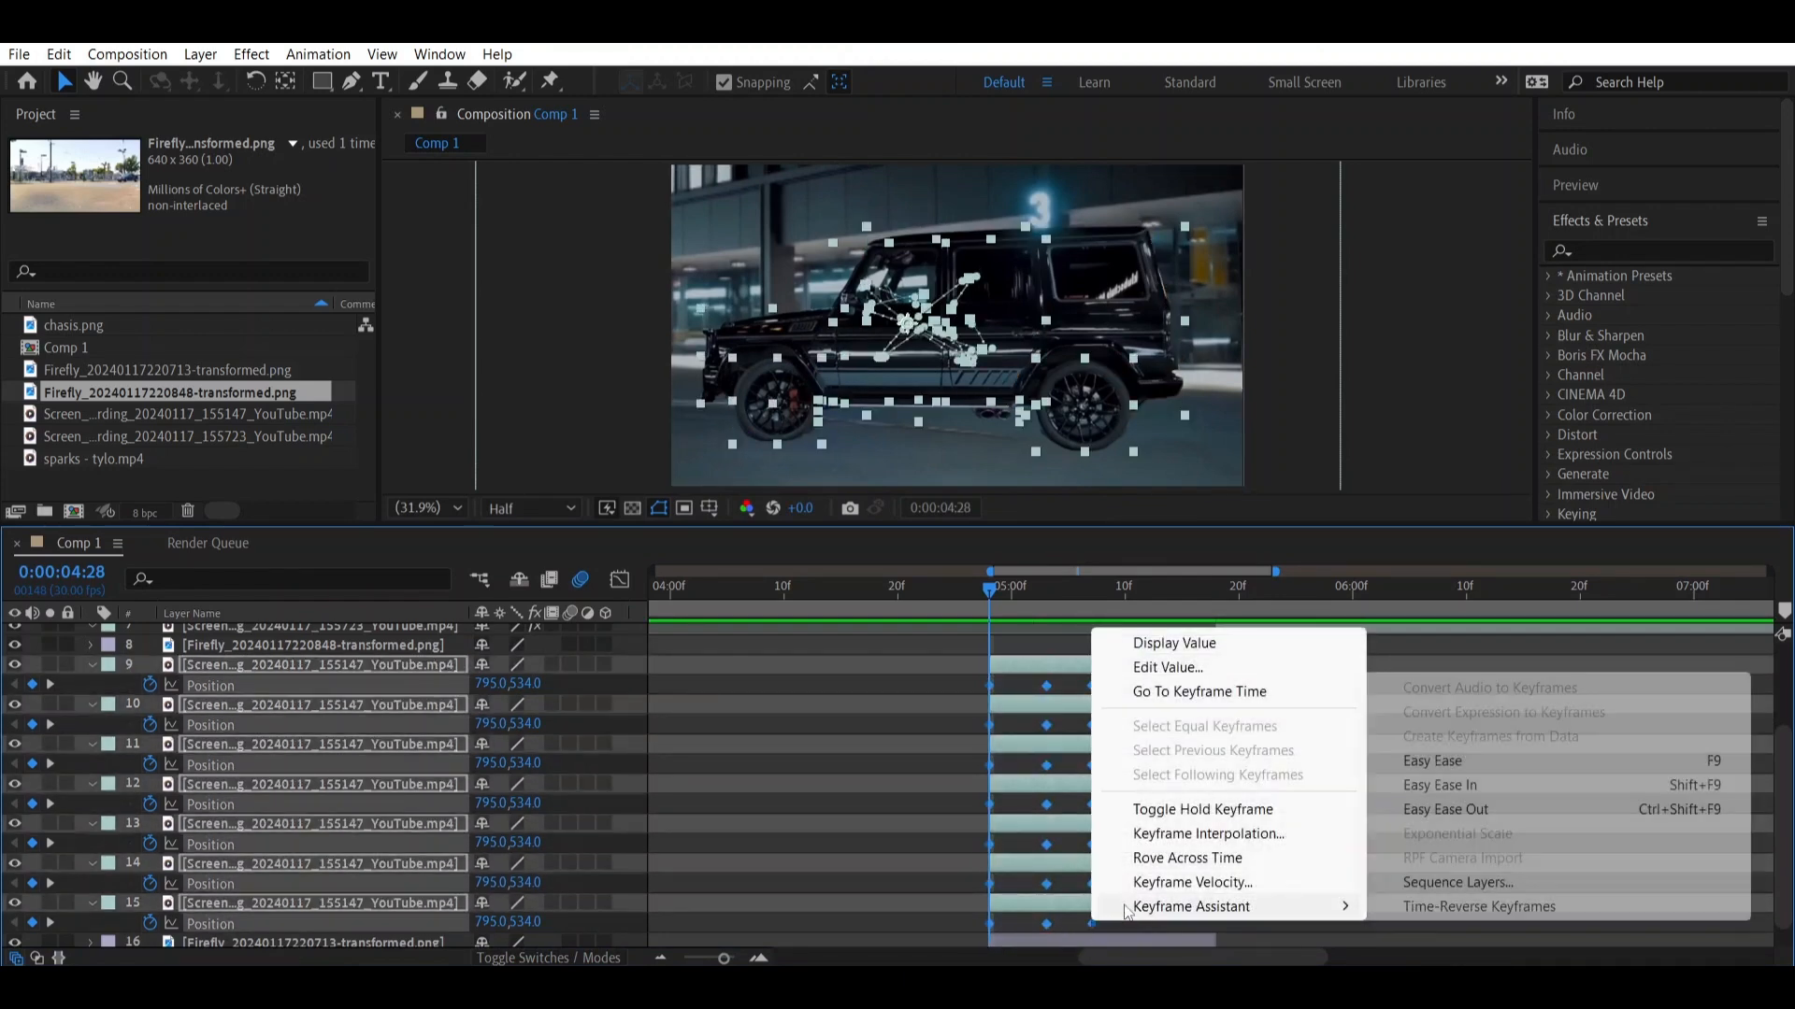
pyautogui.click(1440, 762)
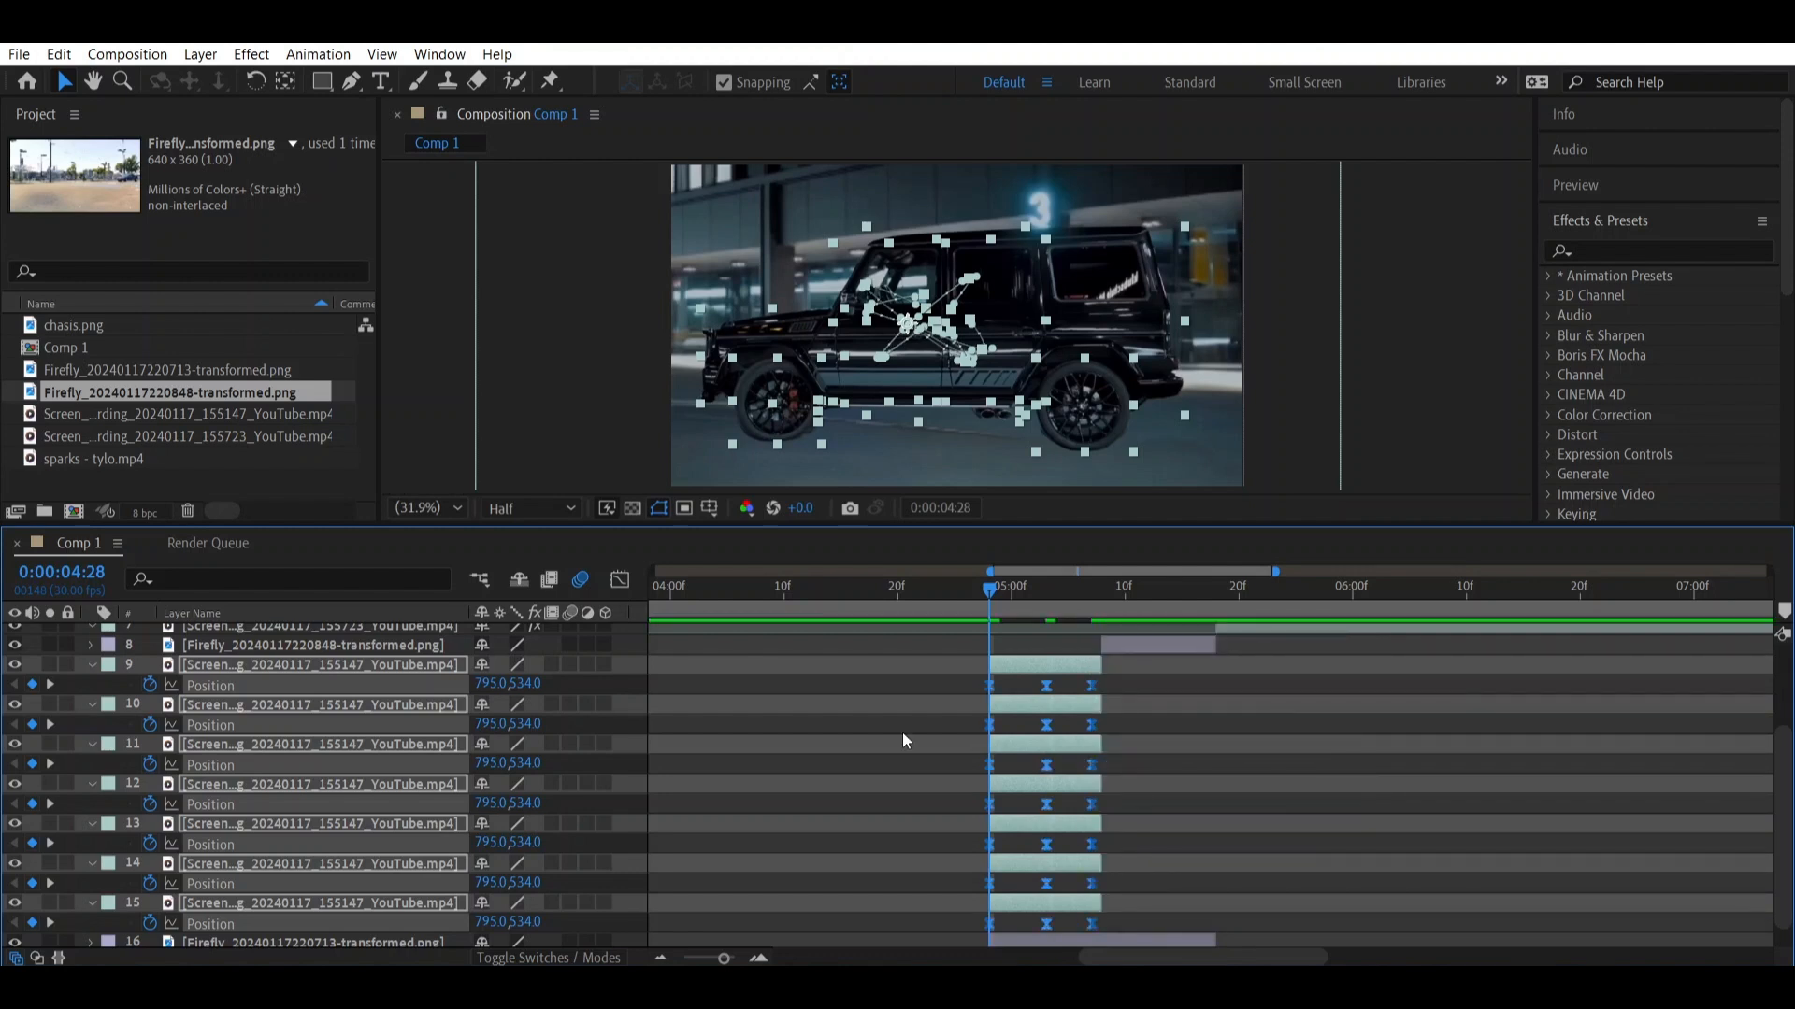
# Enable motion blur on the seven 155147 part layers and collapse their Position properties
pyautogui.click(569, 666)
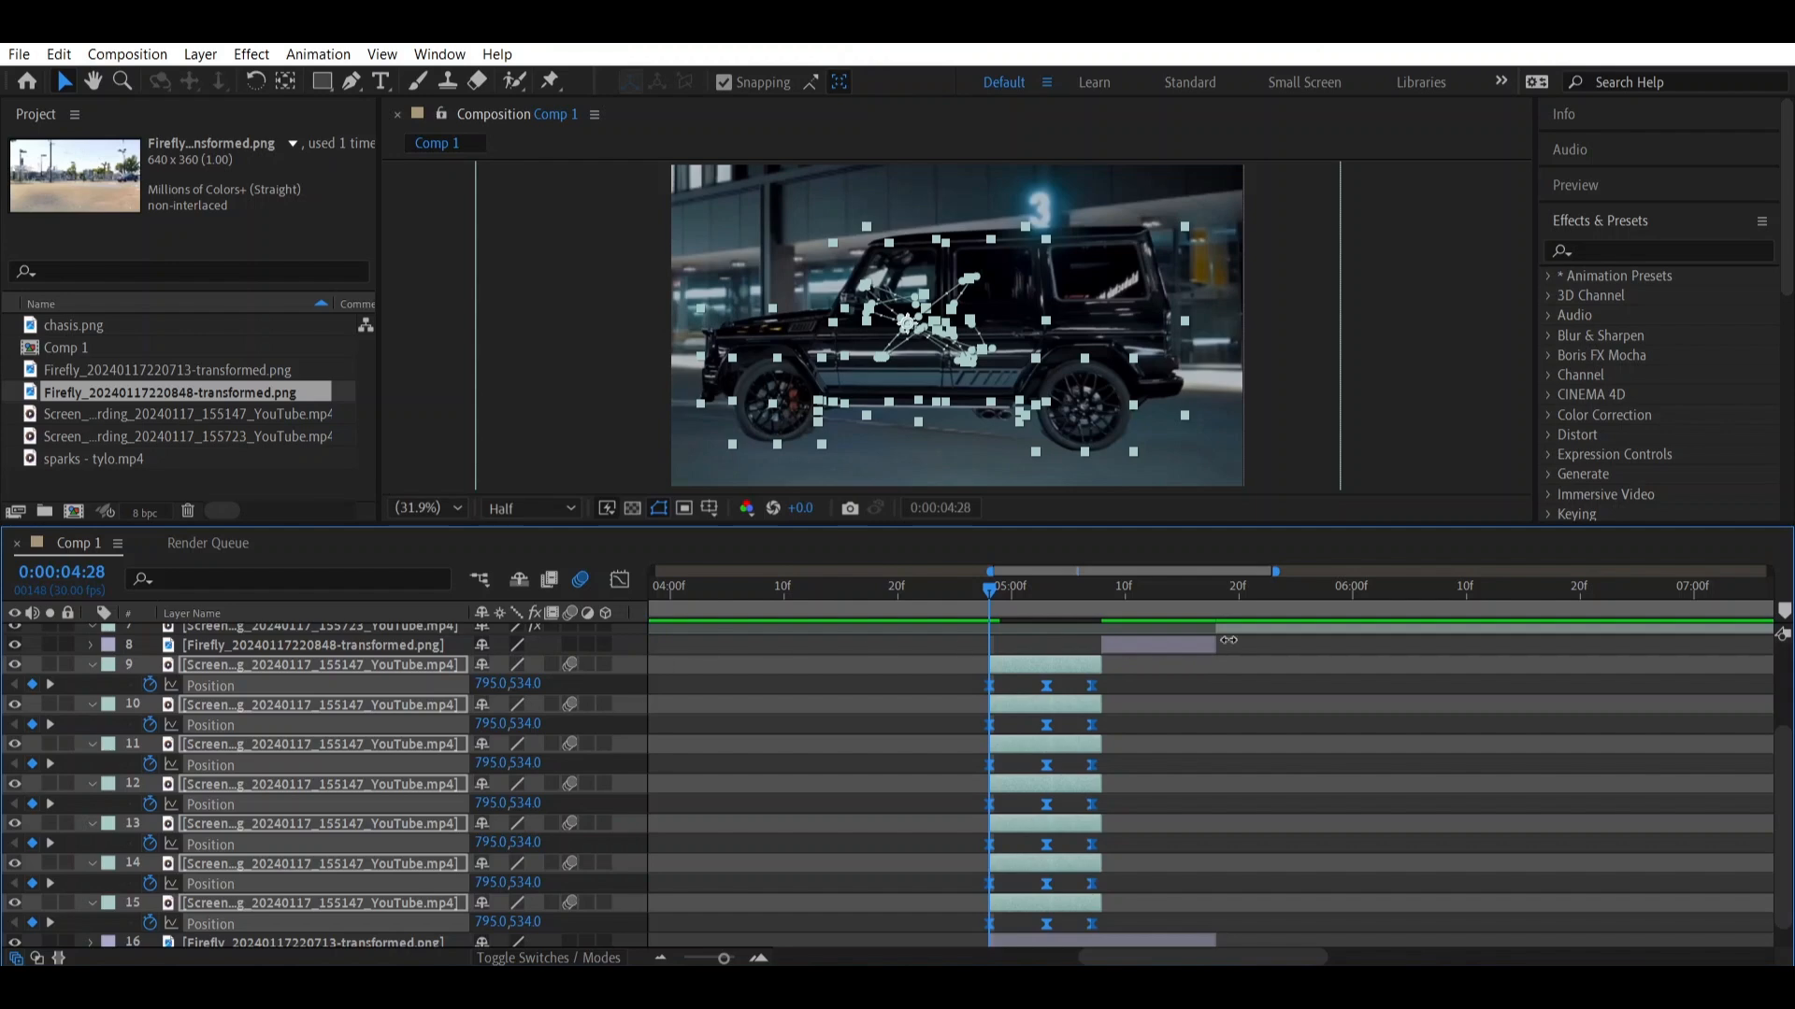
pyautogui.scroll(3, 1270, 645)
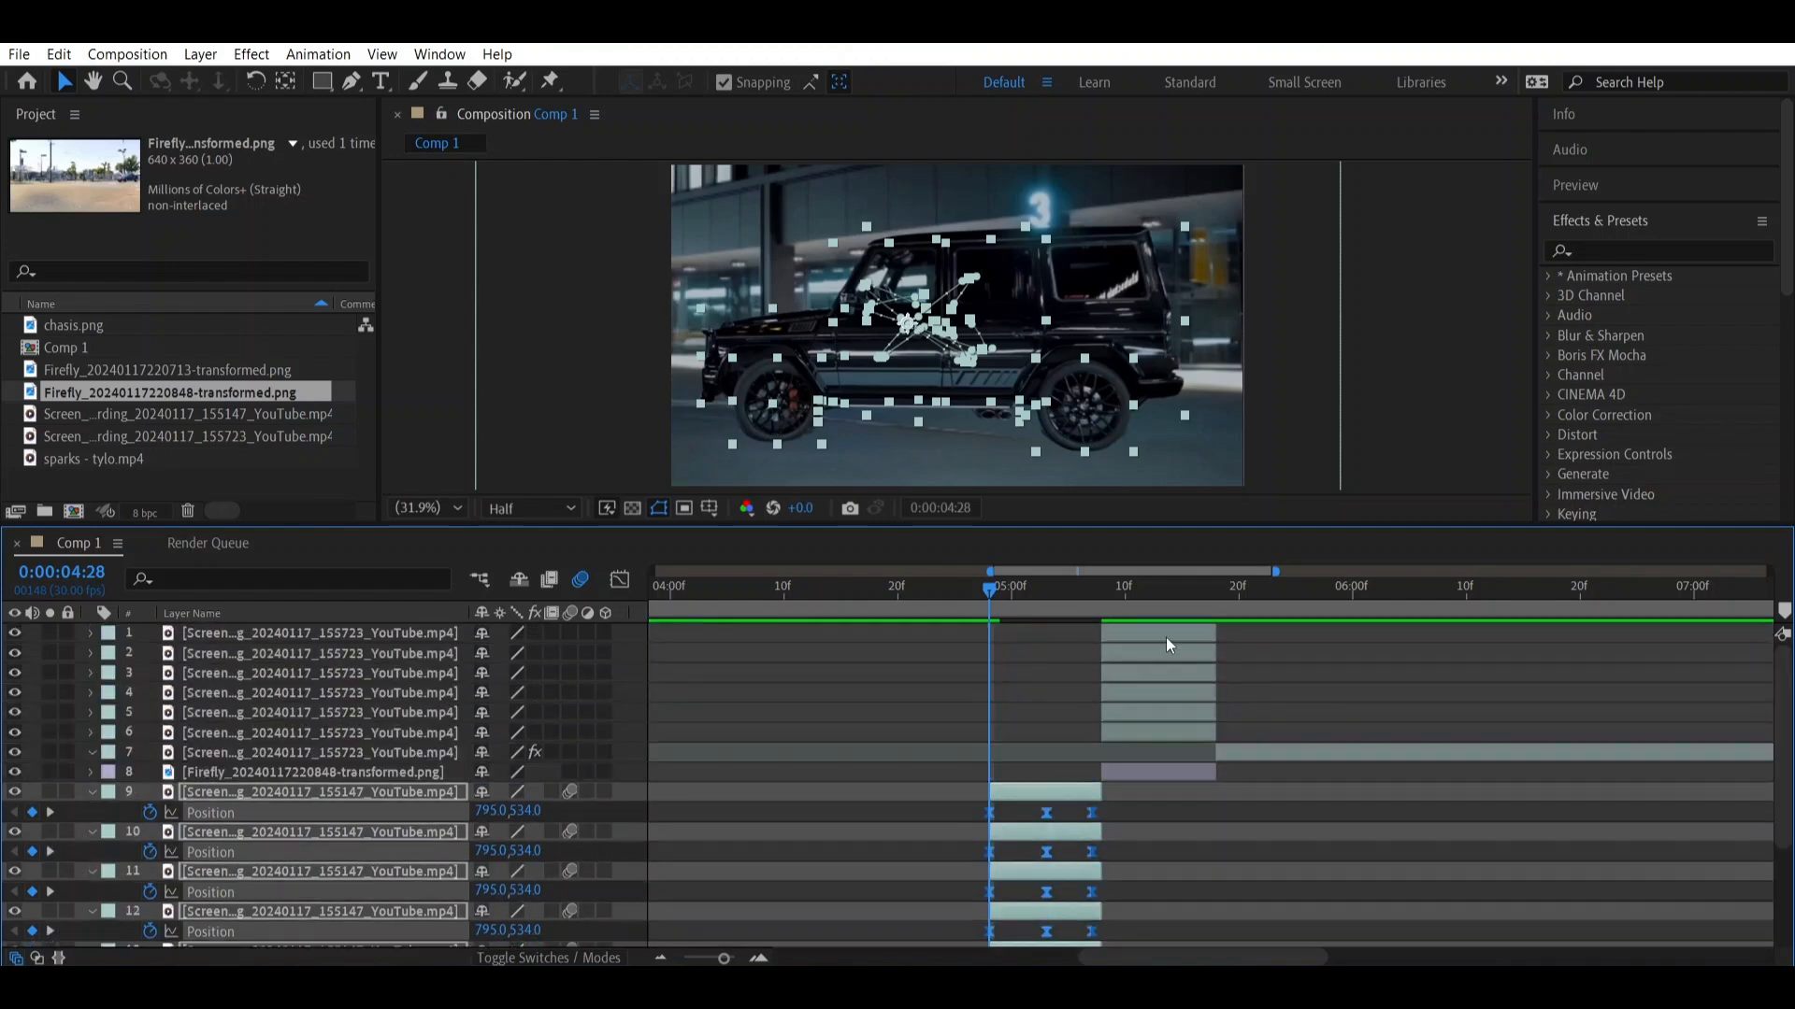
pyautogui.press('u')
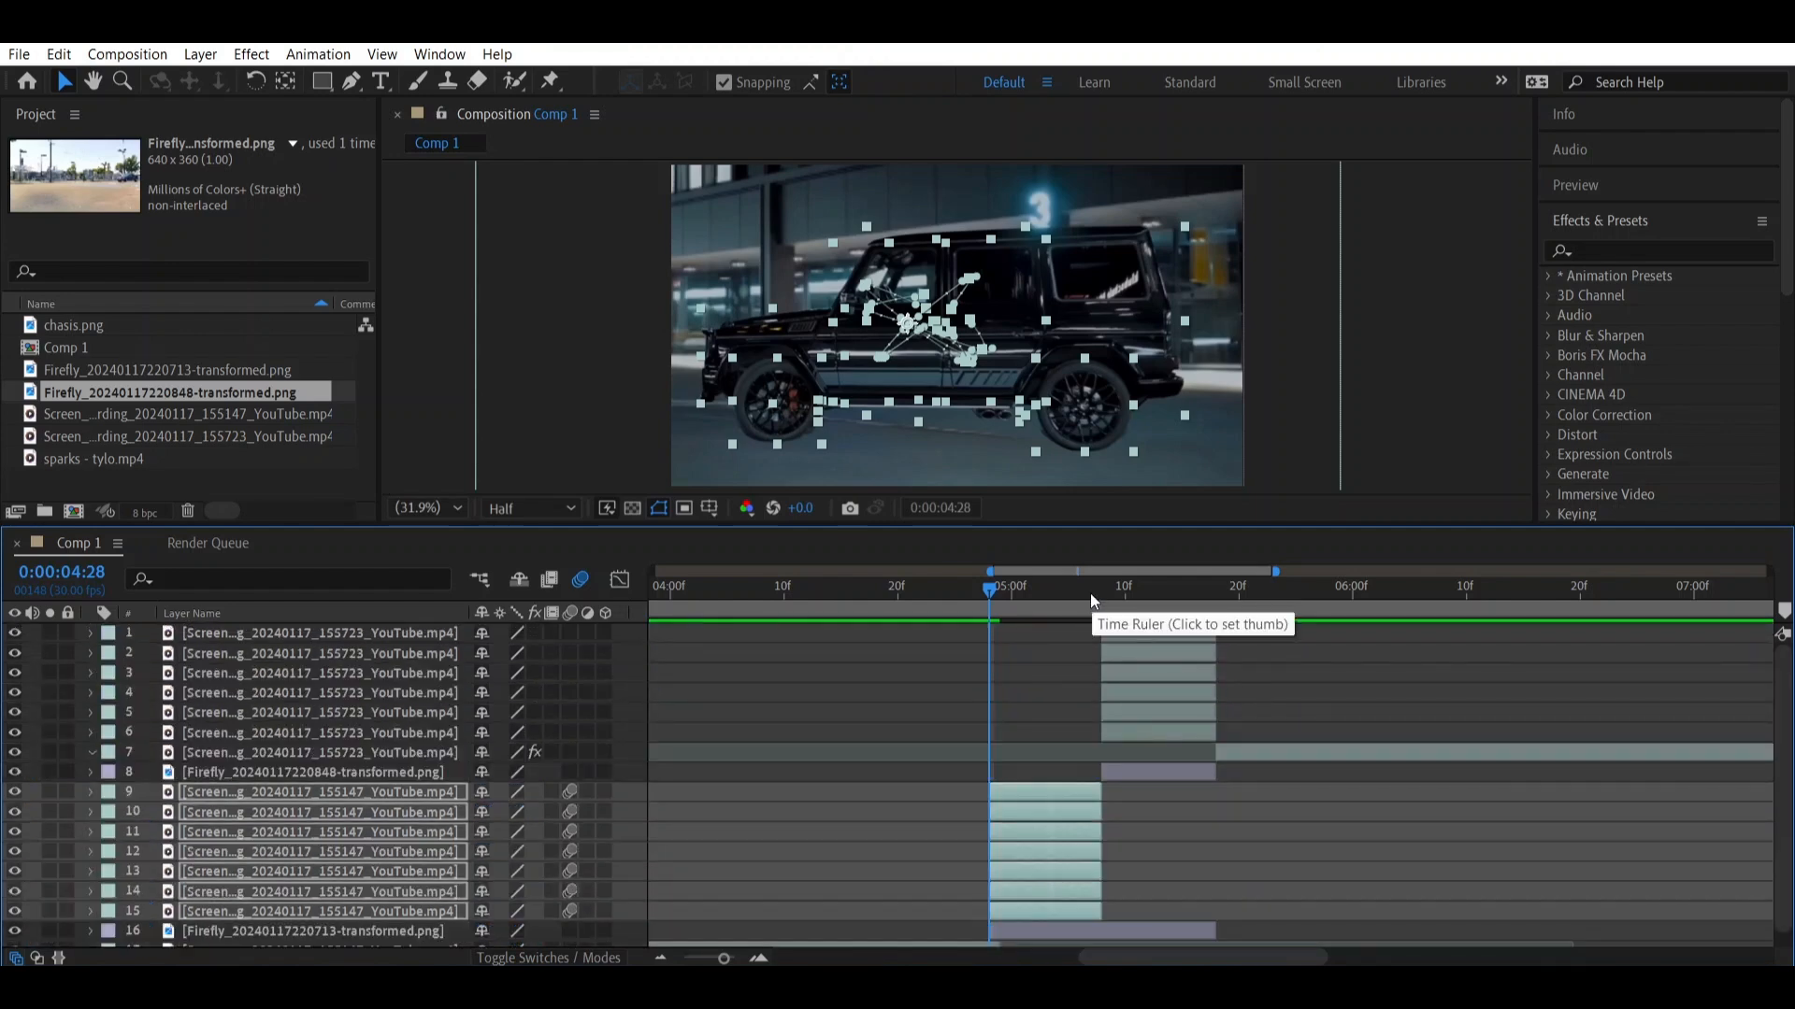
# Add Position keyframes at 0:00:05:08 to all six masked 155723 part layers
pyautogui.click(1115, 604)
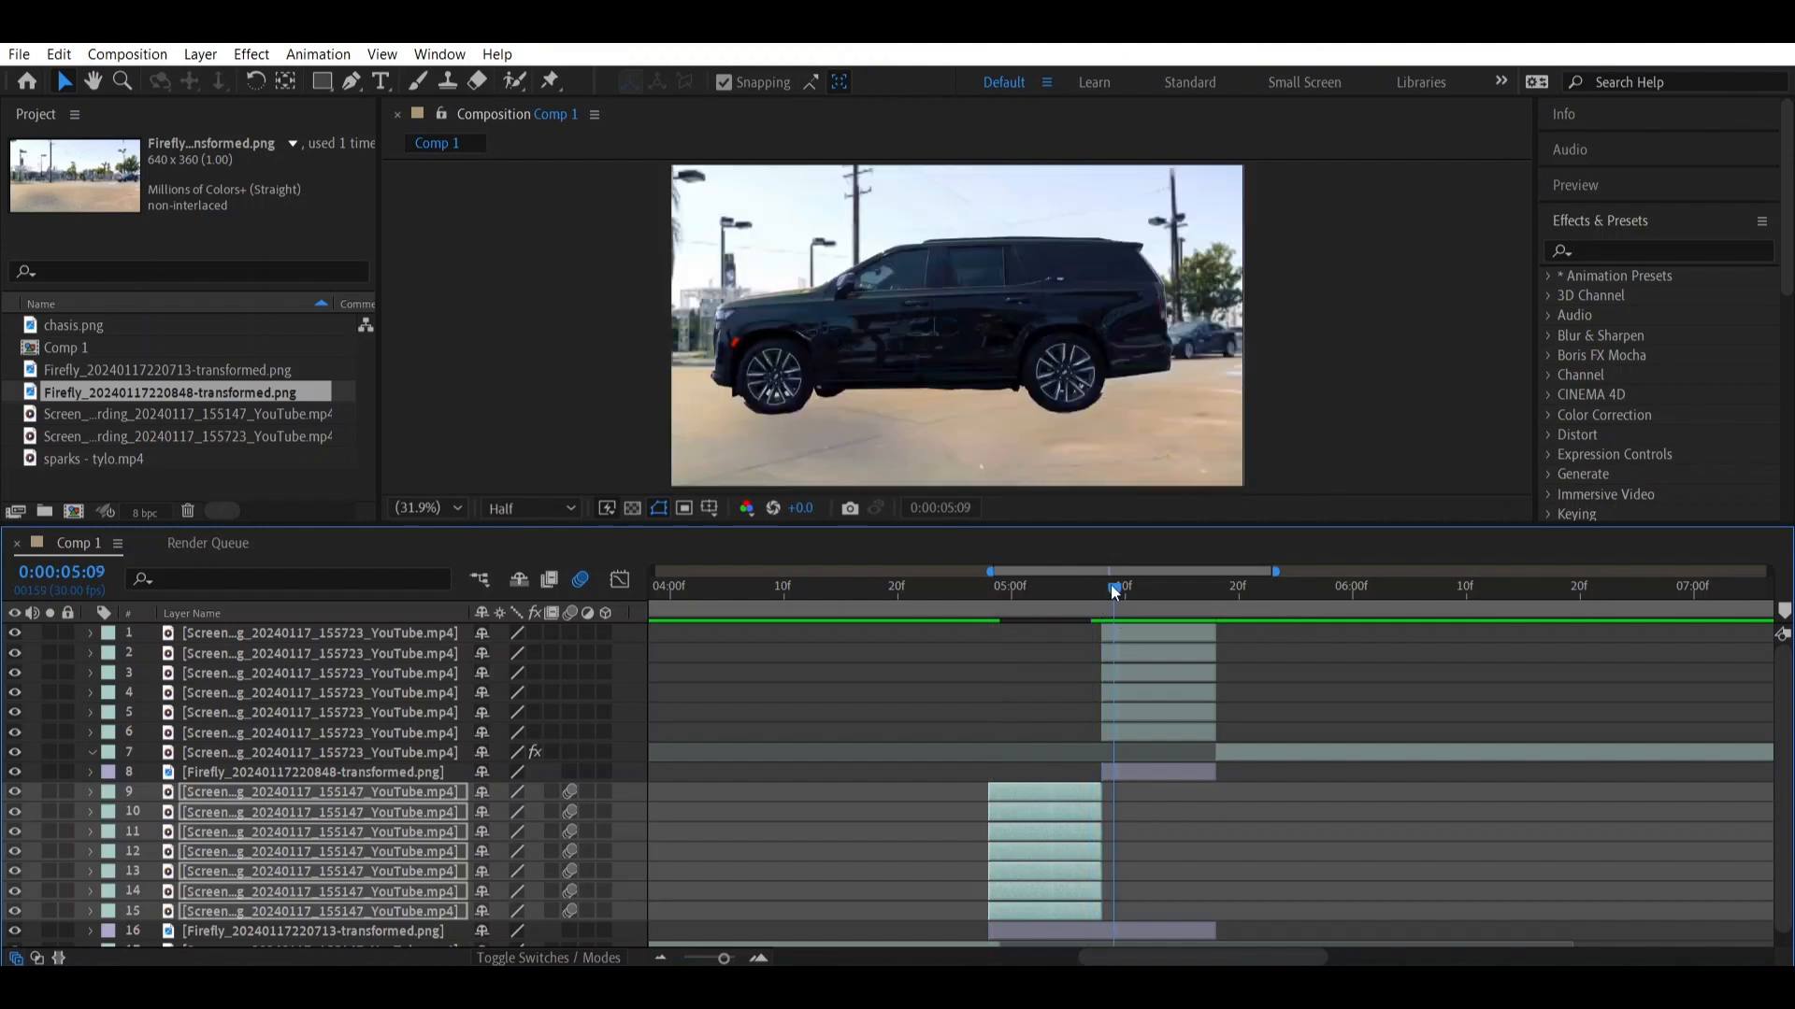
pyautogui.moveTo(1115, 592); pyautogui.dragTo(1101, 591)
pyautogui.click(1127, 632)
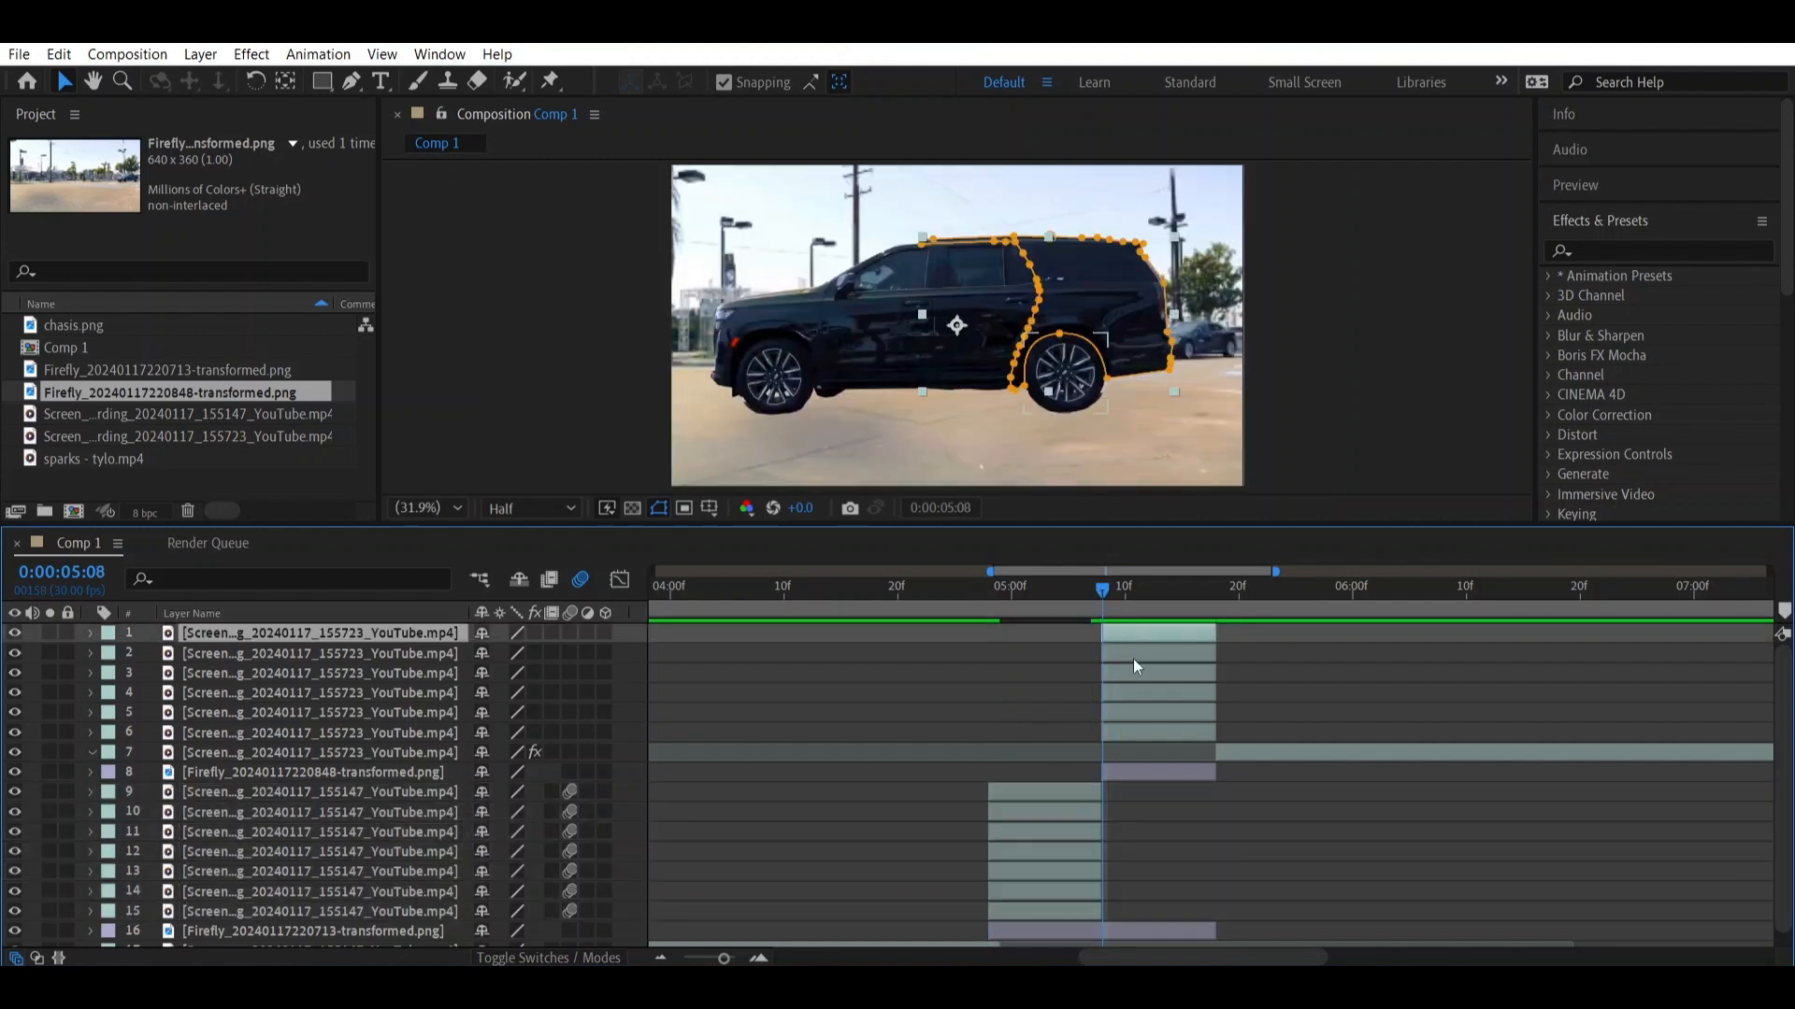
pyautogui.keyDown('shift'); pyautogui.click(1141, 731); pyautogui.keyUp('shift')
pyautogui.press('p')
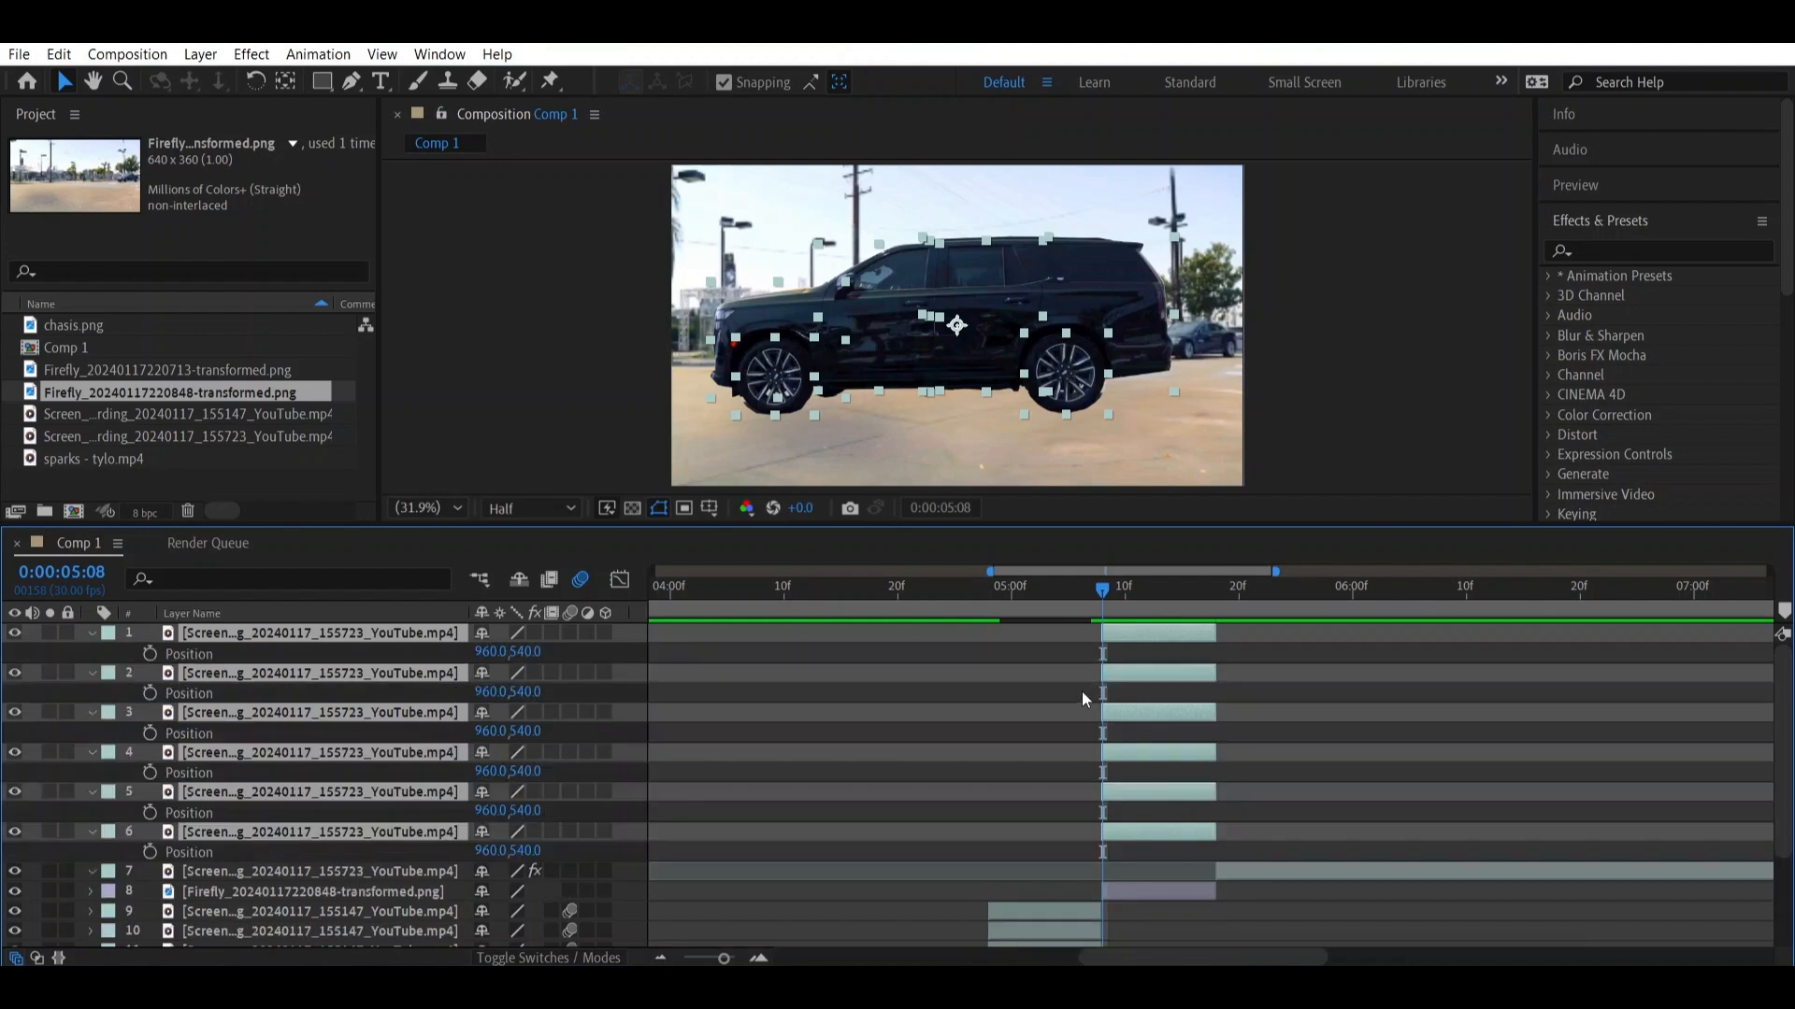
pyautogui.click(149, 653)
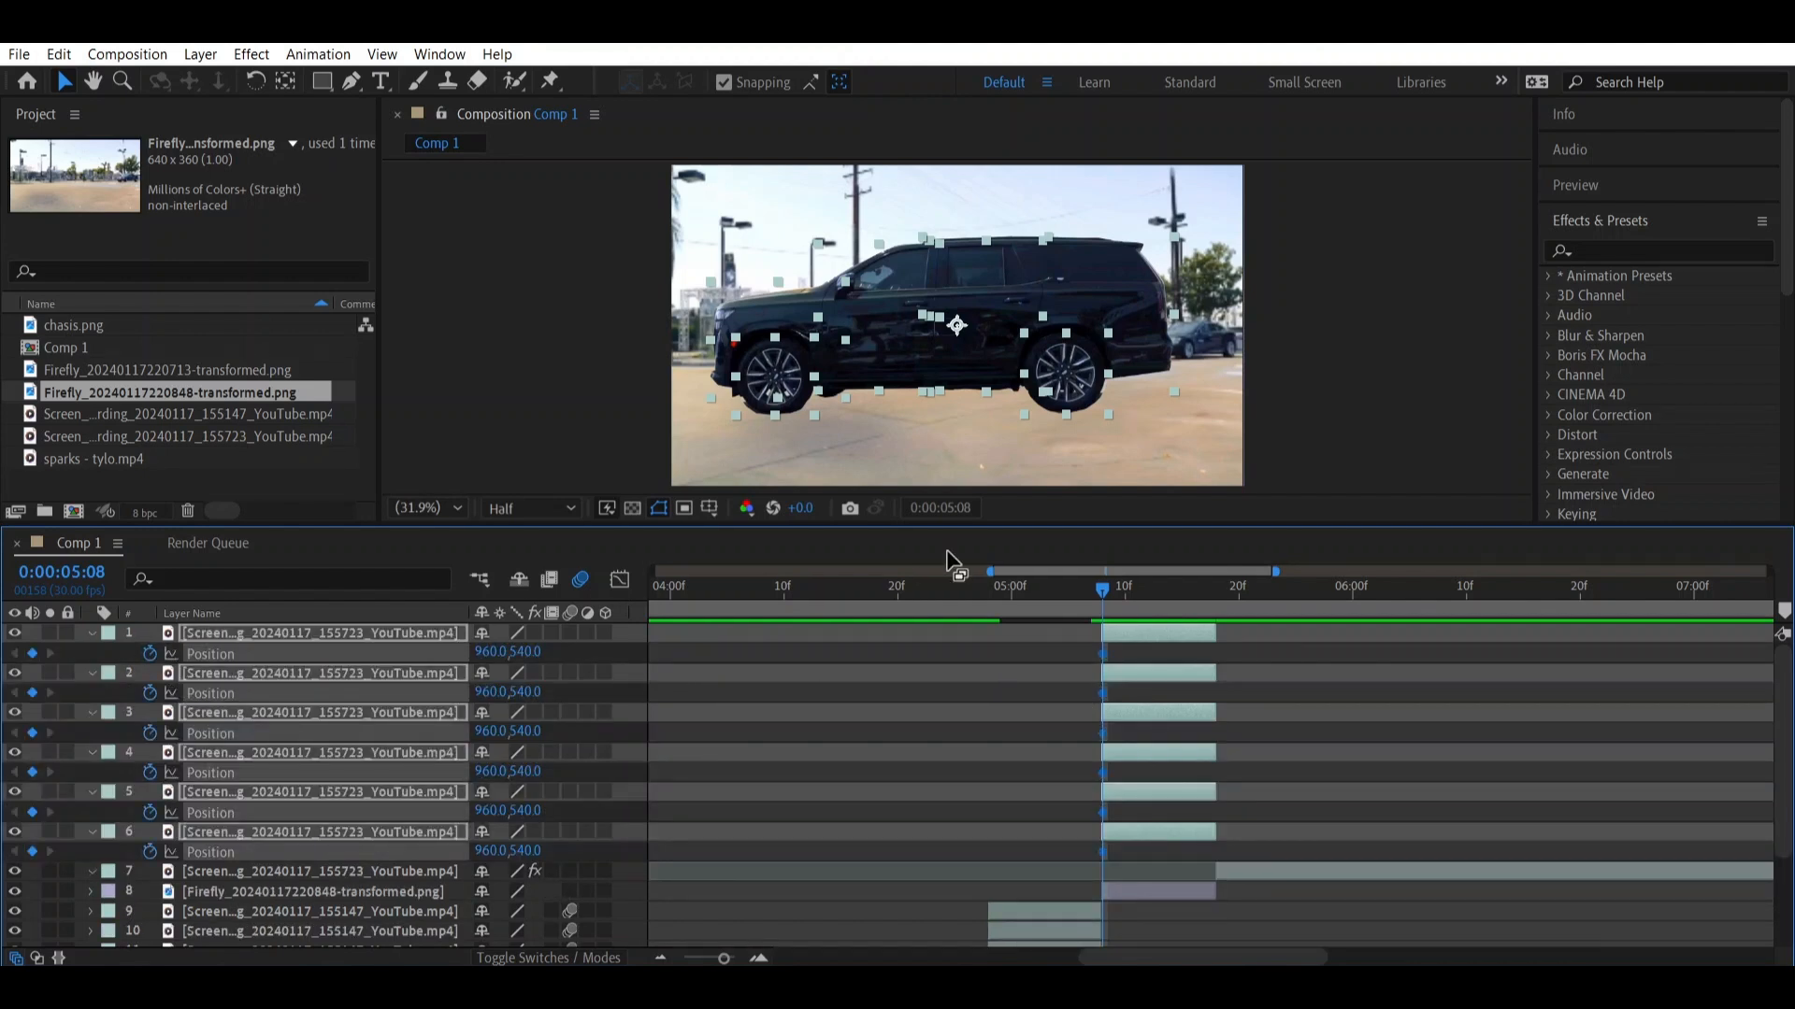
# Shift the six new Position keyframes to 0:00:05:18 and extend the 155723 part layers to start at 0:00:05:07
pyautogui.moveTo(1103, 654); pyautogui.dragTo(1203, 659)
pyautogui.moveTo(1098, 637); pyautogui.dragTo(1084, 641)
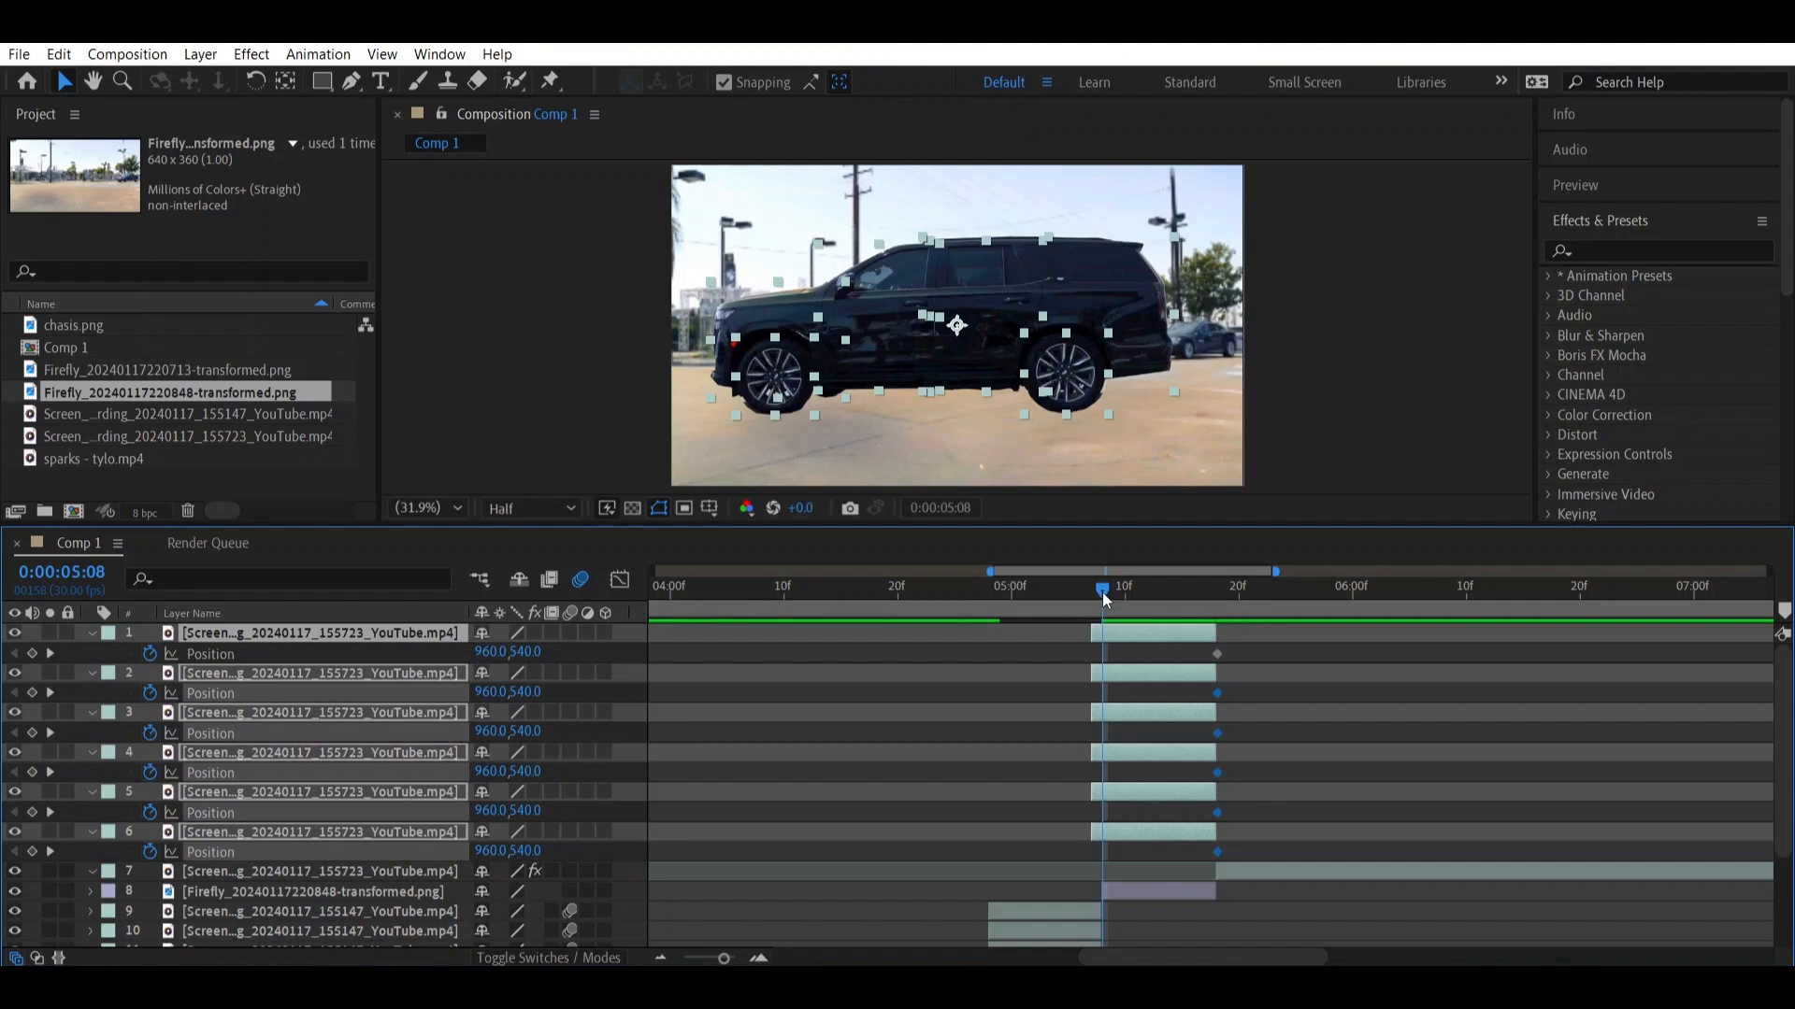
# At 0:00:05:07, move the 155723 rear body to about 1120, 434 and its rear wheel to about 1229, 629
pyautogui.moveTo(1102, 592); pyautogui.dragTo(1093, 598)
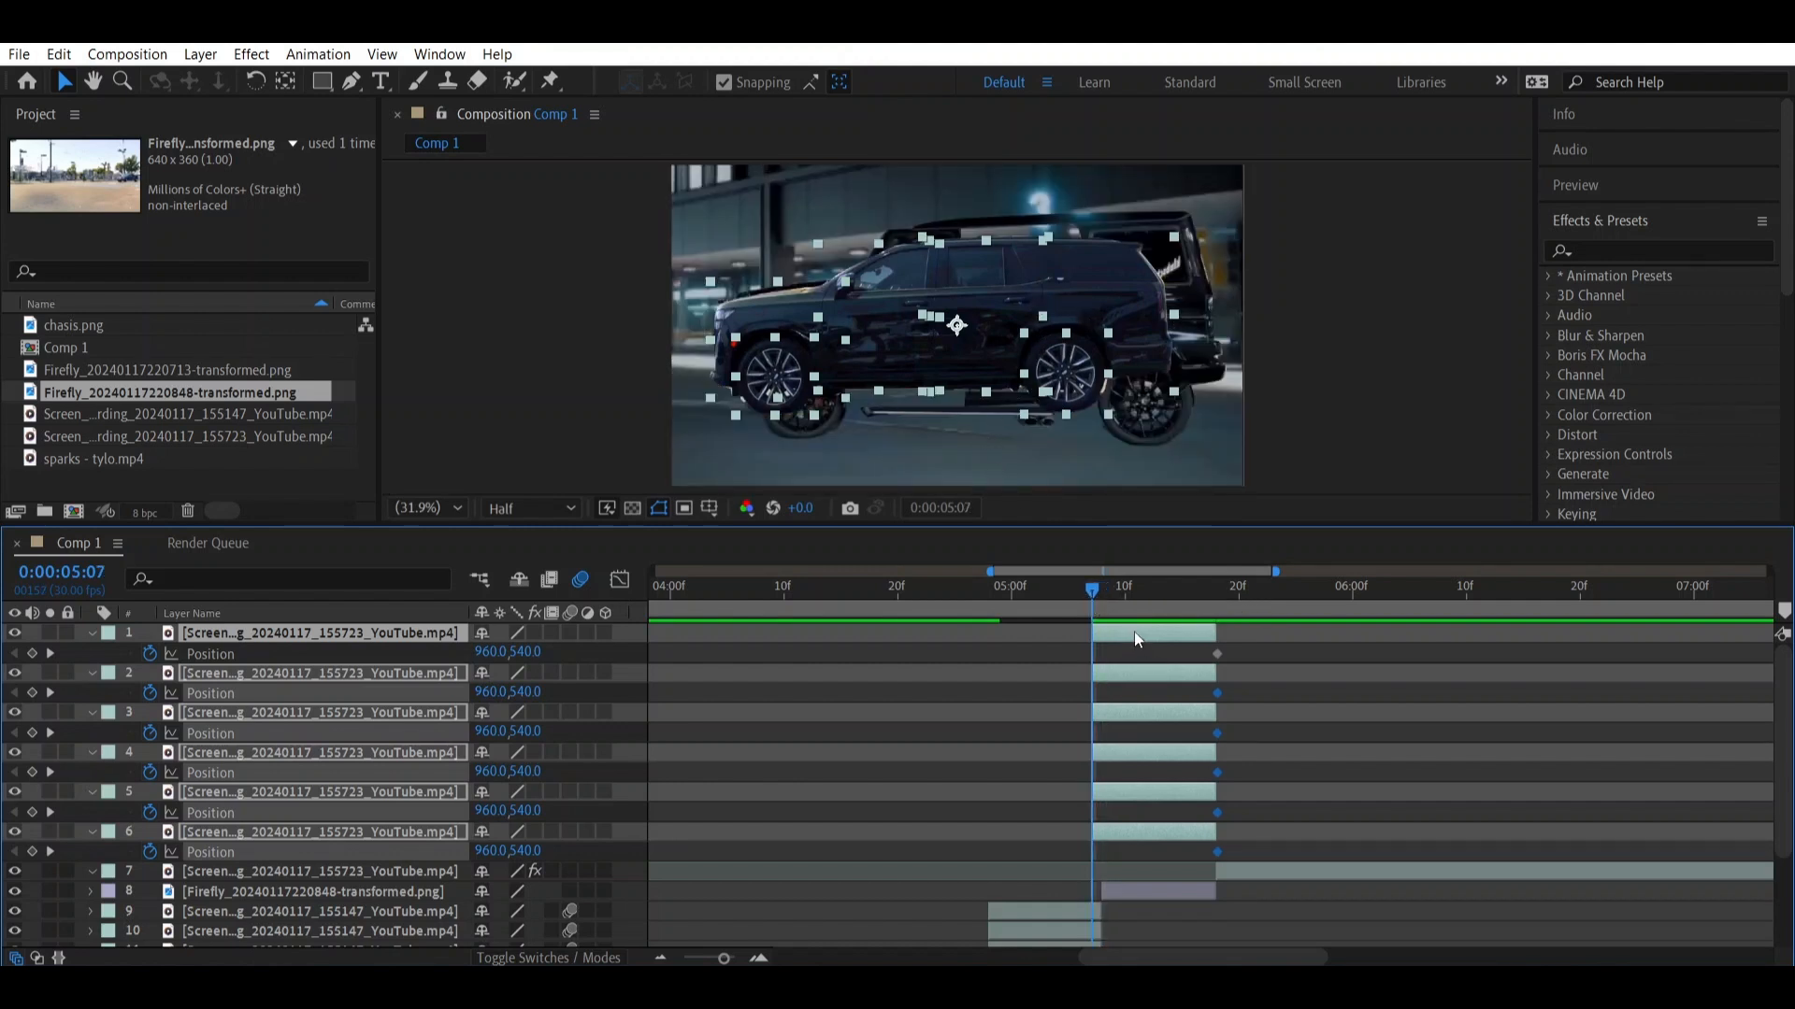
pyautogui.click(1331, 673)
pyautogui.click(1166, 628)
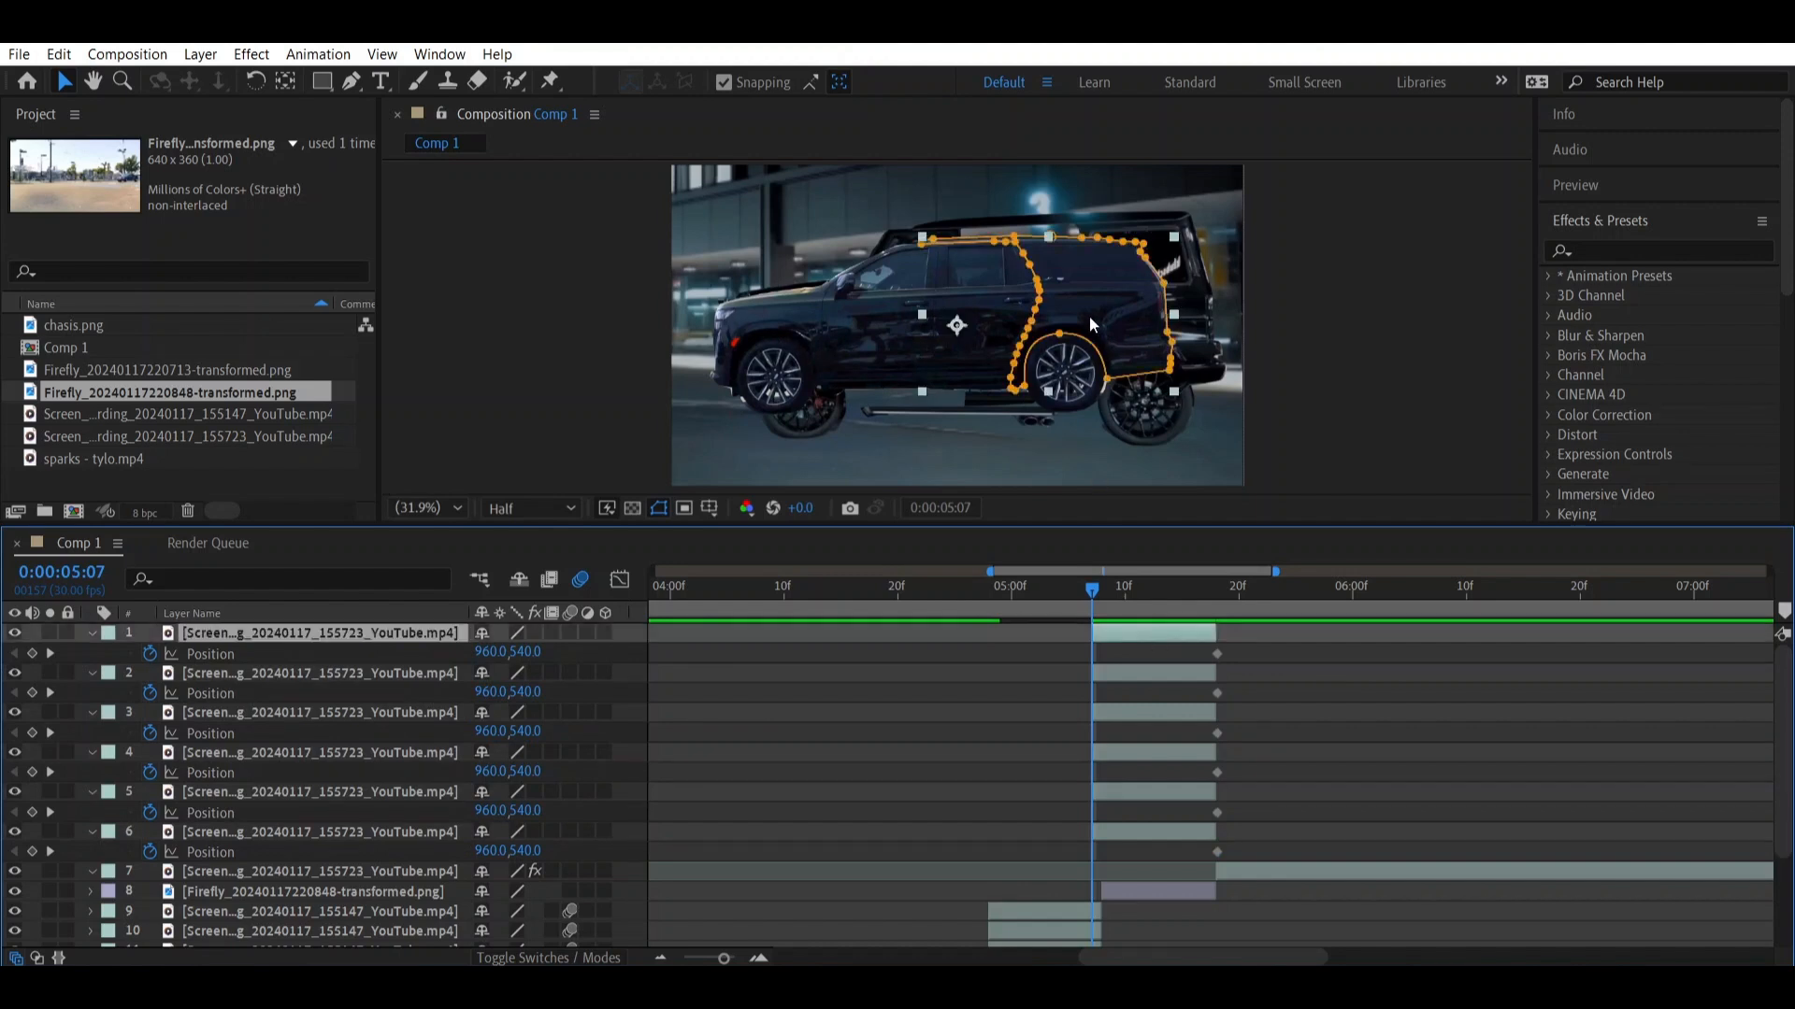
pyautogui.moveTo(1091, 324); pyautogui.dragTo(1138, 293)
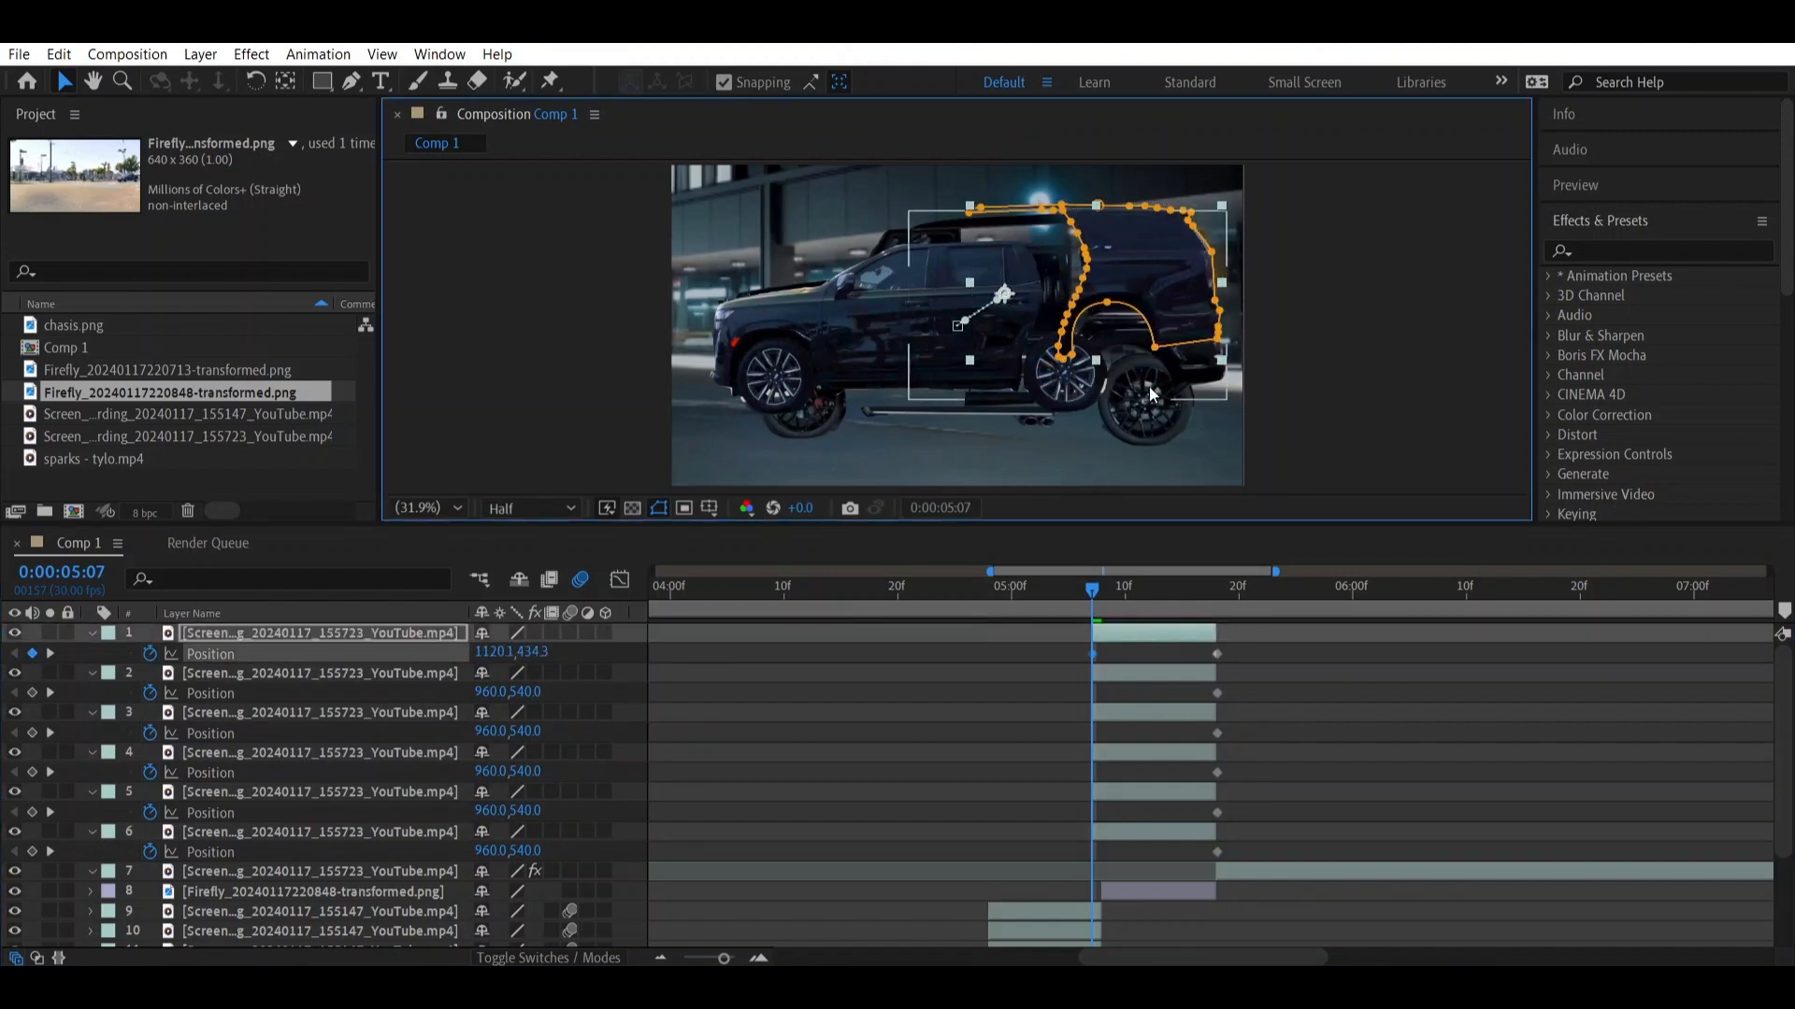
pyautogui.click(1067, 382)
pyautogui.moveTo(1068, 382); pyautogui.dragTo(1148, 408)
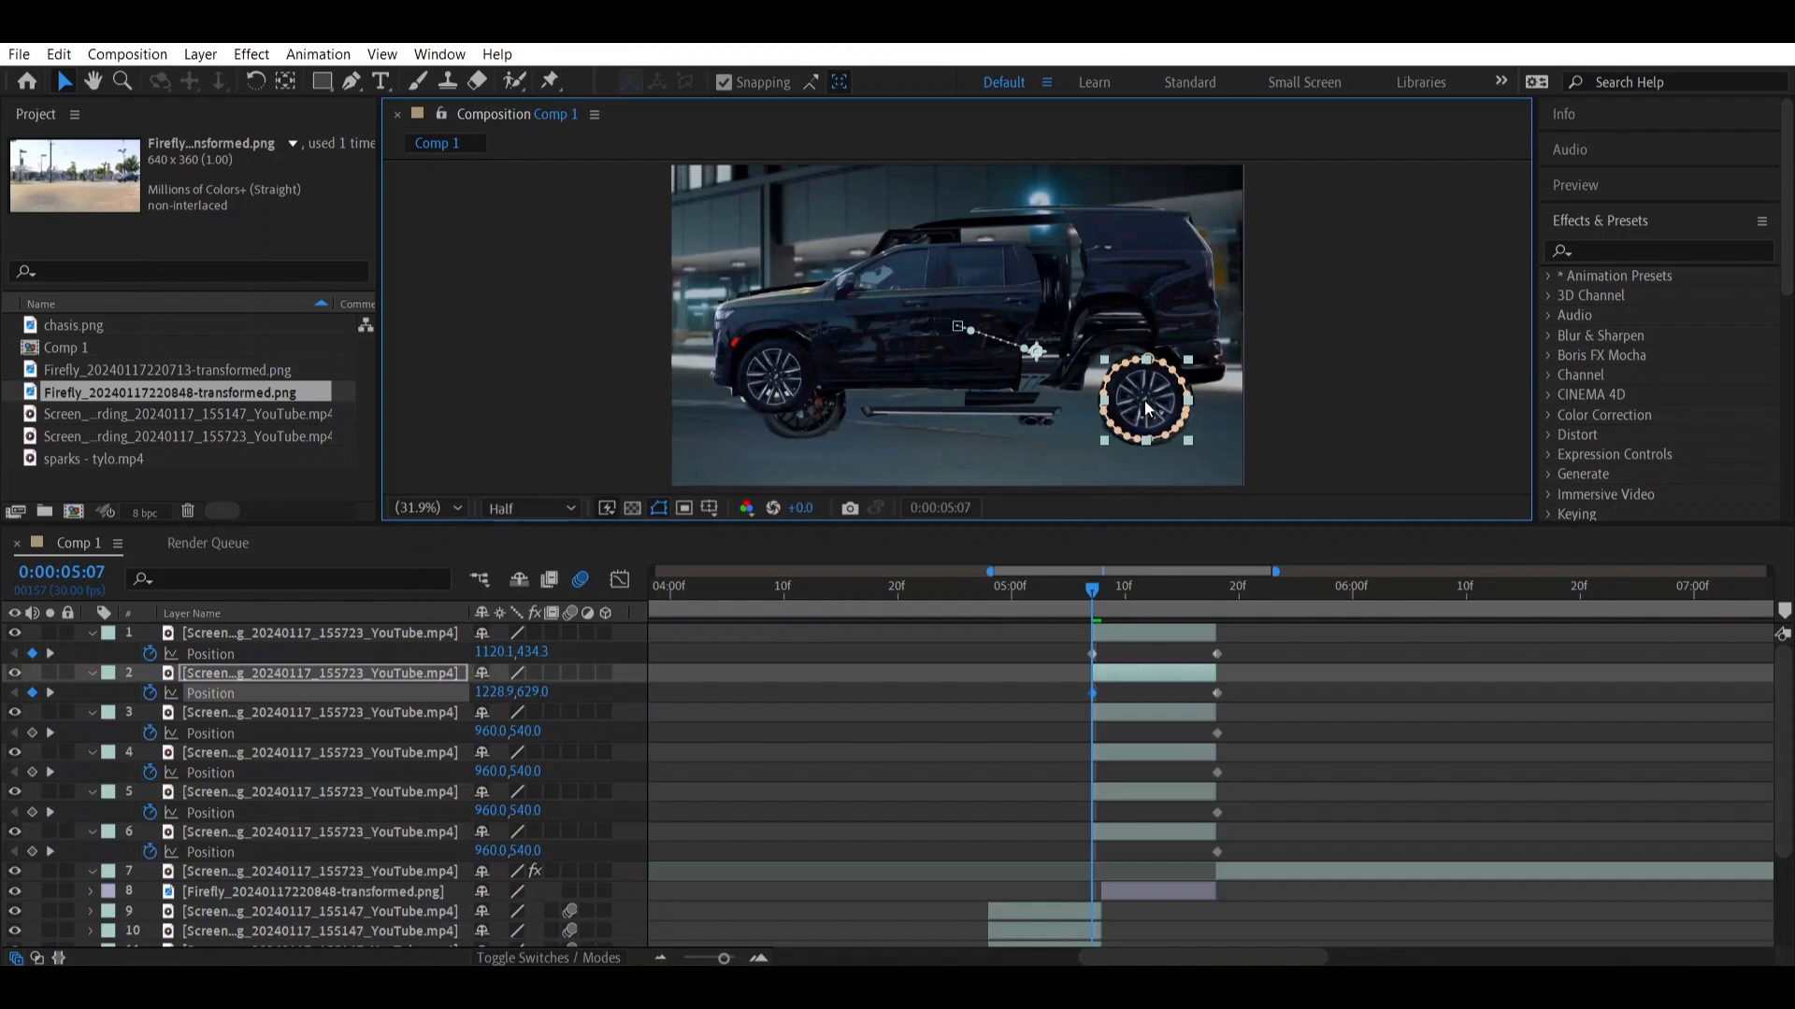
# Move the rear door to about 1095, 573, front door to 1060, 446, front body to 954, 481 and front wheel to 1050, 759
pyautogui.moveTo(994, 312); pyautogui.dragTo(1034, 323)
pyautogui.moveTo(895, 319); pyautogui.dragTo(925, 291)
pyautogui.moveTo(765, 318); pyautogui.dragTo(772, 319)
pyautogui.moveTo(774, 380); pyautogui.dragTo(801, 445)
pyautogui.click(767, 326)
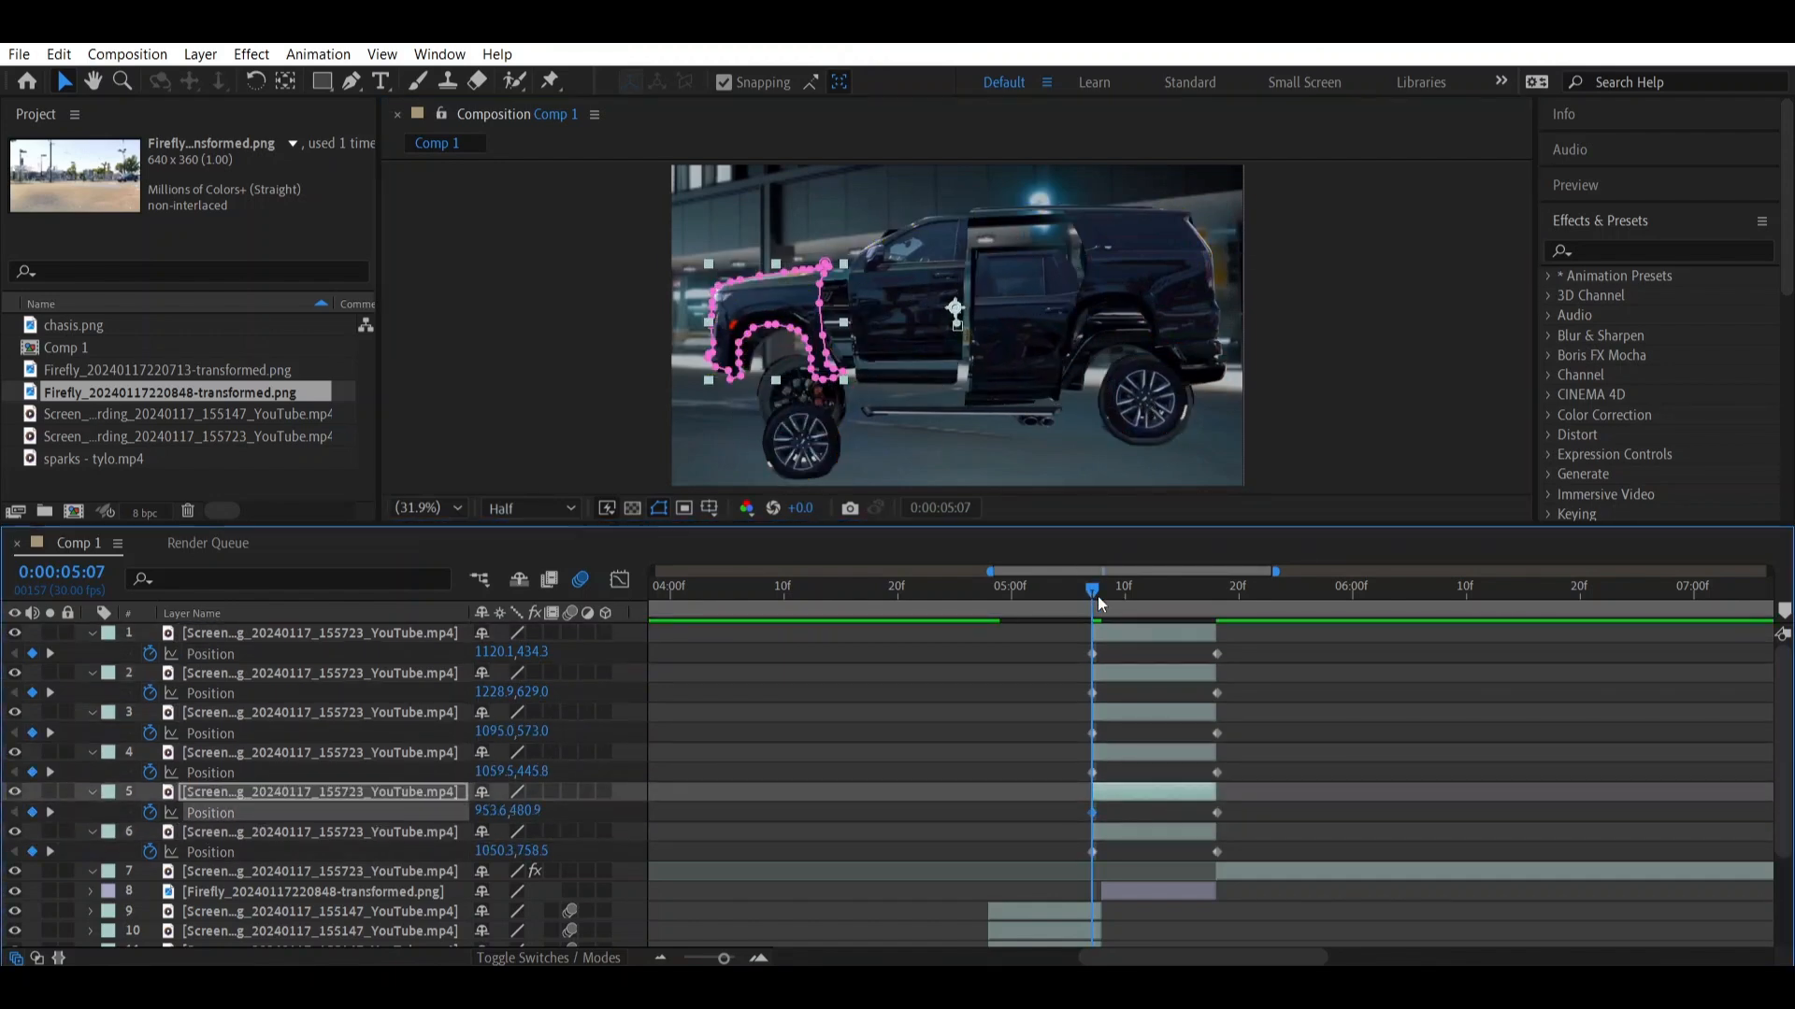
# At 0:00:05:13, move the 155723 front wheel to about 825, 715 and the front body to about 876, 494
pyautogui.click(1148, 600)
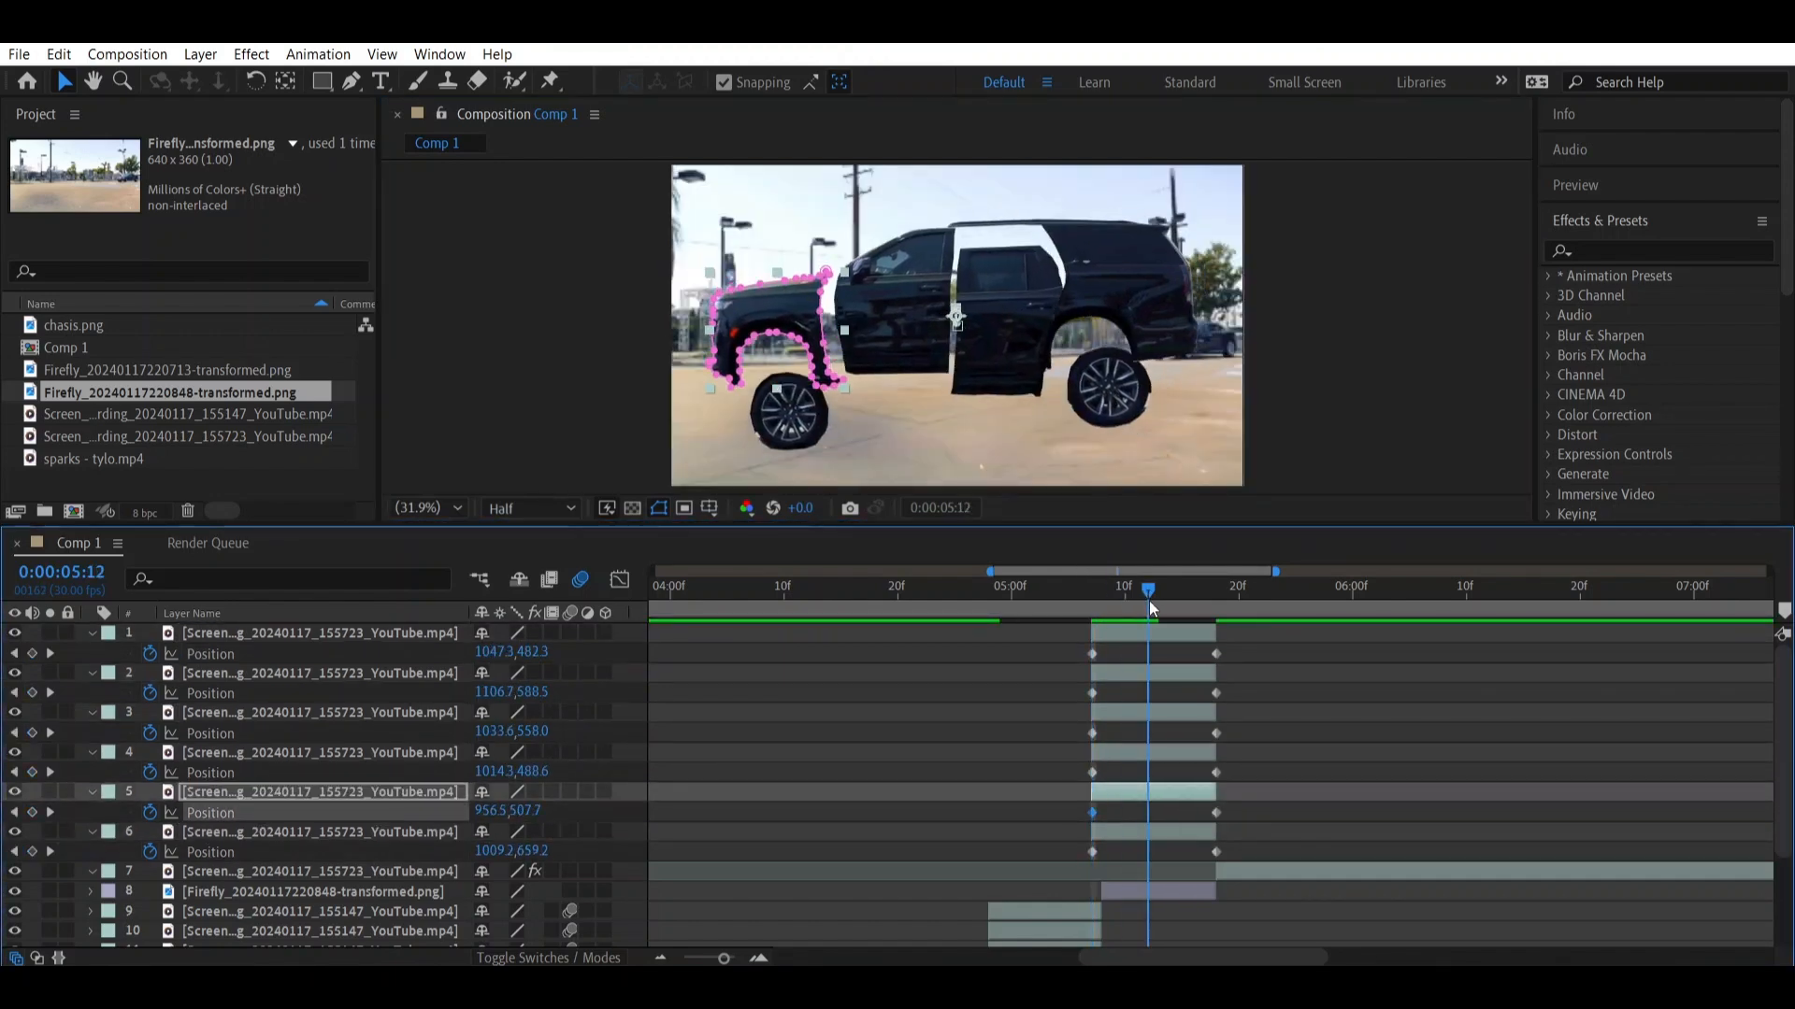
pyautogui.moveTo(1149, 601); pyautogui.dragTo(1155, 603)
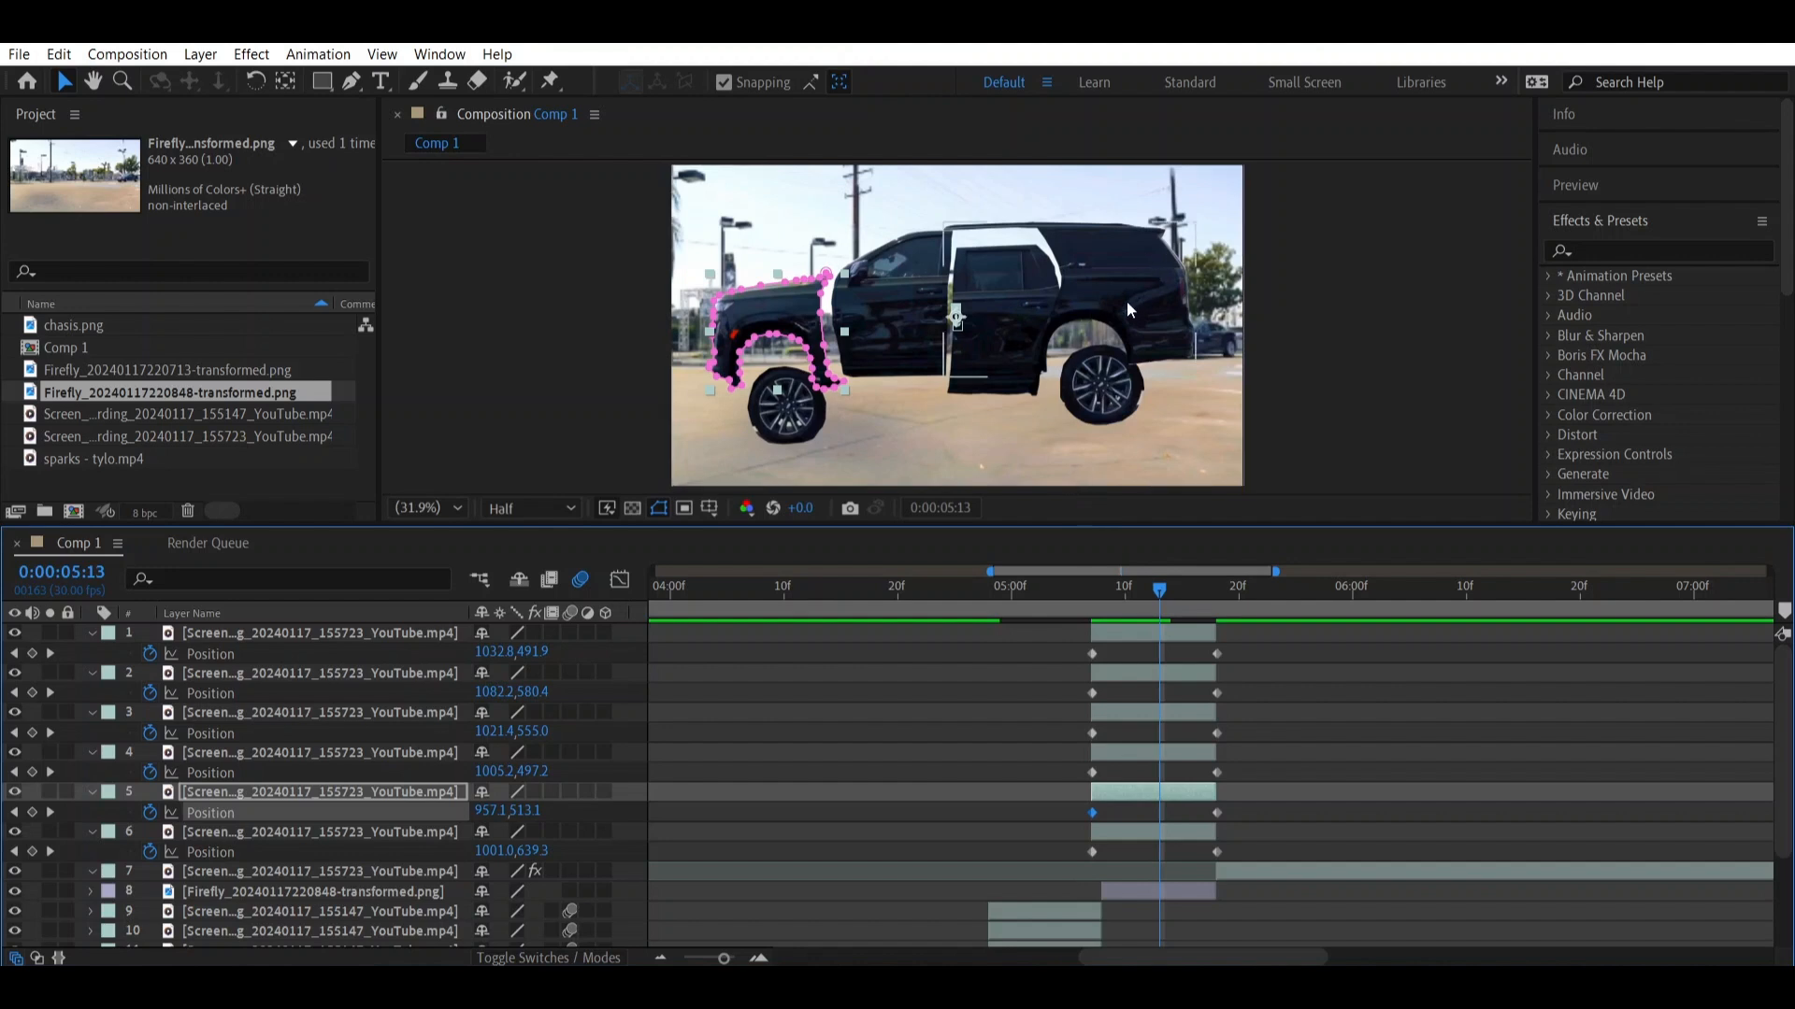
pyautogui.click(1158, 830)
pyautogui.click(803, 416)
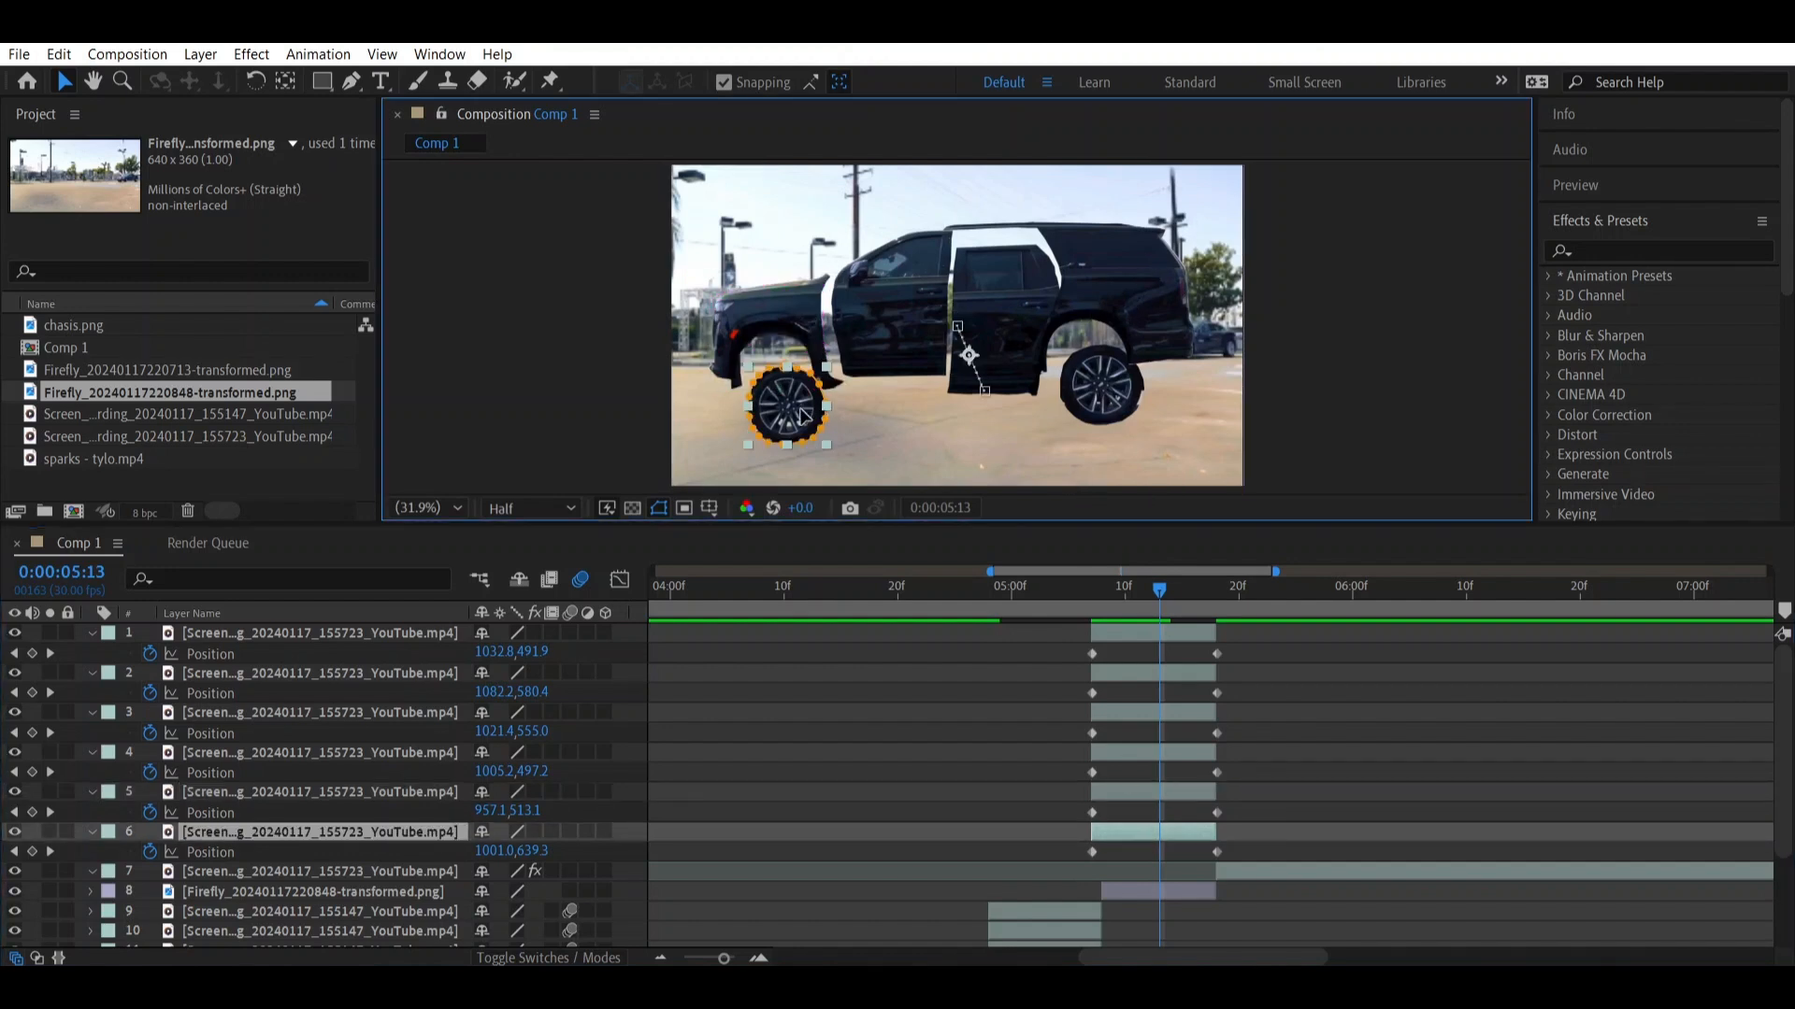
pyautogui.moveTo(804, 416); pyautogui.dragTo(751, 439)
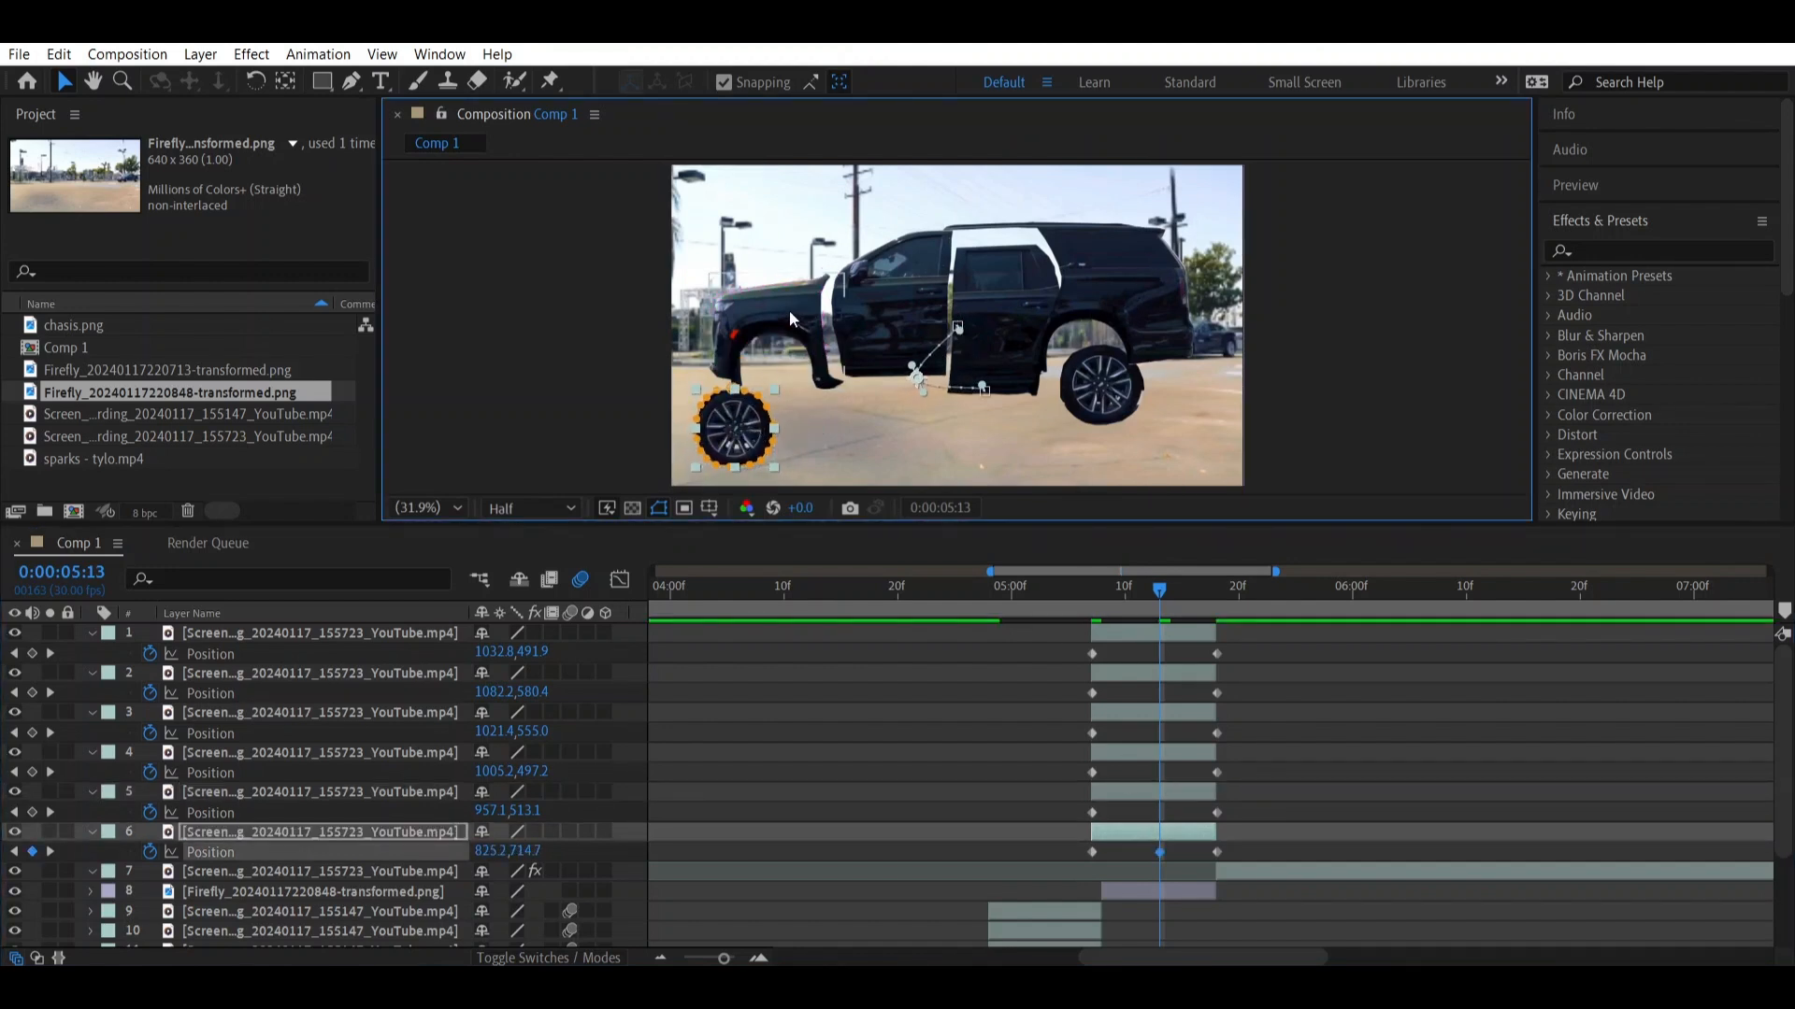
pyautogui.moveTo(790, 313); pyautogui.dragTo(765, 307)
# Move the front door to about 898, 410 and the rear body to 1158, 410, then spread the rear wheel and rear door outward and down
pyautogui.moveTo(900, 305); pyautogui.dragTo(868, 279)
pyautogui.moveTo(1099, 297); pyautogui.dragTo(1136, 273)
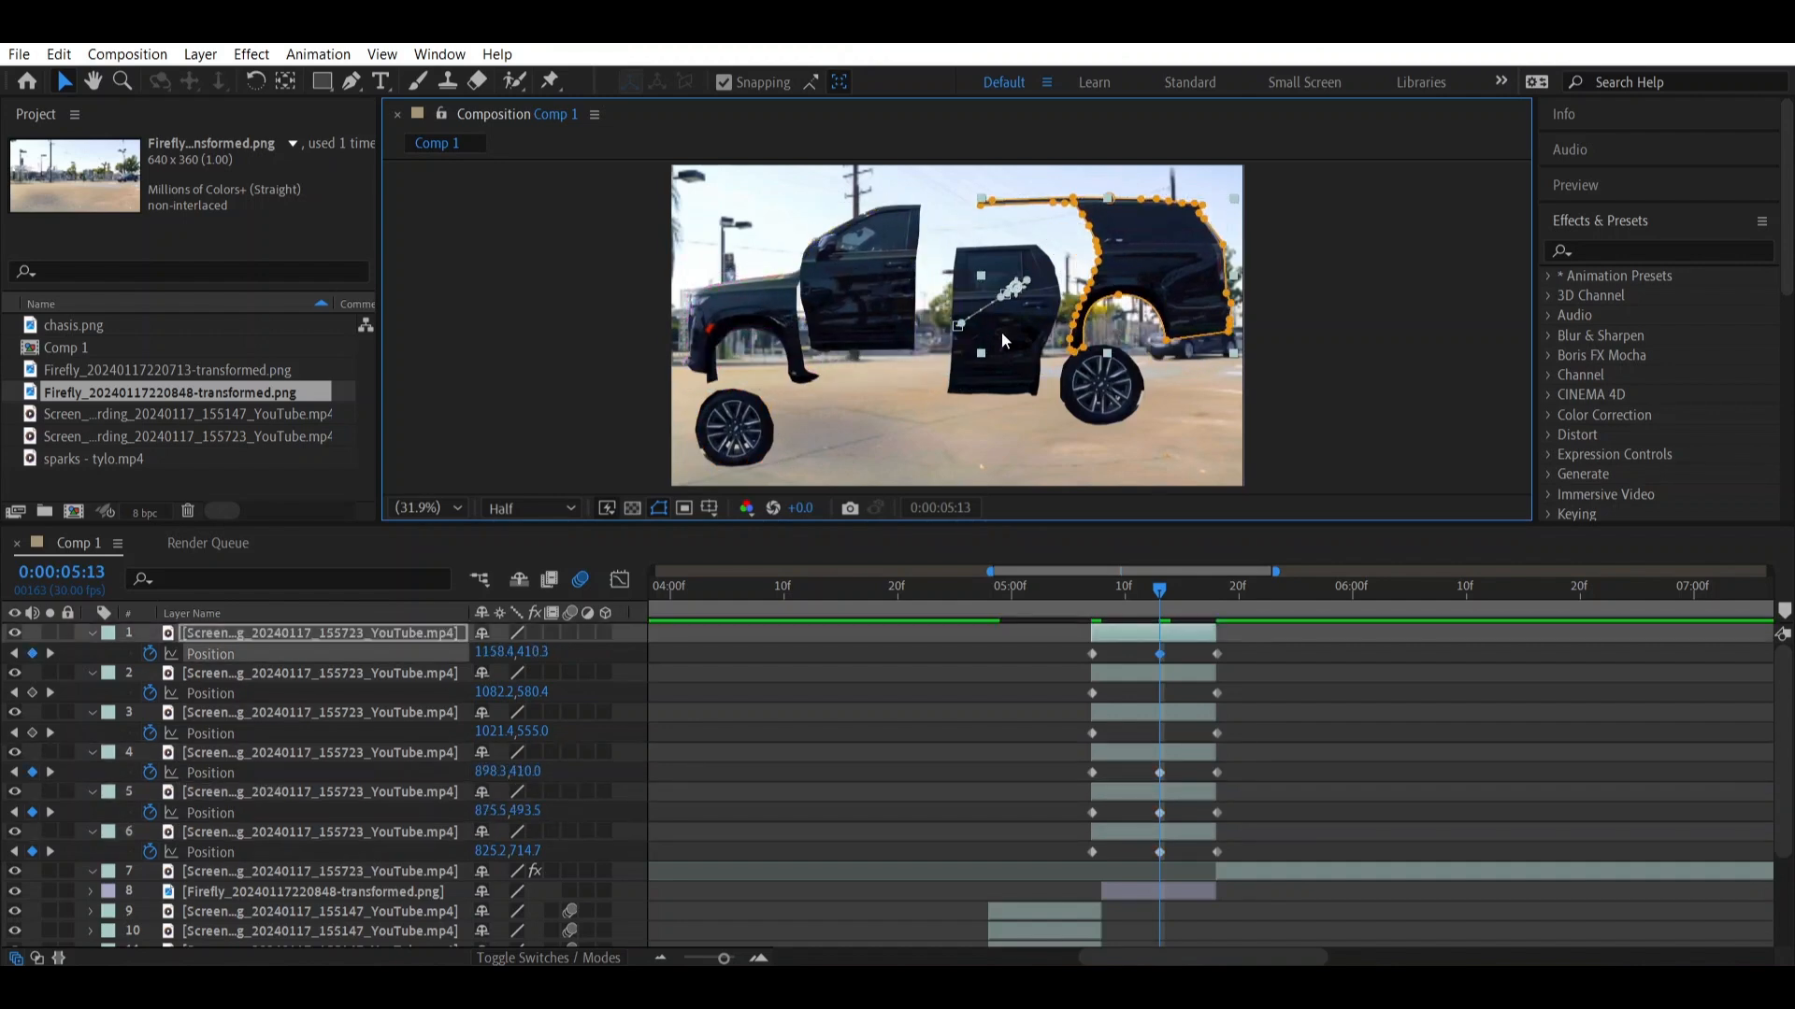
pyautogui.moveTo(1103, 386); pyautogui.dragTo(1147, 400)
pyautogui.moveTo(975, 328); pyautogui.dragTo(996, 359)
# Apply Easy Ease to all Position keyframes of the six 155723 part layers and enable their motion blur
pyautogui.moveTo(1119, 592)
pyautogui.mouseDown()
pyautogui.moveTo(1090, 592)
pyautogui.moveTo(1136, 598)
pyautogui.mouseUp()
pyautogui.moveTo(1238, 638); pyautogui.dragTo(1085, 845)
pyautogui.rightClick(1096, 847)
pyautogui.moveTo(1122, 832)
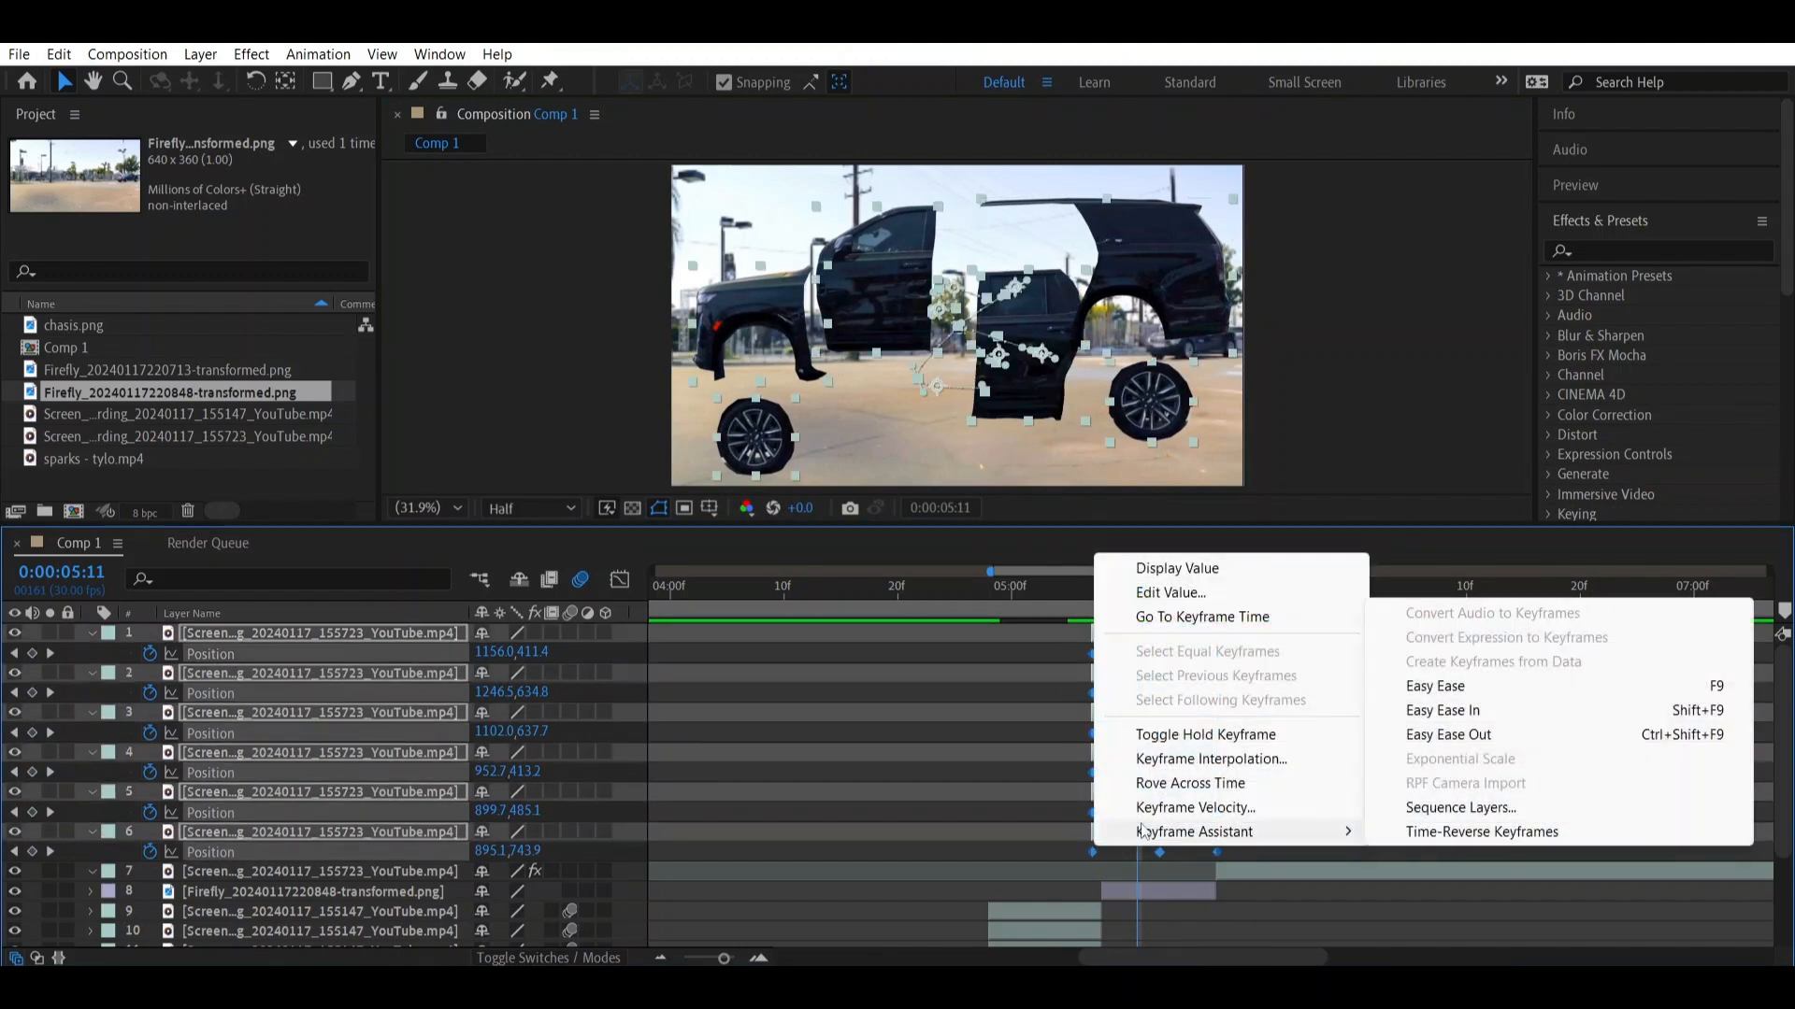
pyautogui.click(1430, 685)
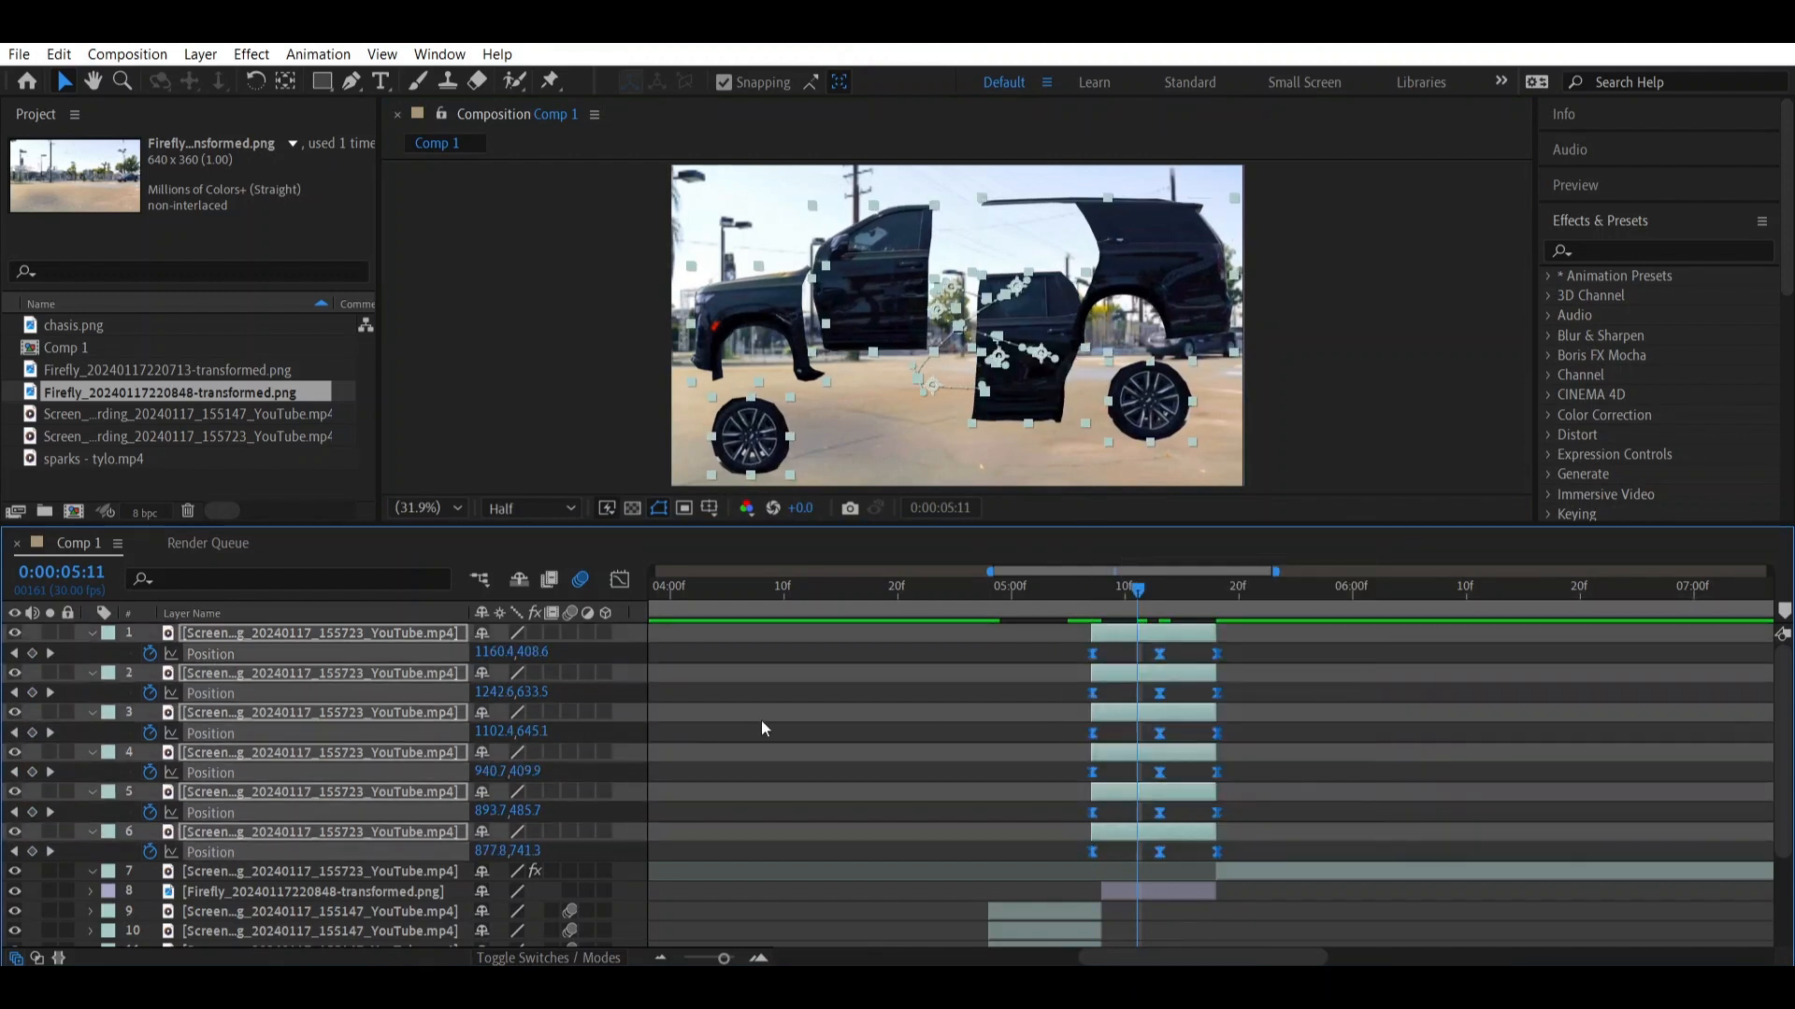
pyautogui.click(574, 639)
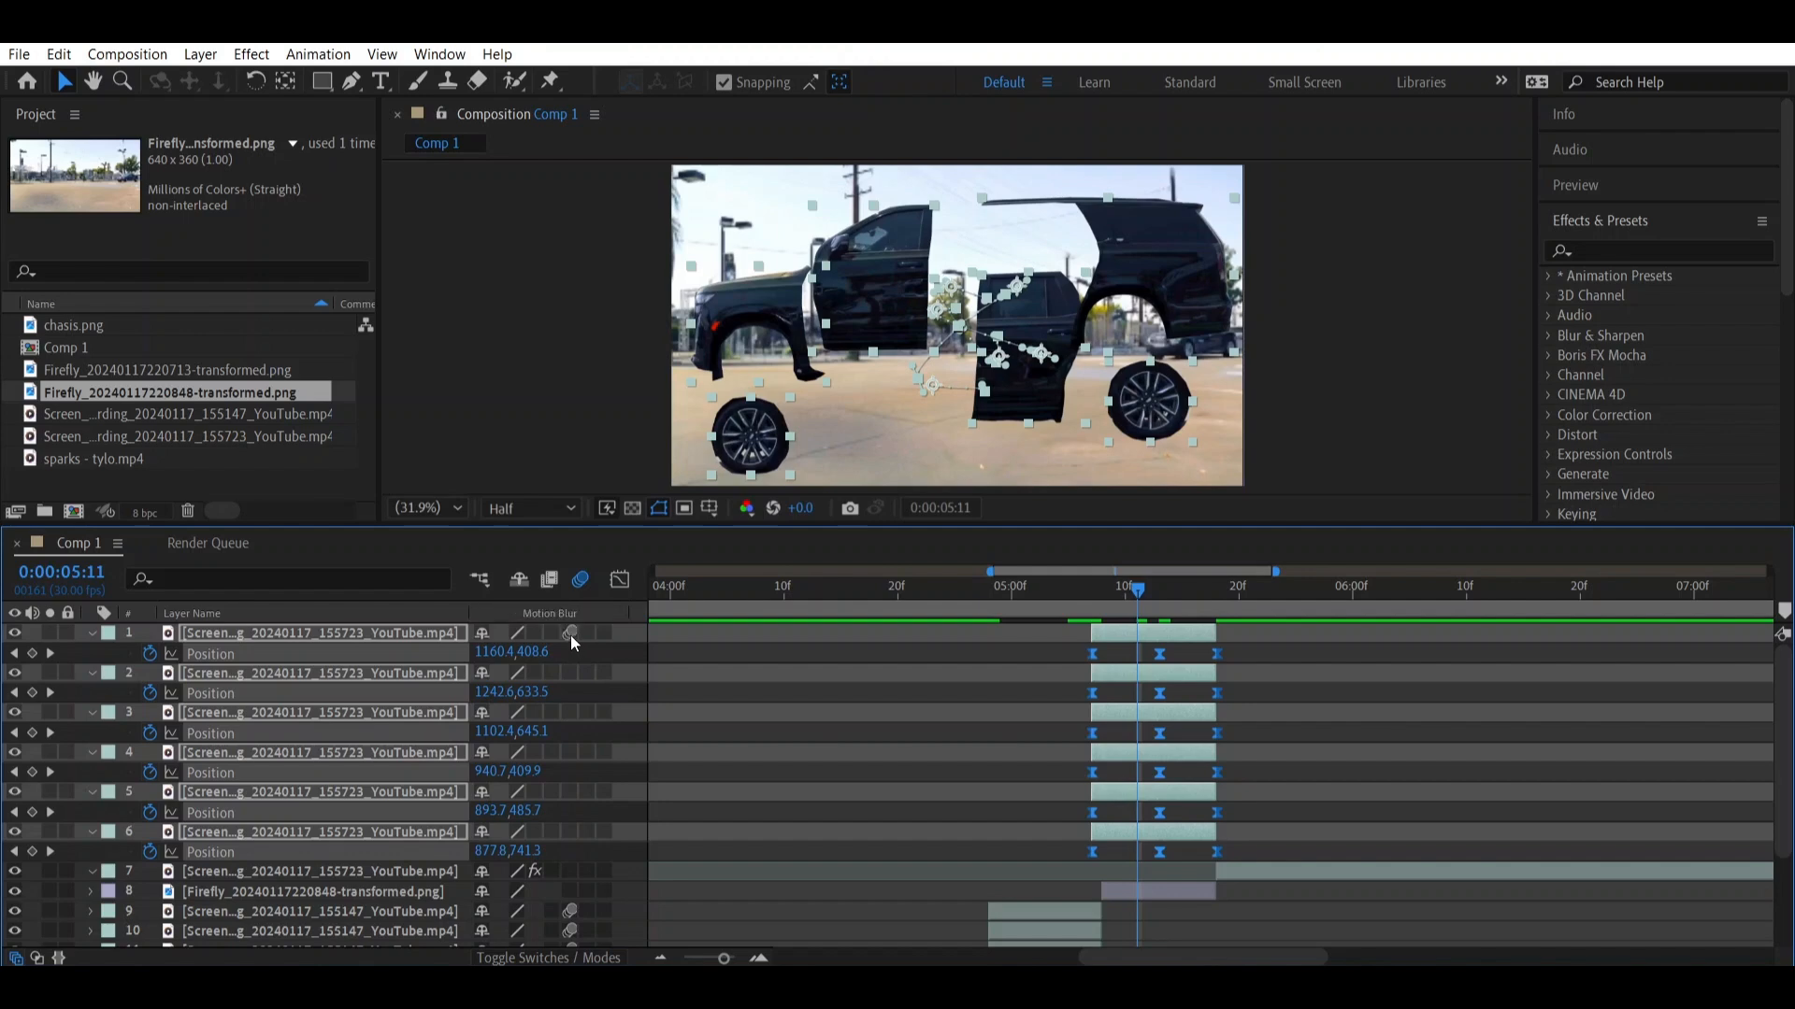
# Preview the transition from 0:00:04:22 and check the reassembled second car at 0:00:05:18
pyautogui.click(930, 603)
pyautogui.moveTo(929, 603); pyautogui.dragTo(923, 665)
pyautogui.press('space')
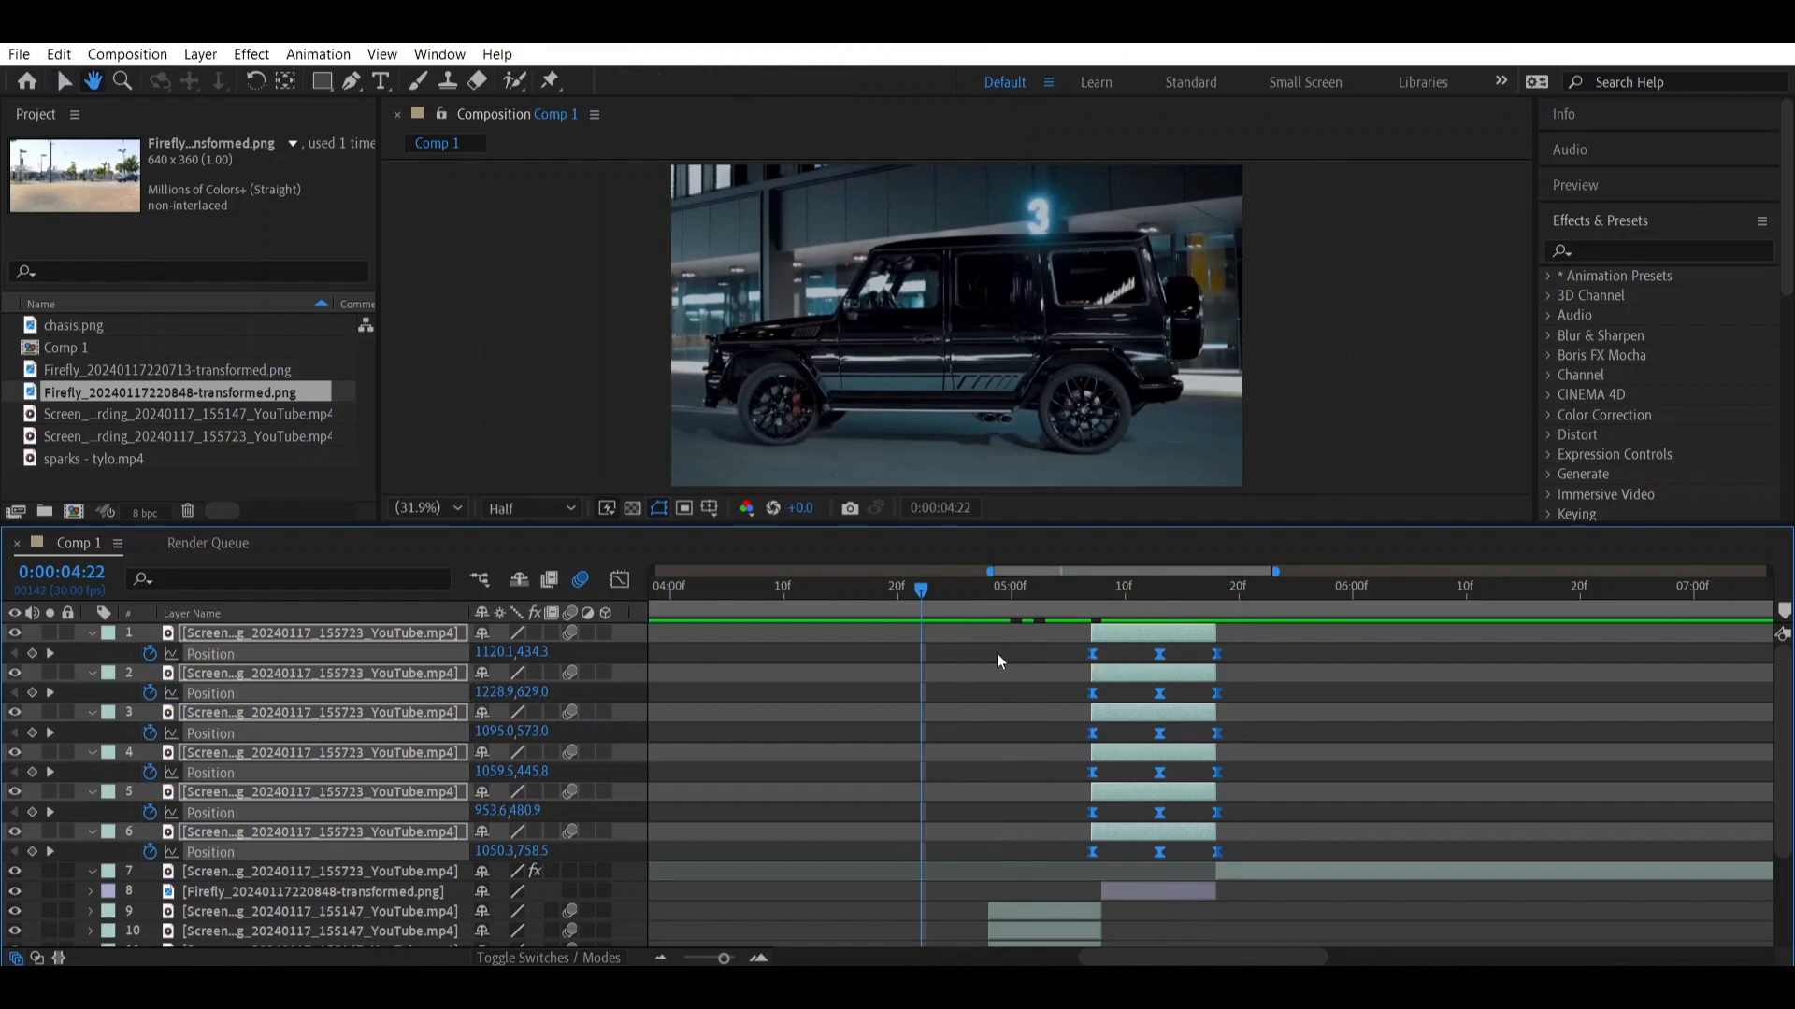
pyautogui.click(1219, 619)
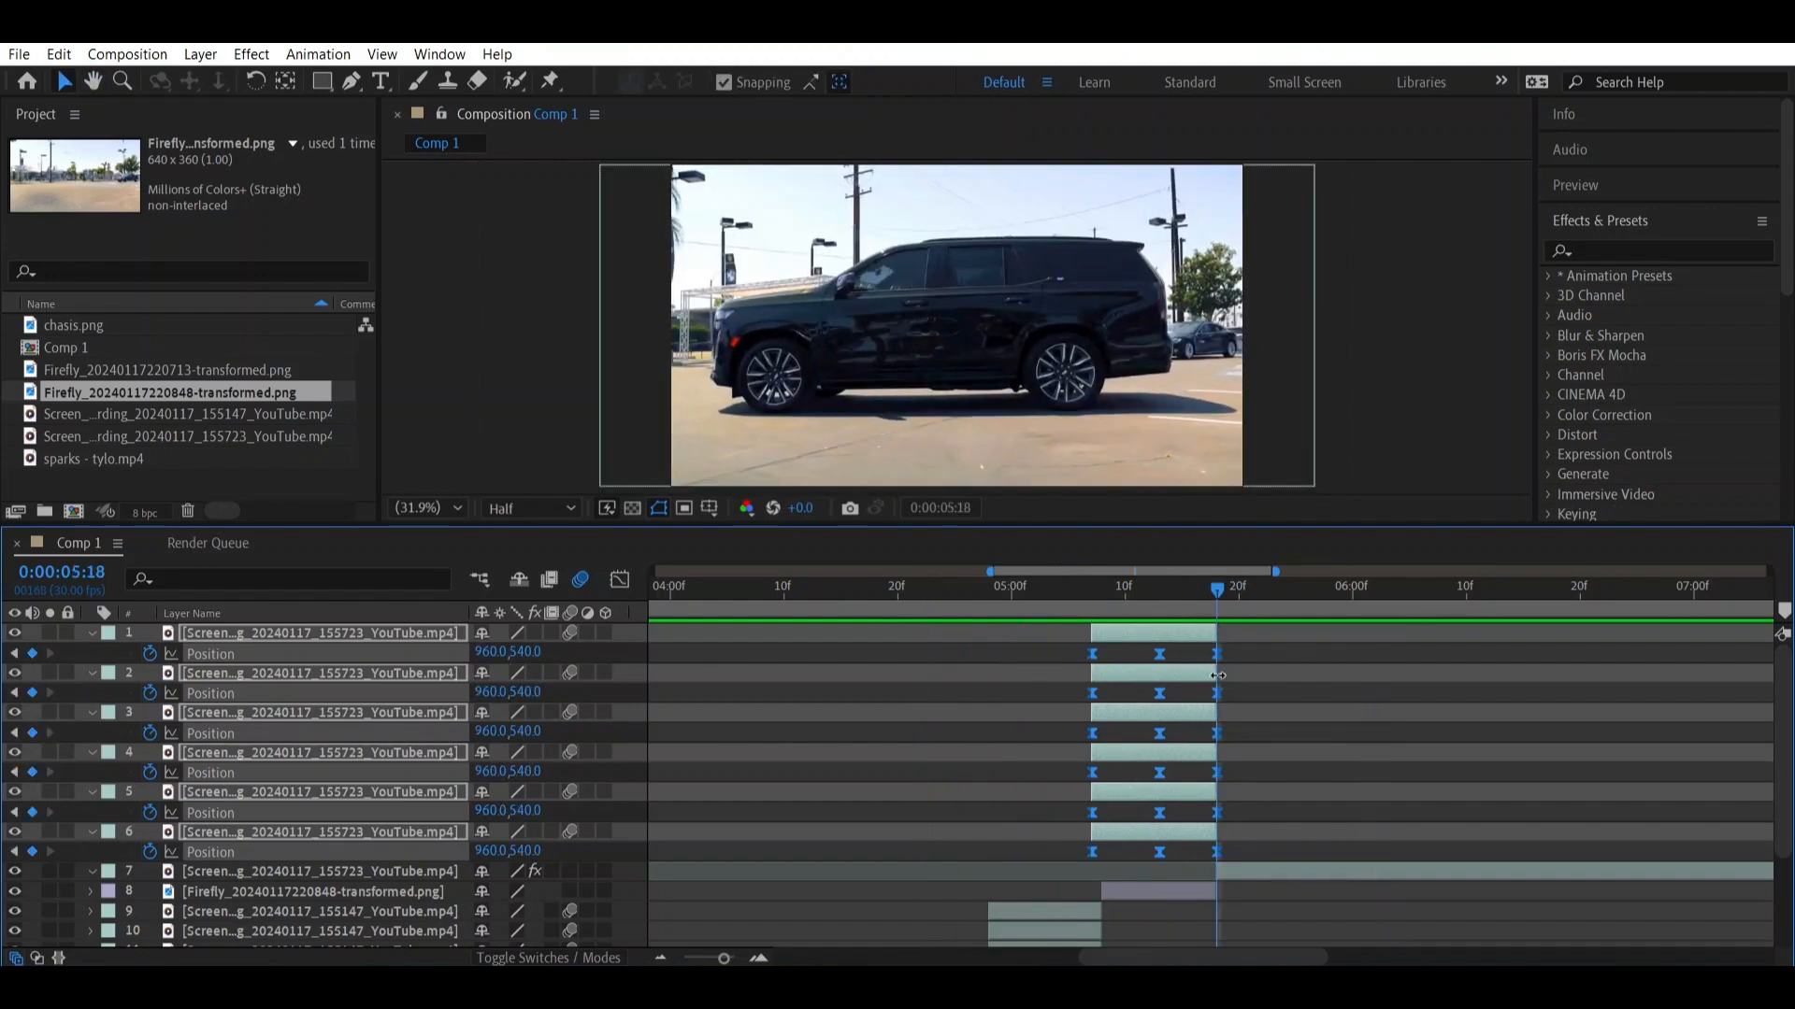
pyautogui.scroll(-3, 1277, 677)
pyautogui.scroll(3, 620, 667)
pyautogui.click(103, 637)
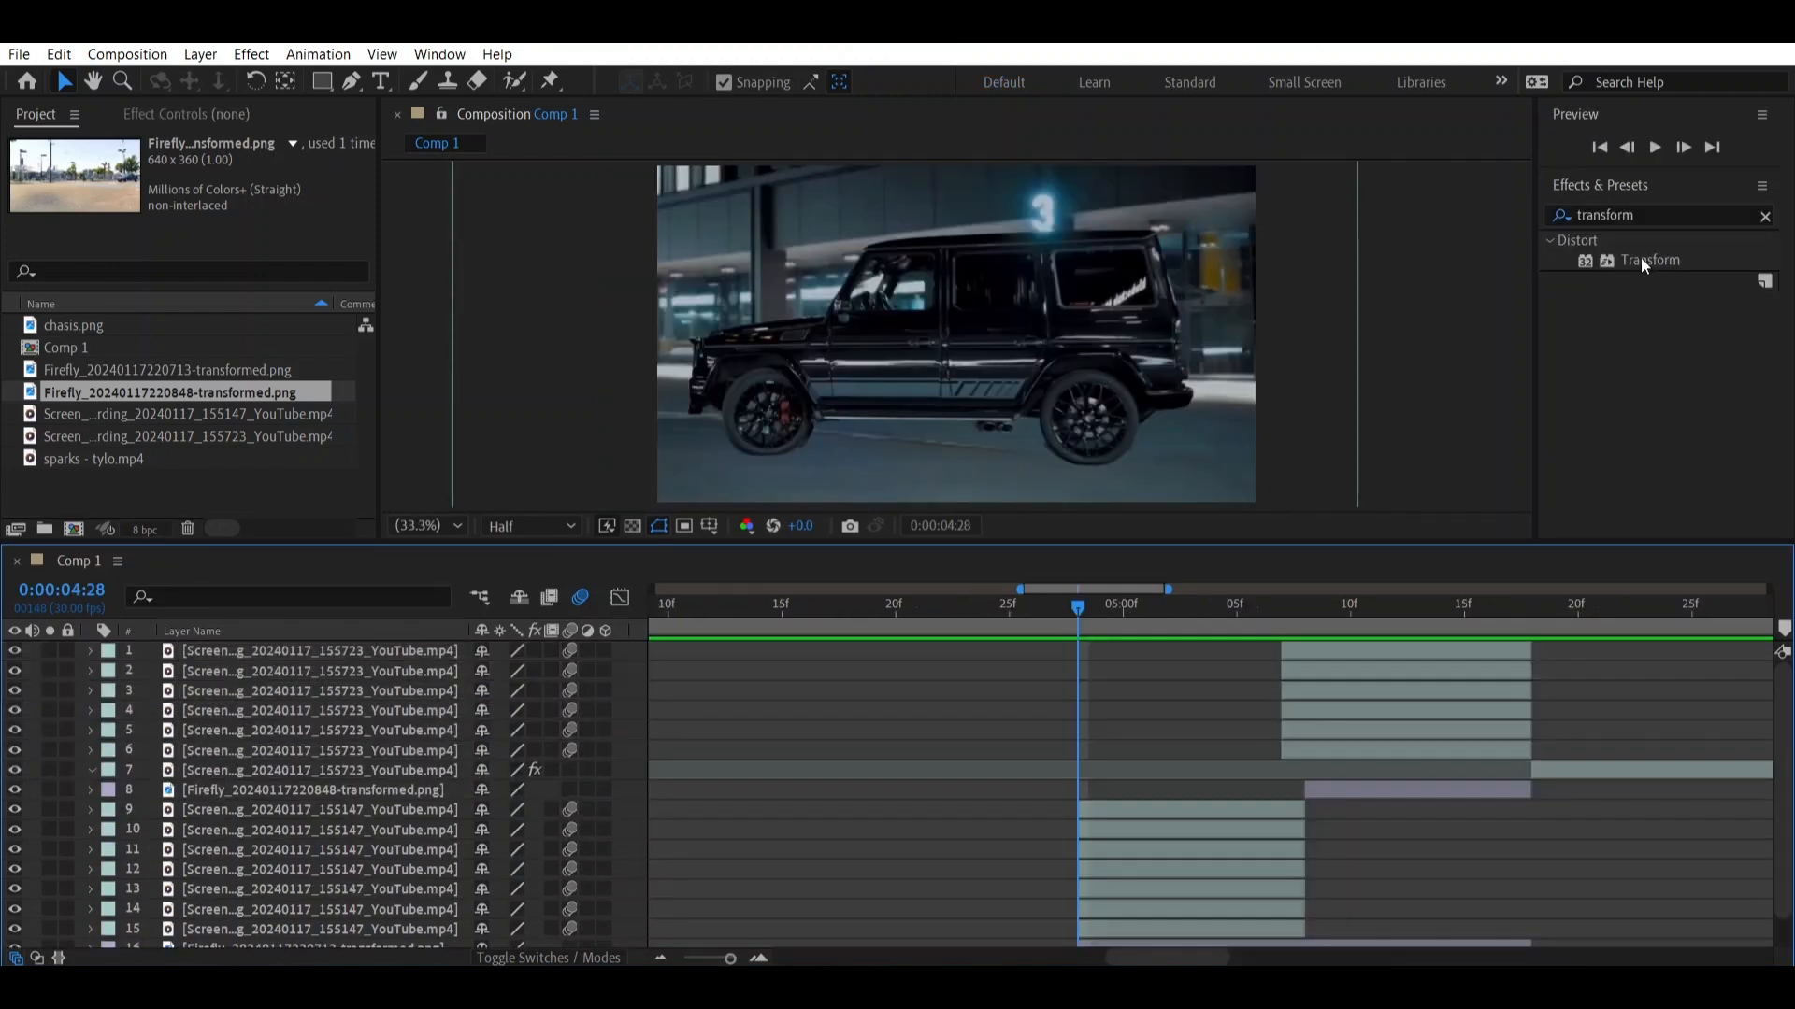
# Apply the Transform effect to the 155147 front wheel layer and give its Position the expression wiggle(6,55)
pyautogui.moveTo(1640, 257); pyautogui.dragTo(1147, 926)
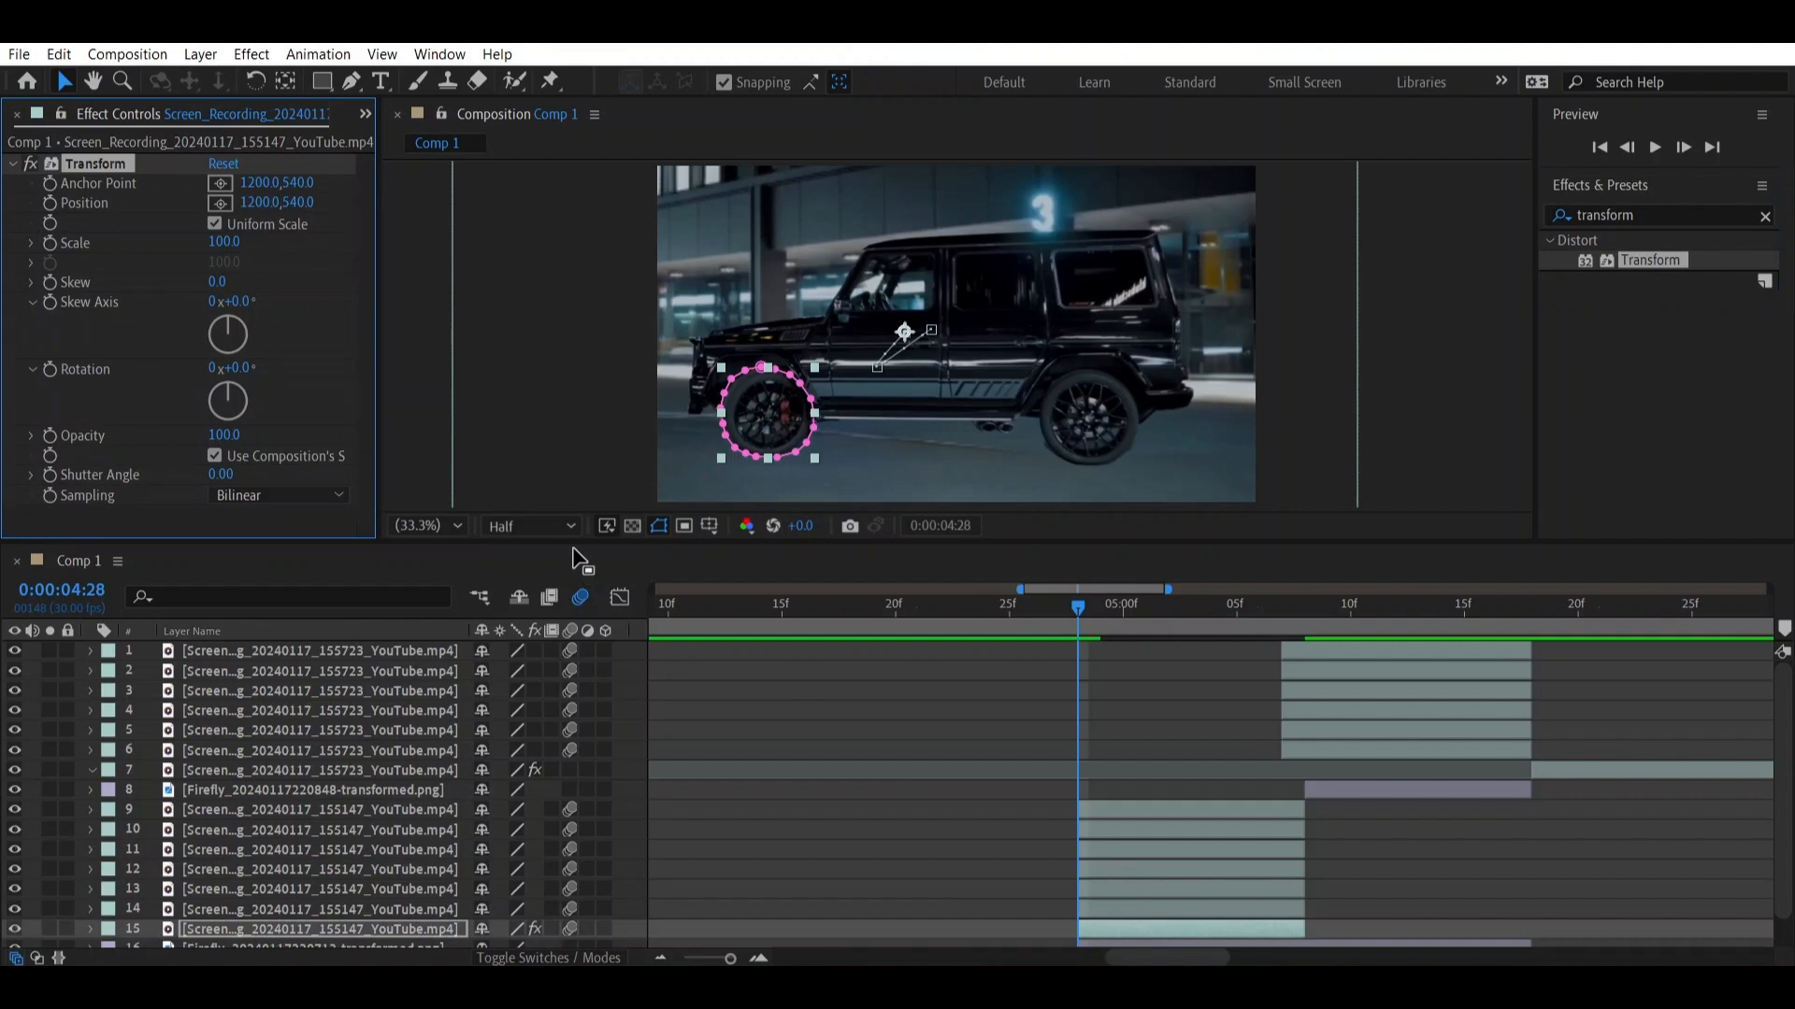
pyautogui.keyDown('alt'); pyautogui.click(48, 204); pyautogui.keyUp('alt')
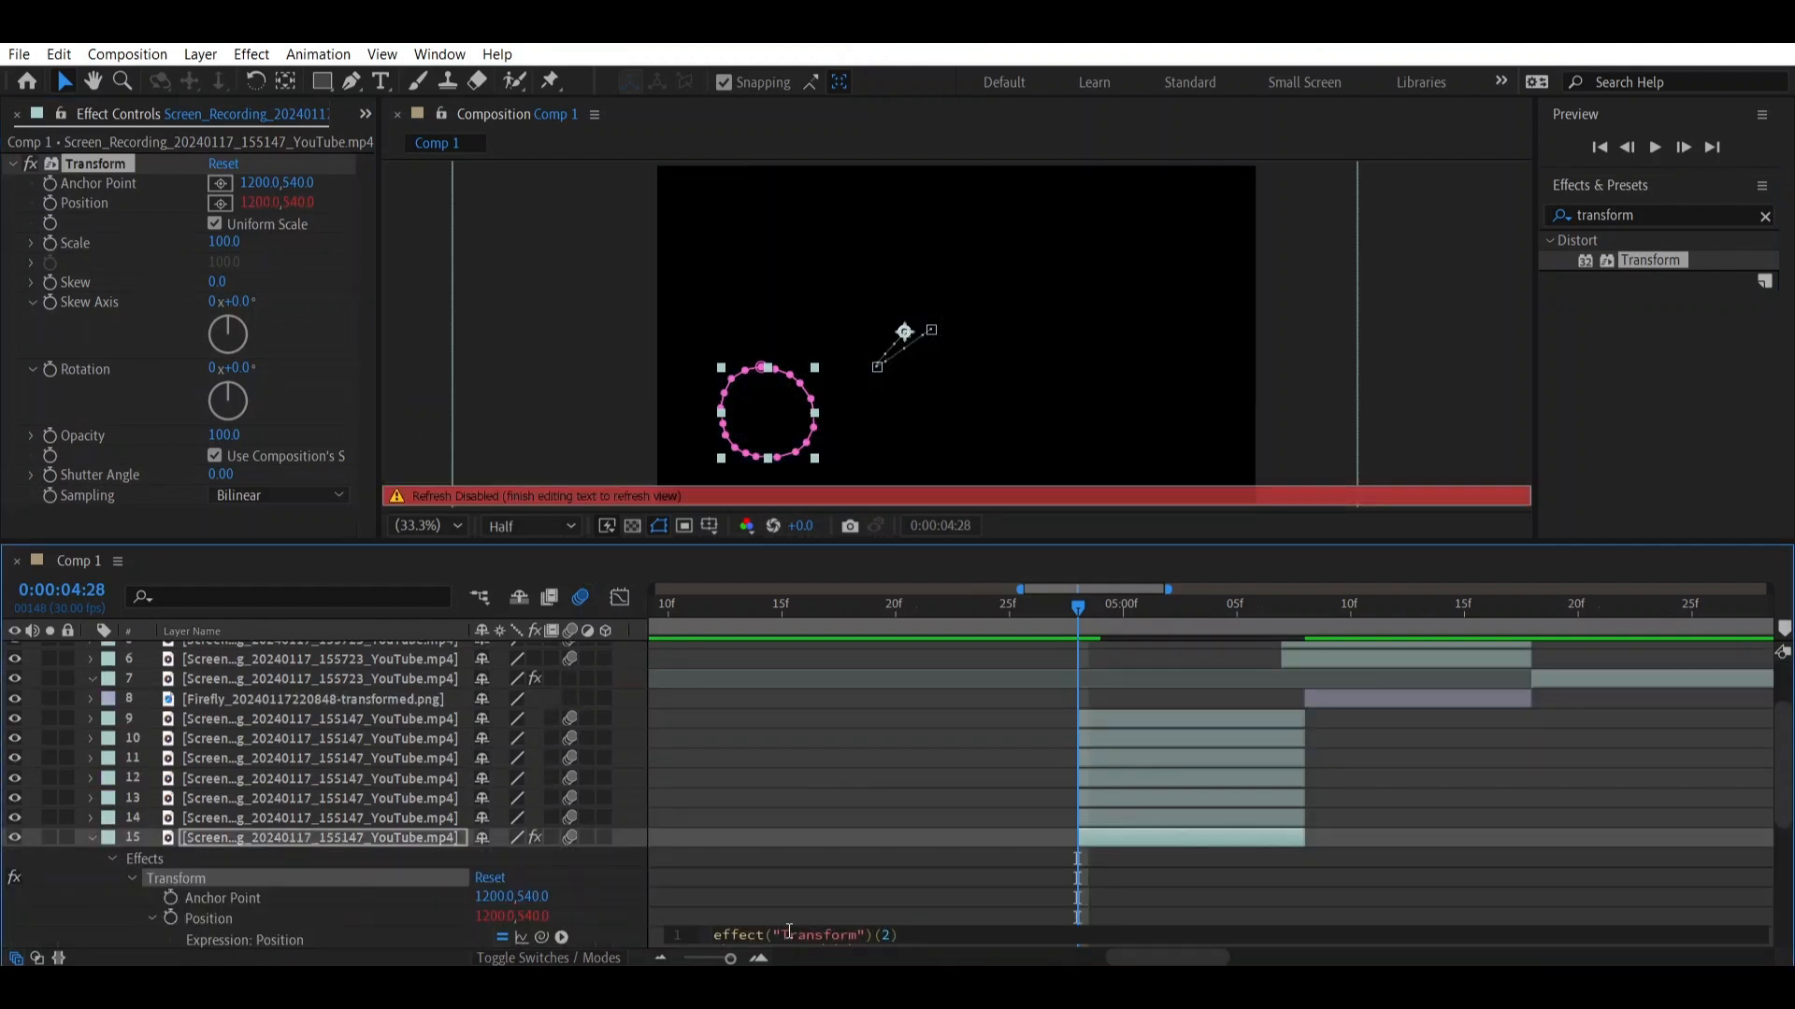
pyautogui.hotkey('ctrl', 'a')
pyautogui.write('wig')
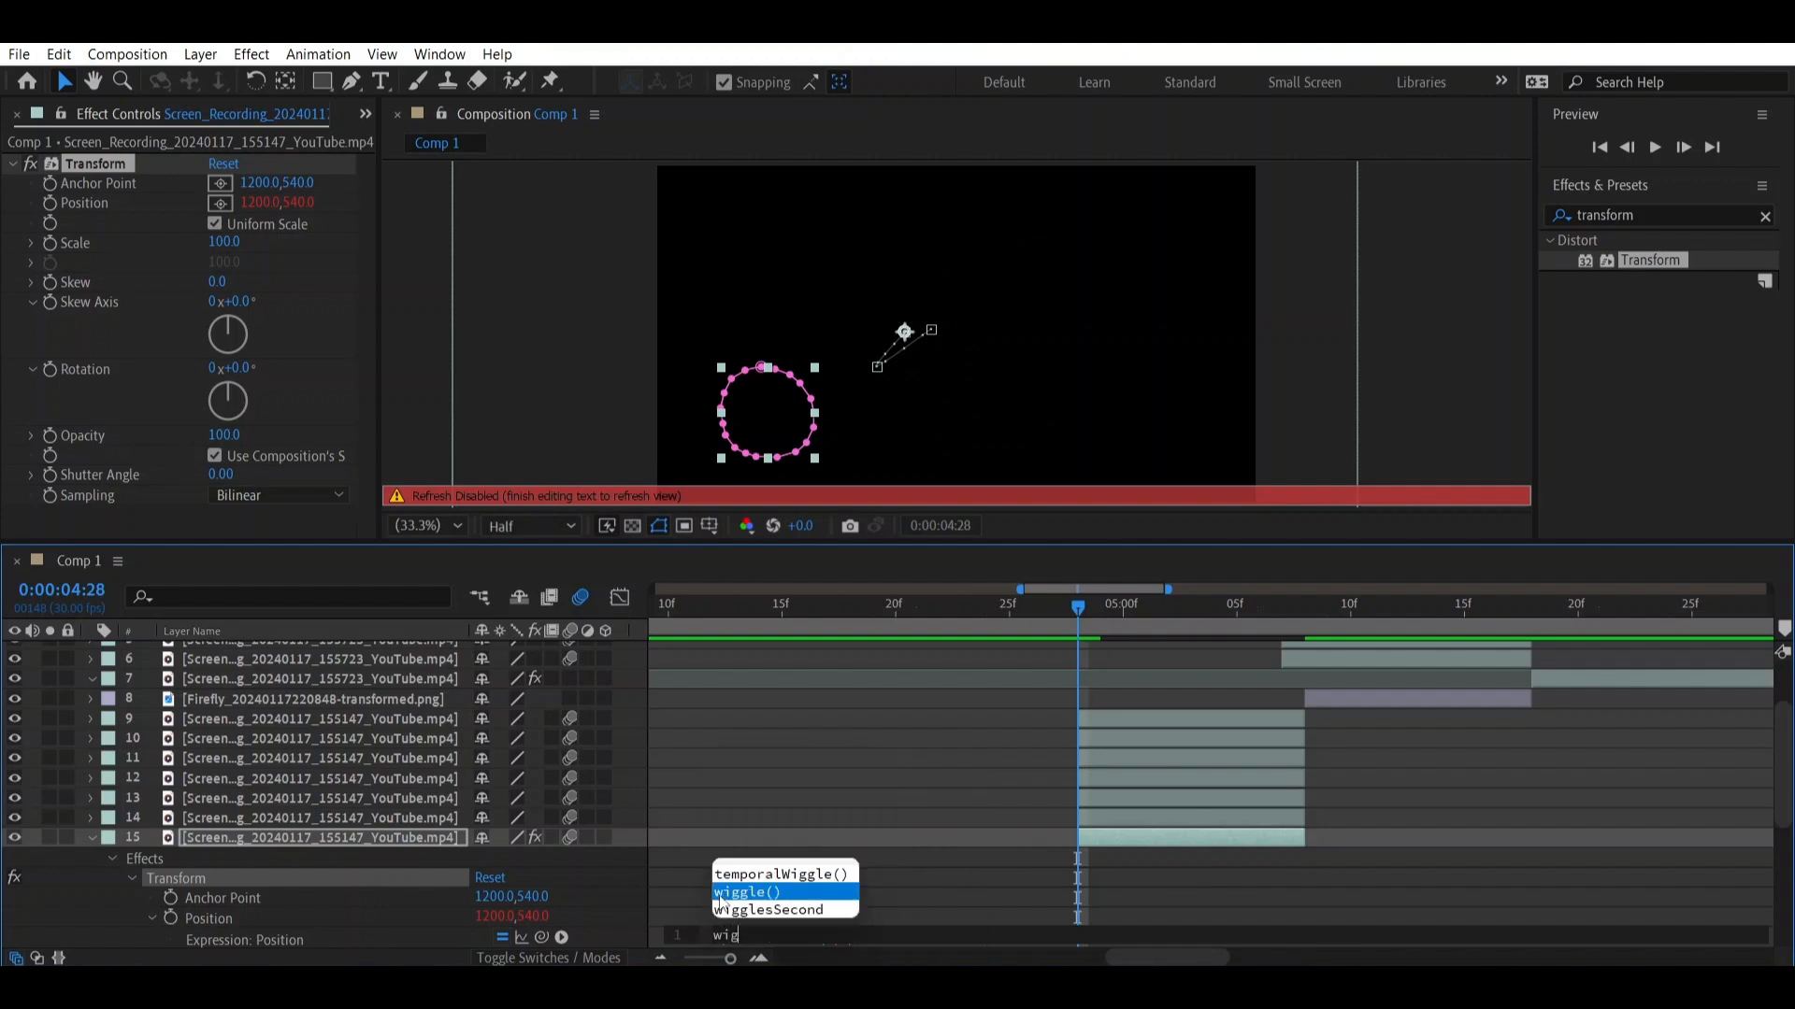
pyautogui.click(719, 895)
pyautogui.write('6,')
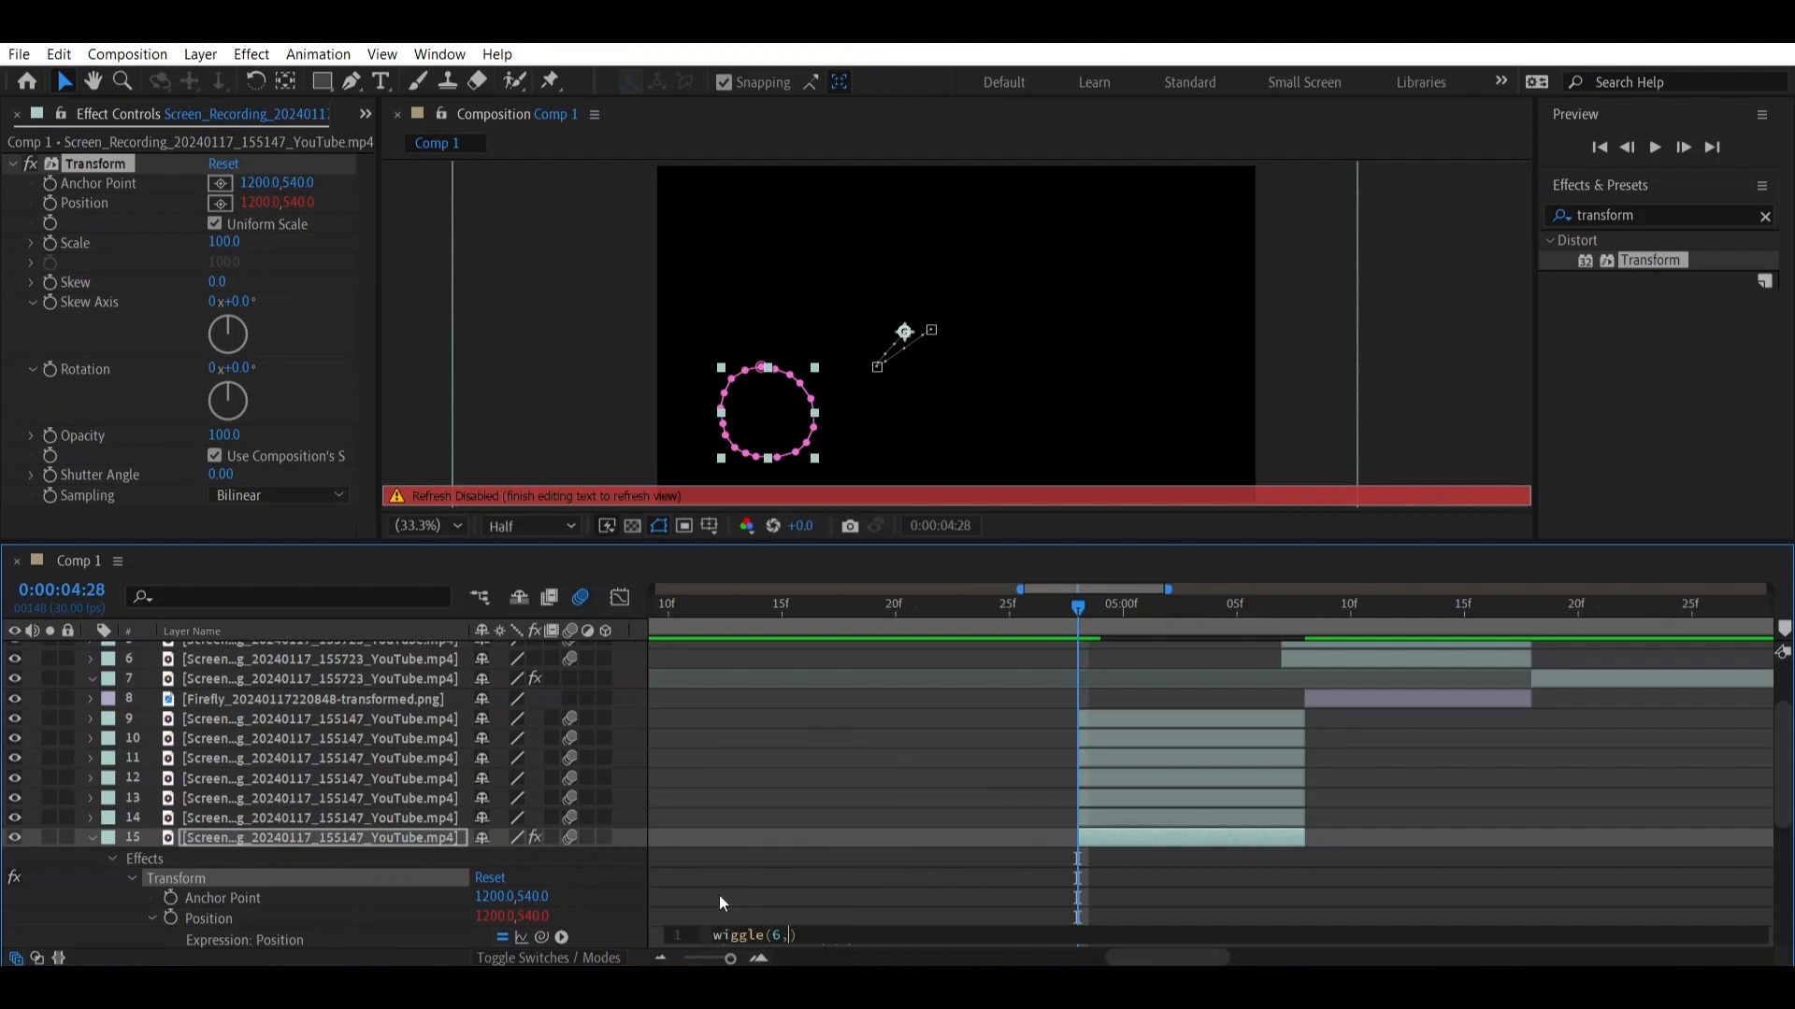
pyautogui.write('55')
# Give the front wheel's Transform effect Scale the expression wiggle(6,25)
pyautogui.keyDown('alt'); pyautogui.click(53, 241); pyautogui.keyUp('alt')
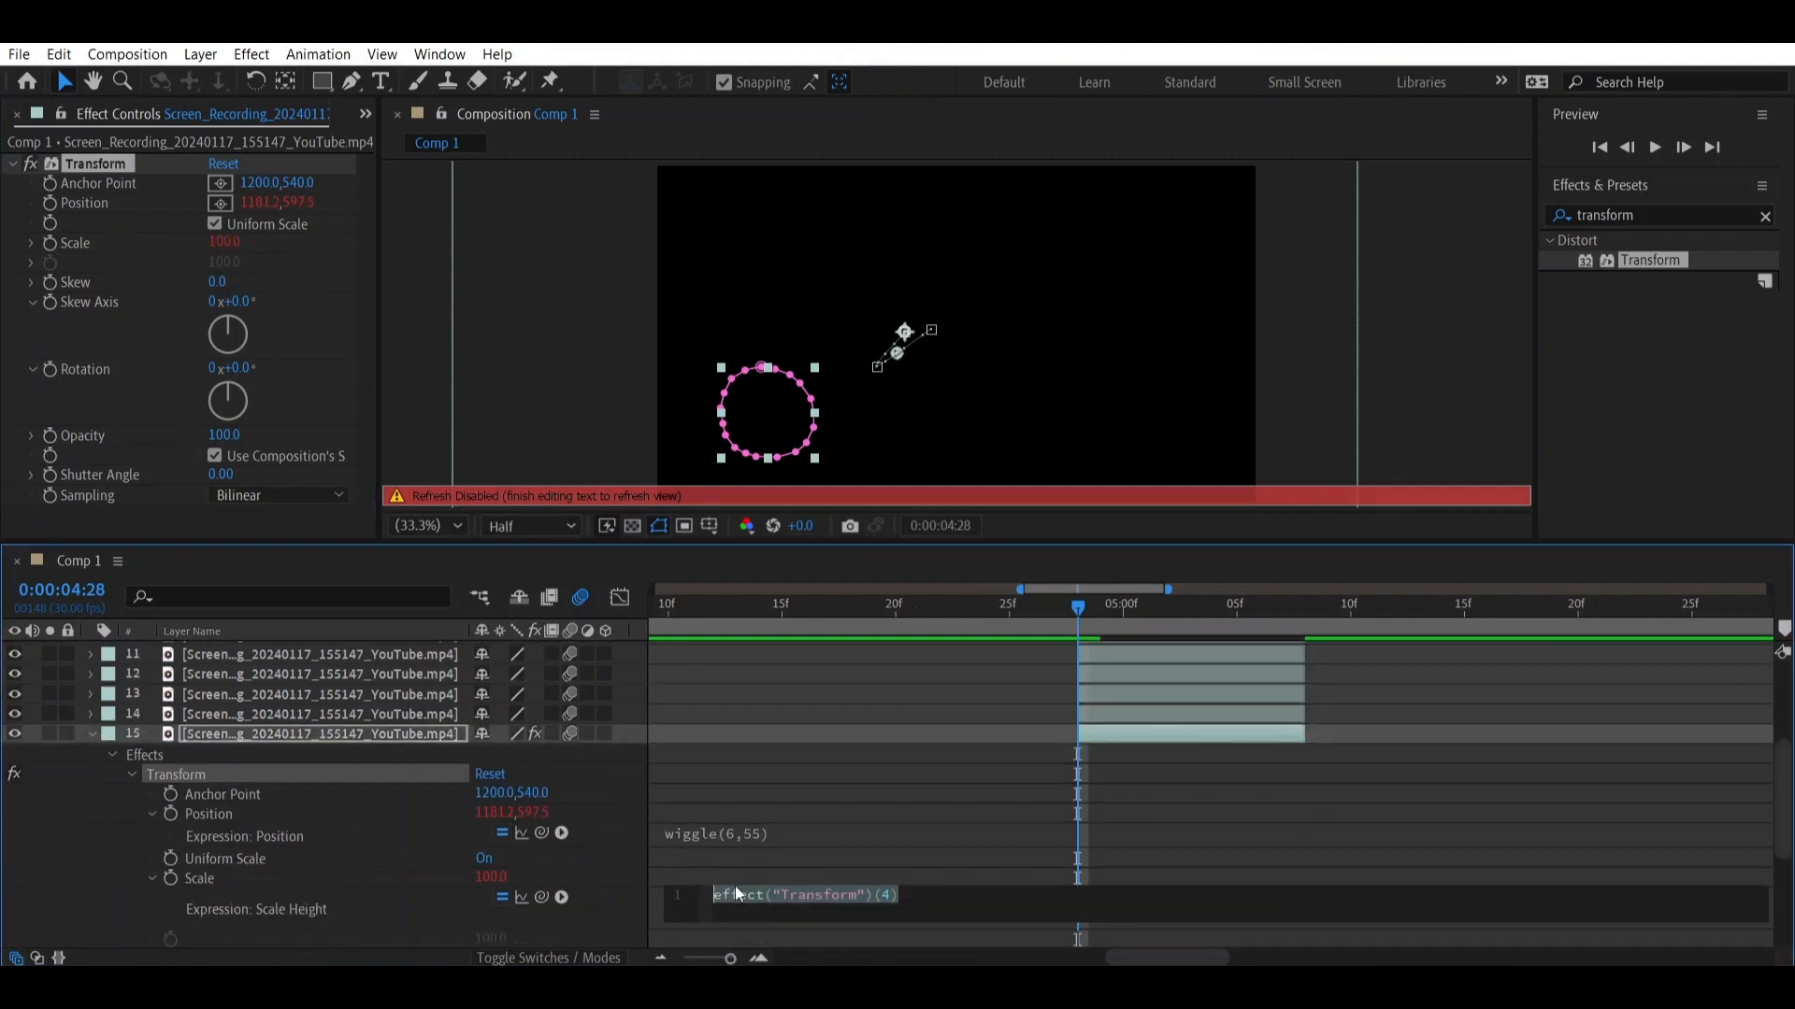
pyautogui.write('e')
pyautogui.press('BackSpace')
pyautogui.write('wigg')
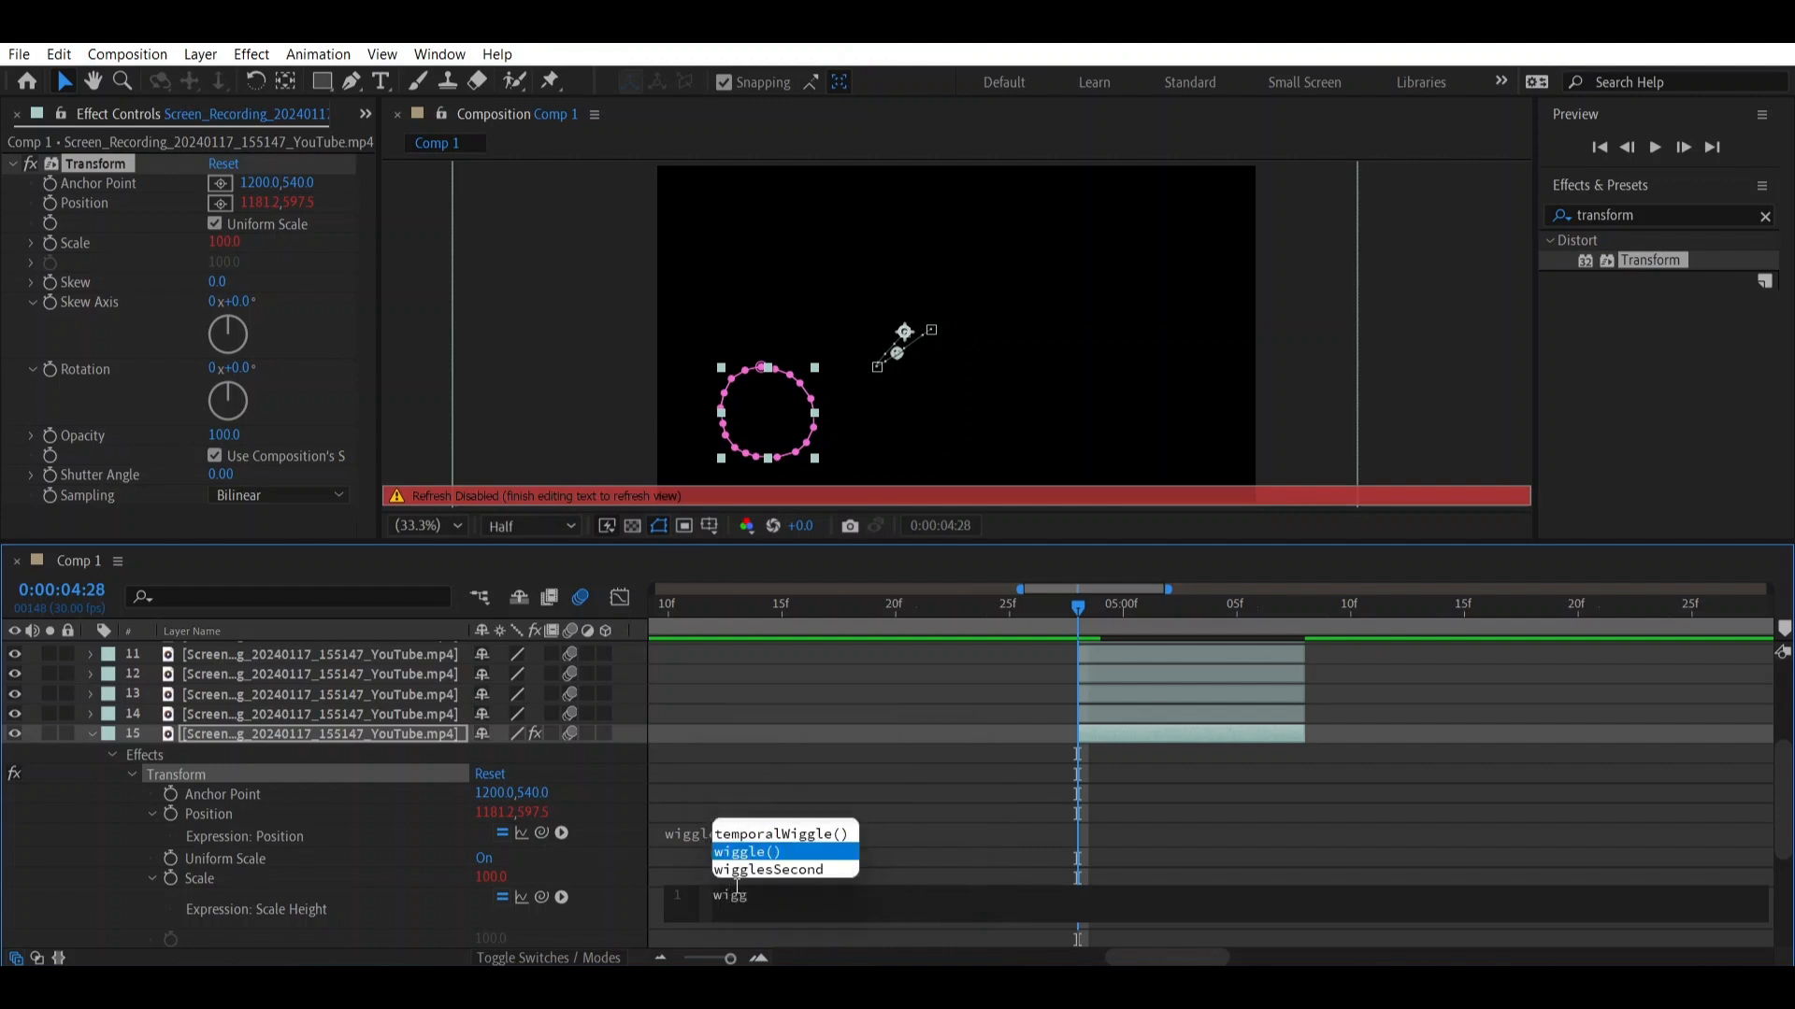
pyautogui.press('Return')
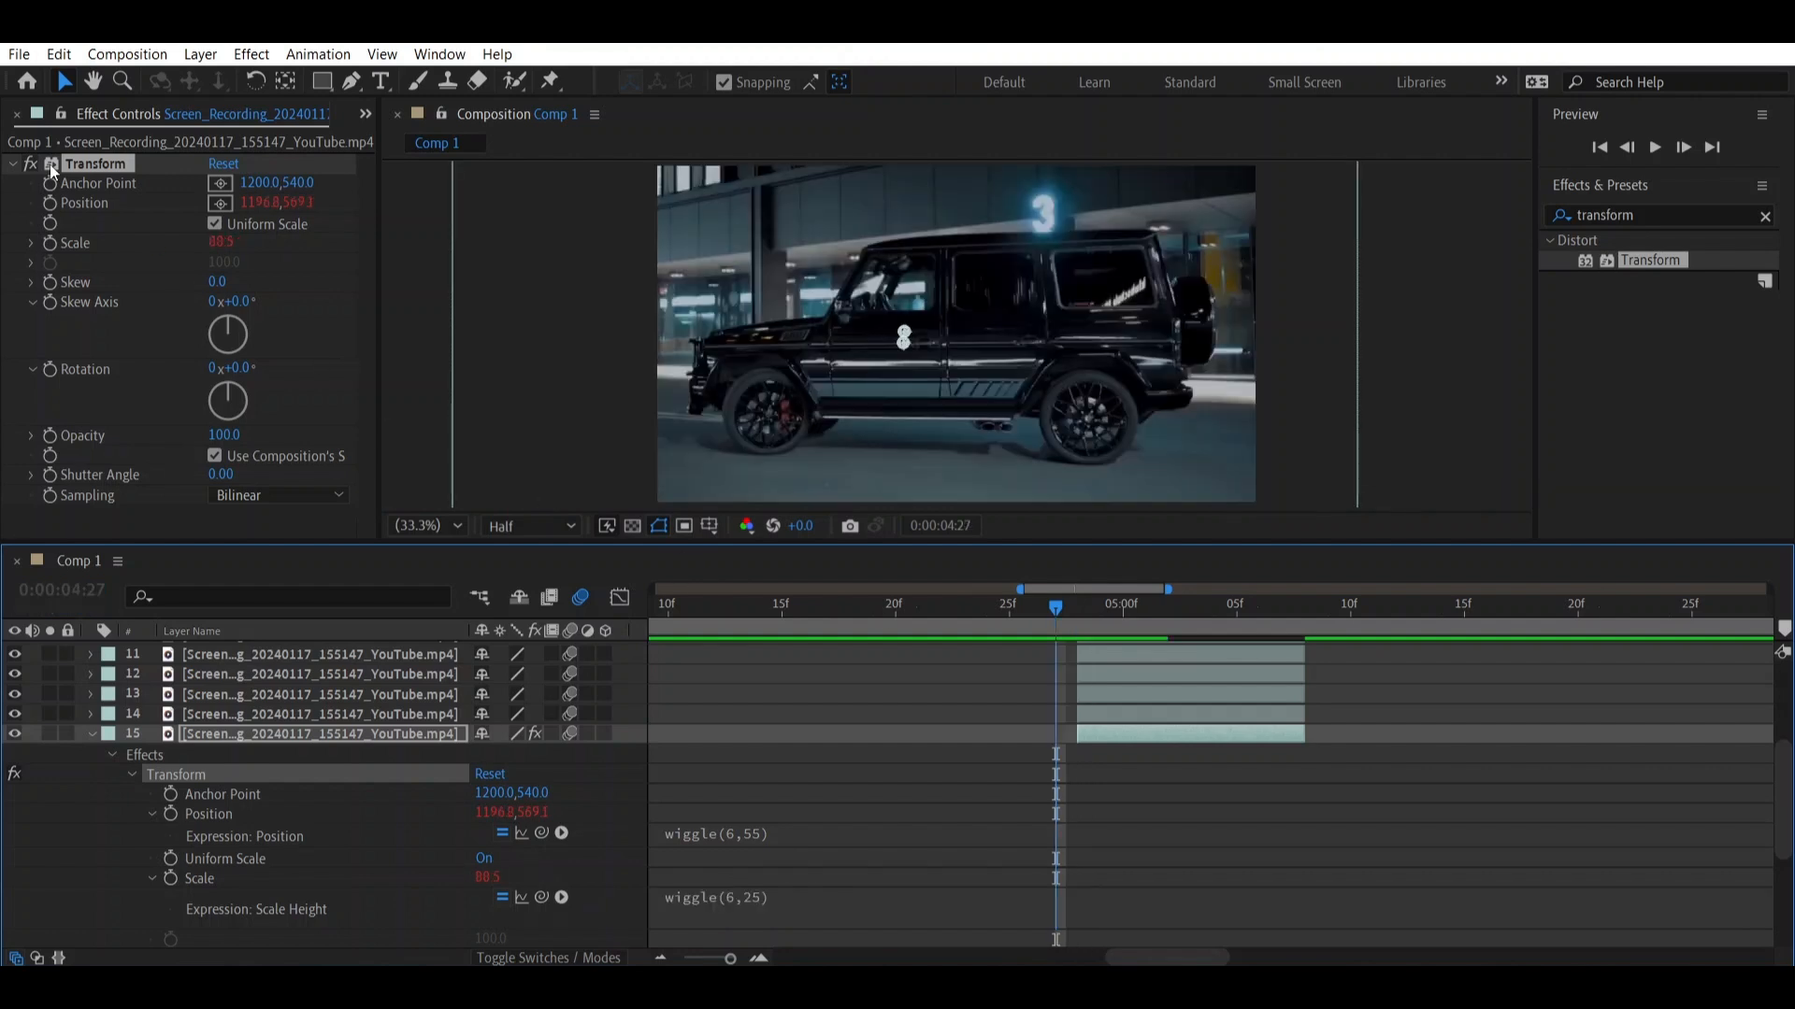
# Copy the Transform effect with its wiggle expressions to the other six 155147 part layers, 9 through 14
pyautogui.click(104, 163)
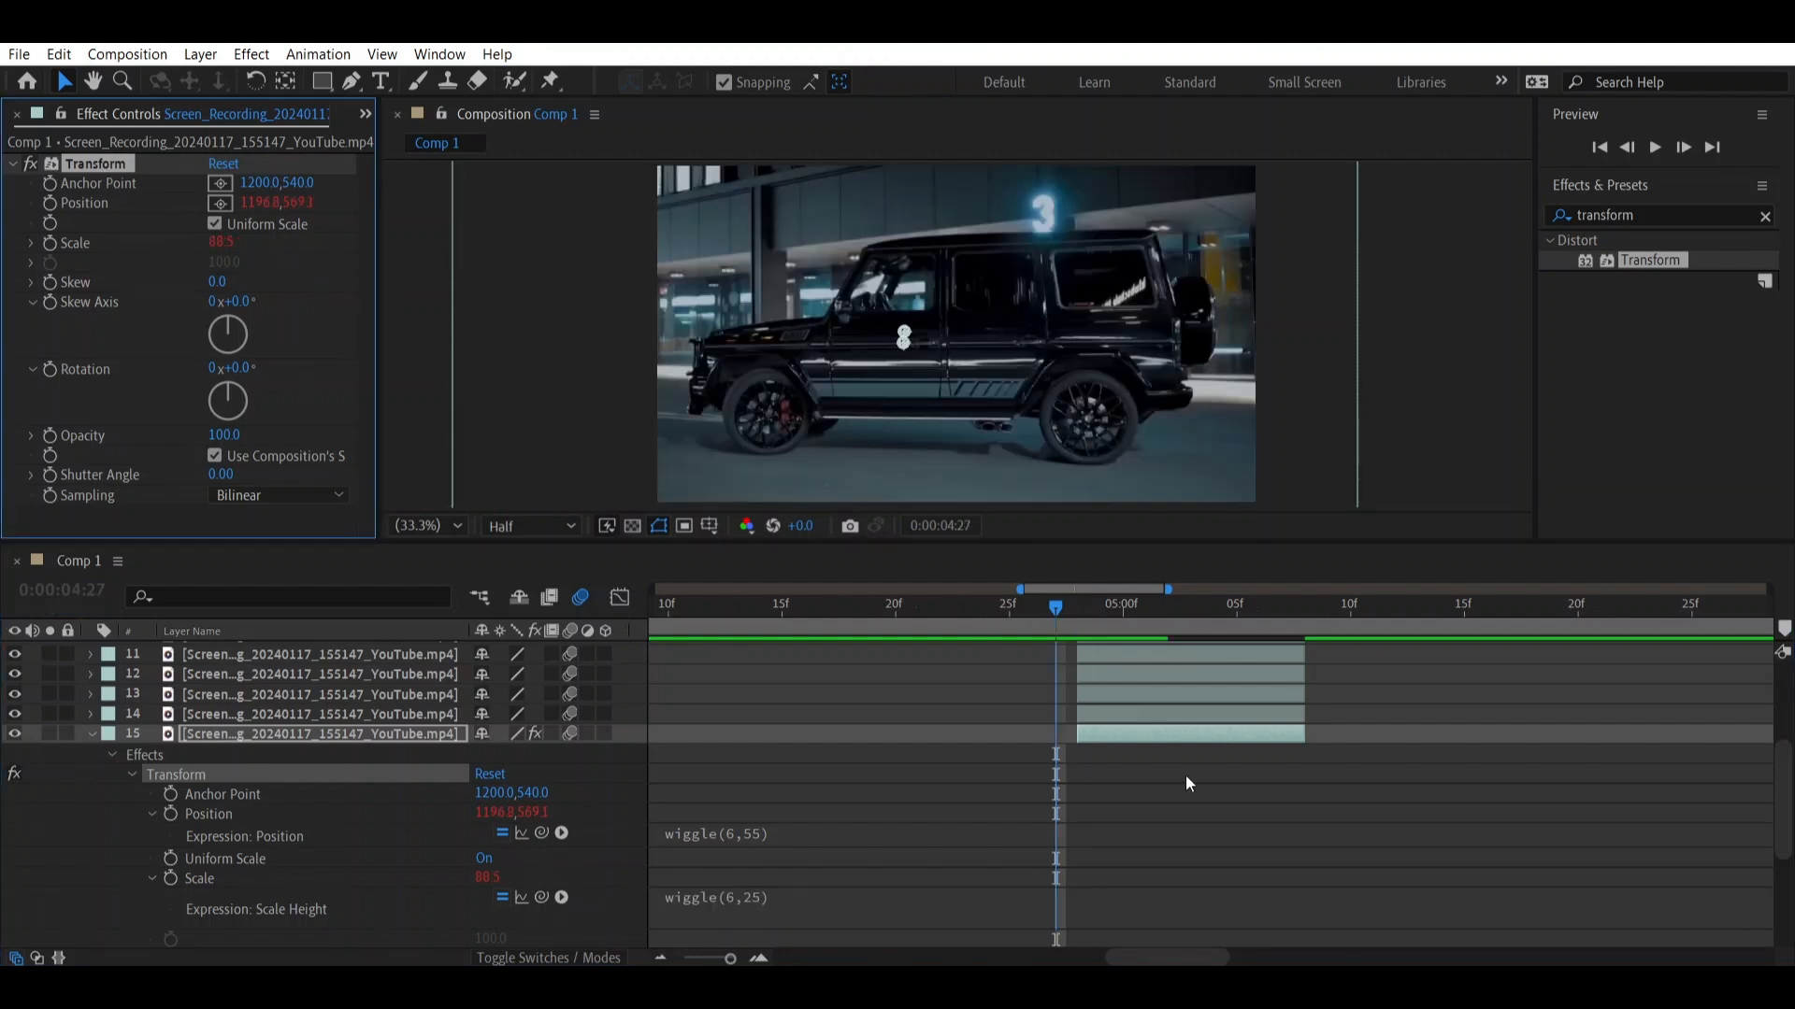
pyautogui.scroll(-1, 1185, 775)
pyautogui.scroll(3, 1172, 761)
pyautogui.click(1165, 731)
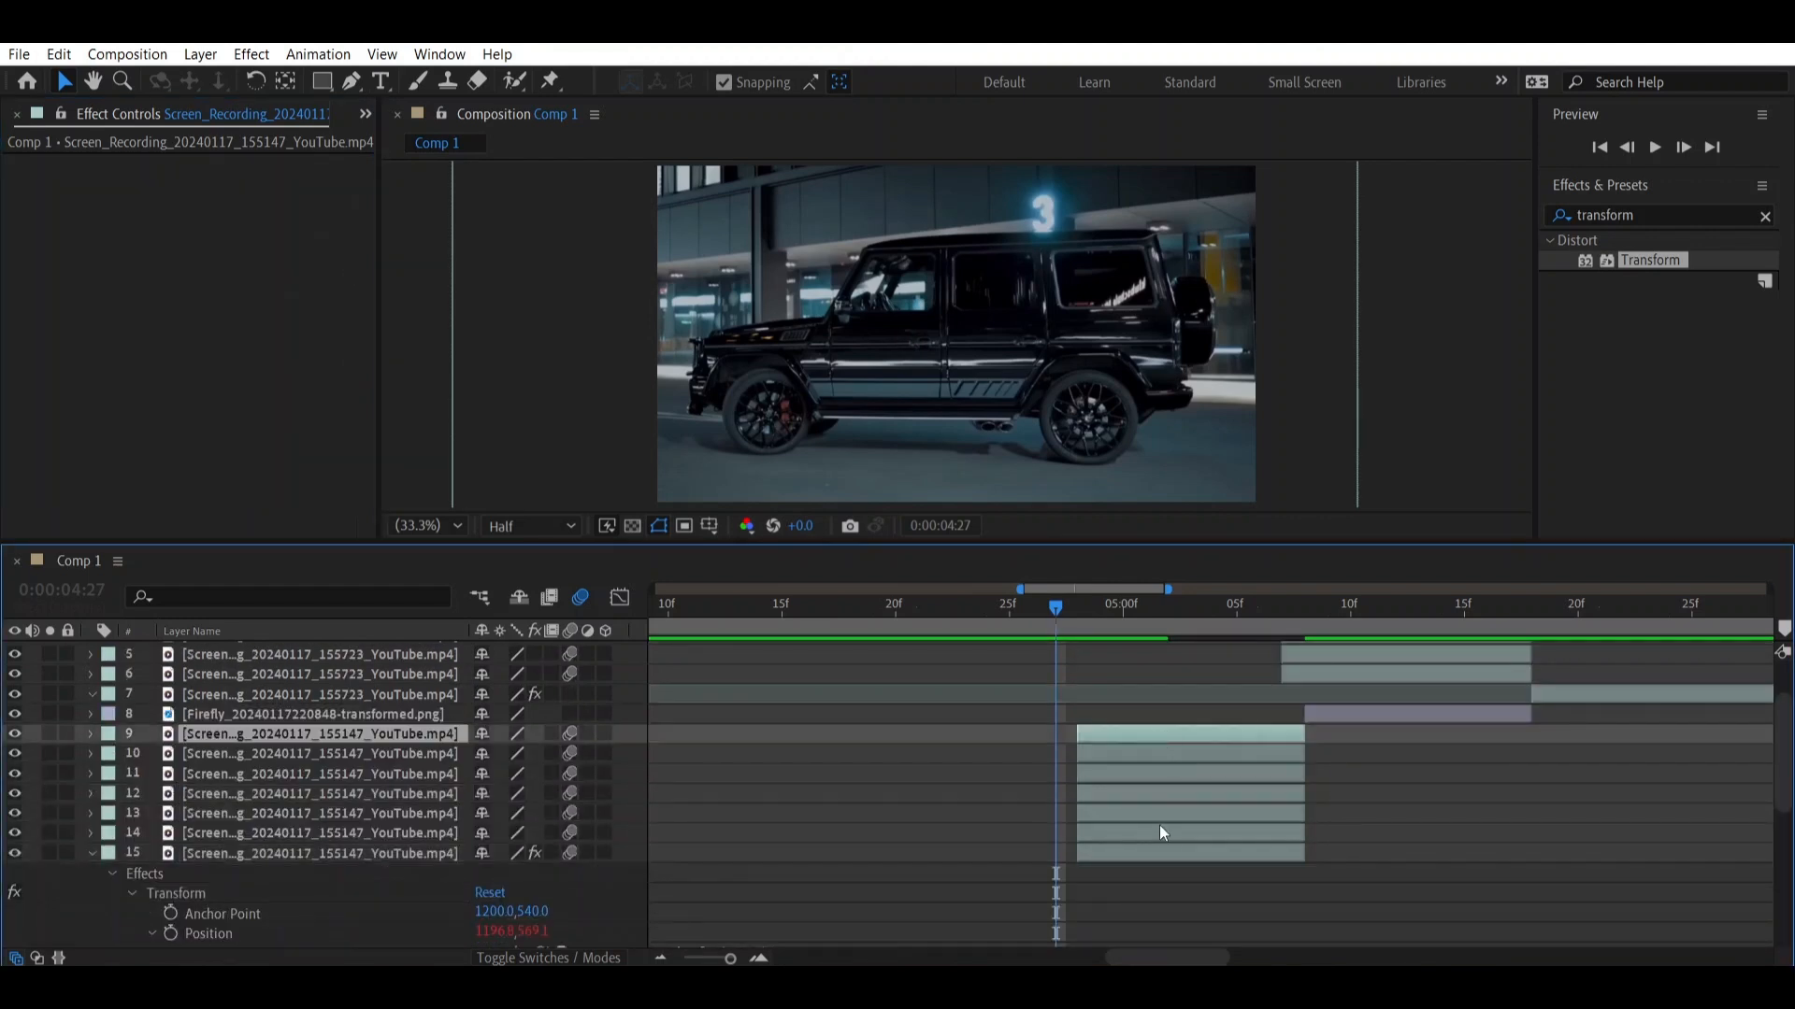
pyautogui.keyDown('shift'); pyautogui.click(1159, 828); pyautogui.keyUp('shift')
pyautogui.hotkey('ctrl', 'v')
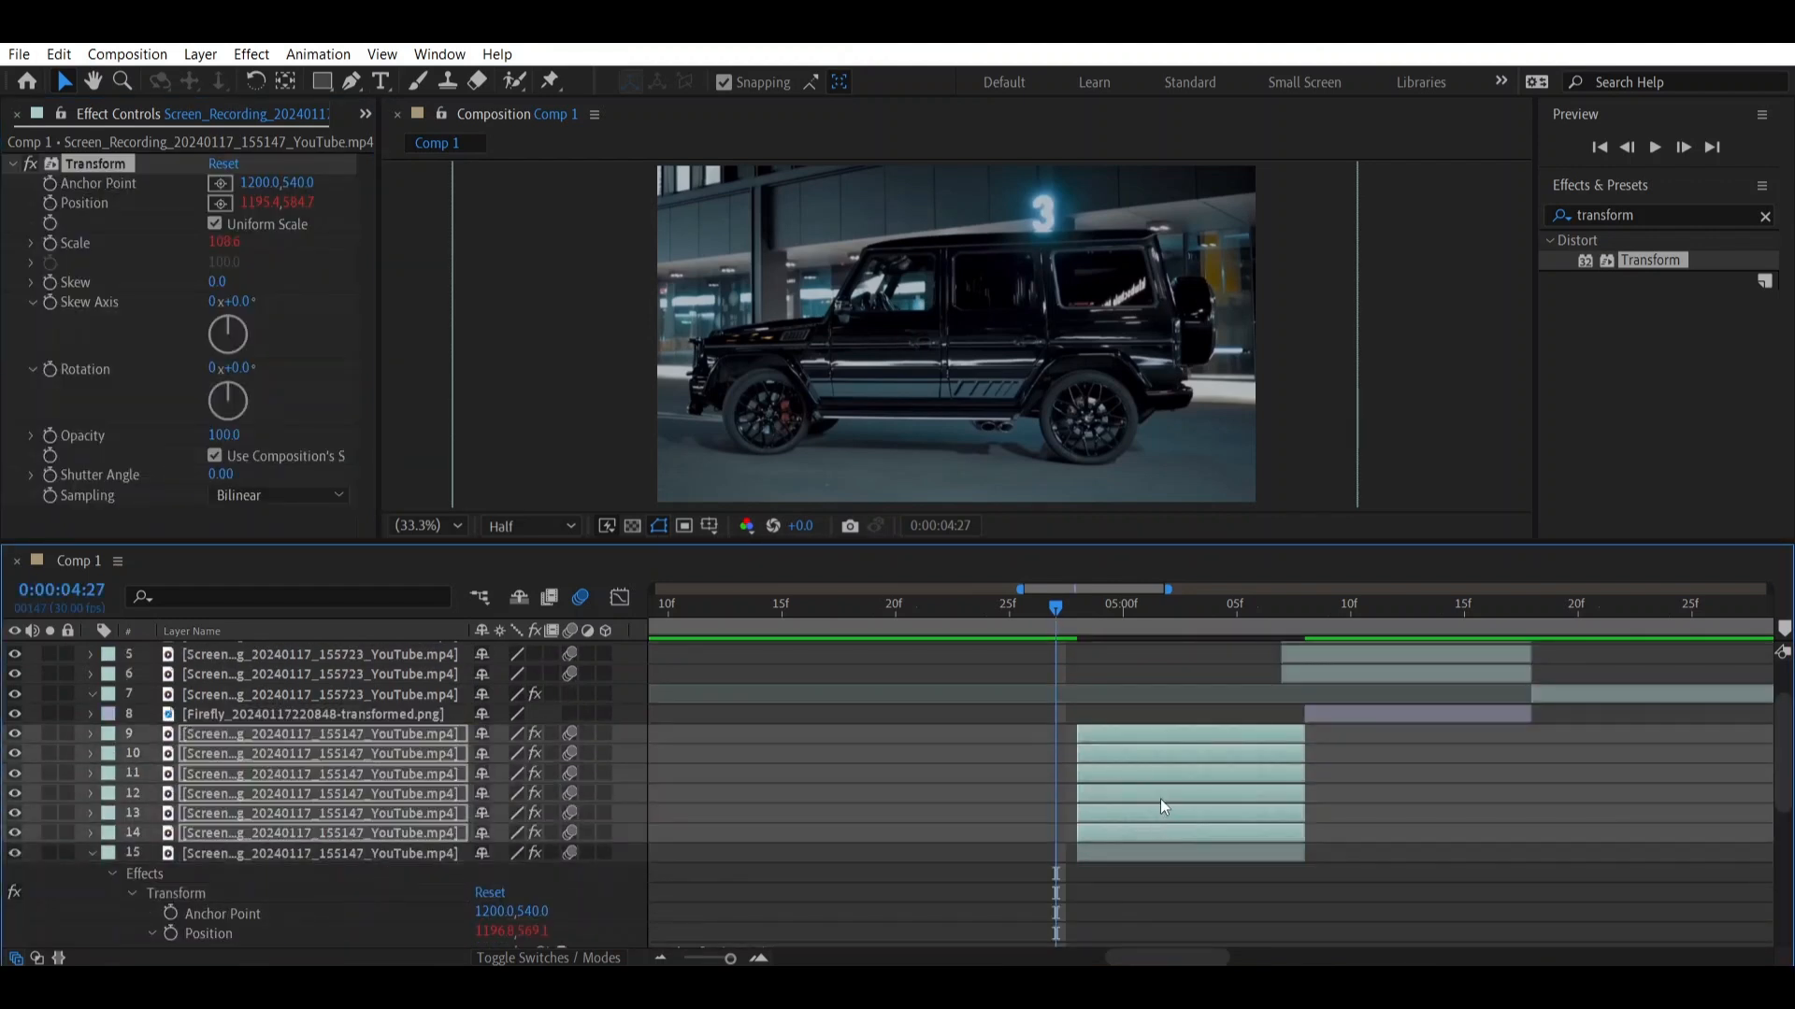
# Paste the same wiggling Transform effect onto the six 155723 part layers and scrub through the transition
pyautogui.moveTo(1046, 620); pyautogui.dragTo(1301, 623)
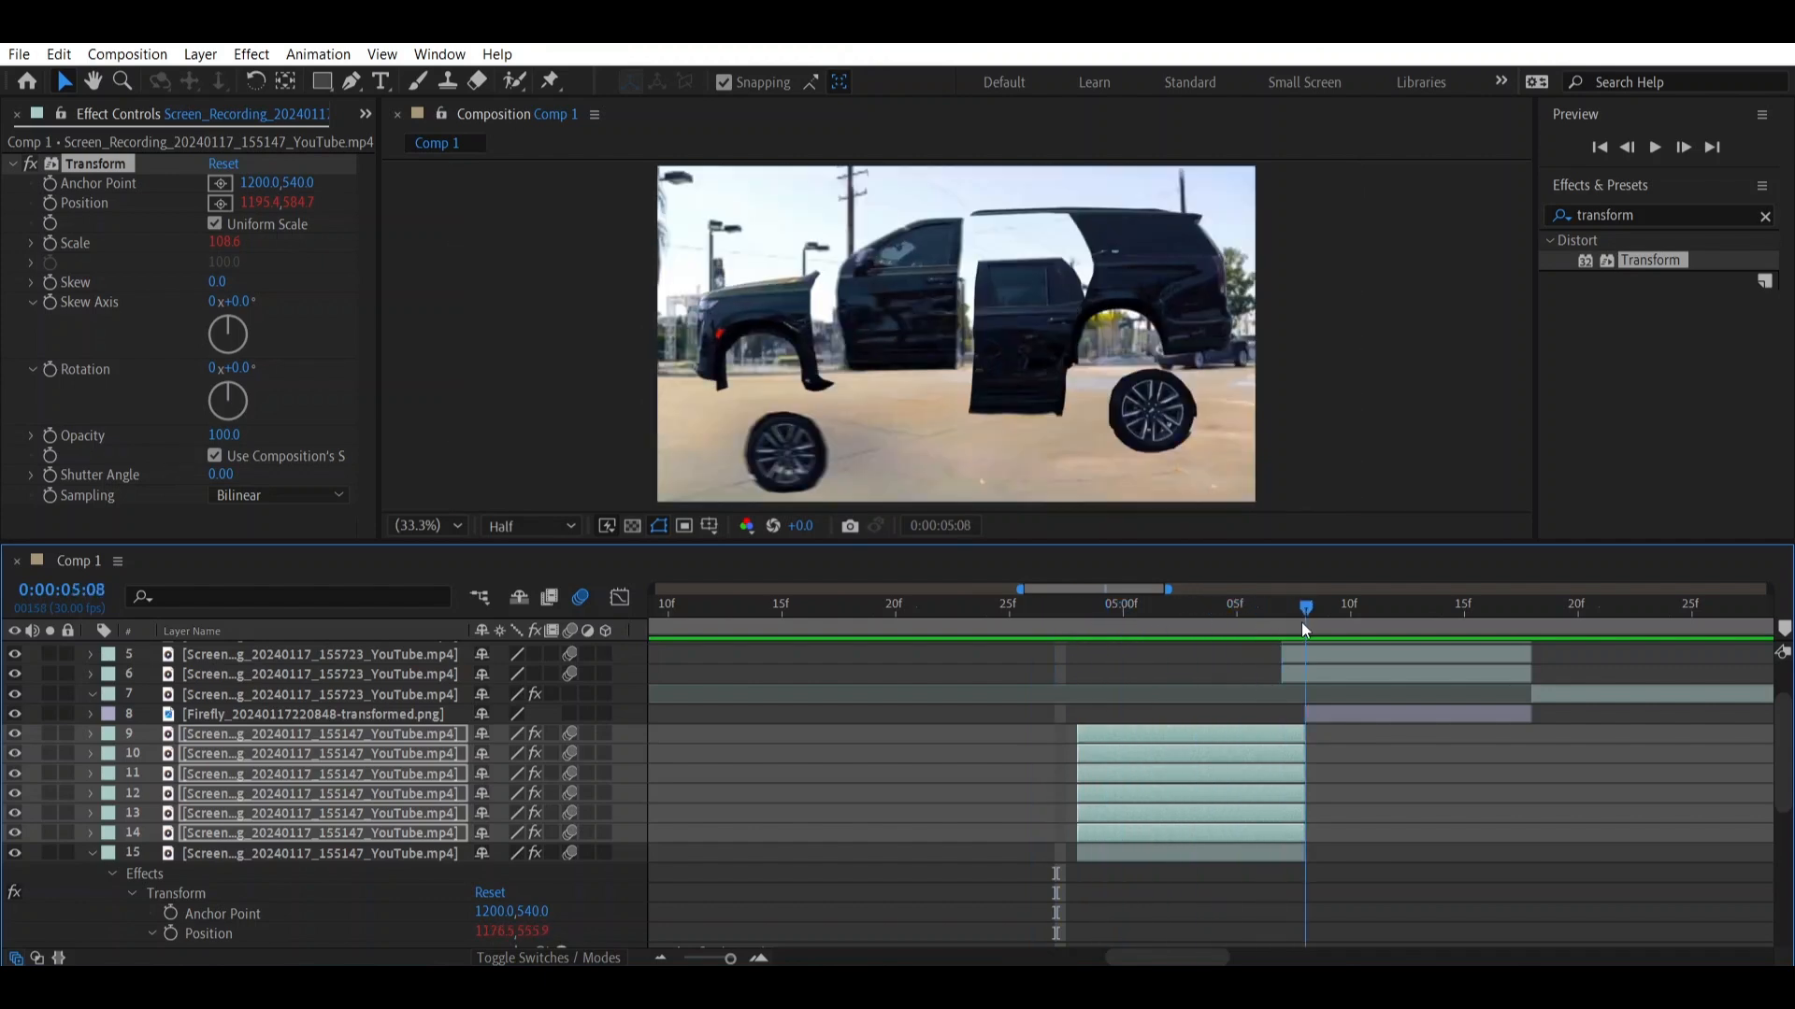
pyautogui.scroll(2, 1333, 748)
pyautogui.click(1342, 748)
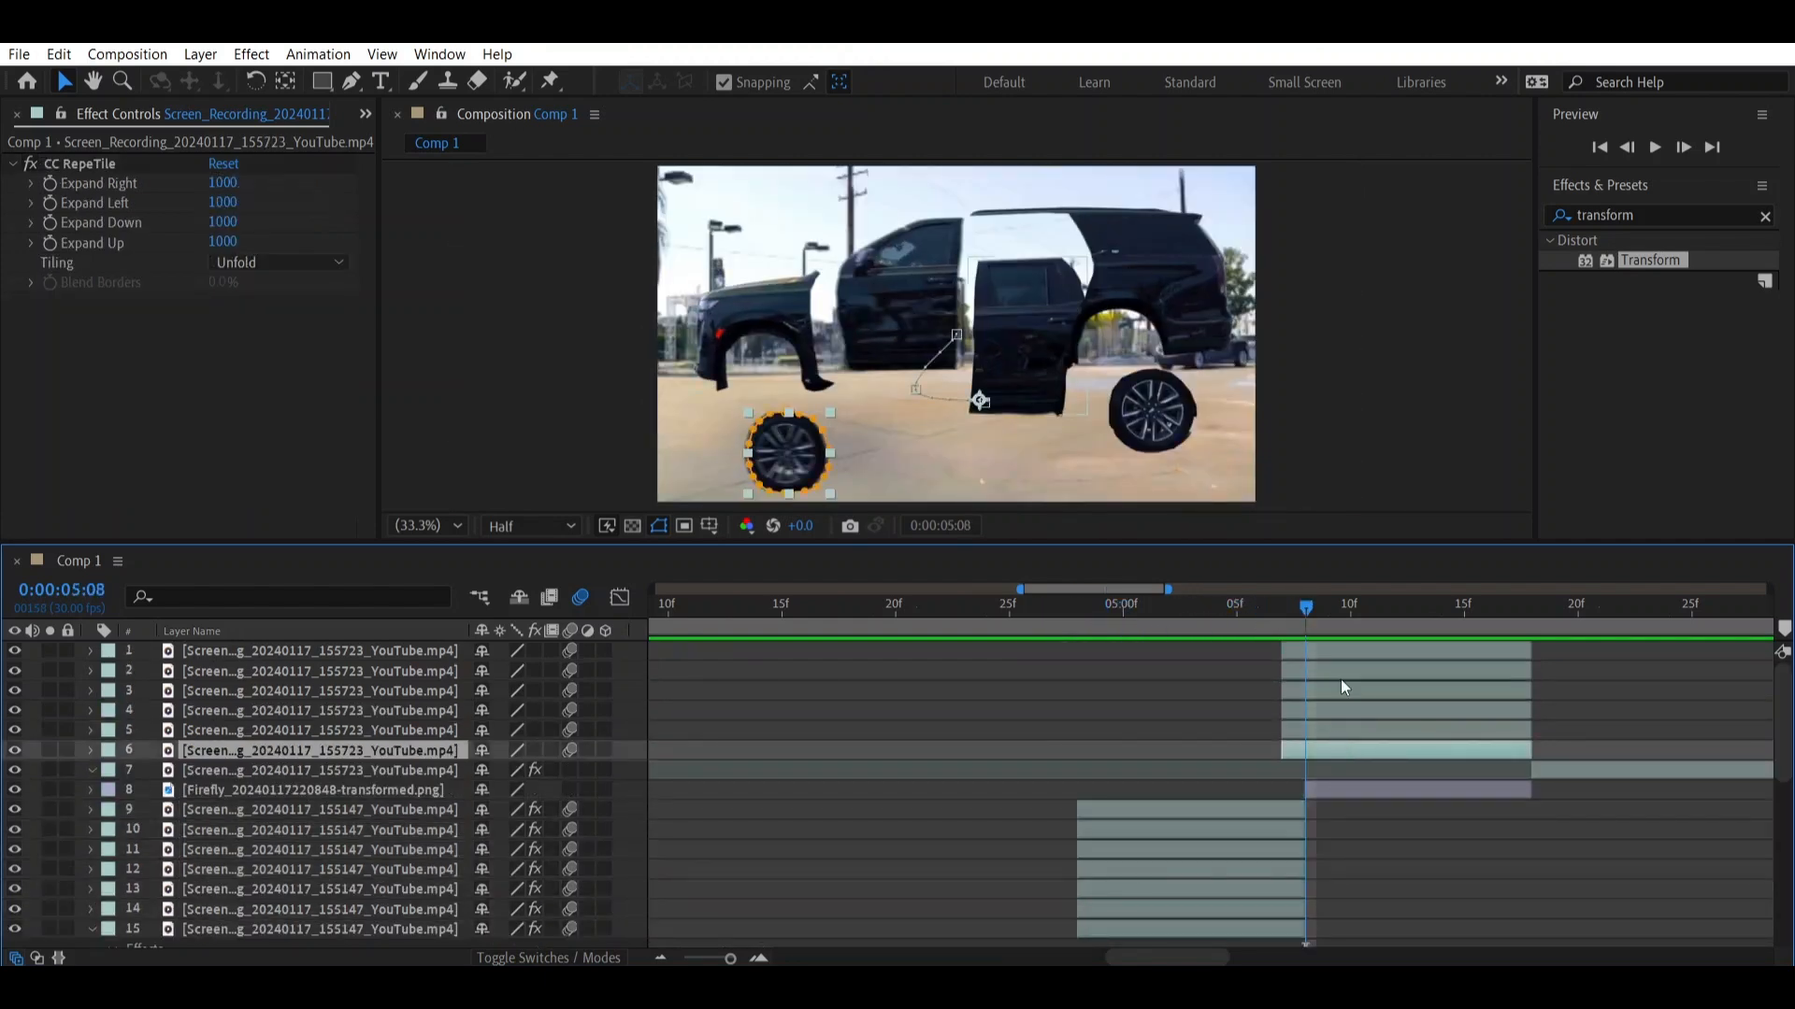
pyautogui.keyDown('shift'); pyautogui.click(1348, 649); pyautogui.keyUp('shift')
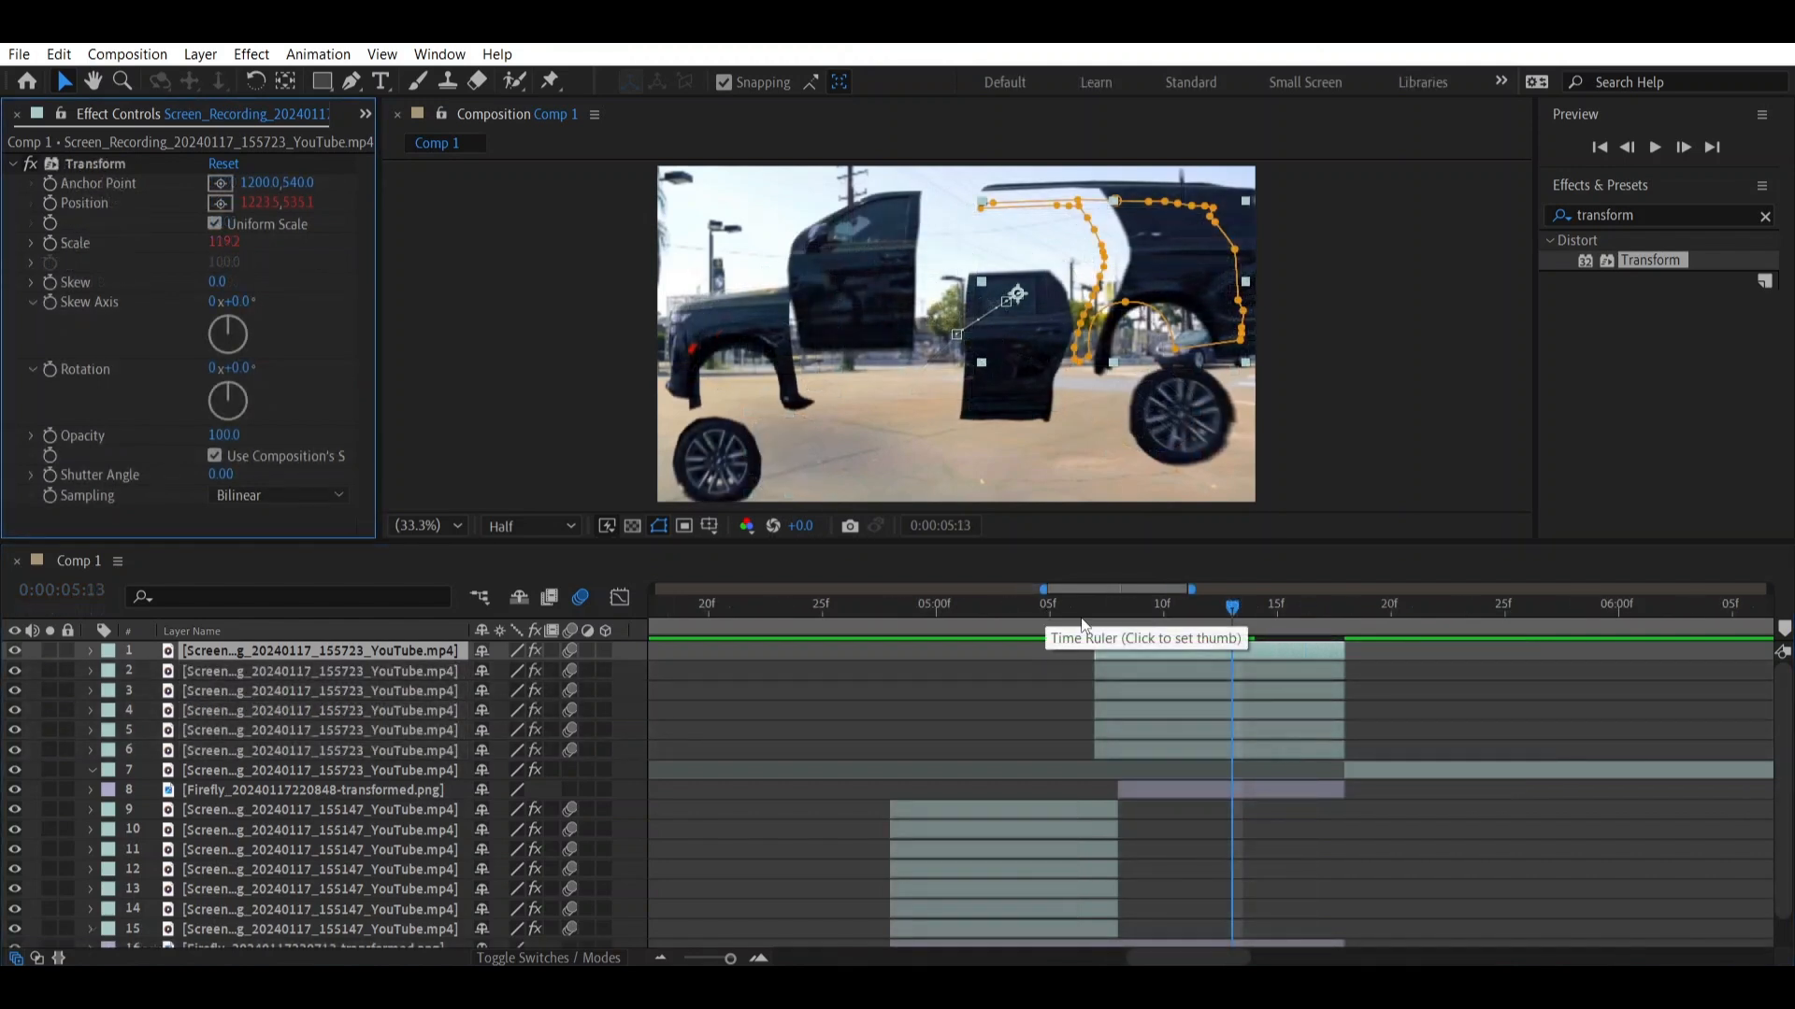
pyautogui.moveTo(1077, 624); pyautogui.dragTo(800, 623)
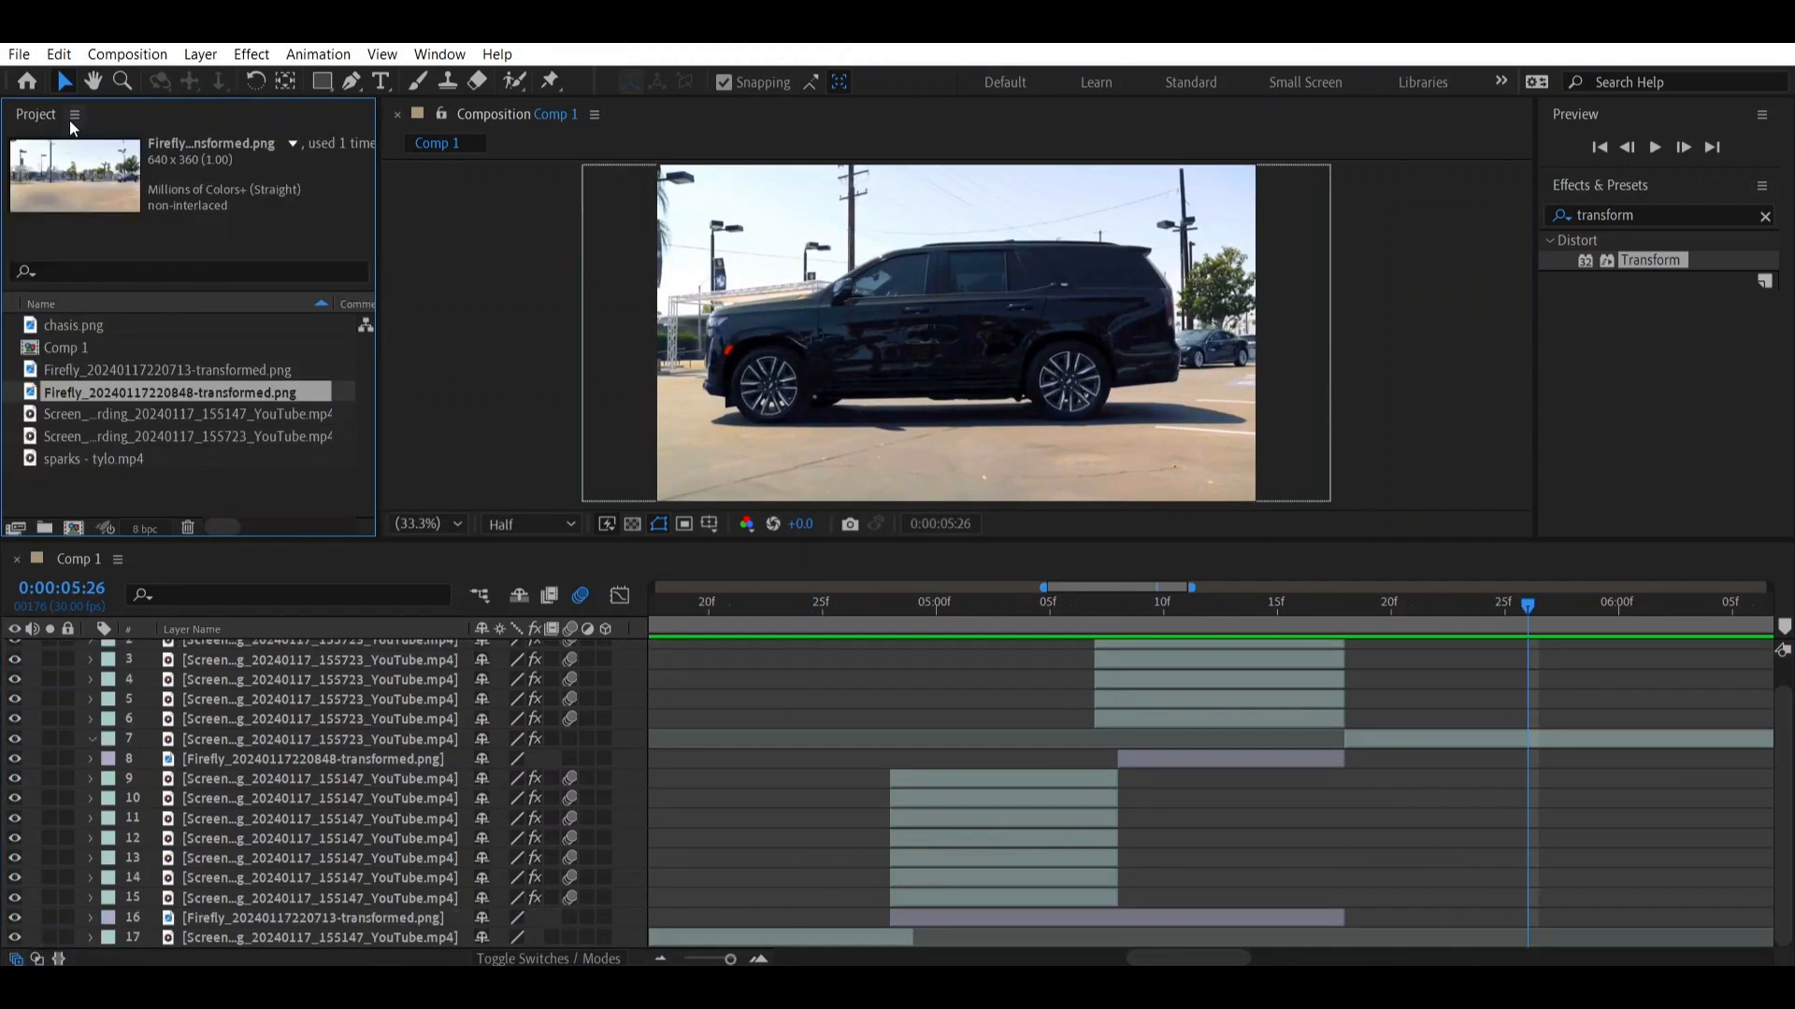
pyautogui.click(75, 325)
pyautogui.moveTo(1075, 625); pyautogui.dragTo(890, 628)
pyautogui.moveTo(73, 335); pyautogui.dragTo(782, 910)
pyautogui.click(1316, 765)
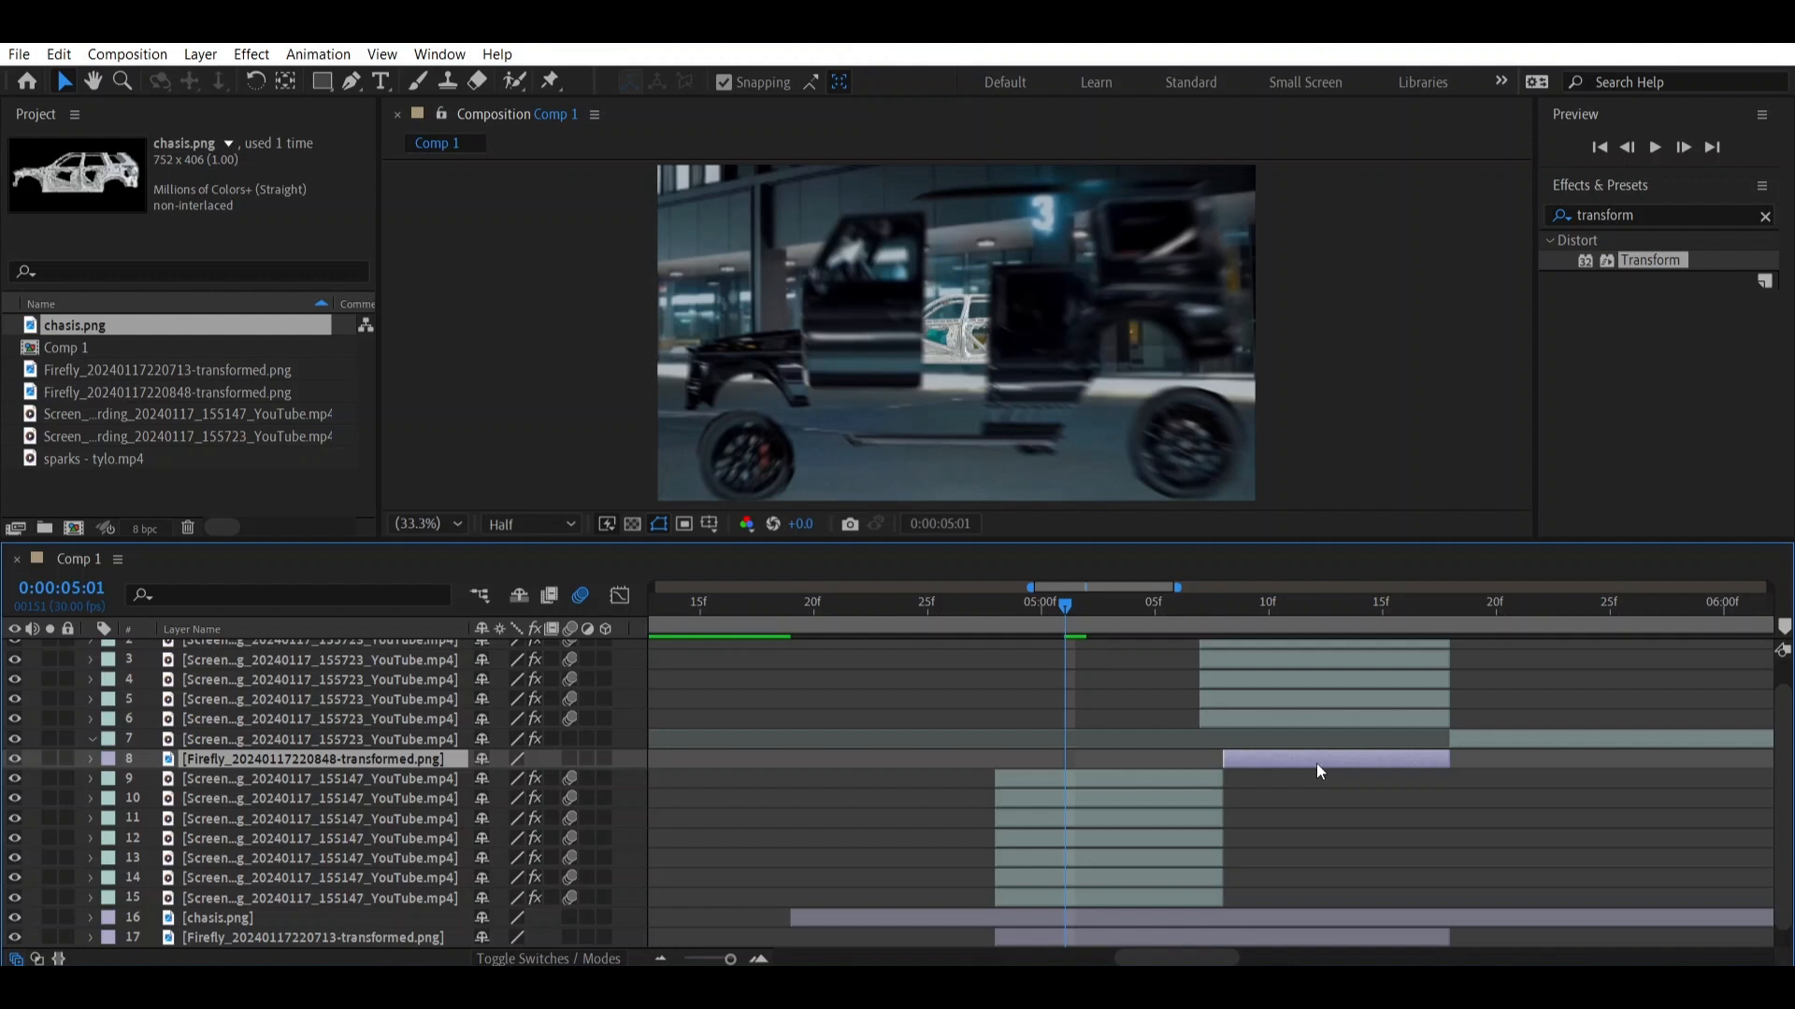
pyautogui.moveTo(1181, 615); pyautogui.dragTo(1218, 628)
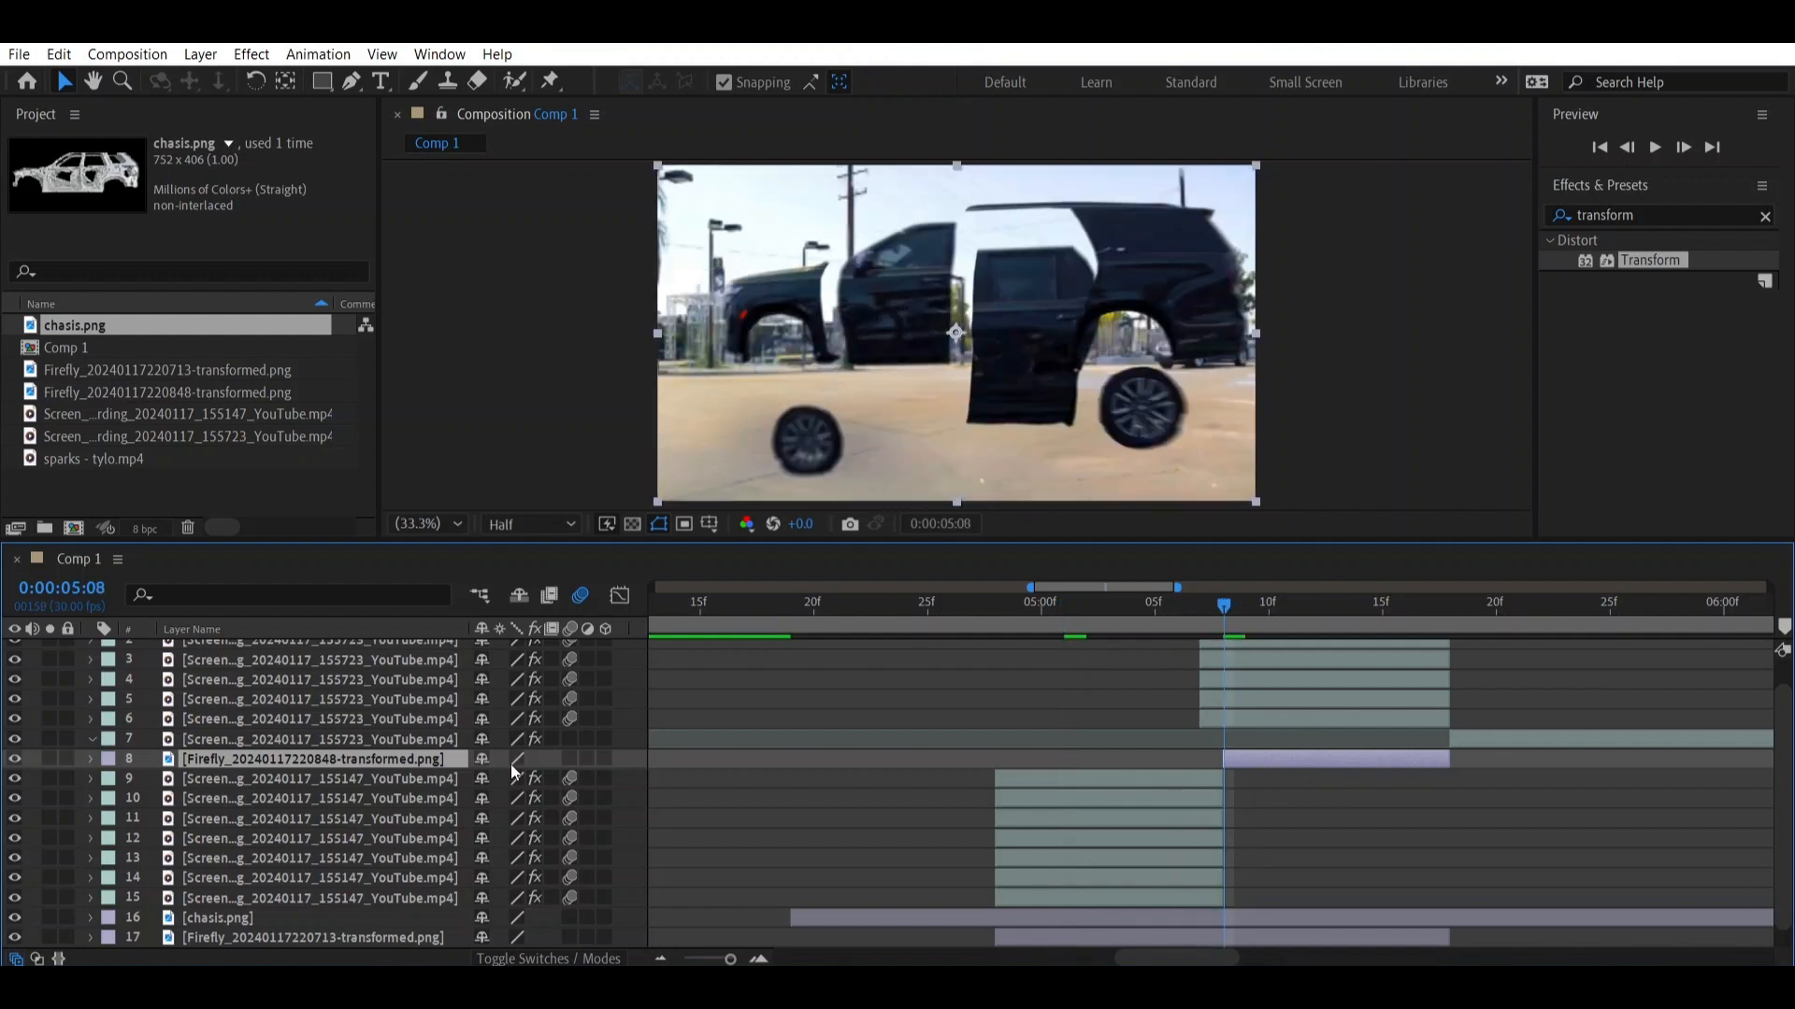
pyautogui.moveTo(513, 772); pyautogui.dragTo(433, 926)
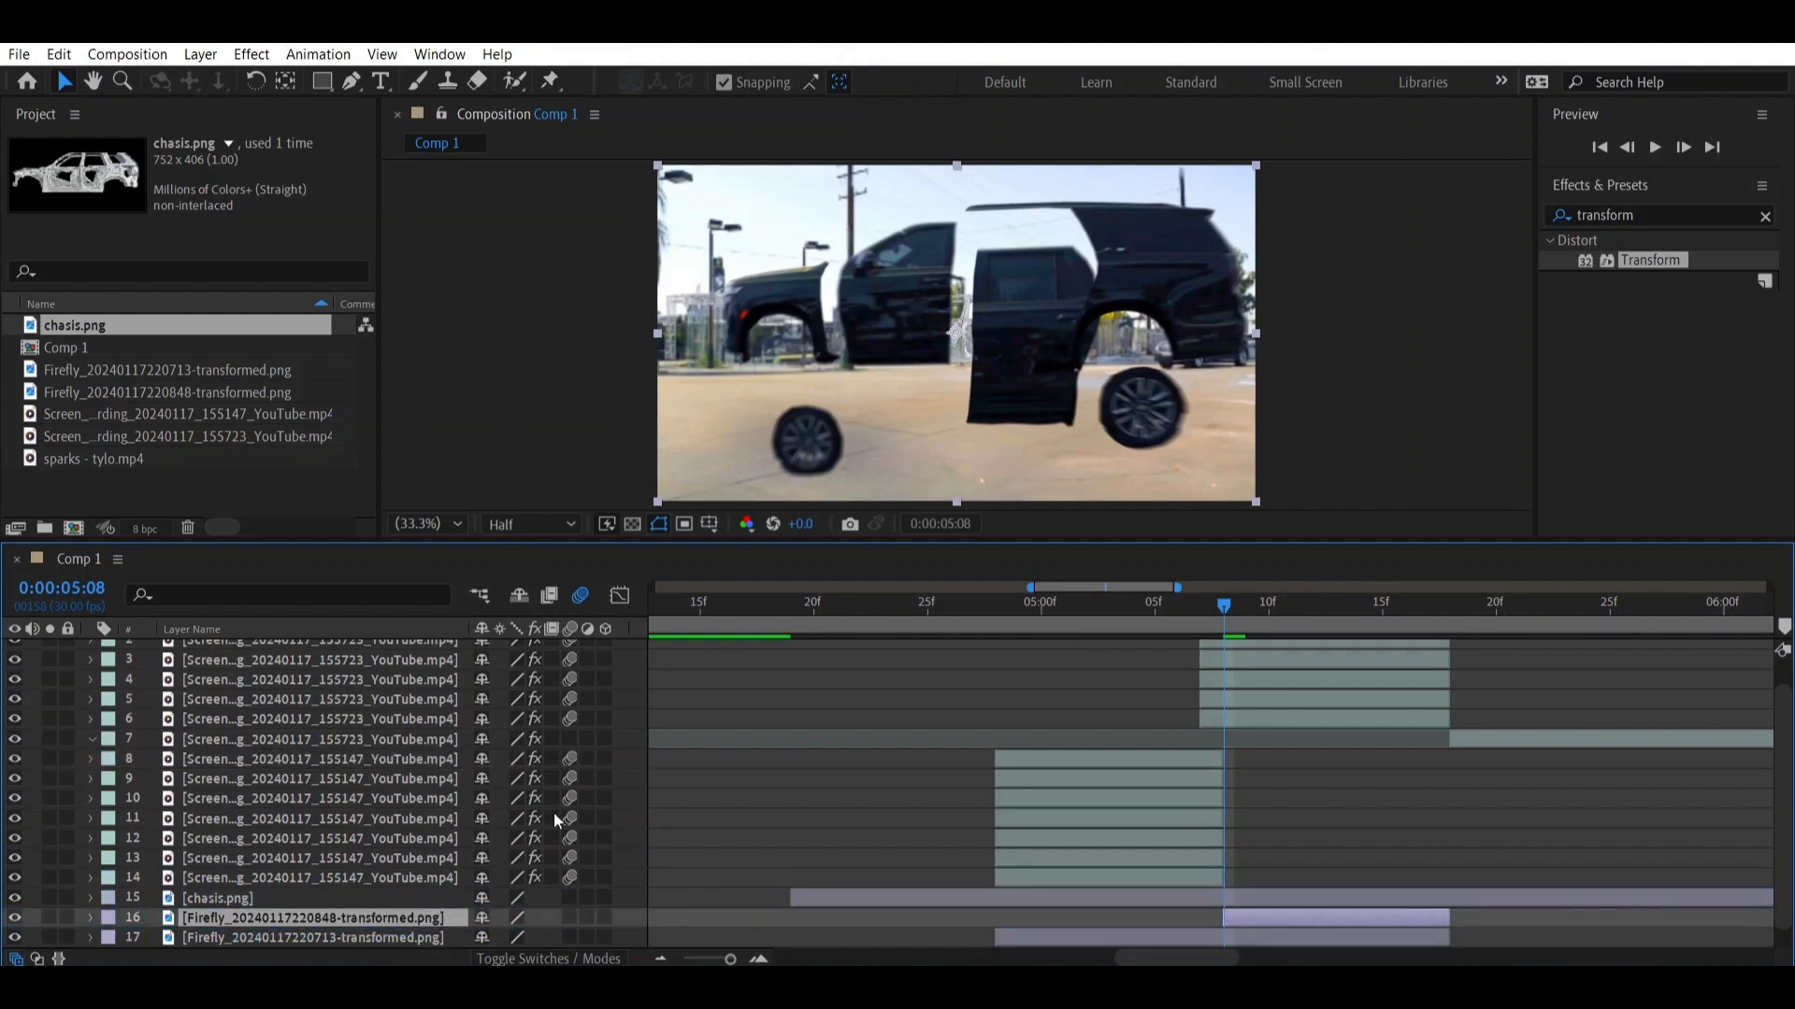
# Split the chasis.png layer at 0:00:04:28 and delete the part before it
pyautogui.click(986, 612)
pyautogui.click(946, 898)
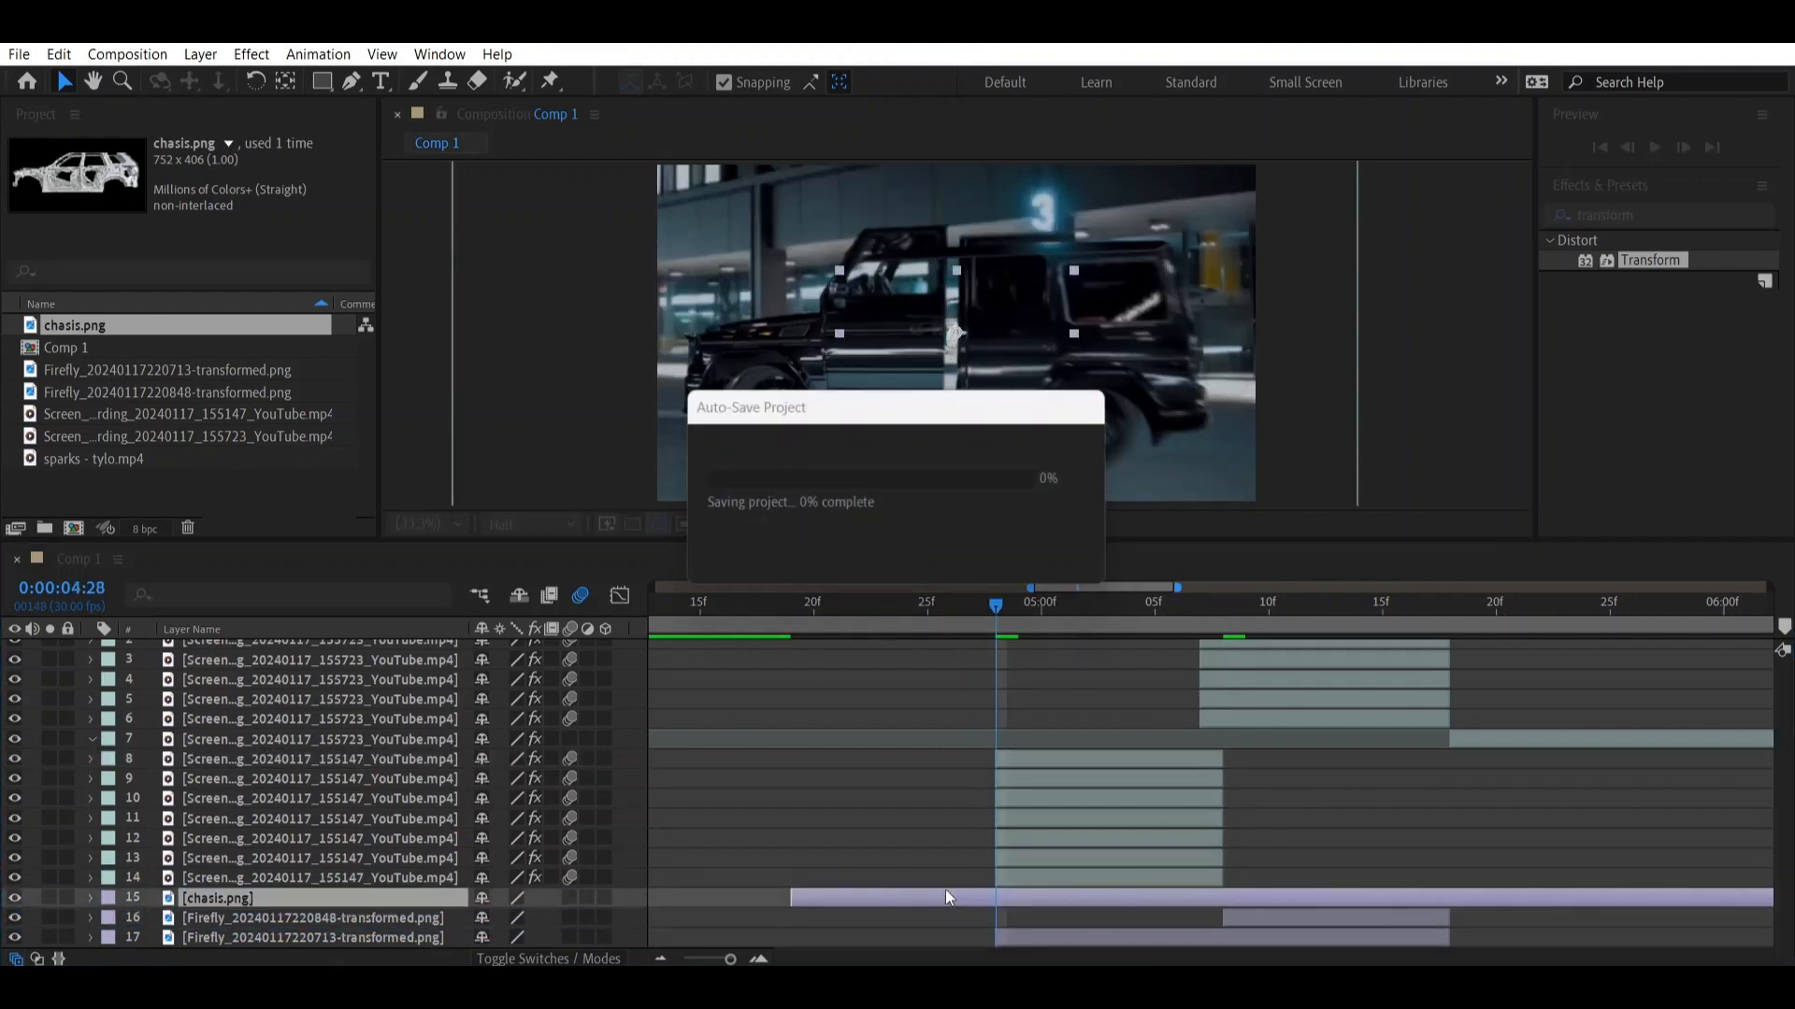
pyautogui.hotkey('ctrl', 'shift', 'd')
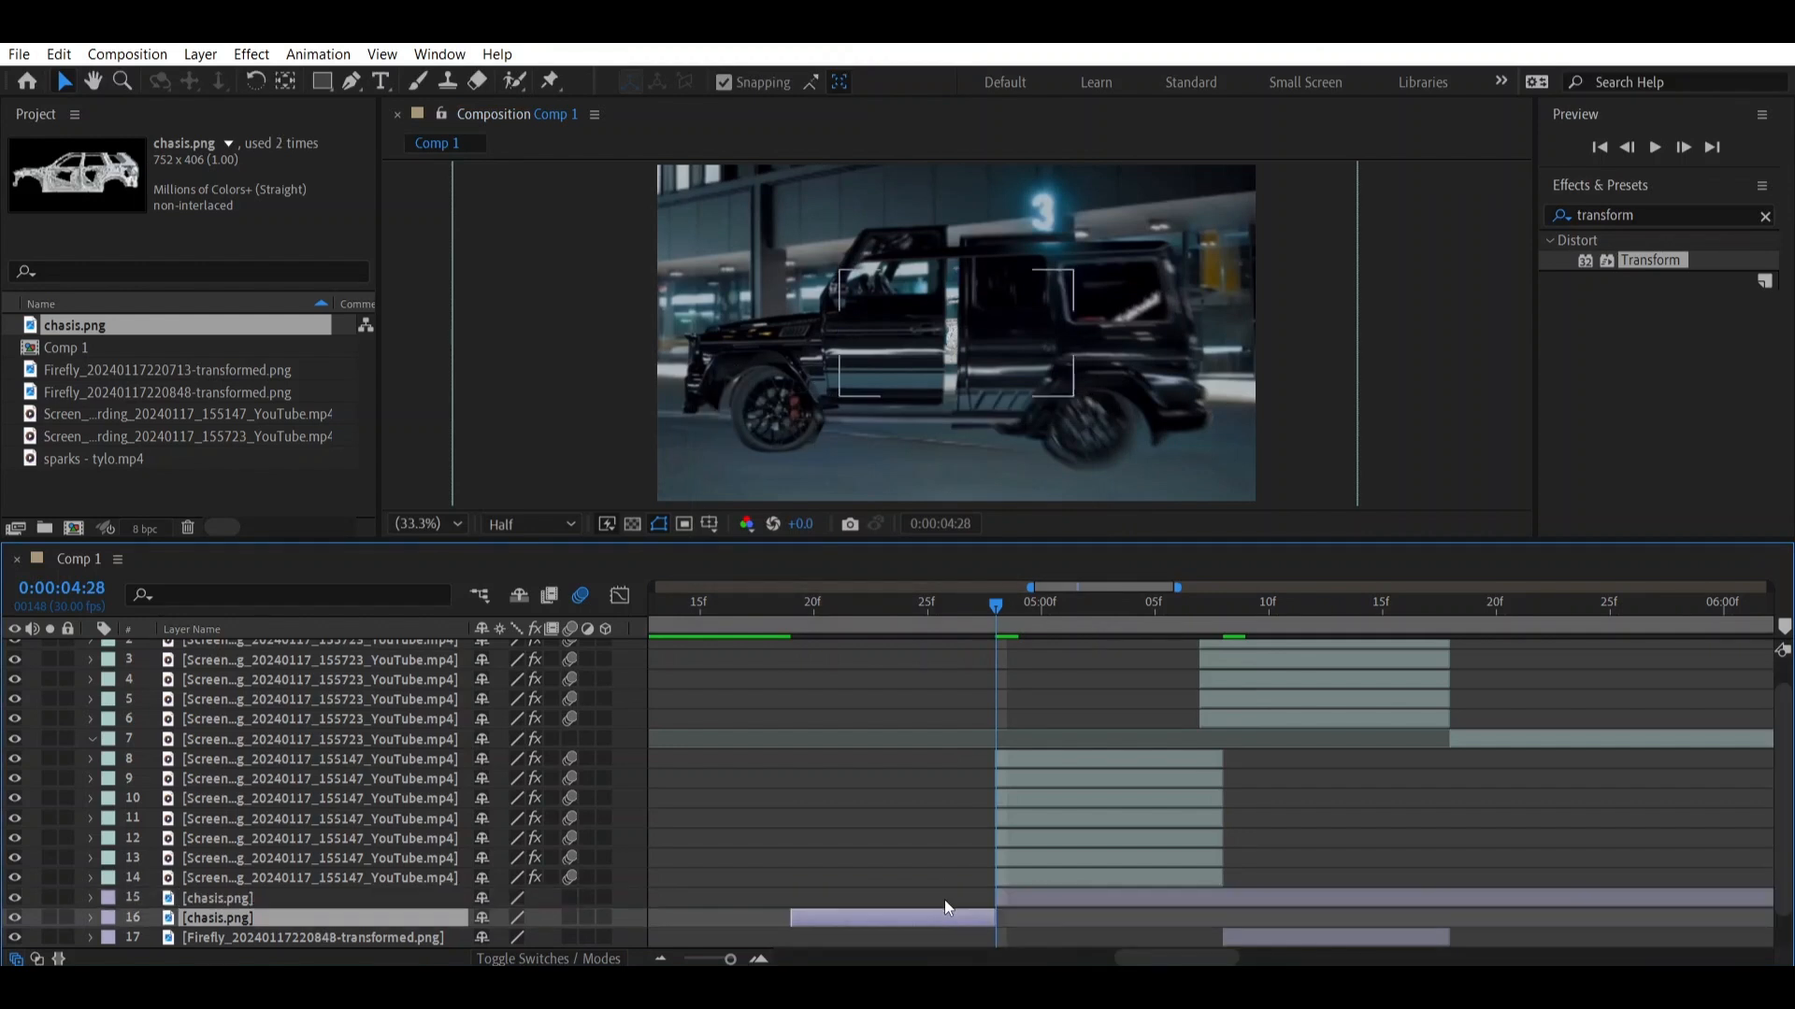
pyautogui.press('Delete')
# Split the chasis.png layer at 0:00:05:18 and delete the part after it
pyautogui.click(1448, 610)
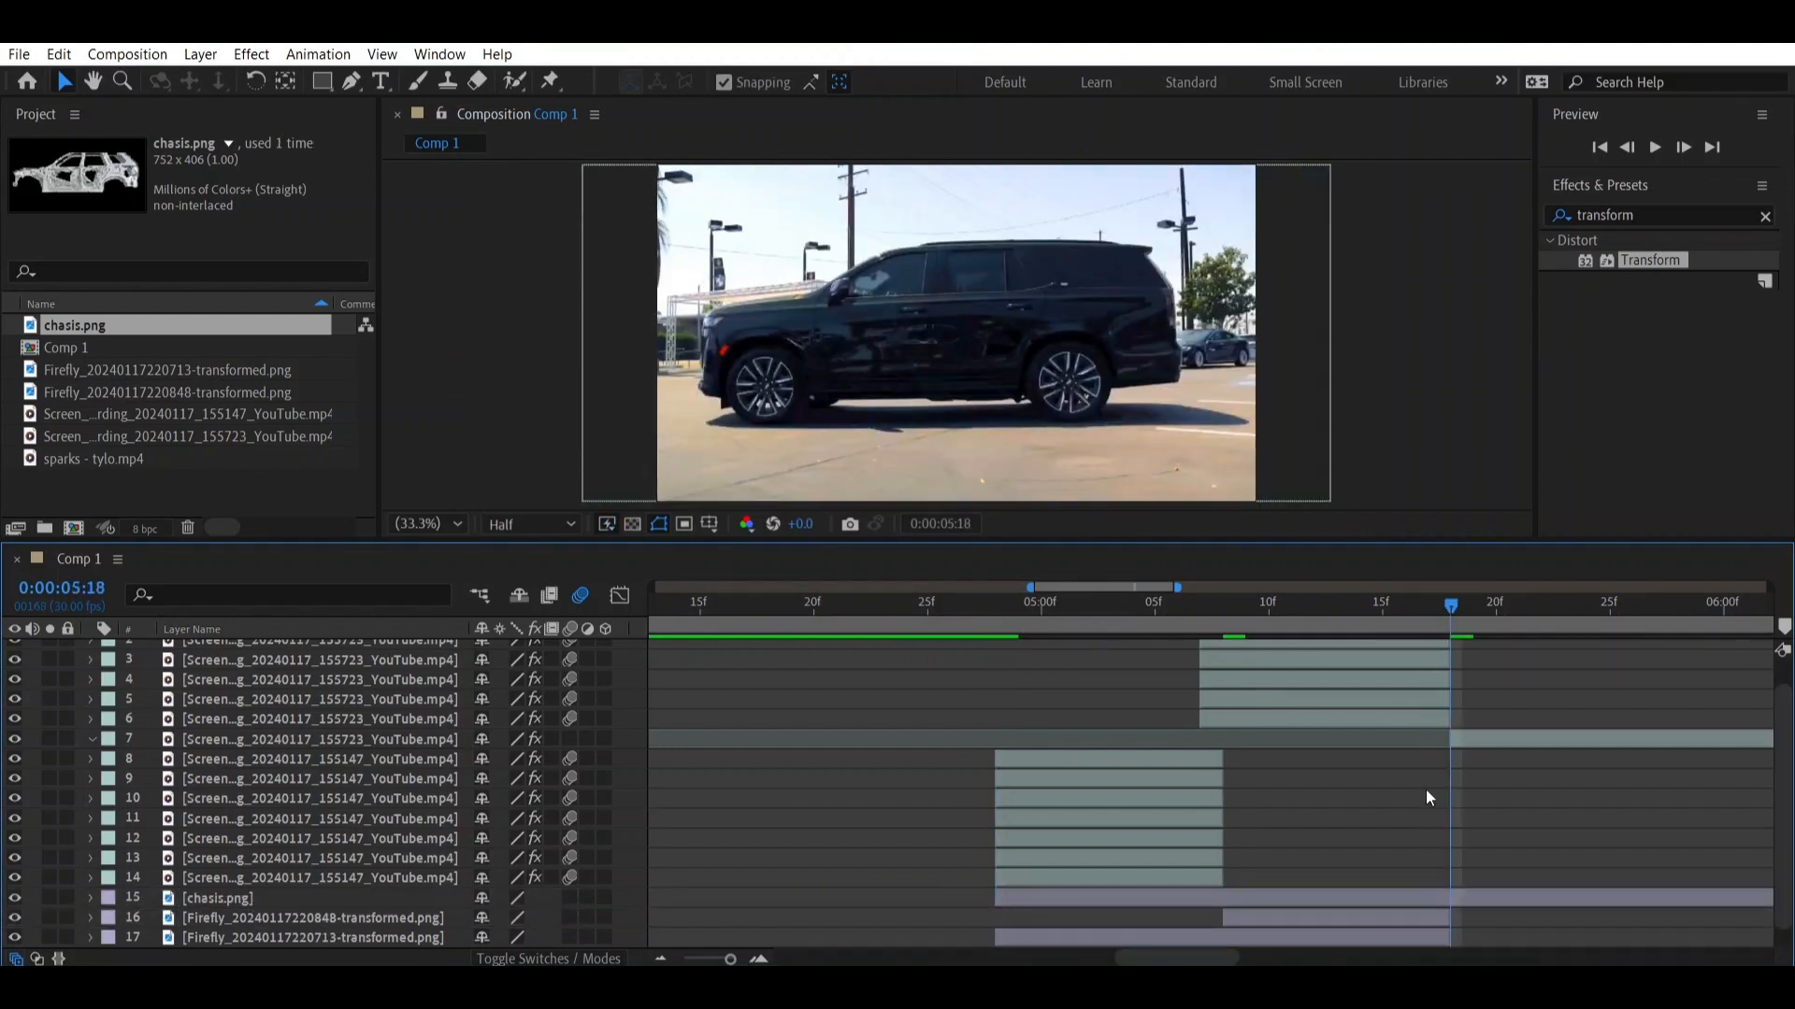
pyautogui.click(1428, 899)
pyautogui.hotkey('ctrl', 'shift', 'd')
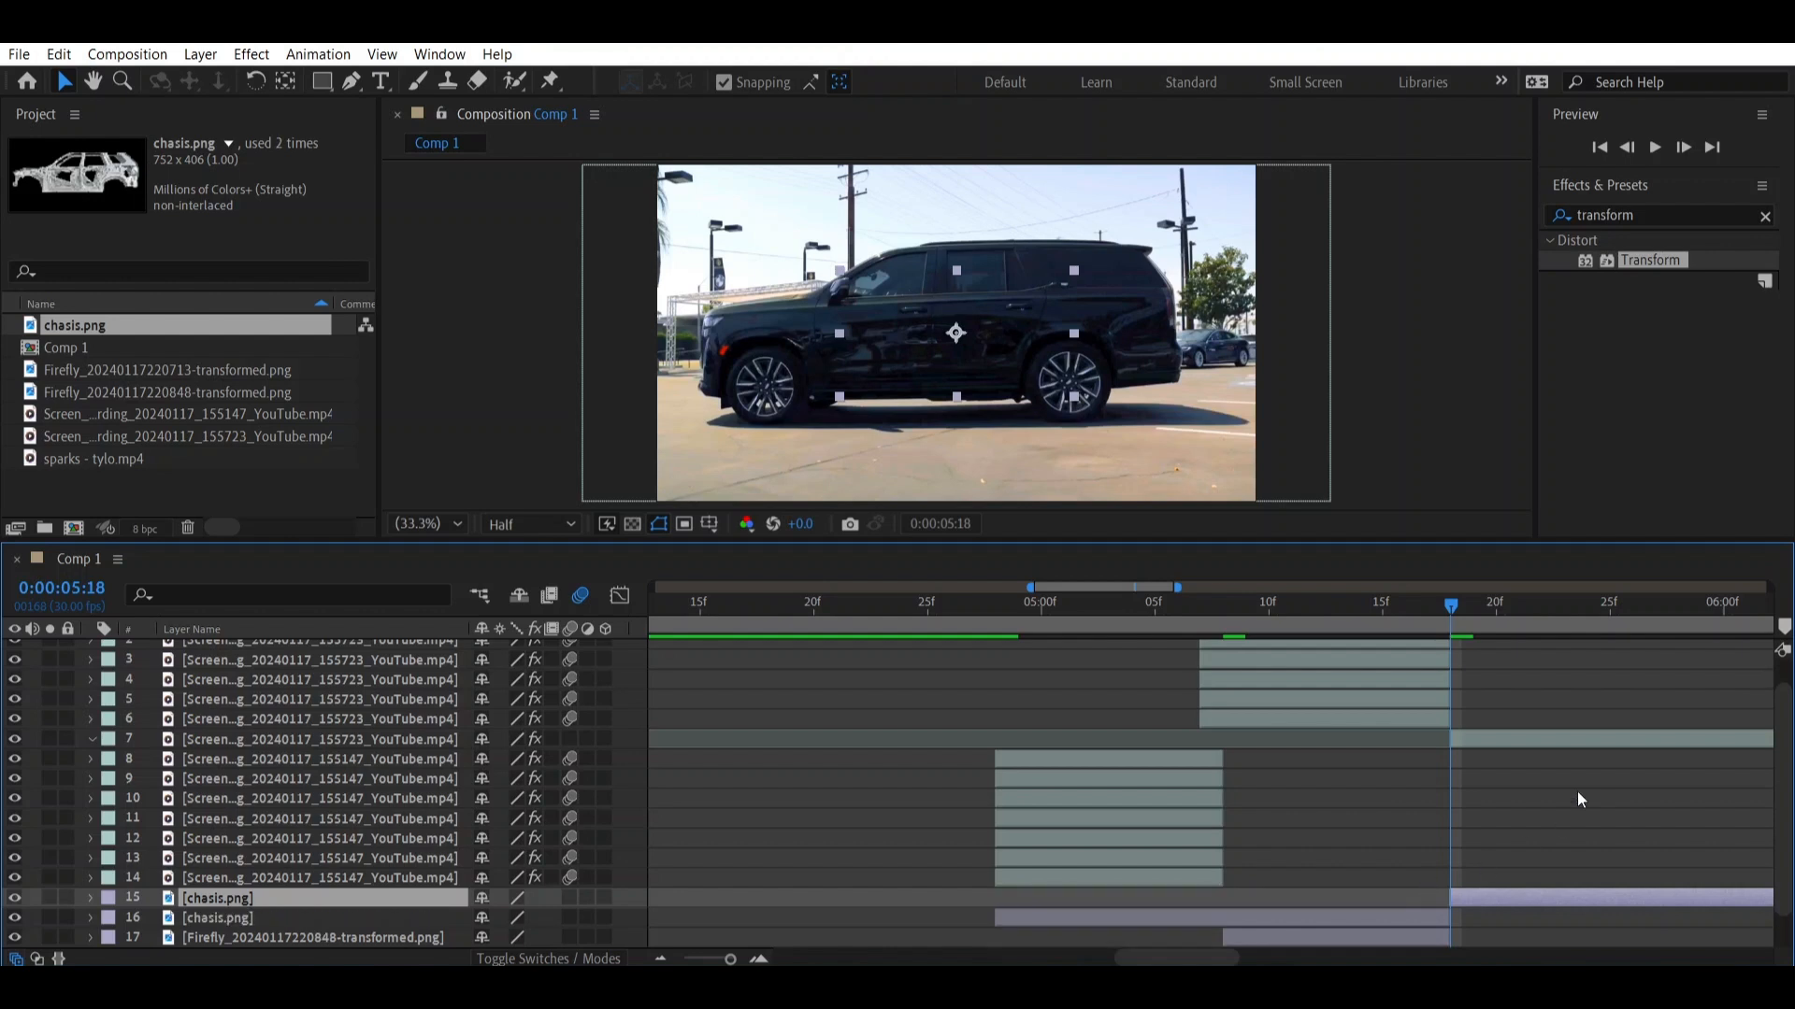
pyautogui.press('Delete')
# Find the Tint effect and apply it to the chasis.png layer
pyautogui.scroll(-1, 1356, 804)
pyautogui.moveTo(1181, 626); pyautogui.dragTo(1051, 625)
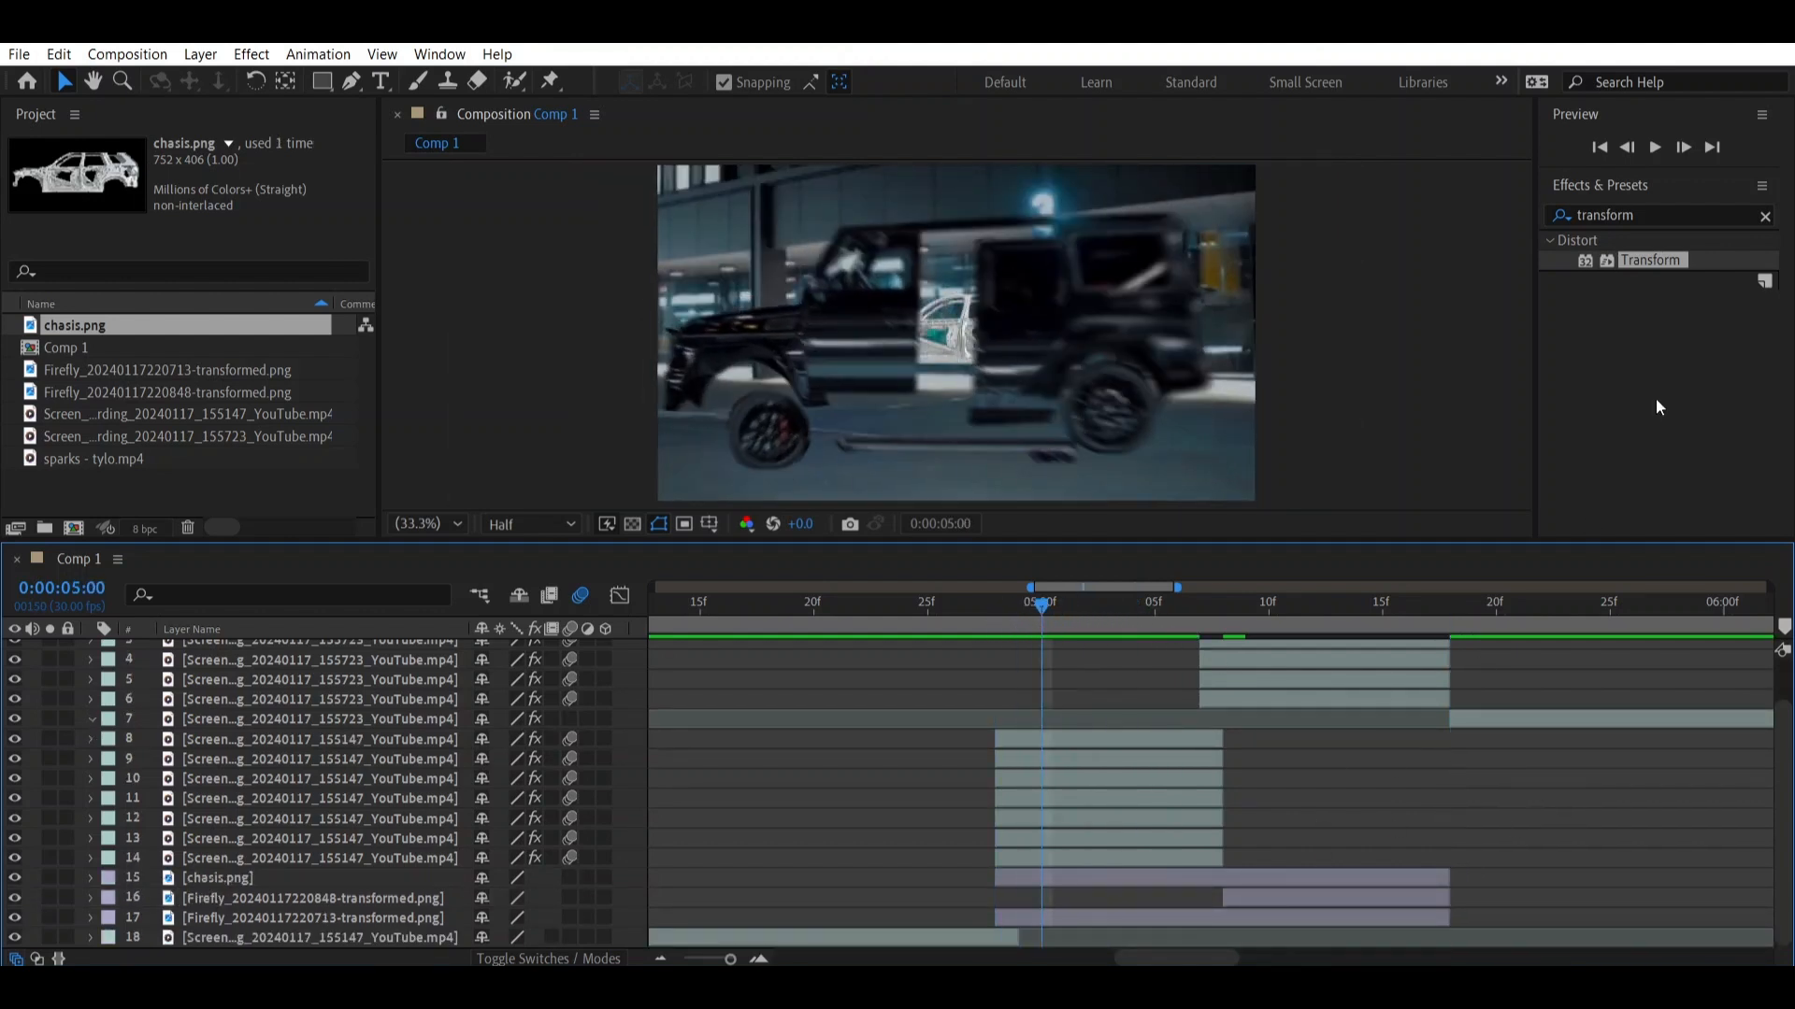
pyautogui.click(1765, 216)
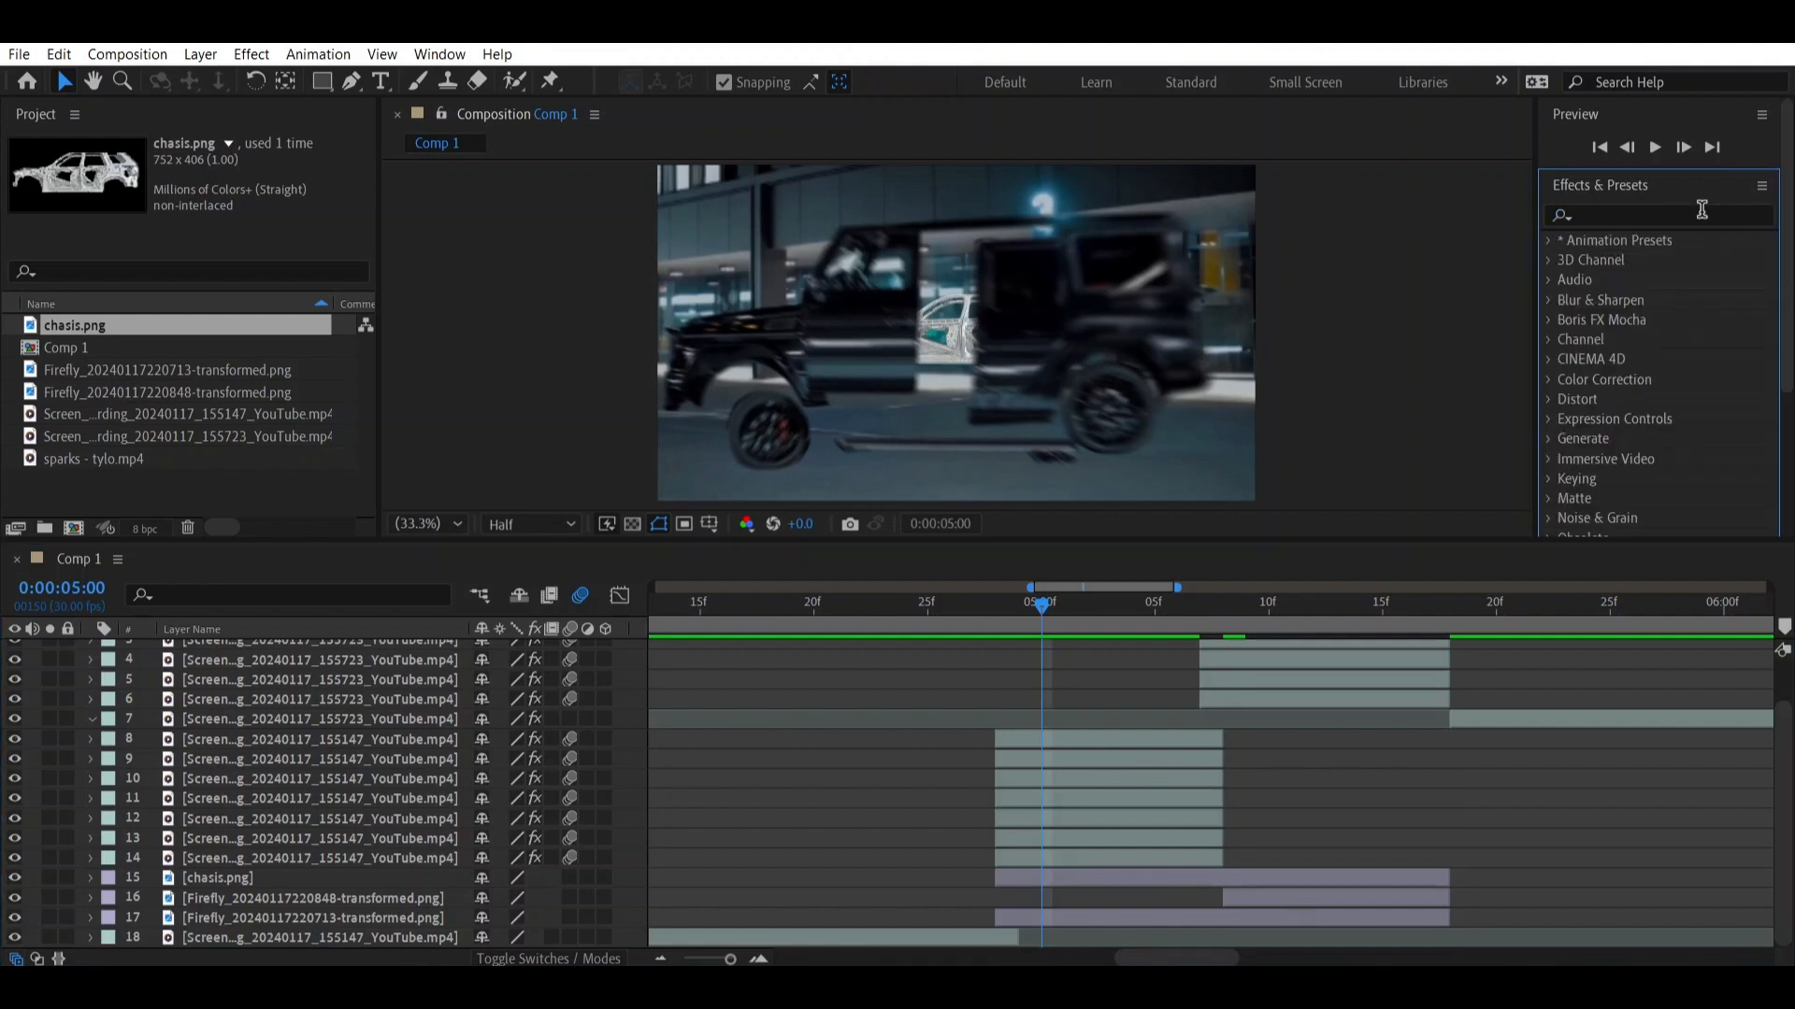
pyautogui.click(1701, 210)
pyautogui.write('tint')
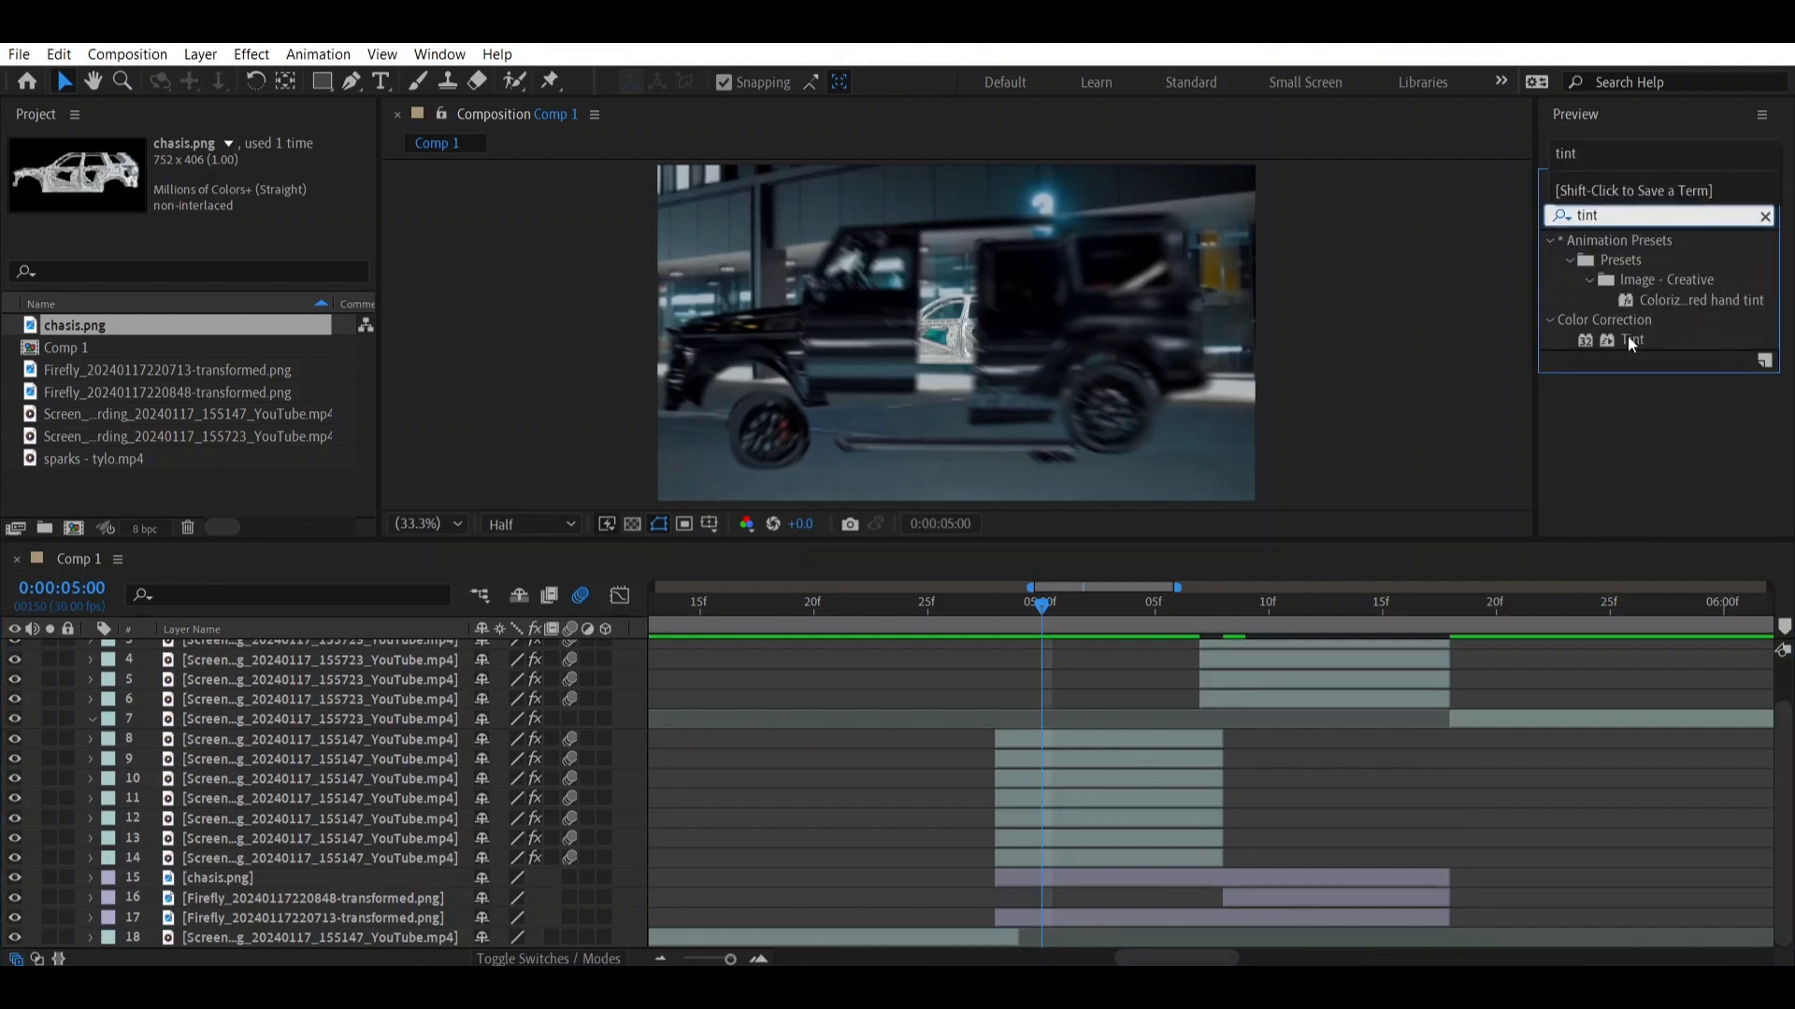
pyautogui.moveTo(1631, 344); pyautogui.dragTo(1063, 877)
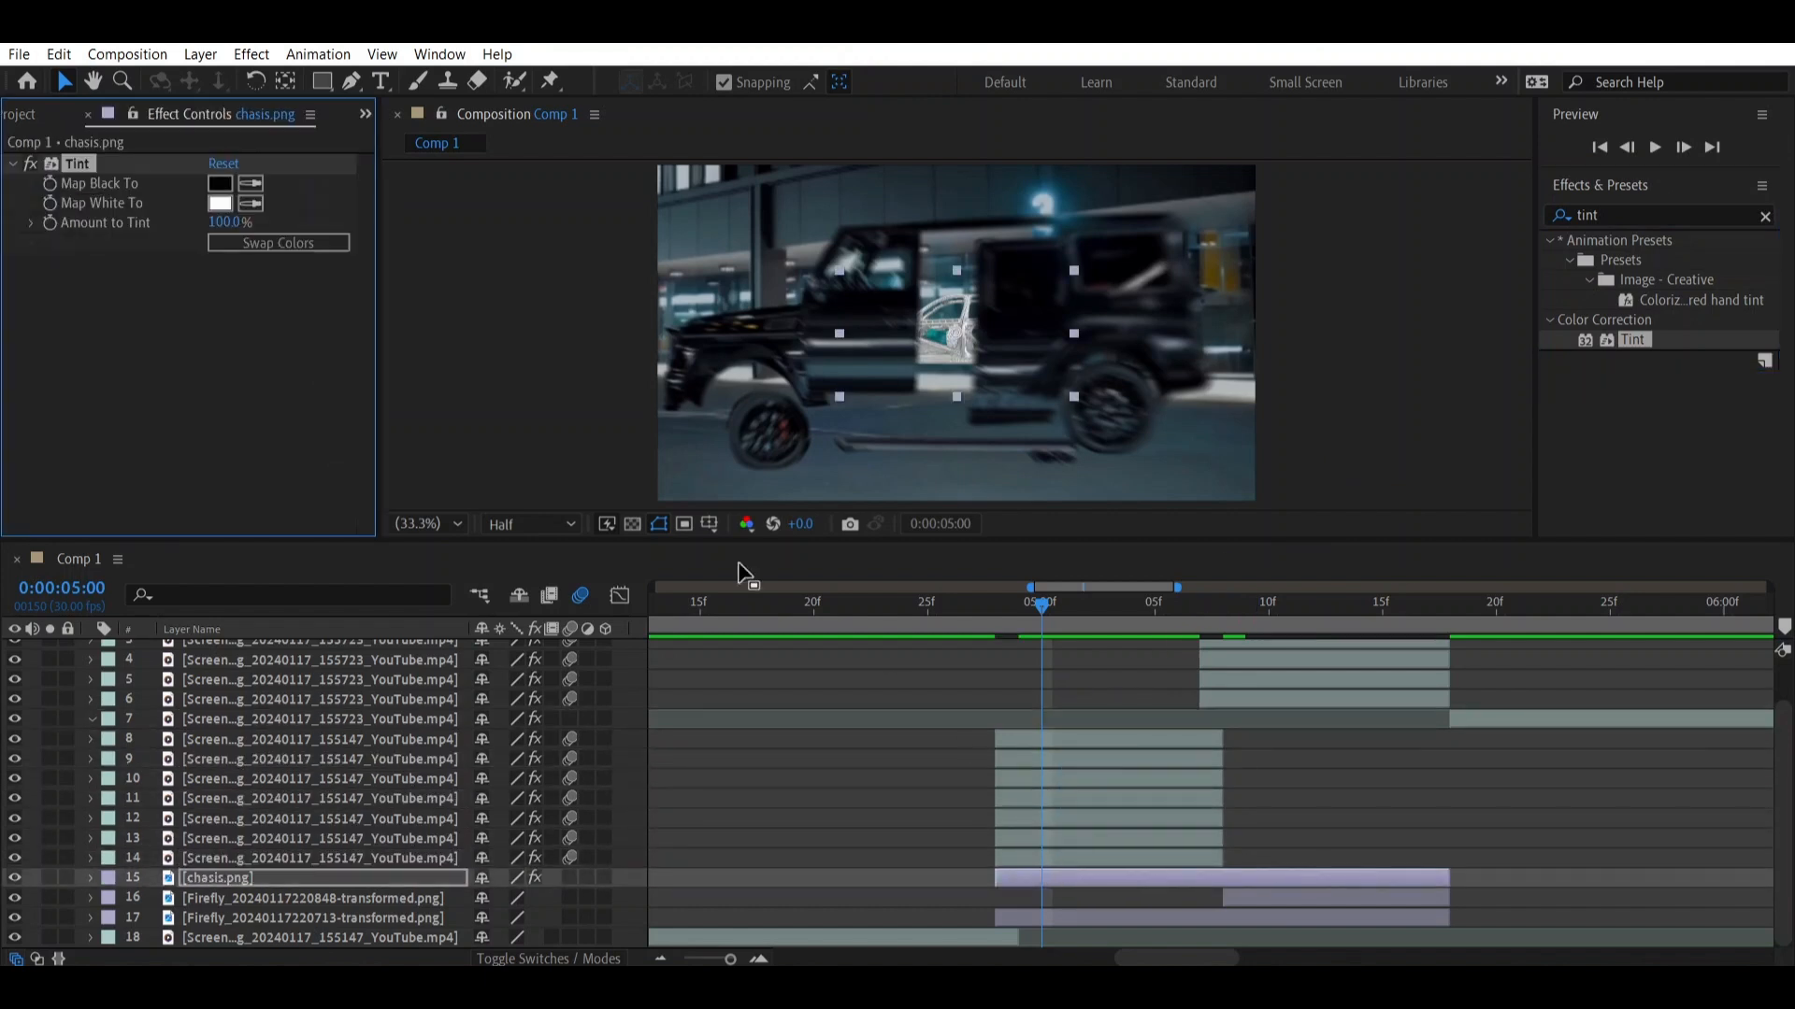
# Set the chassis Tint effect to map white to black (000000) with an Amount to Tint of 41%
pyautogui.click(221, 203)
pyautogui.click(1228, 691)
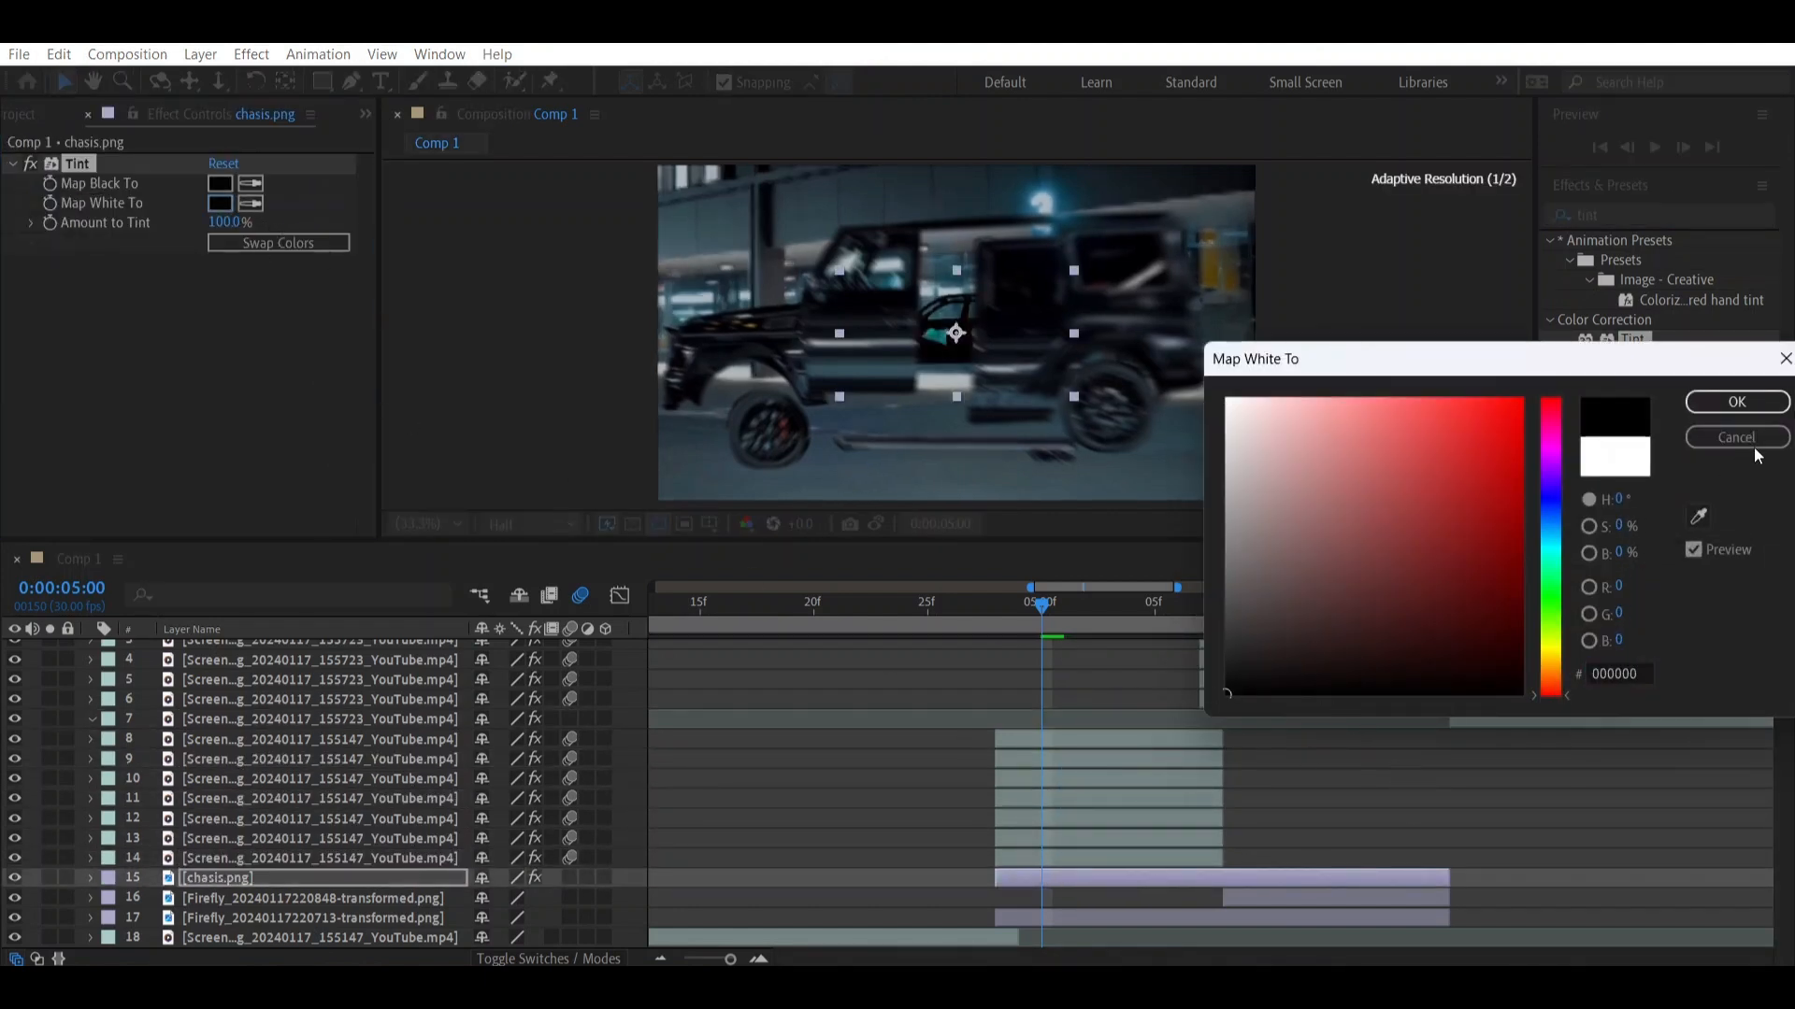
pyautogui.click(1736, 402)
pyautogui.moveTo(229, 223)
pyautogui.mouseDown()
pyautogui.moveTo(196, 223)
pyautogui.moveTo(262, 222)
pyautogui.mouseUp()
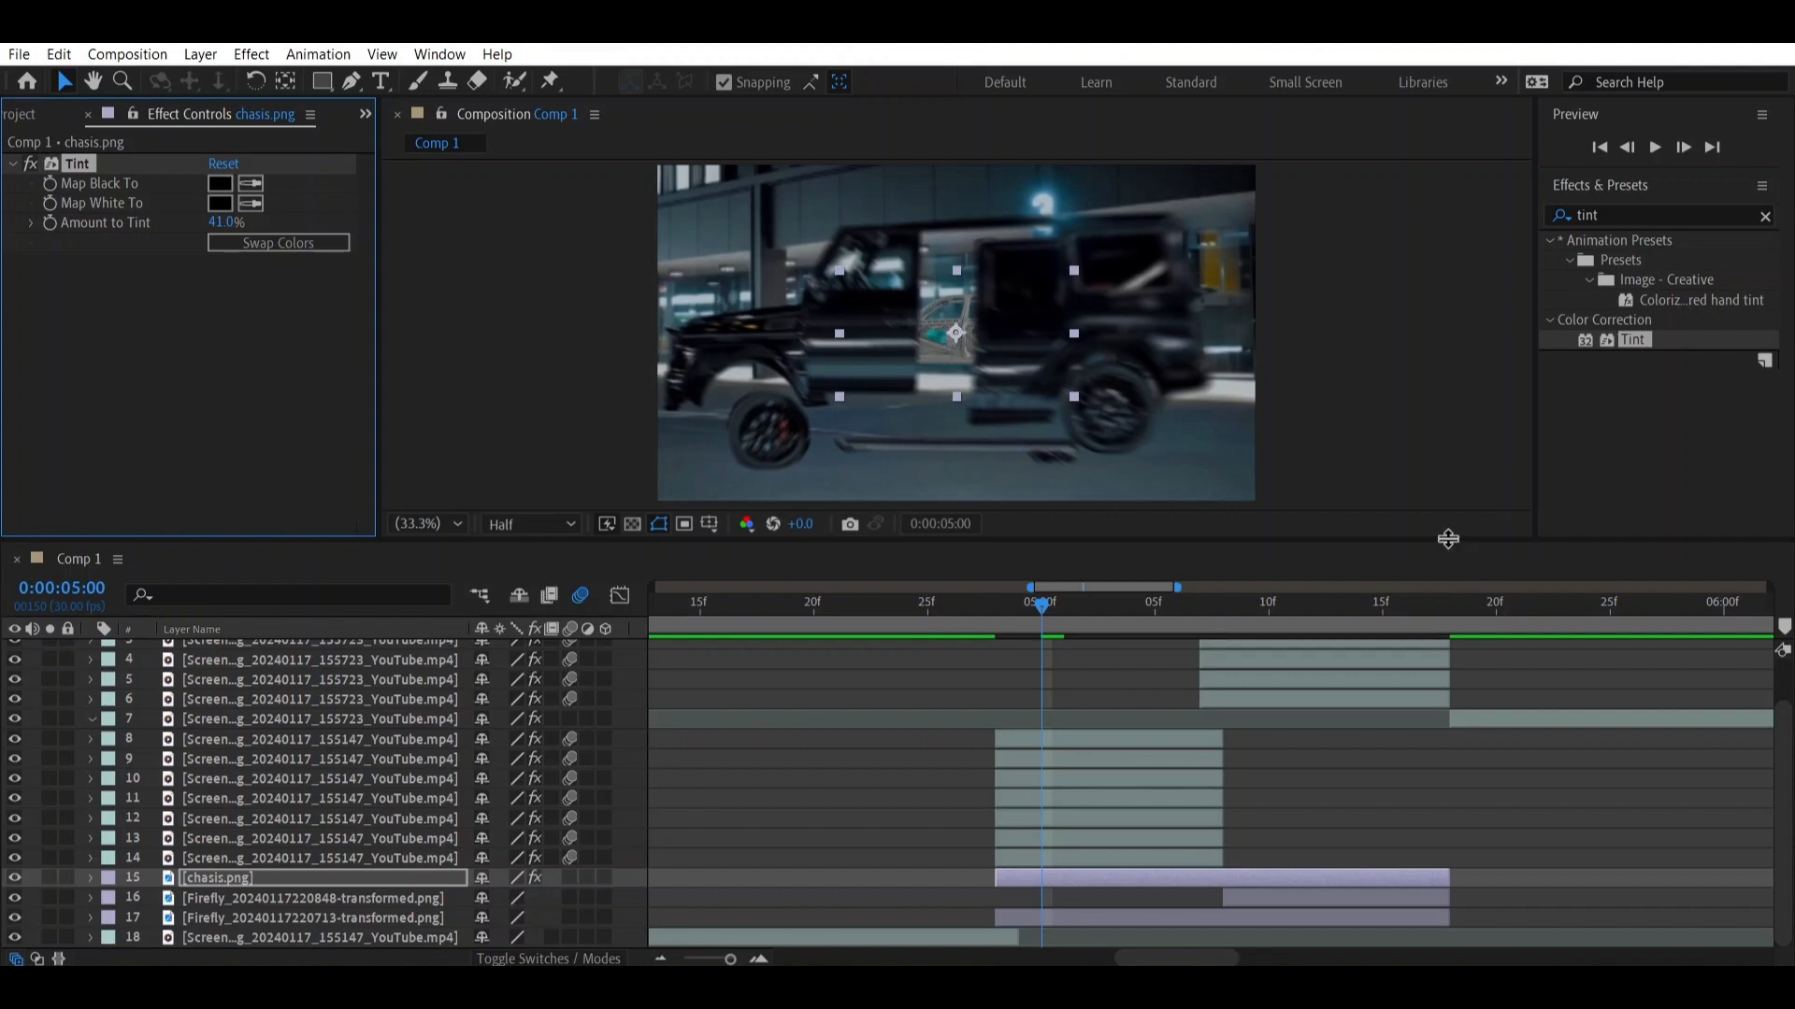
# Add a Scale keyframe of 32% to the chasis.png layer at 0:00:04:28
pyautogui.click(1032, 619)
pyautogui.press('s')
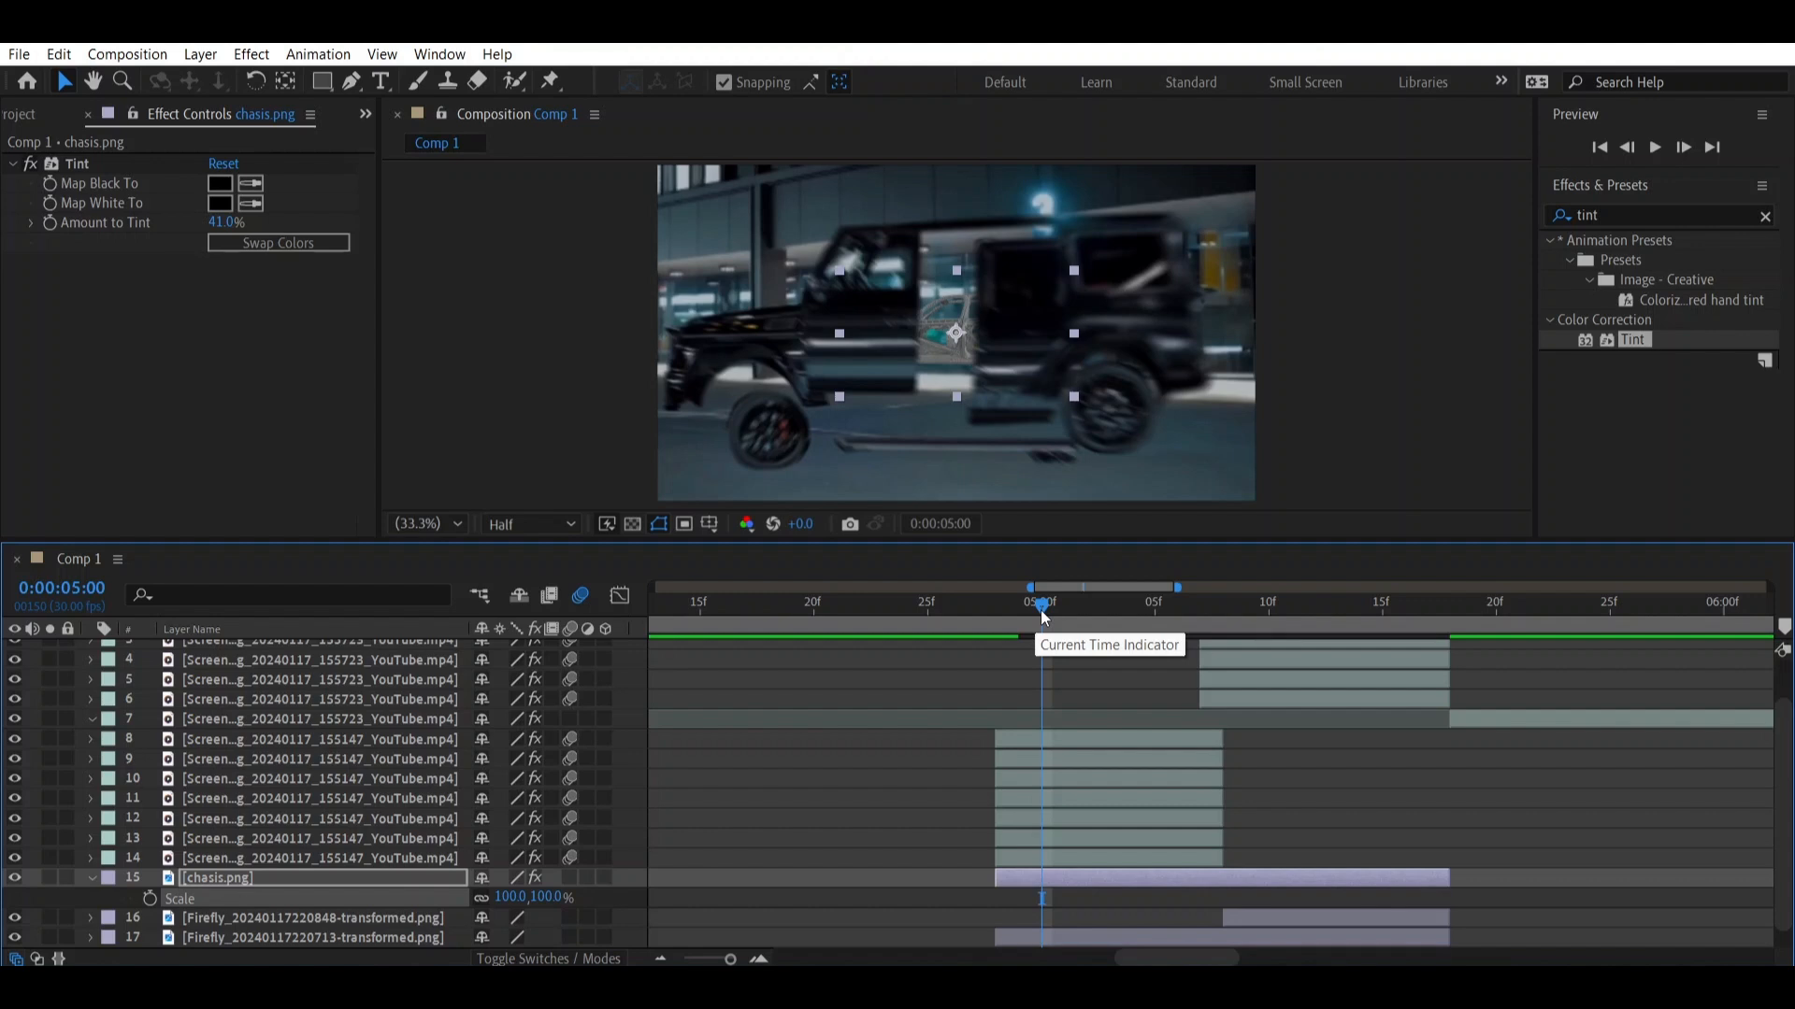
pyautogui.moveTo(1043, 615); pyautogui.dragTo(1004, 635)
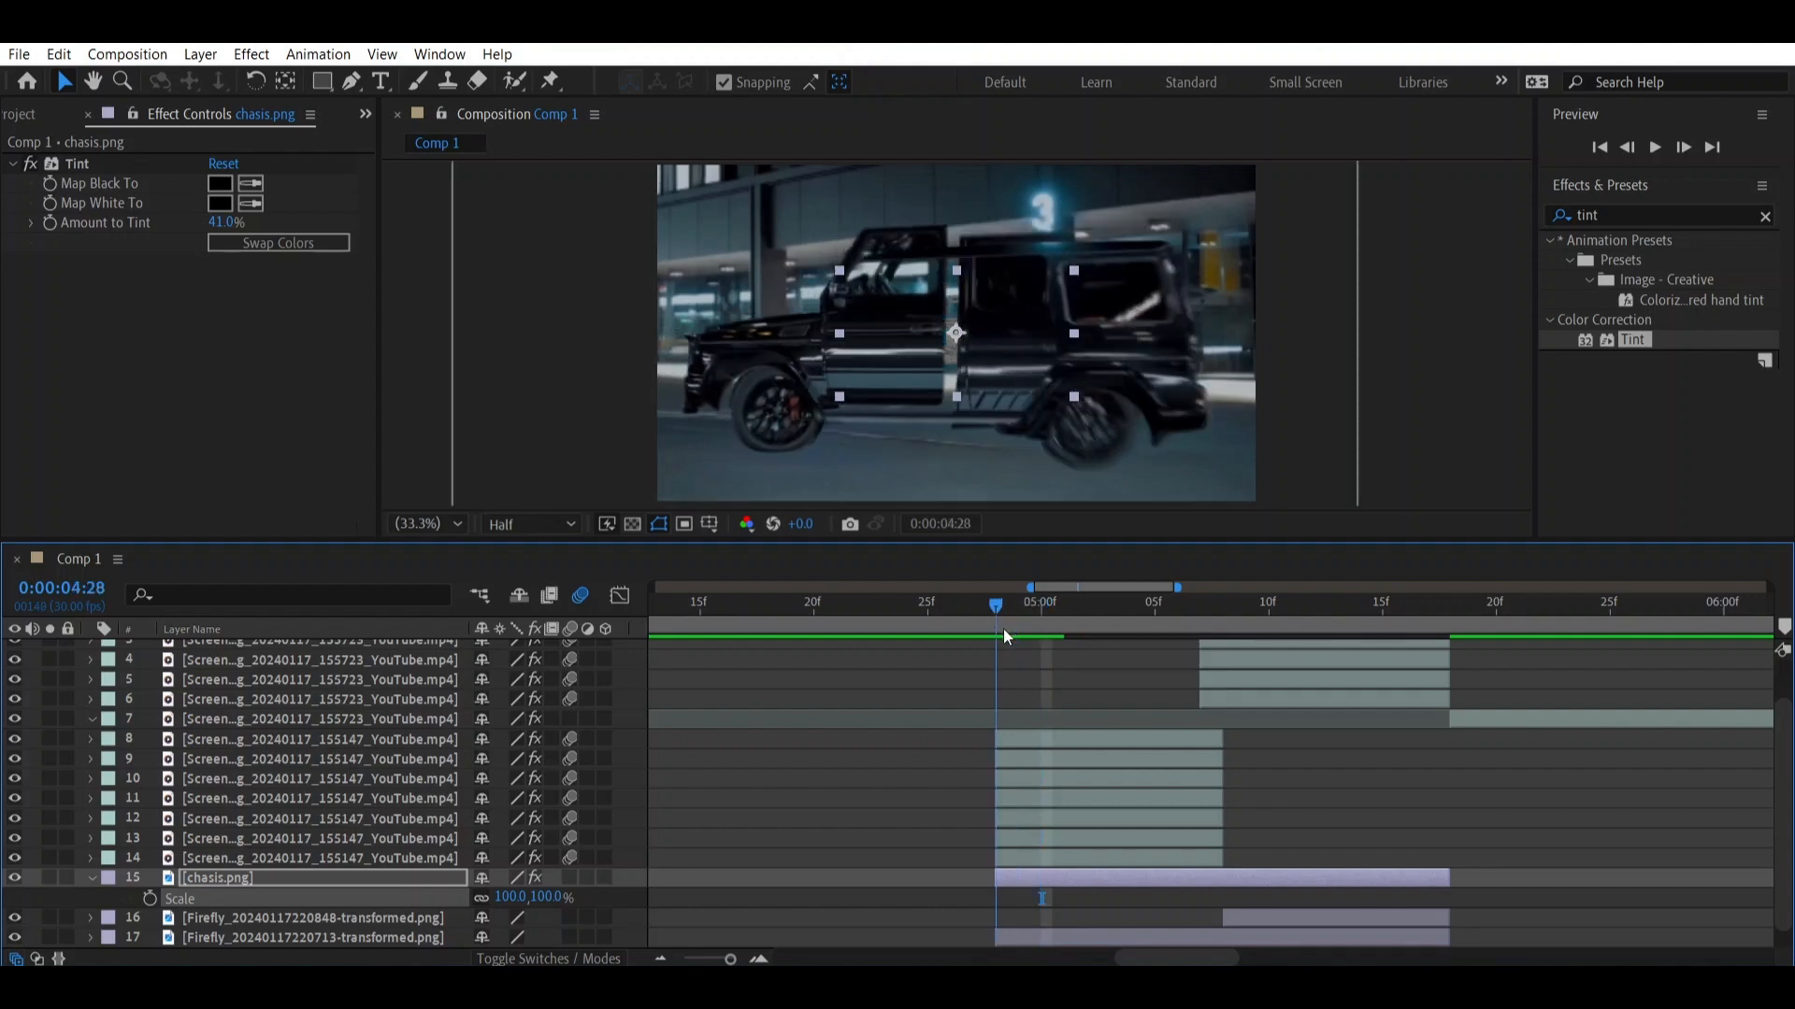
pyautogui.click(150, 900)
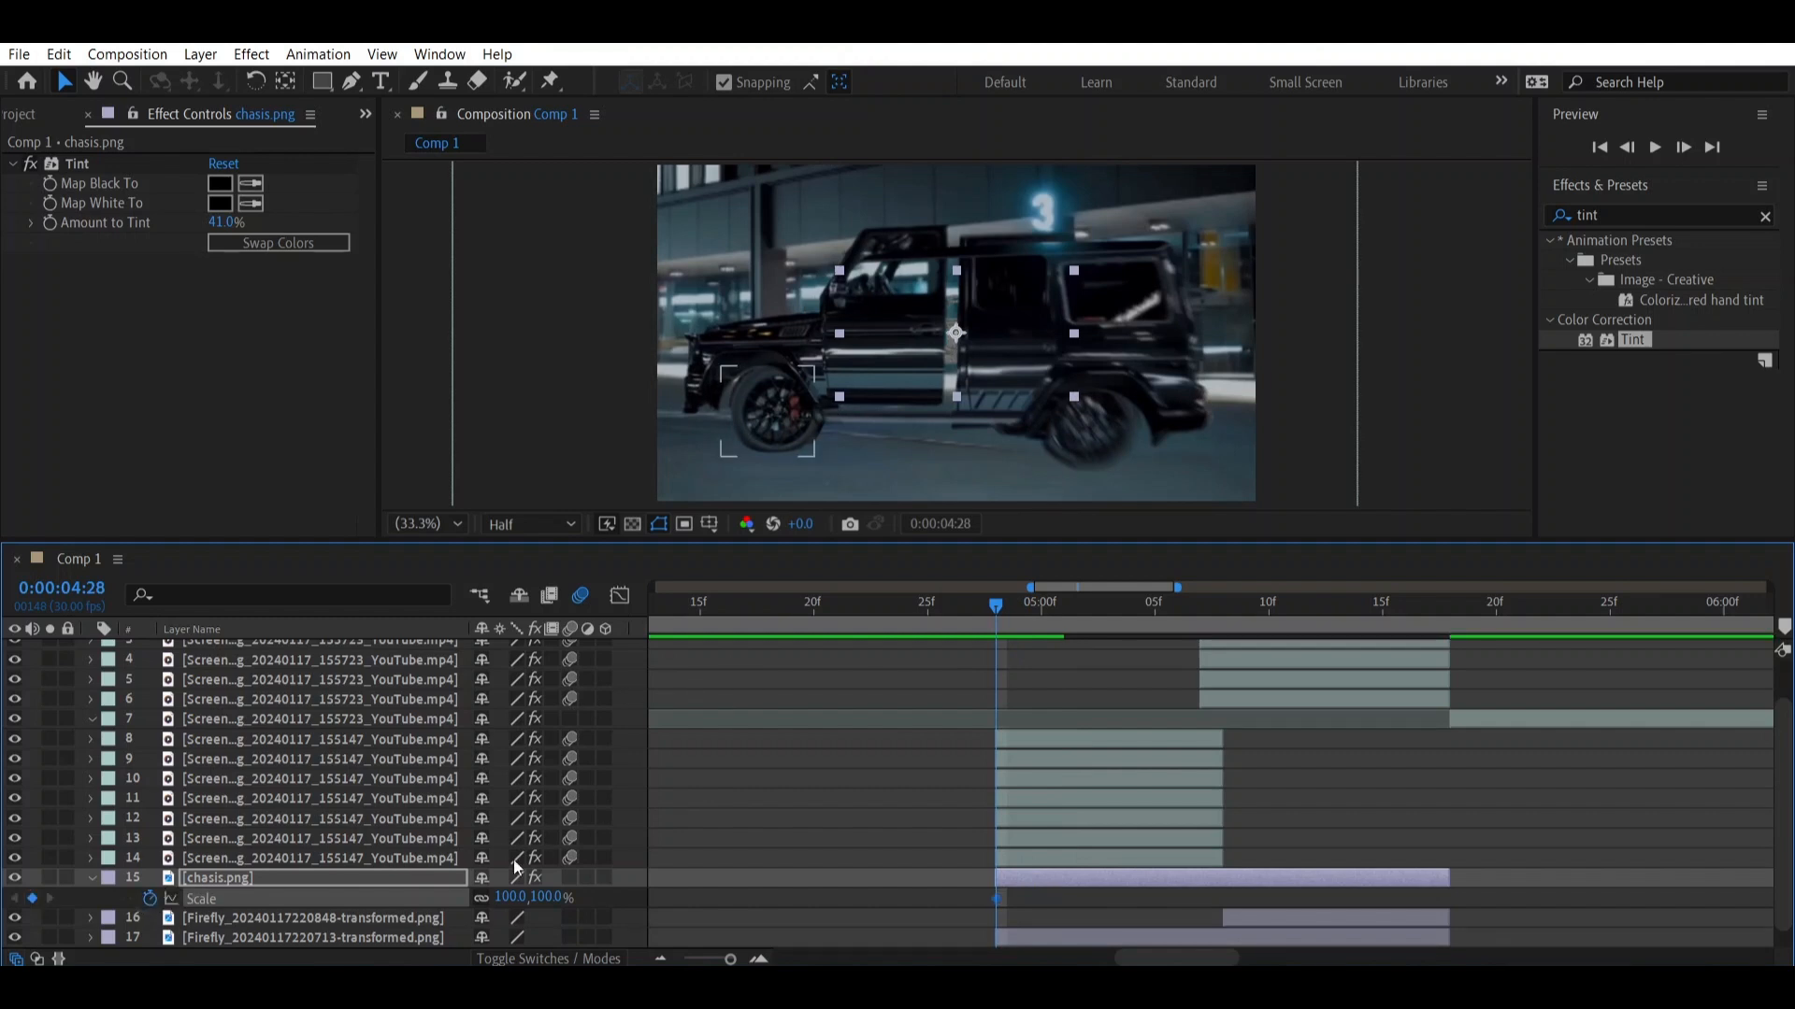
pyautogui.moveTo(512, 897); pyautogui.dragTo(444, 898)
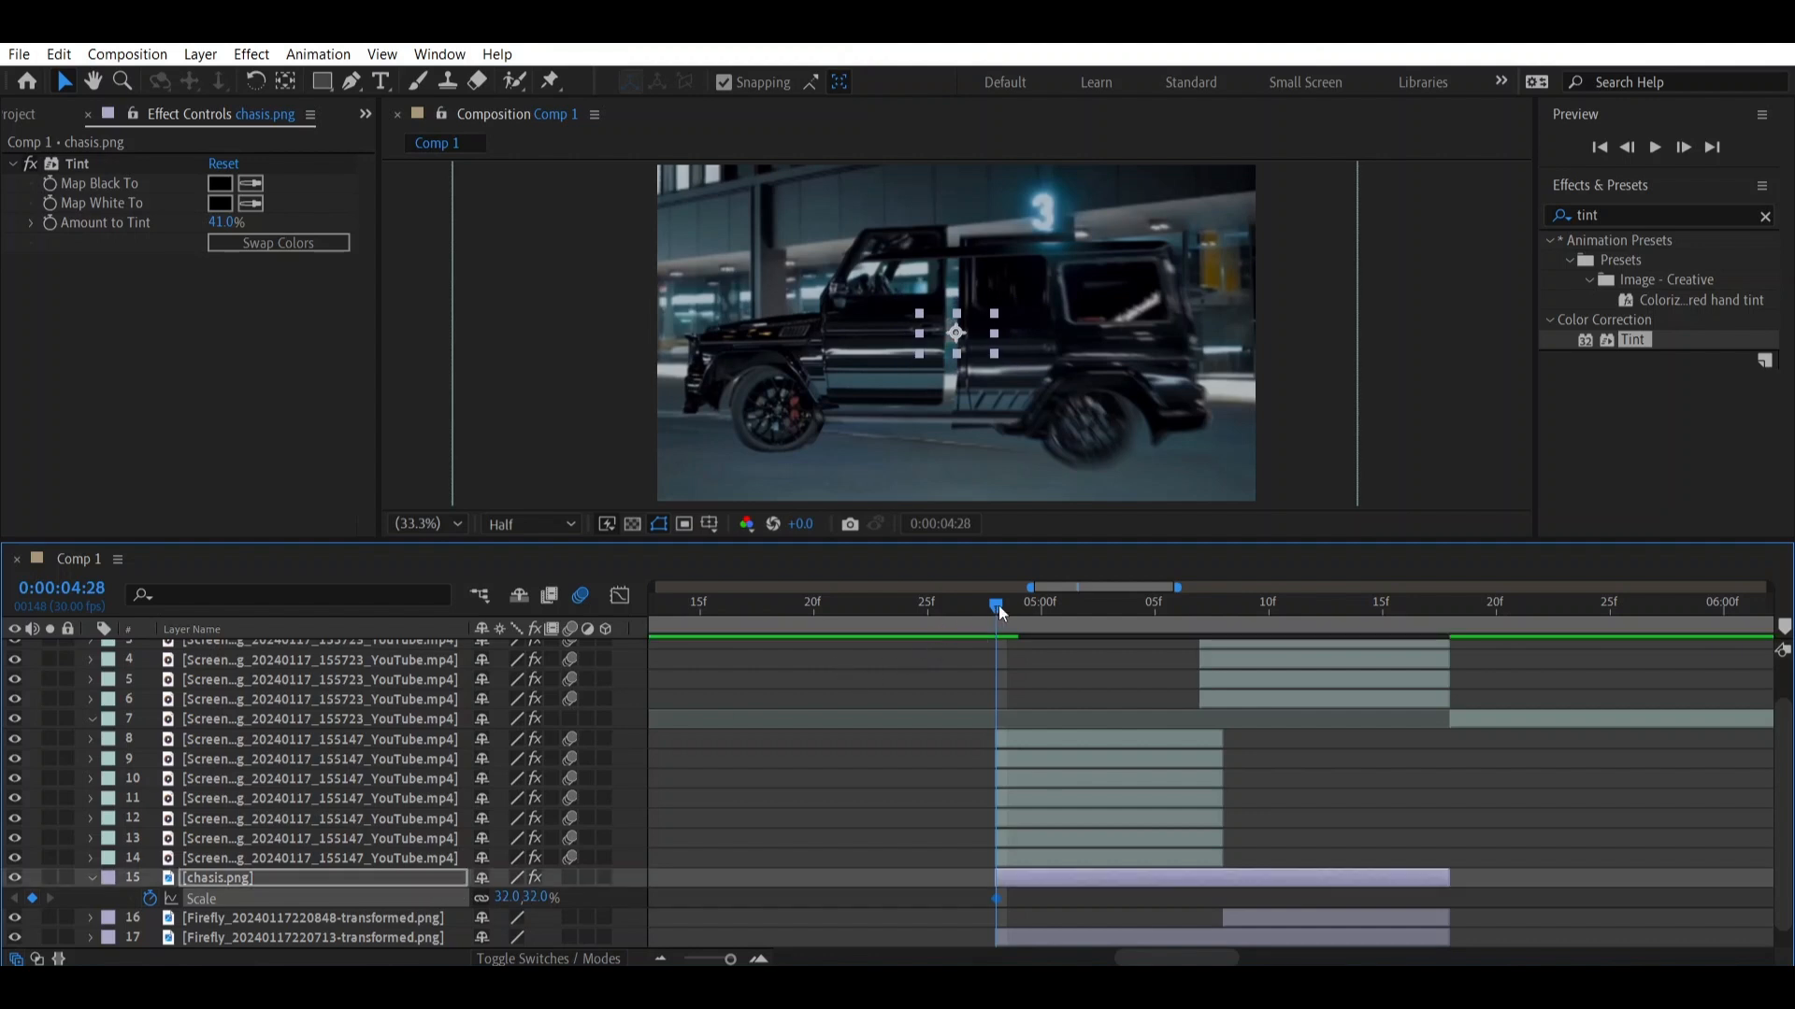
# Set the chassis Scale to 144% at 0:00:05:00 and add a keyframe holding that value at 0:00:05:15
pyautogui.moveTo(998, 606); pyautogui.dragTo(1028, 606)
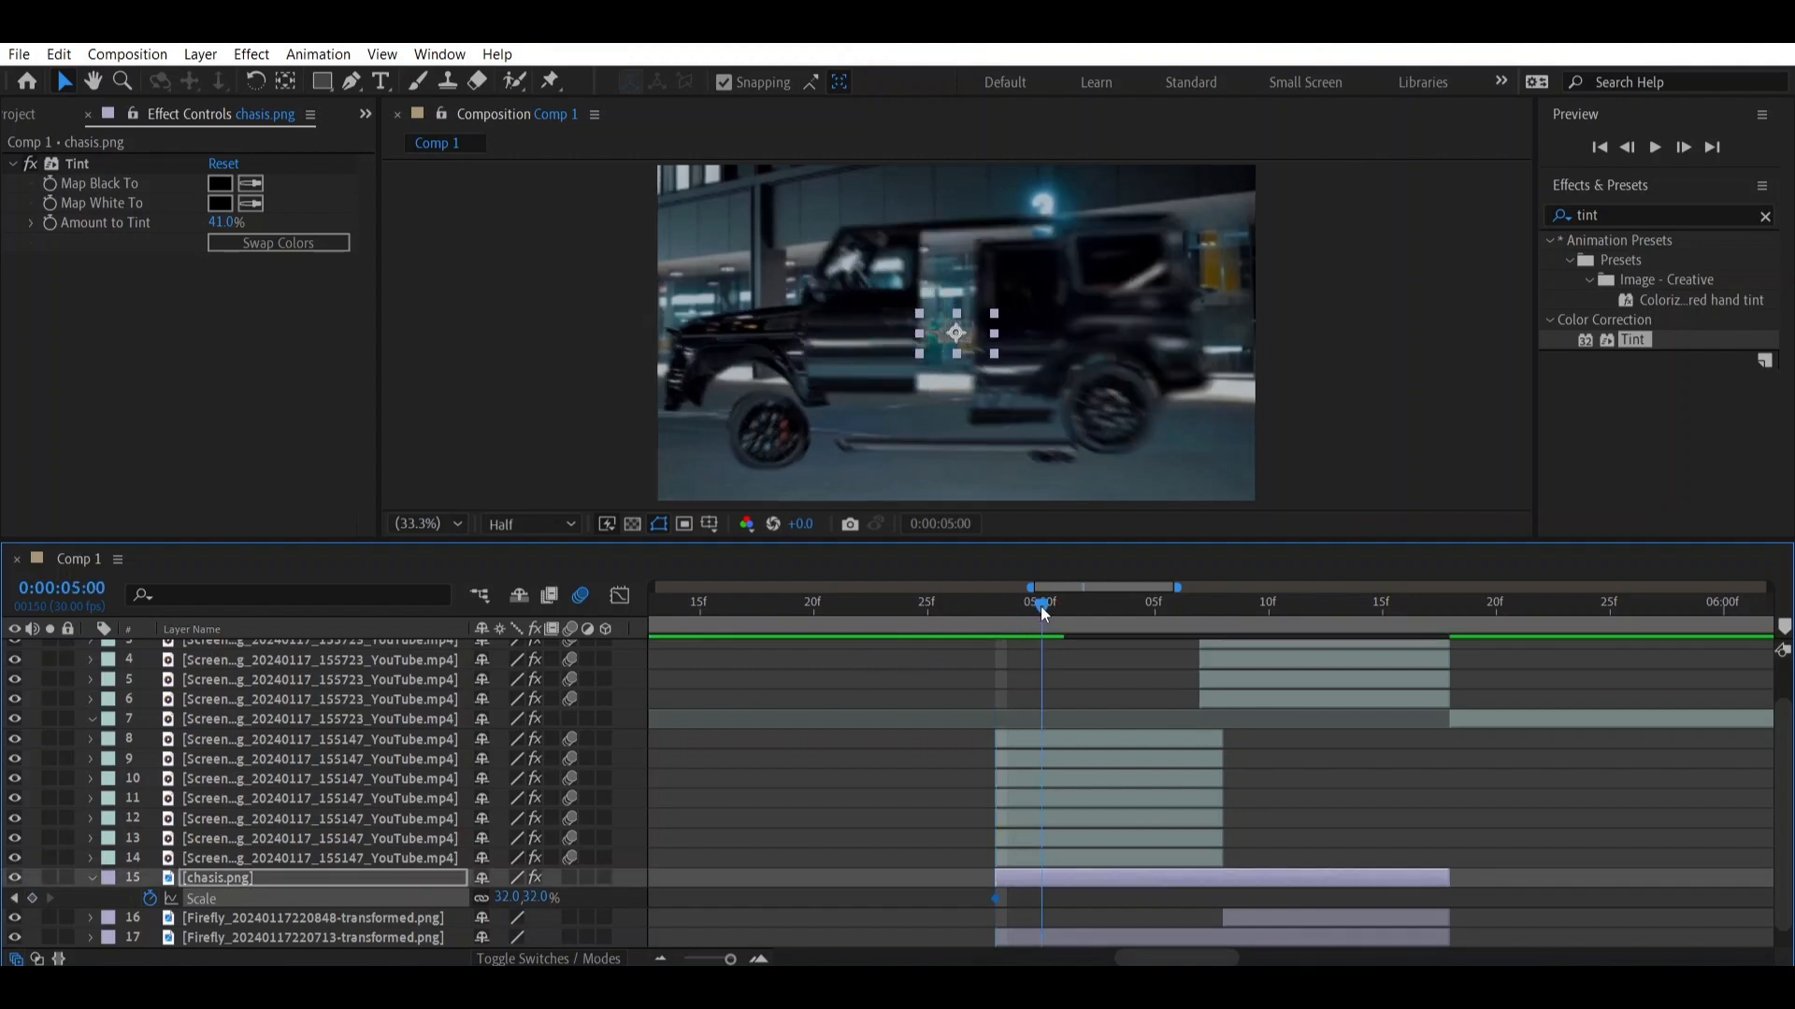
pyautogui.moveTo(509, 898); pyautogui.dragTo(668, 923)
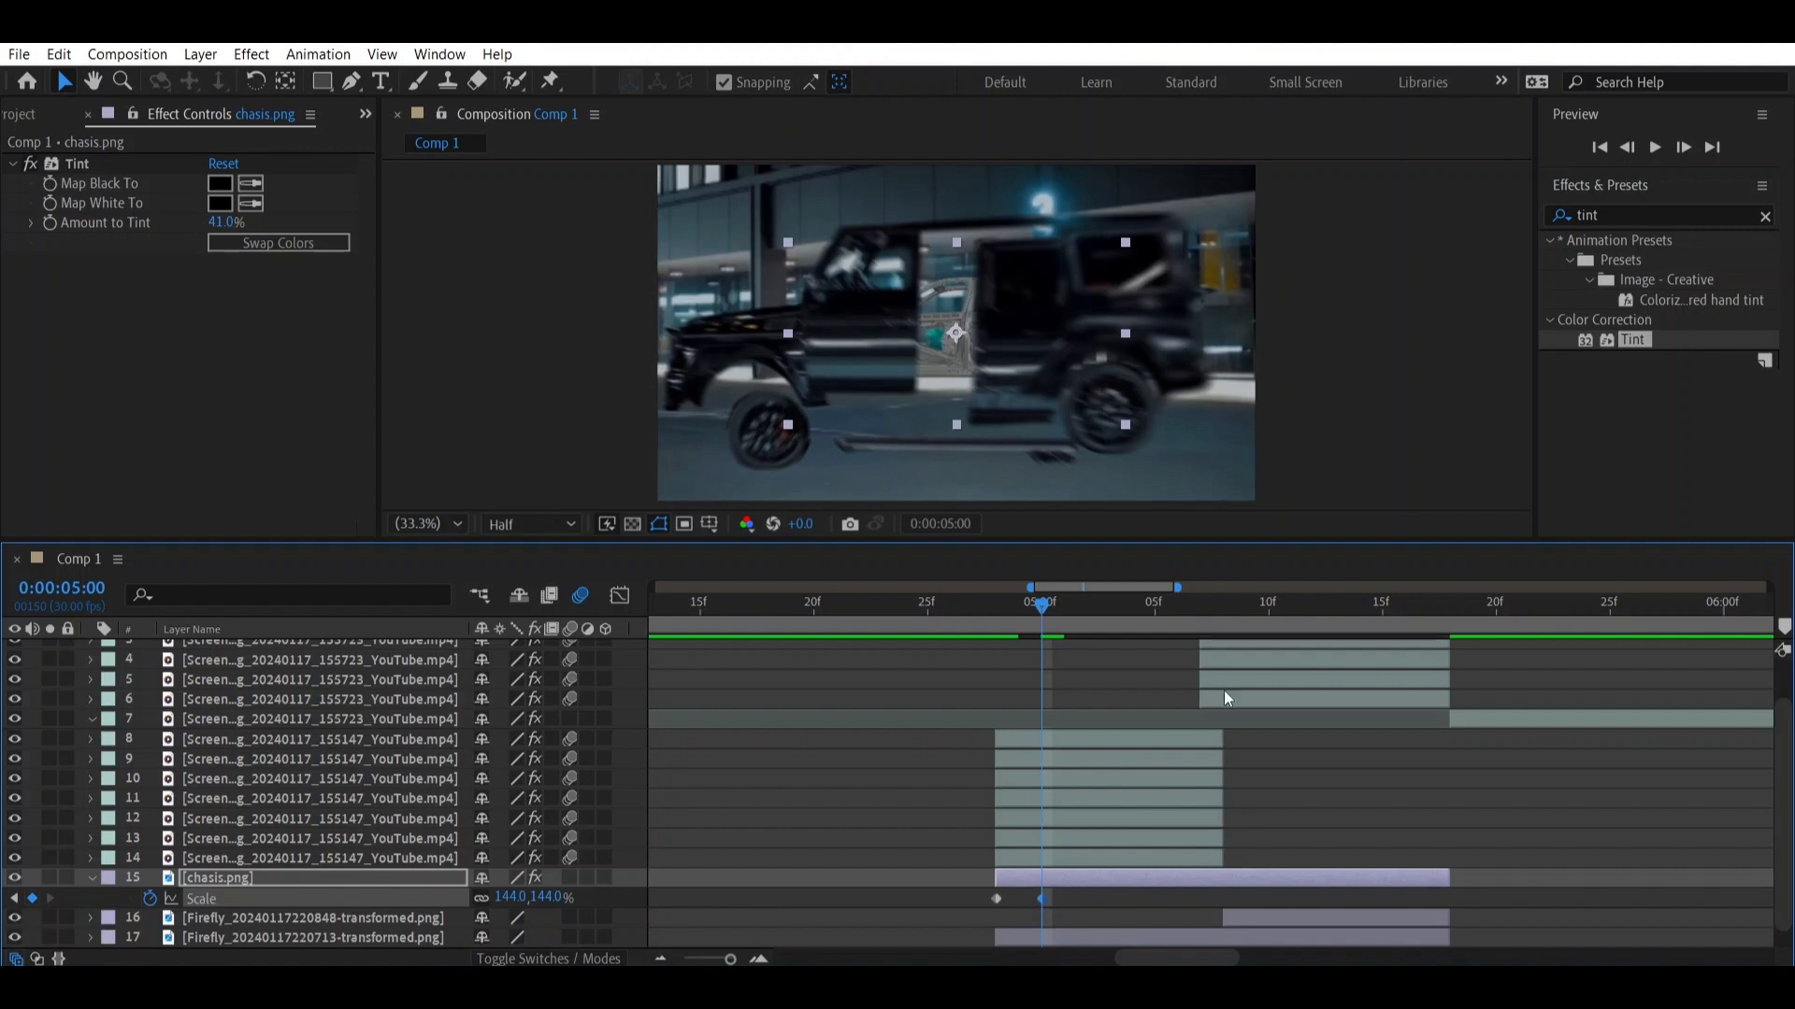
pyautogui.moveTo(1333, 608); pyautogui.dragTo(1386, 620)
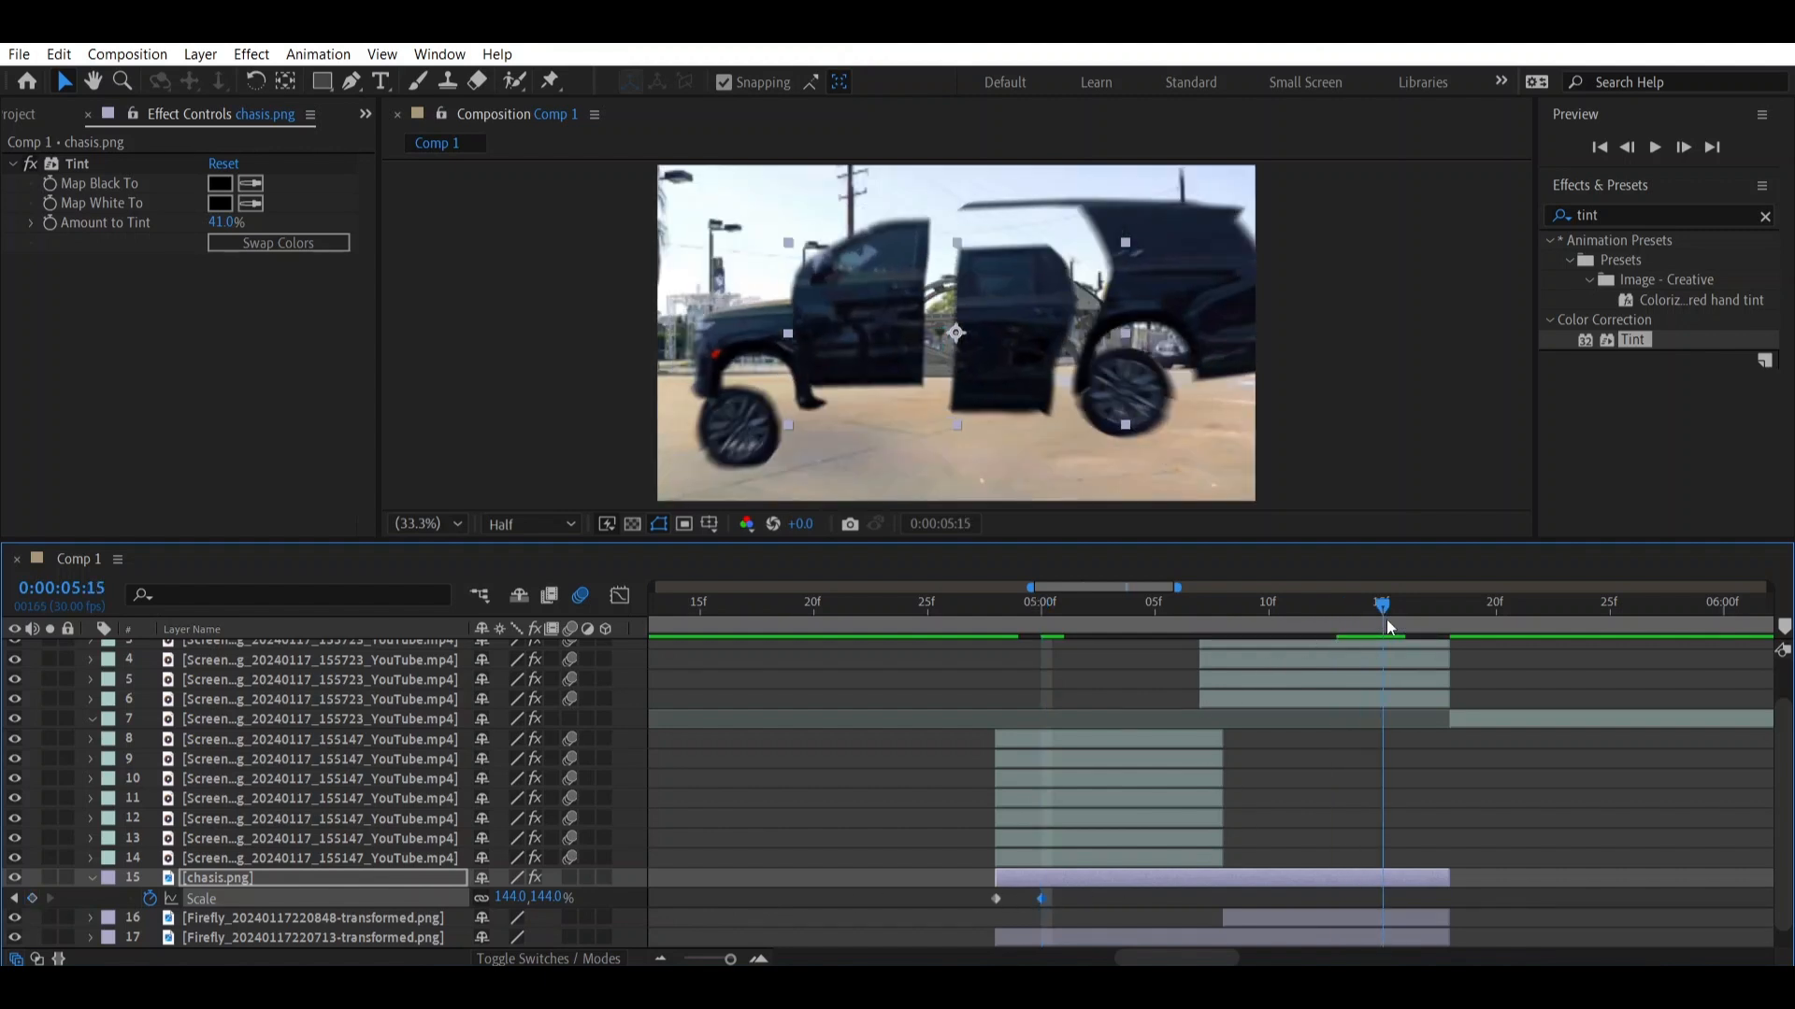
pyautogui.click(31, 898)
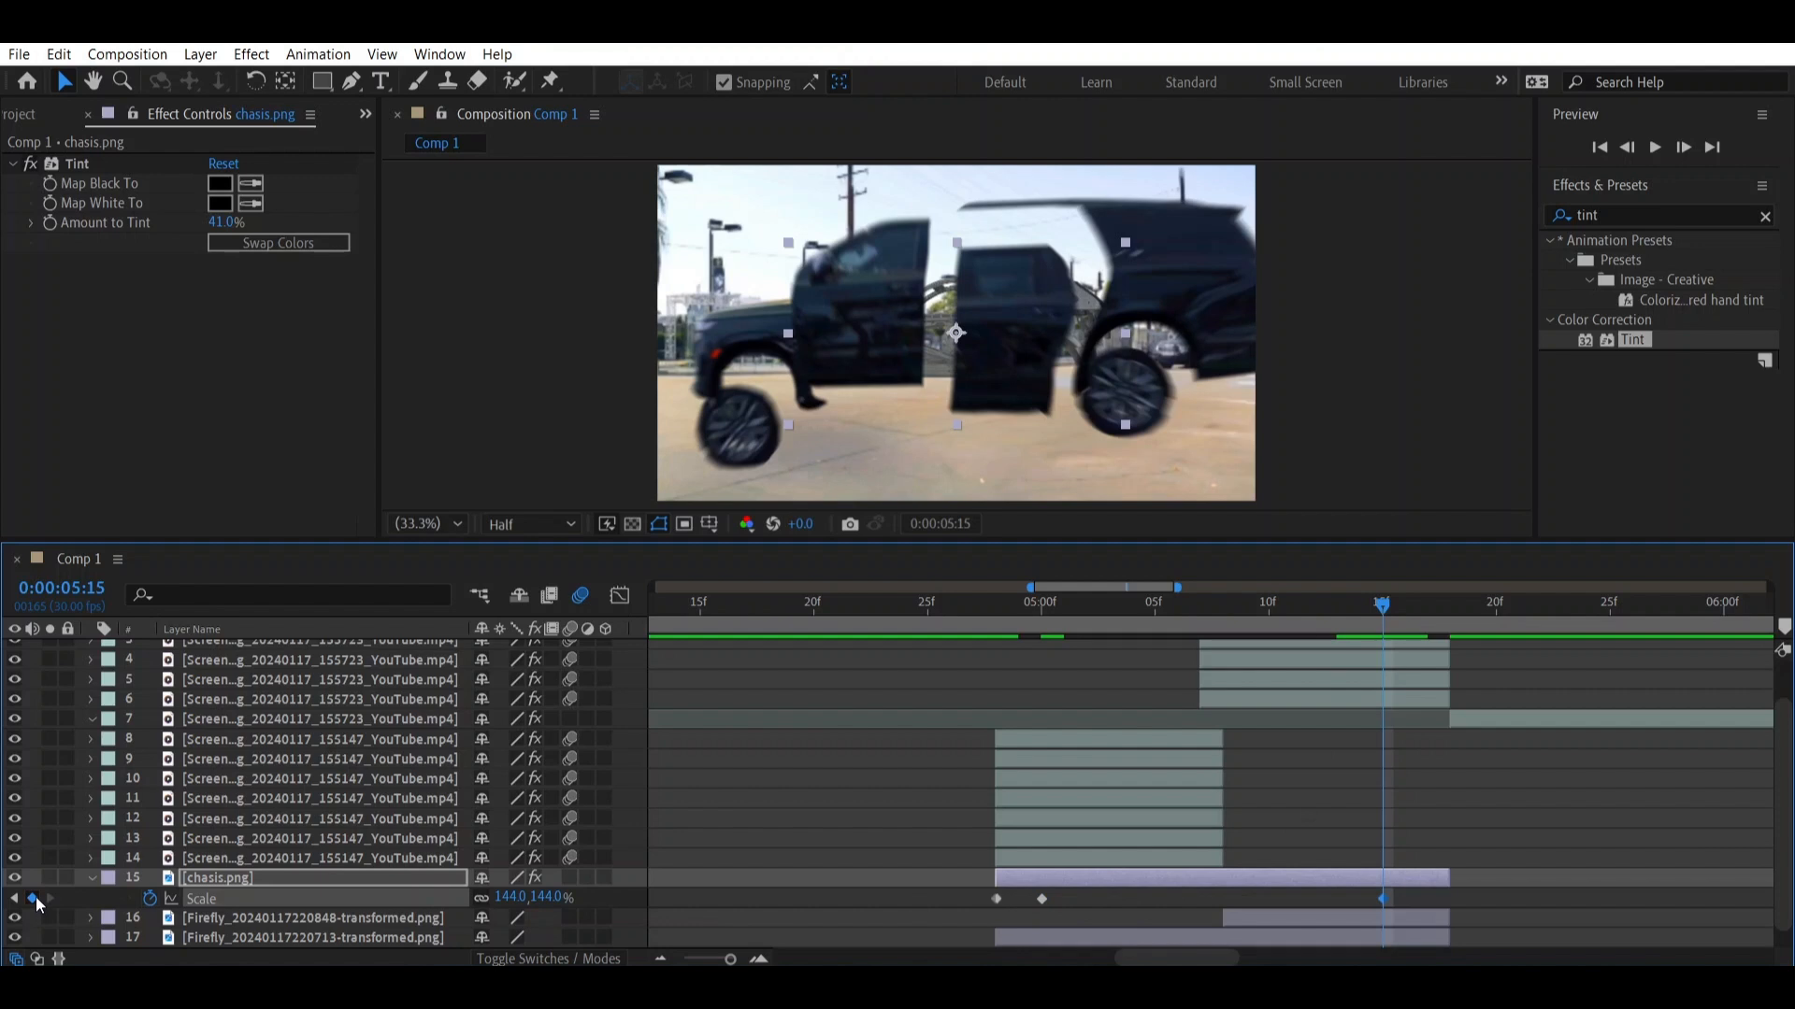
# Set the chasis.png layer's Scale to 40% at 0:00:05:18 and enable motion blur on the layer
pyautogui.moveTo(1380, 616); pyautogui.dragTo(1439, 626)
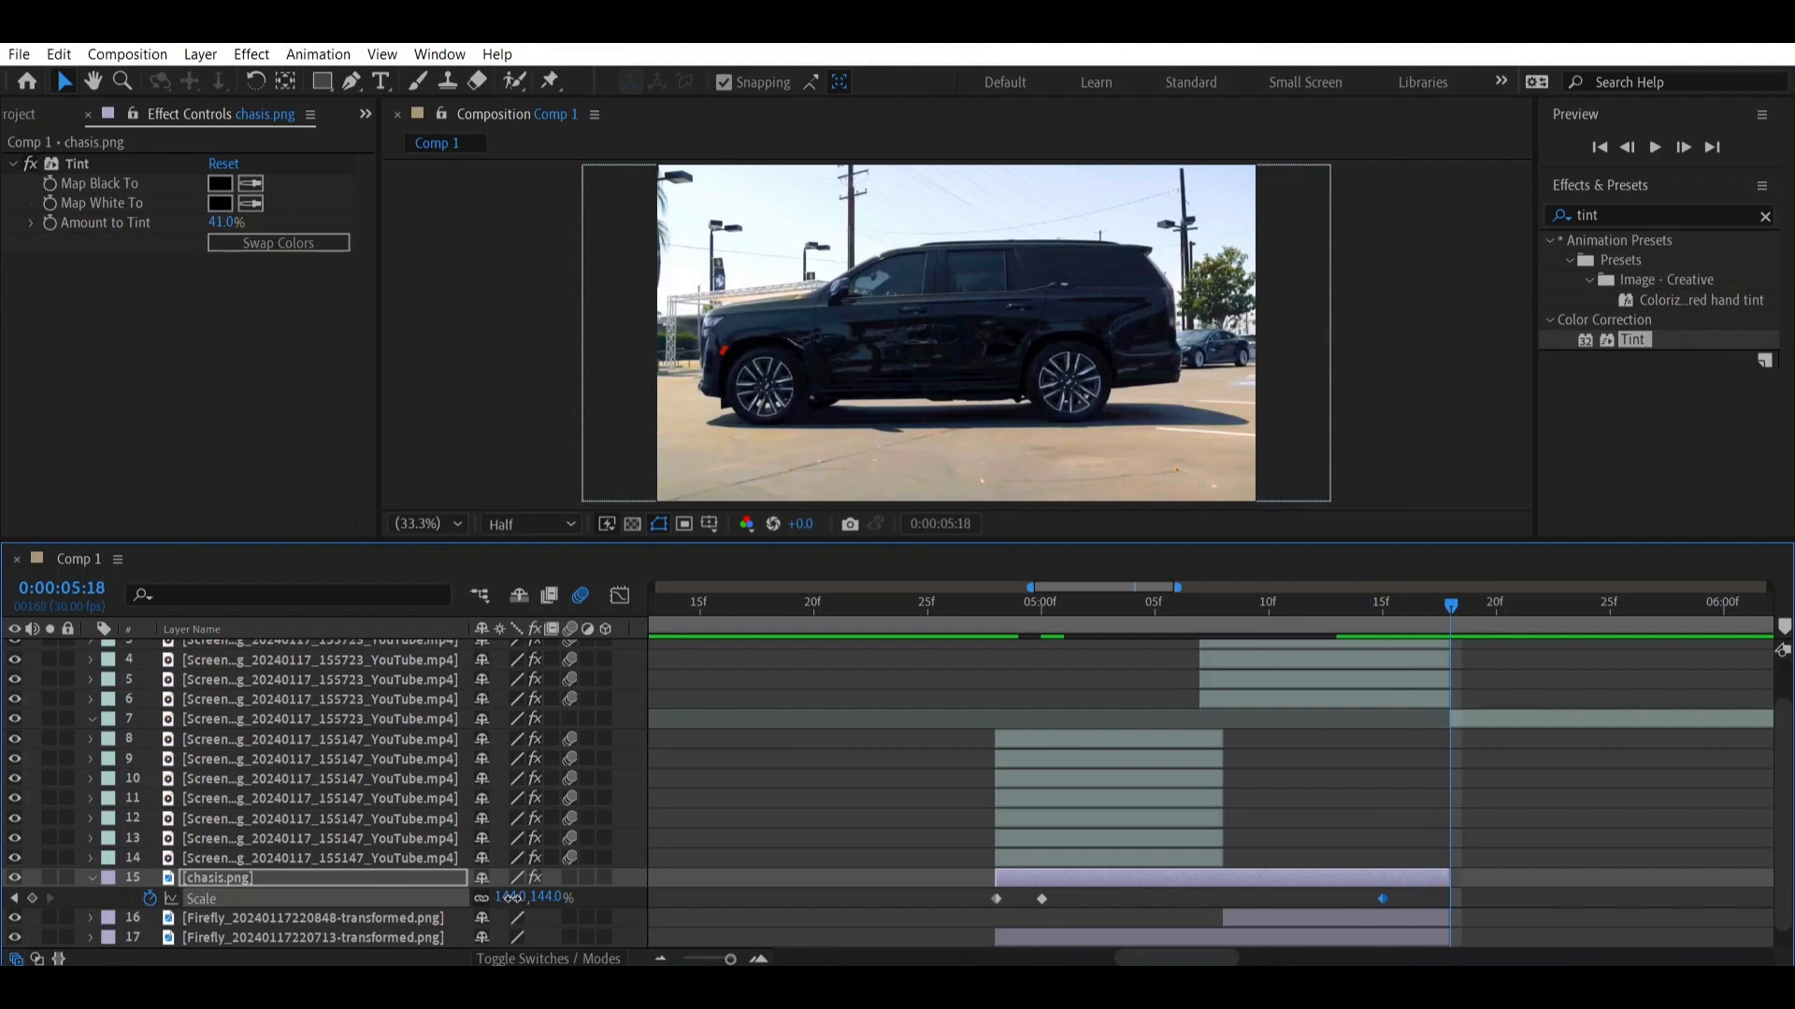
pyautogui.moveTo(505, 898); pyautogui.dragTo(414, 920)
pyautogui.moveTo(996, 609); pyautogui.dragTo(905, 610)
pyautogui.press('space')
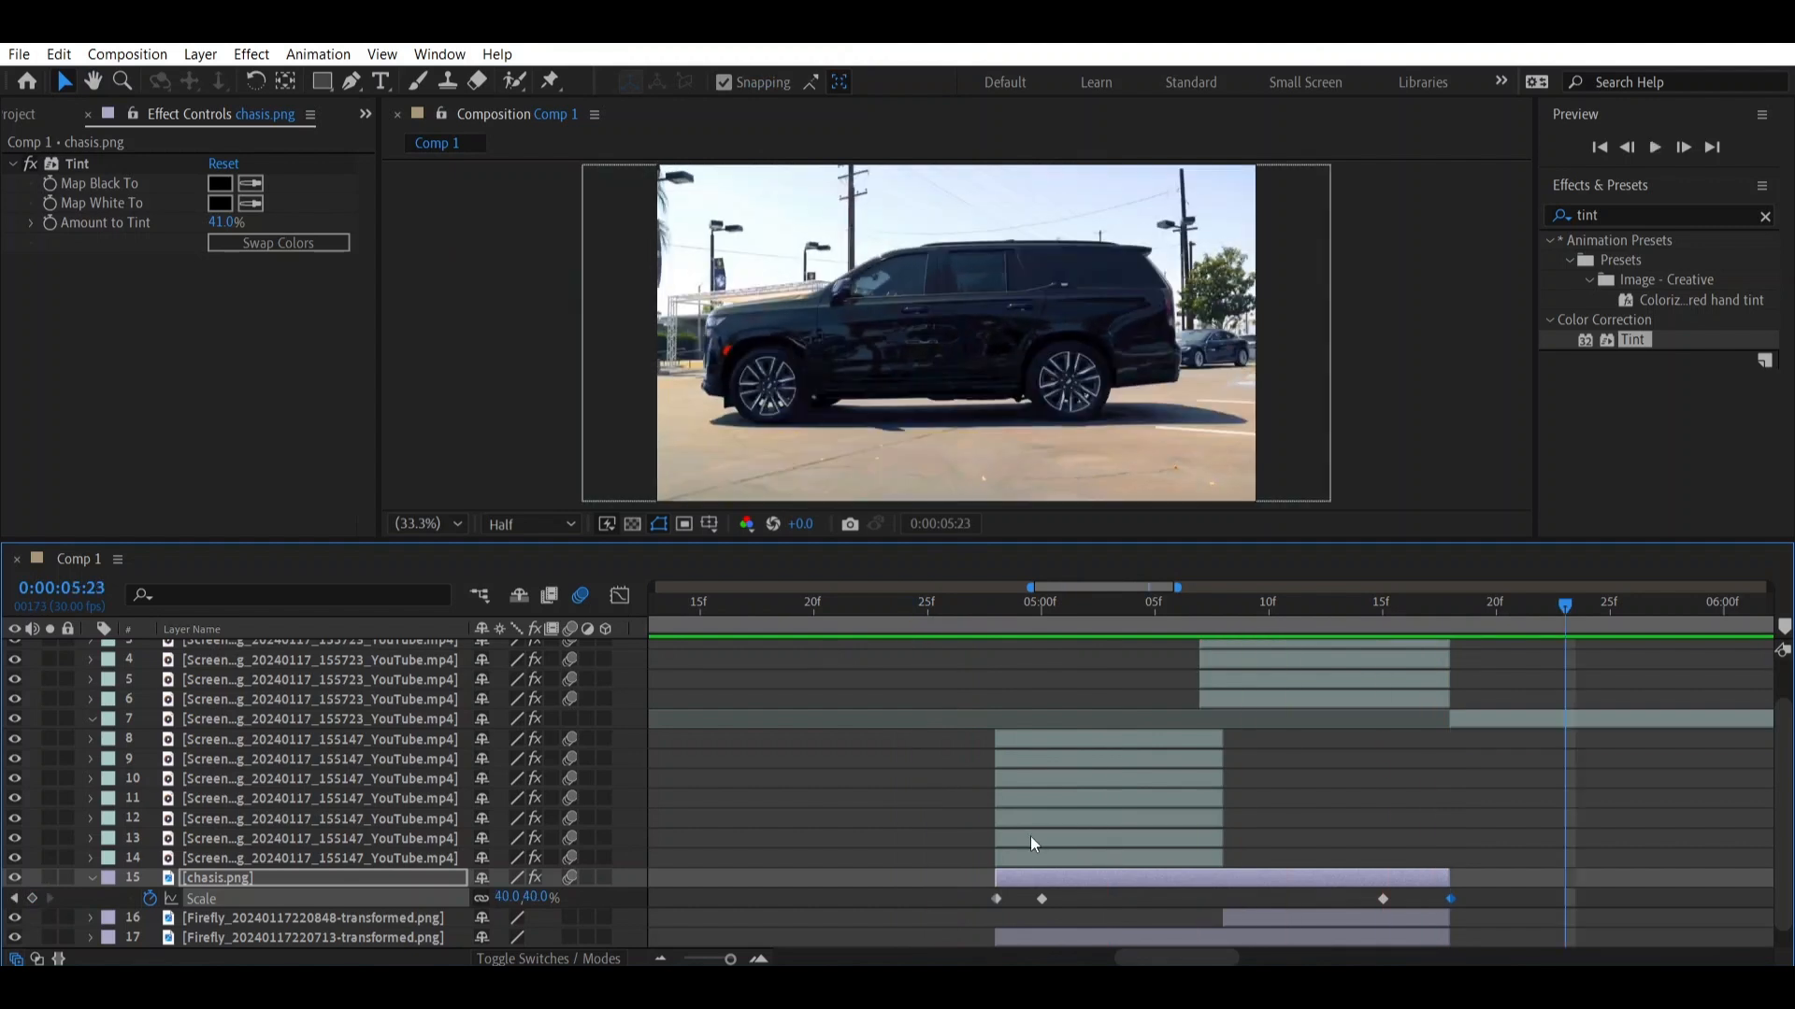
# Copy the Transform effect from layer 13 to the chasis.png layer and preview the animation from 0:00:04:27
pyautogui.click(1030, 836)
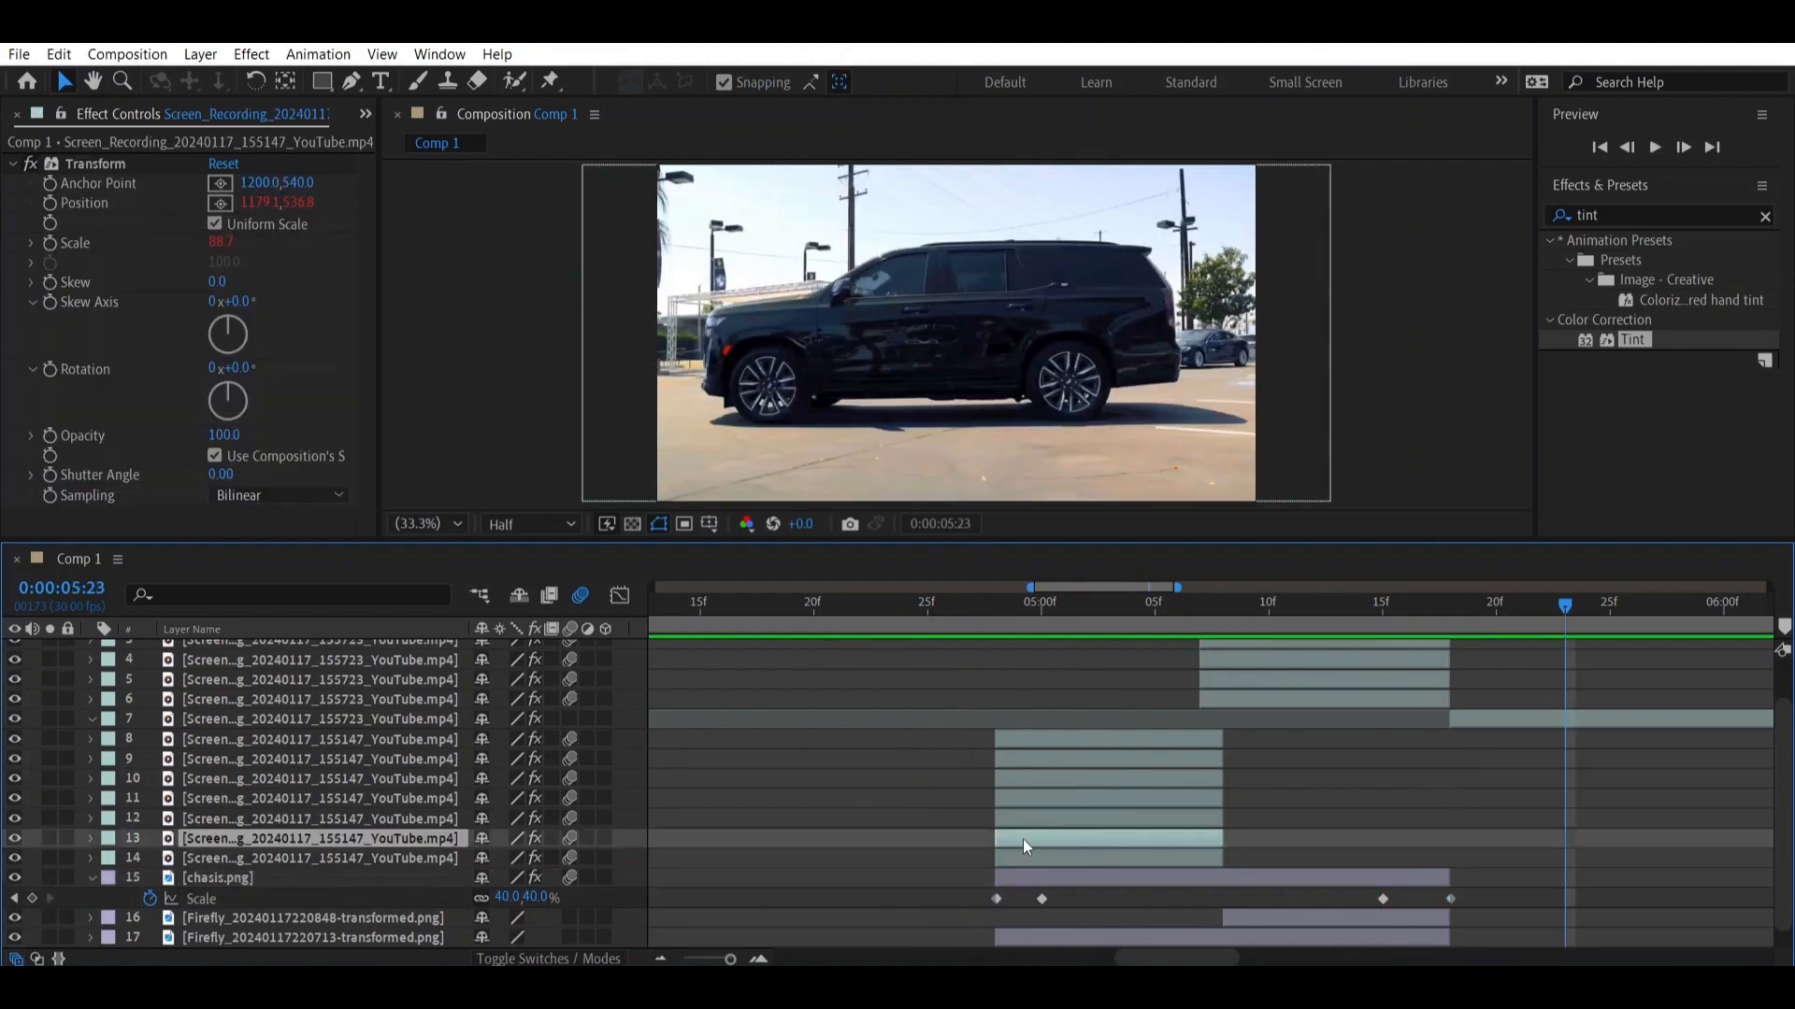
pyautogui.click(115, 165)
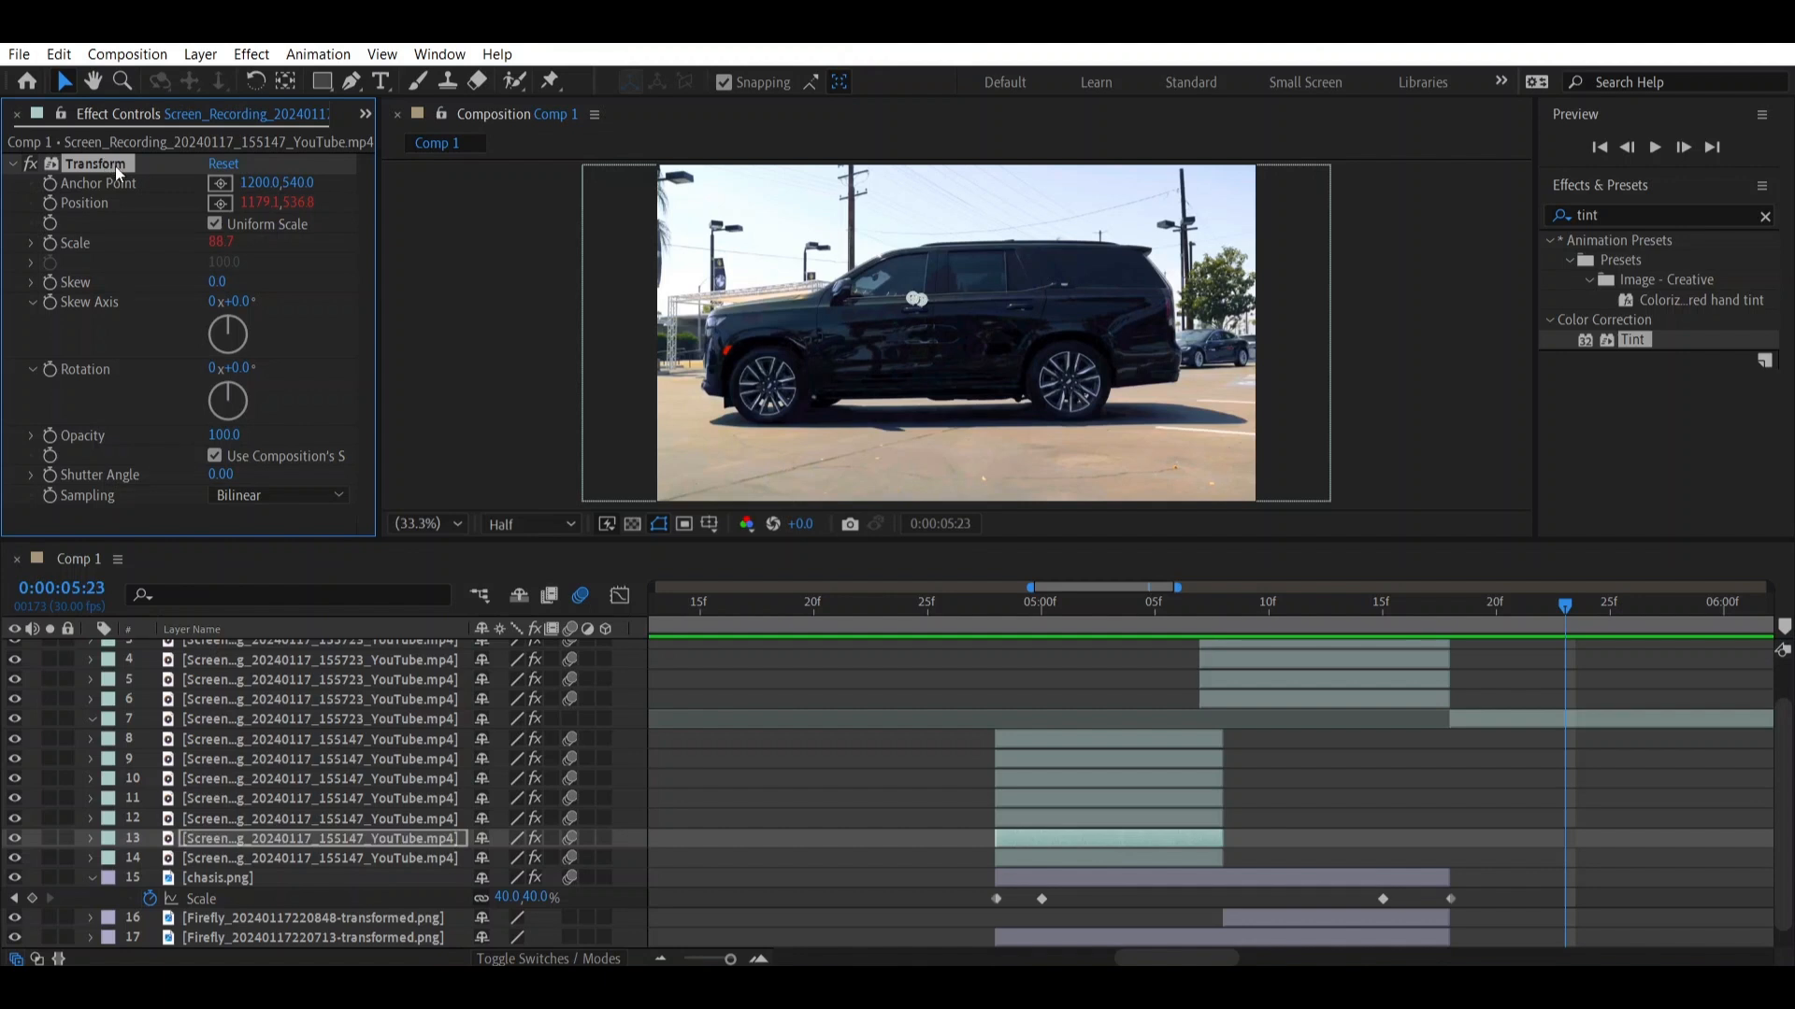
pyautogui.click(1148, 878)
pyautogui.hotkey('ctrl', 'v')
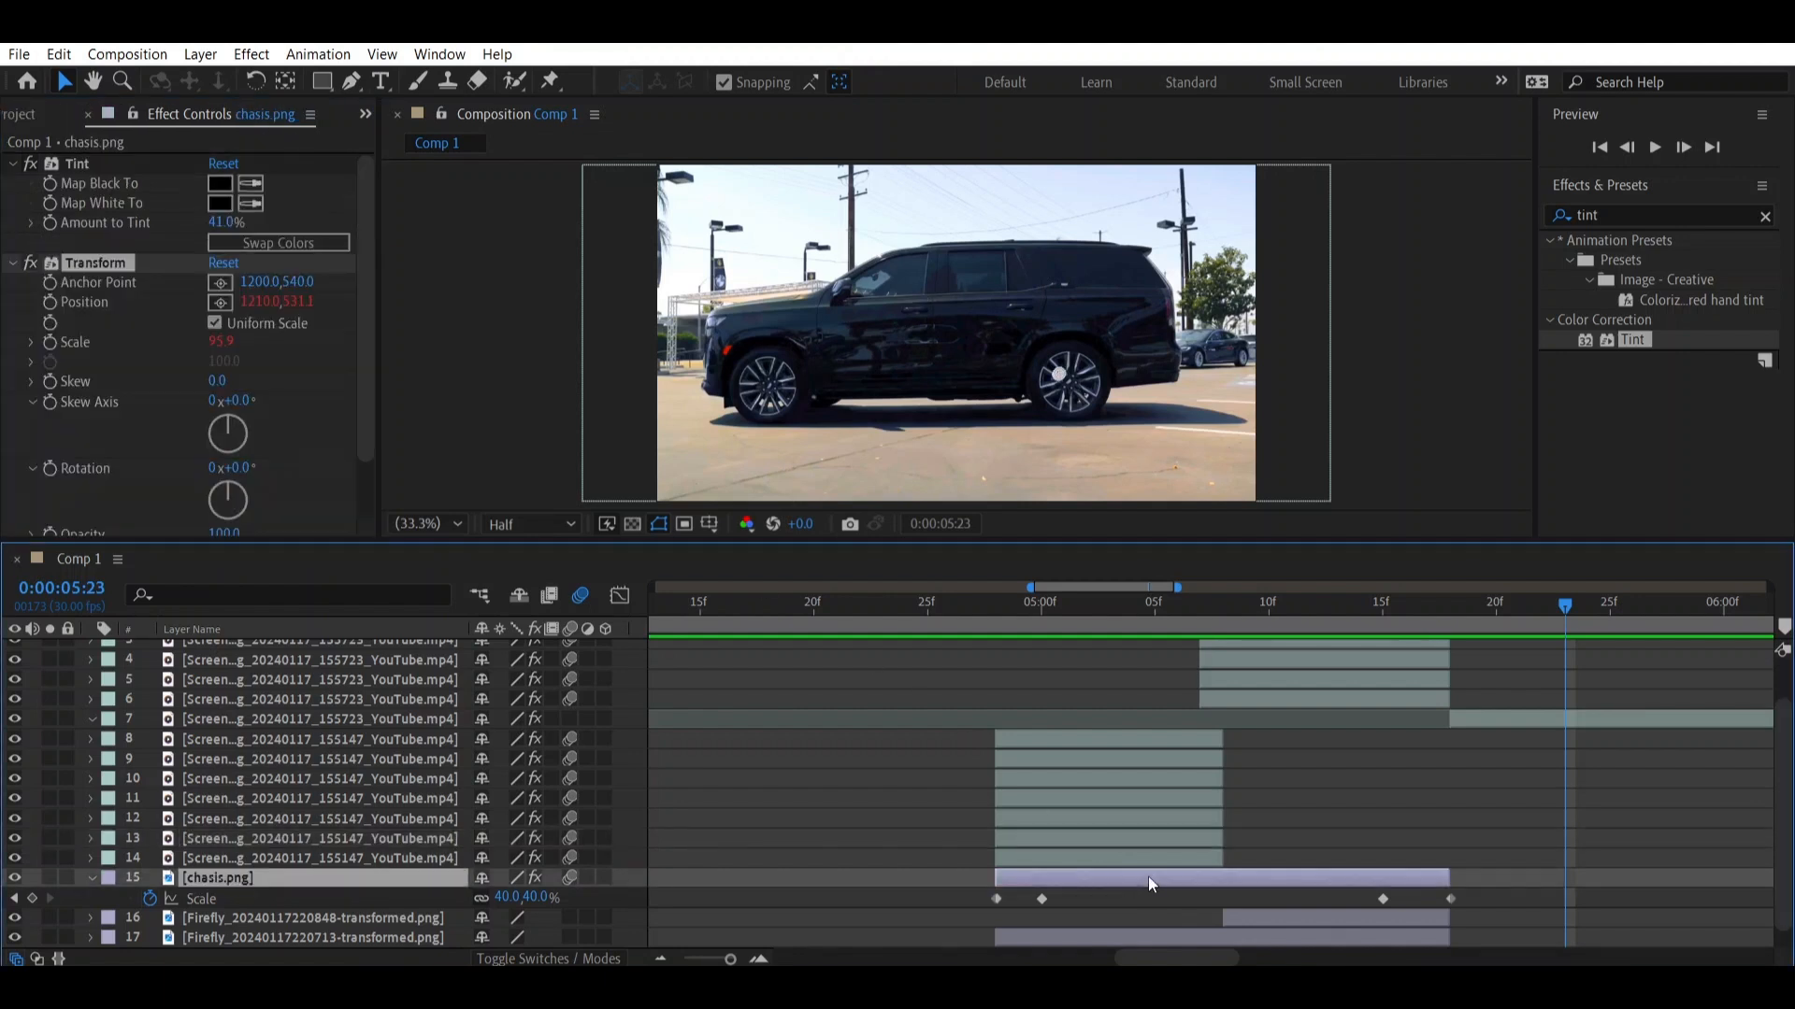
pyautogui.click(973, 614)
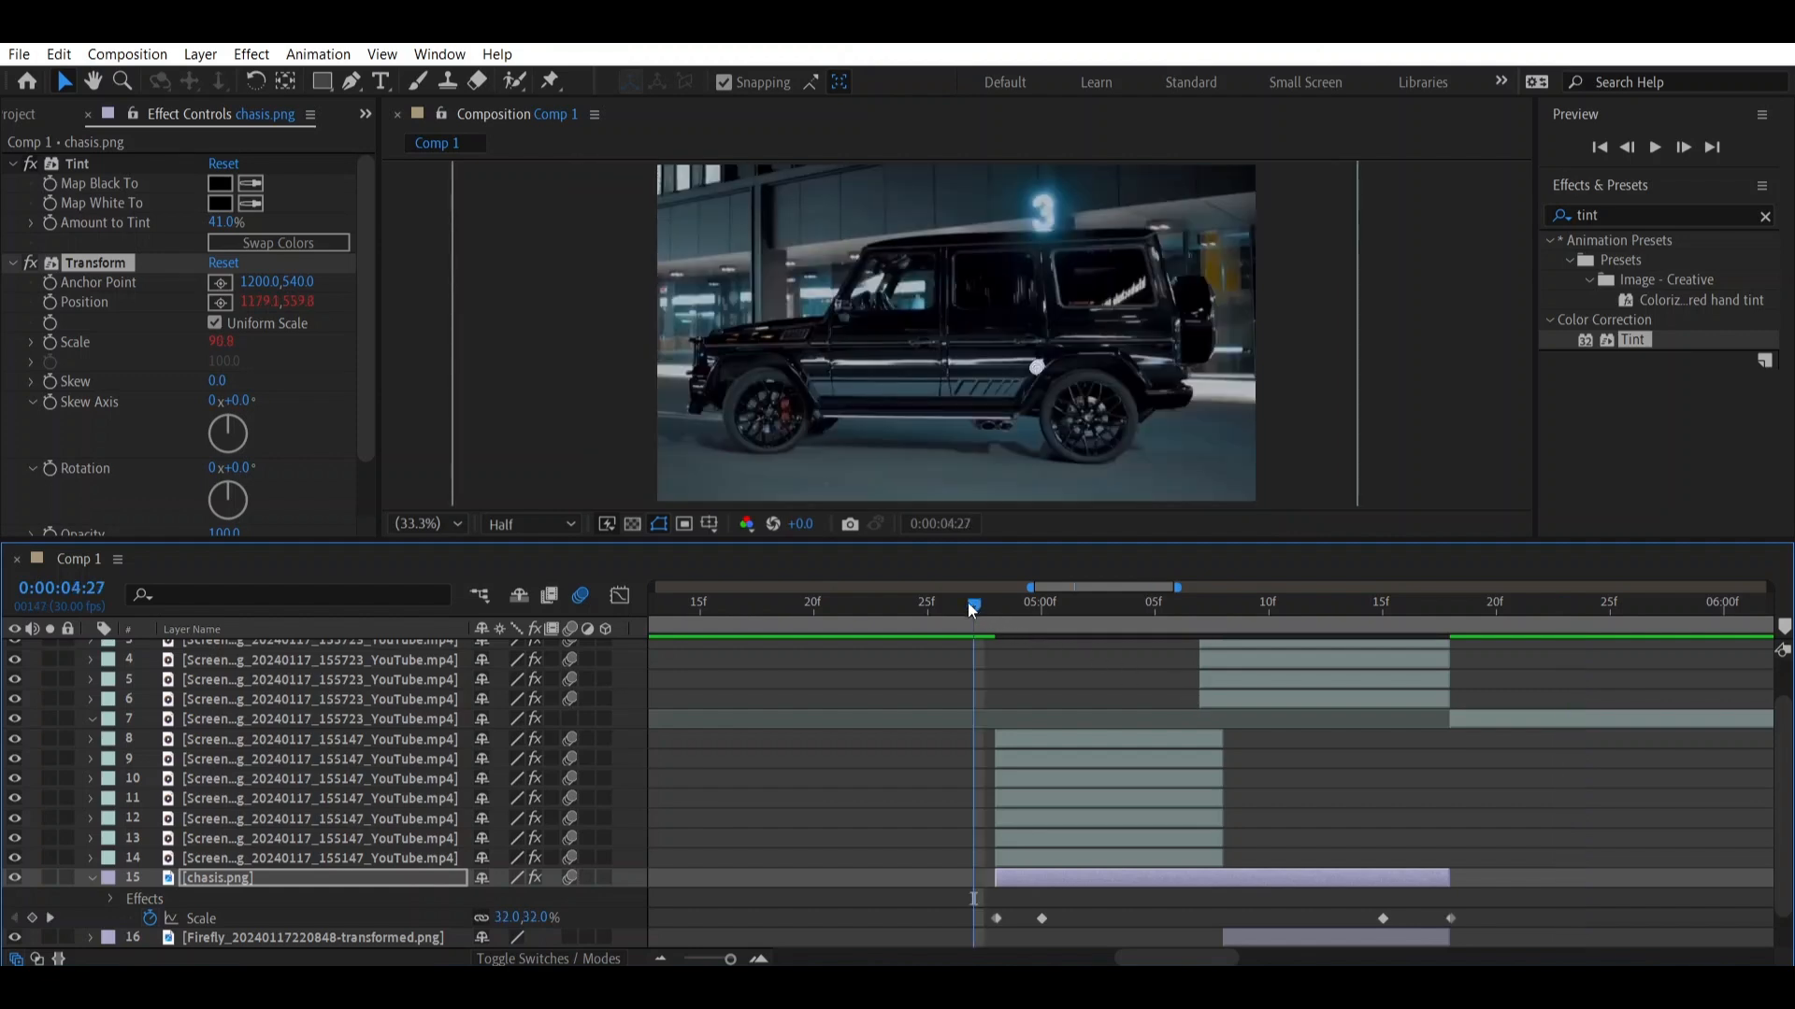
pyautogui.press('space')
pyautogui.press('space')
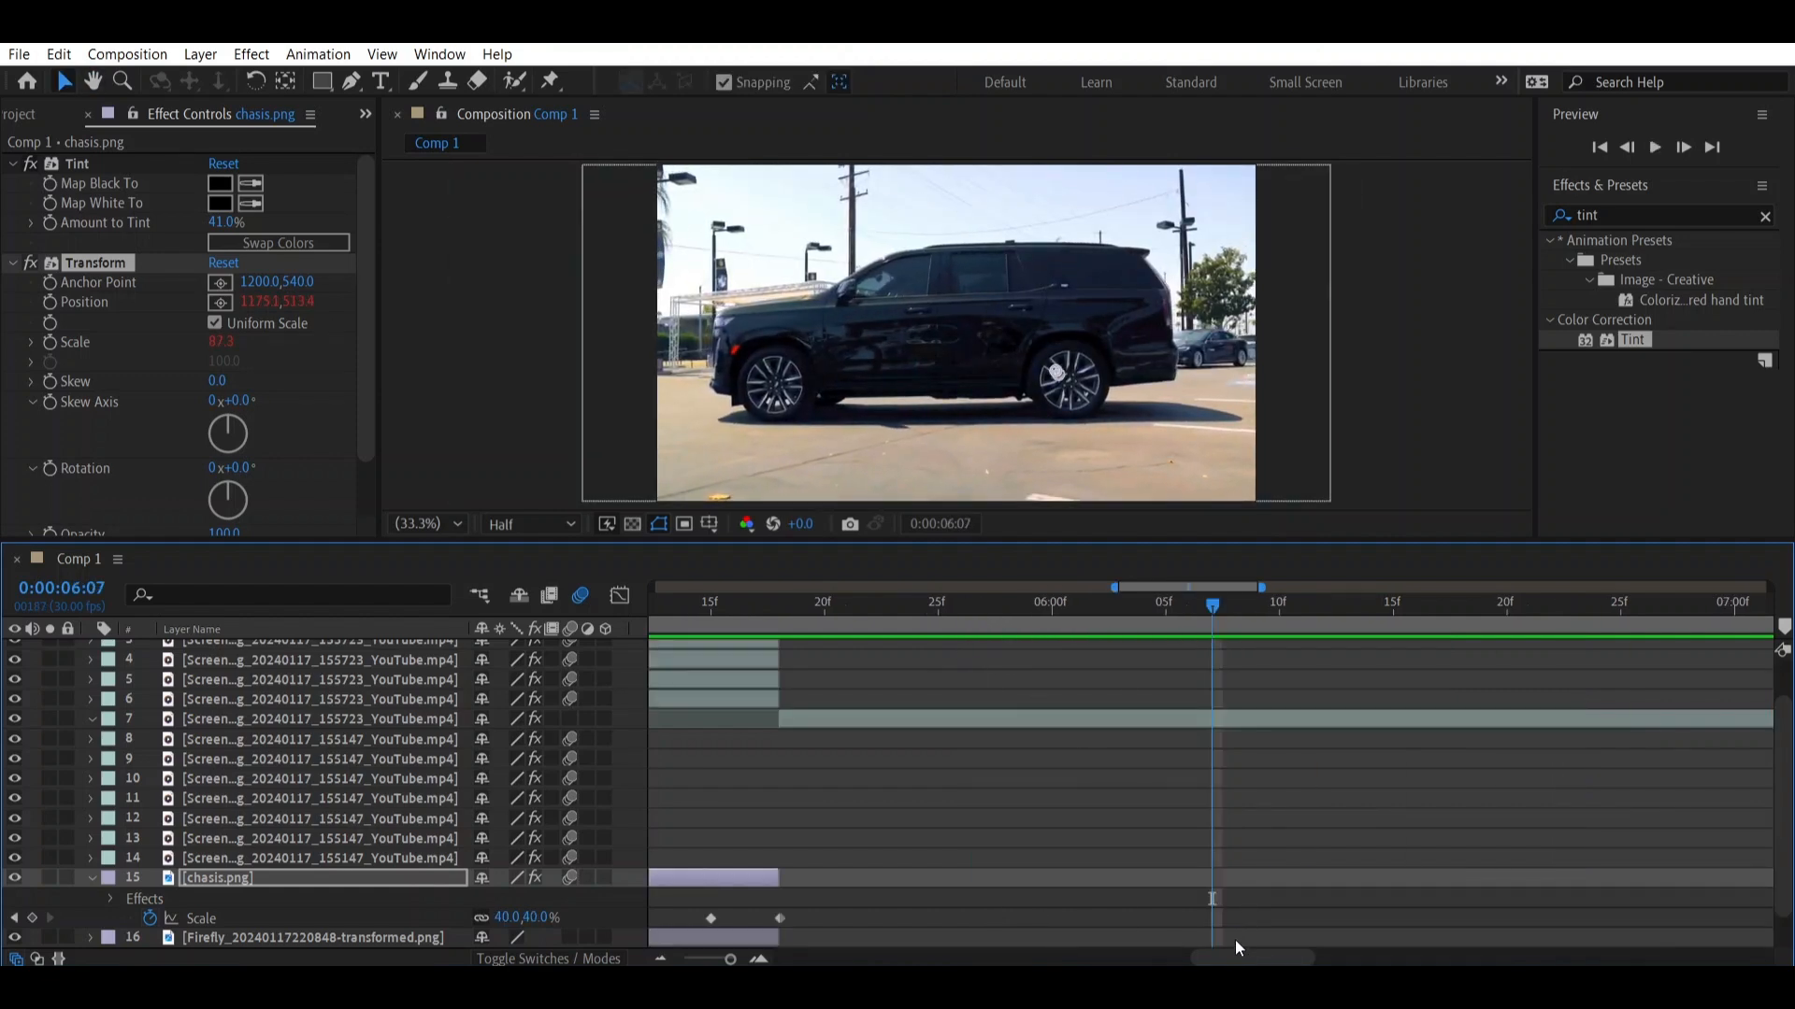
# Add sparks - tylo.mp4 to the composition directly below chasis.png, split it at 0:00:04:28 and delete the earlier part
pyautogui.moveTo(1238, 958); pyautogui.dragTo(1170, 903)
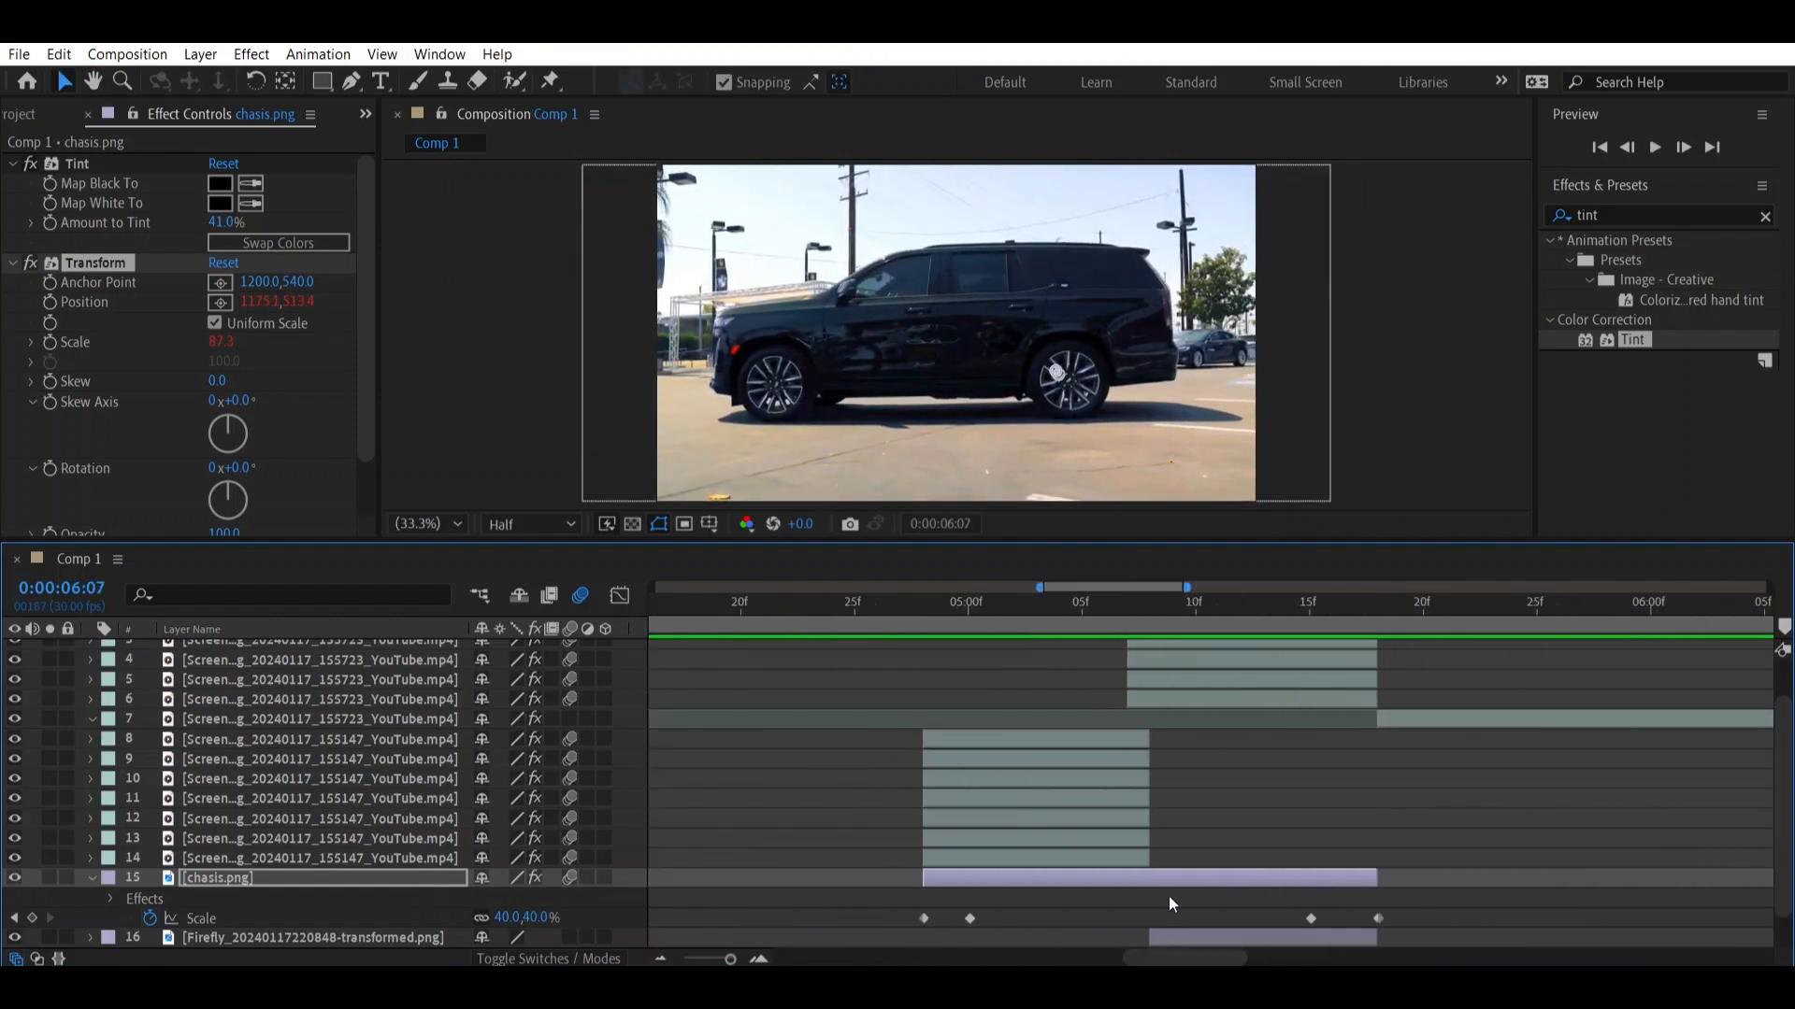
pyautogui.click(83, 112)
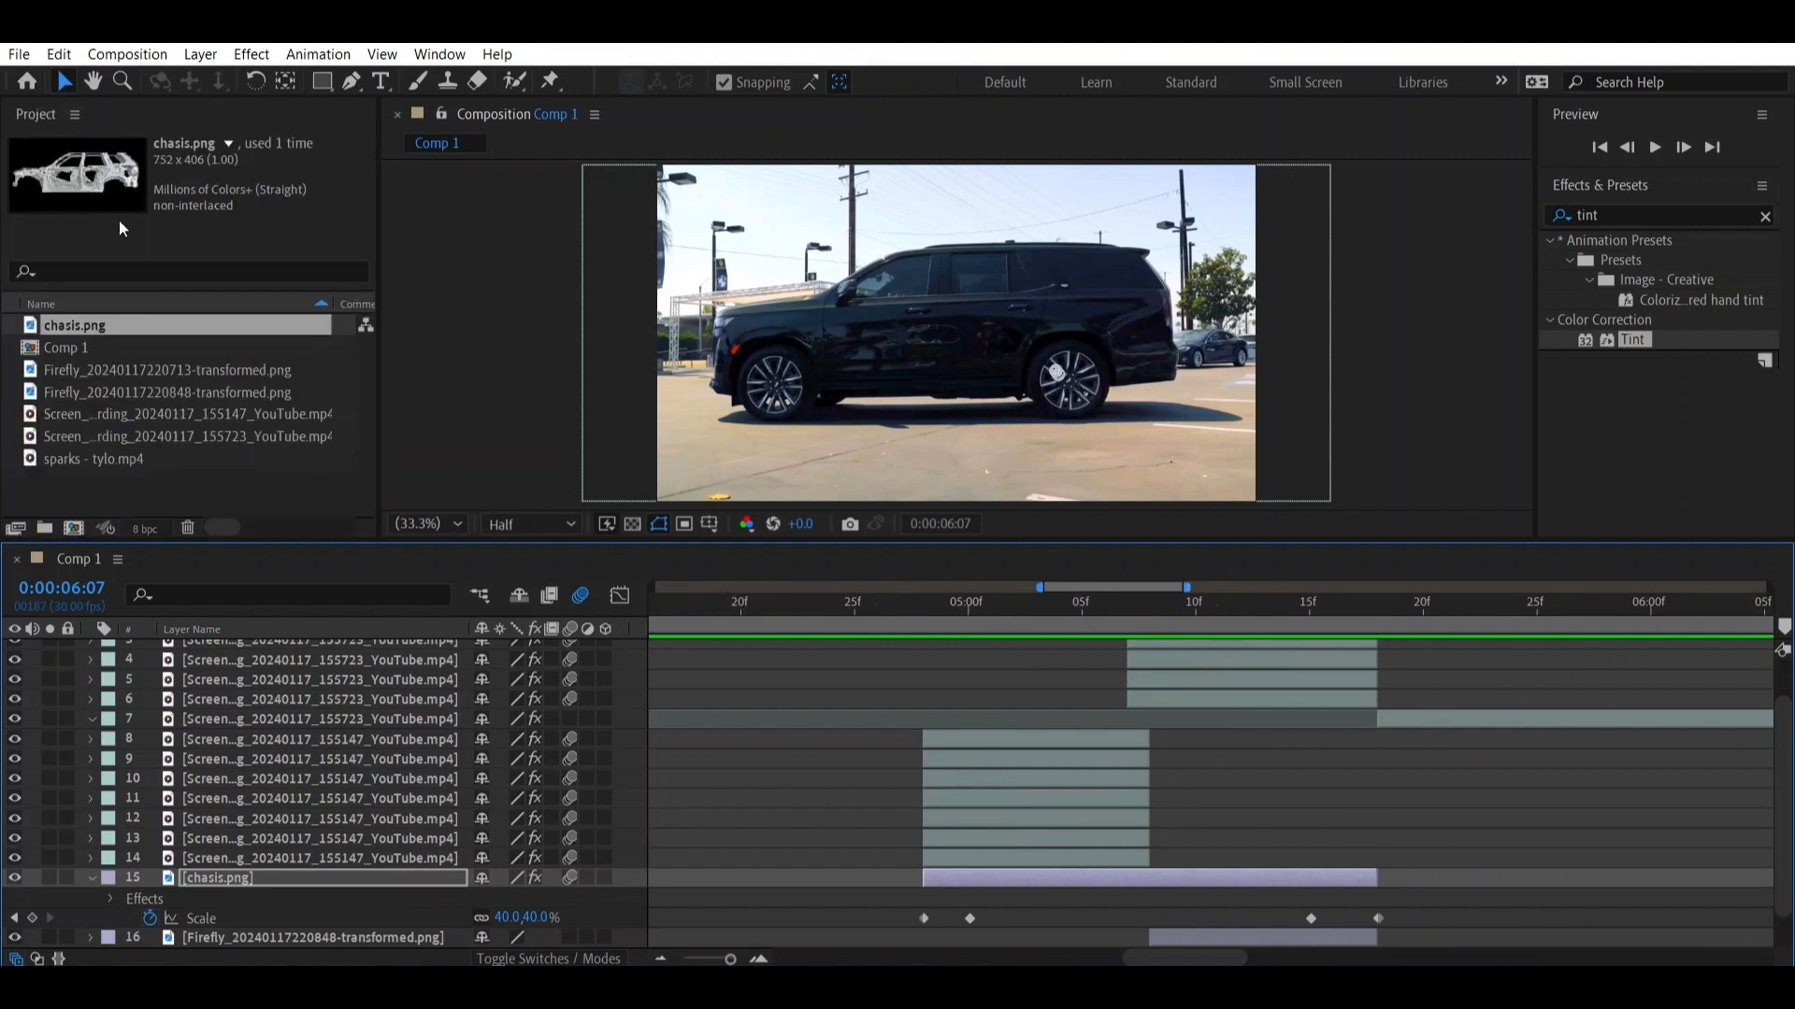
pyautogui.moveTo(123, 462); pyautogui.dragTo(303, 872)
pyautogui.moveTo(303, 872); pyautogui.dragTo(303, 871)
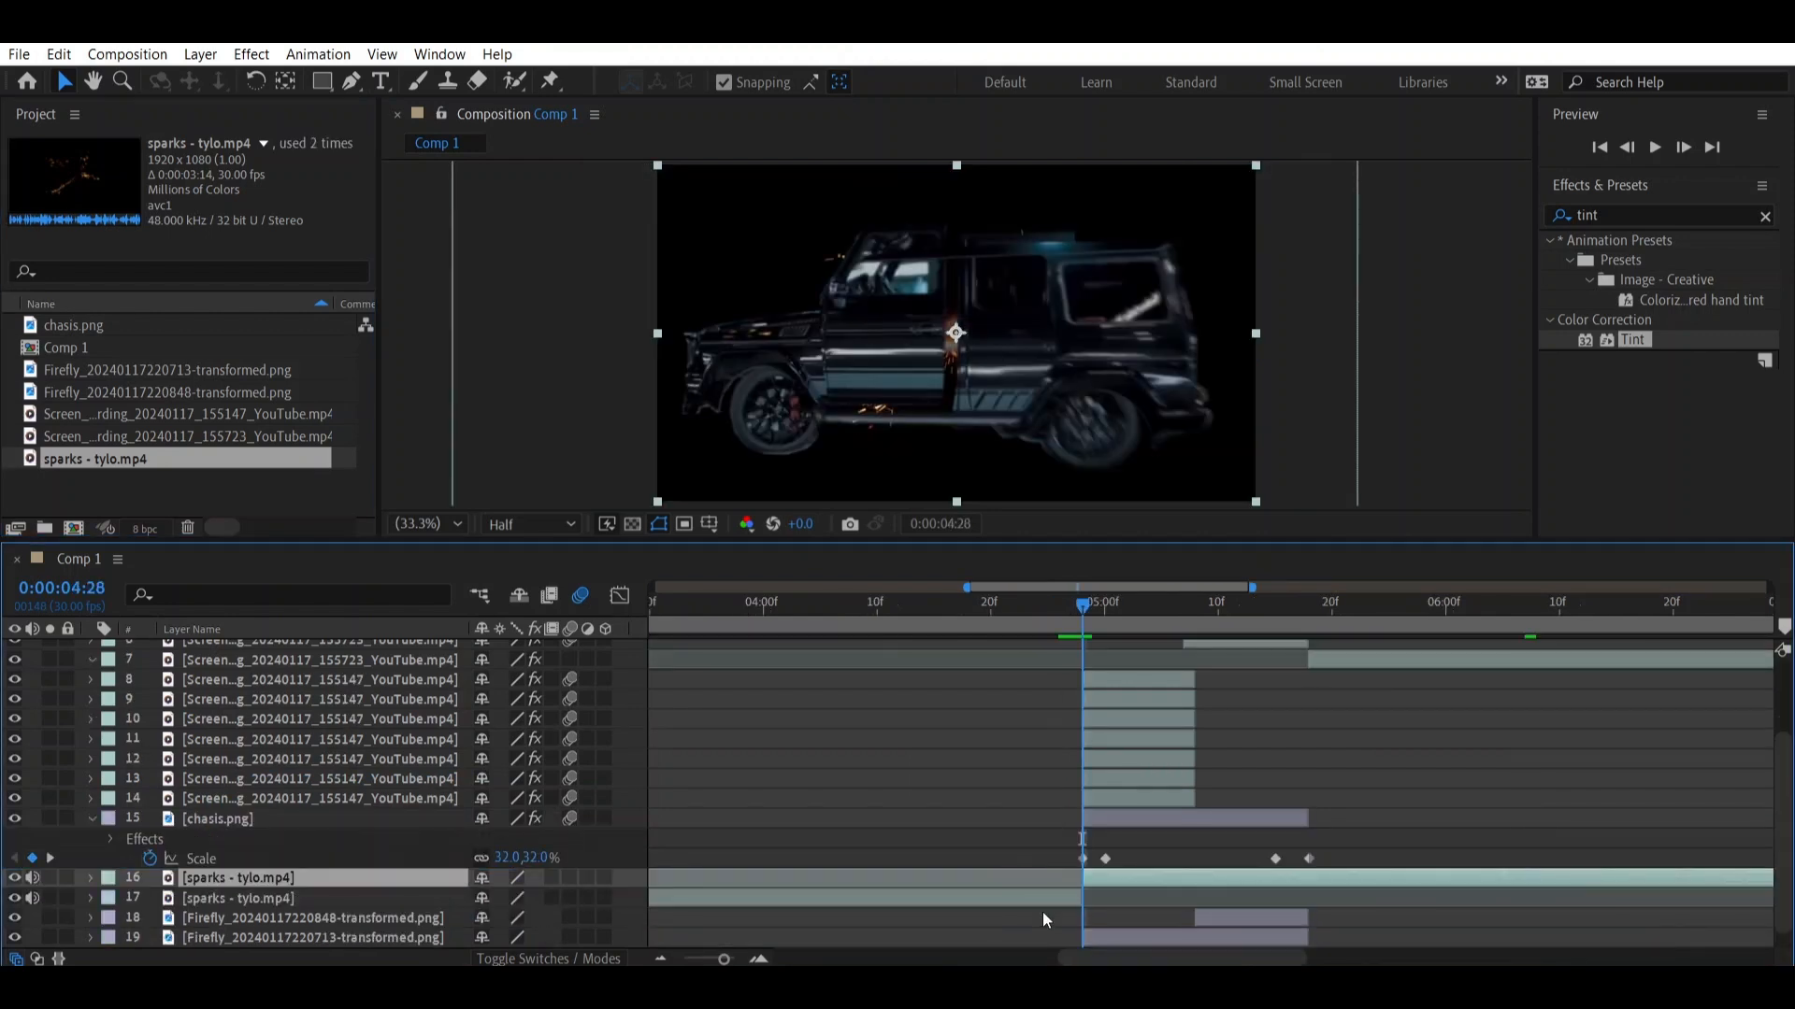
pyautogui.click(1040, 898)
pyautogui.press('Delete')
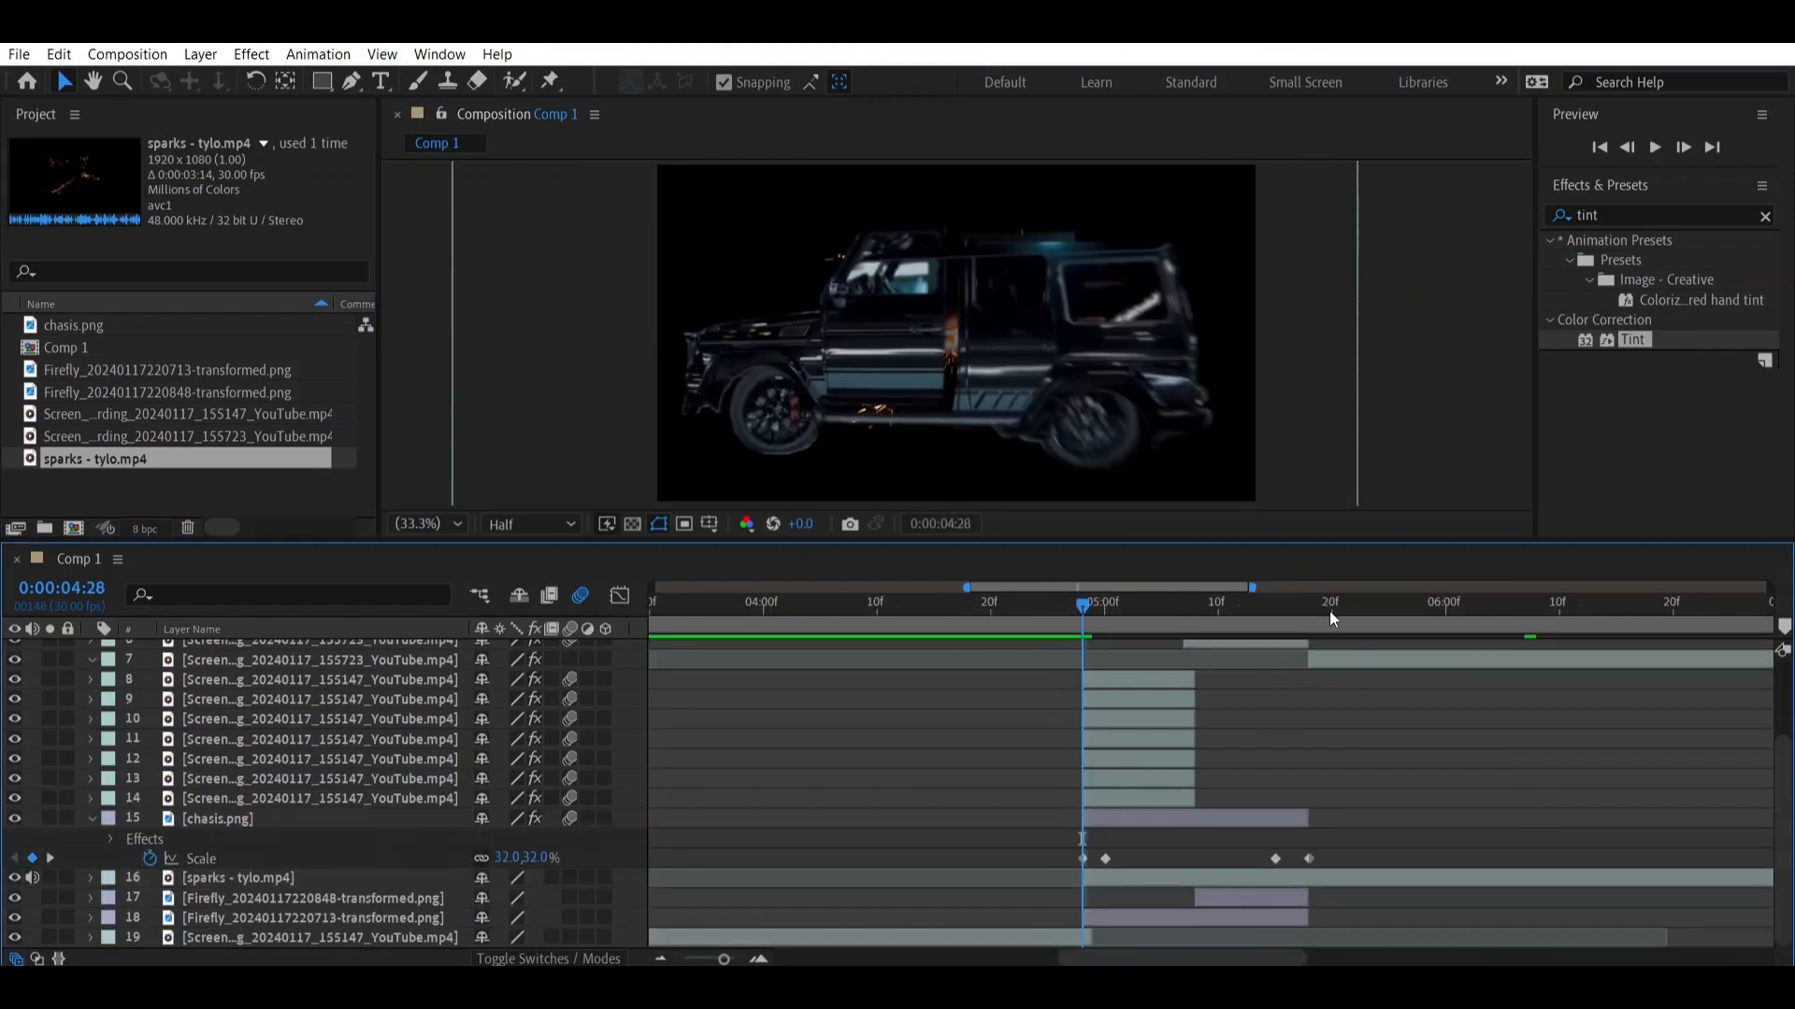
# Split the sparks - tylo.mp4 layer at 0:00:05:18 and delete the part after that point
pyautogui.click(1303, 613)
pyautogui.moveTo(1303, 614); pyautogui.dragTo(1310, 614)
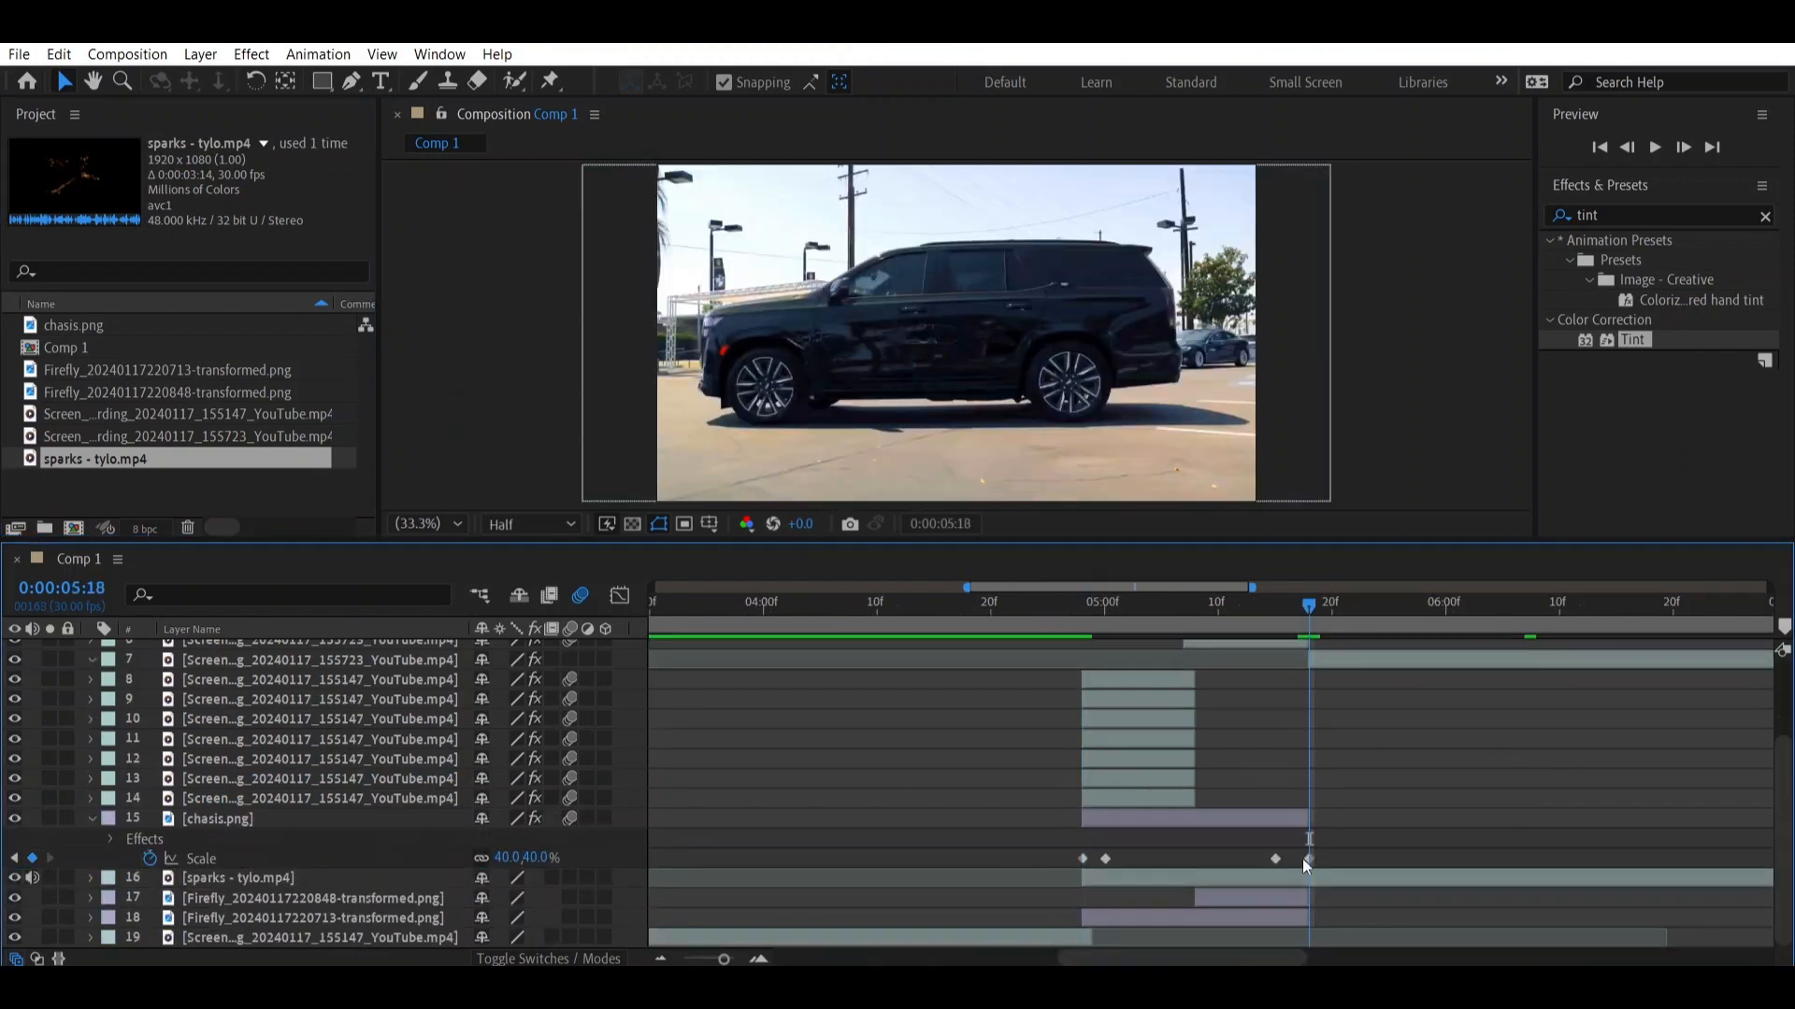
pyautogui.click(1318, 882)
pyautogui.hotkey('ctrl', 'shift', 'd')
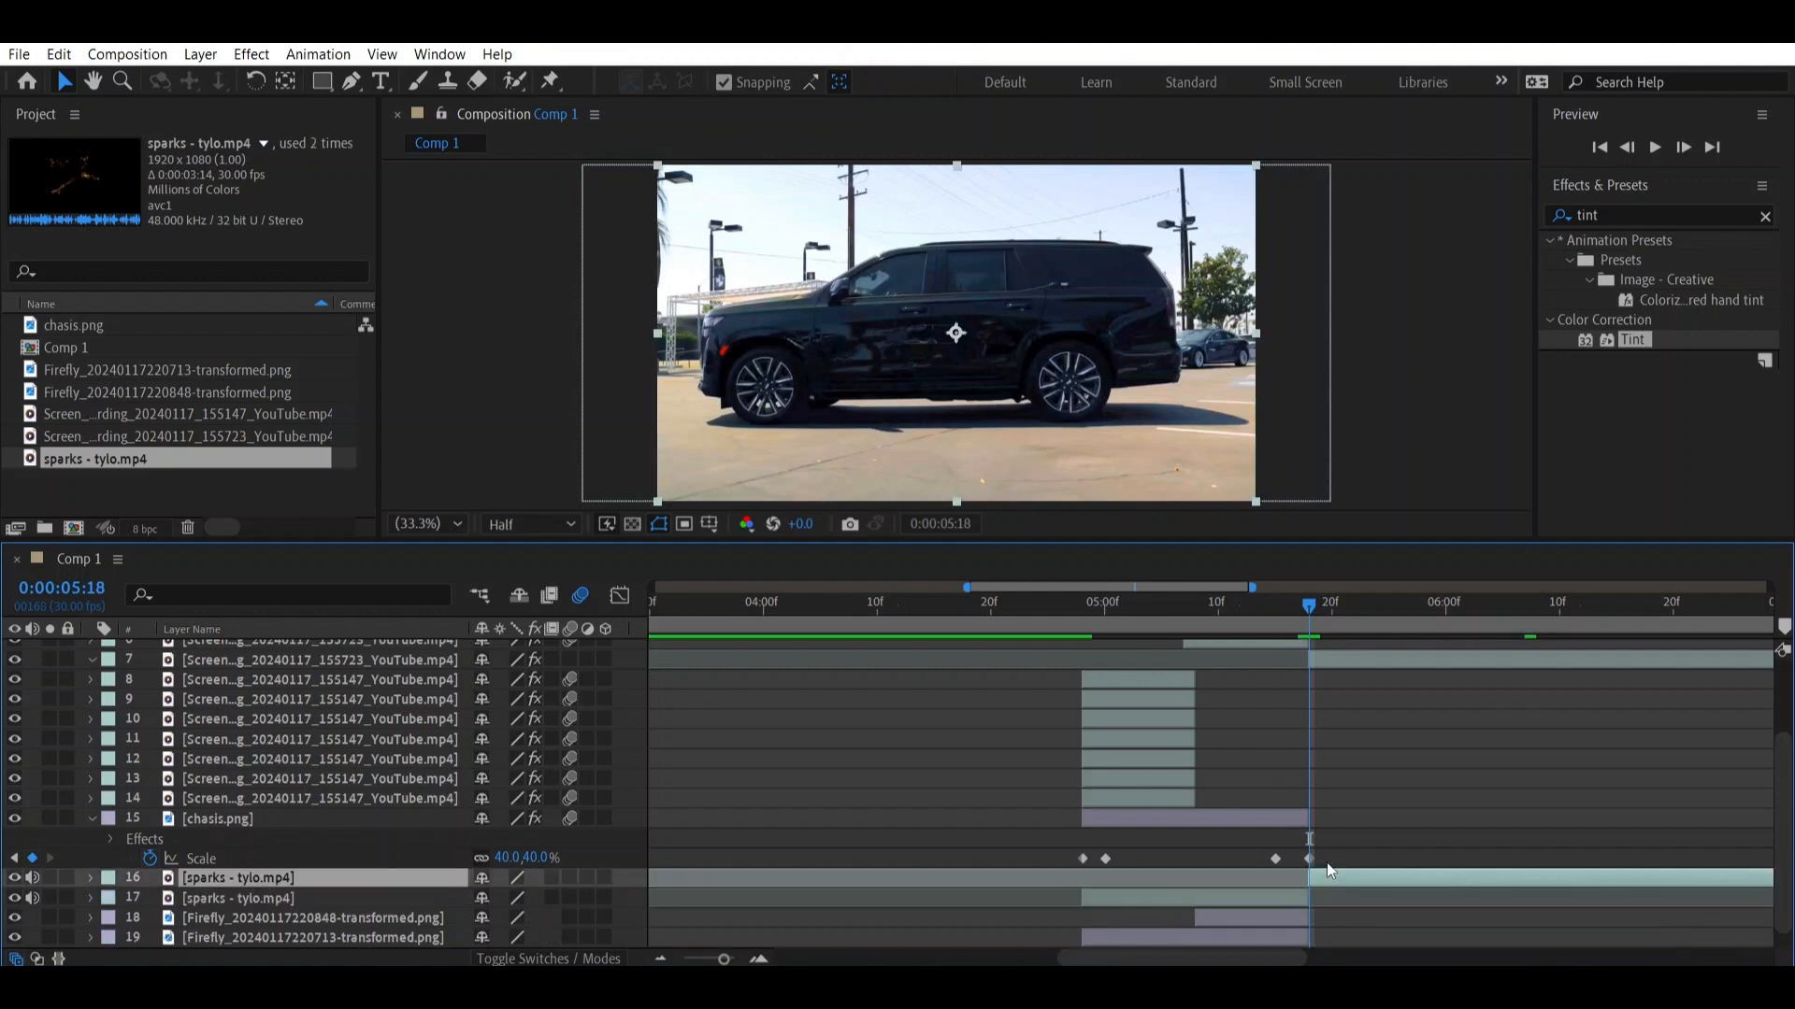
pyautogui.press('Delete')
# Set the sparks - tylo.mp4 layer's blending mode to Screen and paste the copied Transform effect onto it
pyautogui.click(1270, 876)
pyautogui.click(1198, 608)
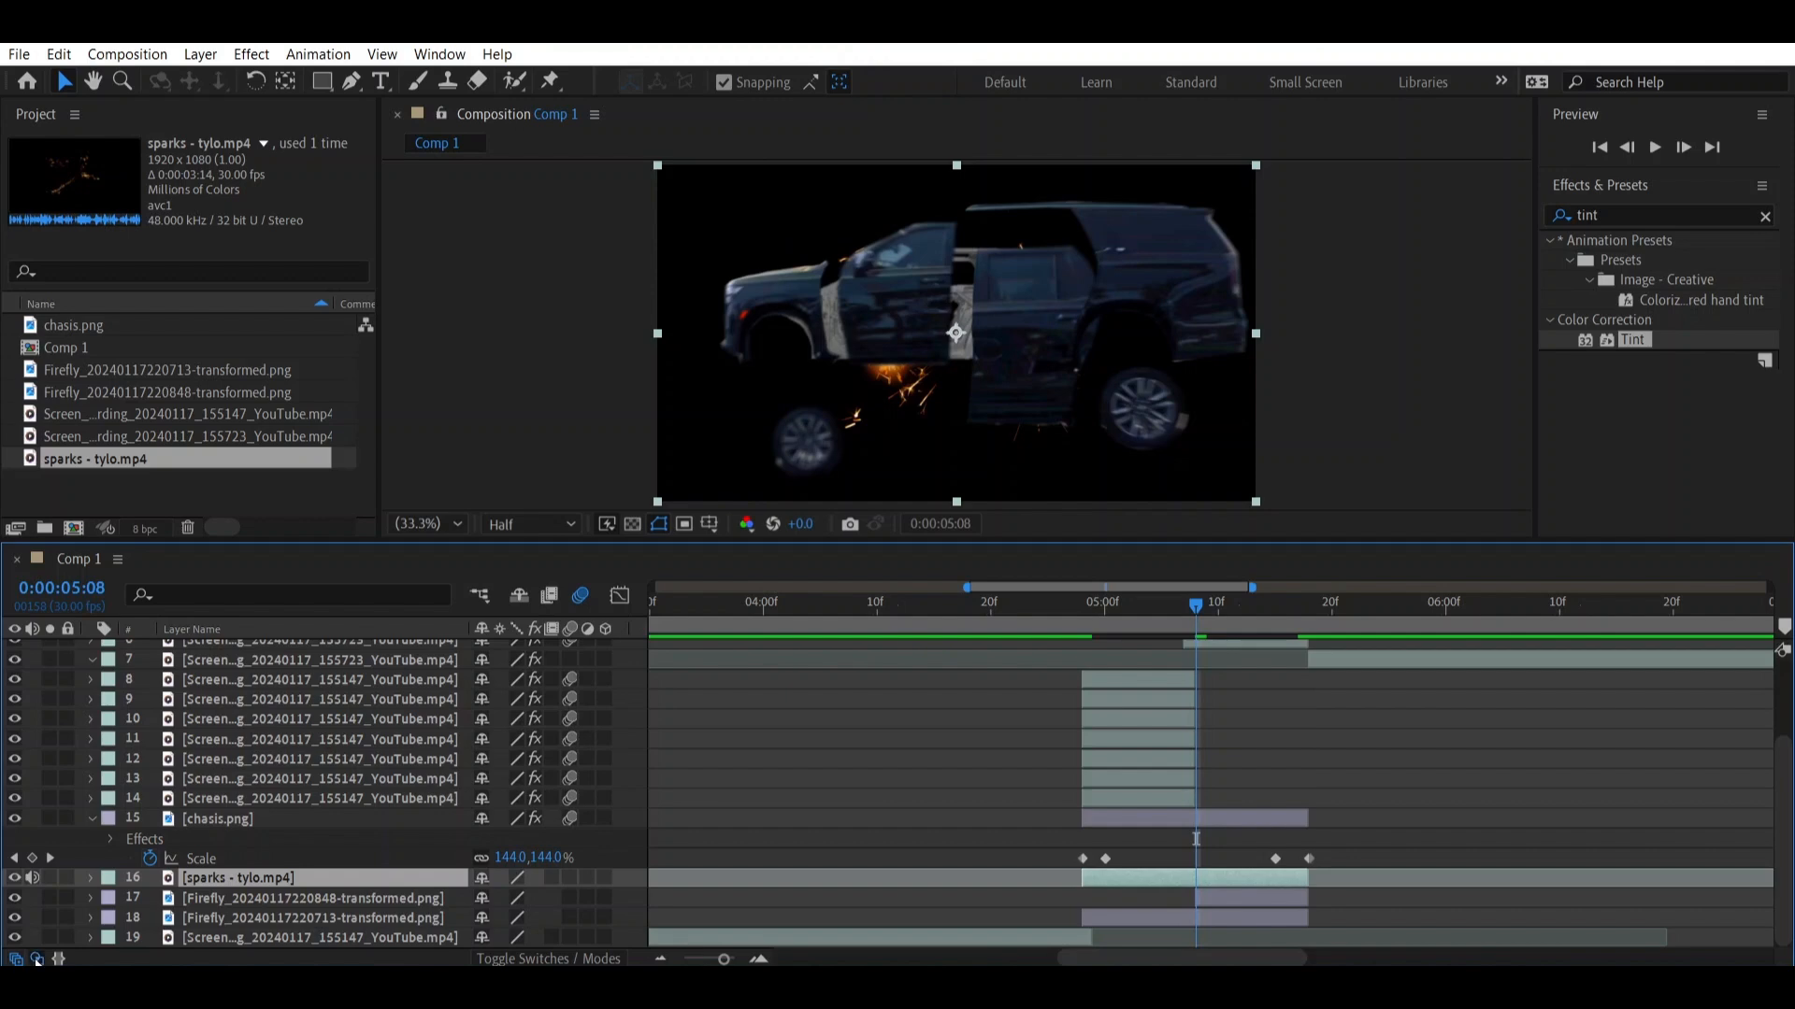
pyautogui.click(37, 960)
pyautogui.click(659, 876)
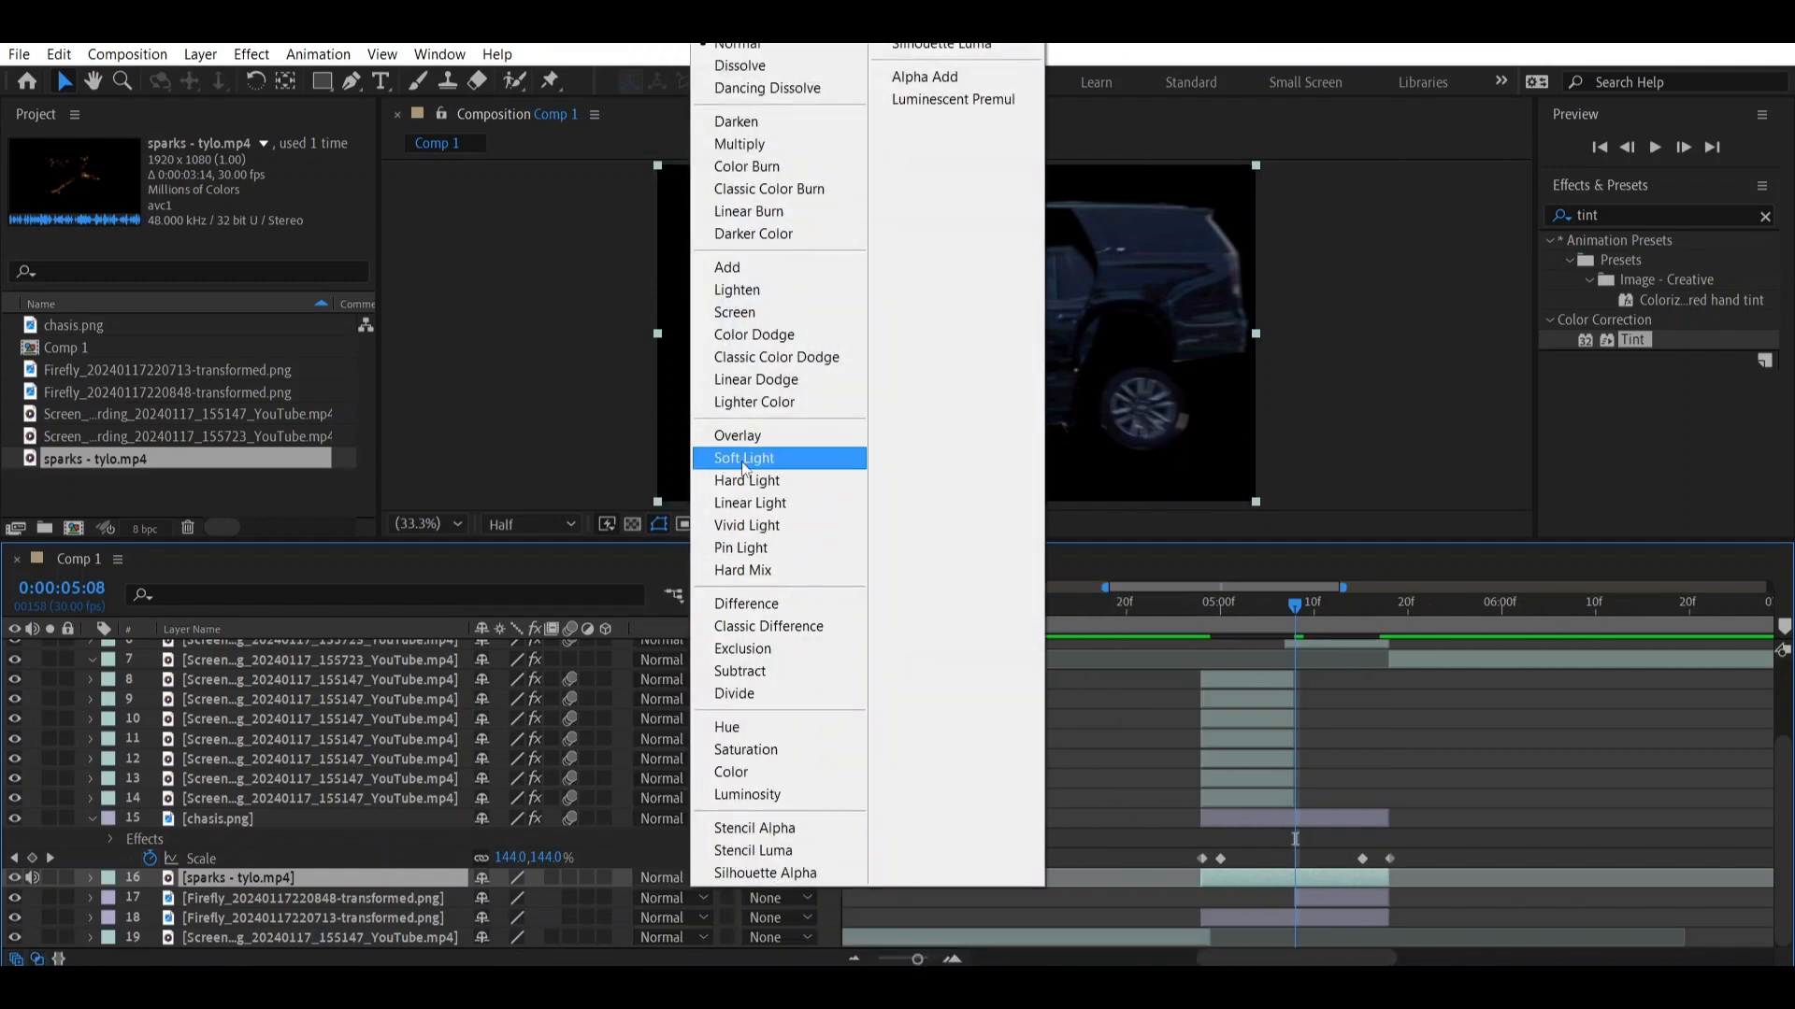
pyautogui.click(738, 312)
pyautogui.moveTo(1064, 607); pyautogui.dragTo(967, 607)
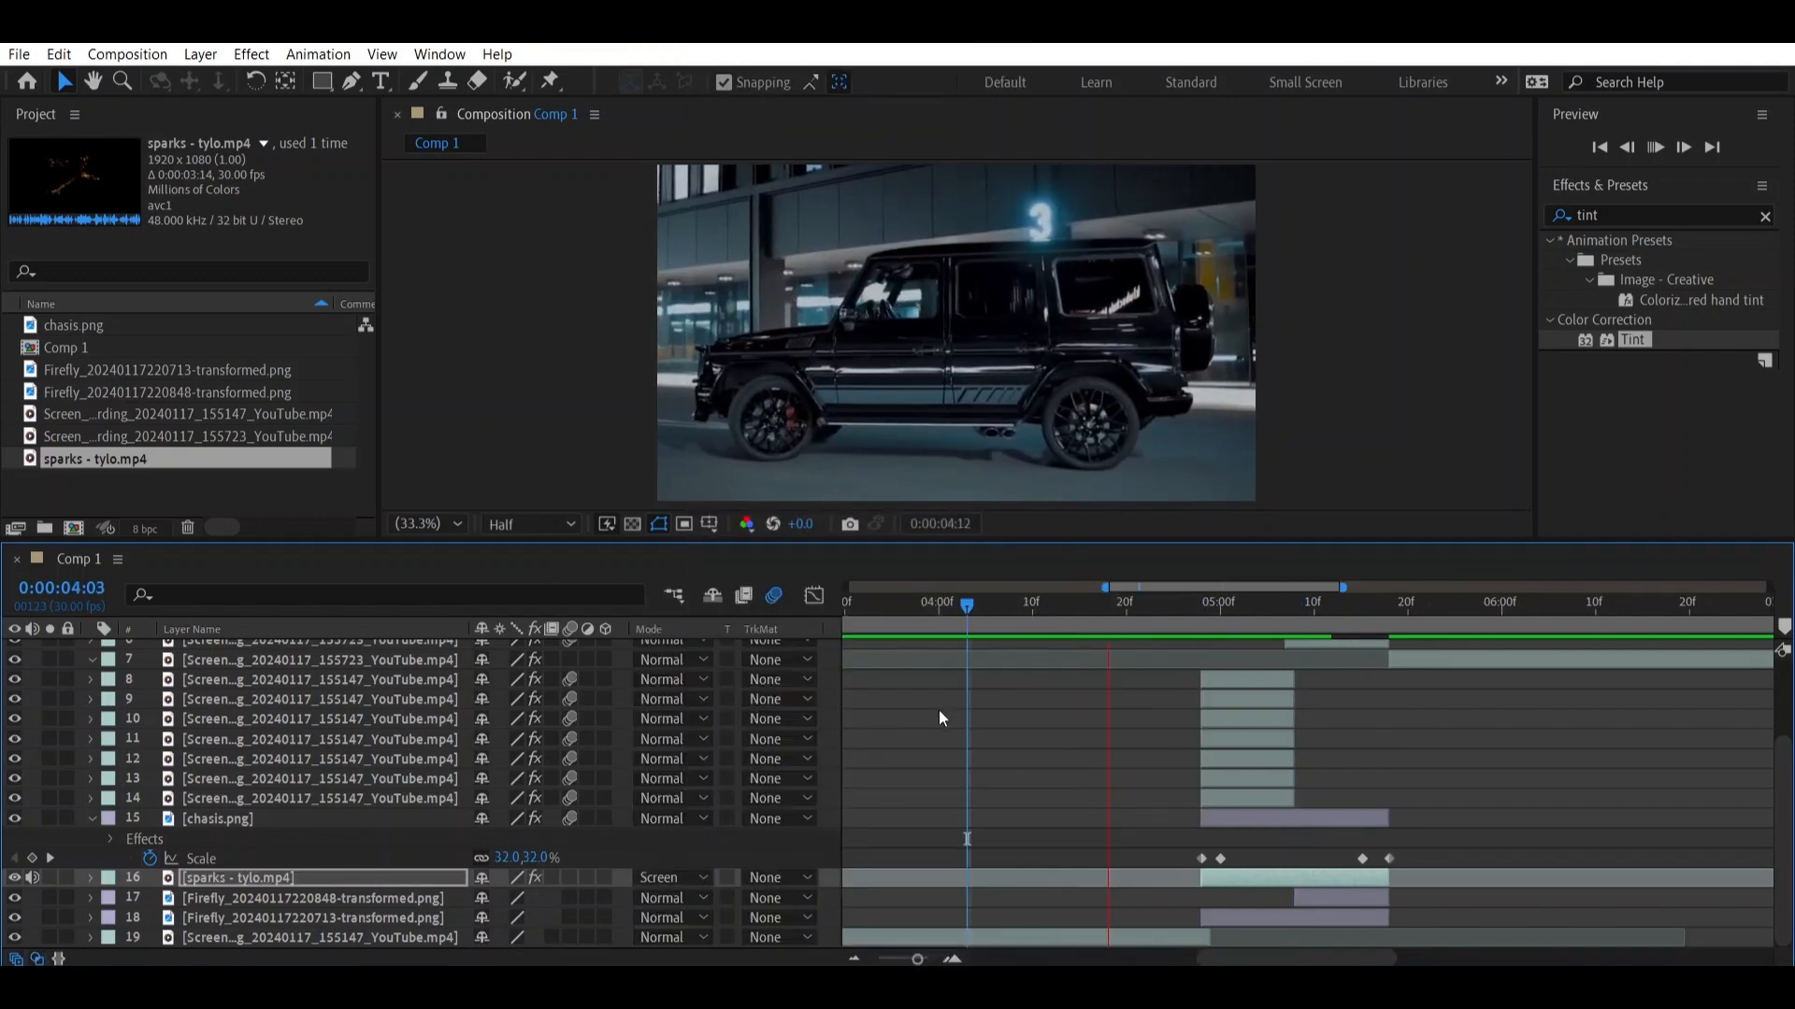
pyautogui.press('space')
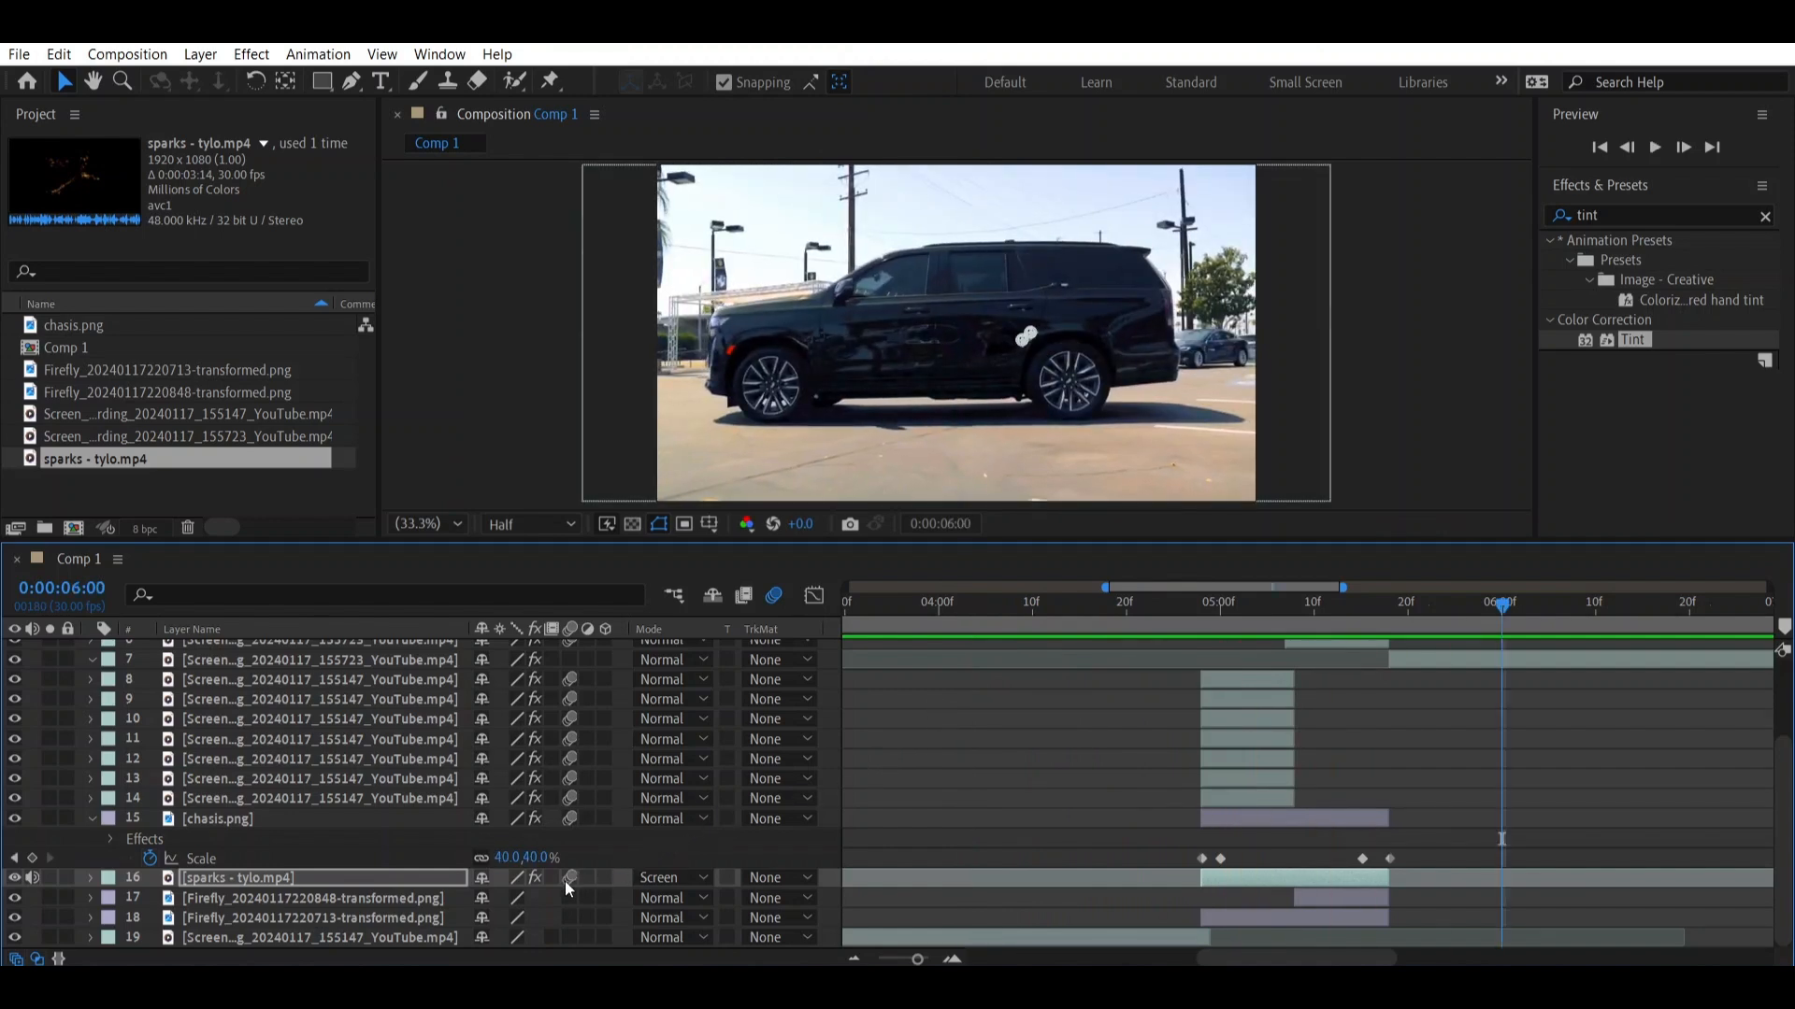
# Trim the start of layers 1 to 6, the second car's parts, to 0:00:05:08 and preview the transition
pyautogui.click(1294, 607)
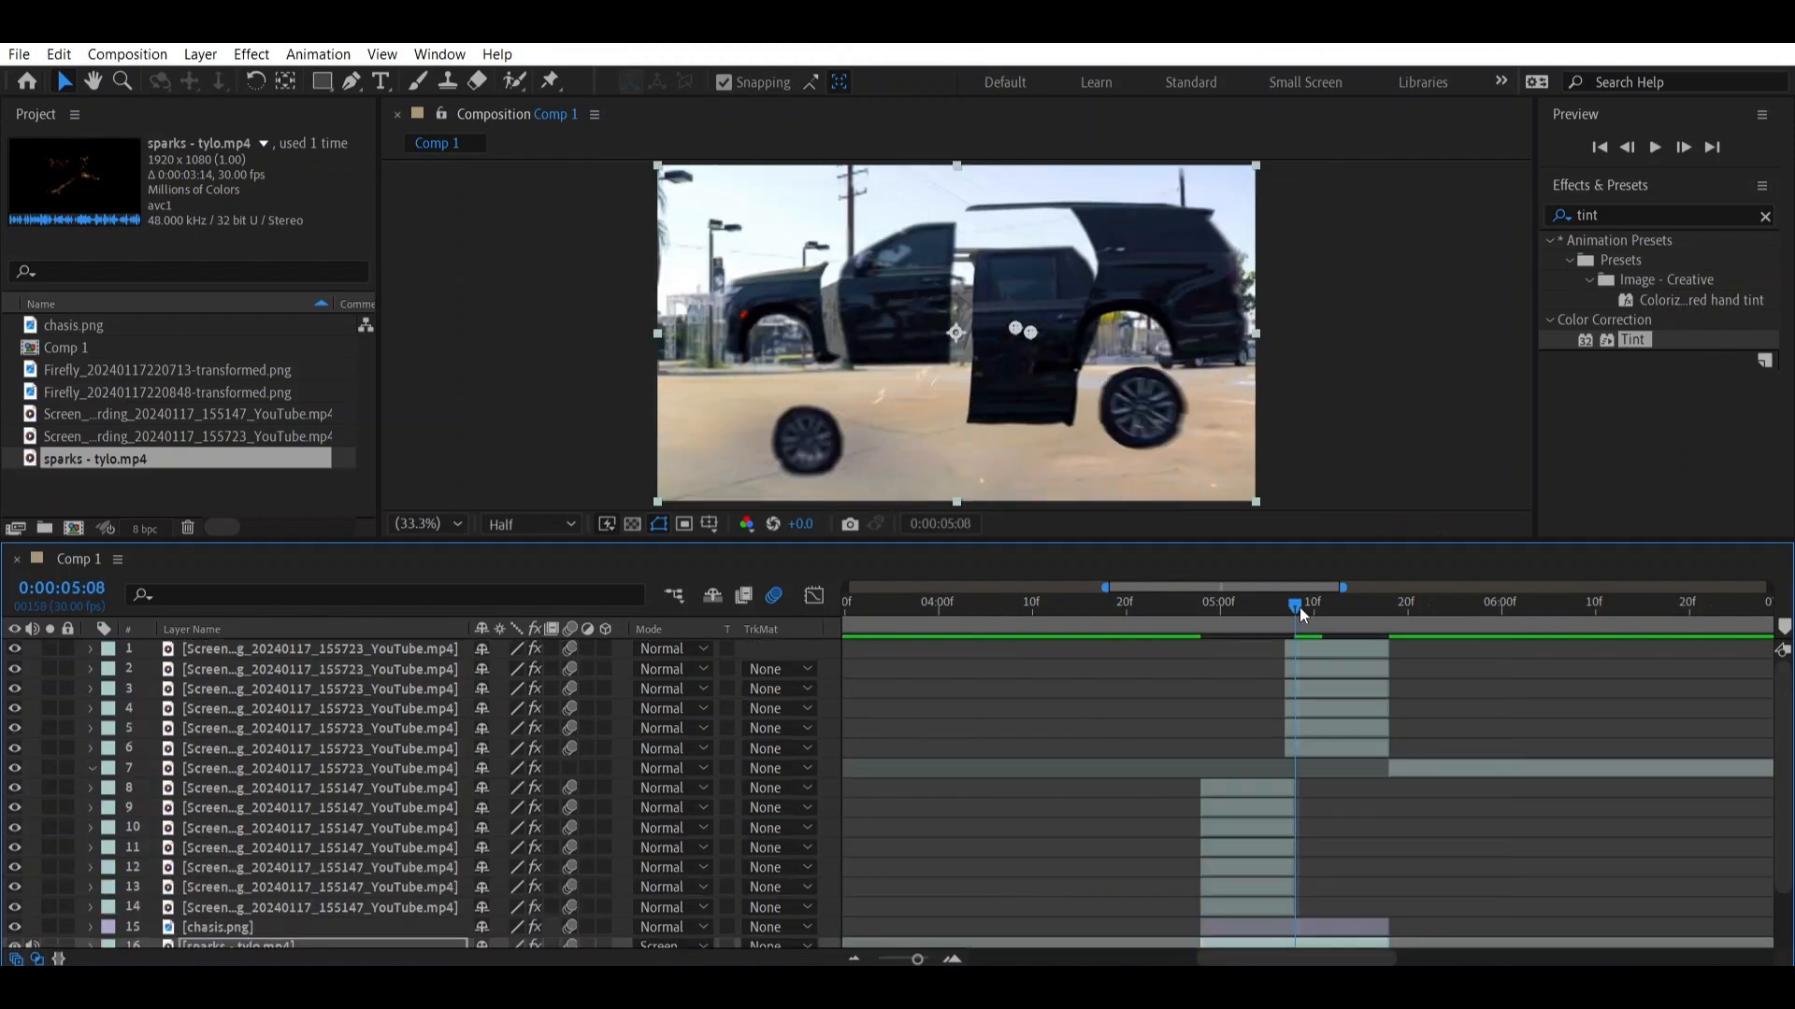
pyautogui.click(1365, 652)
pyautogui.keyDown('shift'); pyautogui.click(1348, 746); pyautogui.keyUp('shift')
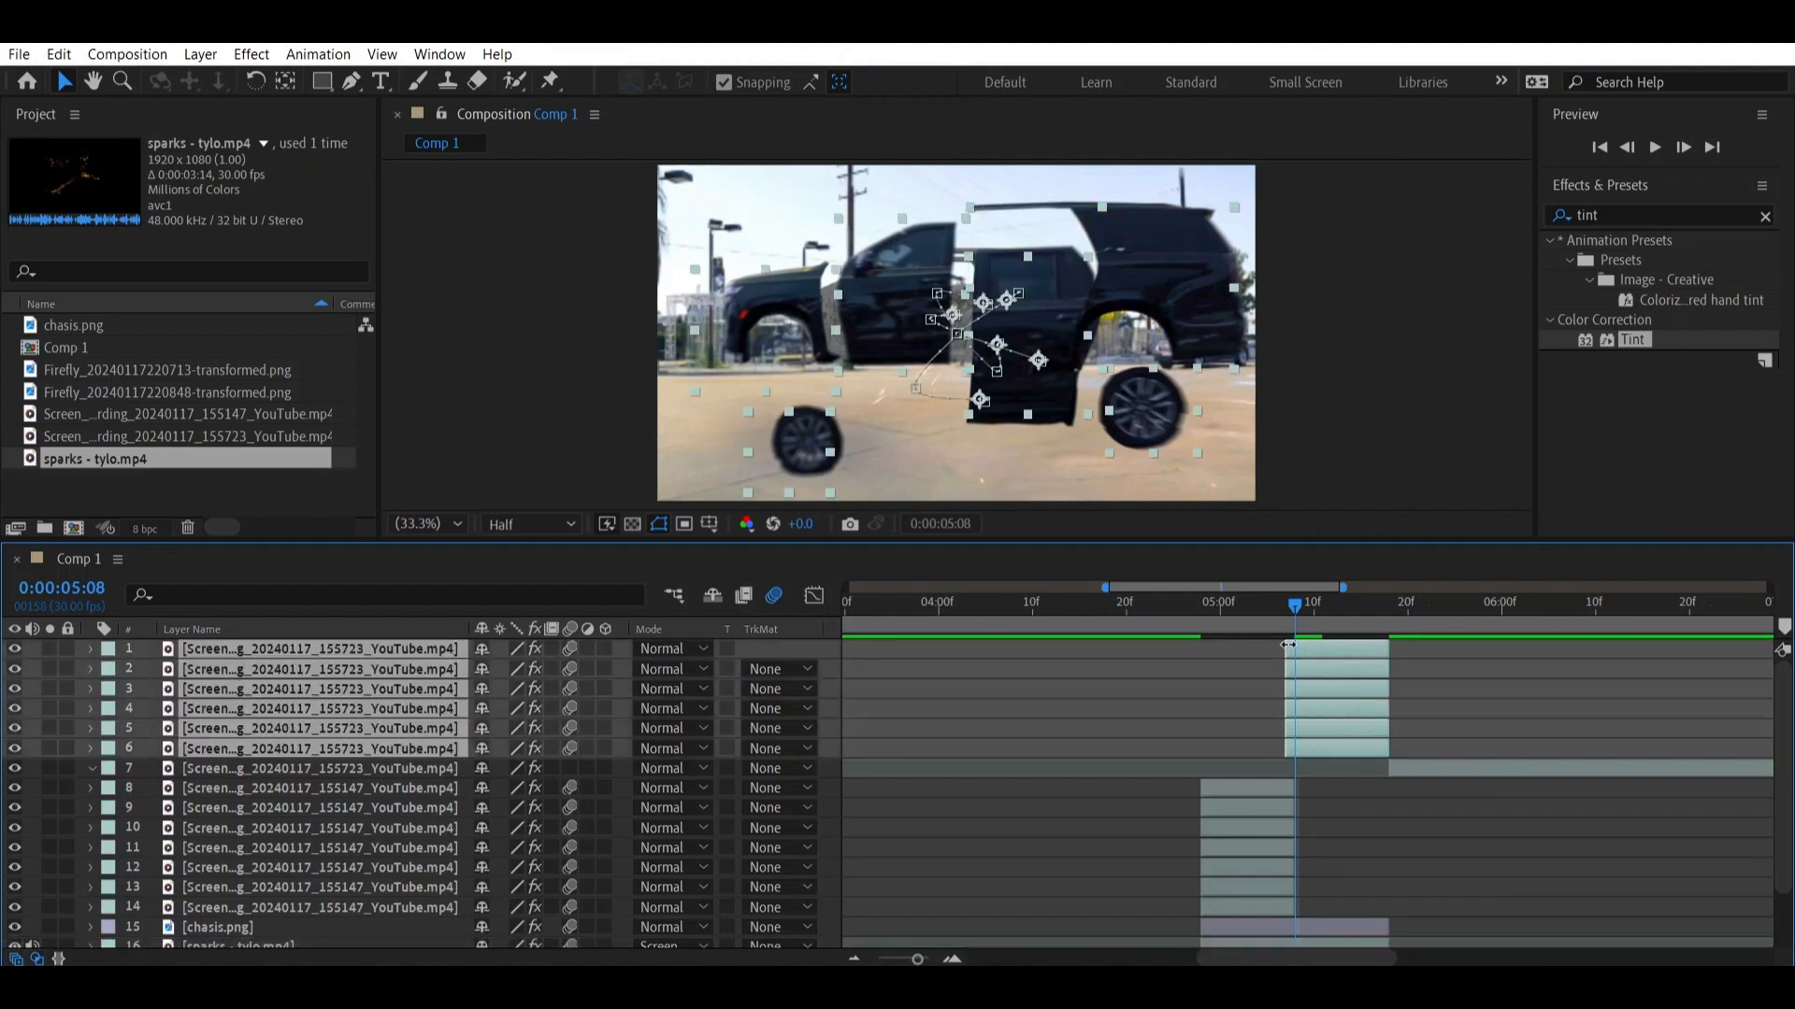
pyautogui.moveTo(1288, 644); pyautogui.dragTo(1133, 659)
pyautogui.press('space')
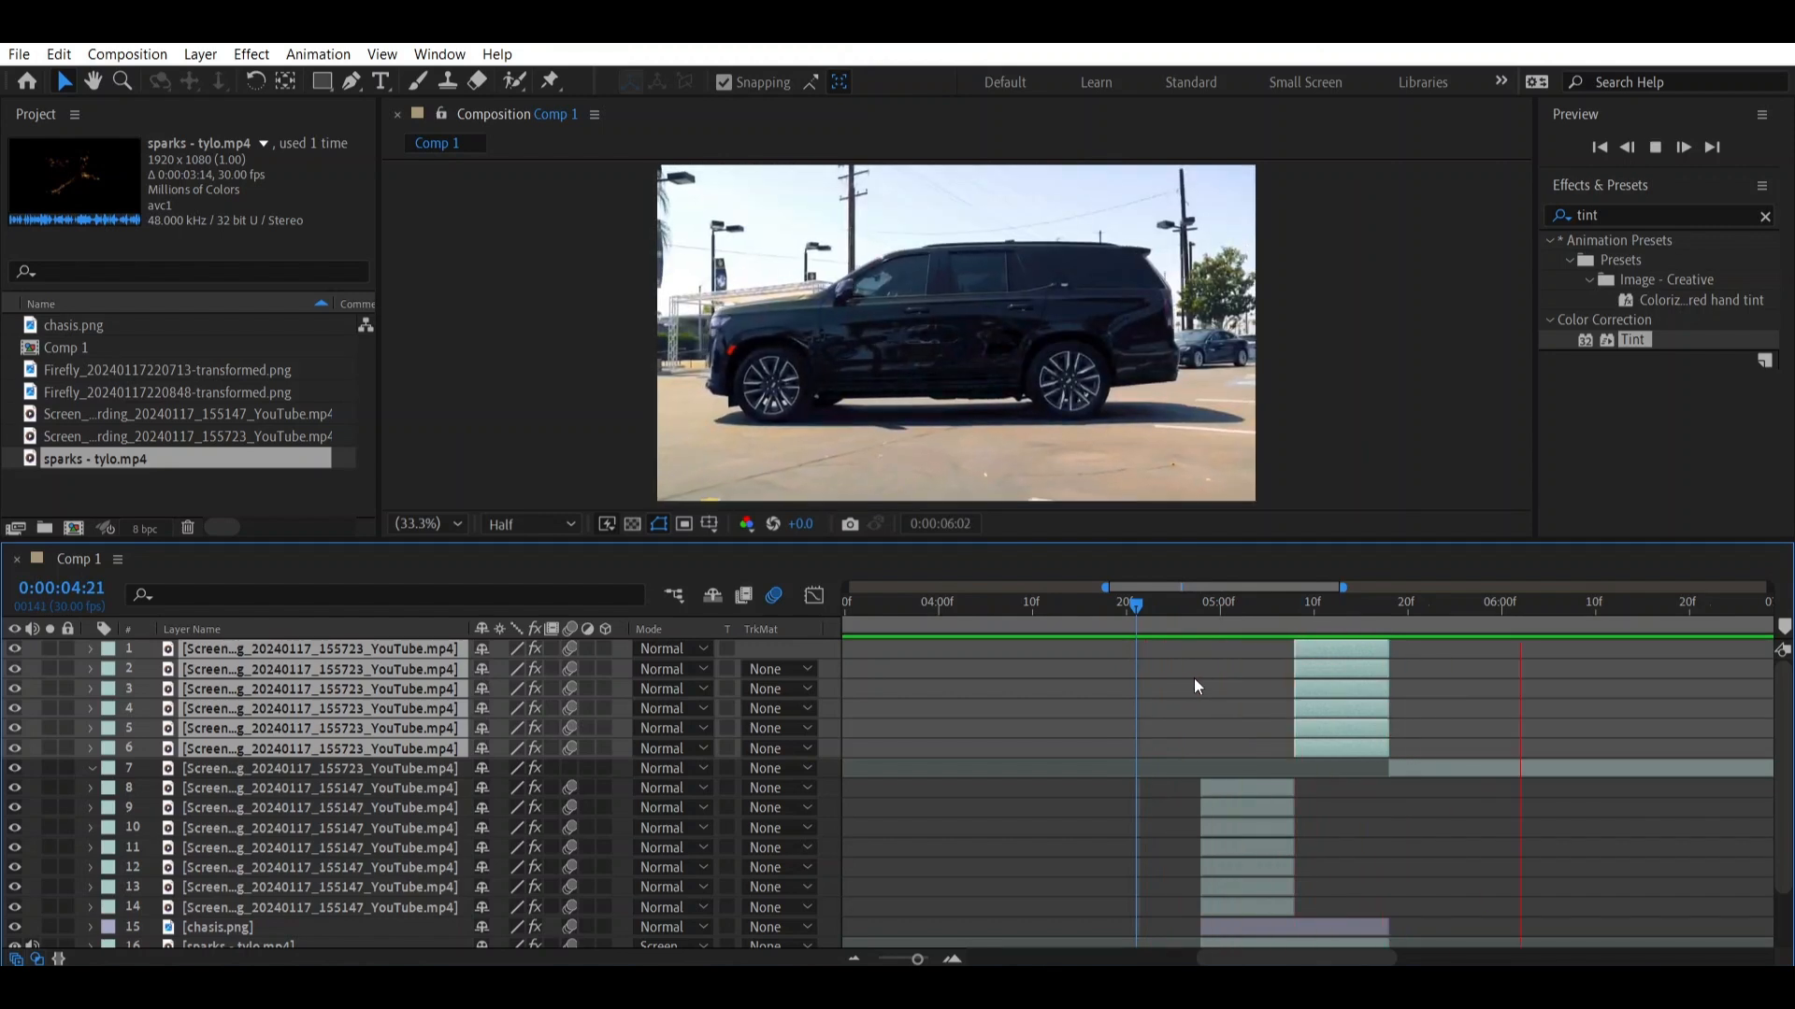
pyautogui.moveTo(1299, 607)
pyautogui.mouseDown()
pyautogui.moveTo(1266, 608)
pyautogui.moveTo(1296, 604)
pyautogui.mouseUp()
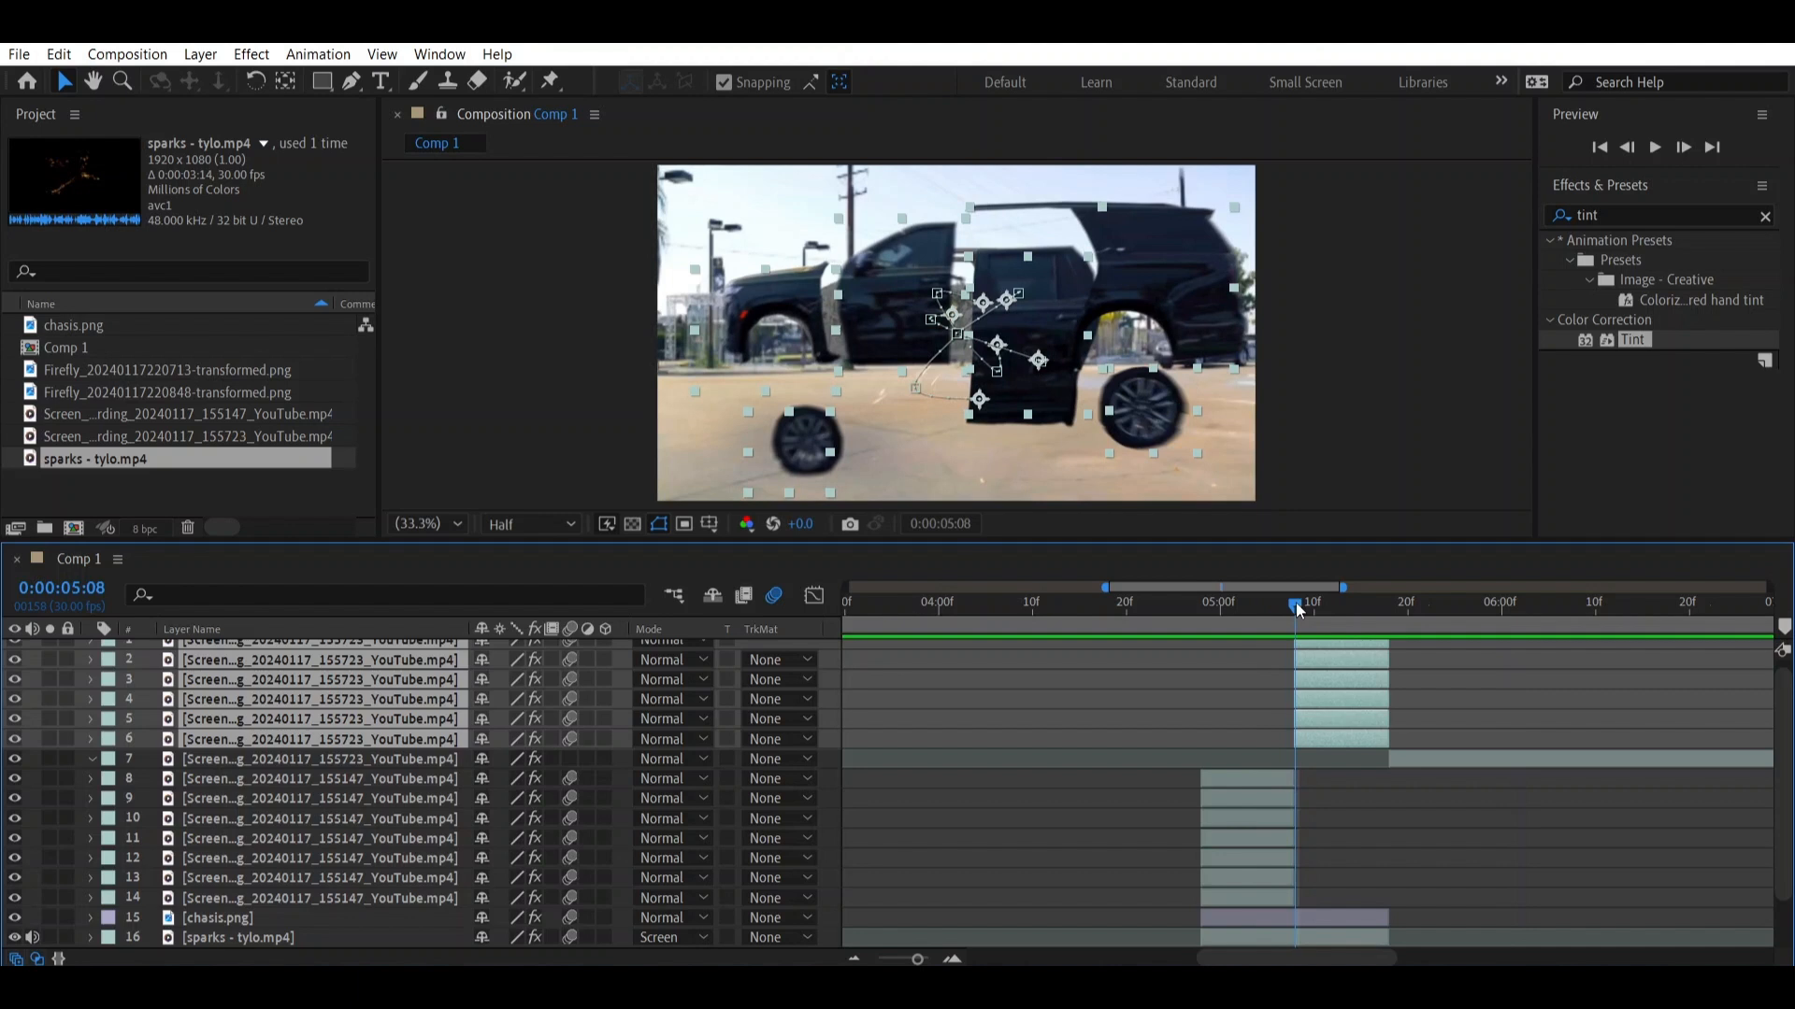
pyautogui.scroll(-3, 1370, 765)
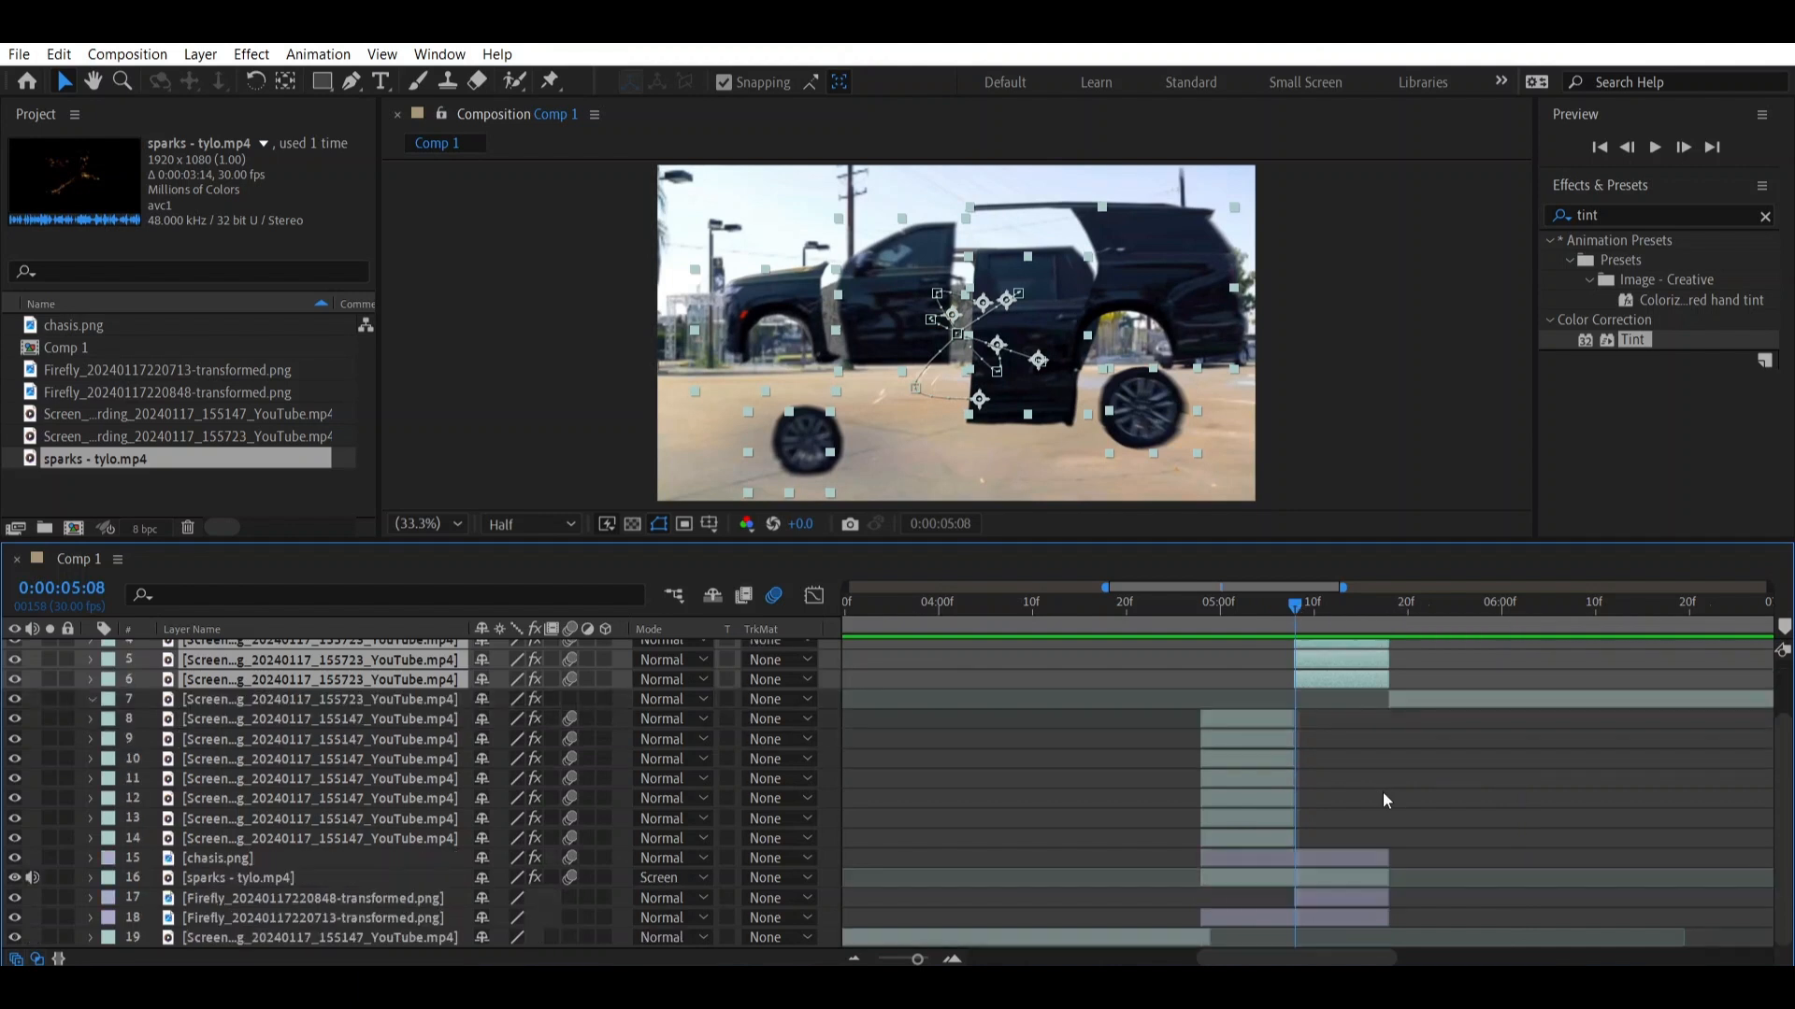
pyautogui.click(1347, 896)
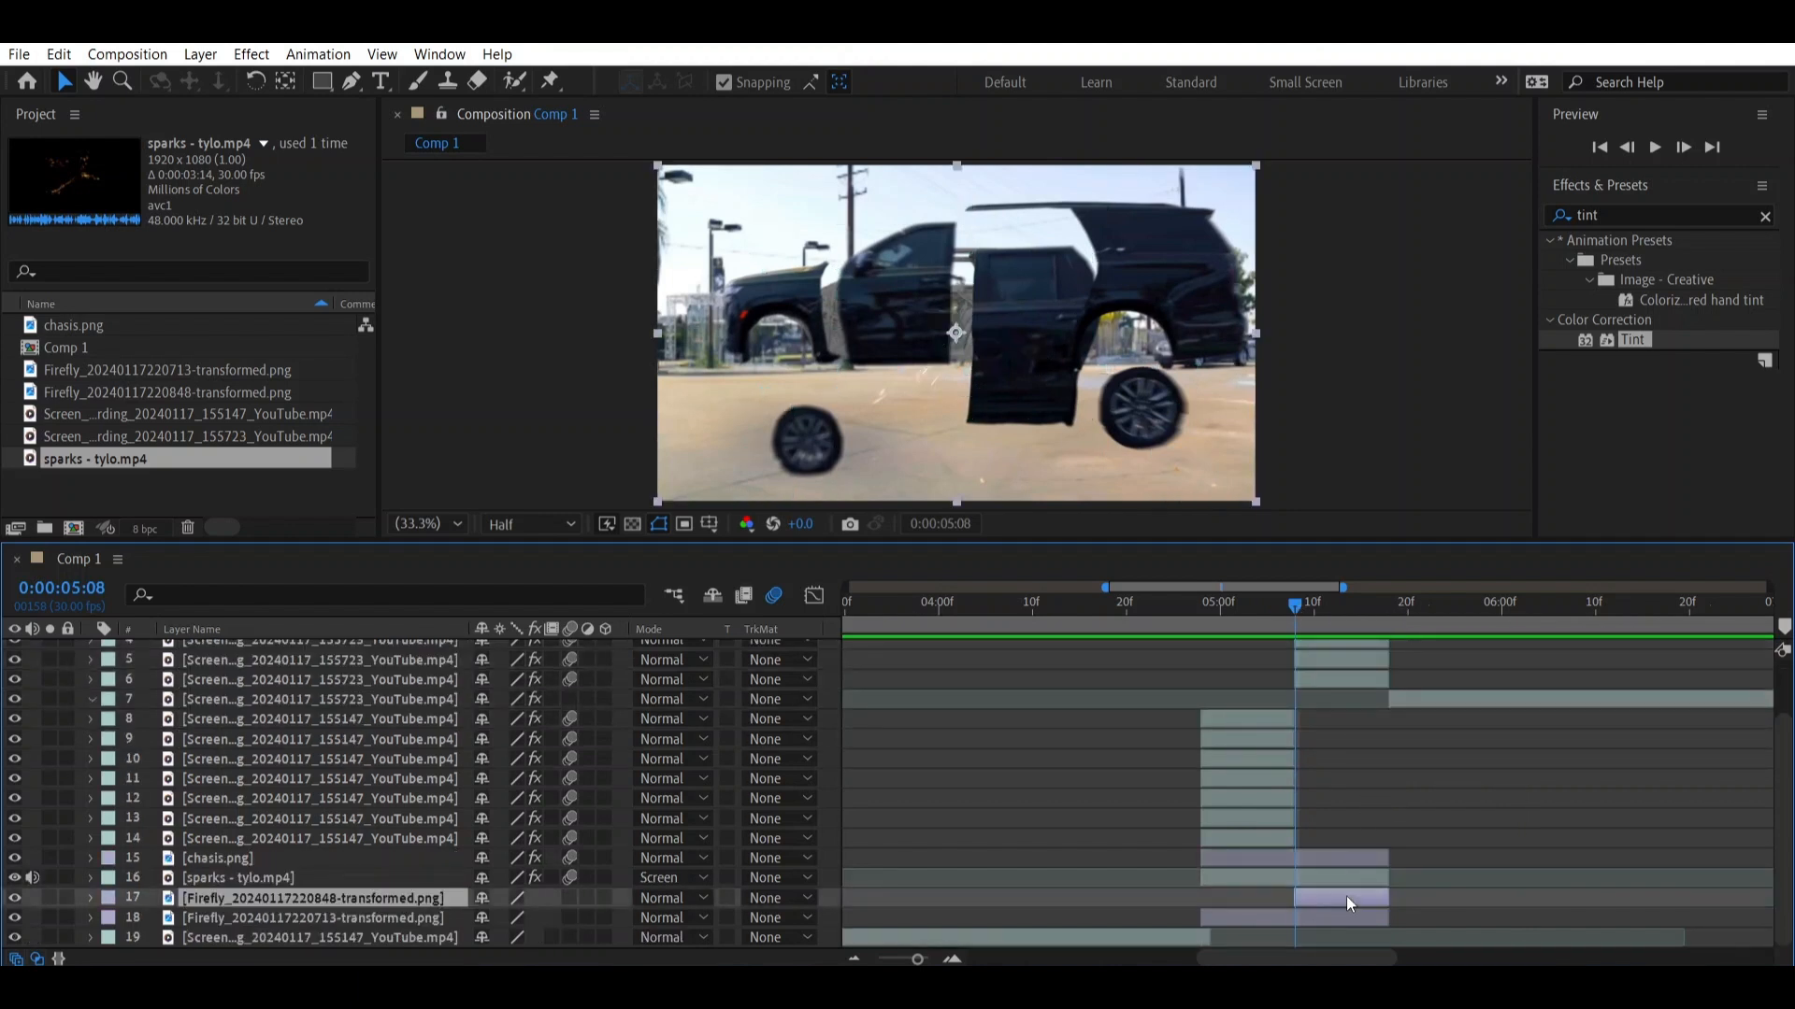
pyautogui.click(352, 81)
pyautogui.click(717, 355)
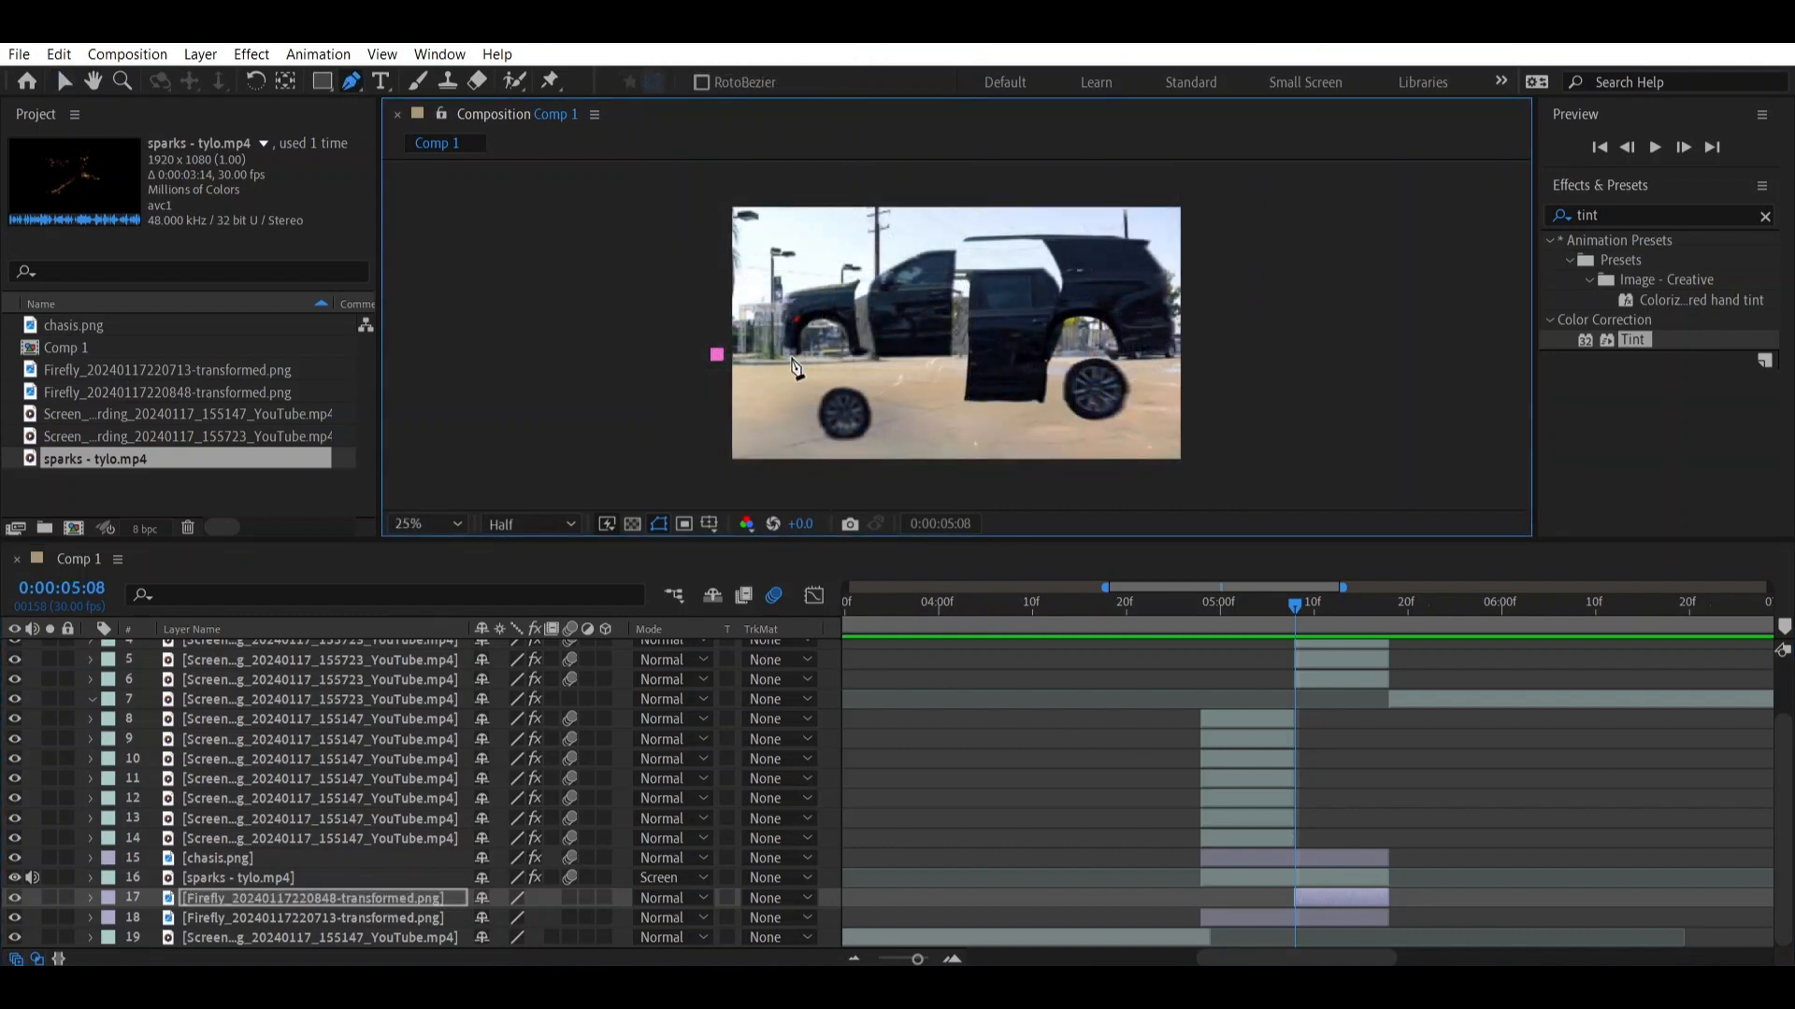
pyautogui.click(792, 357)
pyautogui.click(833, 359)
pyautogui.click(957, 355)
pyautogui.click(1064, 352)
pyautogui.click(1102, 353)
pyautogui.click(1114, 365)
pyautogui.click(1130, 365)
pyautogui.click(1182, 357)
pyautogui.moveTo(1209, 372); pyautogui.dragTo(1215, 389)
pyautogui.moveTo(1193, 481); pyautogui.dragTo(1140, 501)
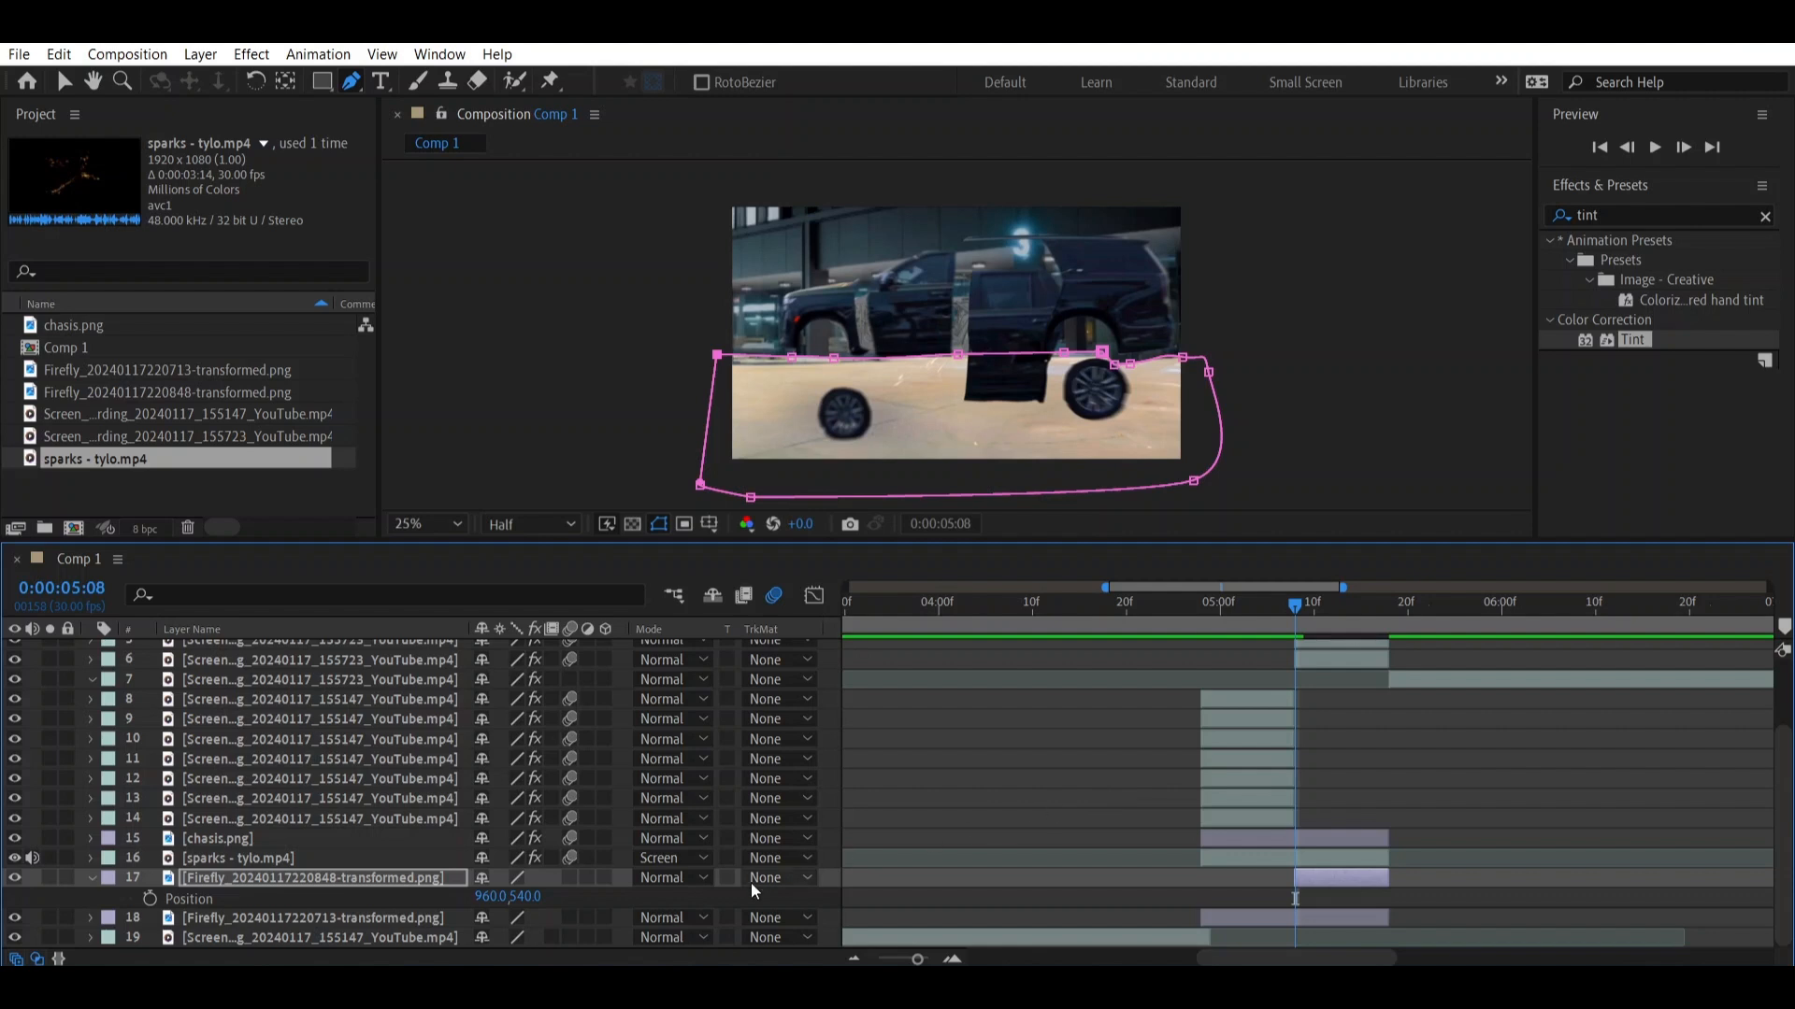
# Make the masked ground layer 3D and add an X Rotation keyframe of -91° at 0:00:05:08
pyautogui.click(605, 879)
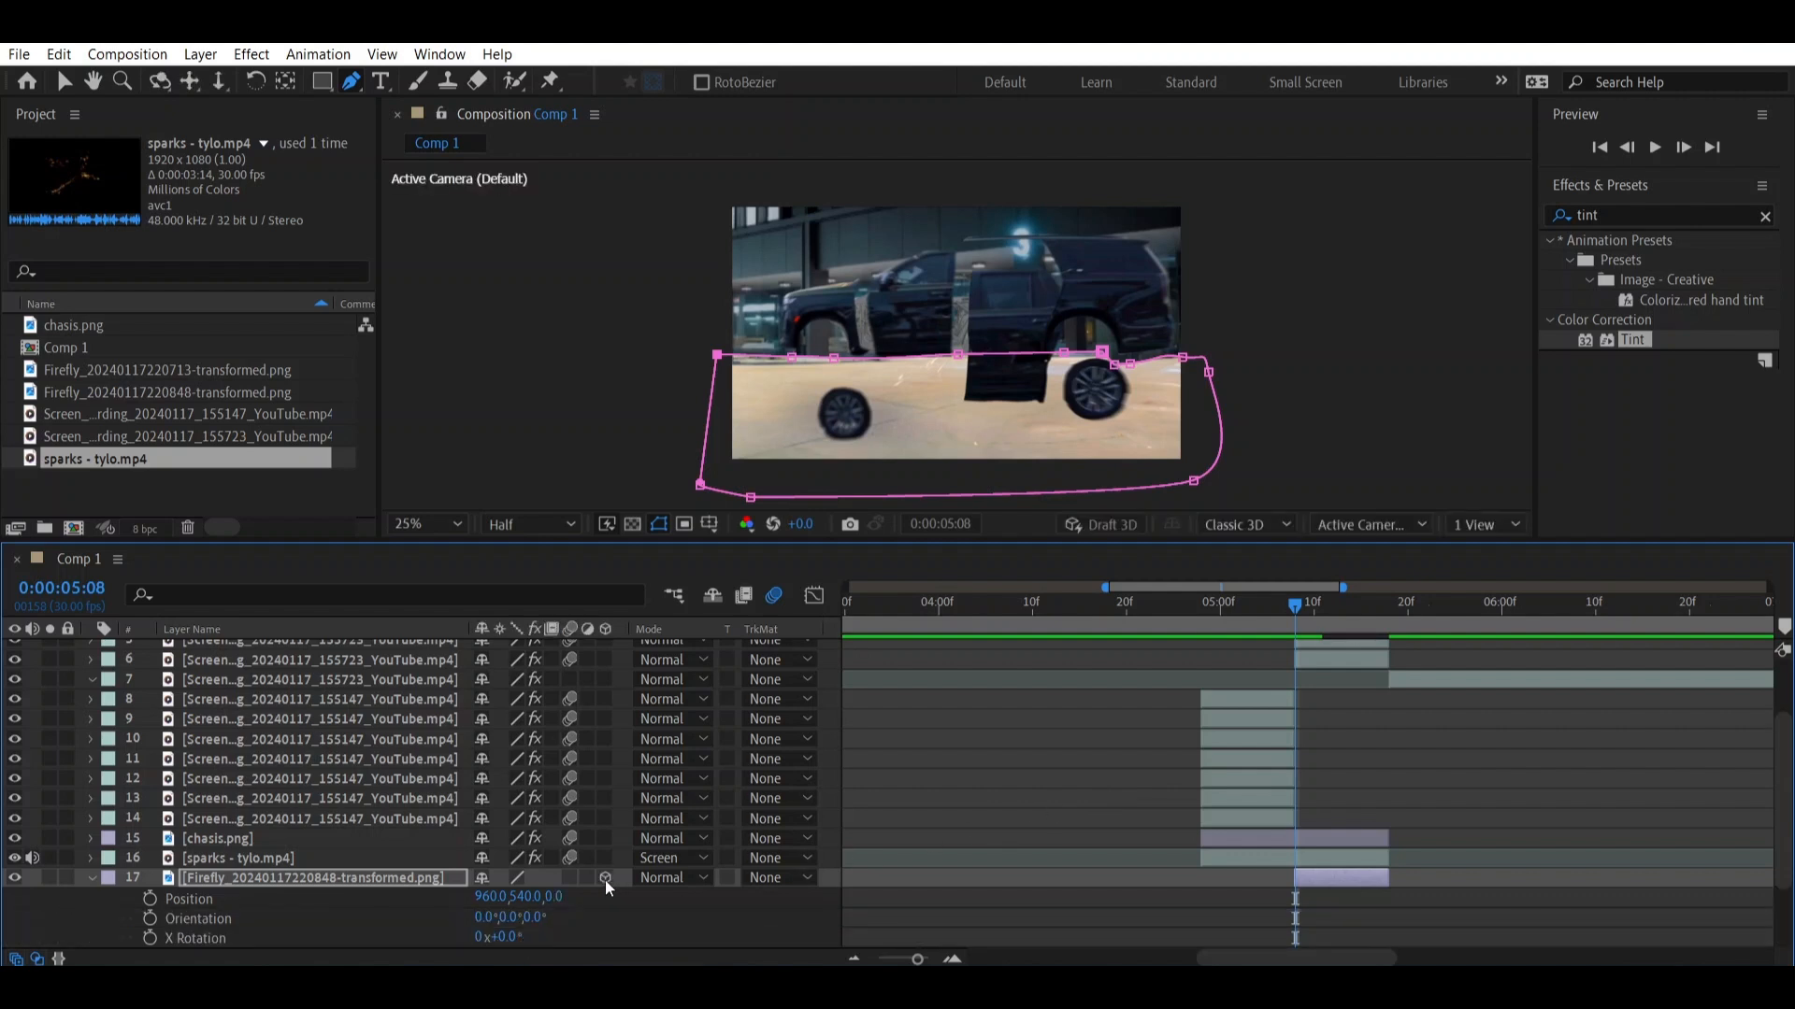
pyautogui.scroll(-2, 862, 742)
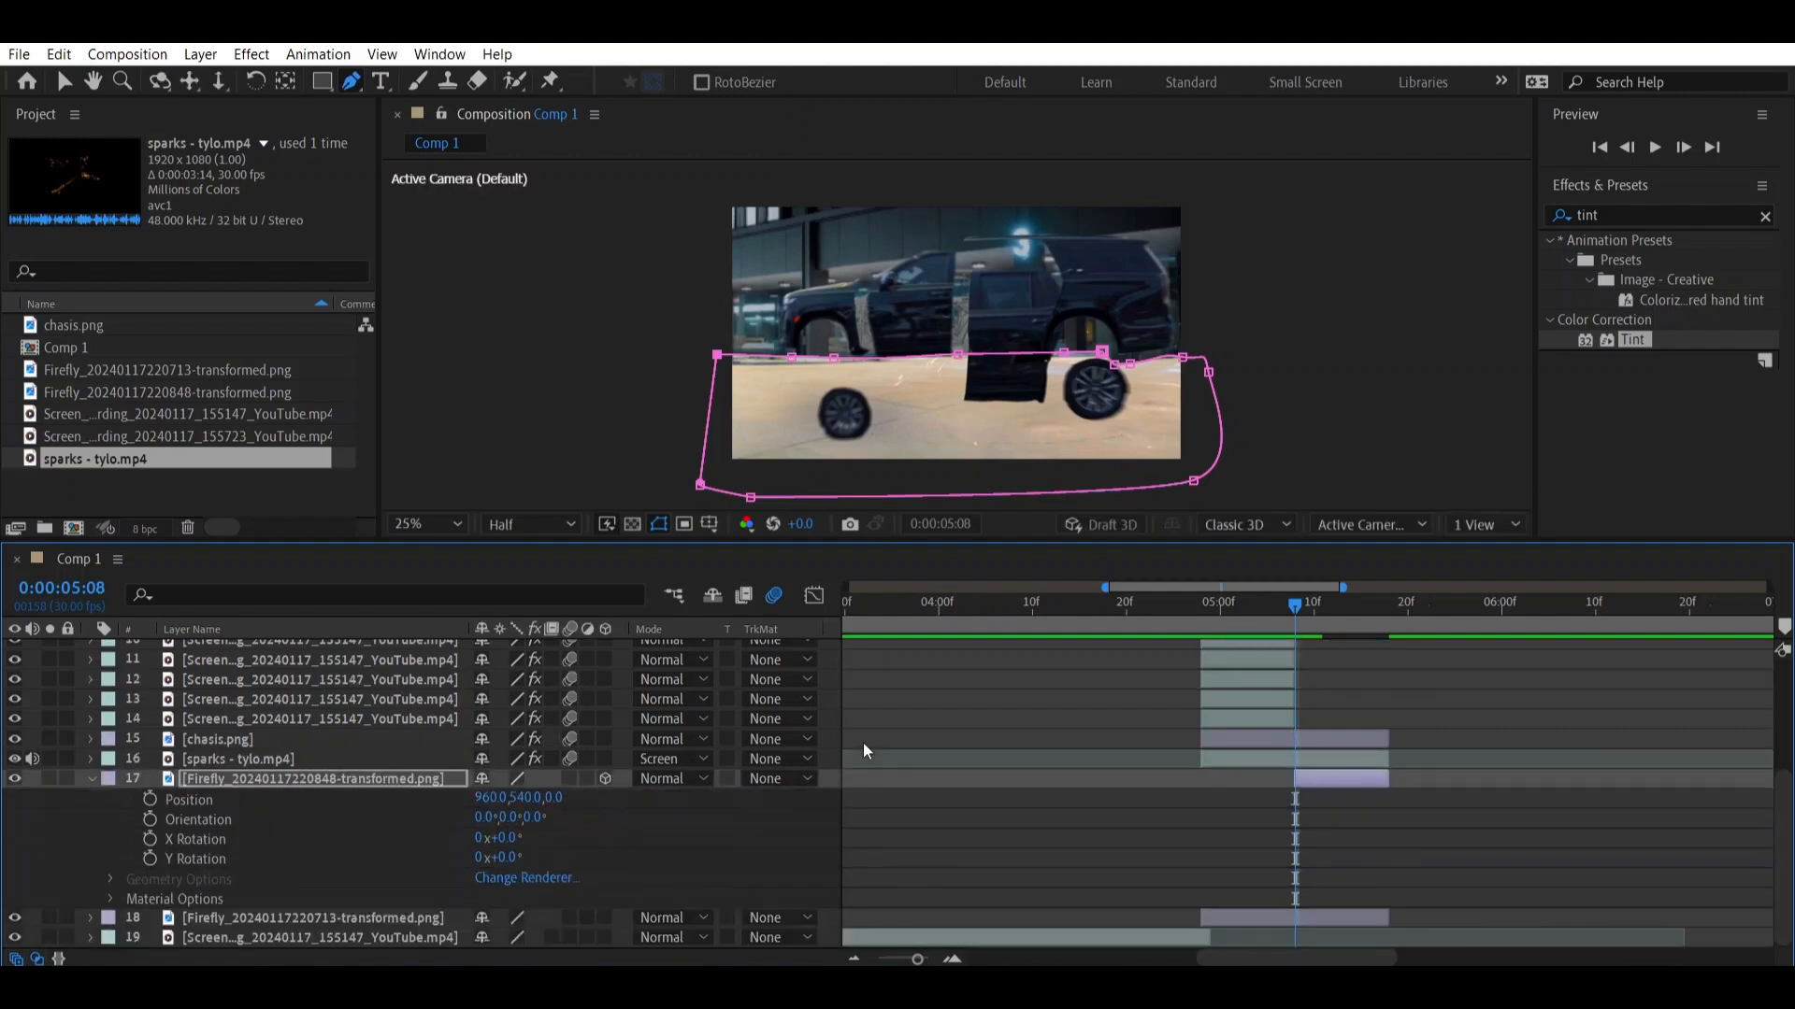
pyautogui.click(149, 839)
pyautogui.moveTo(505, 838); pyautogui.dragTo(397, 834)
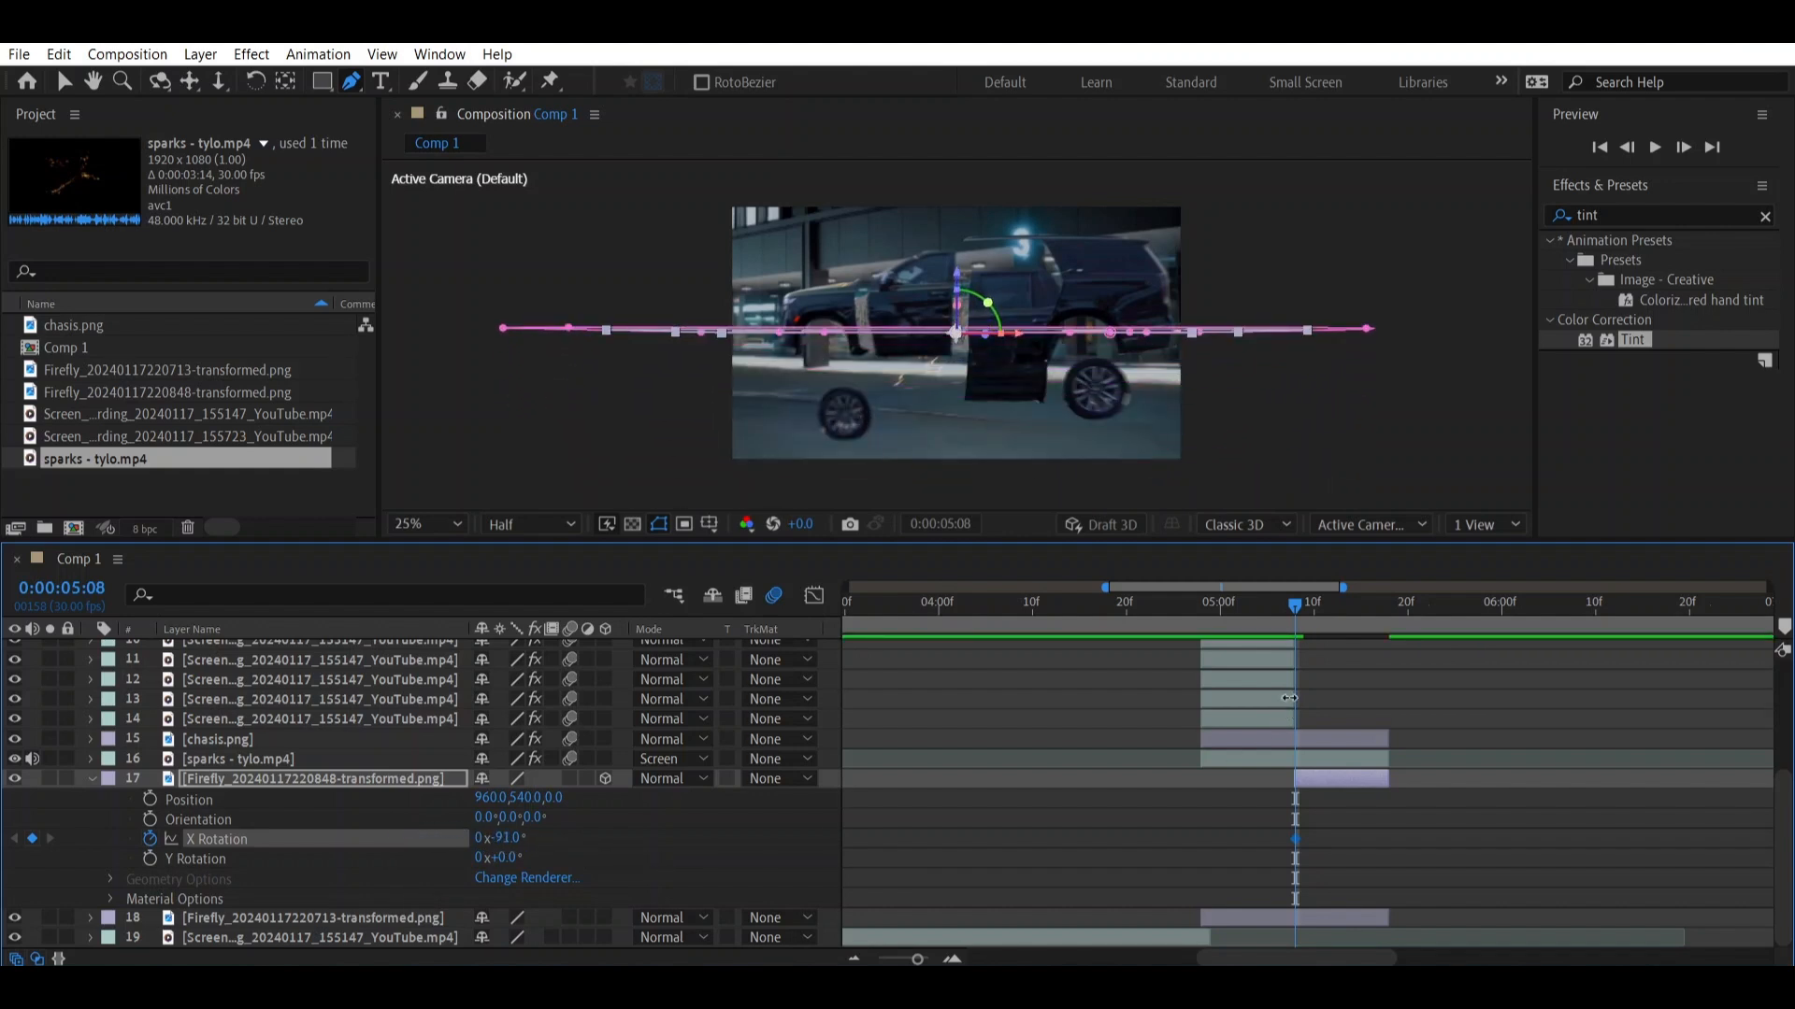
# Set the ground layer's X Rotation to 0° at 0:00:05:10 and enable motion blur on the layer
pyautogui.press('pagedown')
pyautogui.press('pagedown')
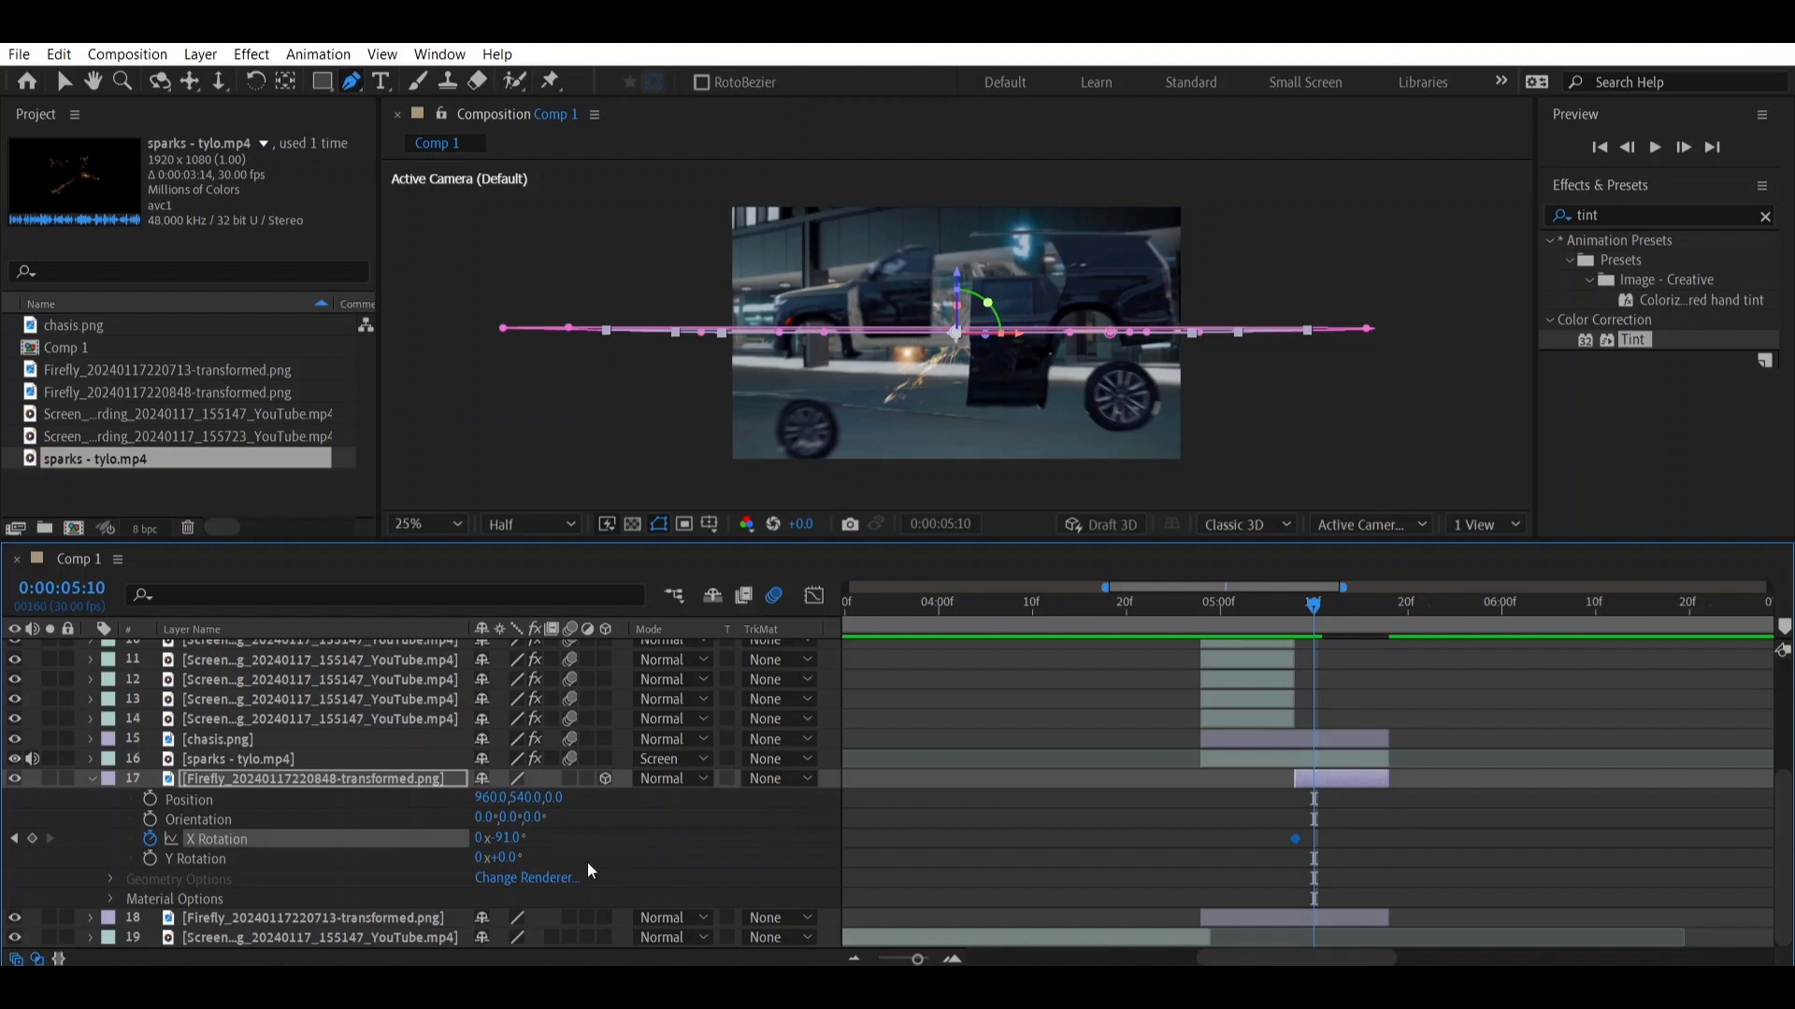
pyautogui.click(503, 839)
pyautogui.press('BackSpace')
pyautogui.write('0')
pyautogui.click(569, 777)
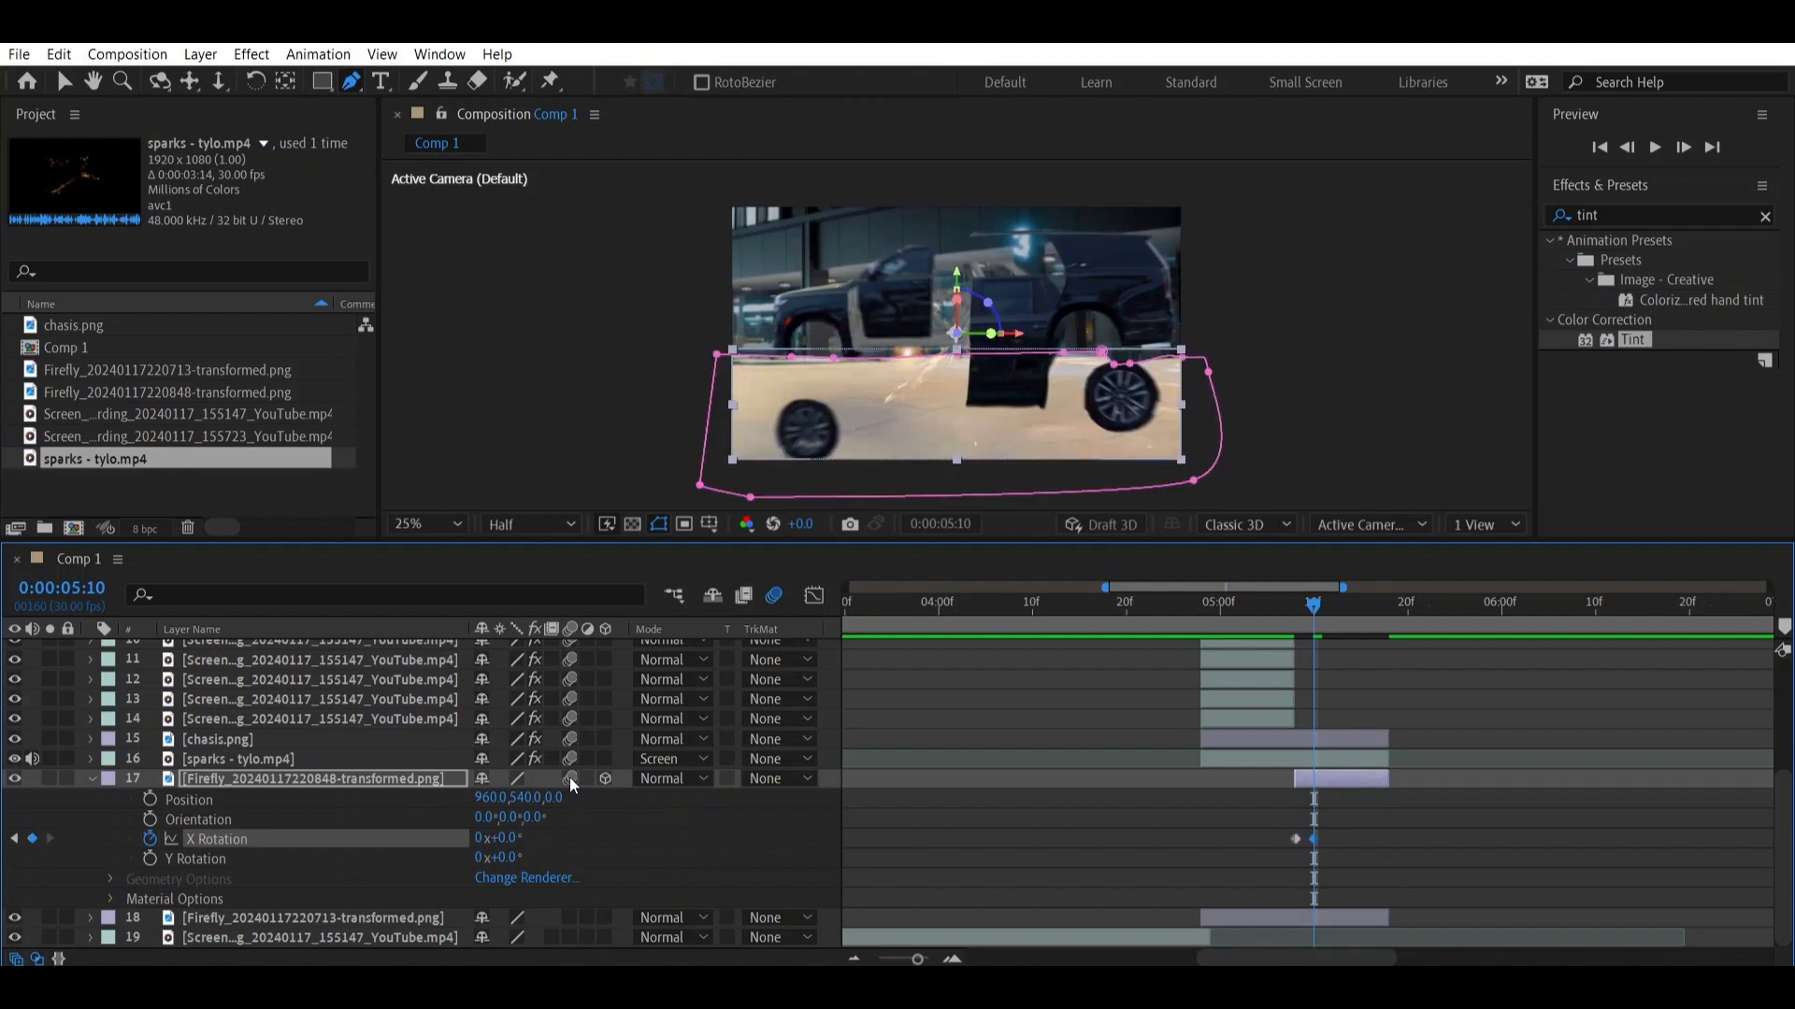
pyautogui.click(1294, 623)
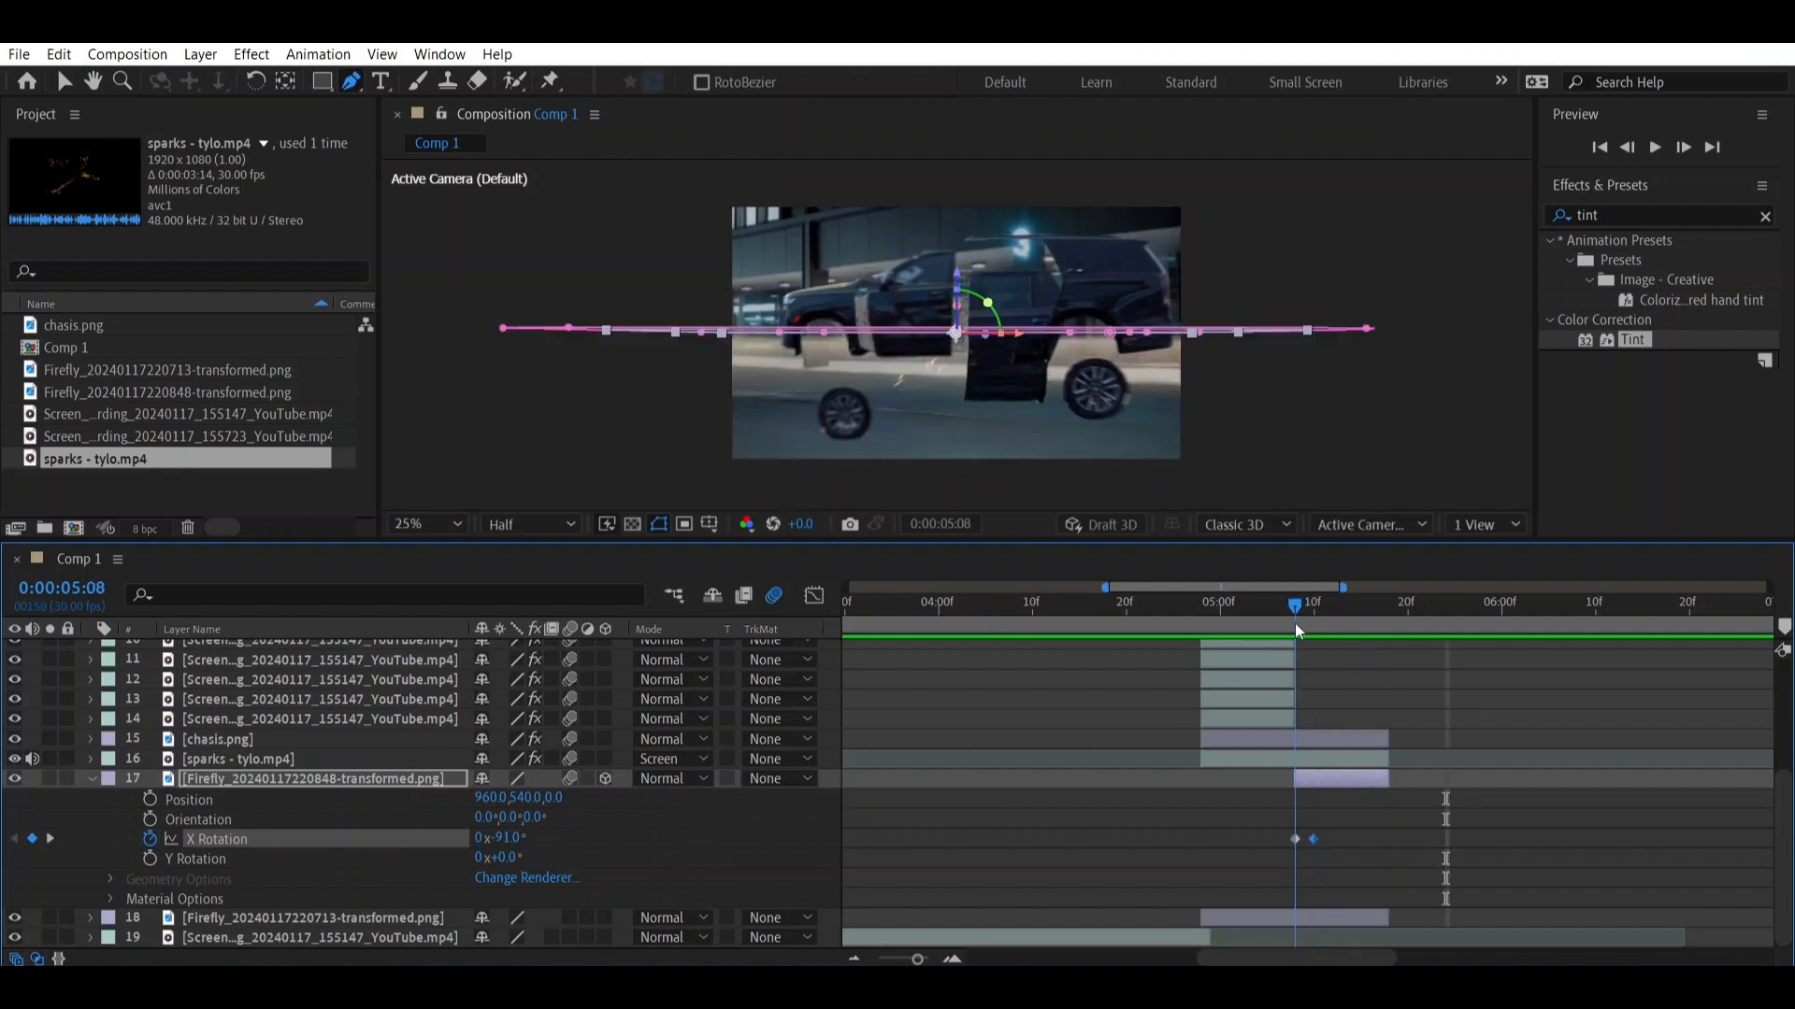
pyautogui.moveTo(1296, 605)
pyautogui.mouseDown()
pyautogui.moveTo(1337, 610)
pyautogui.moveTo(1295, 617)
pyautogui.mouseUp()
pyautogui.click(1332, 783)
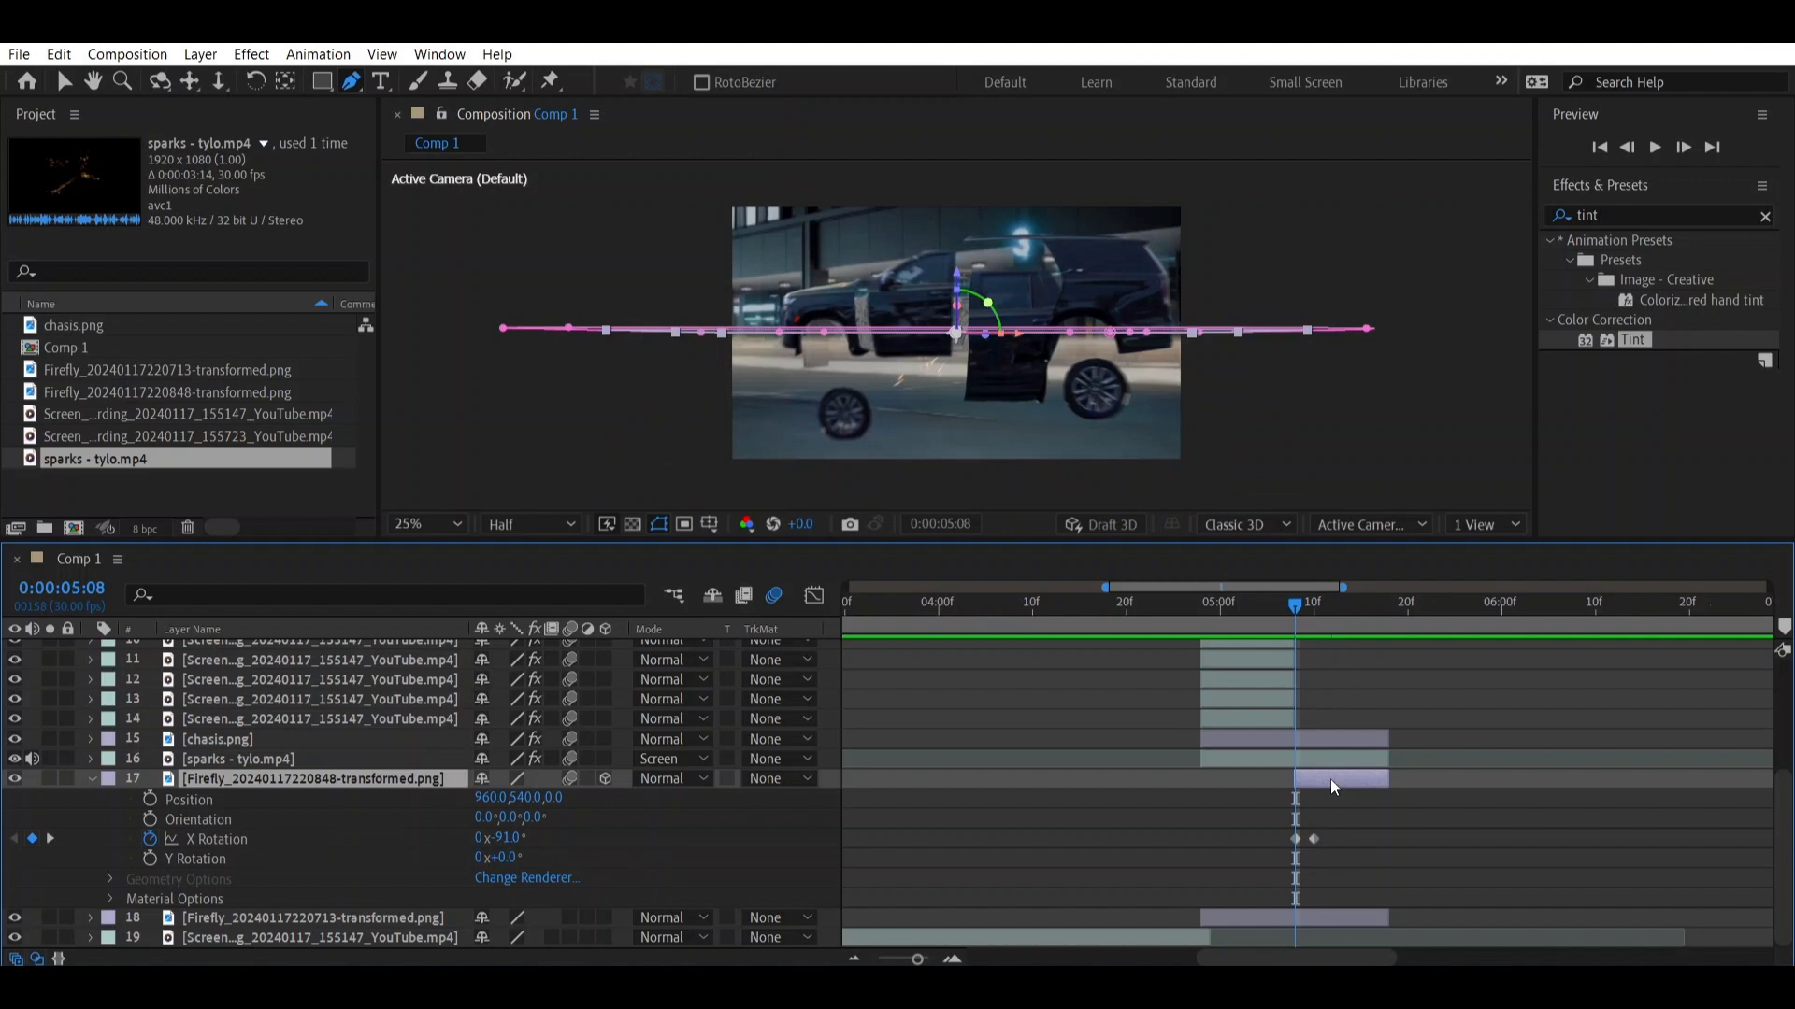
pyautogui.hotkey('ctrl', 'd')
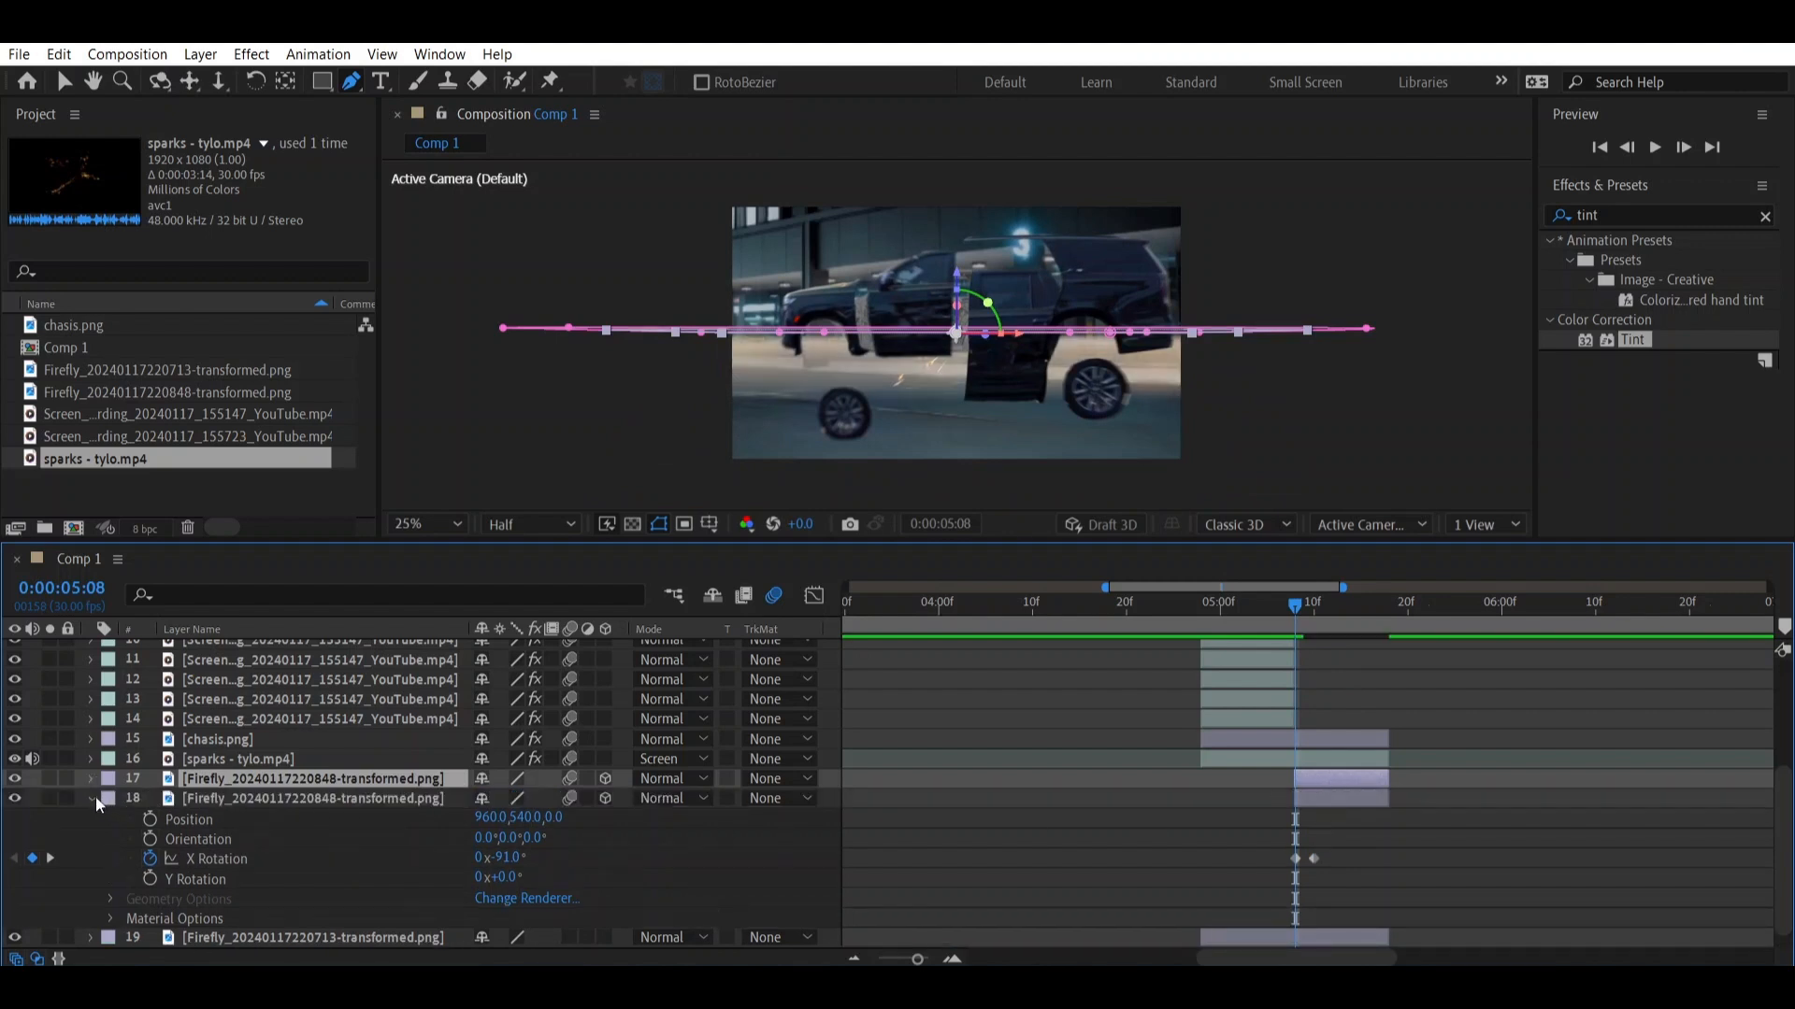
pyautogui.click(92, 798)
pyautogui.press('m')
pyautogui.click(215, 895)
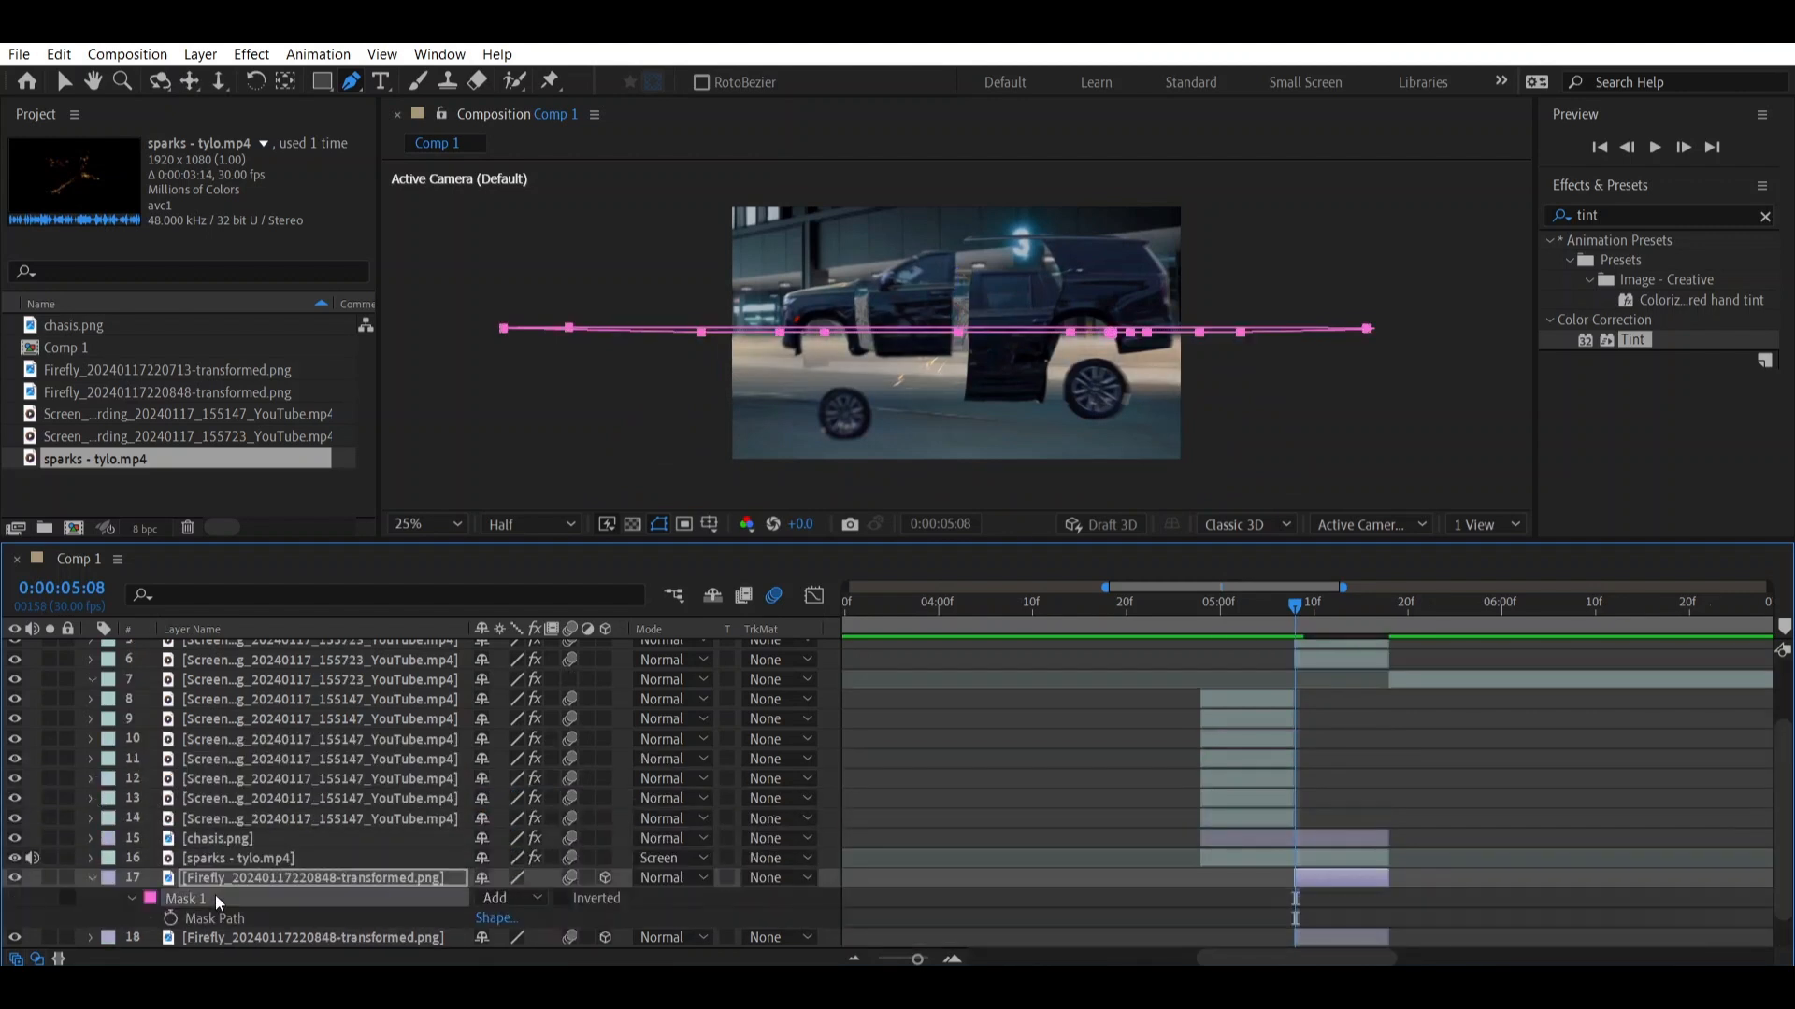
pyautogui.press('Delete')
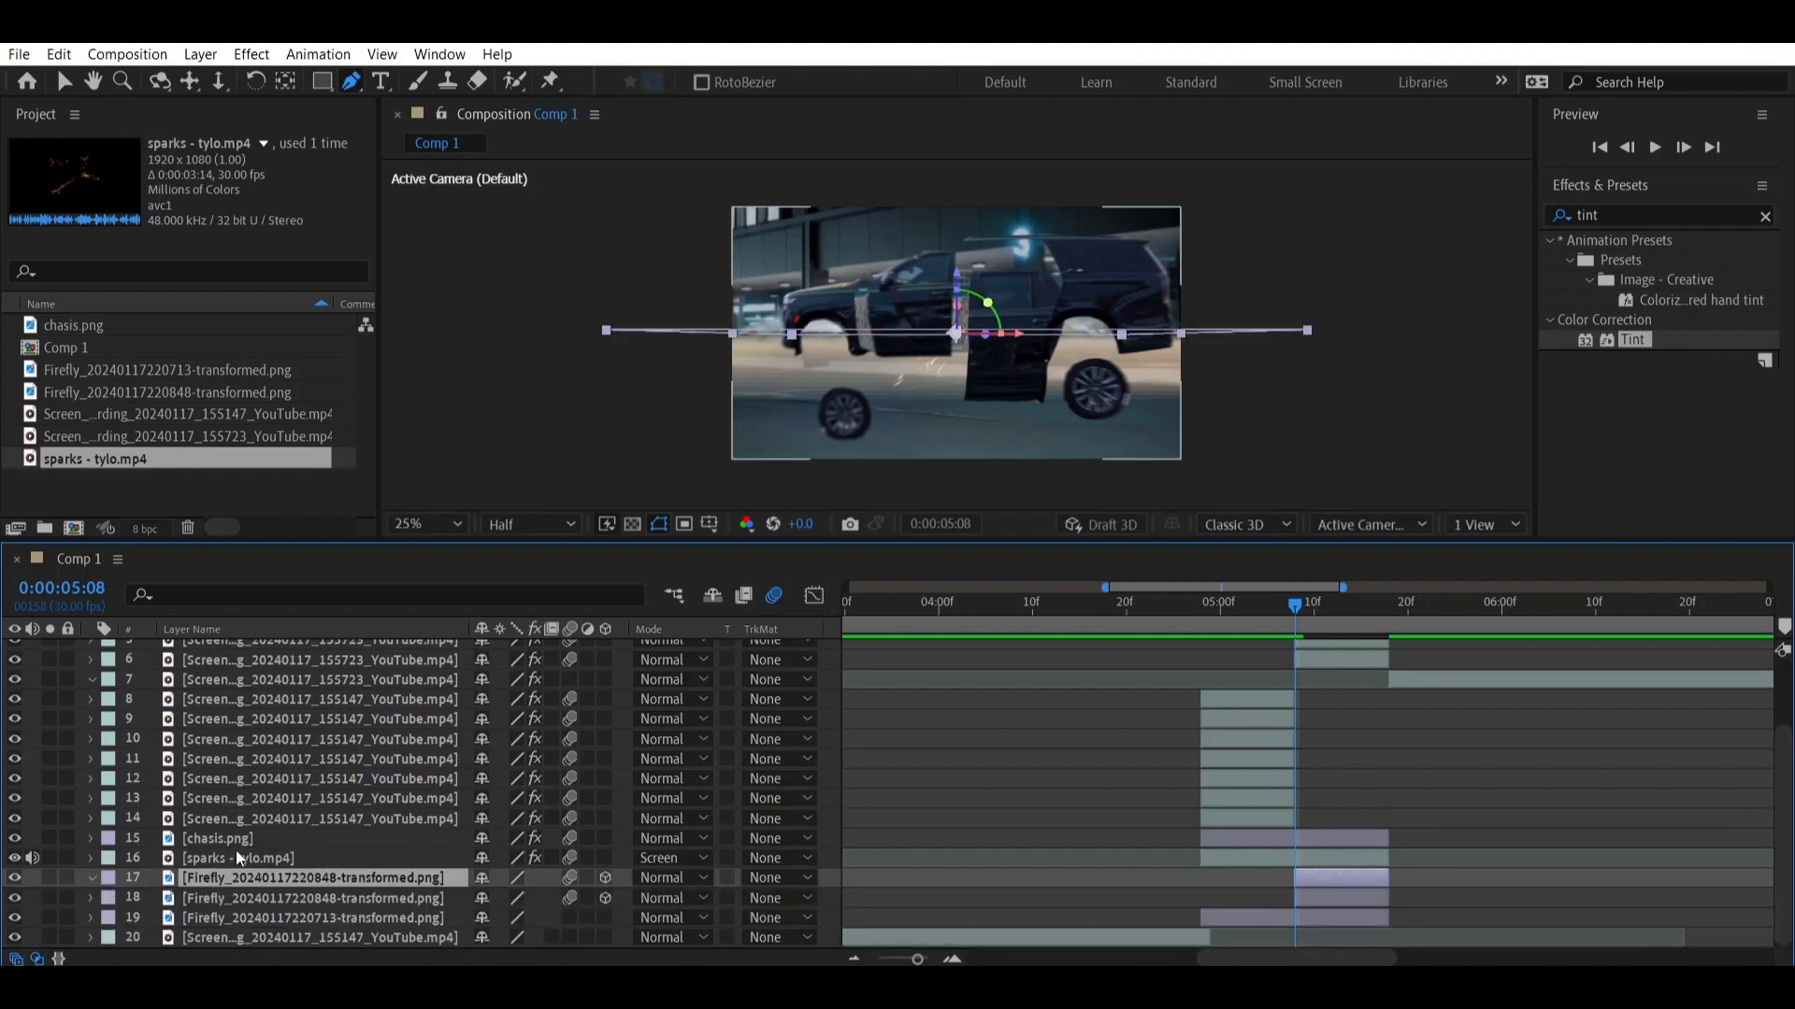
pyautogui.scroll(1, 236, 849)
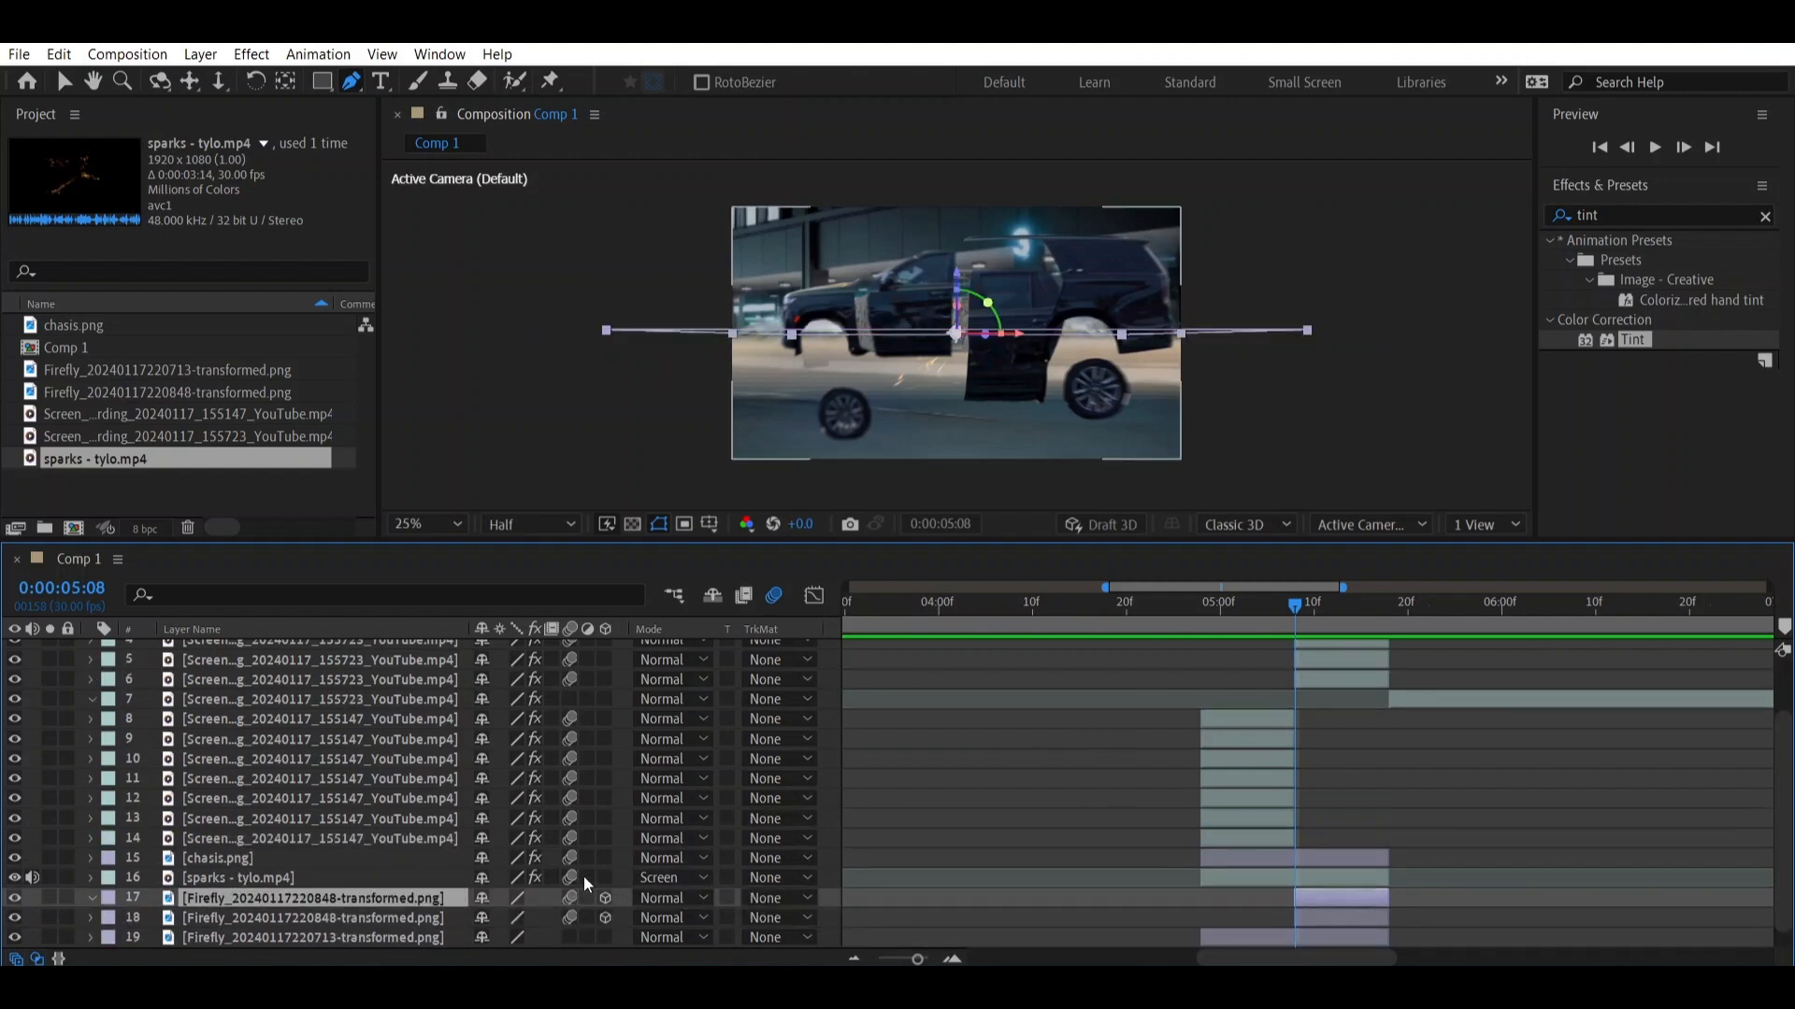
pyautogui.click(606, 897)
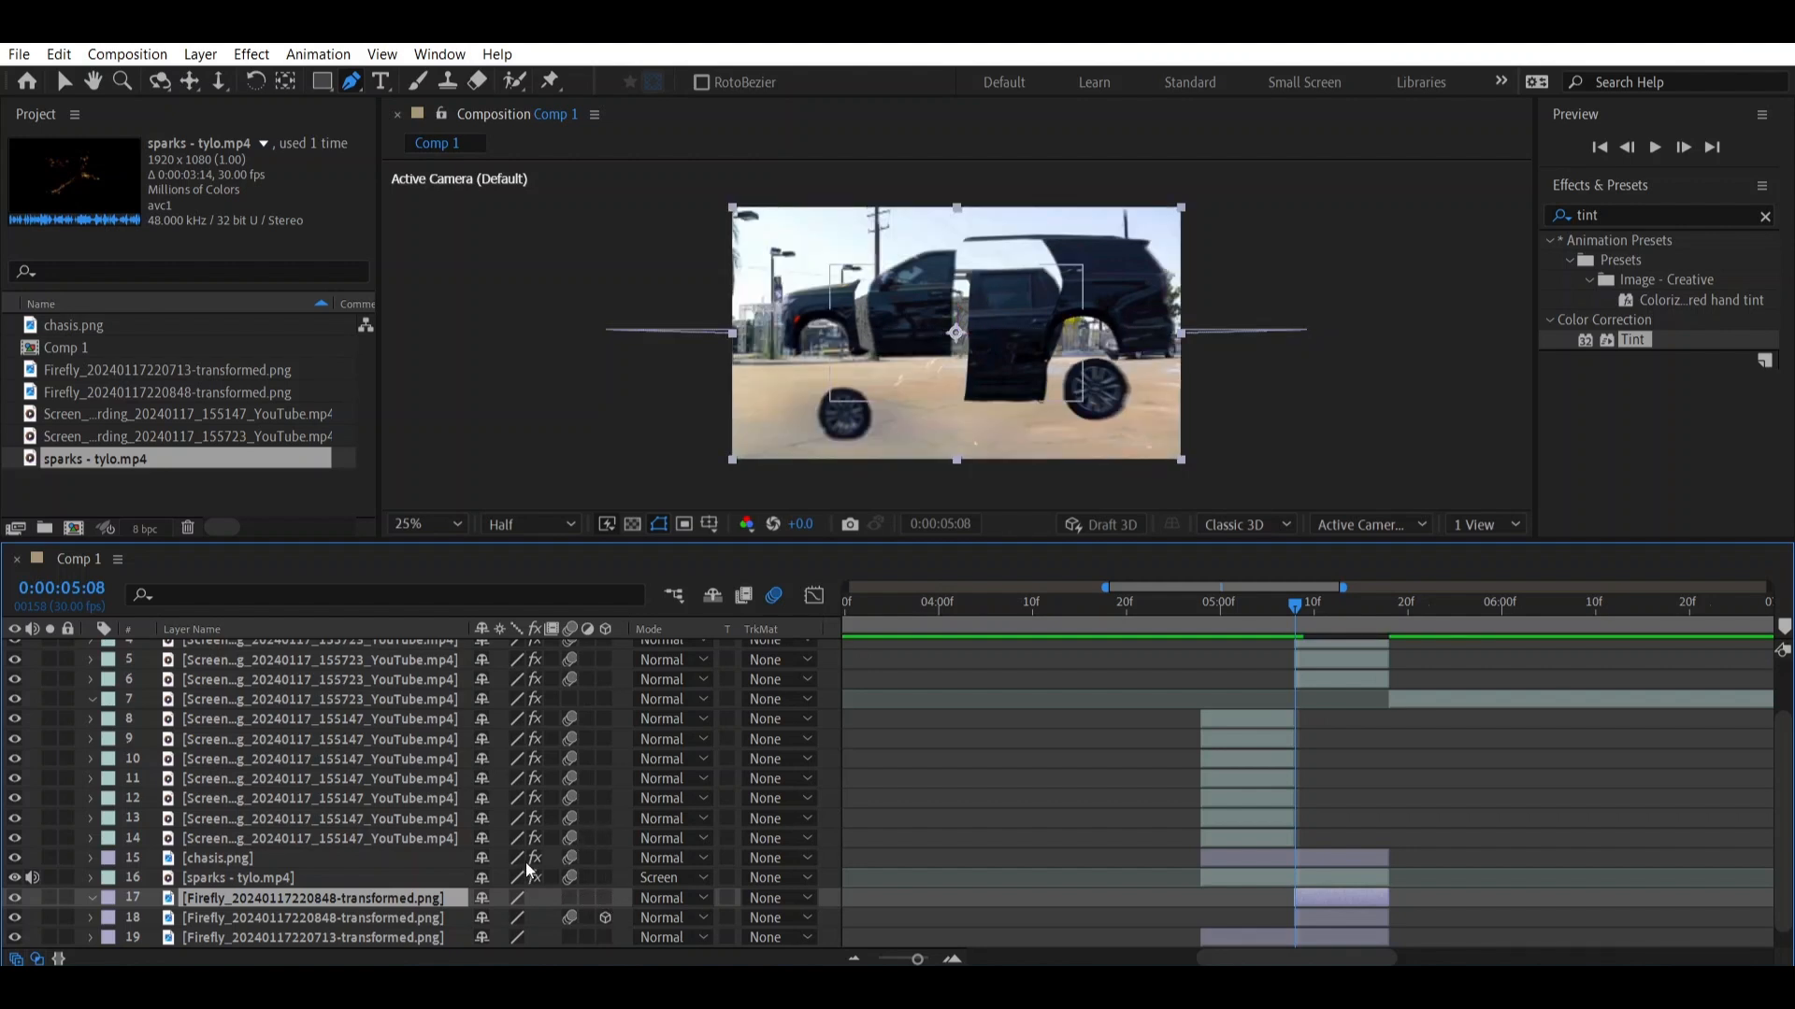
pyautogui.click(714, 362)
pyautogui.click(916, 353)
pyautogui.click(970, 359)
pyautogui.click(1106, 364)
pyautogui.click(1203, 351)
pyautogui.click(1190, 190)
pyautogui.moveTo(953, 181); pyautogui.dragTo(908, 195)
pyautogui.click(696, 186)
pyautogui.click(714, 362)
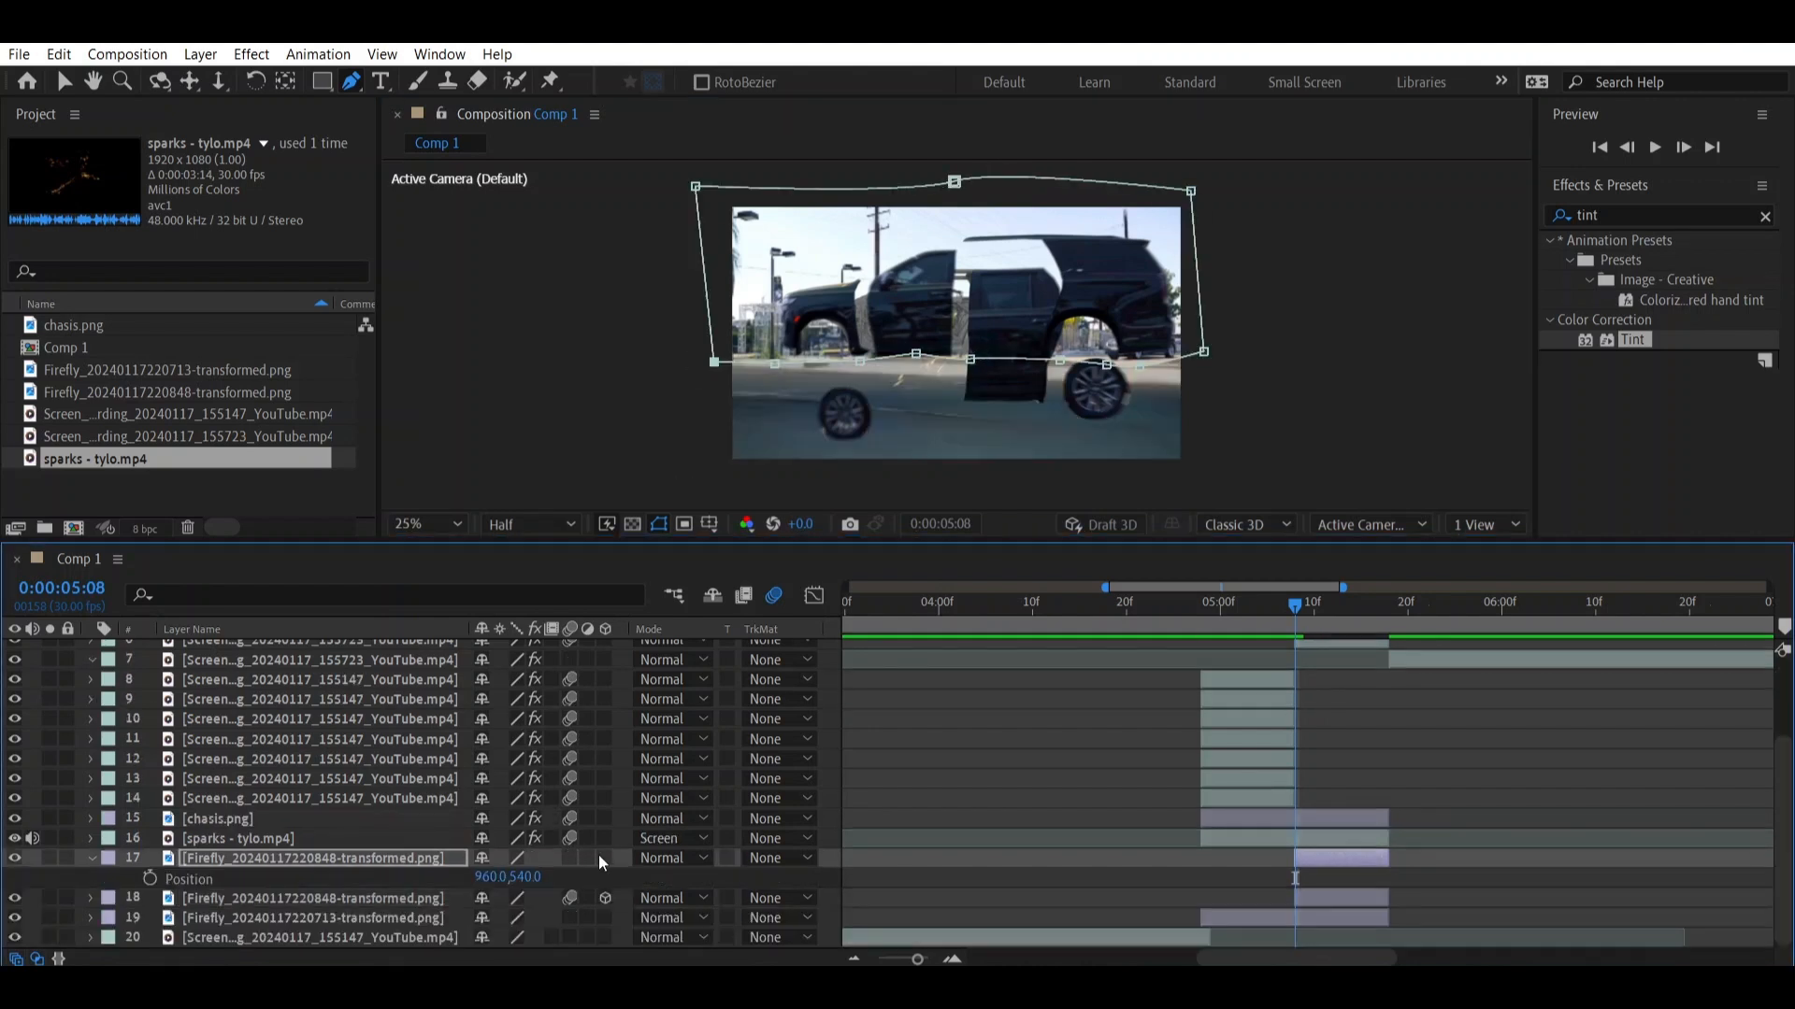
# Make the masked upper background layer 3D and add an X Rotation keyframe of -93° at 0:00:05:08
pyautogui.click(605, 857)
pyautogui.scroll(-2, 529, 824)
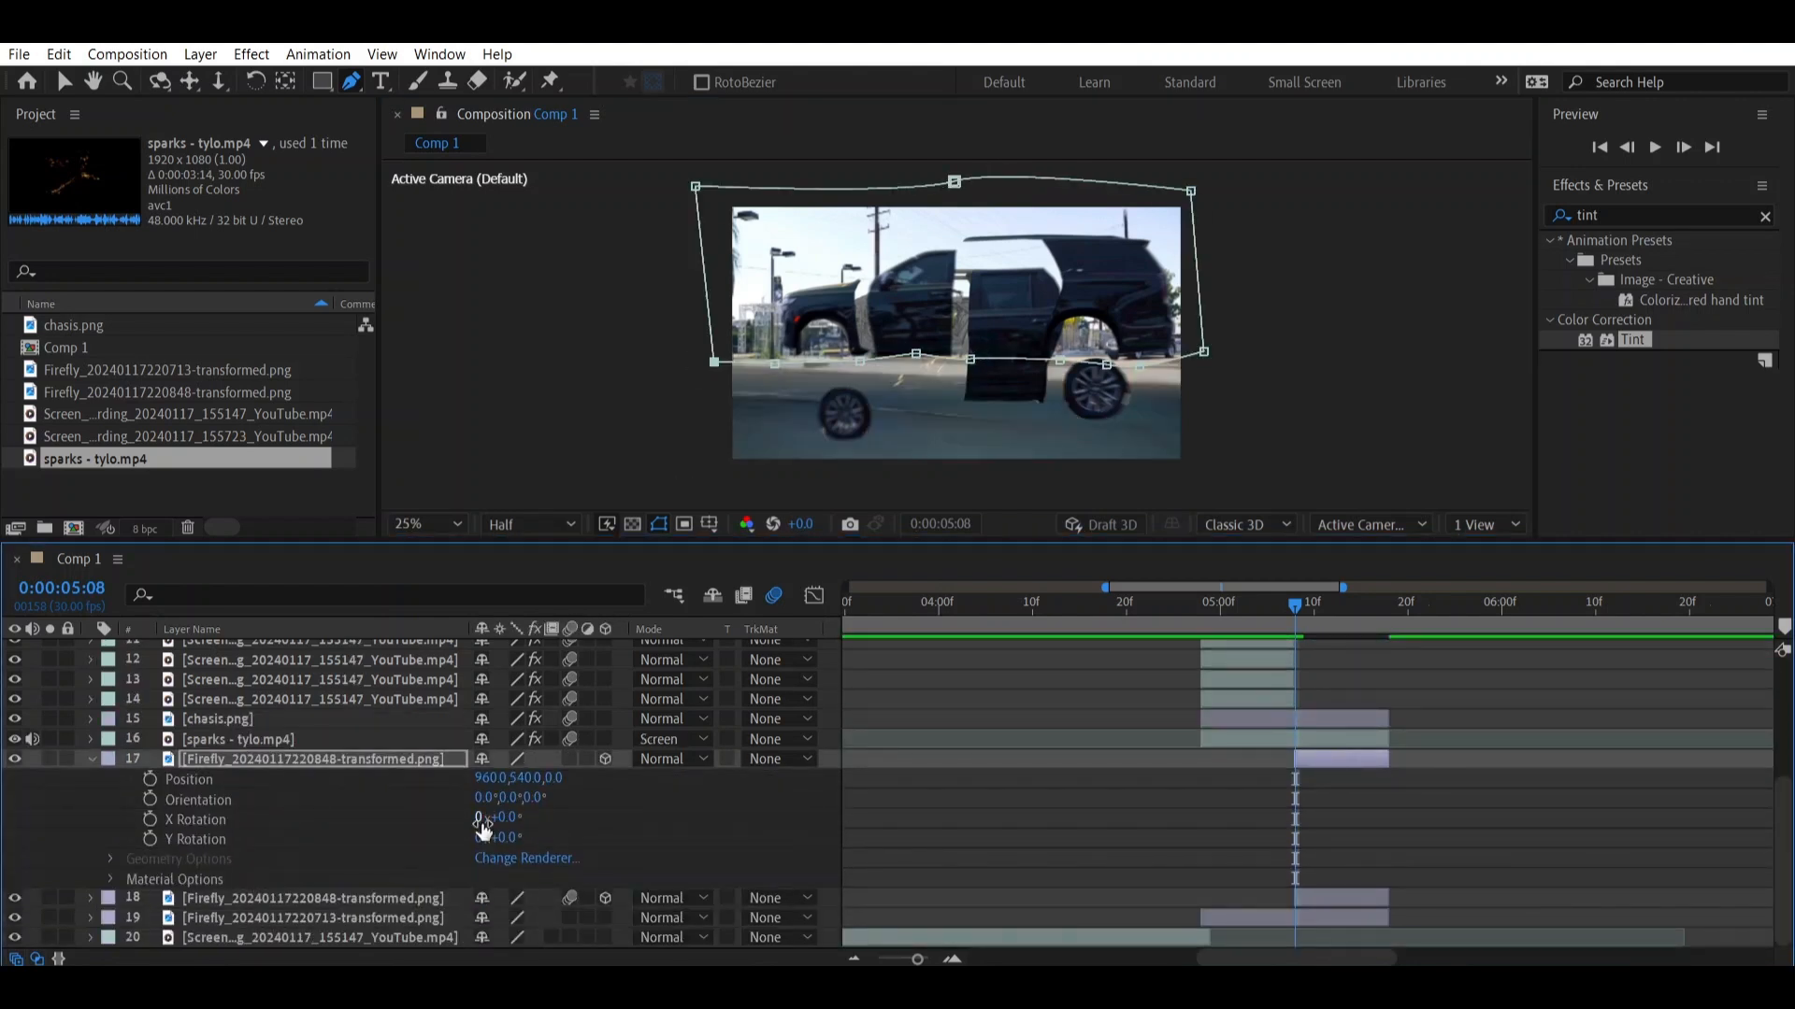
pyautogui.click(149, 819)
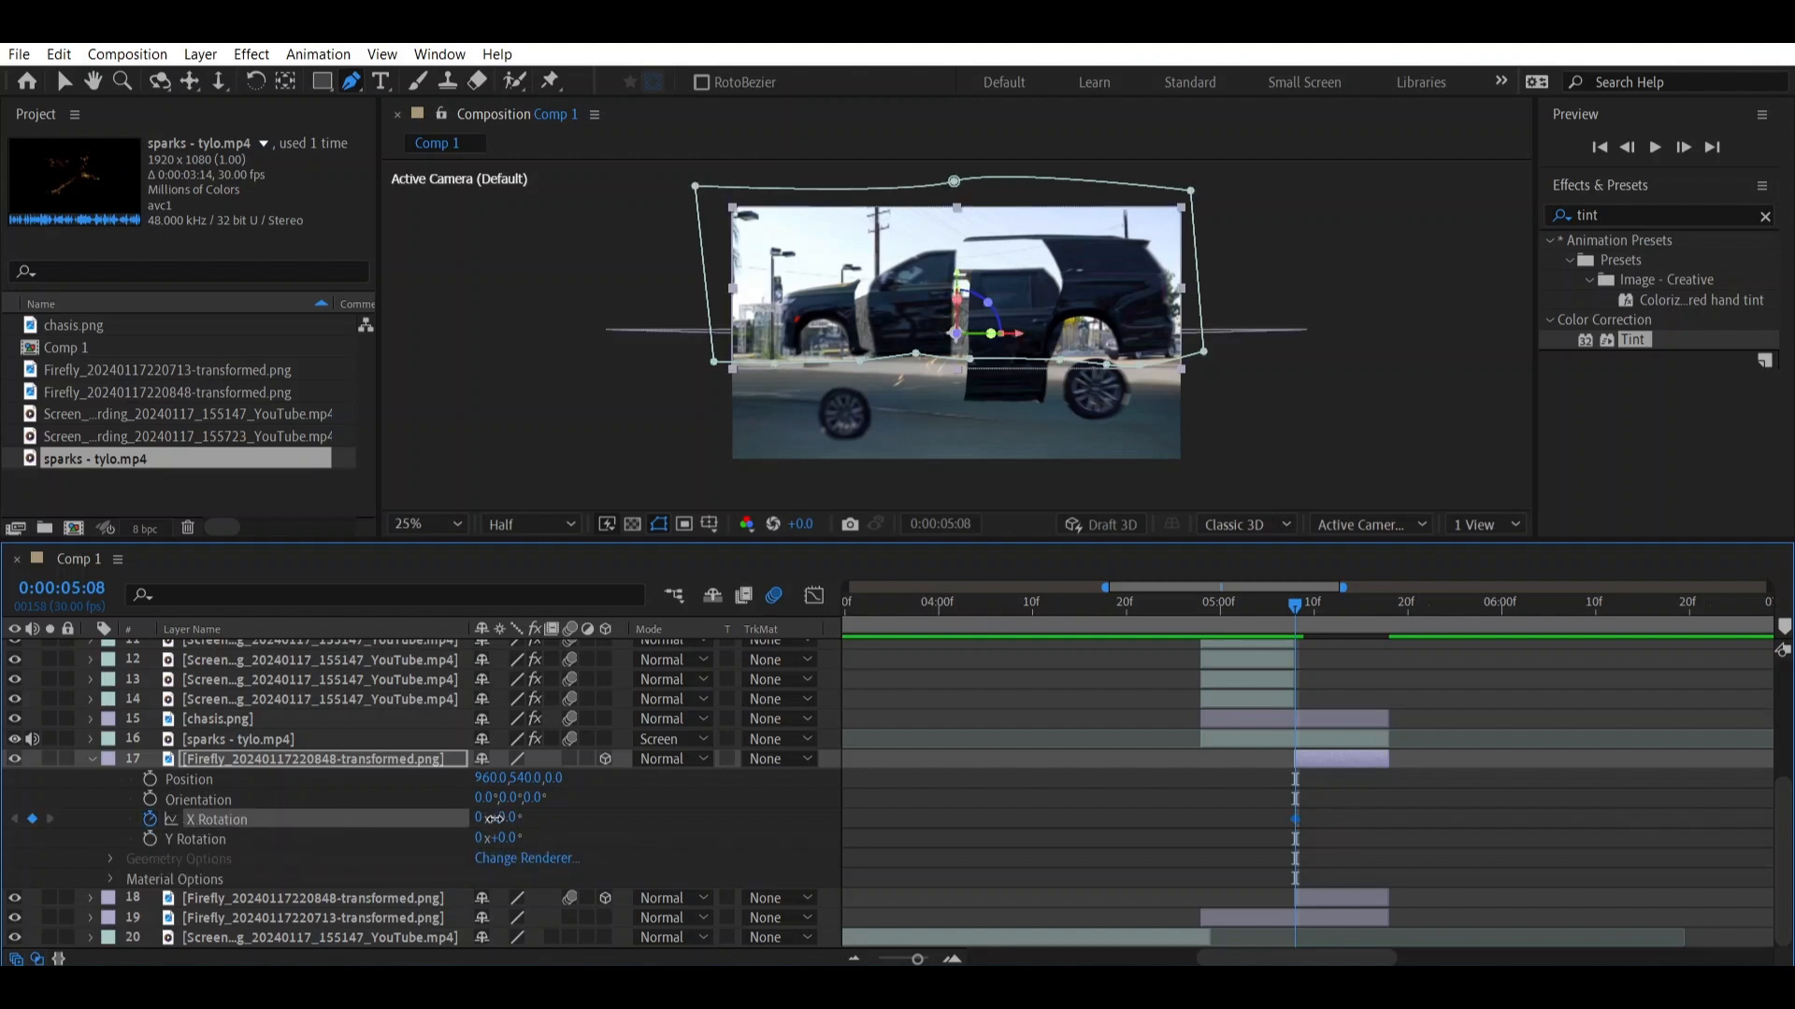
pyautogui.moveTo(493, 819); pyautogui.dragTo(400, 833)
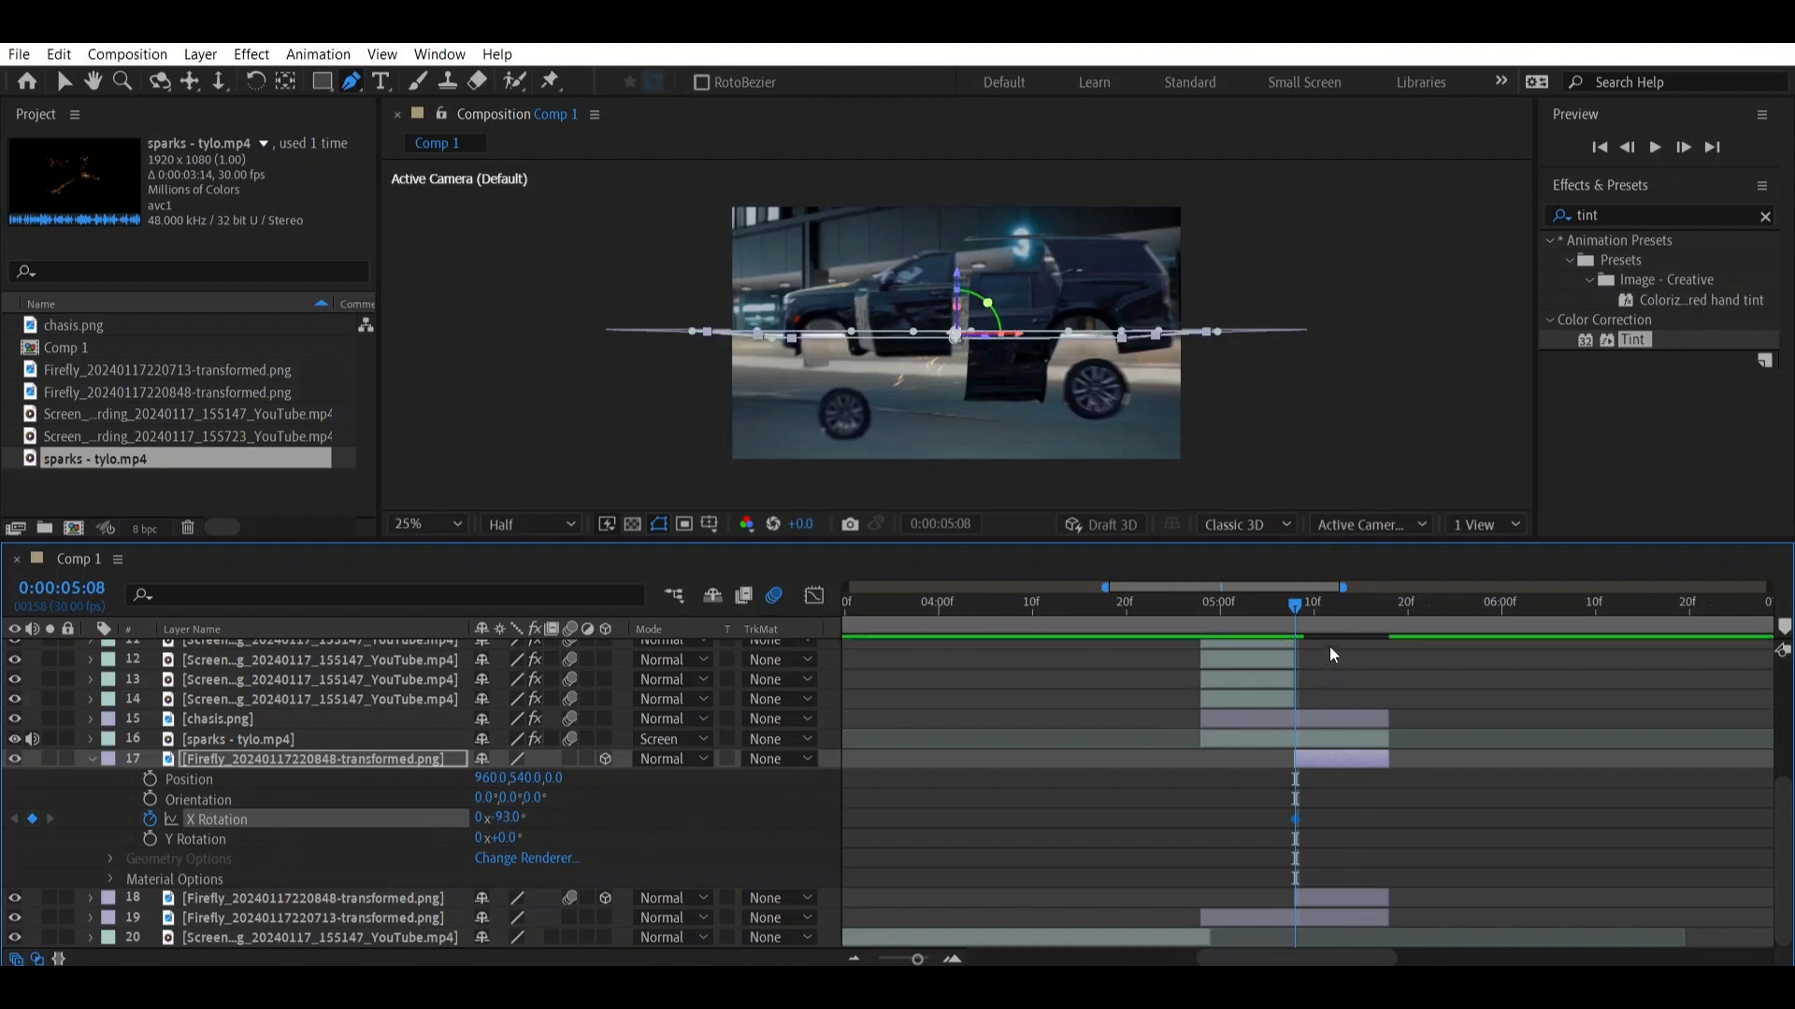
# Set the upper background layer's X Rotation to 0° at 0:00:05:10 and preview the transition
pyautogui.press('pagedown')
pyautogui.press('pagedown')
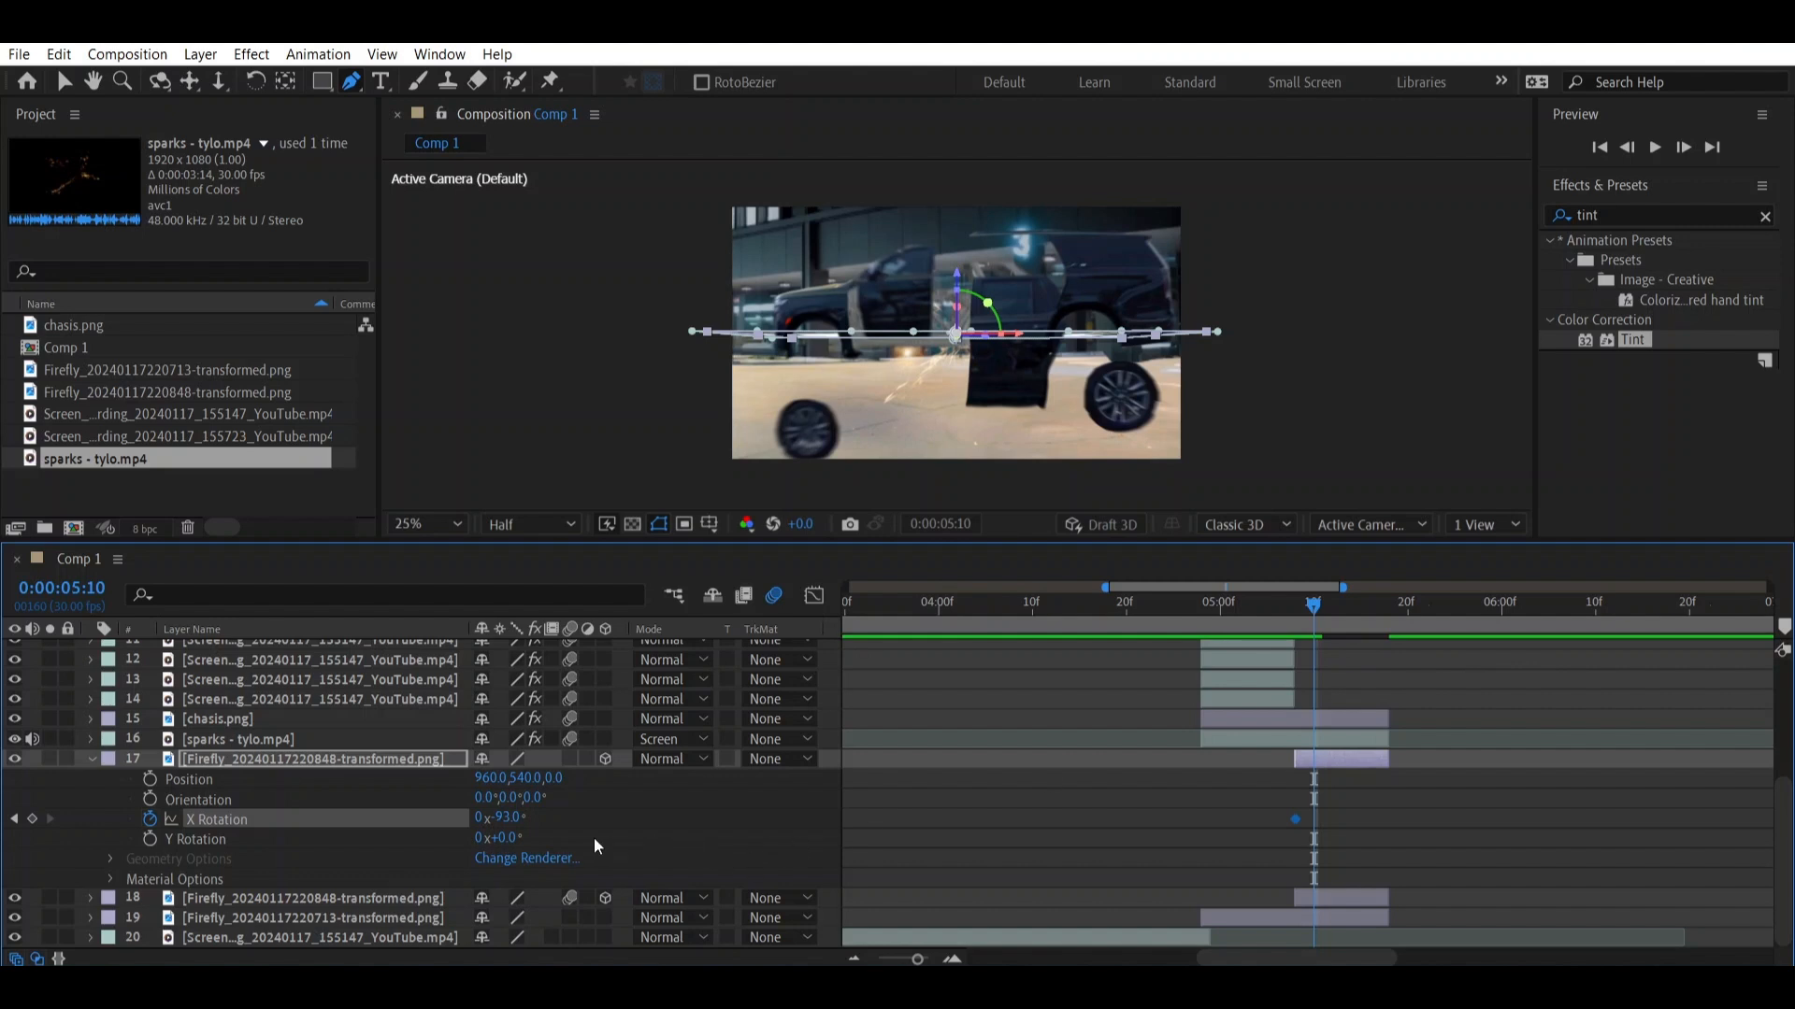
pyautogui.click(508, 817)
pyautogui.write('0')
pyautogui.press('Return')
pyautogui.moveTo(1165, 603); pyautogui.dragTo(994, 630)
pyautogui.press('space')
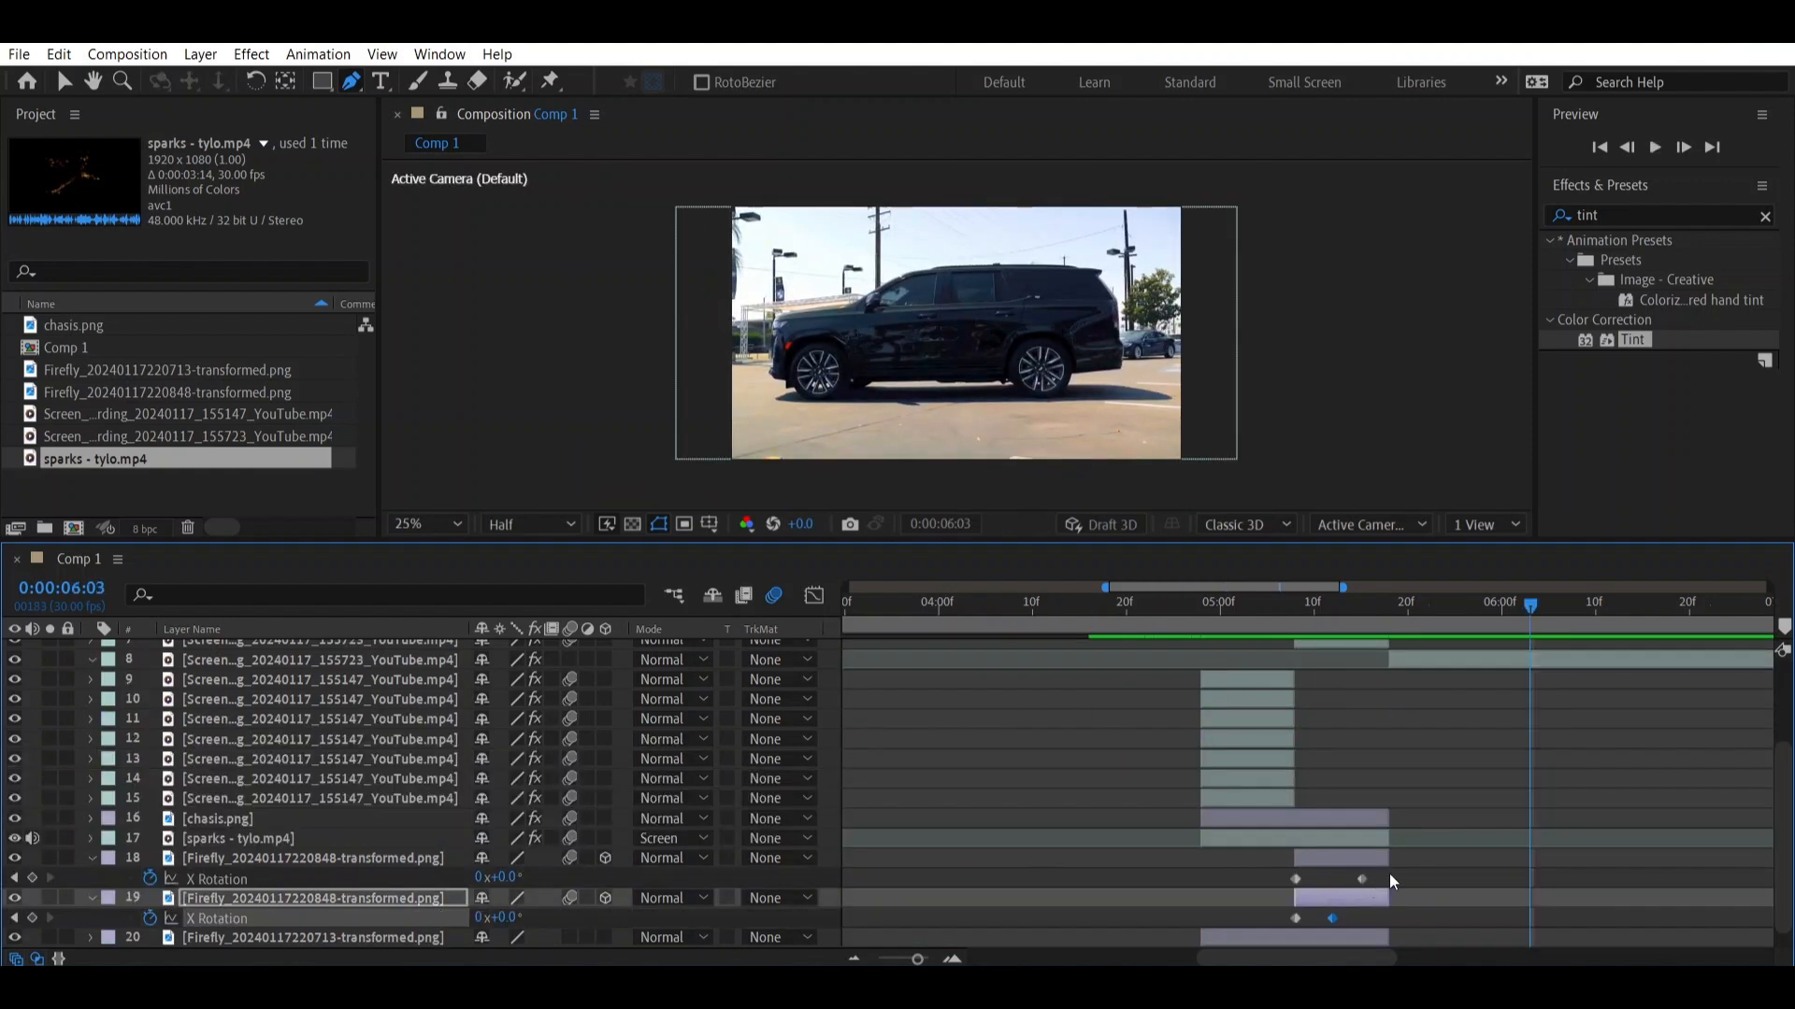
# Easy Ease the upper background layer's X Rotation keyframes and stretch the last keyframe's speed handle toward the first
pyautogui.moveTo(1389, 873); pyautogui.dragTo(1306, 889)
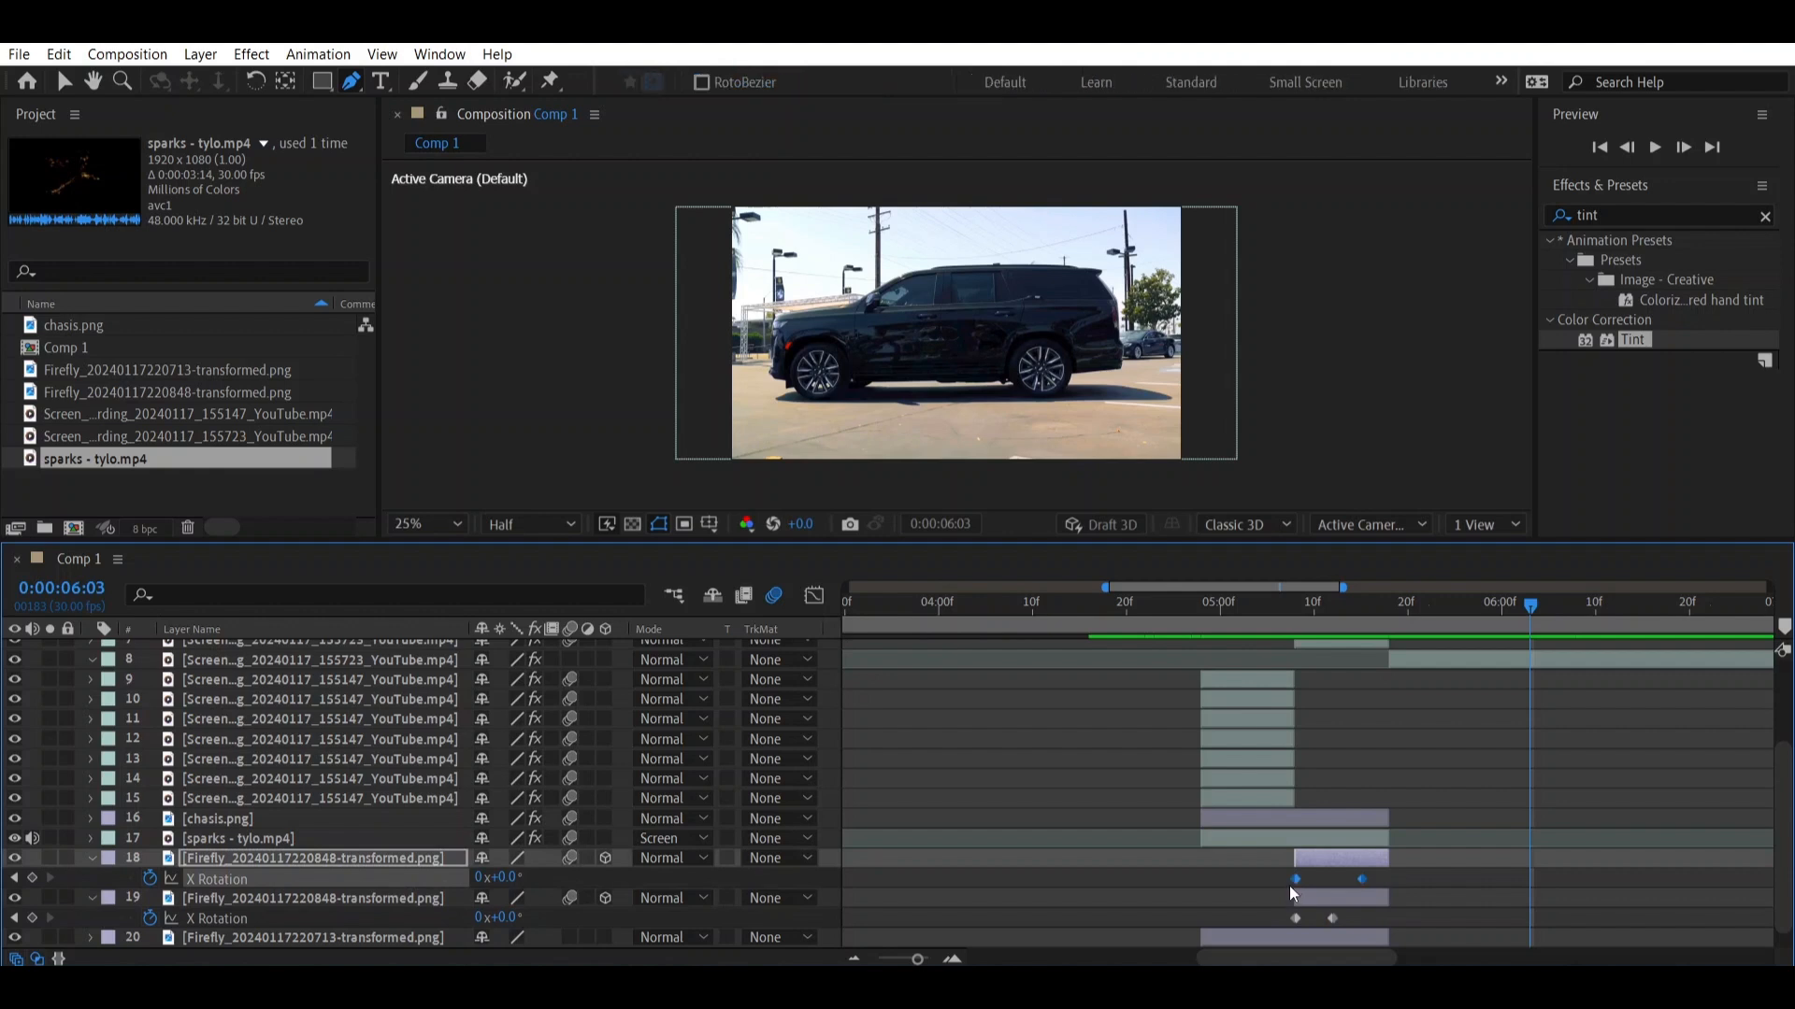
pyautogui.rightClick(1293, 880)
pyautogui.moveTo(1395, 859)
pyautogui.click(1150, 716)
pyautogui.click(812, 598)
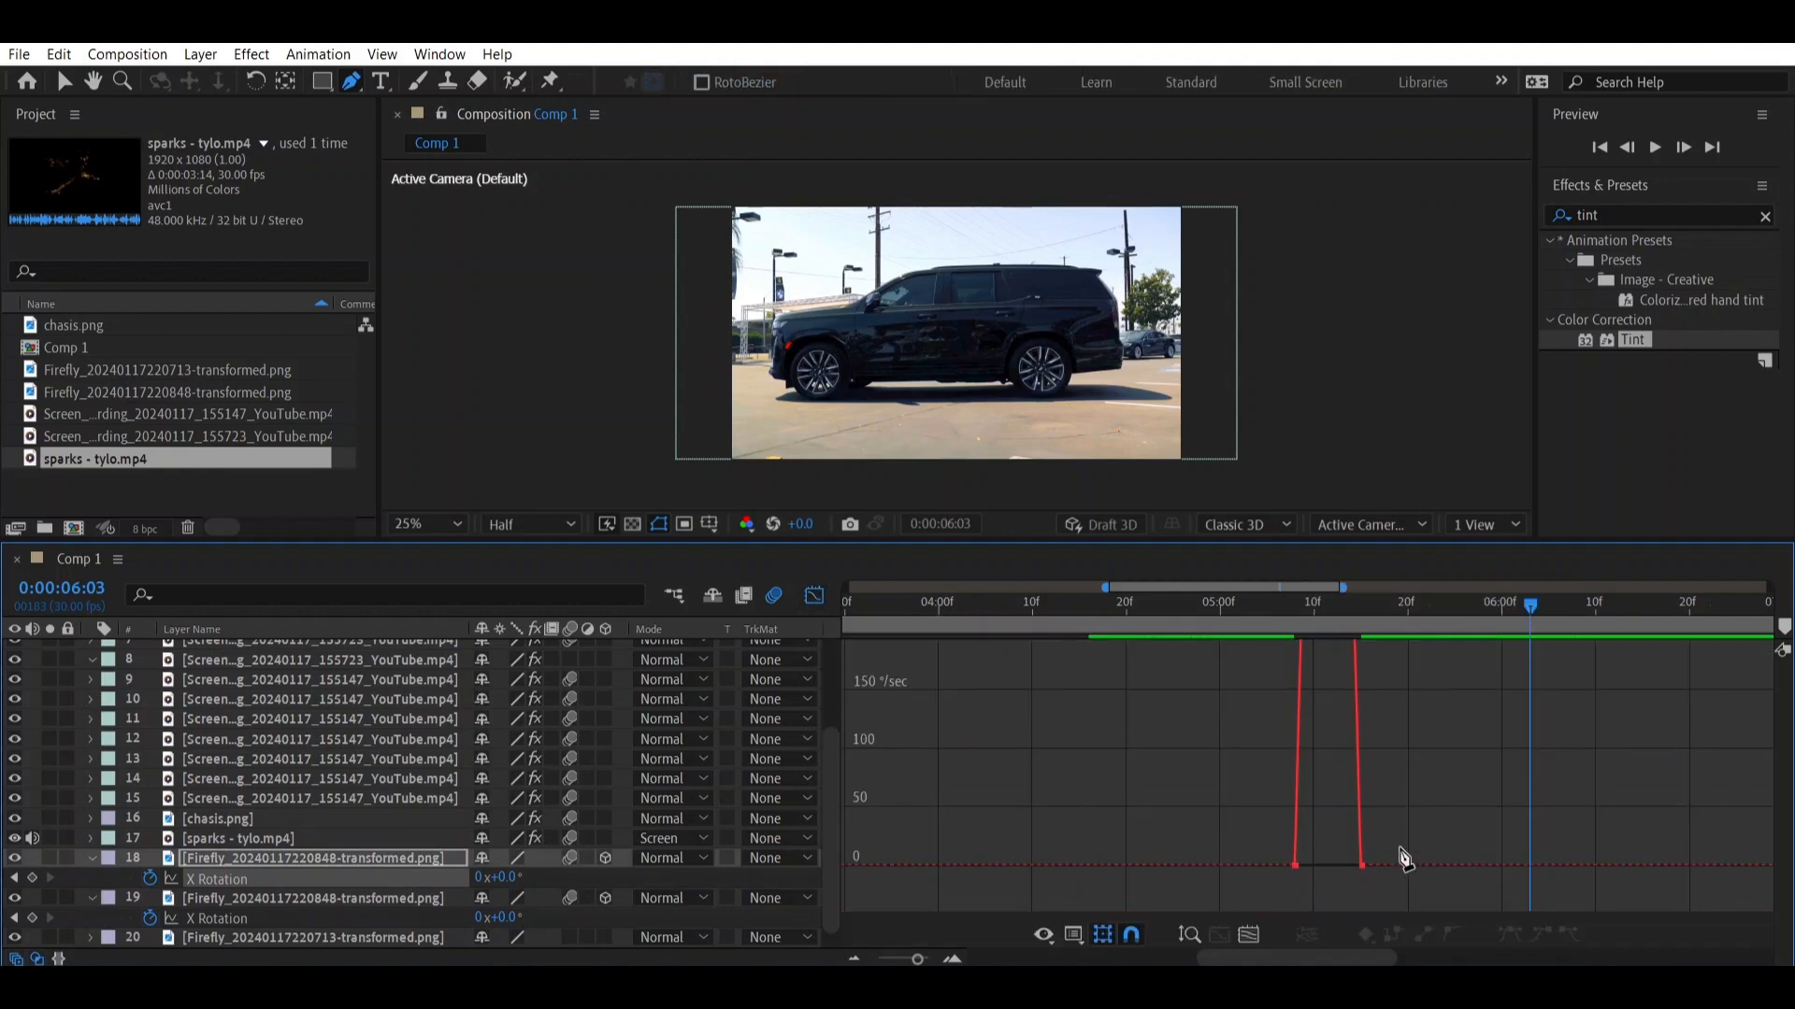
pyautogui.press('v')
pyautogui.click(1360, 865)
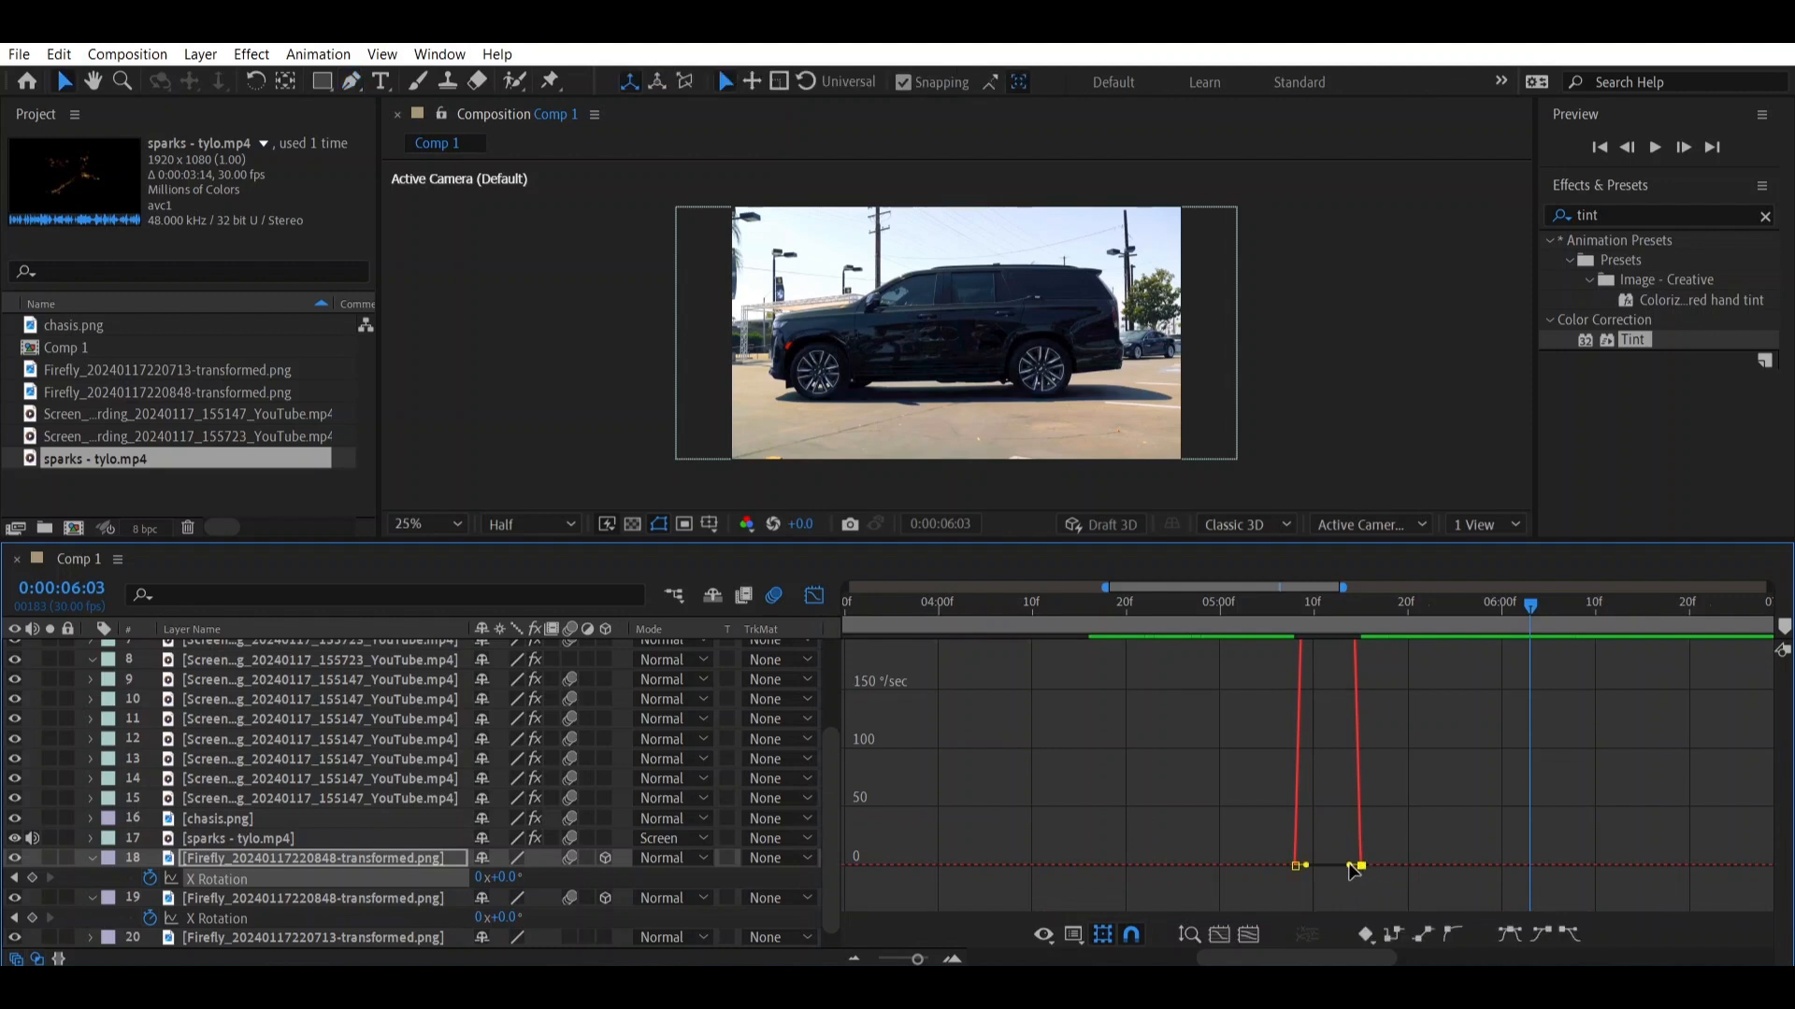
pyautogui.moveTo(1354, 866); pyautogui.dragTo(1283, 913)
pyautogui.click(812, 596)
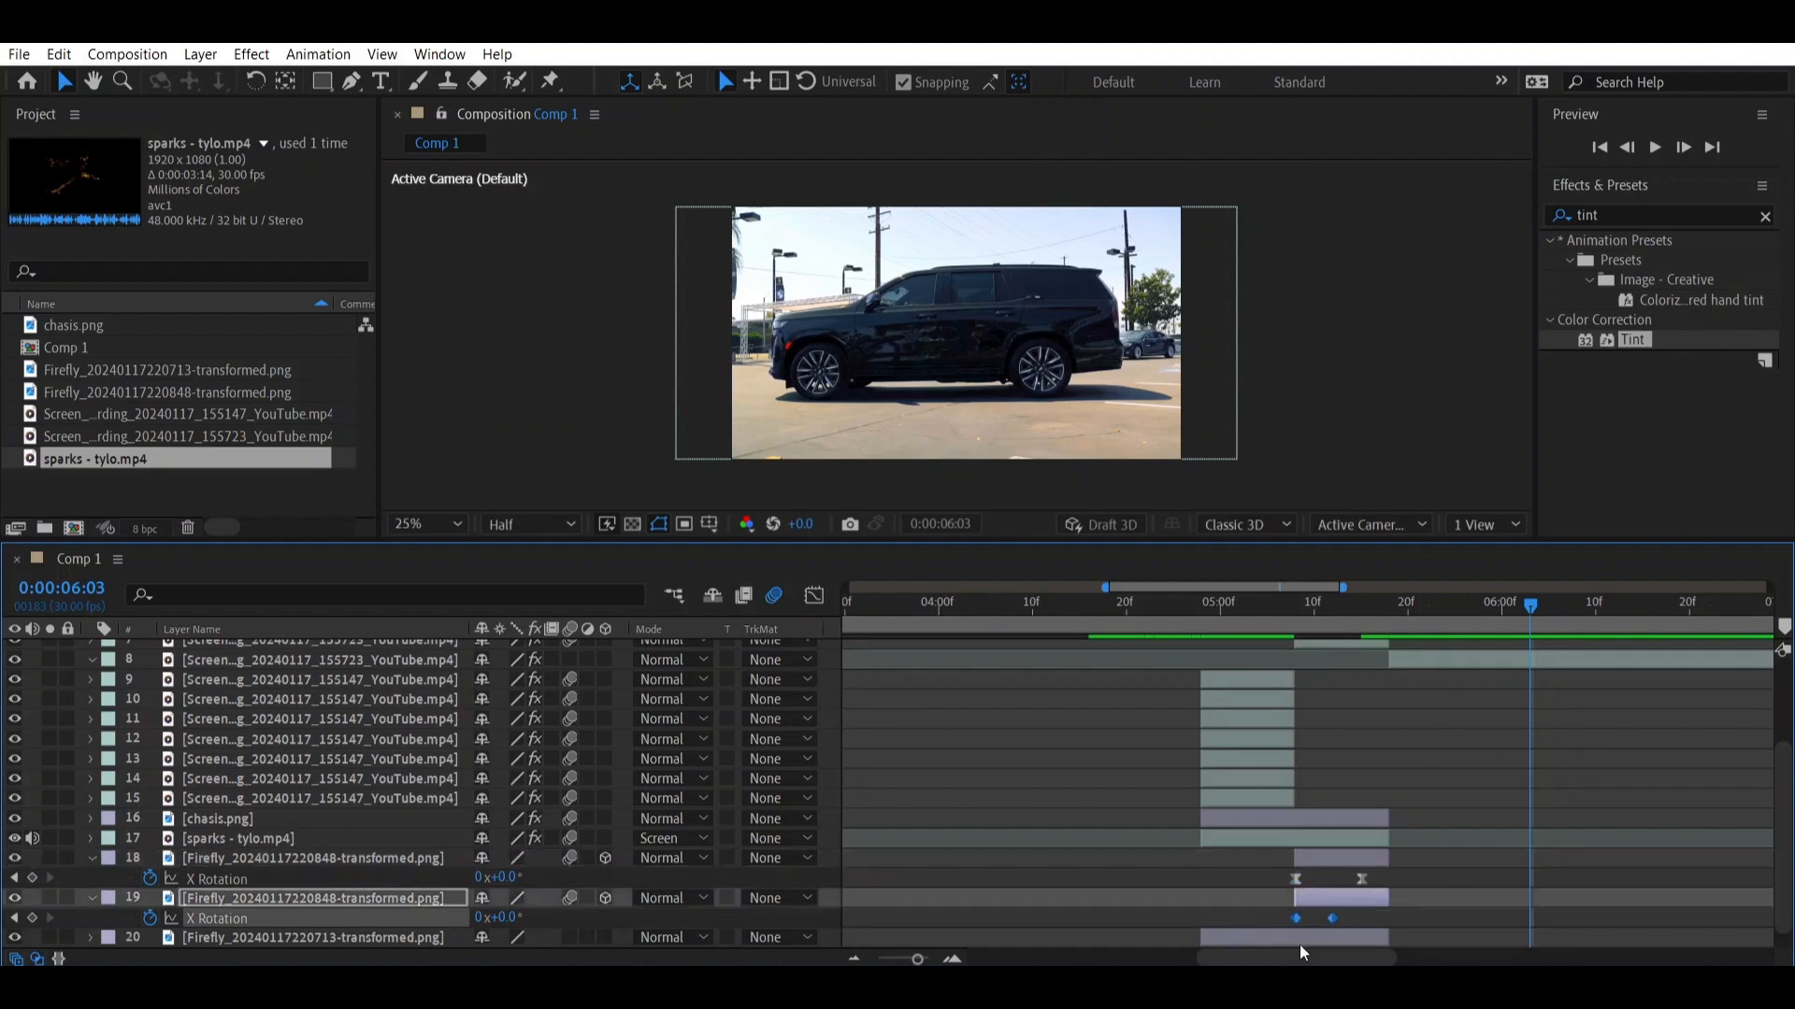
# Easy Ease the ground layer's X Rotation keyframes and pull the last keyframe's speed handle toward the first
pyautogui.rightClick(1296, 918)
pyautogui.moveTo(1346, 897)
pyautogui.click(946, 751)
pyautogui.click(814, 595)
pyautogui.click(1332, 867)
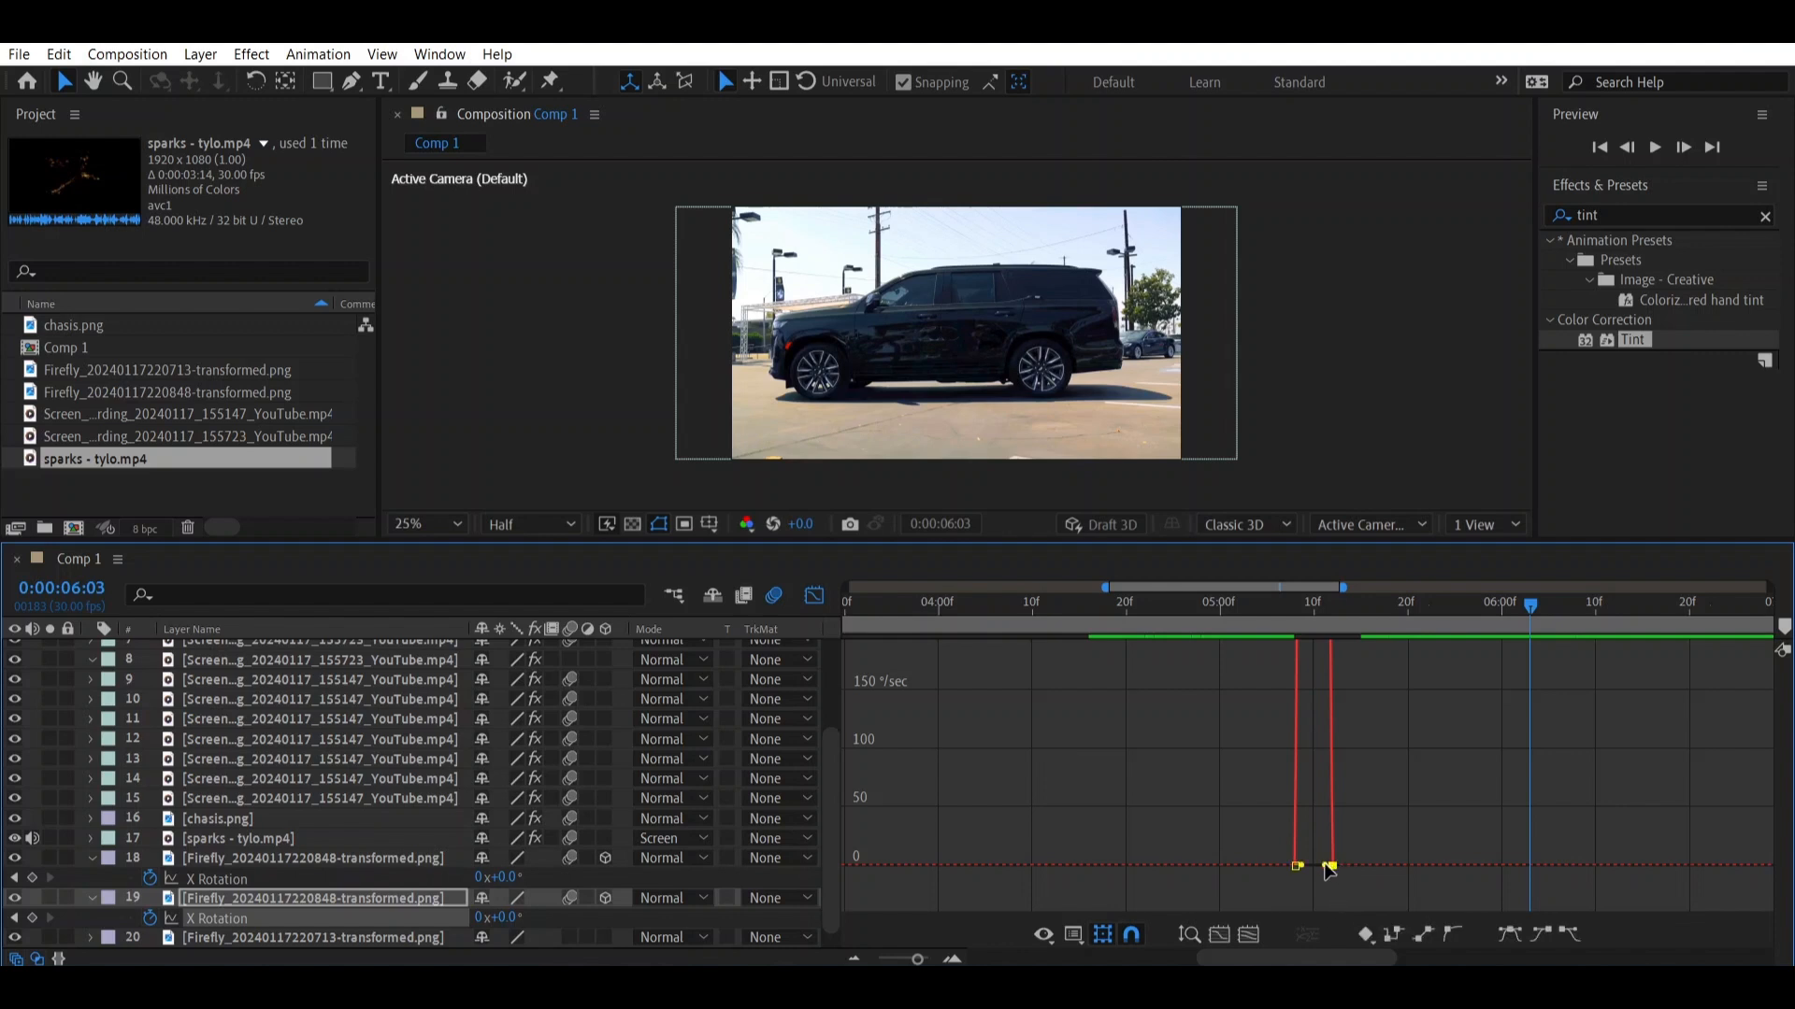
pyautogui.moveTo(1326, 865); pyautogui.dragTo(1283, 861)
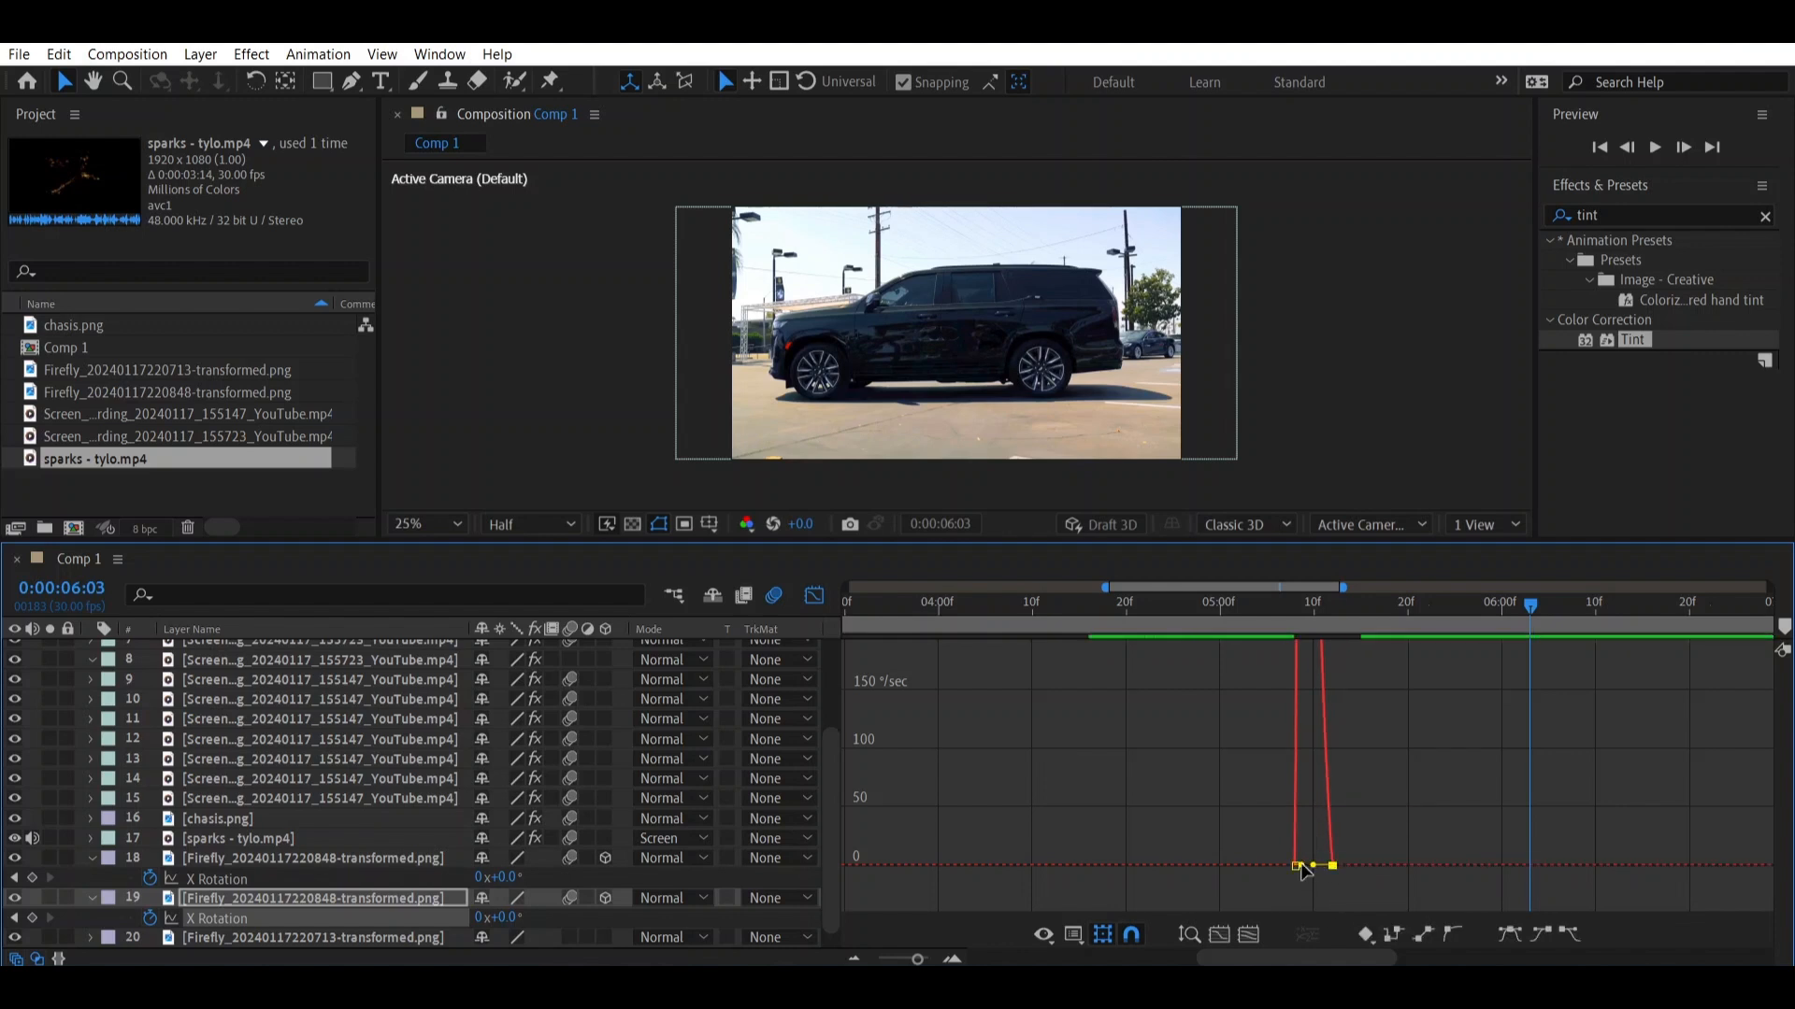
pyautogui.click(809, 594)
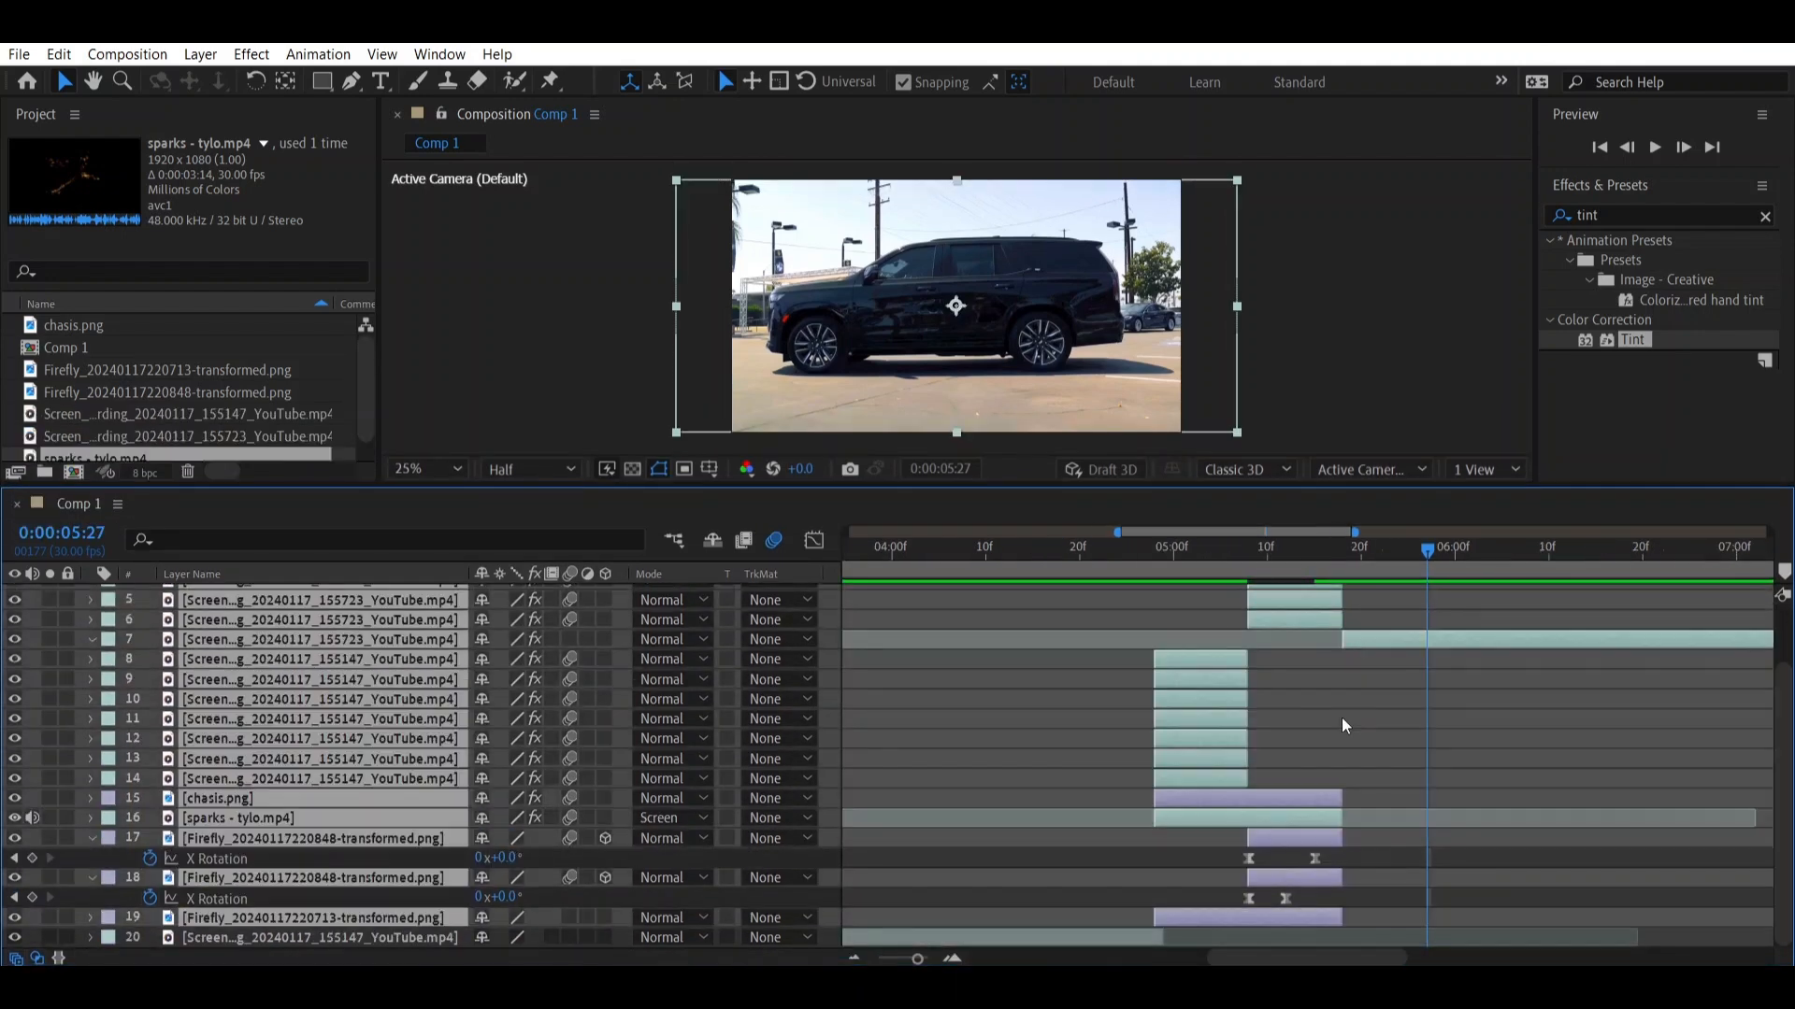
# Pre-compose the selected transition layers, excluding the full 155723 clip, into Pre-comp 1 with all attributes moved
pyautogui.keyDown('ctrl'); pyautogui.click(1361, 642); pyautogui.keyUp('ctrl')
pyautogui.rightClick(1203, 669)
pyautogui.click(1256, 846)
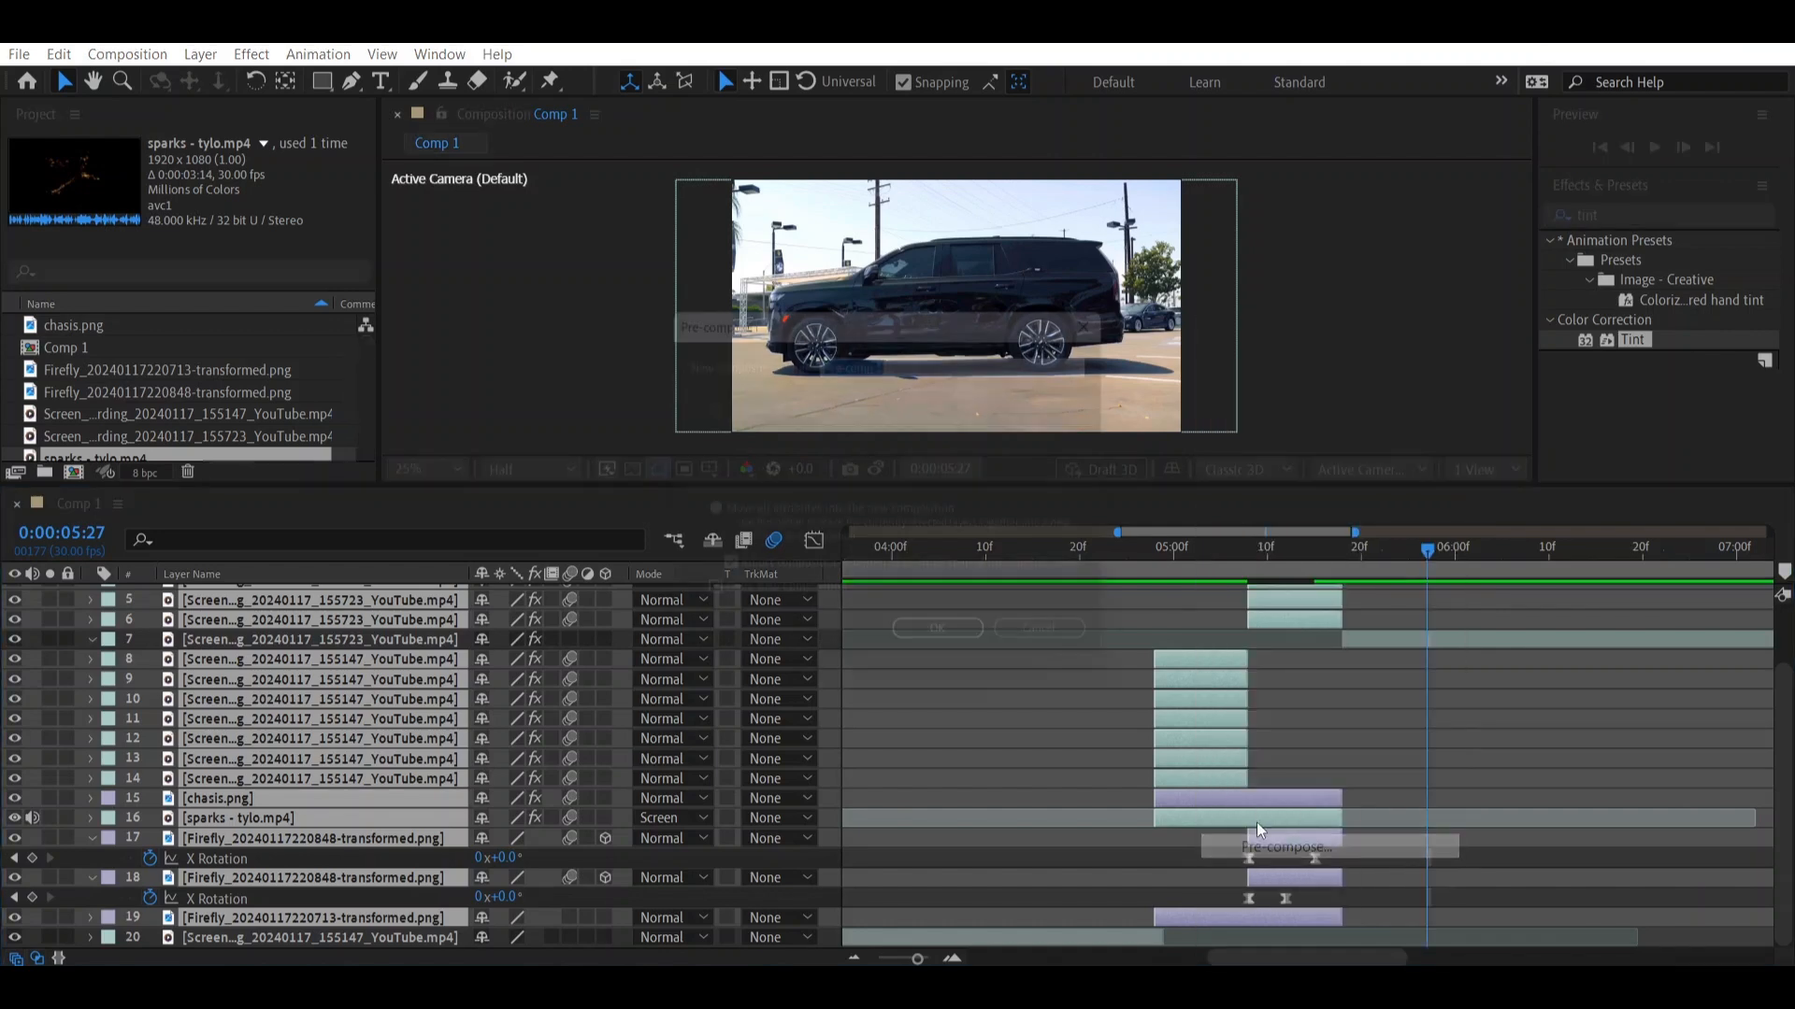
pyautogui.click(768, 535)
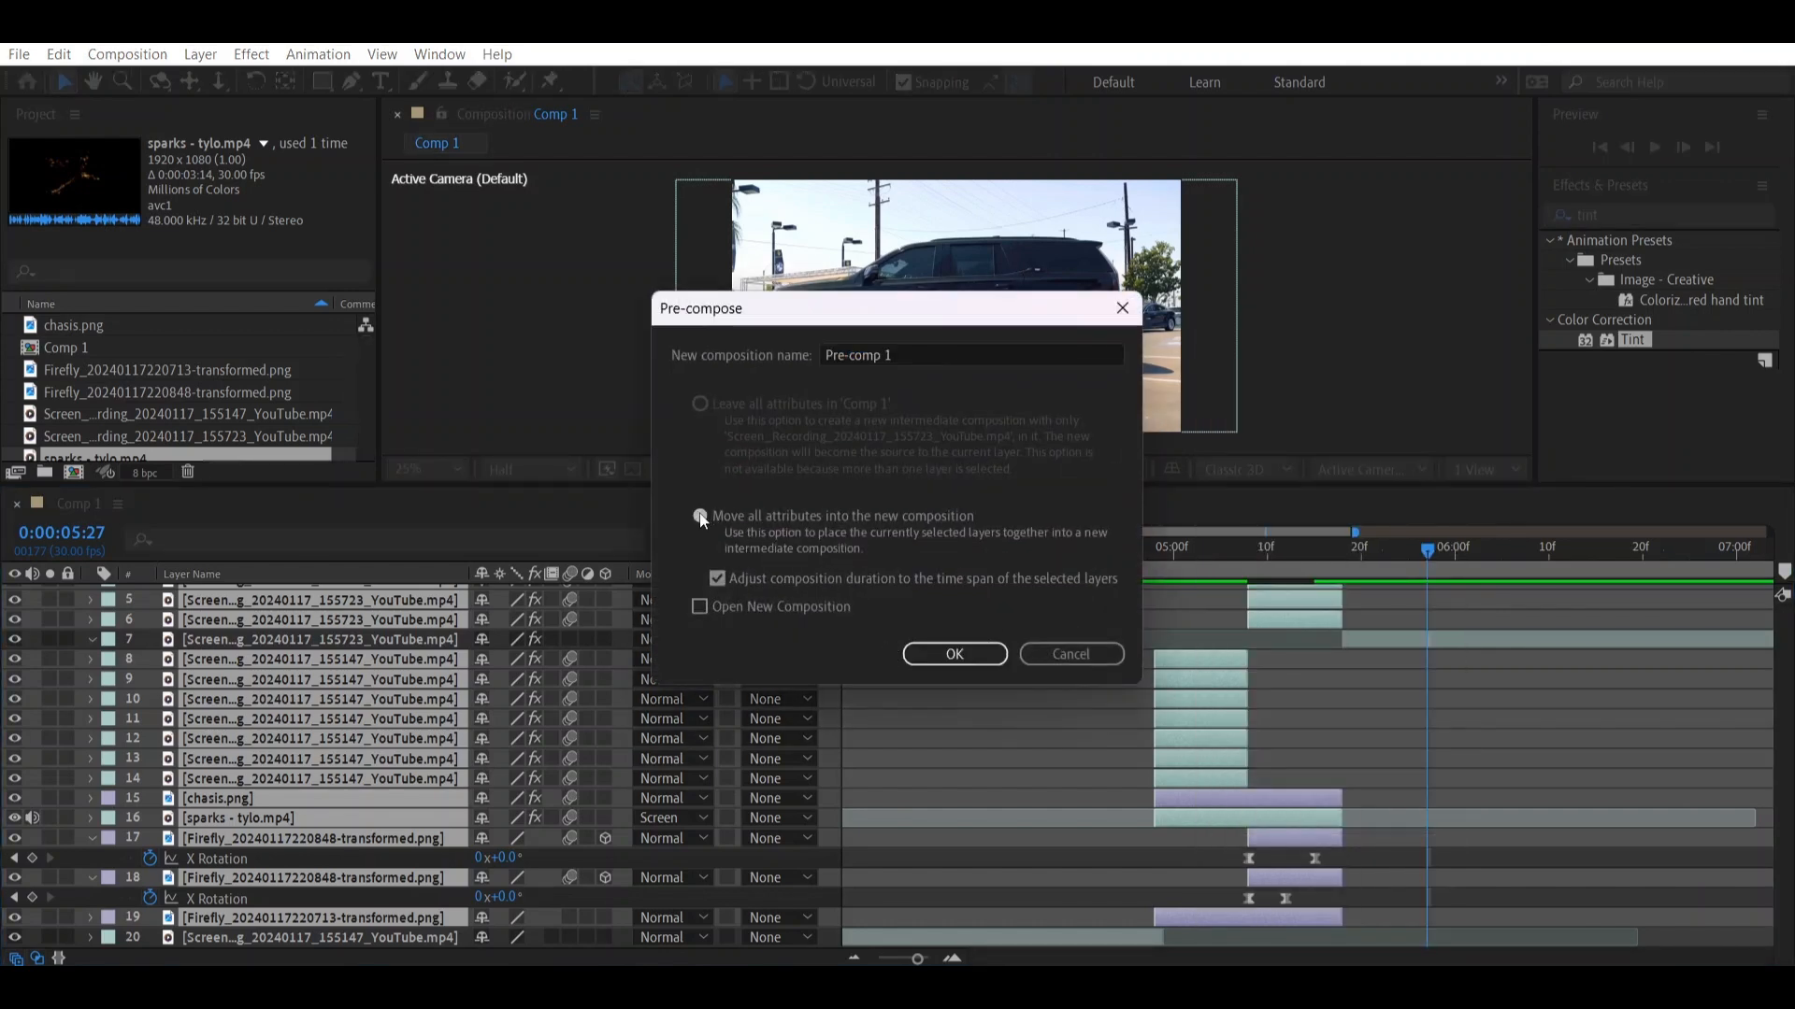
pyautogui.click(955, 654)
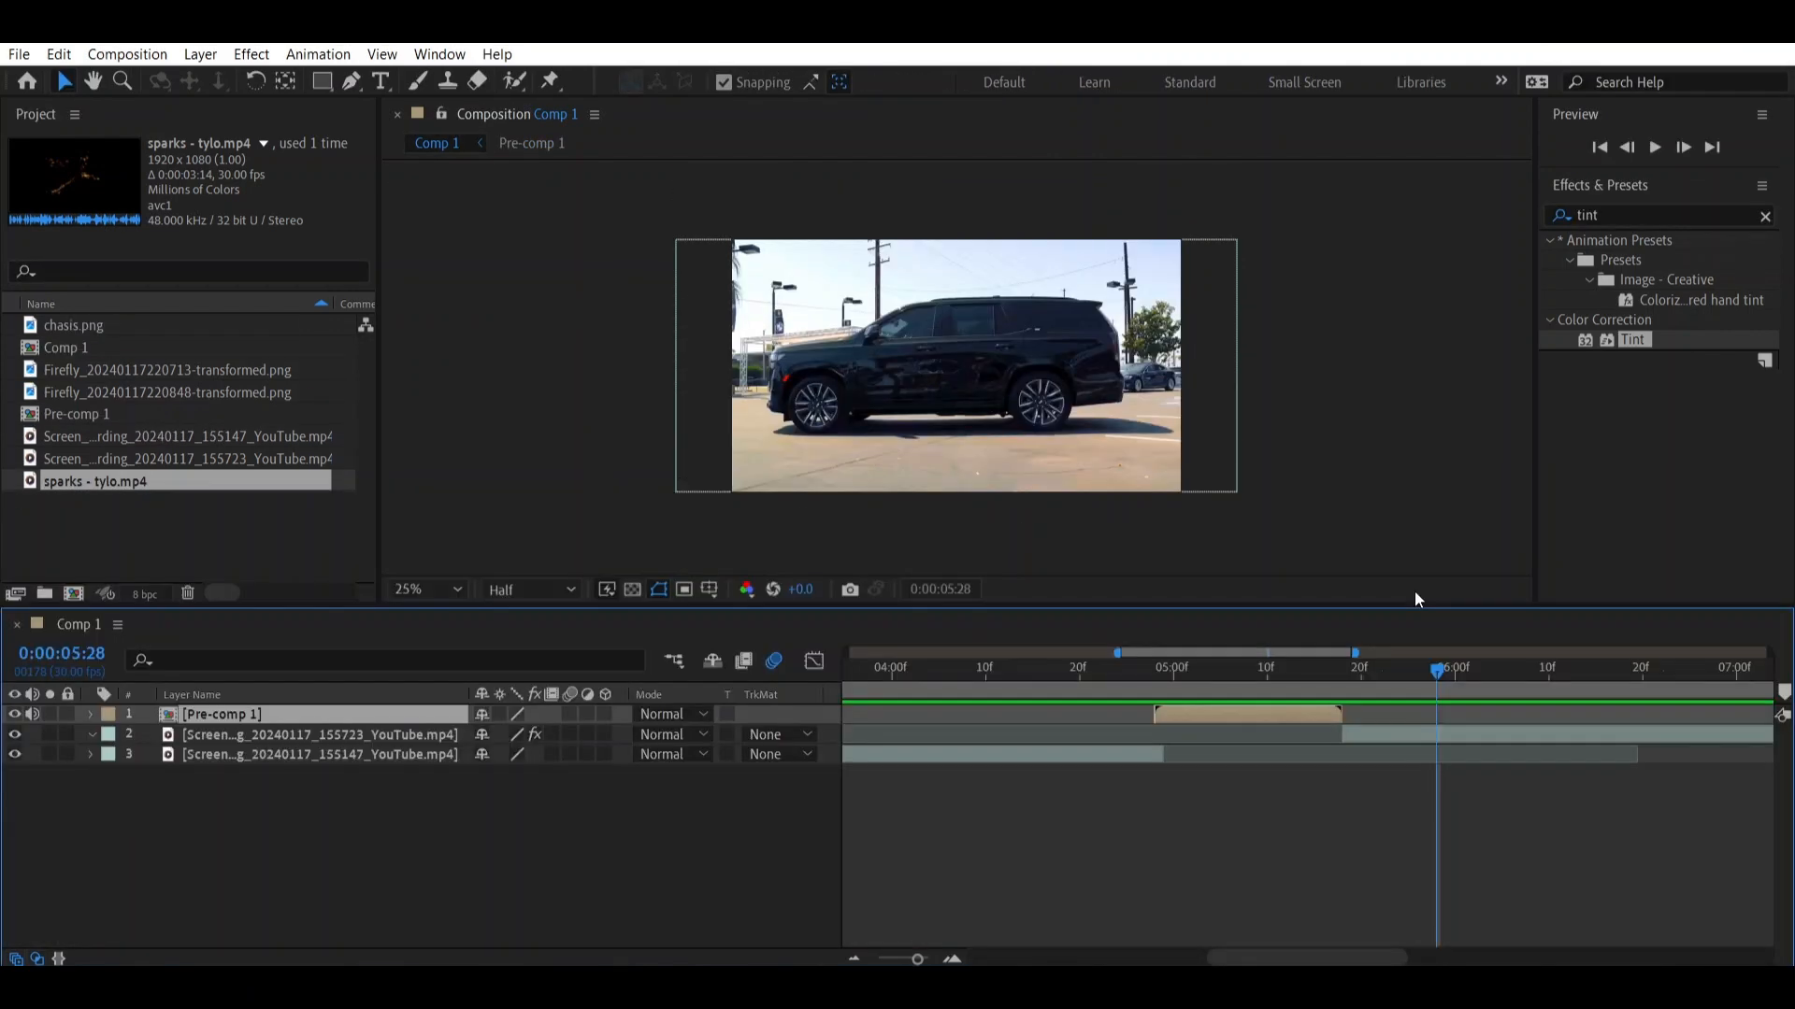
# Search the effects for "shake" and apply the Shake 1 preset to Pre-comp 1
pyautogui.click(1713, 209)
pyautogui.press('BackSpace')
pyautogui.press('BackSpace')
pyautogui.press('BackSpace')
pyautogui.press('BackSpace')
pyautogui.write('s')
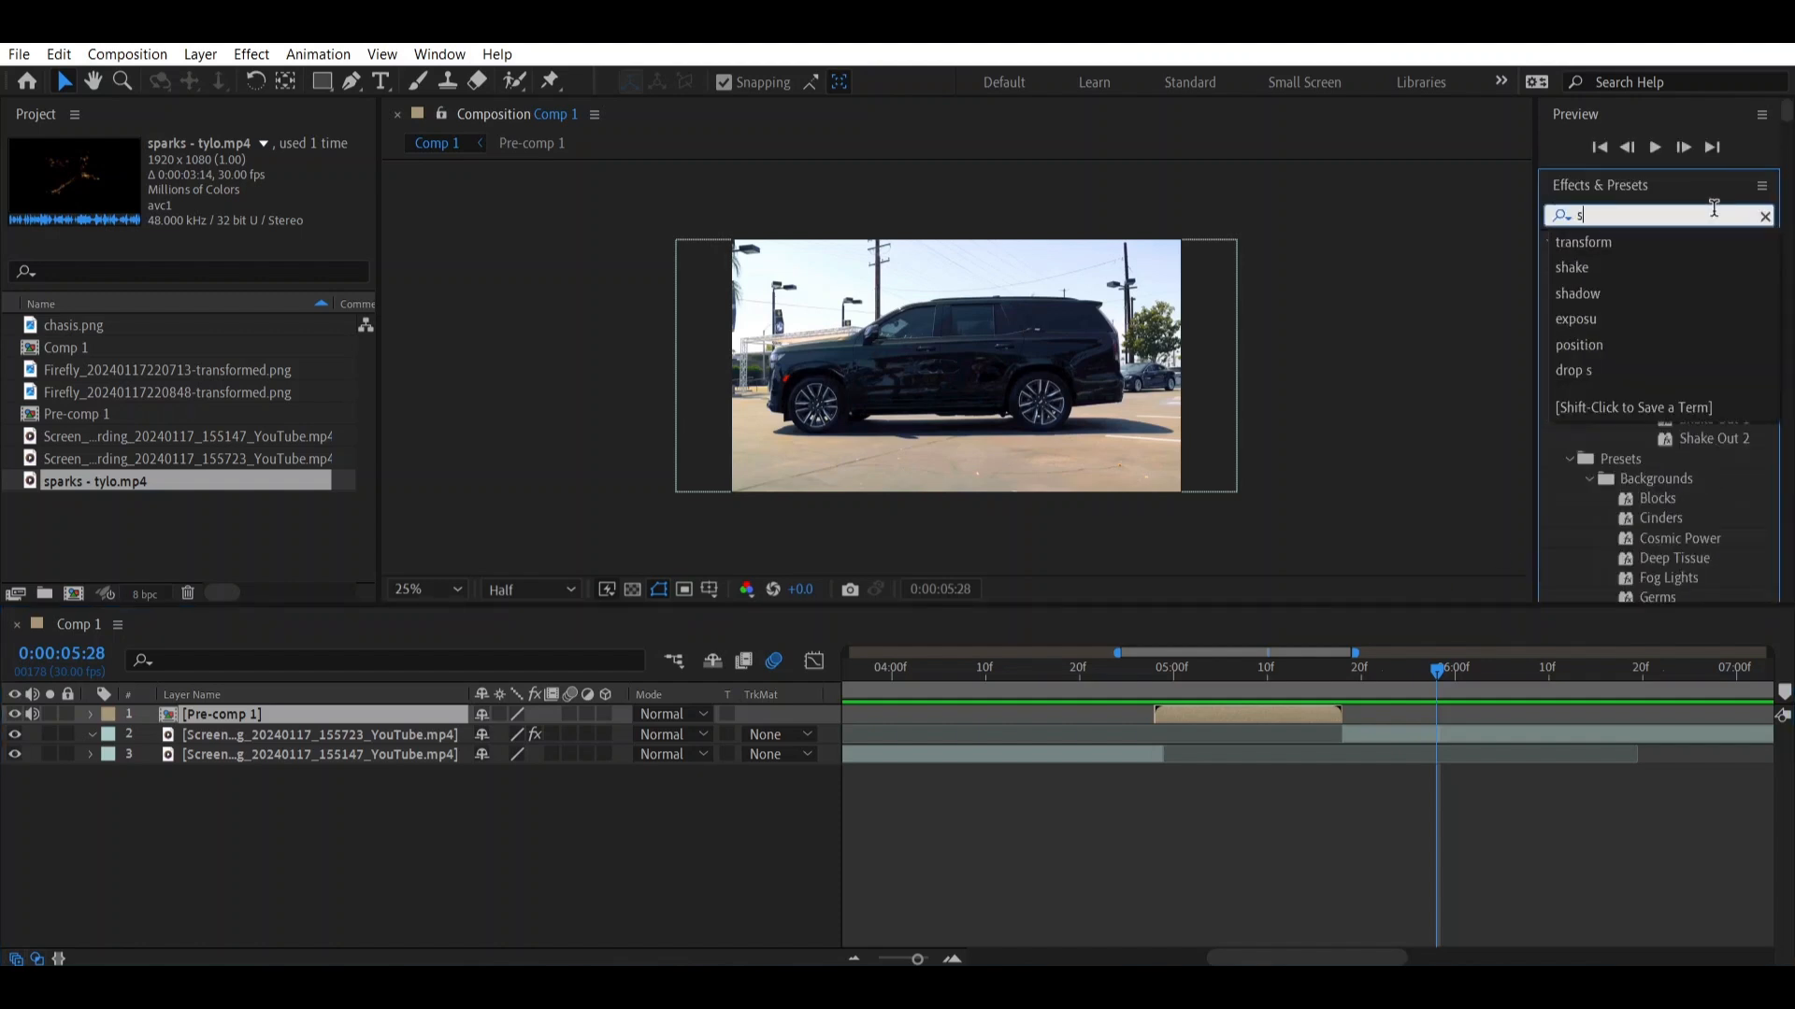
pyautogui.write('hake')
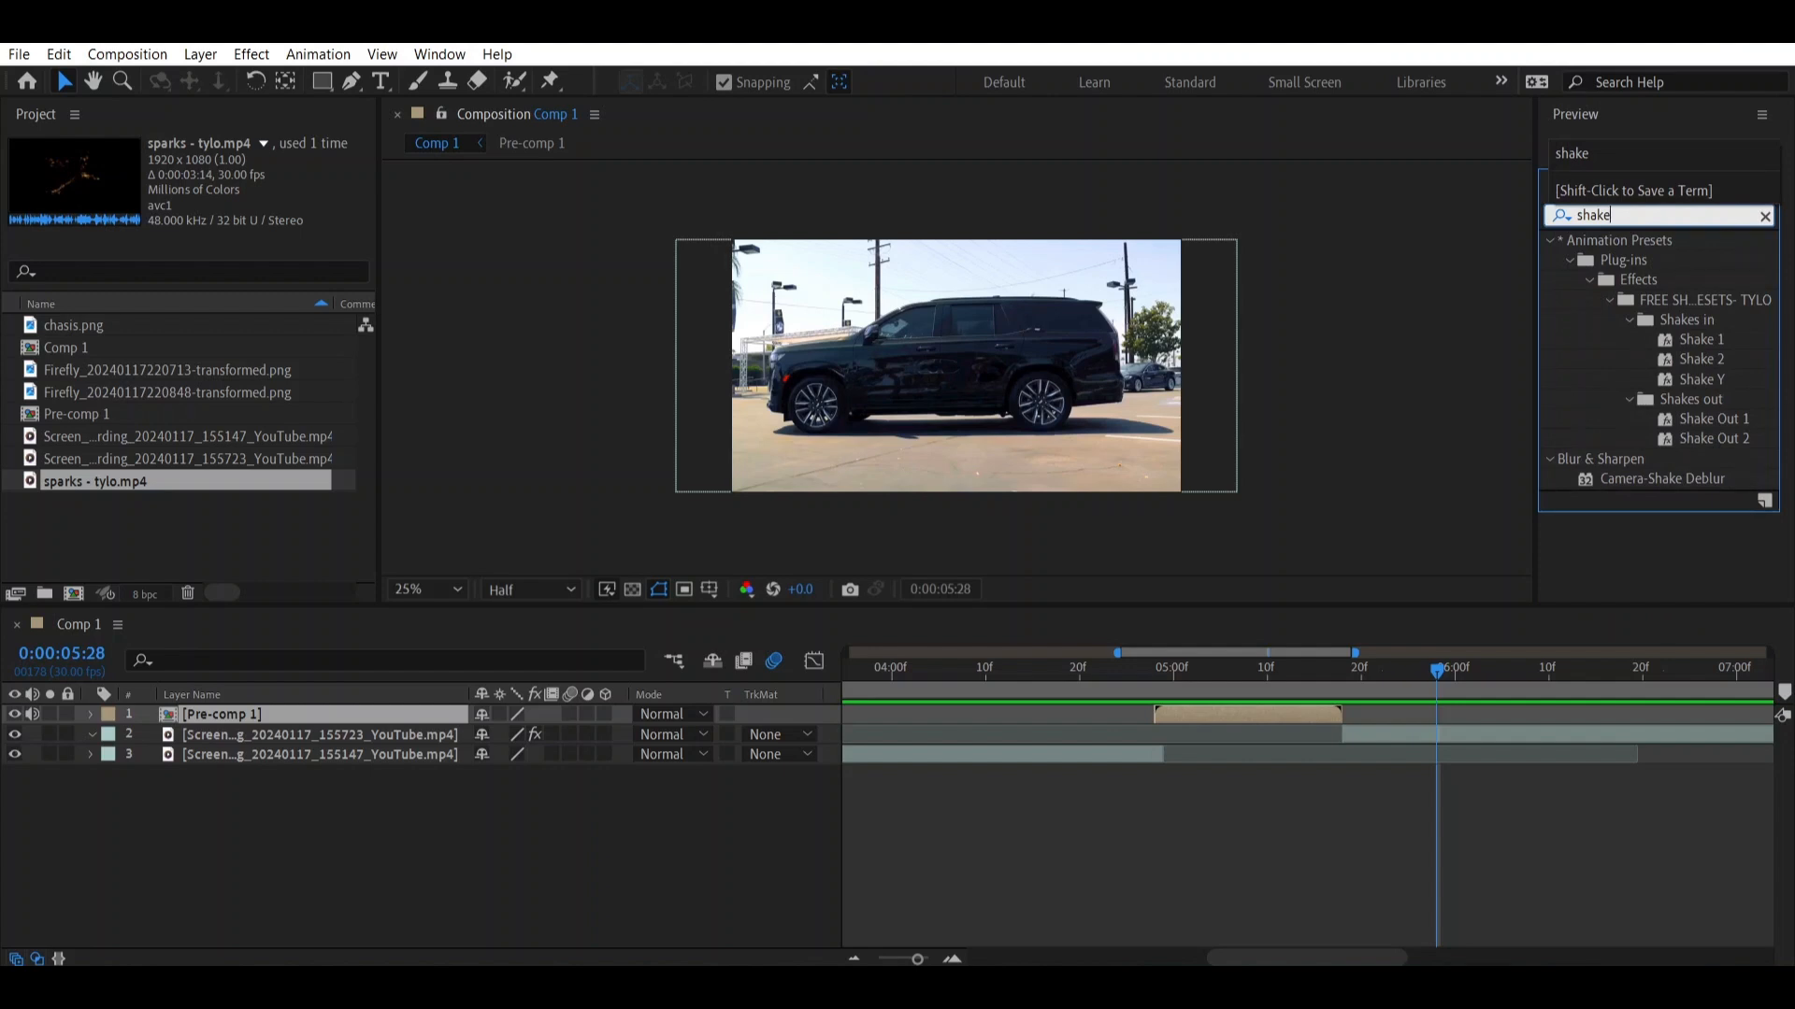
pyautogui.moveTo(1695, 340); pyautogui.dragTo(1230, 701)
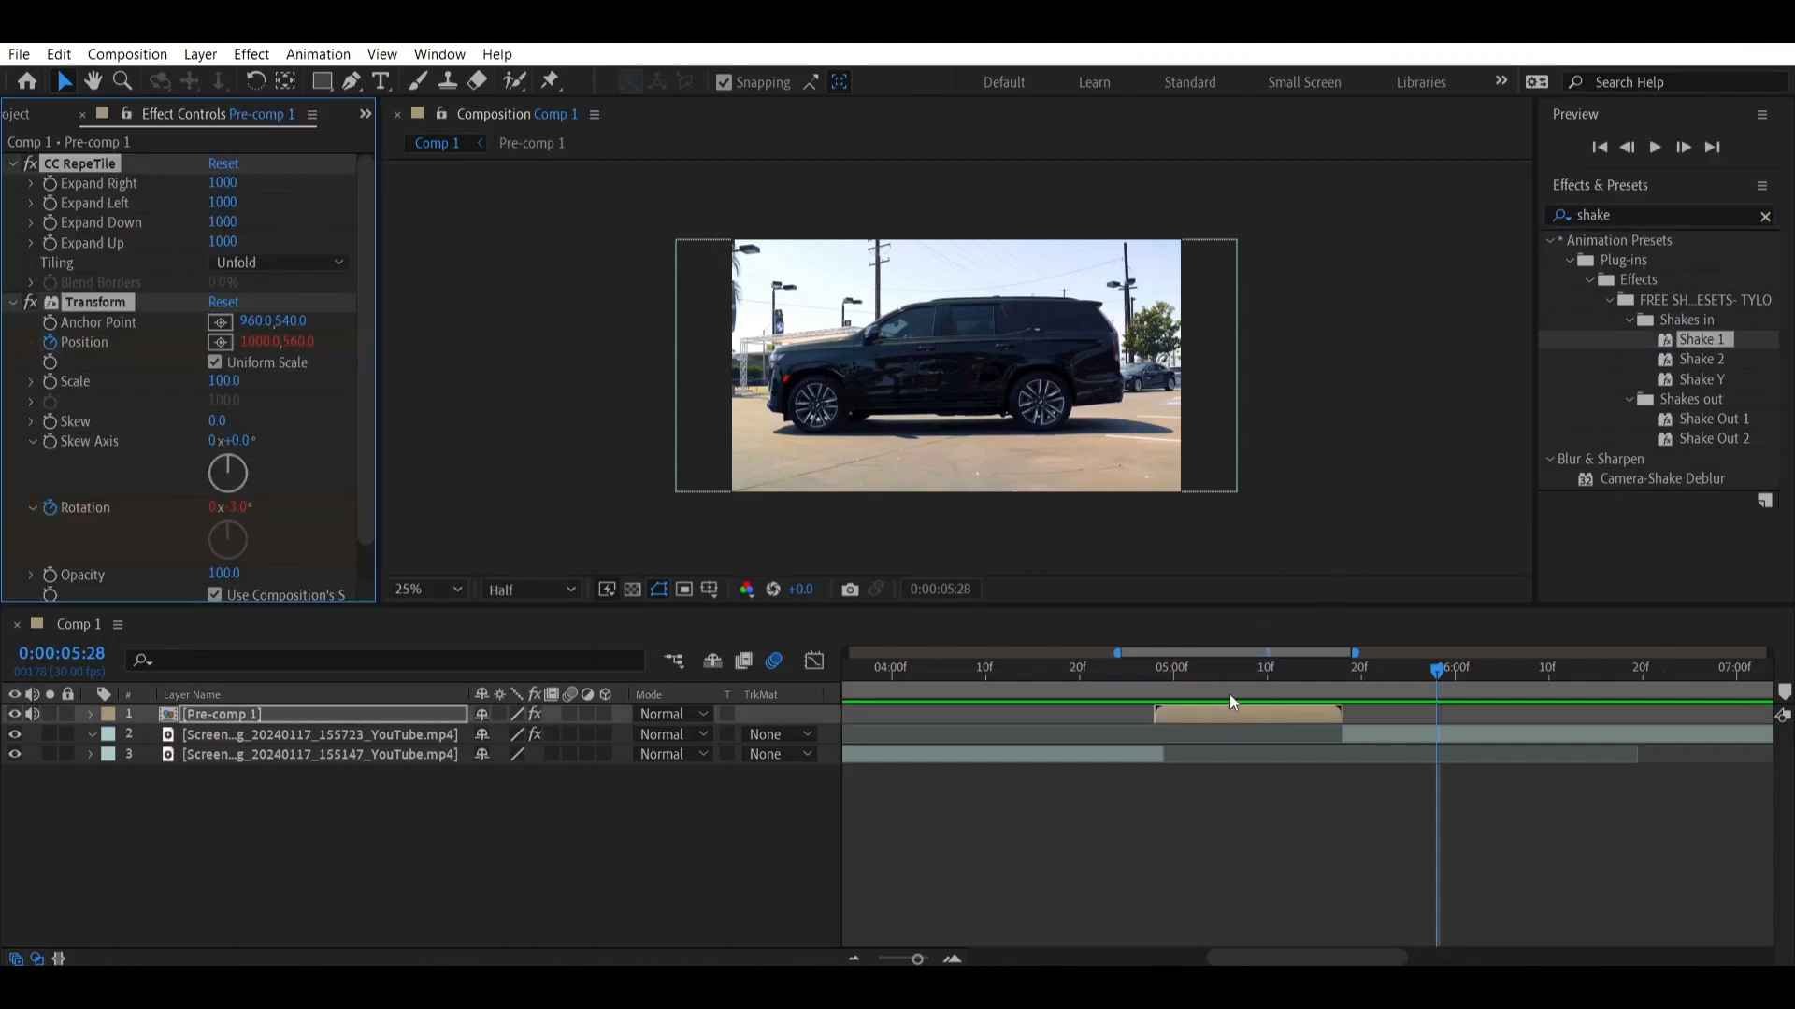
# Move Pre-comp 1's shake Position and Rotation keyframes earlier to start at about 0:00:05:05, and preview the result
pyautogui.click(1163, 714)
pyautogui.press('u')
pyautogui.moveTo(1425, 745); pyautogui.dragTo(1255, 757)
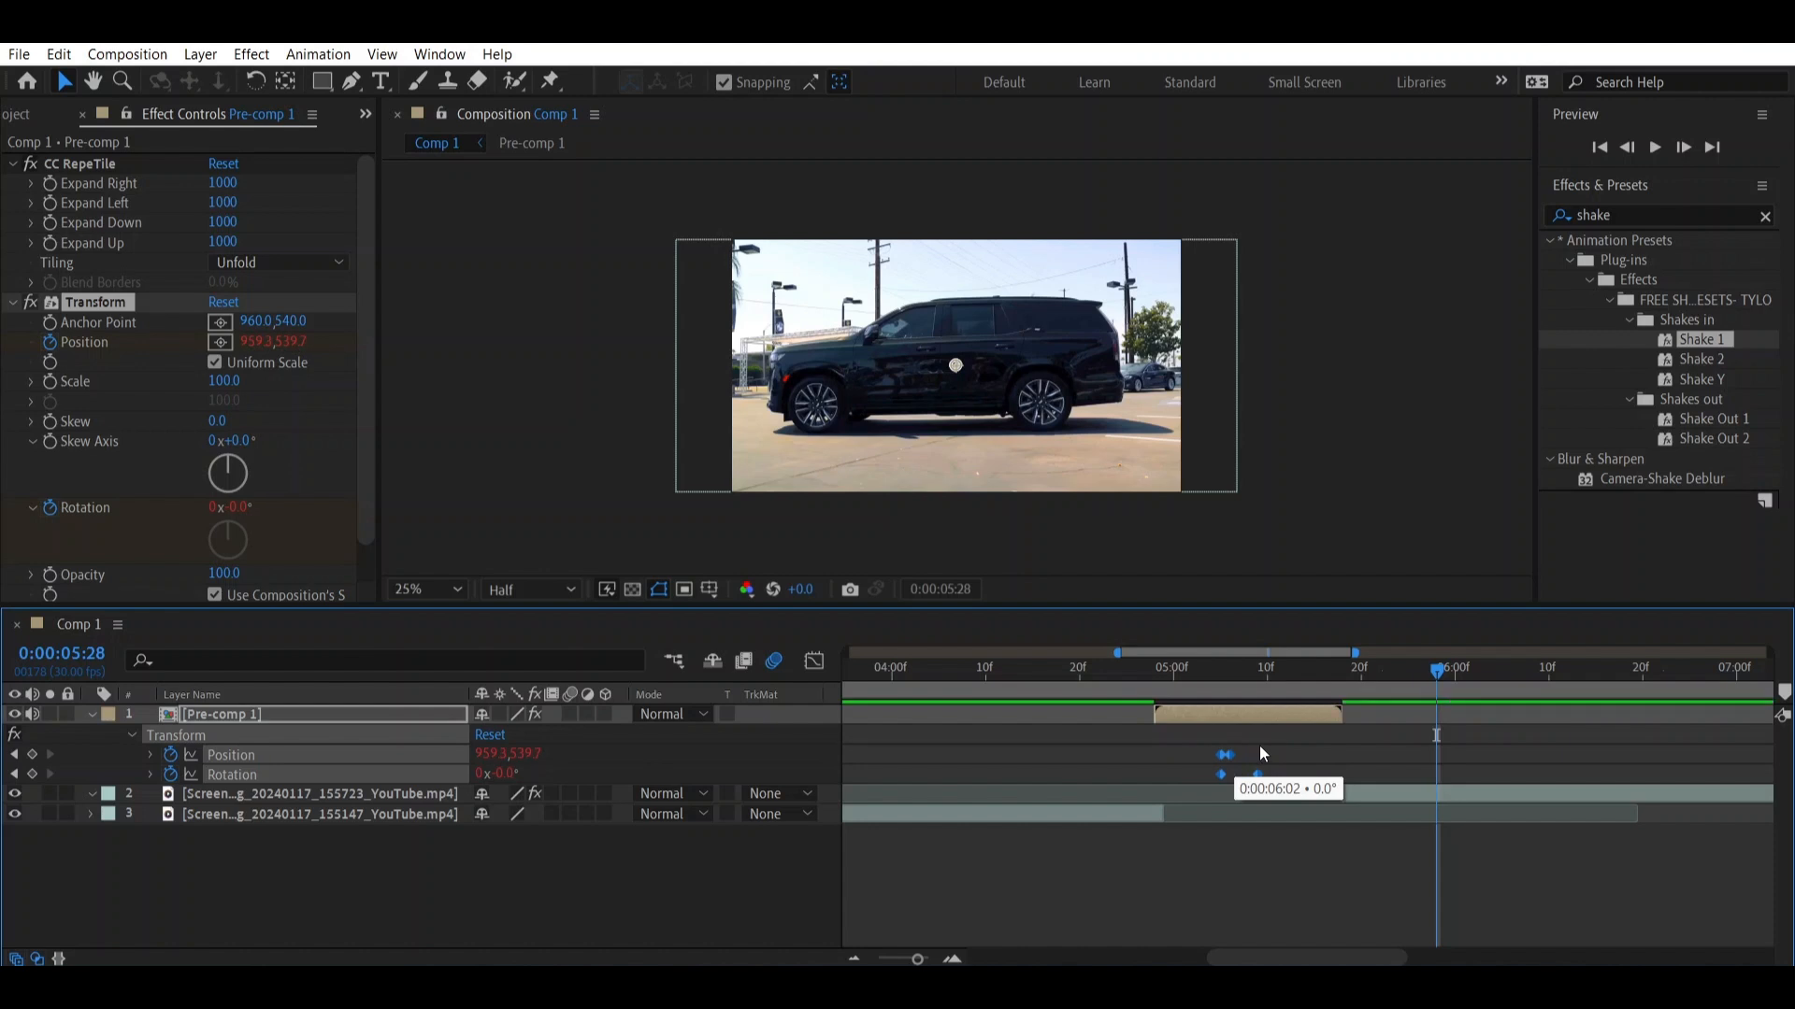
pyautogui.click(1108, 672)
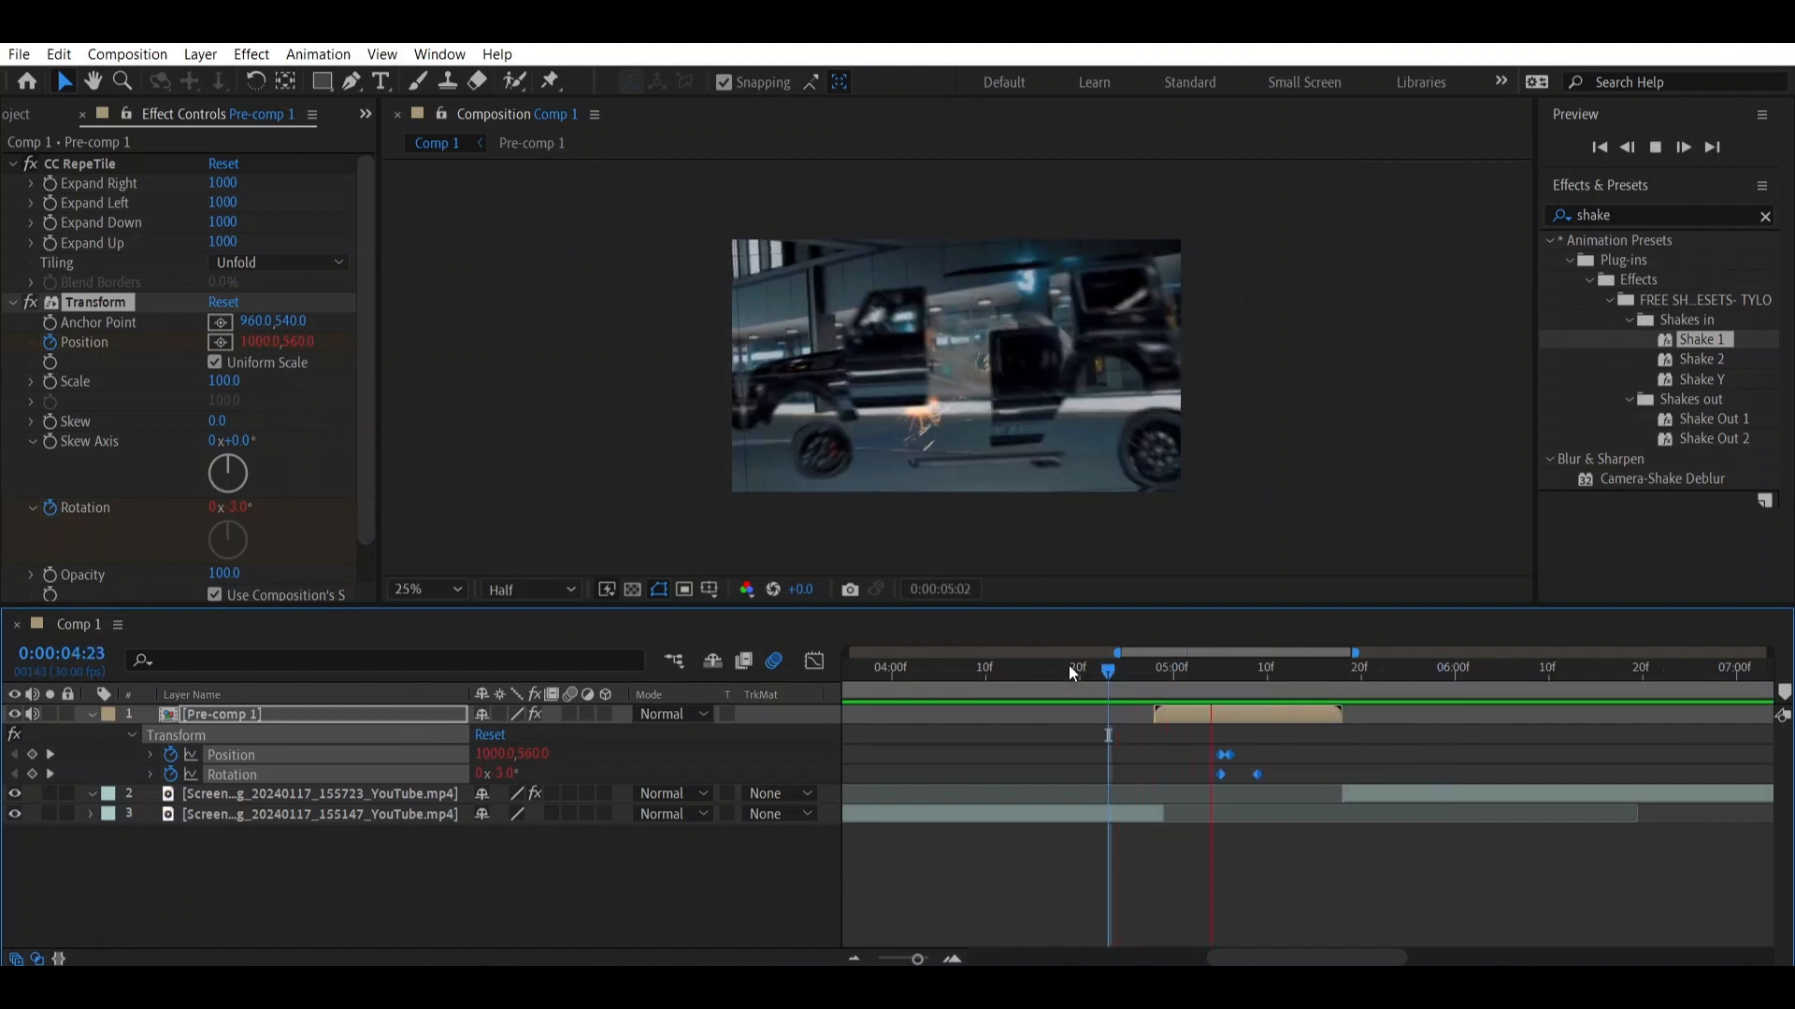
pyautogui.press('space')
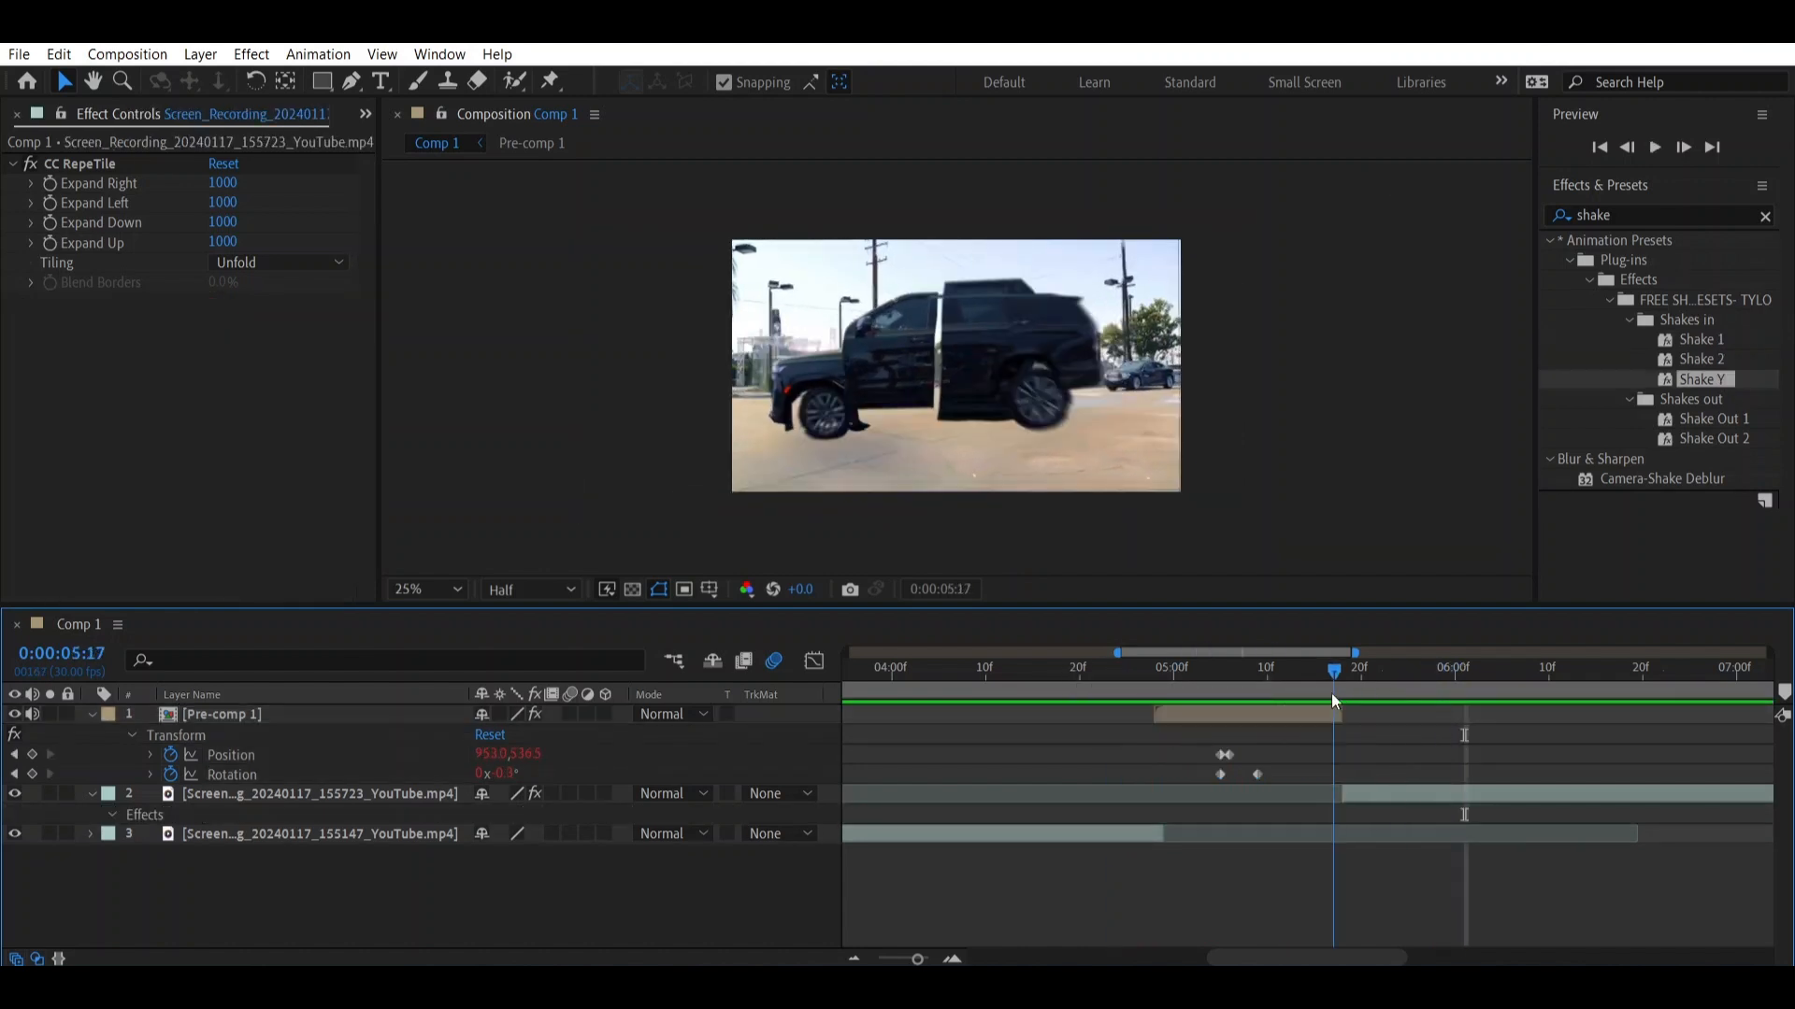
# Apply the Shake Y preset to the 155723 clip at 0:00:05:18 and preview from 0:00:04:00
pyautogui.moveTo(1331, 692); pyautogui.dragTo(1342, 693)
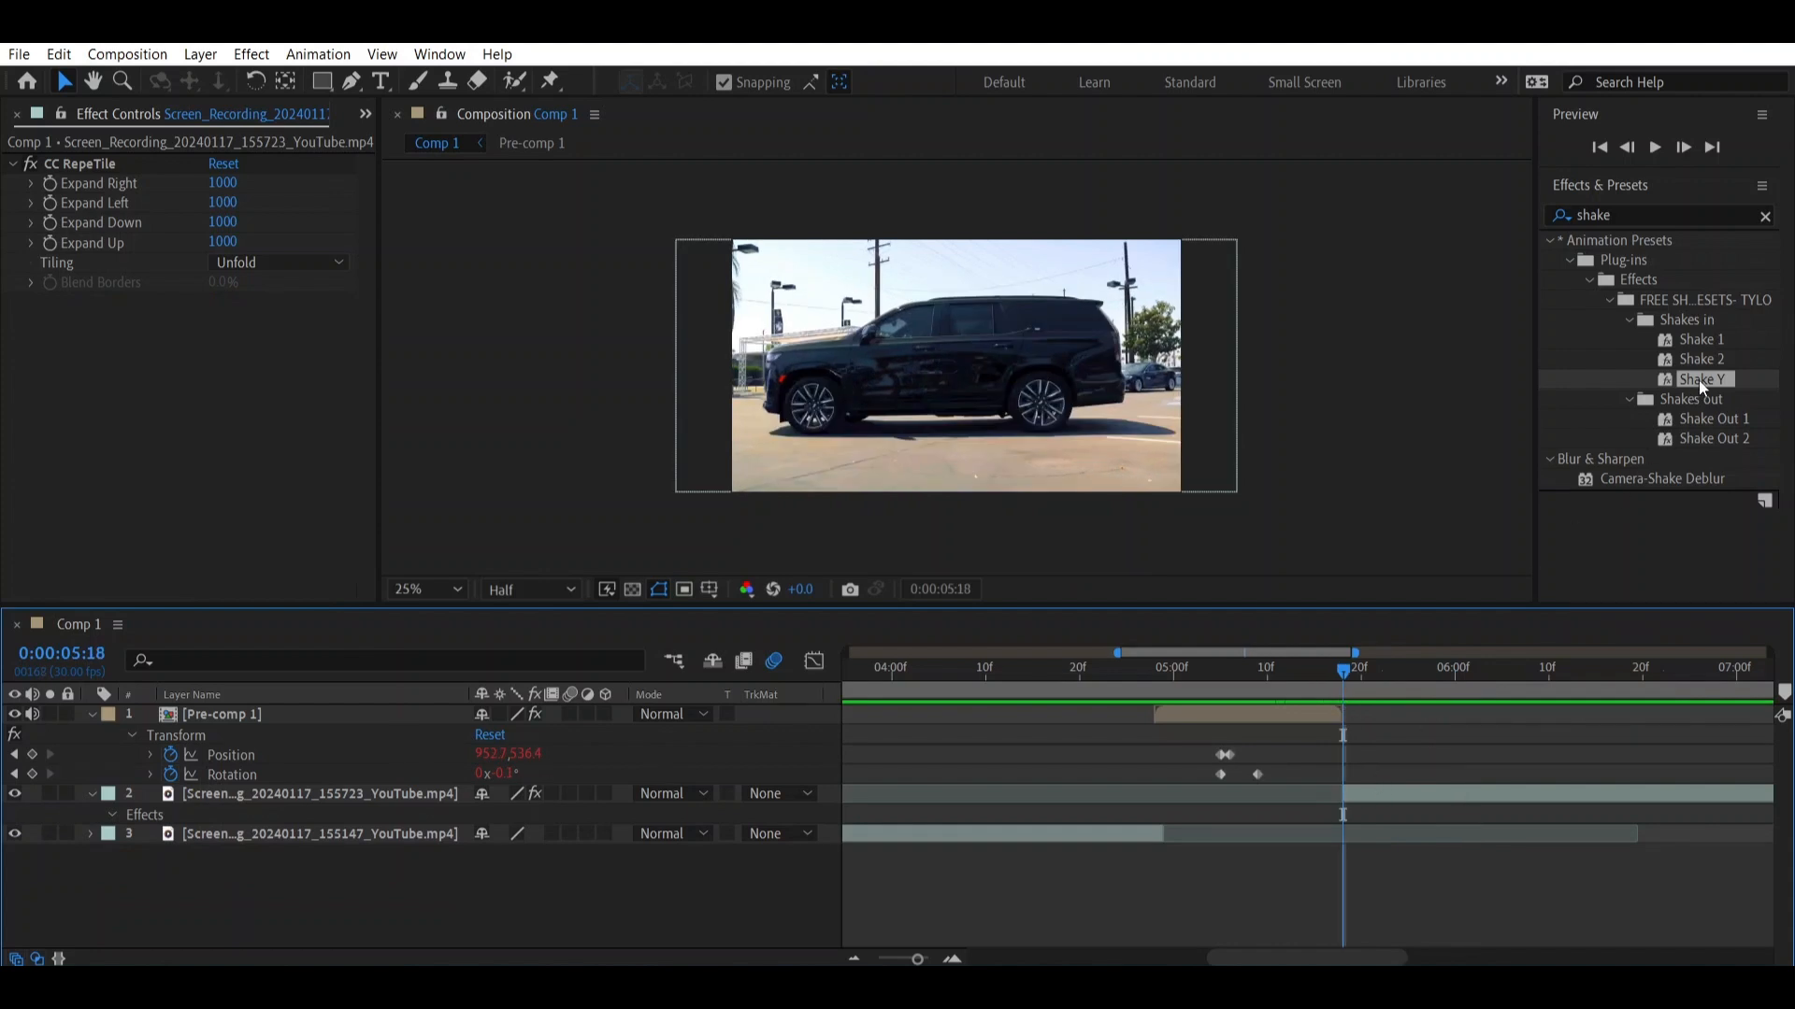
pyautogui.moveTo(1697, 380); pyautogui.dragTo(1416, 804)
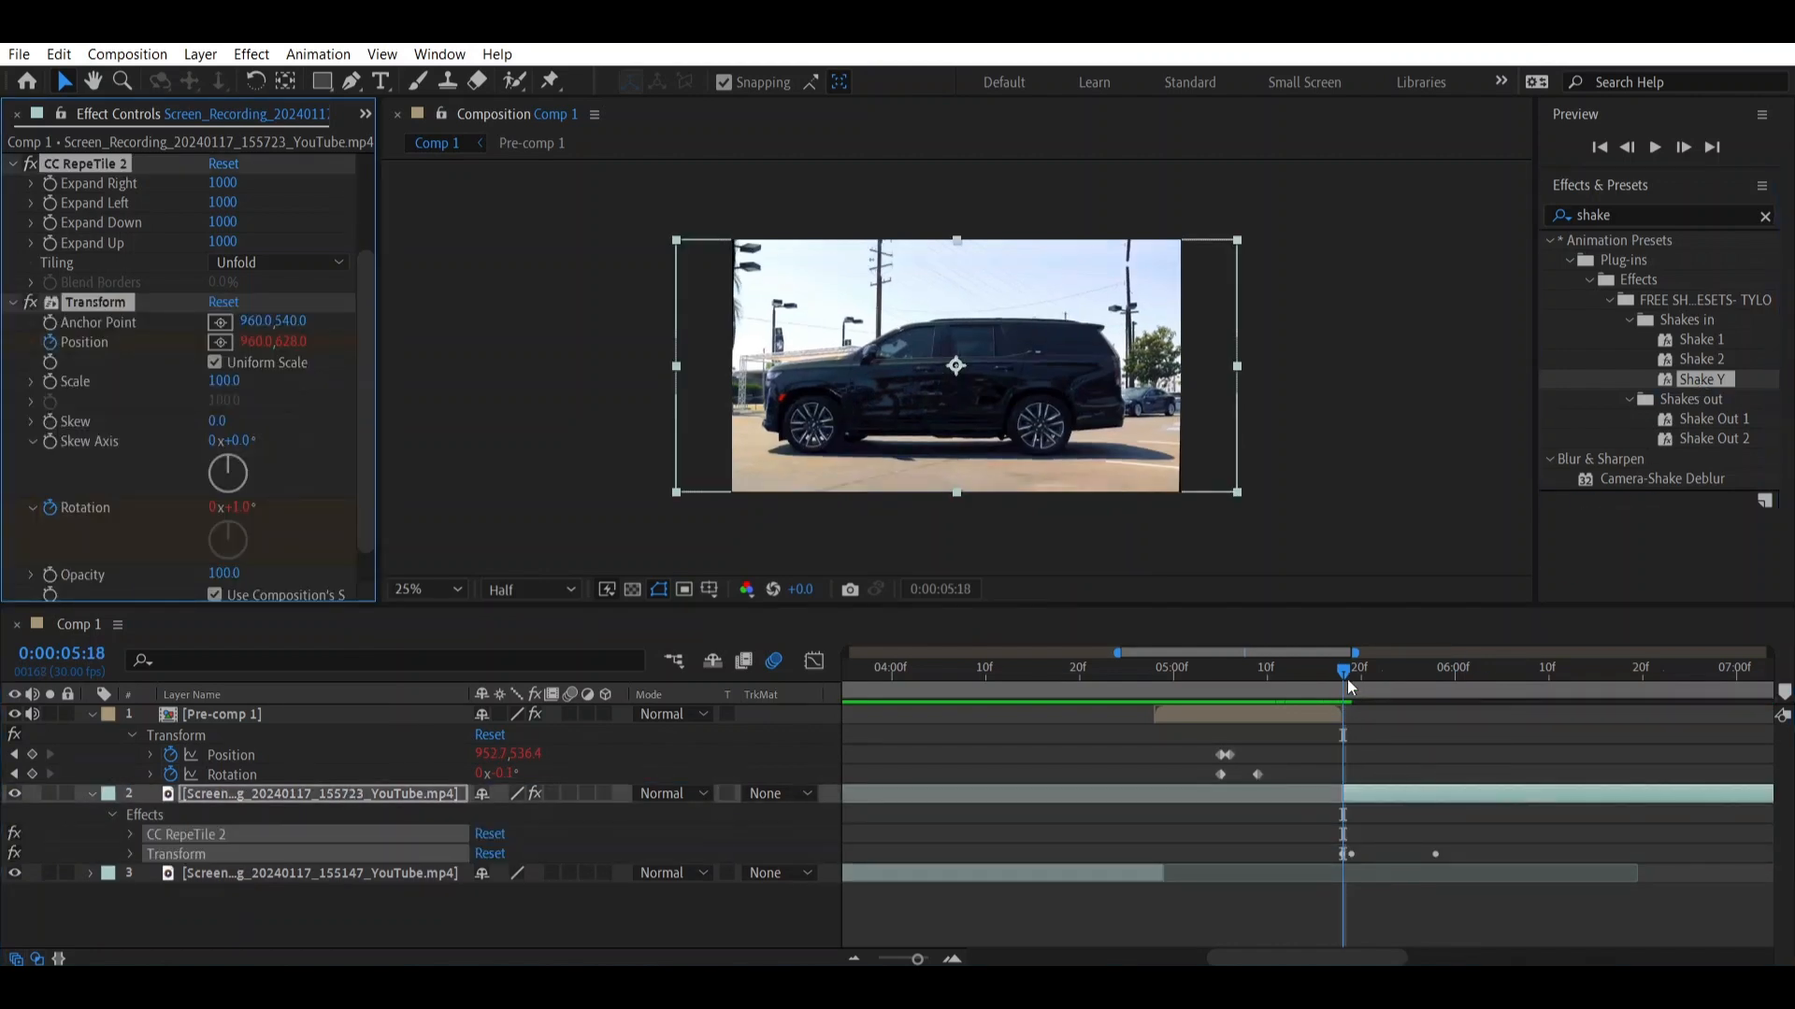
pyautogui.moveTo(1346, 676); pyautogui.dragTo(891, 680)
pyautogui.press('space')
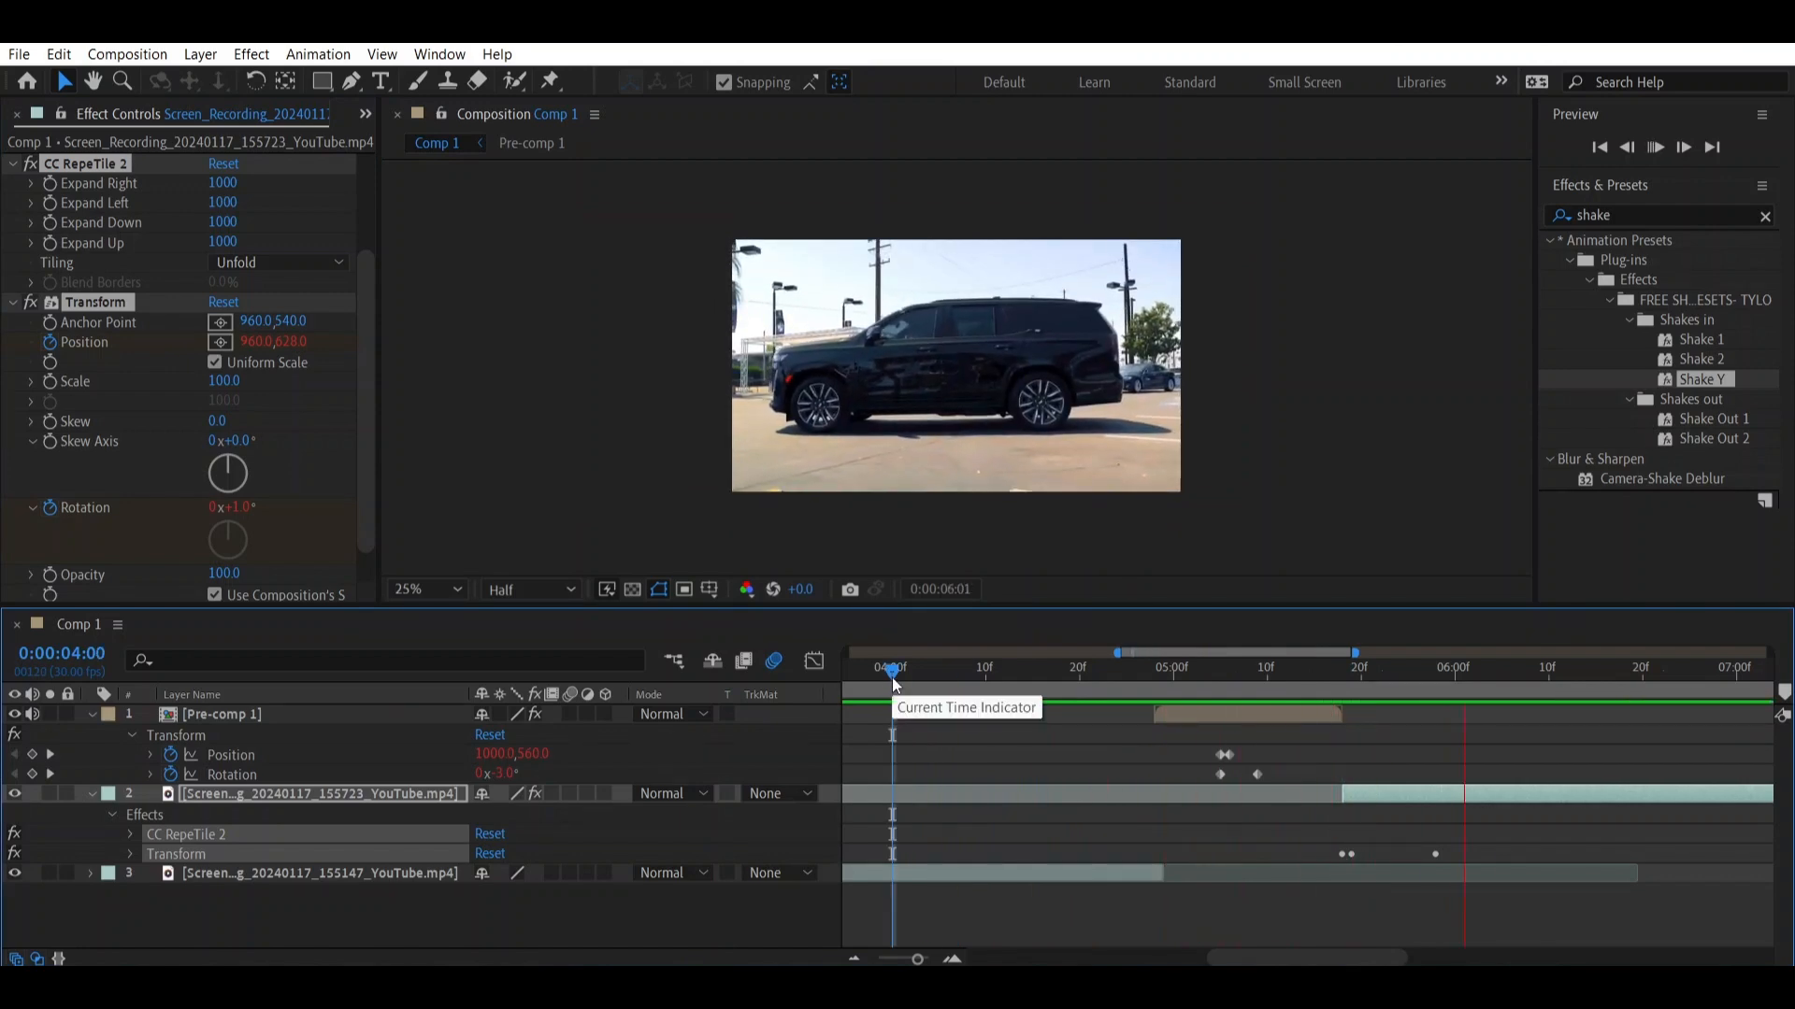